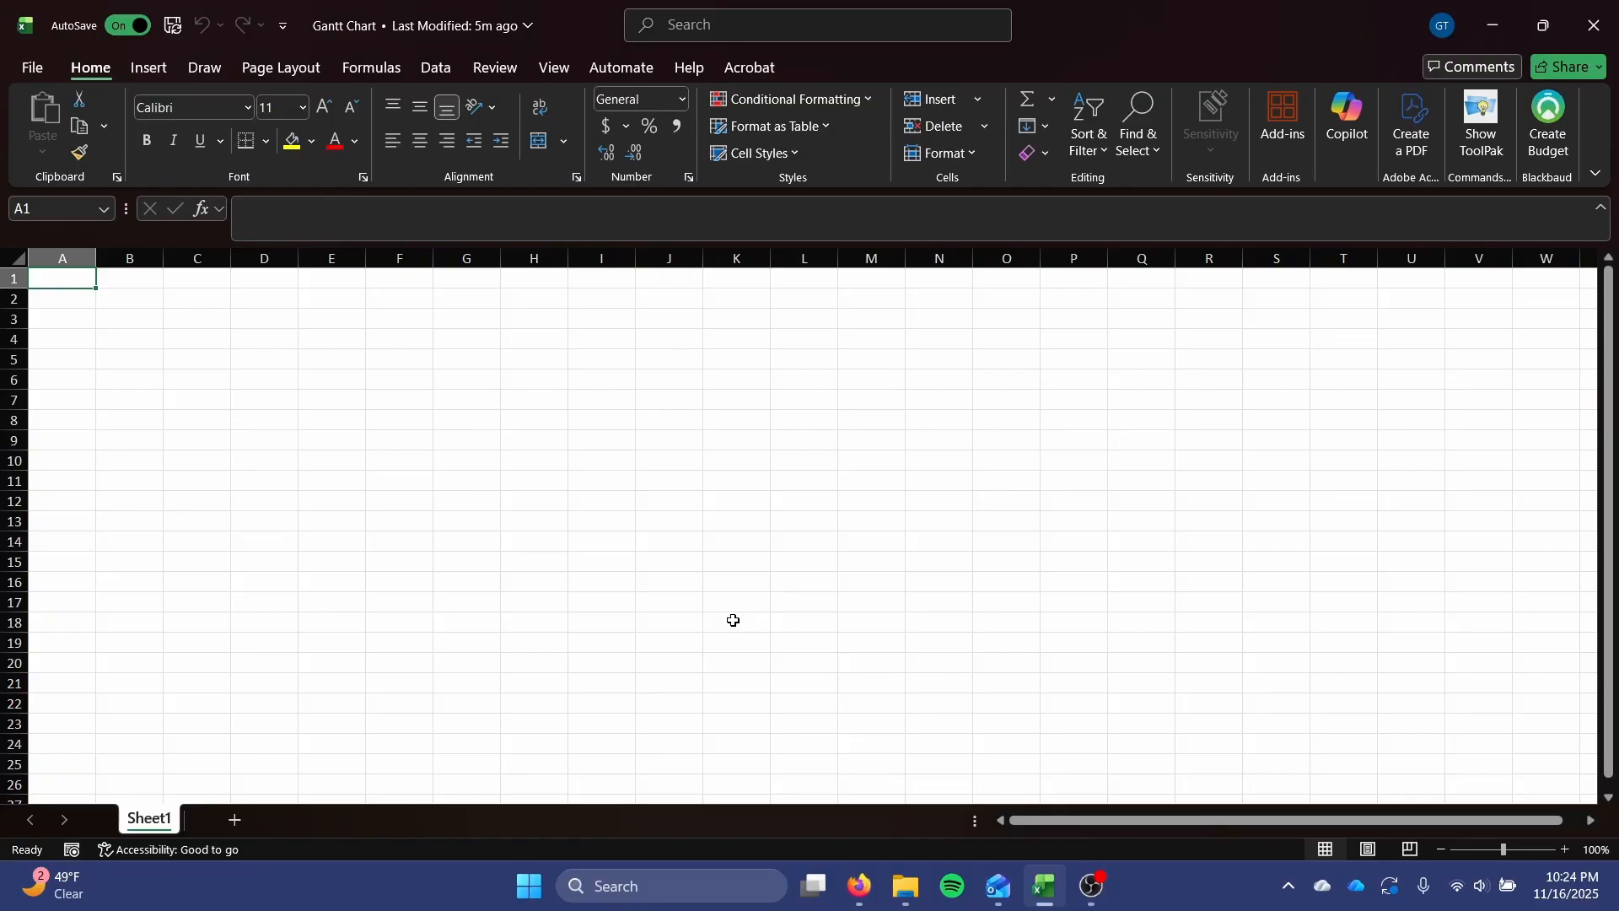
{"action": "left_click_drag", "start_coordinate": [199, 295], "coordinate": [266, 299]}
{"action": "left_click", "coordinate": [169, 331]}
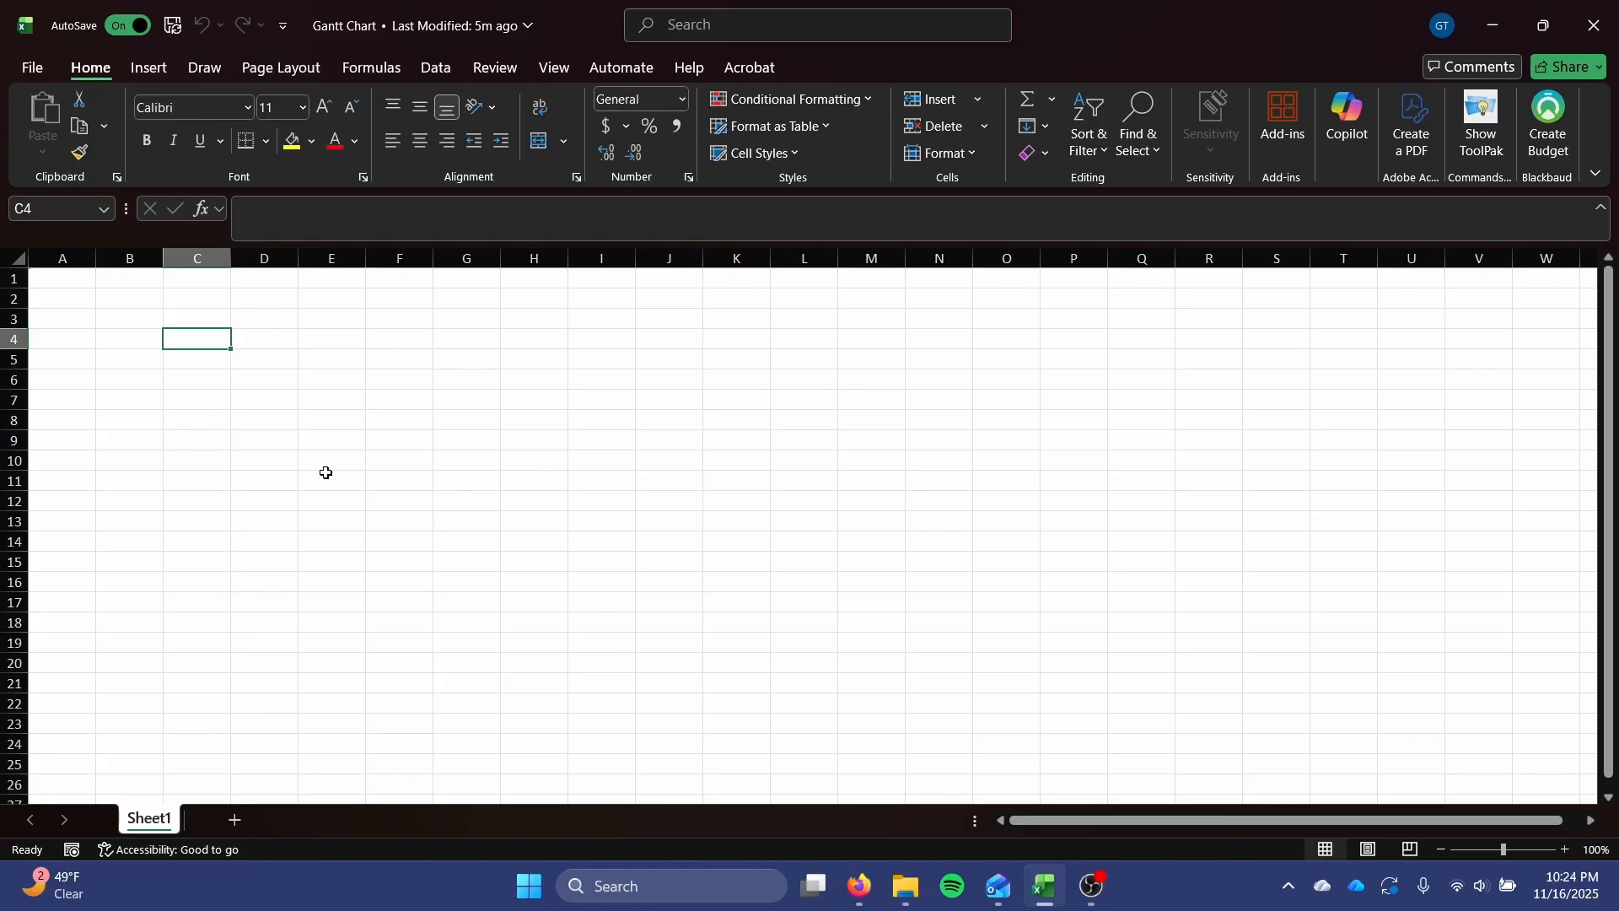
{"action": "left_click_drag", "start_coordinate": [184, 281], "coordinate": [1166, 331]}
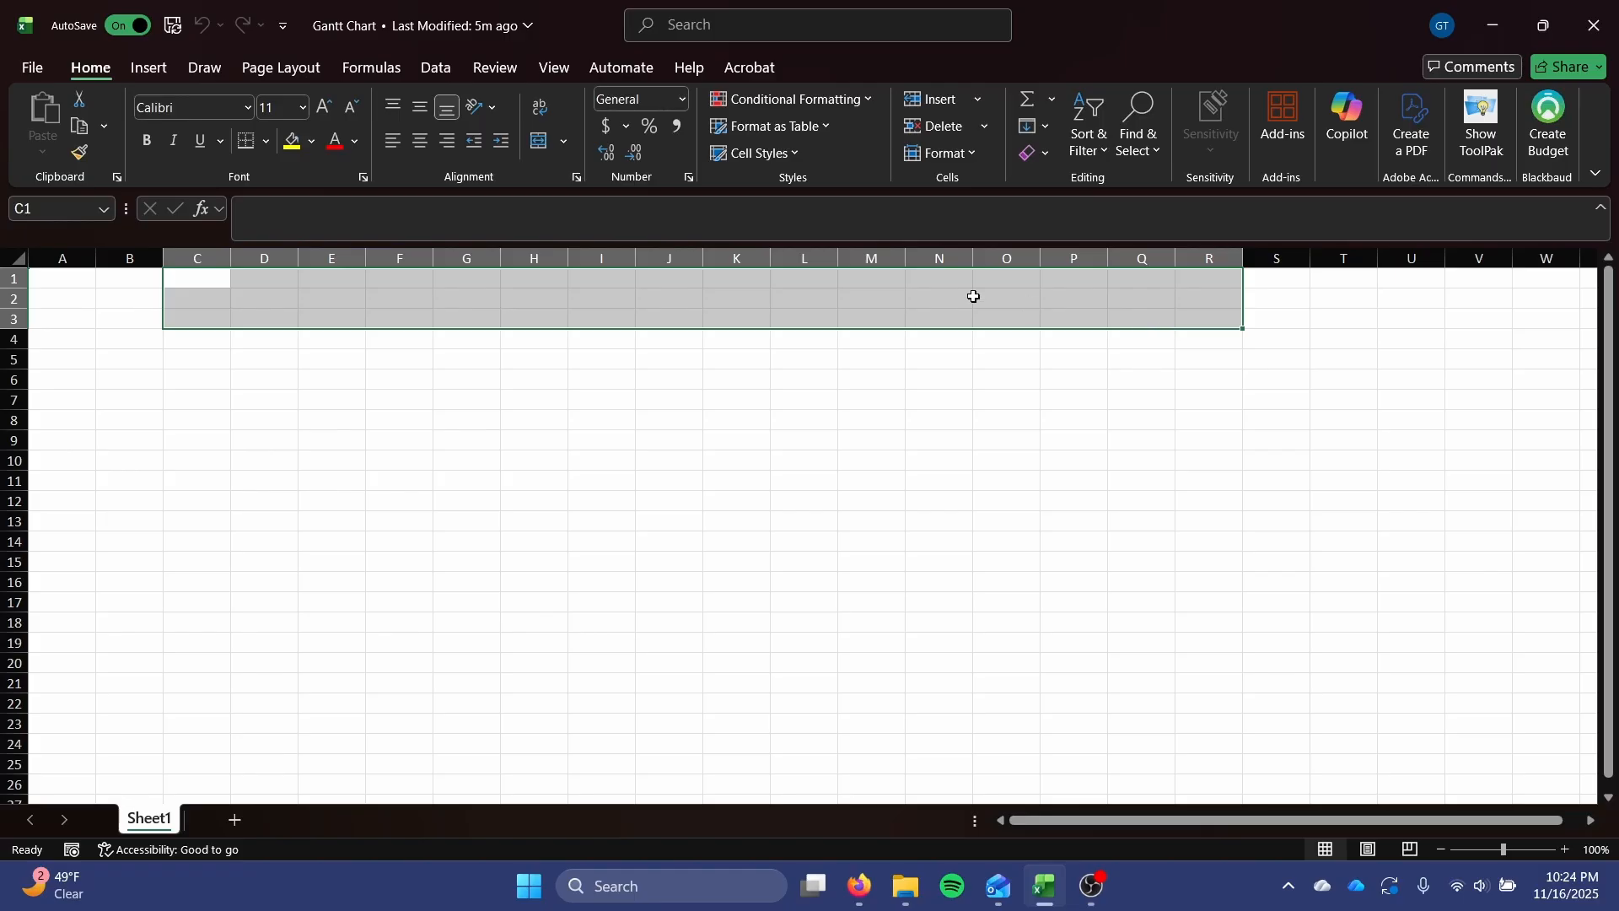
{"action": "left_click", "coordinate": [549, 363]}
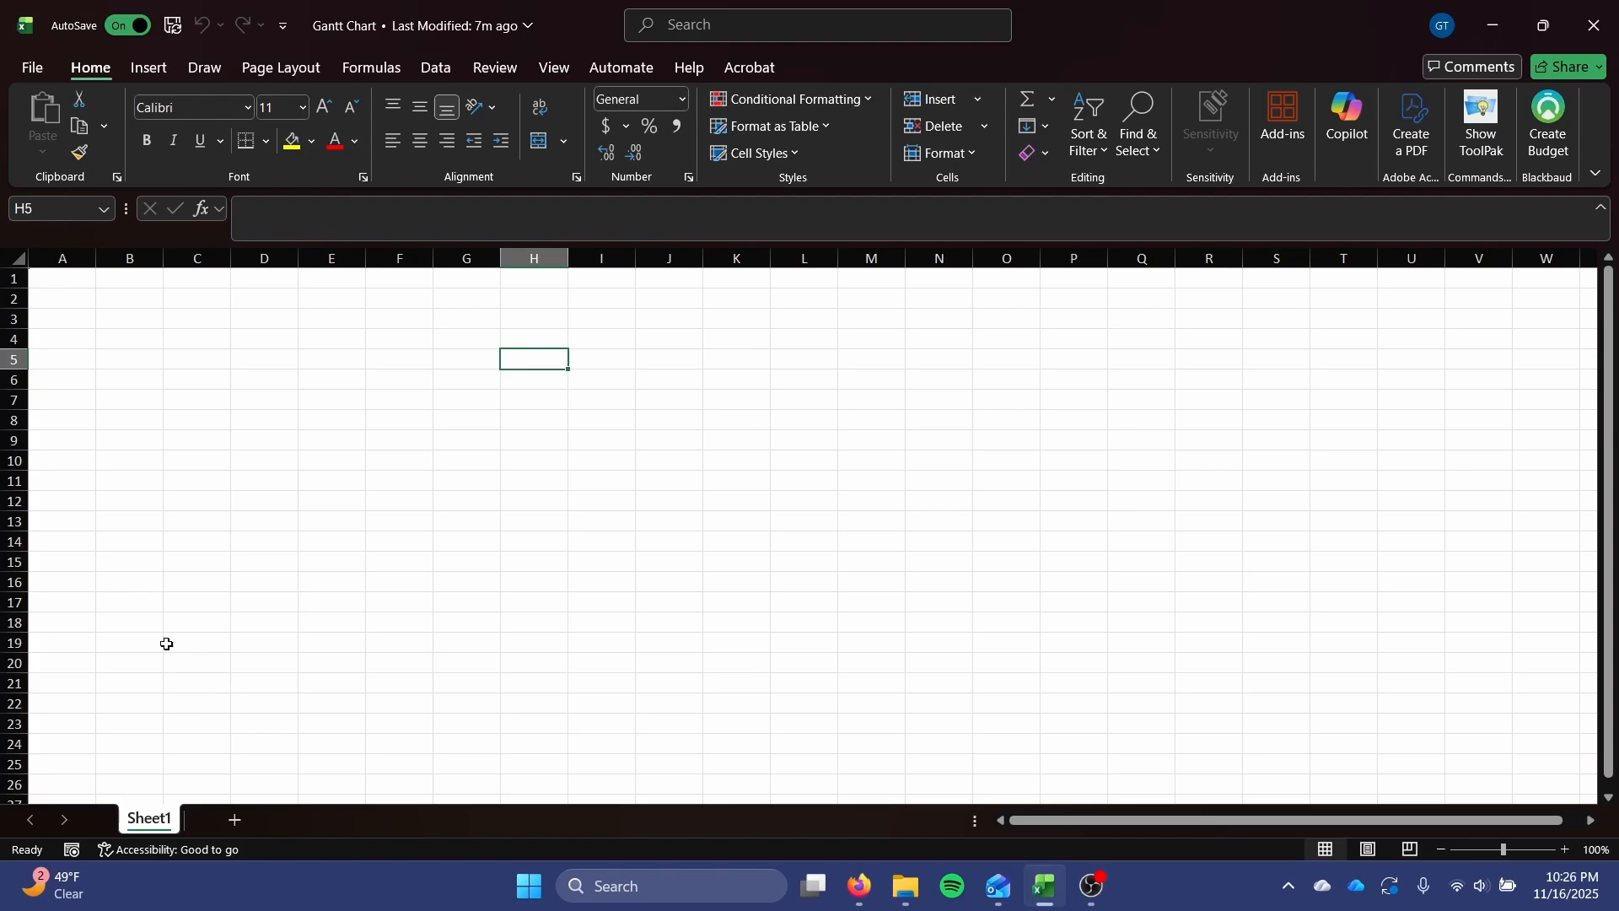
Rename the worksheet Sheet1 as Project Items.
{"action": "right_click", "coordinate": [166, 824]}
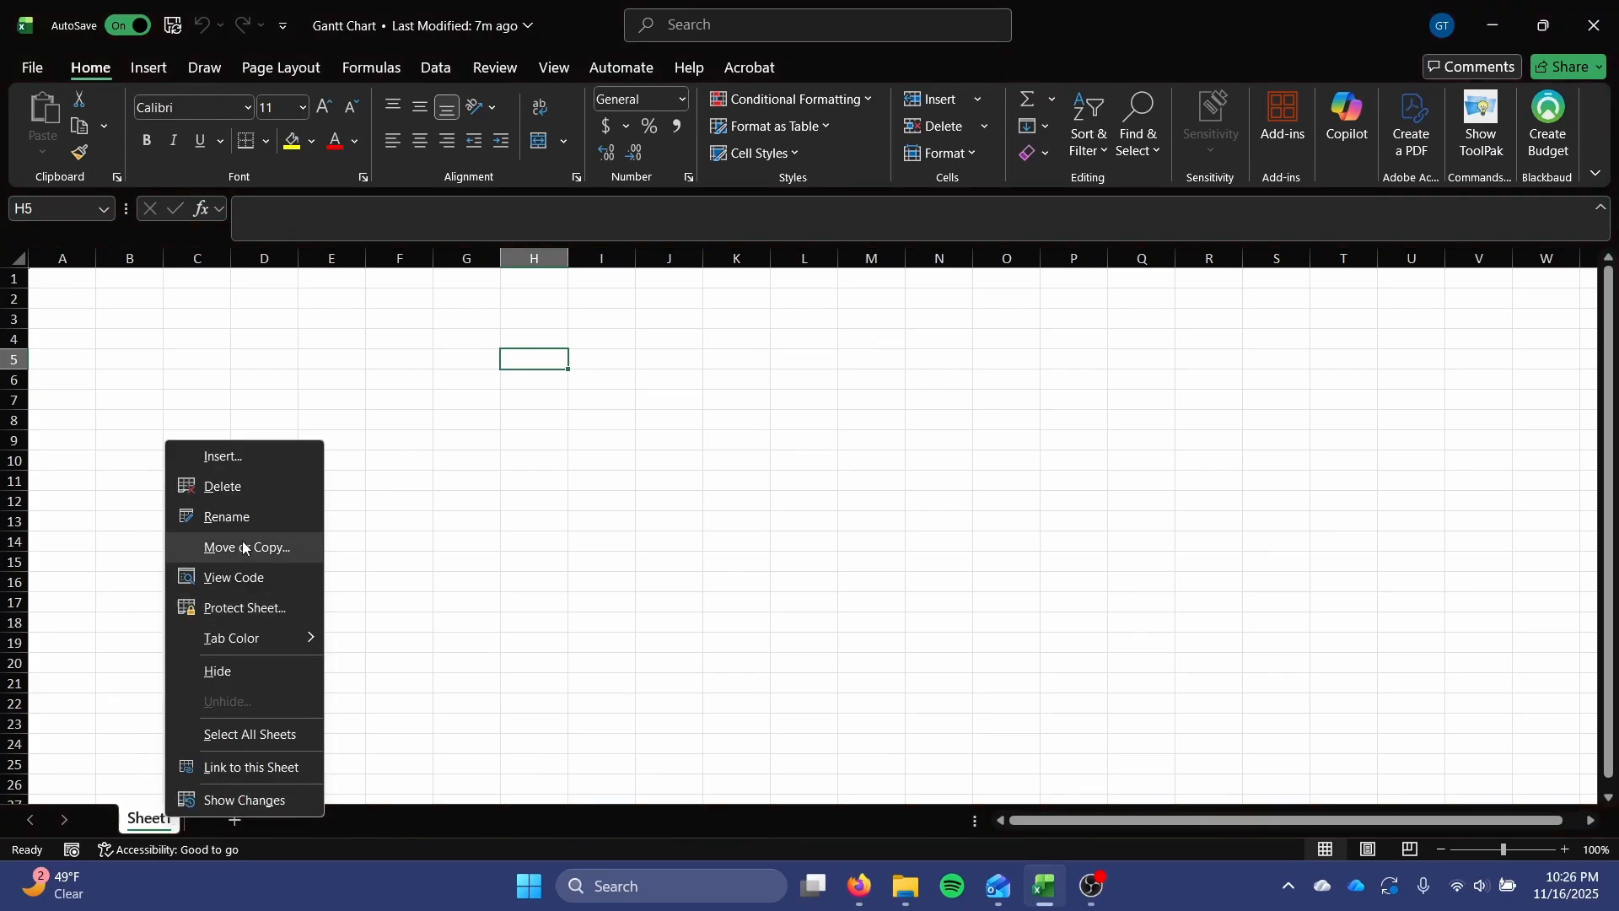
{"action": "left_click", "coordinate": [257, 515]}
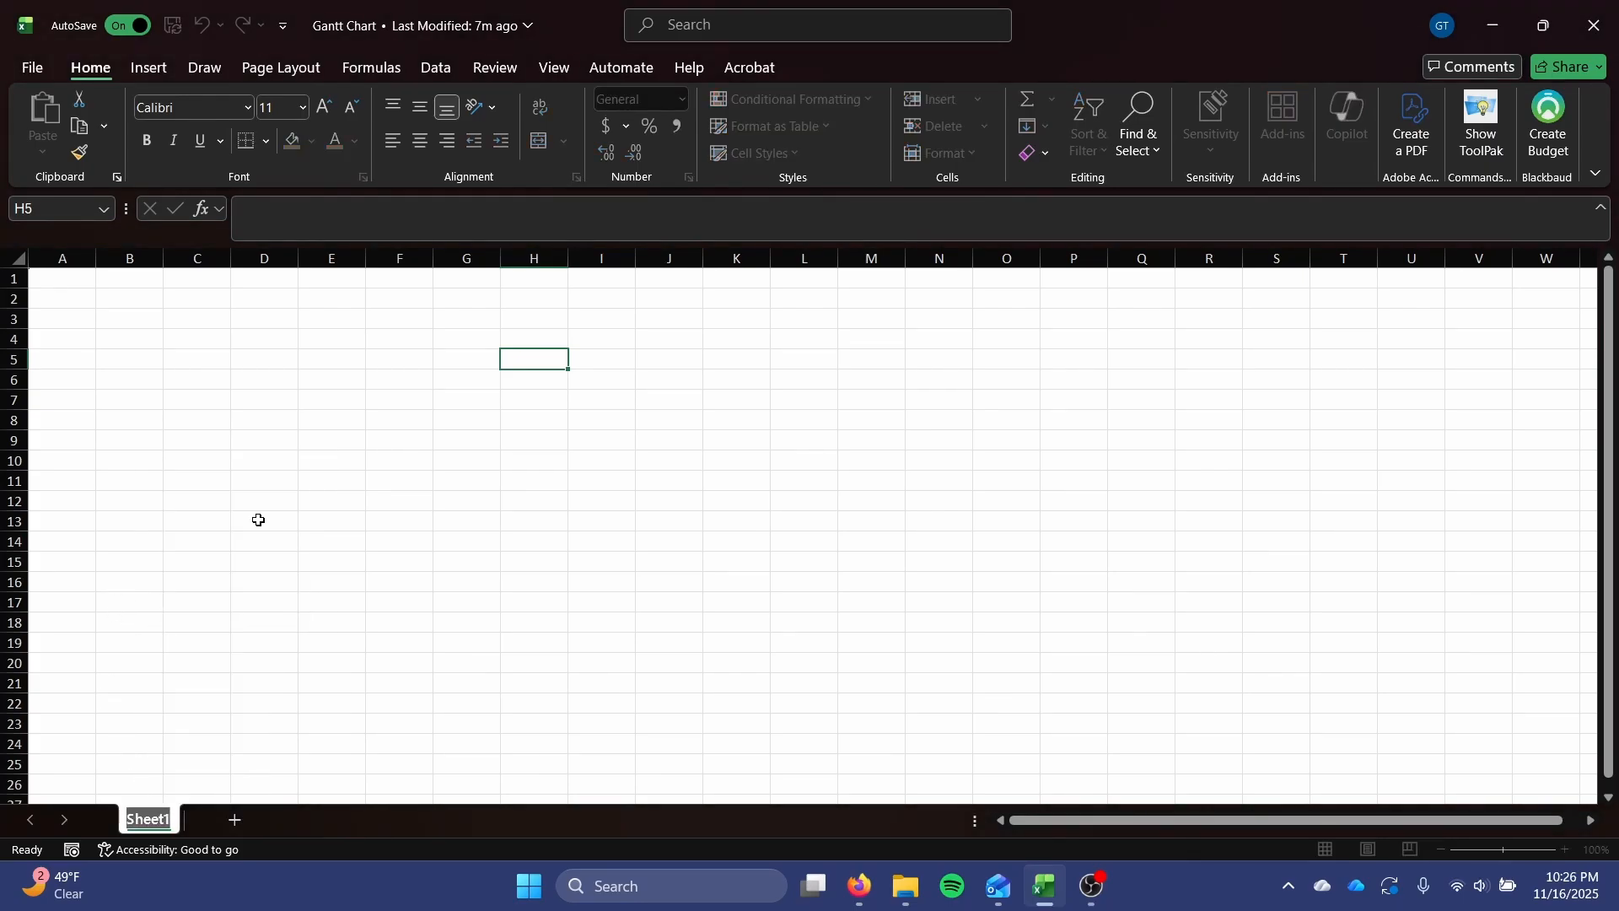
{"action": "type", "text": "Project Items"}
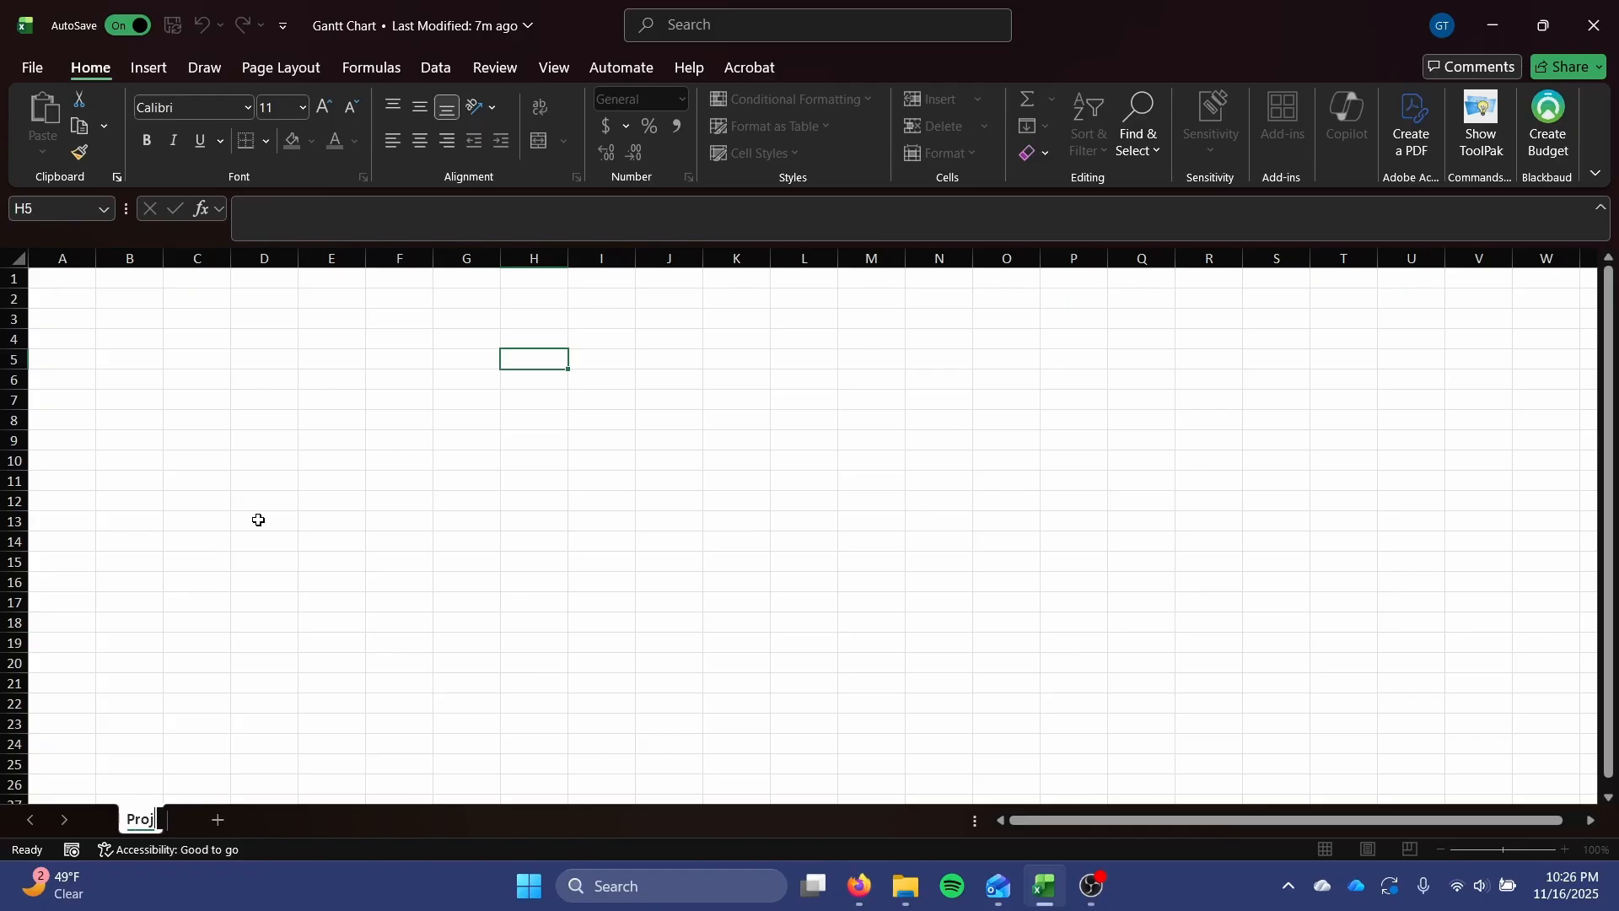
{"action": "key", "text": "Return"}
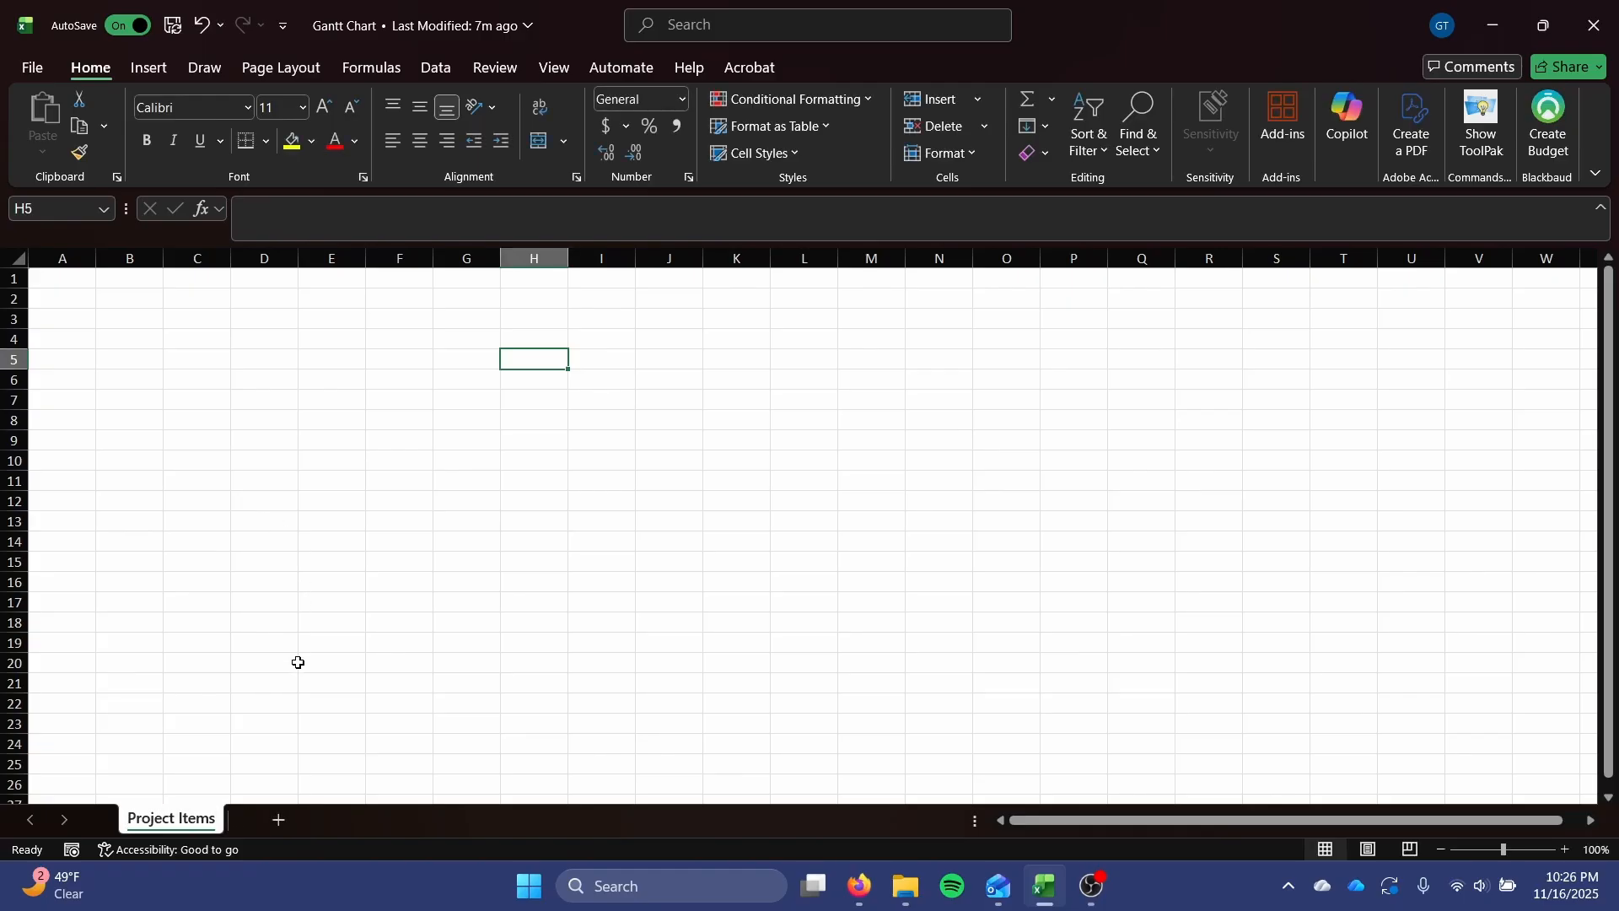
Add a second worksheet and name it Gantt Chart.
{"action": "left_click", "coordinate": [278, 819]}
{"action": "right_click", "coordinate": [280, 831]}
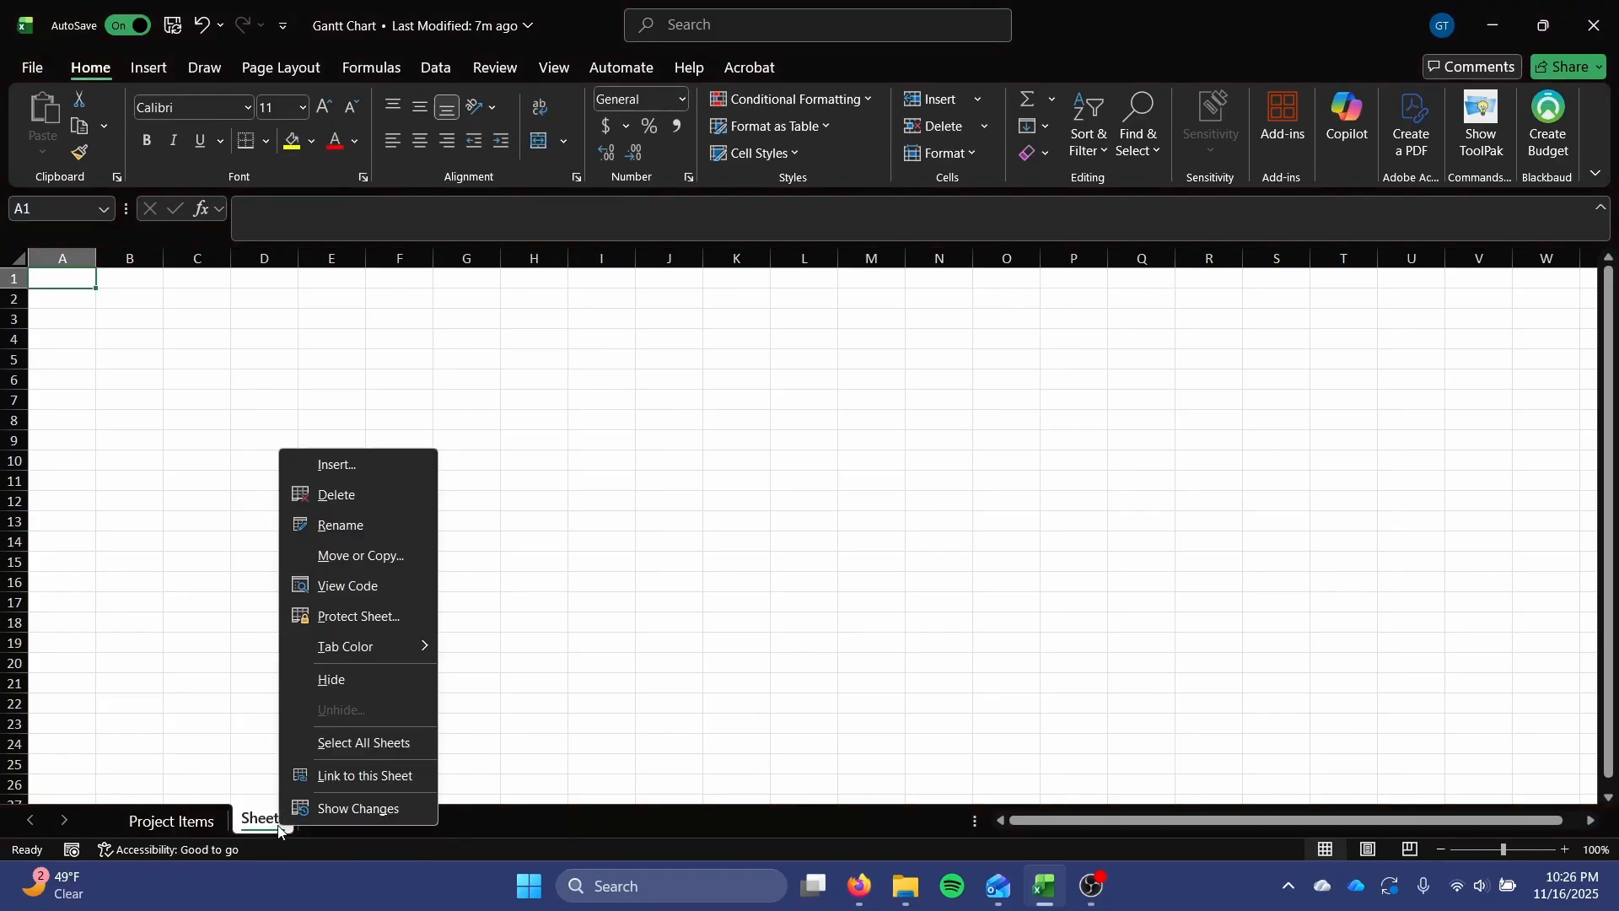
{"action": "left_click", "coordinate": [361, 531]}
{"action": "type", "text": "Gantt Chart"}
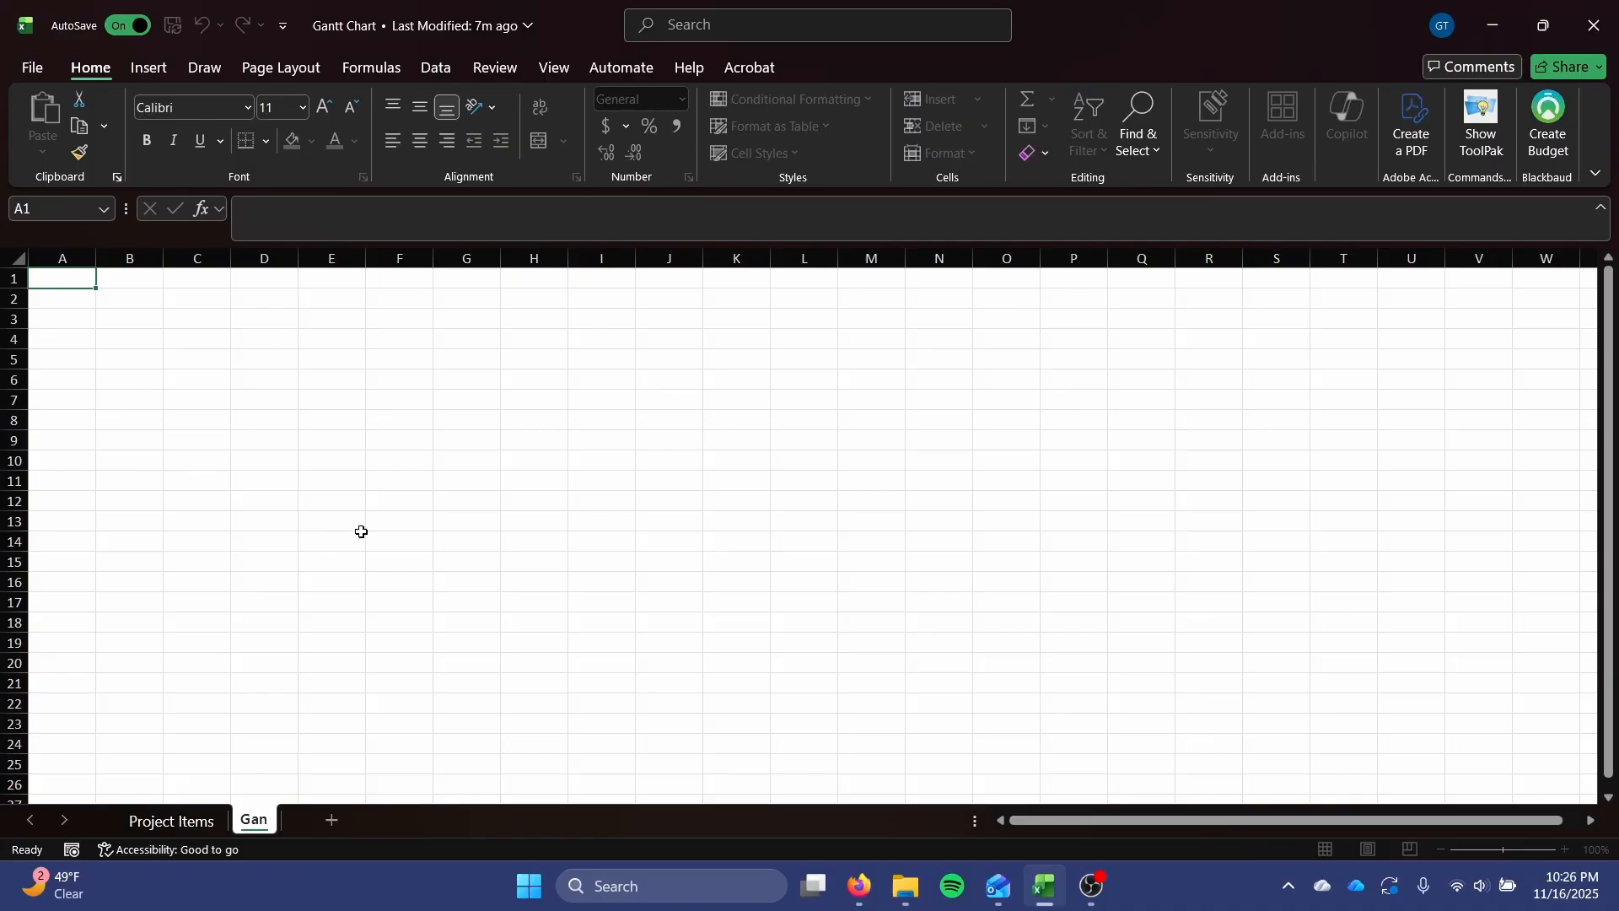
{"action": "key", "text": "Return"}
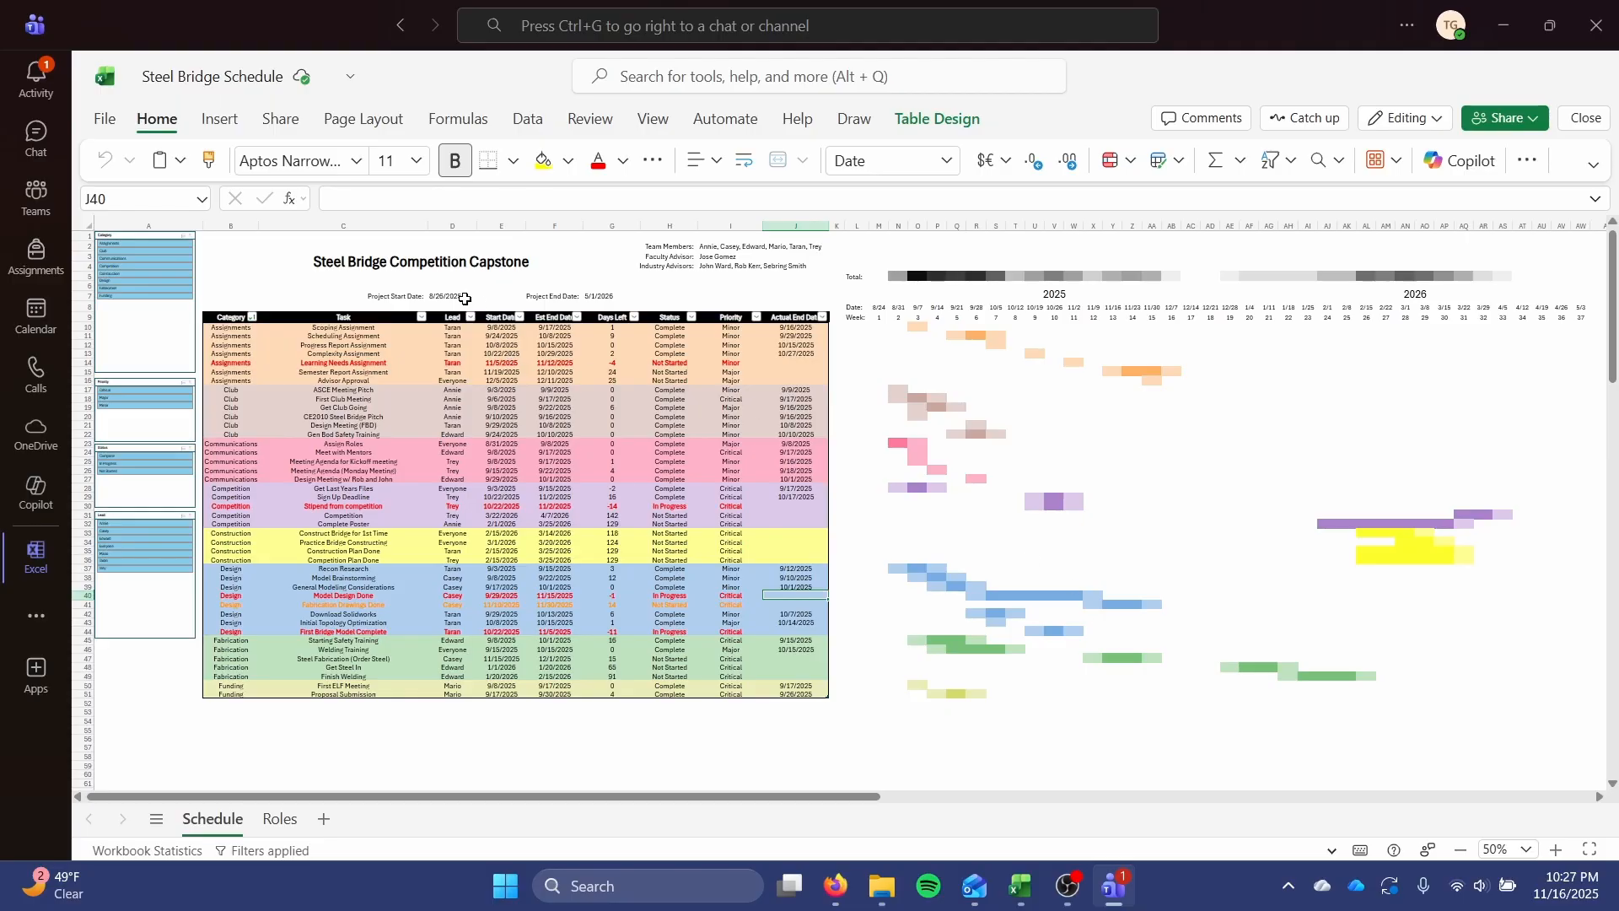
Switch to the Steel Bridge Schedule workbook in Teams and examine how its task table, categories and dates relate to the weekly timeline bars.
{"action": "left_click", "coordinate": [408, 263]}
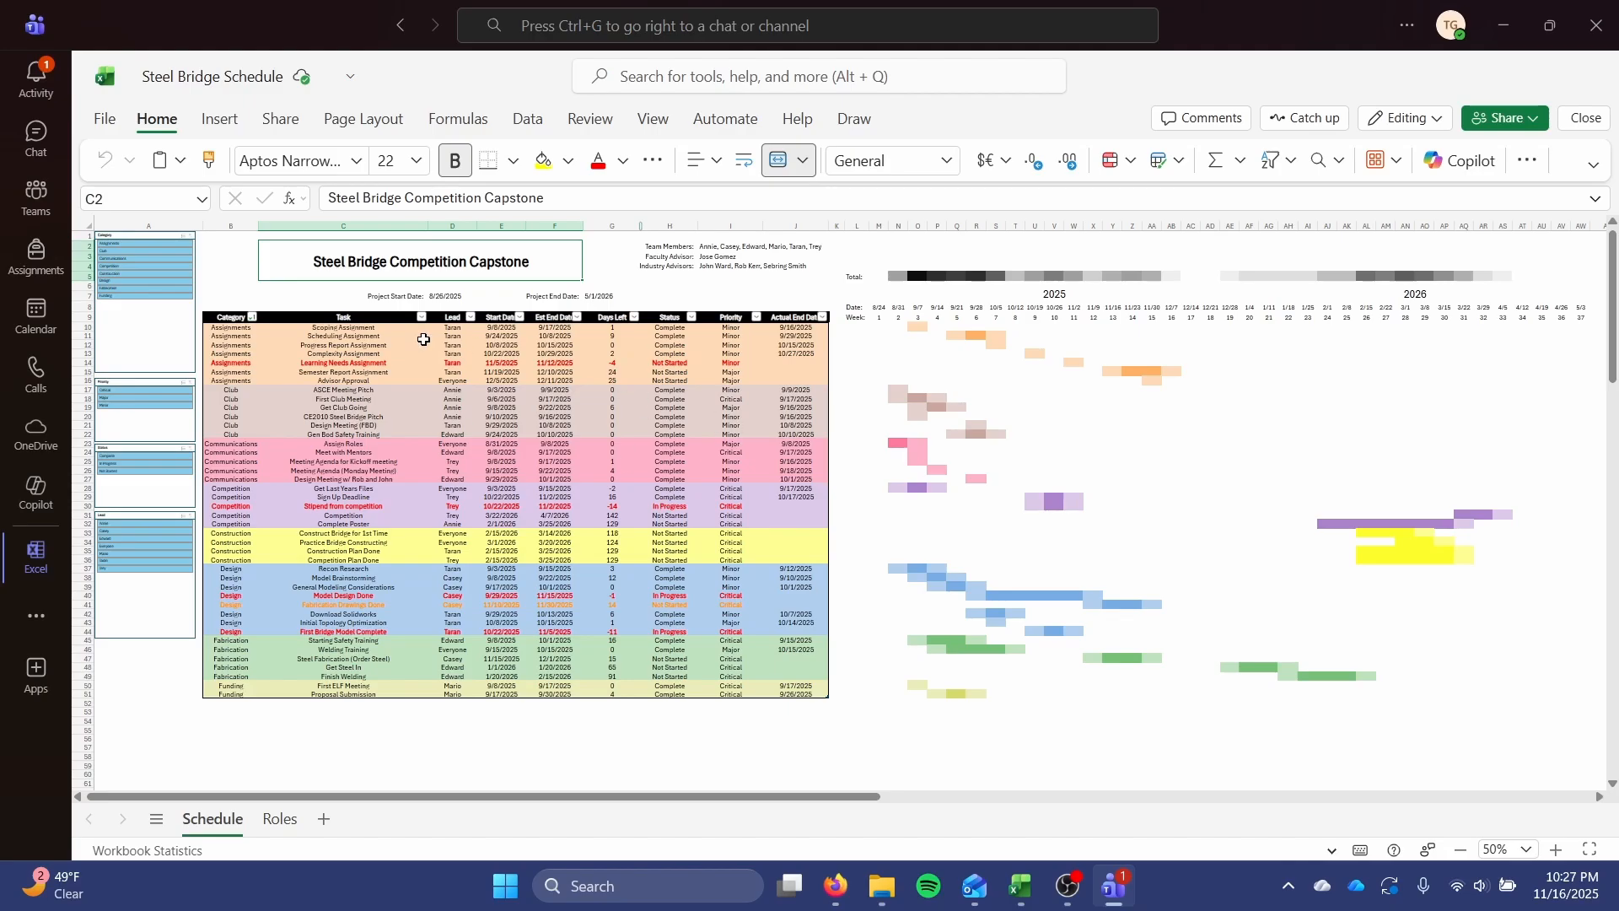
{"action": "left_click_drag", "start_coordinate": [248, 327], "coordinate": [804, 688]}
{"action": "left_click", "coordinate": [807, 656]}
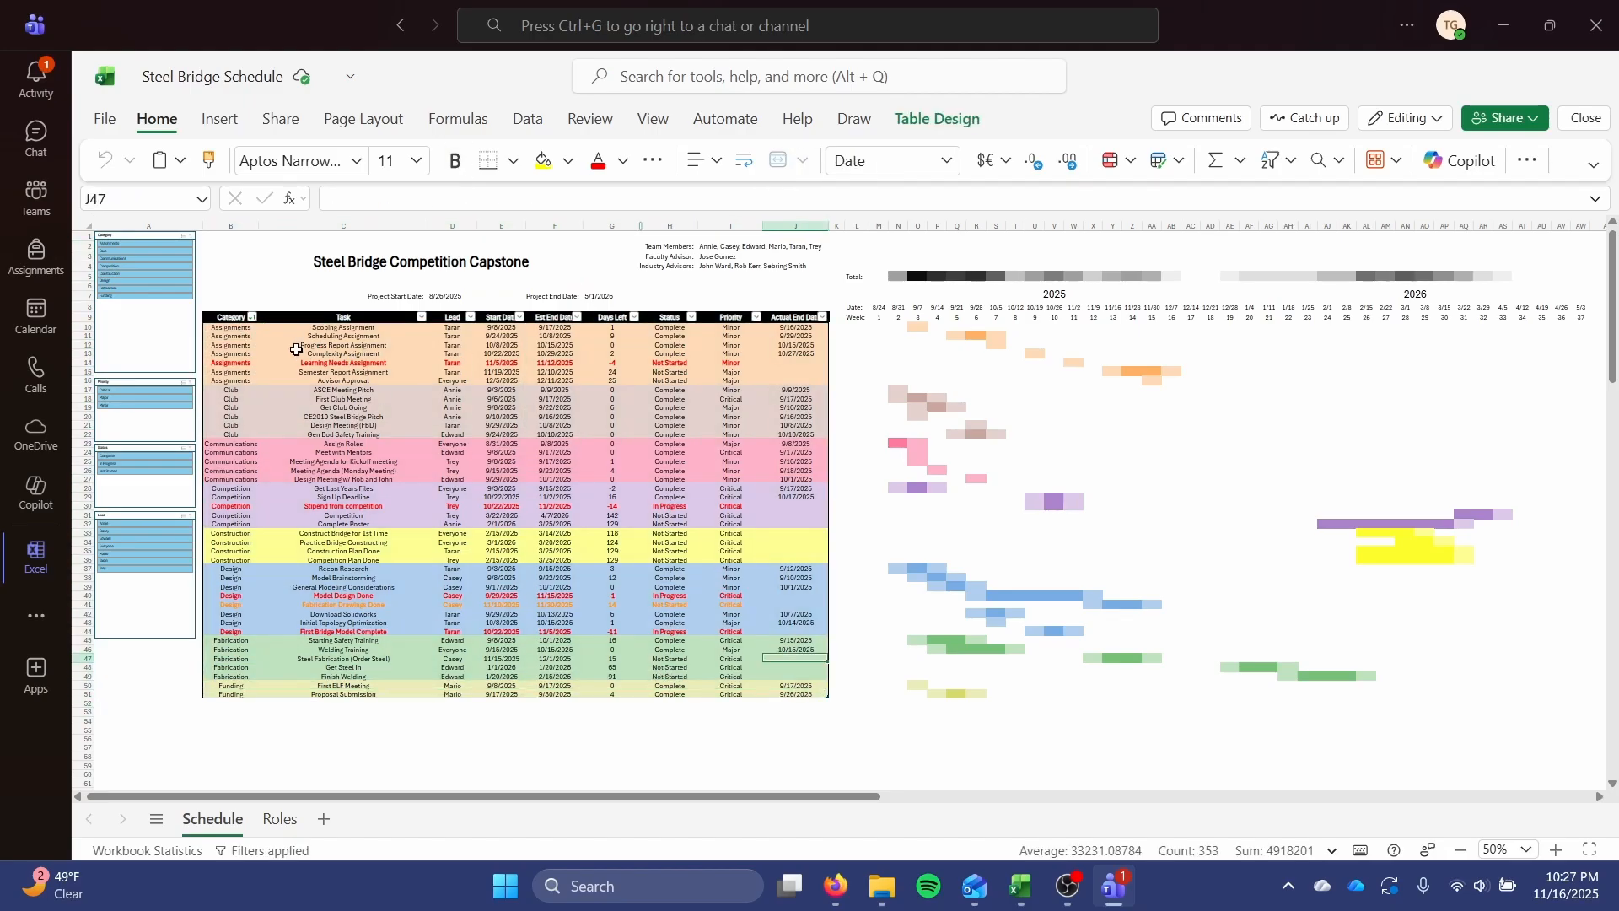
{"action": "left_click_drag", "start_coordinate": [233, 328], "coordinate": [231, 497]}
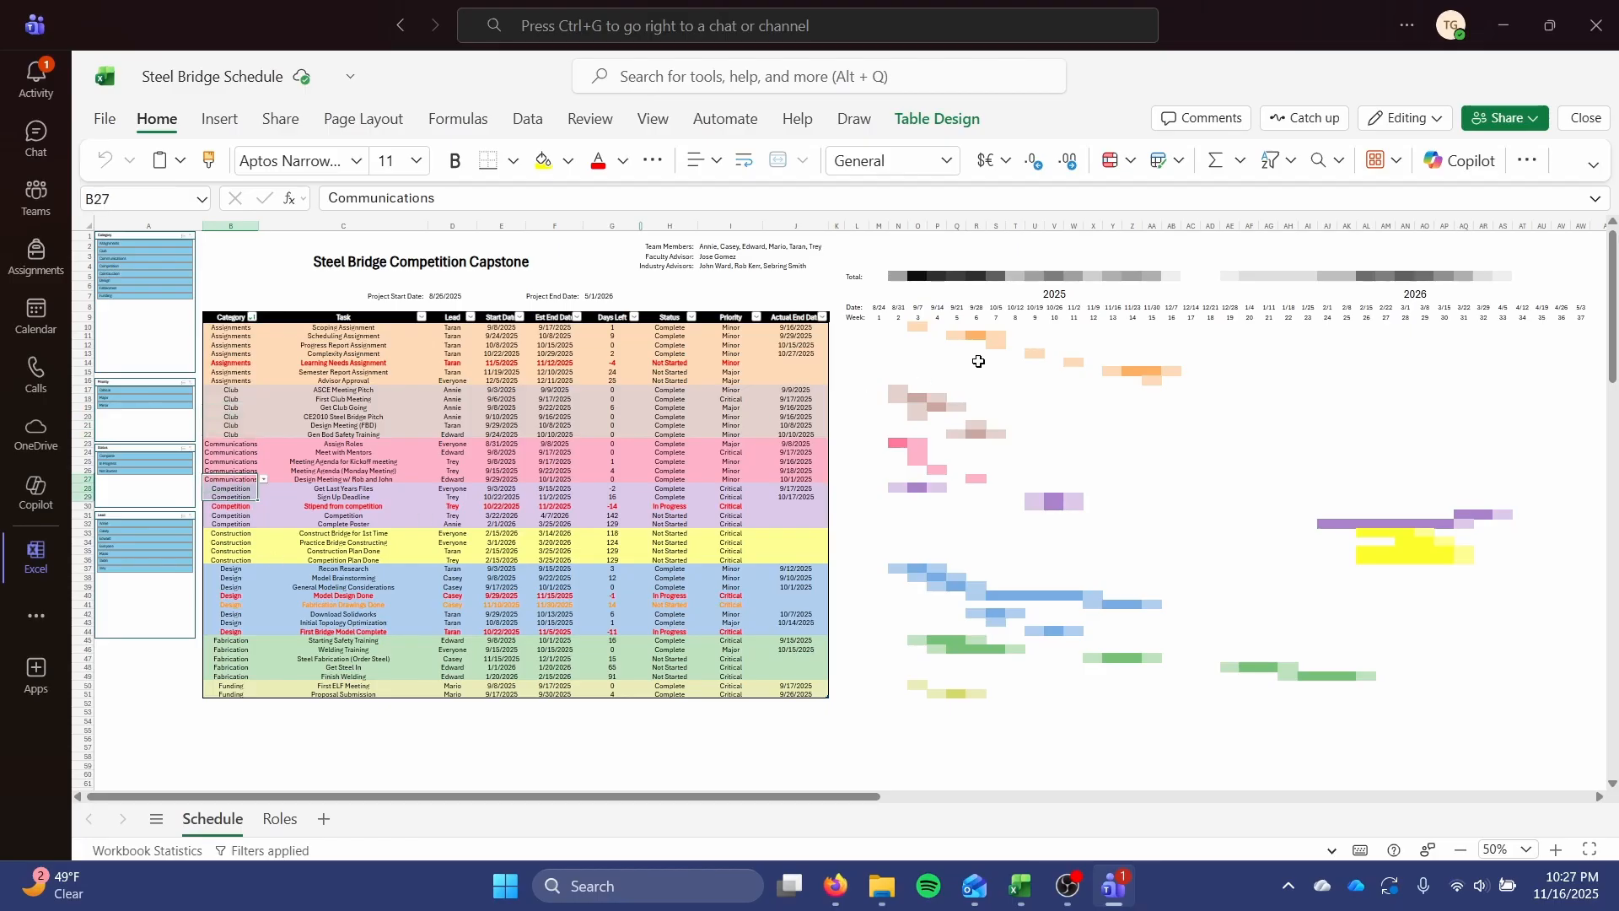
{"action": "left_click_drag", "start_coordinate": [906, 327], "coordinate": [1214, 325]}
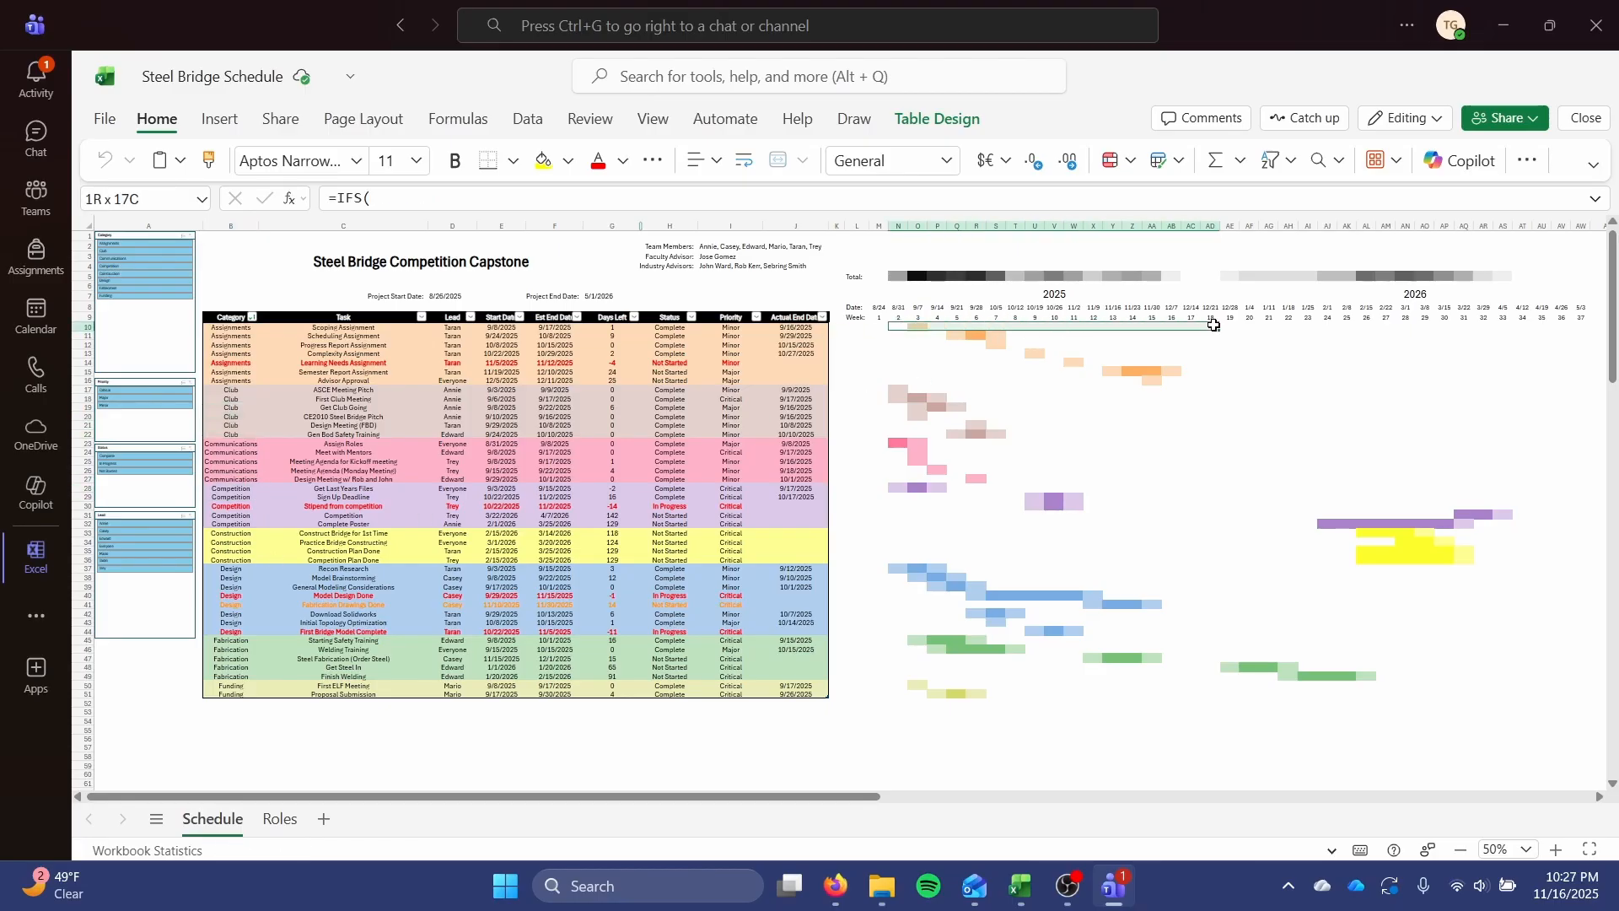
{"action": "left_click_drag", "start_coordinate": [918, 335], "coordinate": [1034, 336]}
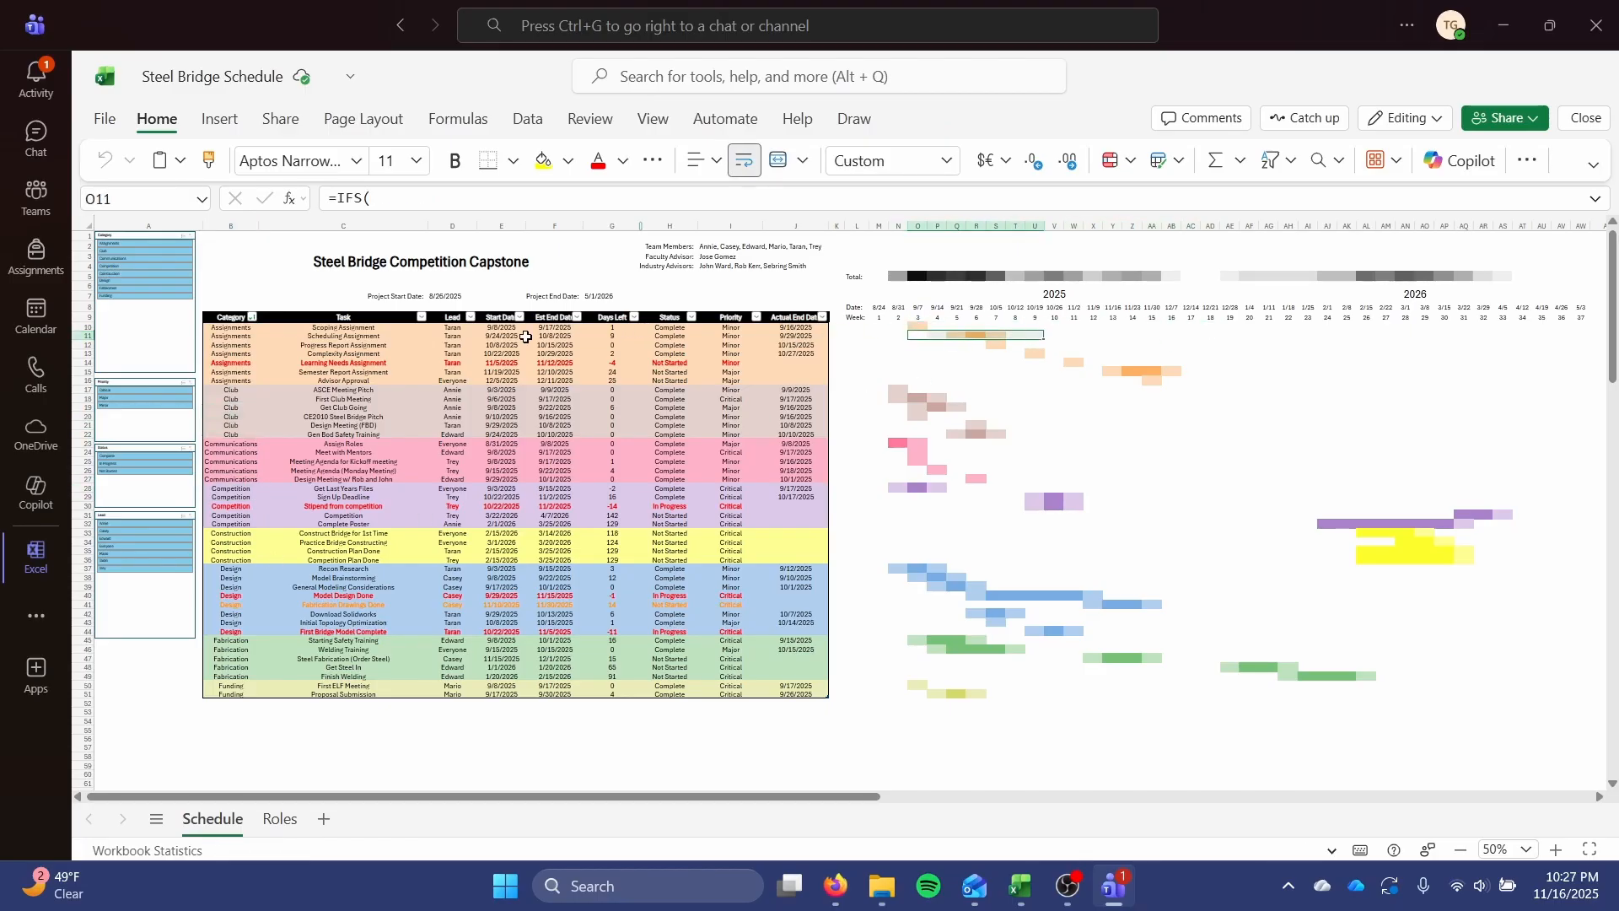
{"action": "left_click_drag", "start_coordinate": [501, 327], "coordinate": [557, 387]}
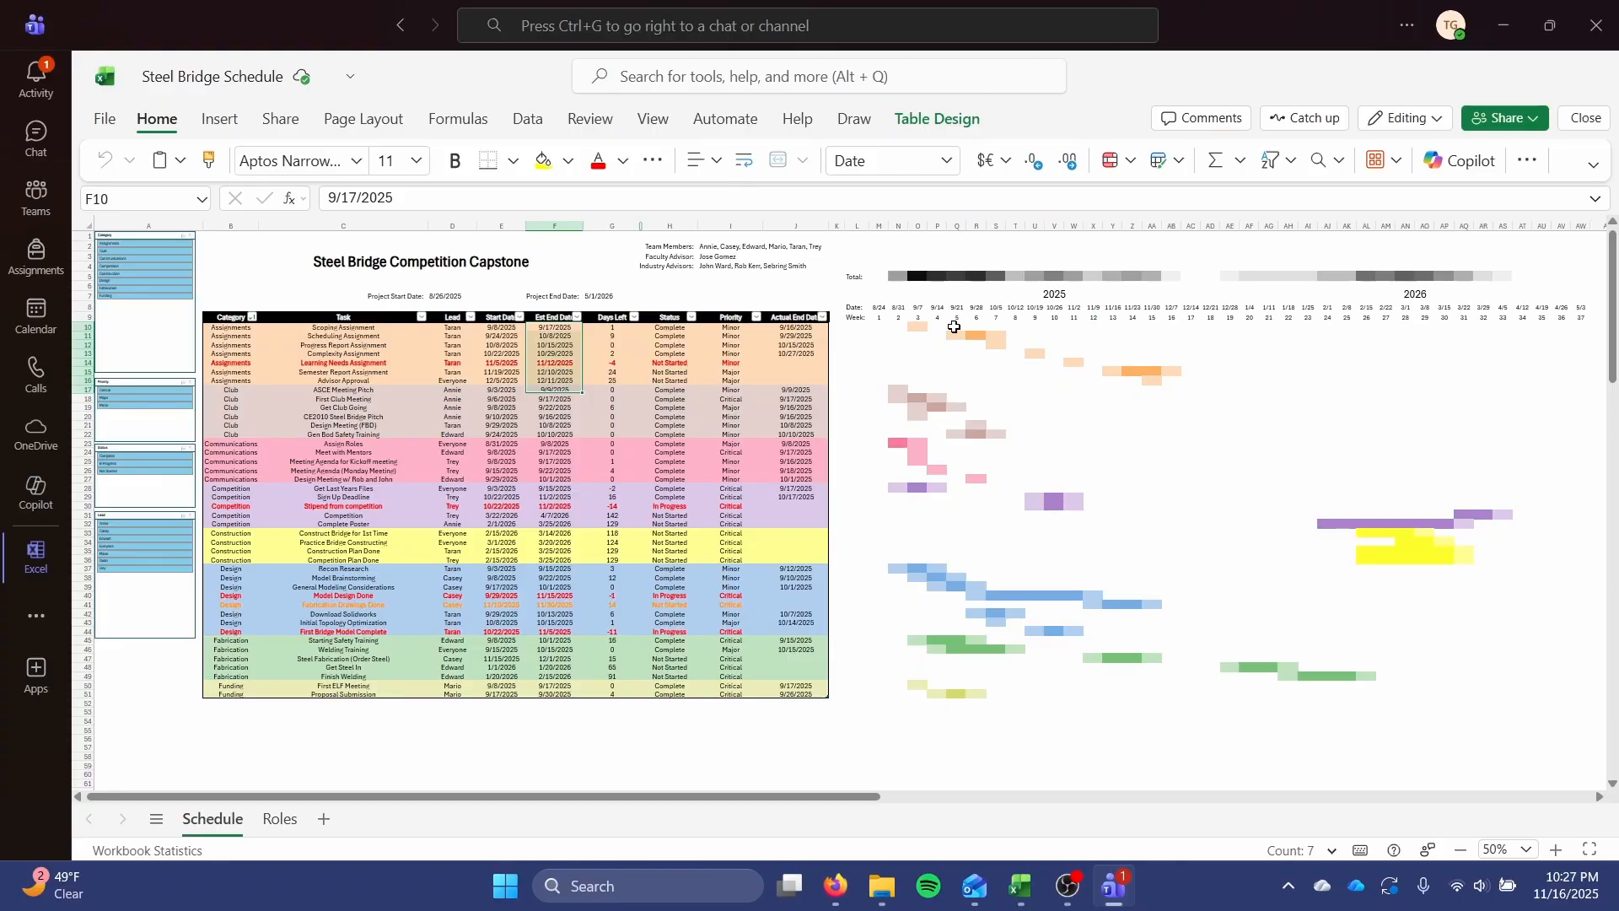
{"action": "left_click_drag", "start_coordinate": [918, 326], "coordinate": [1039, 339]}
{"action": "left_click_drag", "start_coordinate": [956, 372], "coordinate": [1084, 382]}
{"action": "left_click", "coordinate": [1065, 425]}
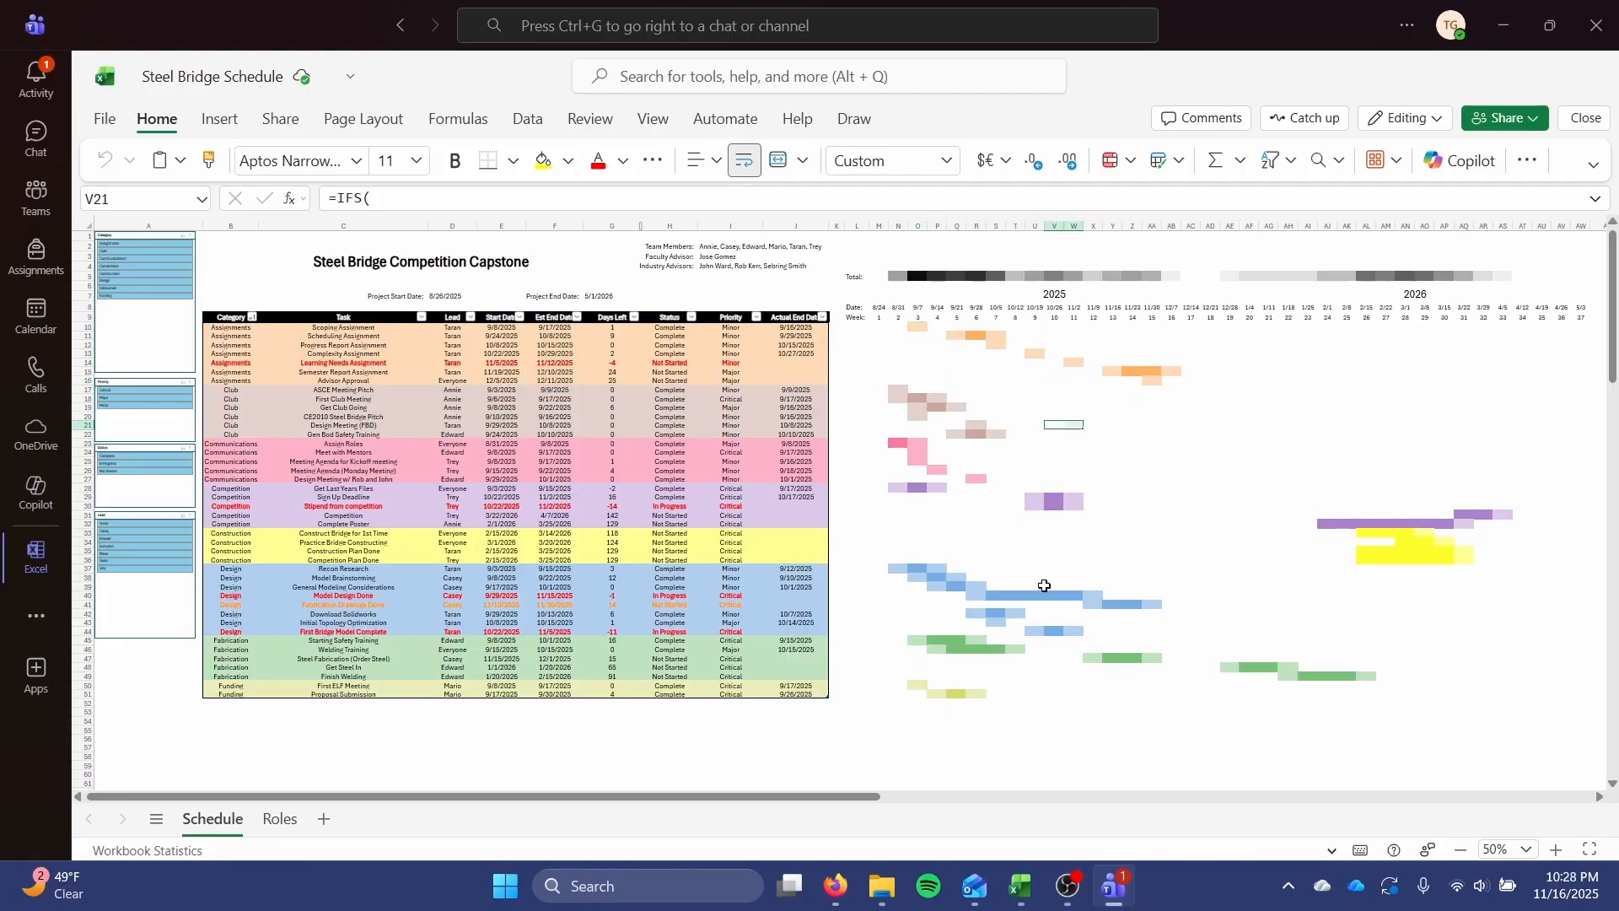
{"action": "left_click", "coordinate": [1110, 549]}
{"action": "left_click_drag", "start_coordinate": [1056, 328], "coordinate": [1056, 694]}
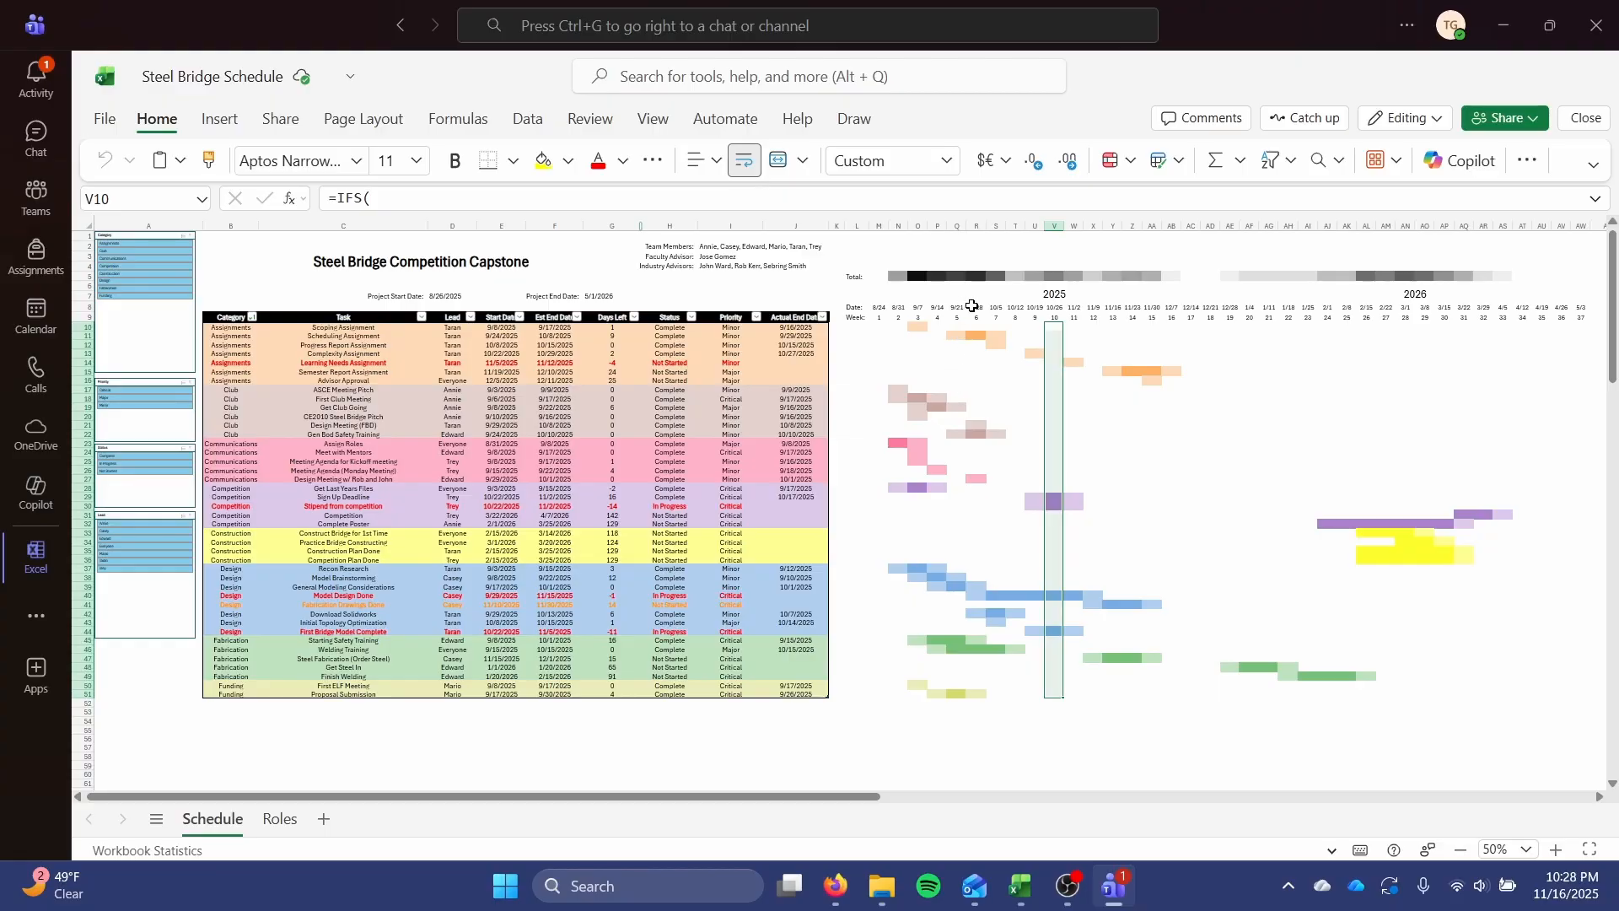
{"action": "left_click_drag", "start_coordinate": [976, 307], "coordinate": [979, 698]}
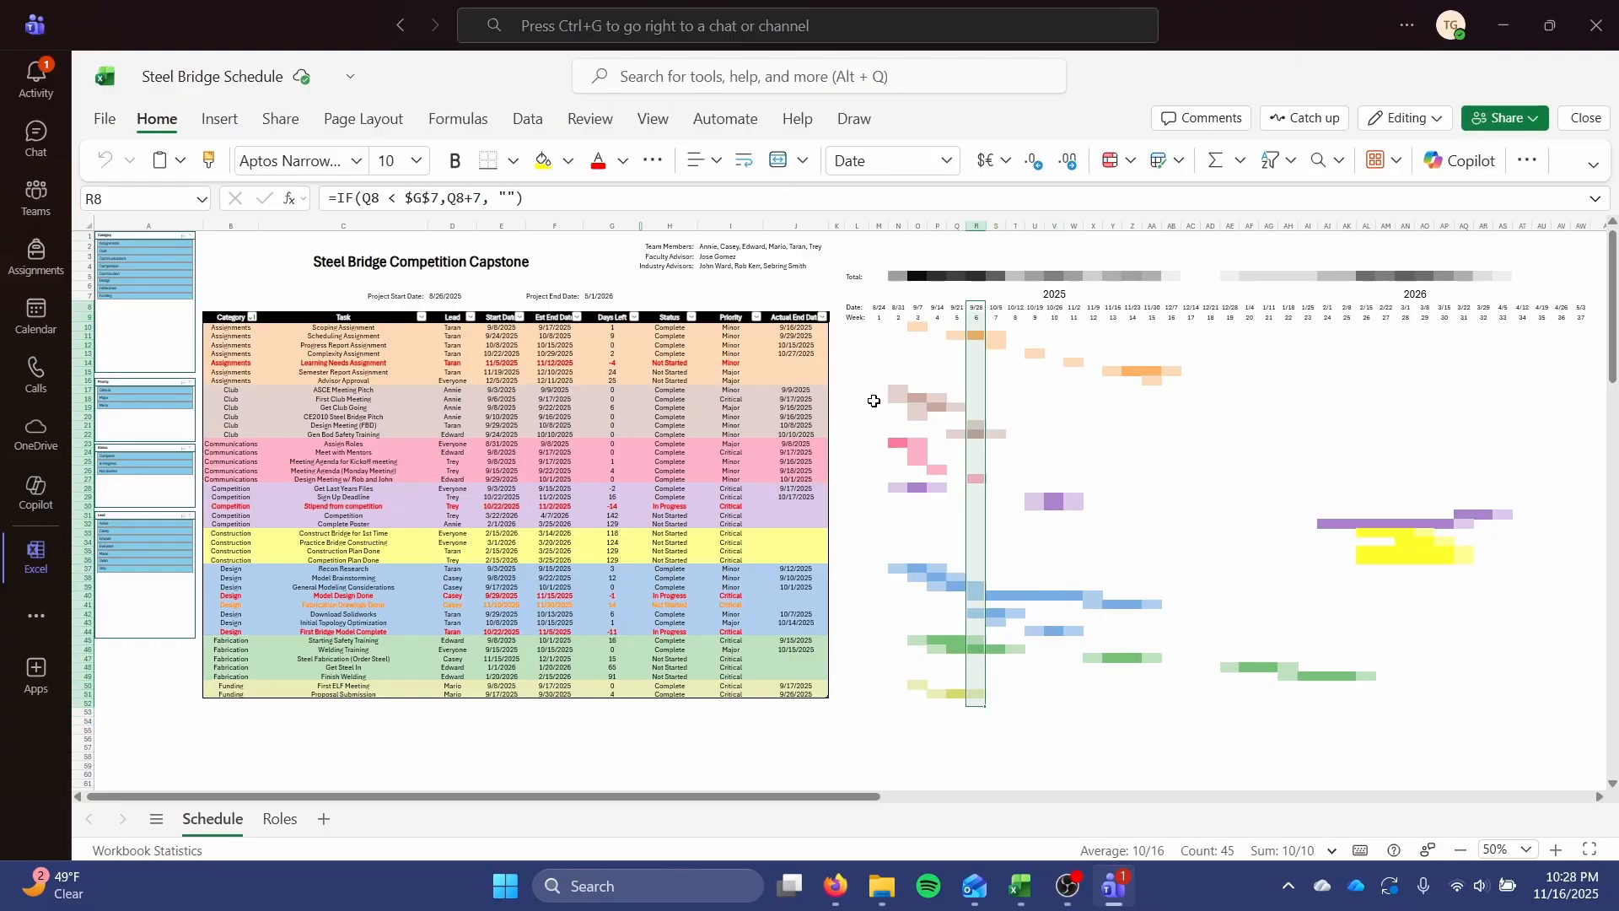
Examine the schedule's Status and Priority columns, filter the tasks to Critical priority with the slicer, and clear that filter.
{"action": "left_click", "coordinate": [676, 355]}
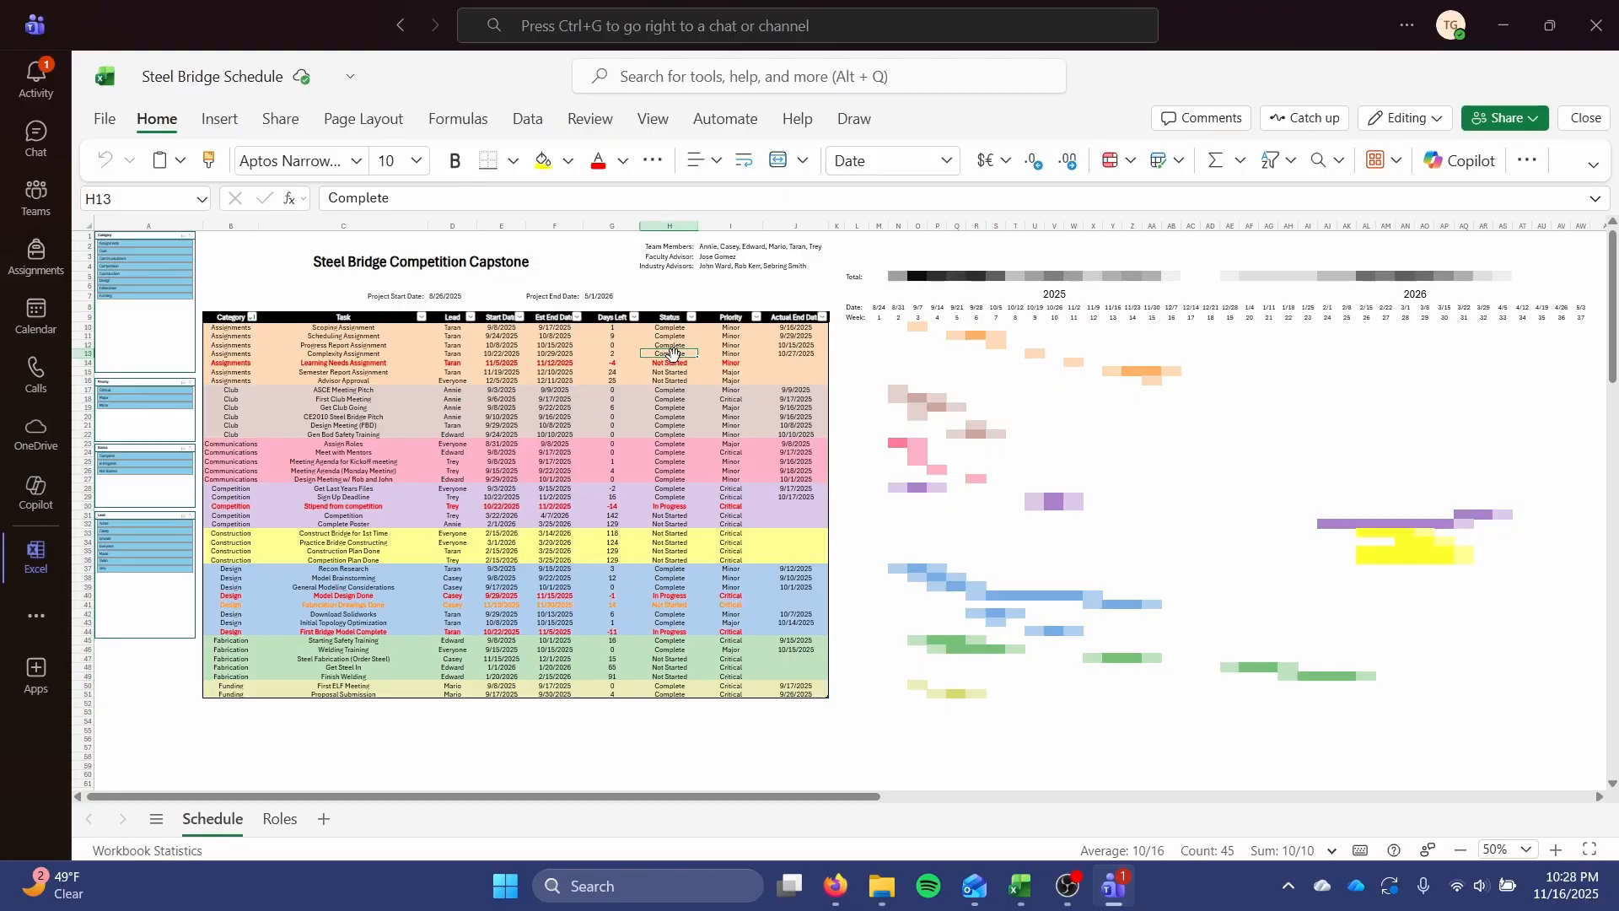
{"action": "left_click_drag", "start_coordinate": [734, 328], "coordinate": [733, 674]}
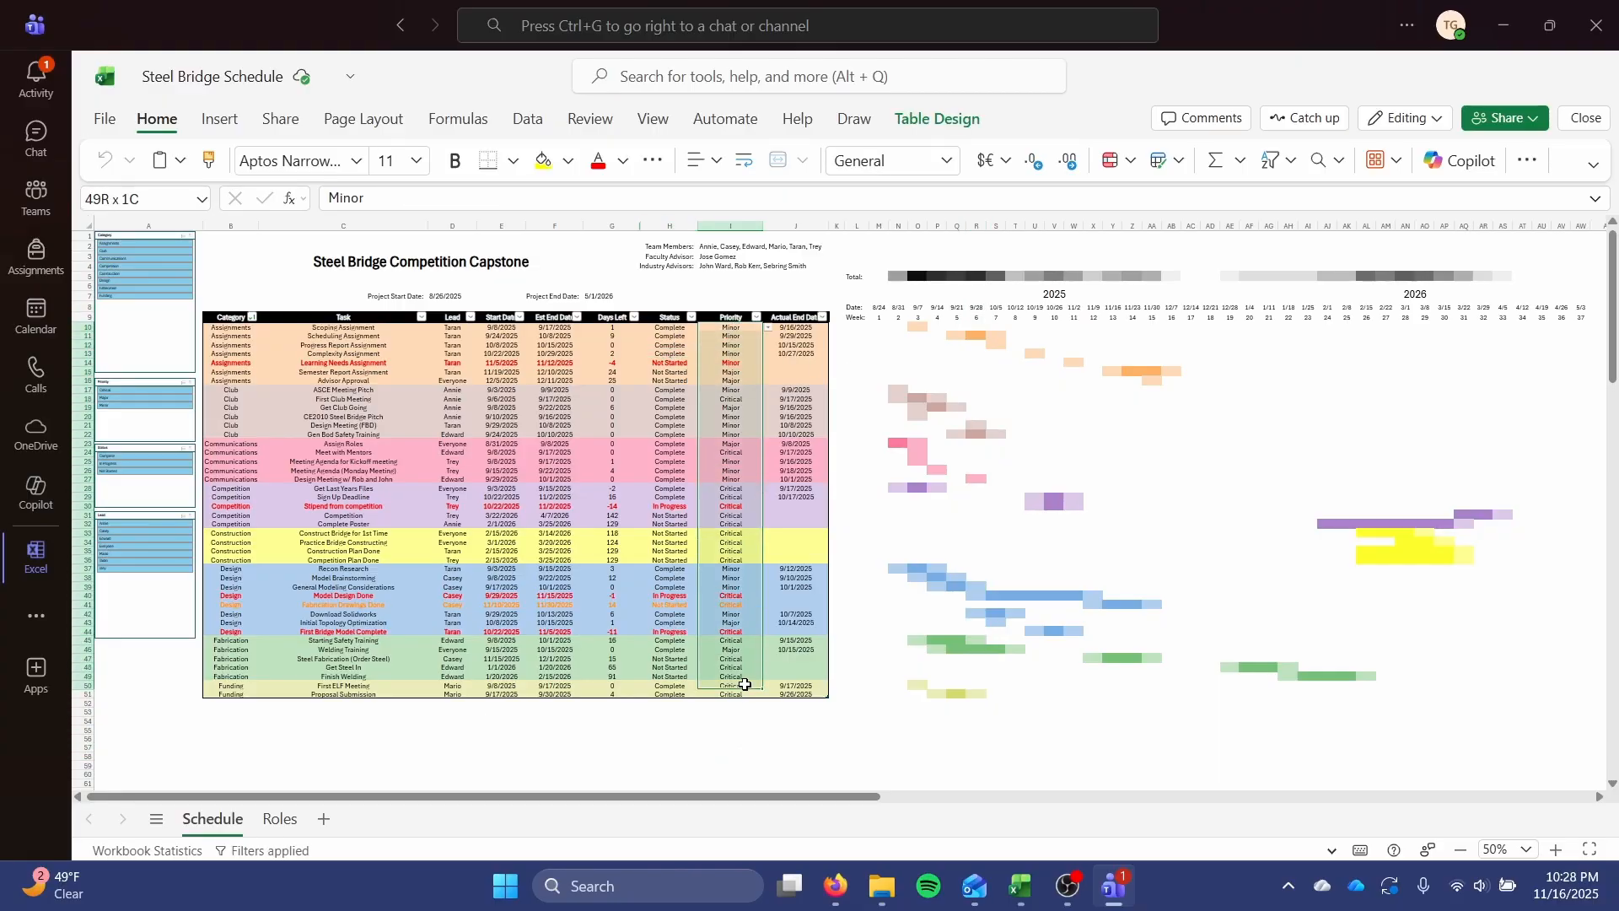
{"action": "left_click", "coordinate": [730, 677]}
{"action": "left_click", "coordinate": [756, 317]}
{"action": "left_click", "coordinate": [672, 407]}
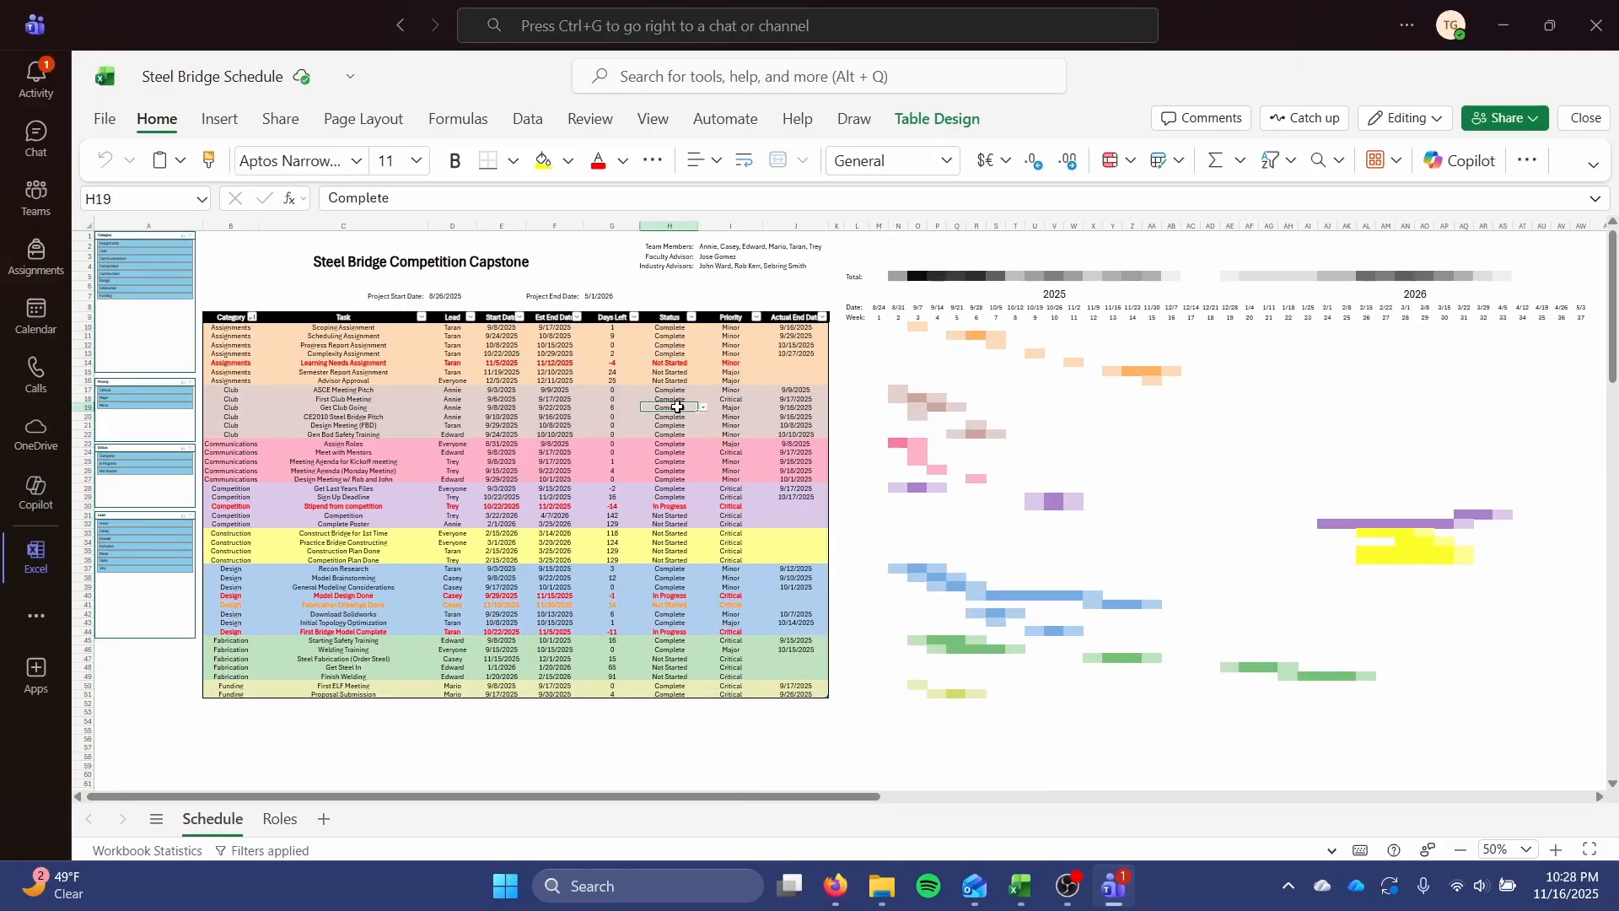
{"action": "left_click", "coordinate": [109, 393]}
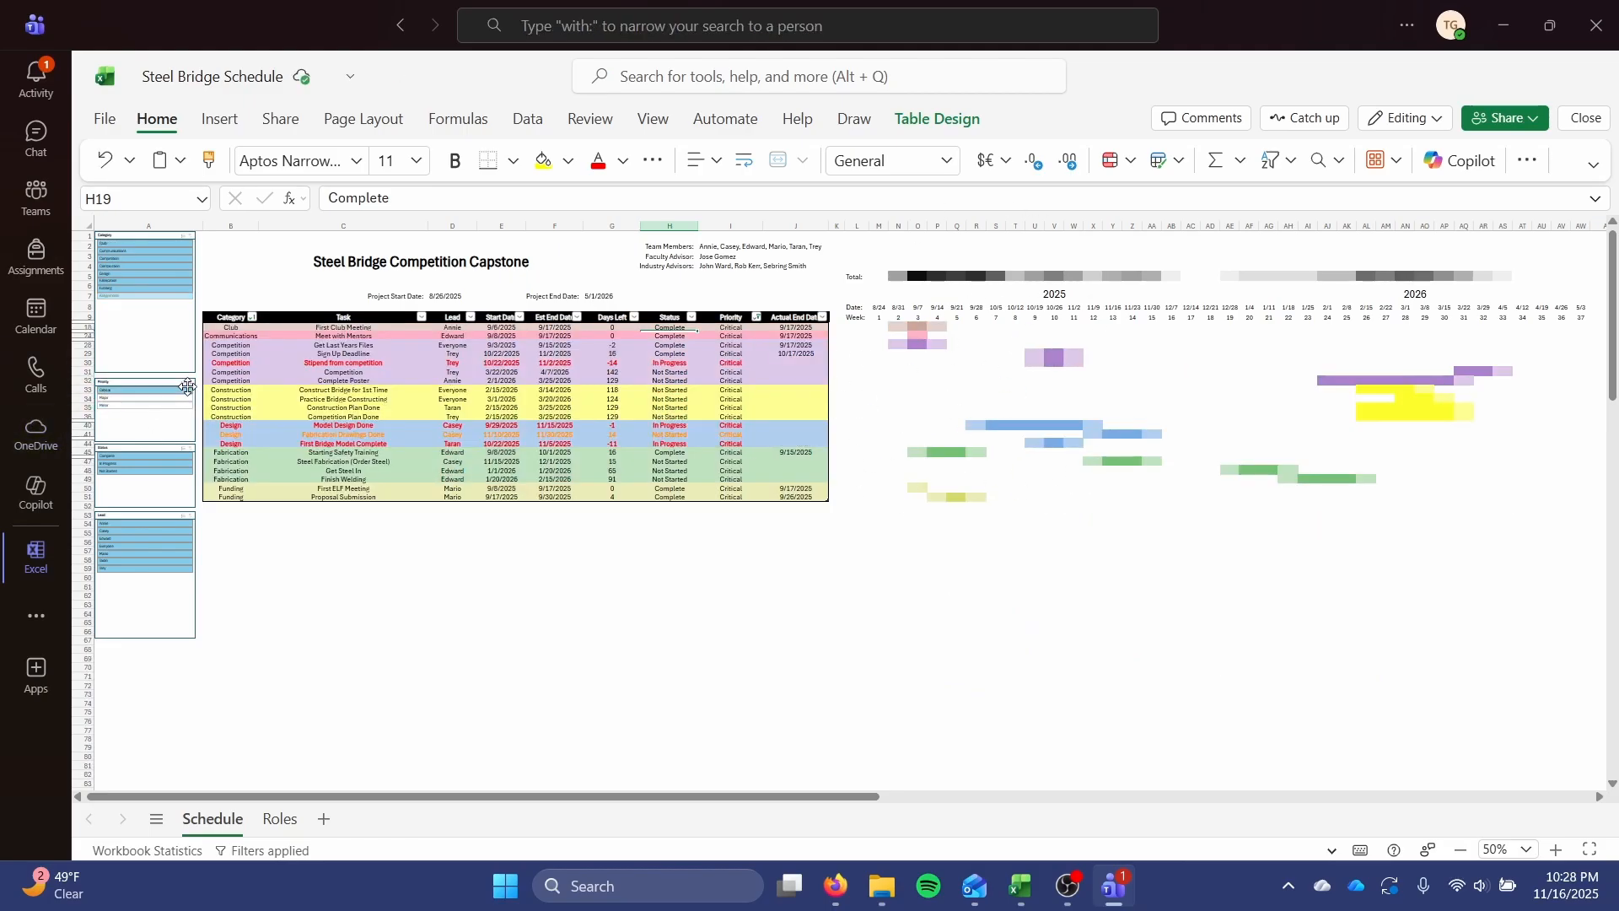
{"action": "left_click", "coordinate": [185, 383]}
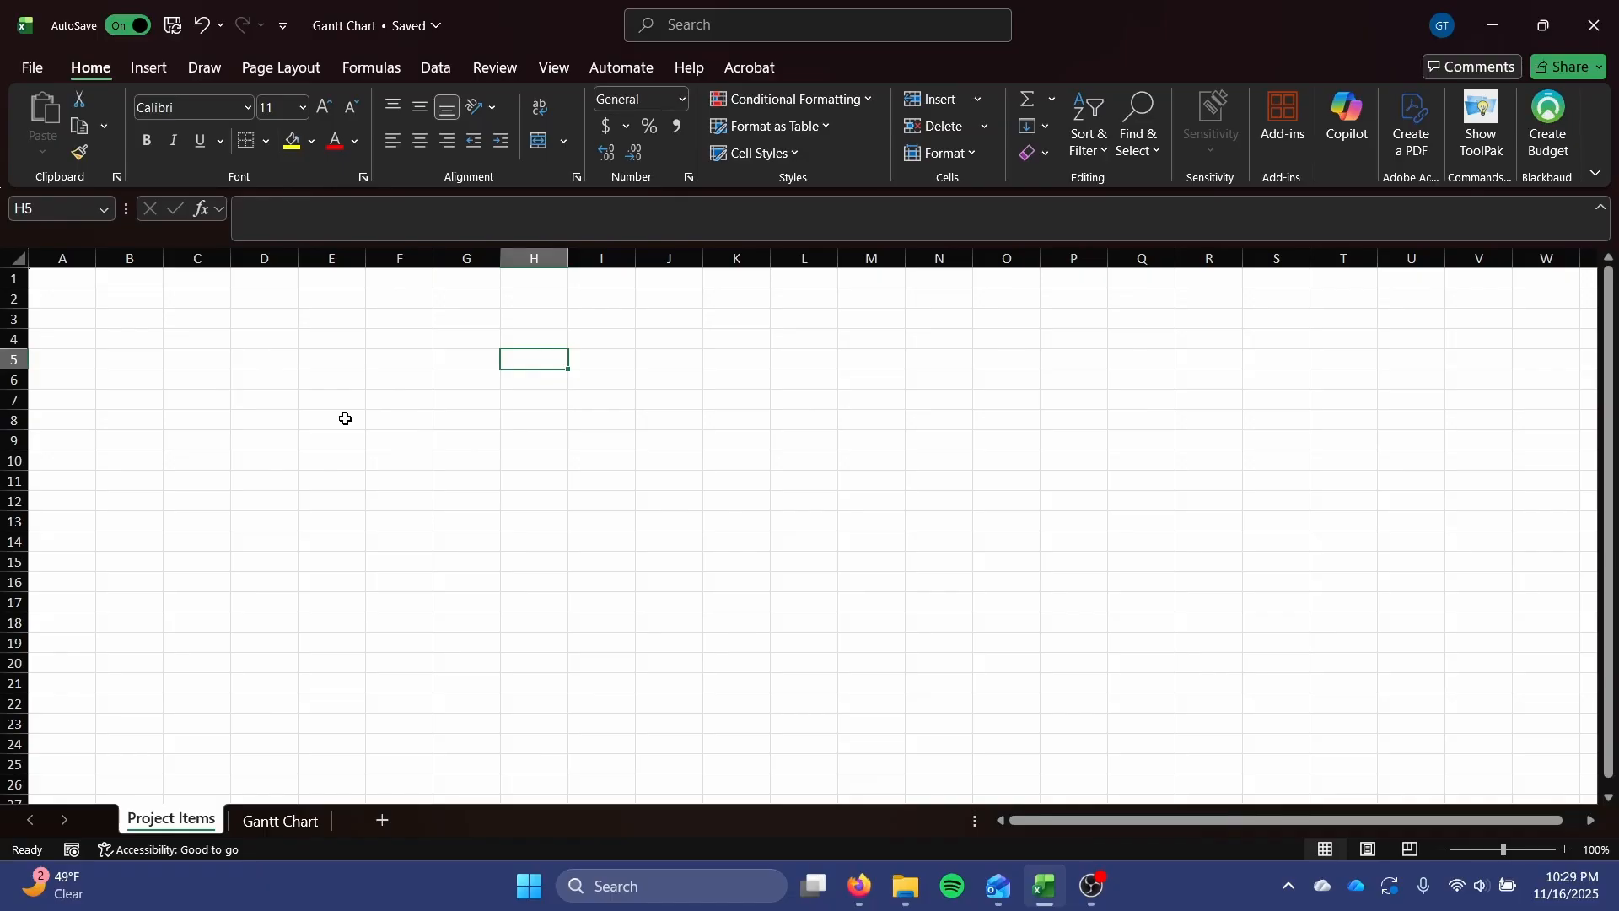
Return to the Gantt Chart workbook in Excel and enter the headers Project Phase, Project Task, Start Date and End Date in A1:D1 of Project Items.
{"action": "left_click", "coordinate": [68, 277]}
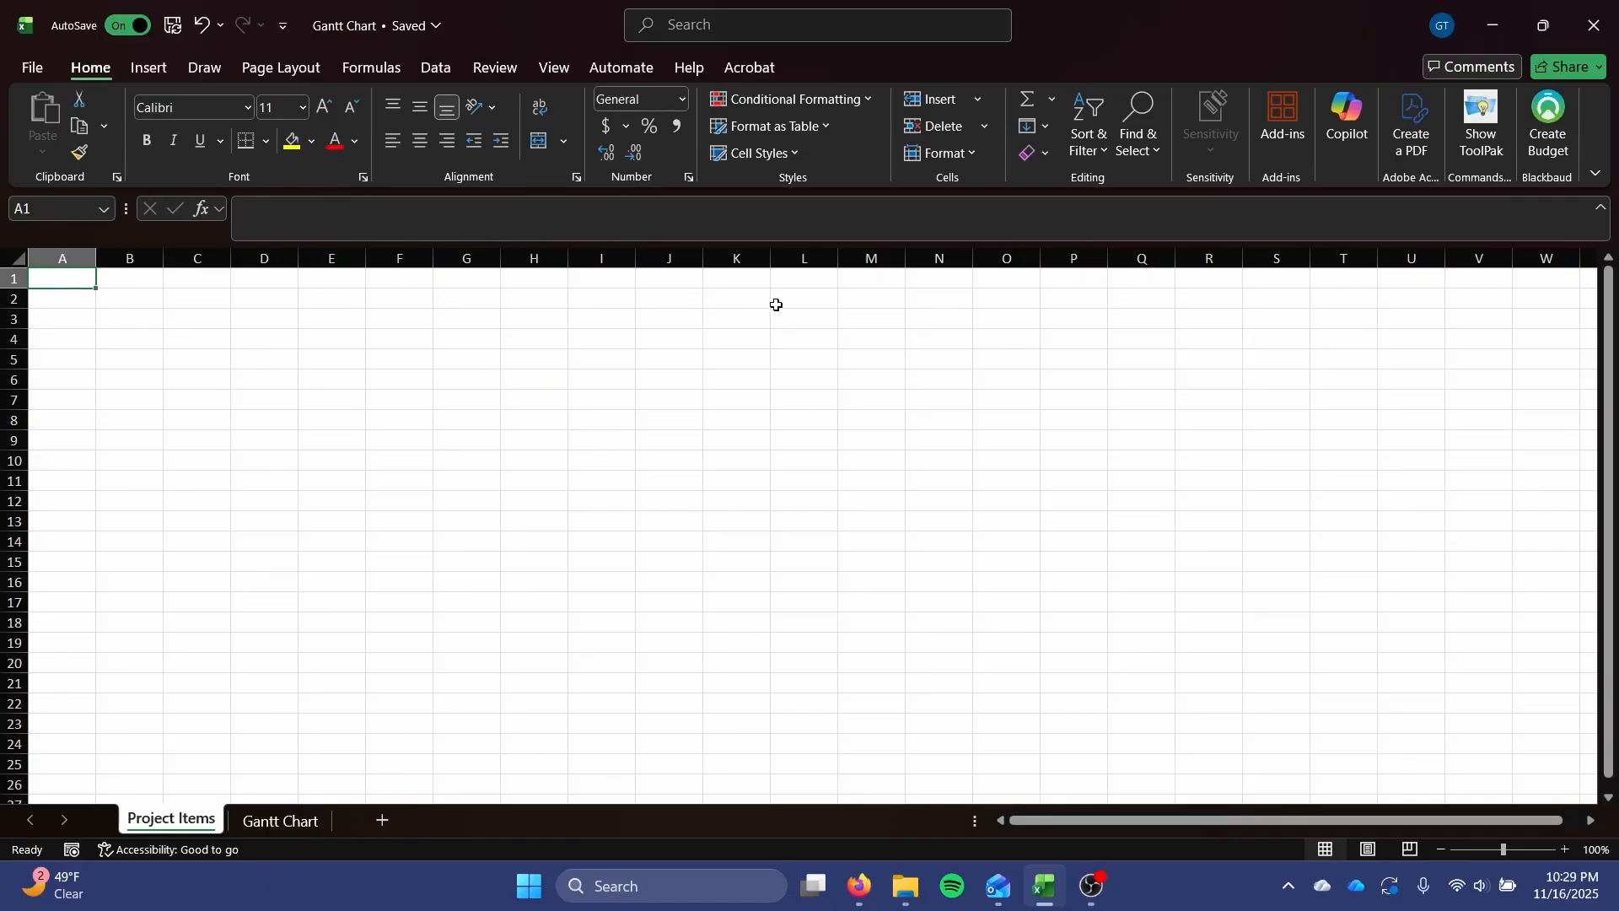
{"action": "type", "text": "Project"}
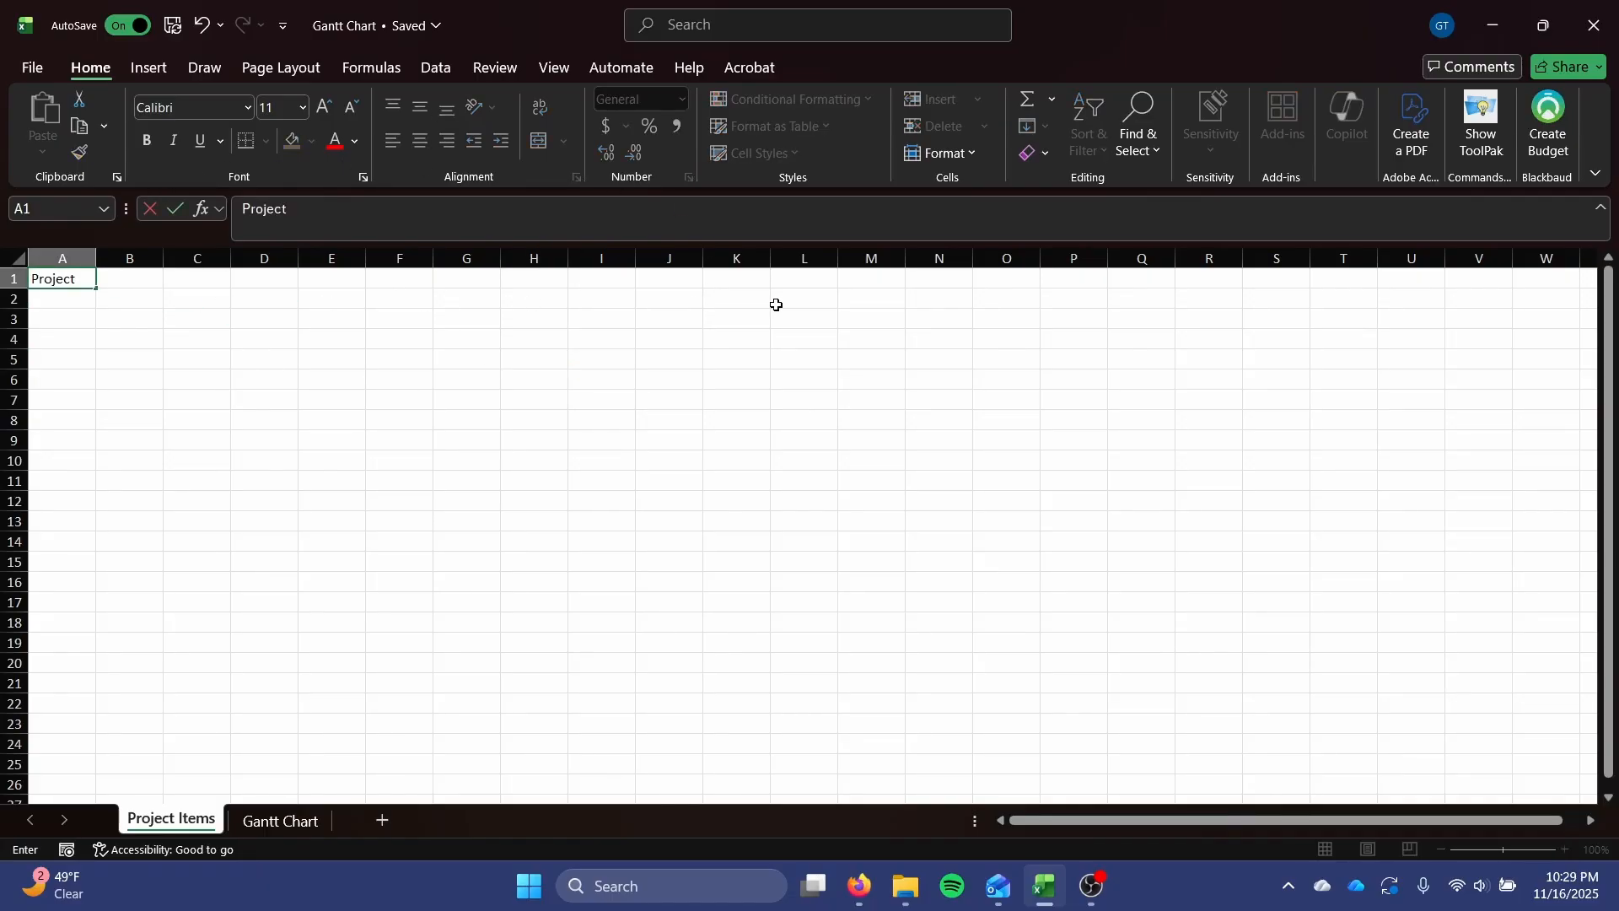
{"action": "type", "text": " Phase"}
{"action": "key", "text": "Tab"}
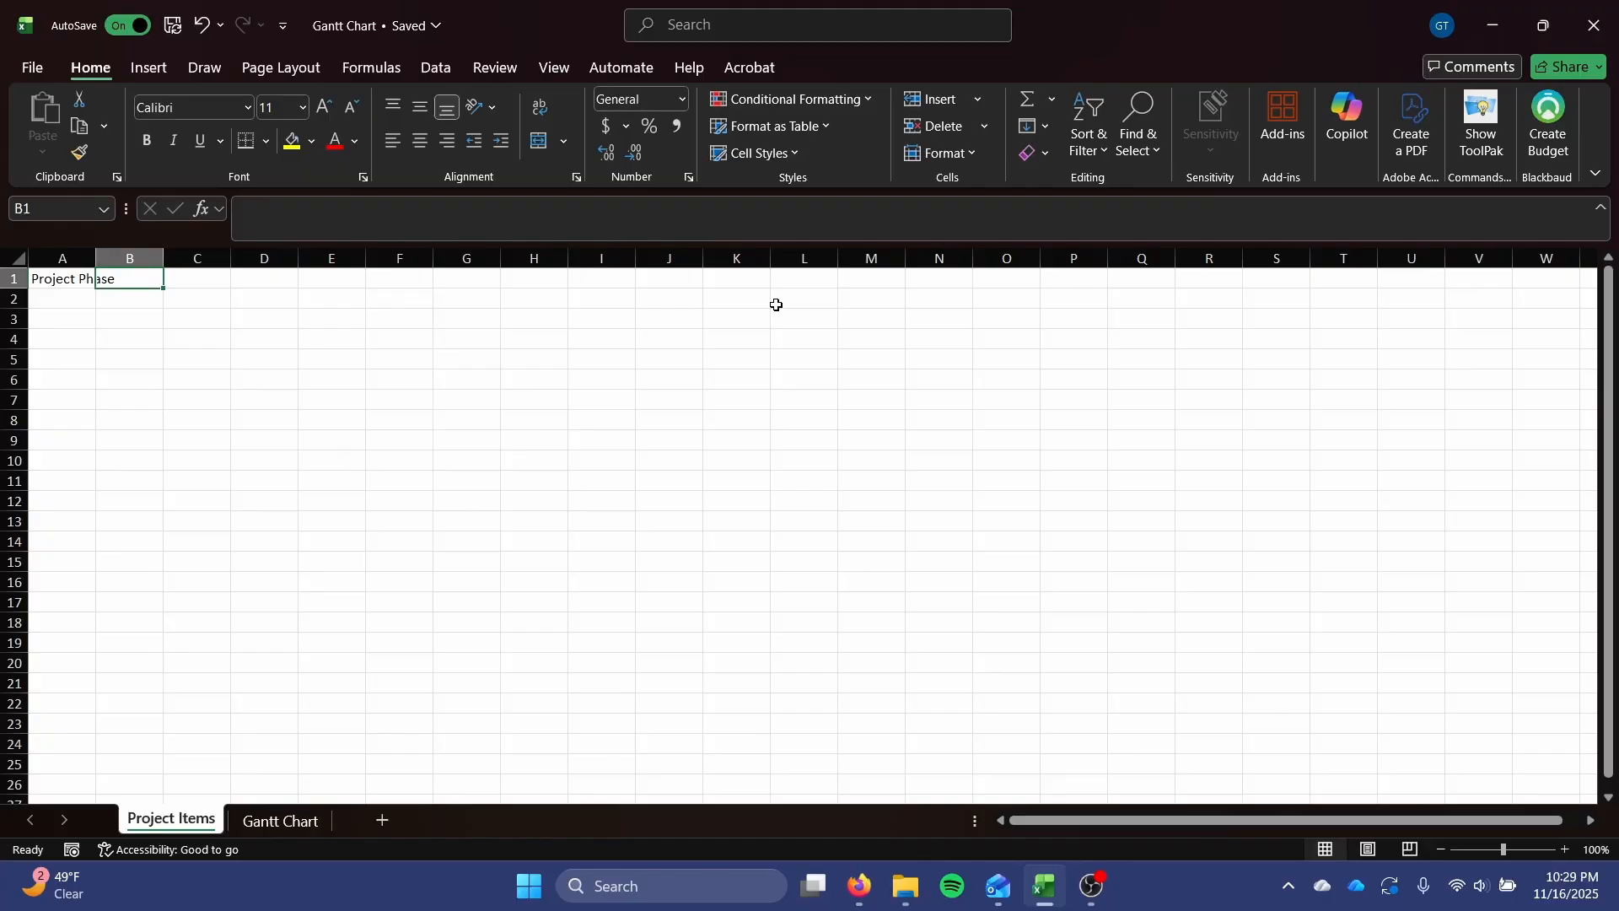
{"action": "type", "text": "Project Tas"}
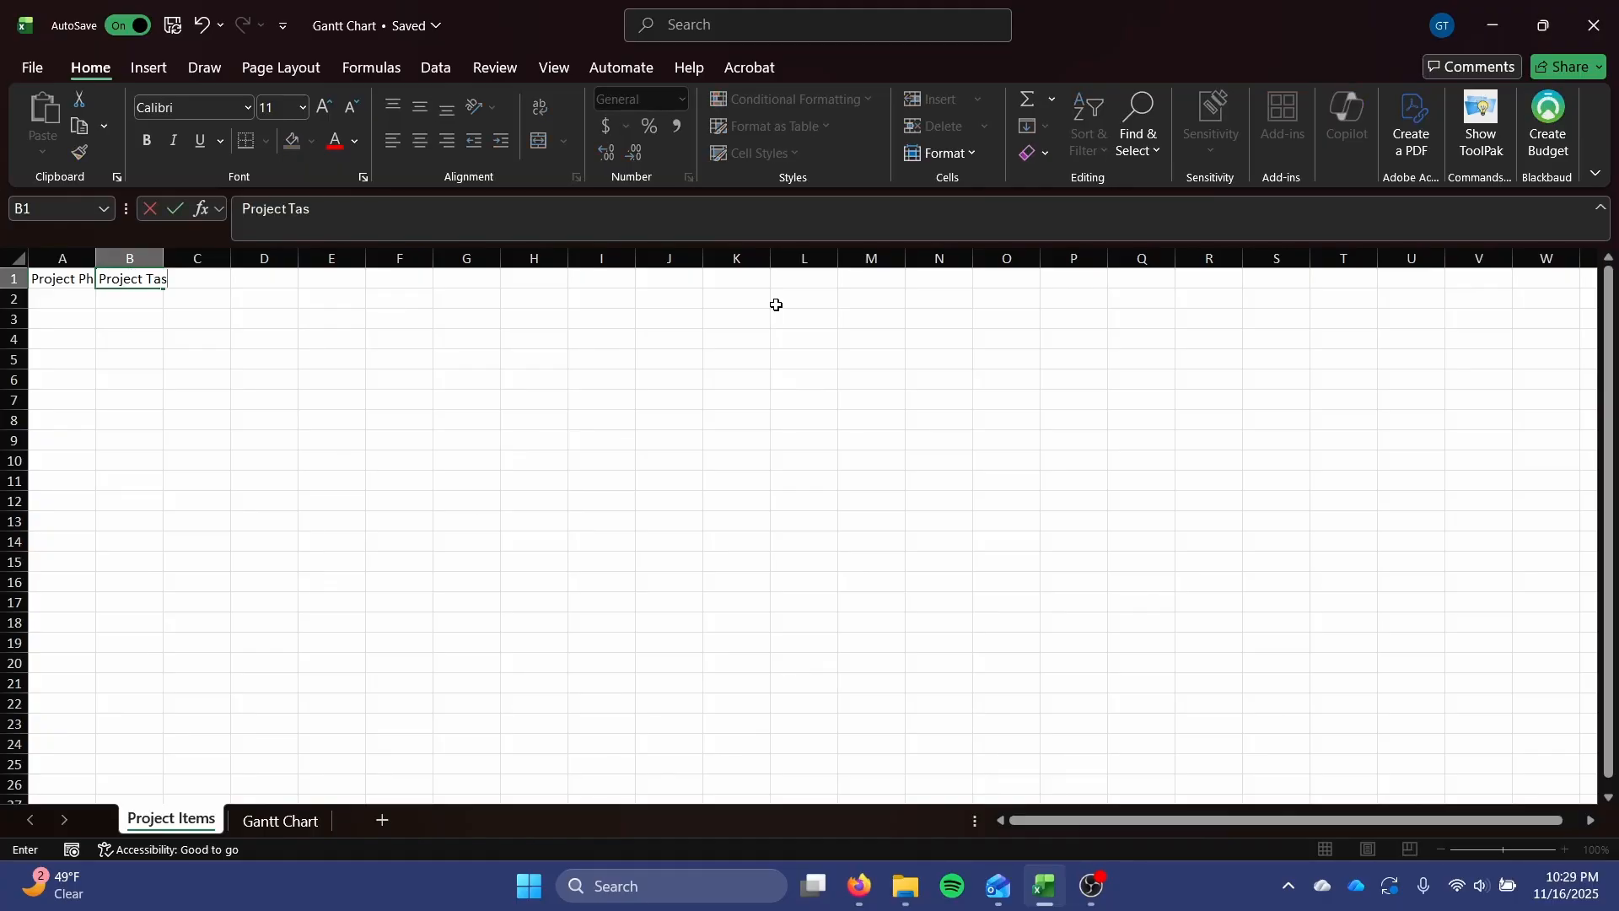
{"action": "type", "text": "k"}
{"action": "key", "text": "Tab"}
{"action": "type", "text": "Start"}
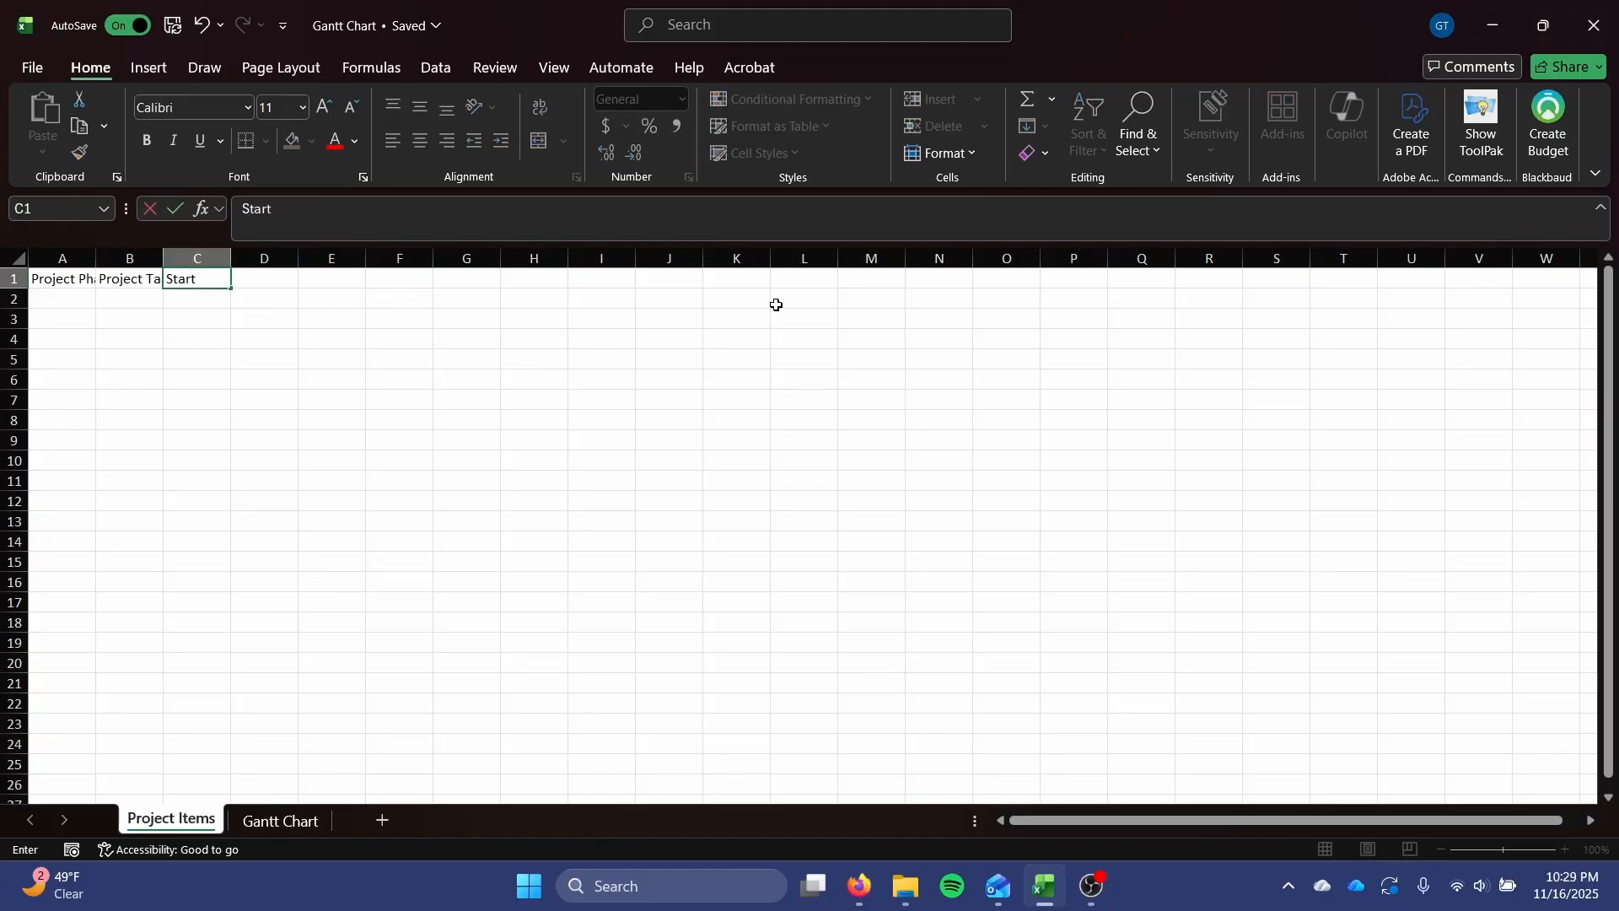
{"action": "type", "text": " Date"}
{"action": "key", "text": "Tab"}
{"action": "type", "text": "End Da"}
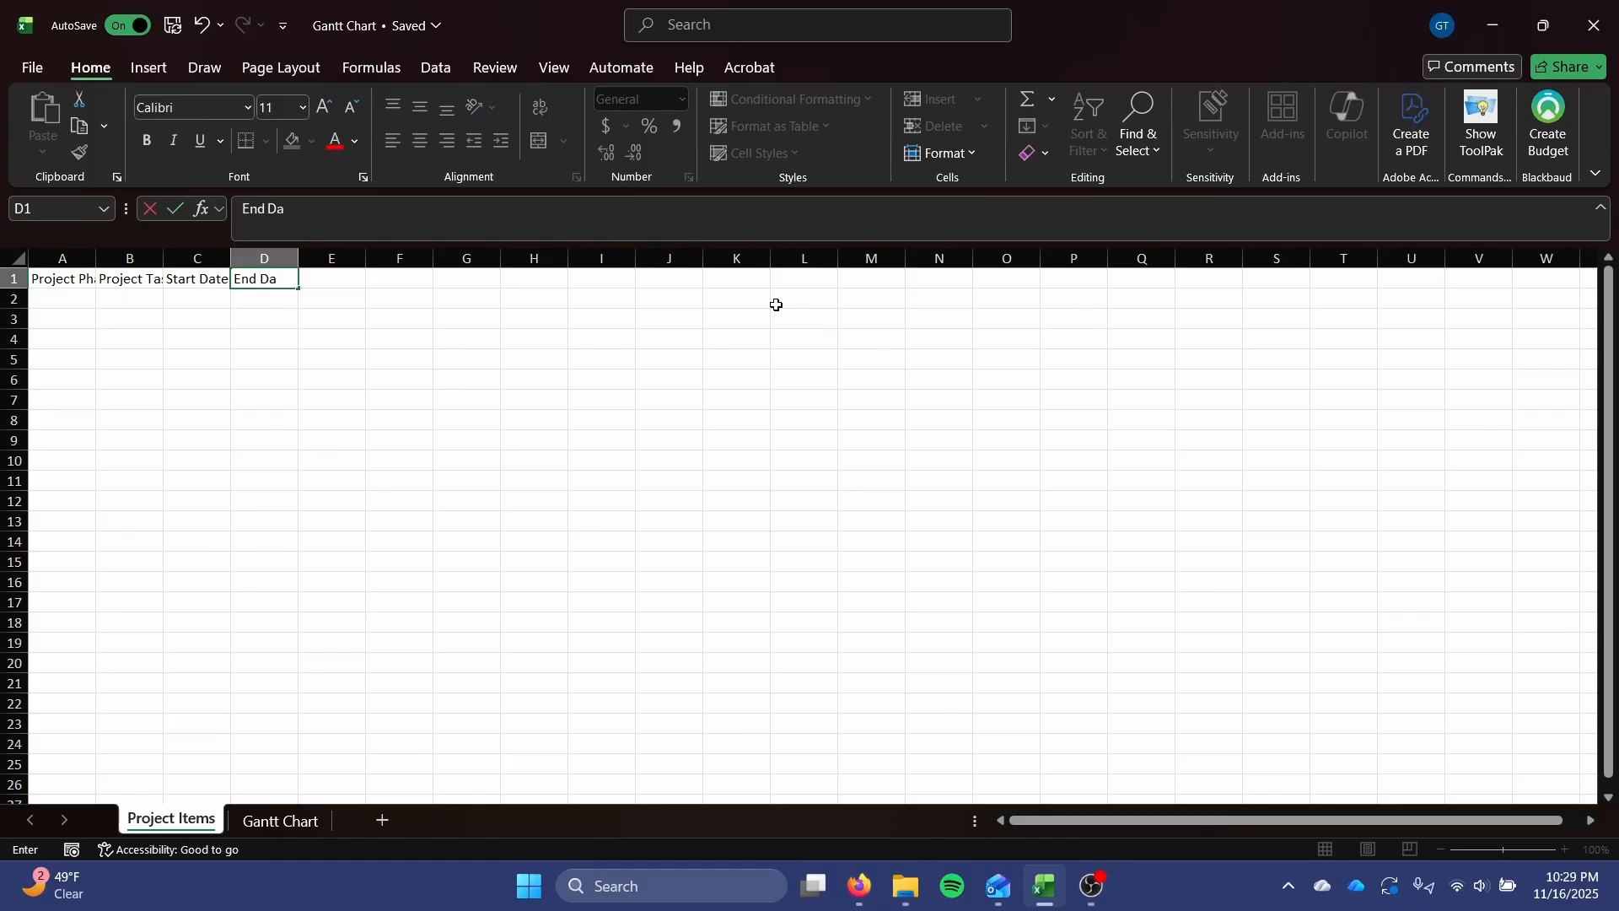
{"action": "key", "text": "Tab"}
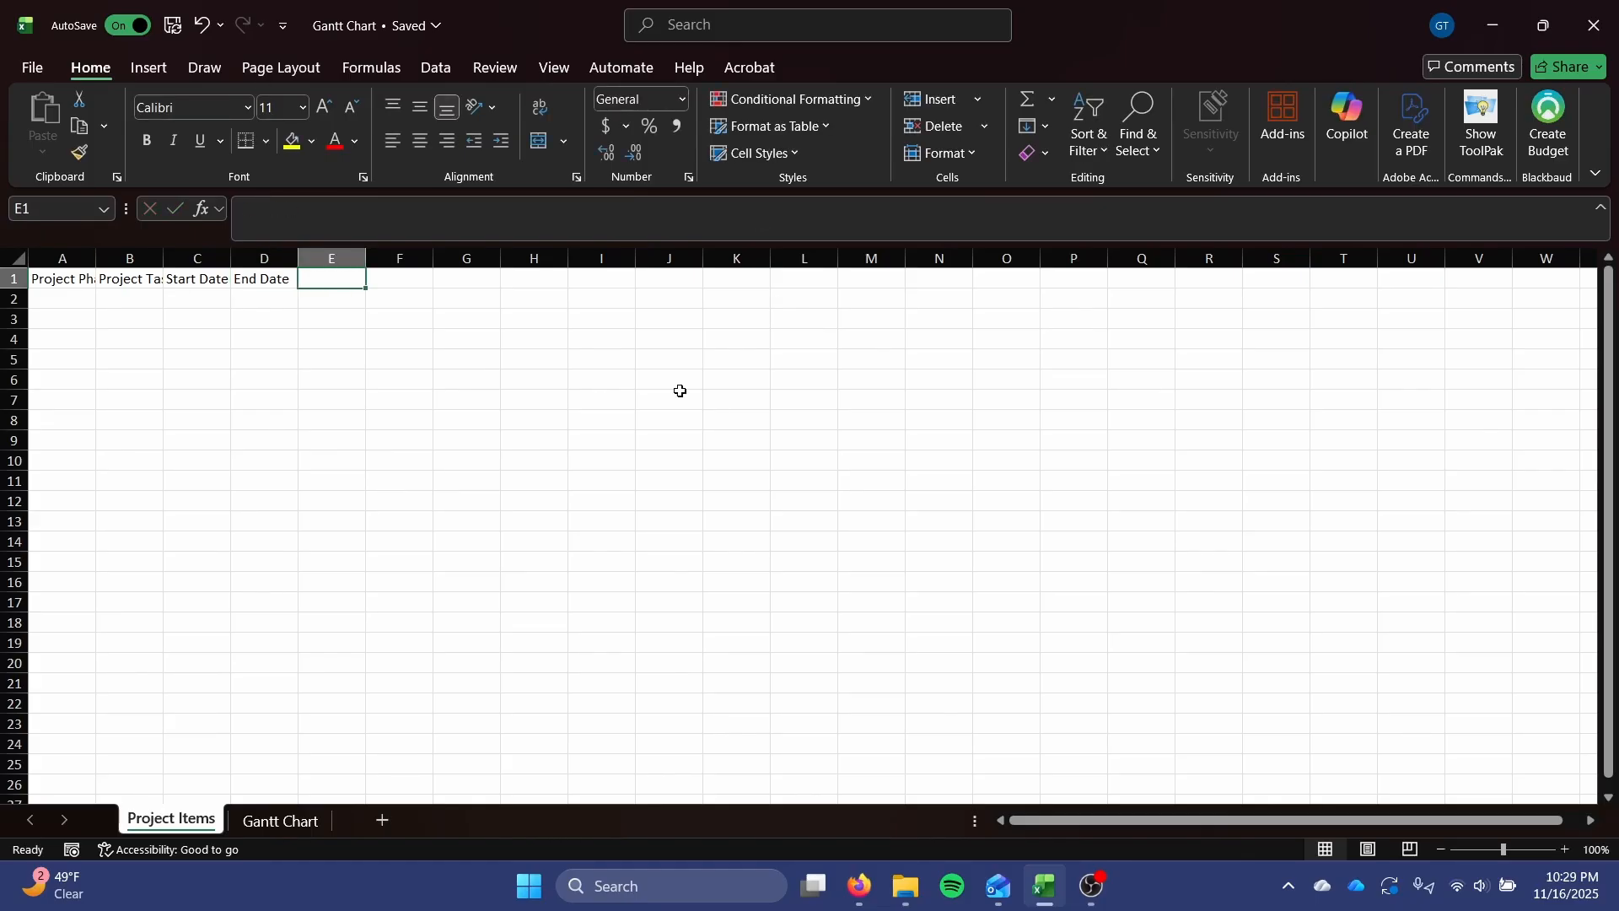
Fit the widths of columns A through D to their header text.
{"action": "double_click", "coordinate": [96, 260]}
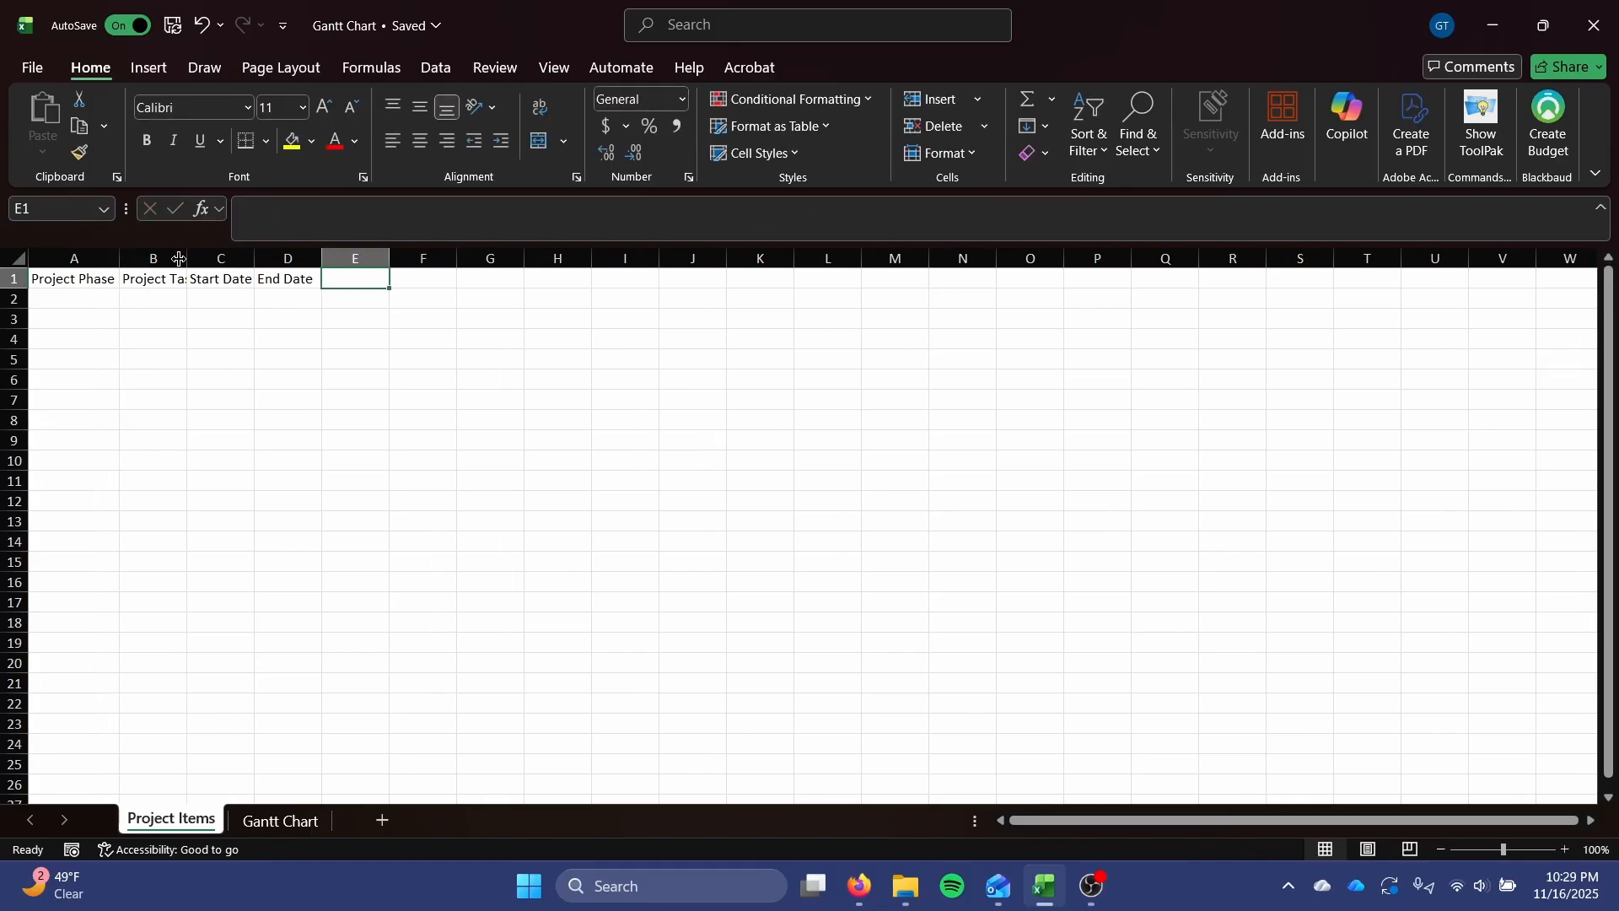
{"action": "left_click", "coordinate": [190, 257]}
{"action": "double_click", "coordinate": [191, 256]}
{"action": "double_click", "coordinate": [271, 258]}
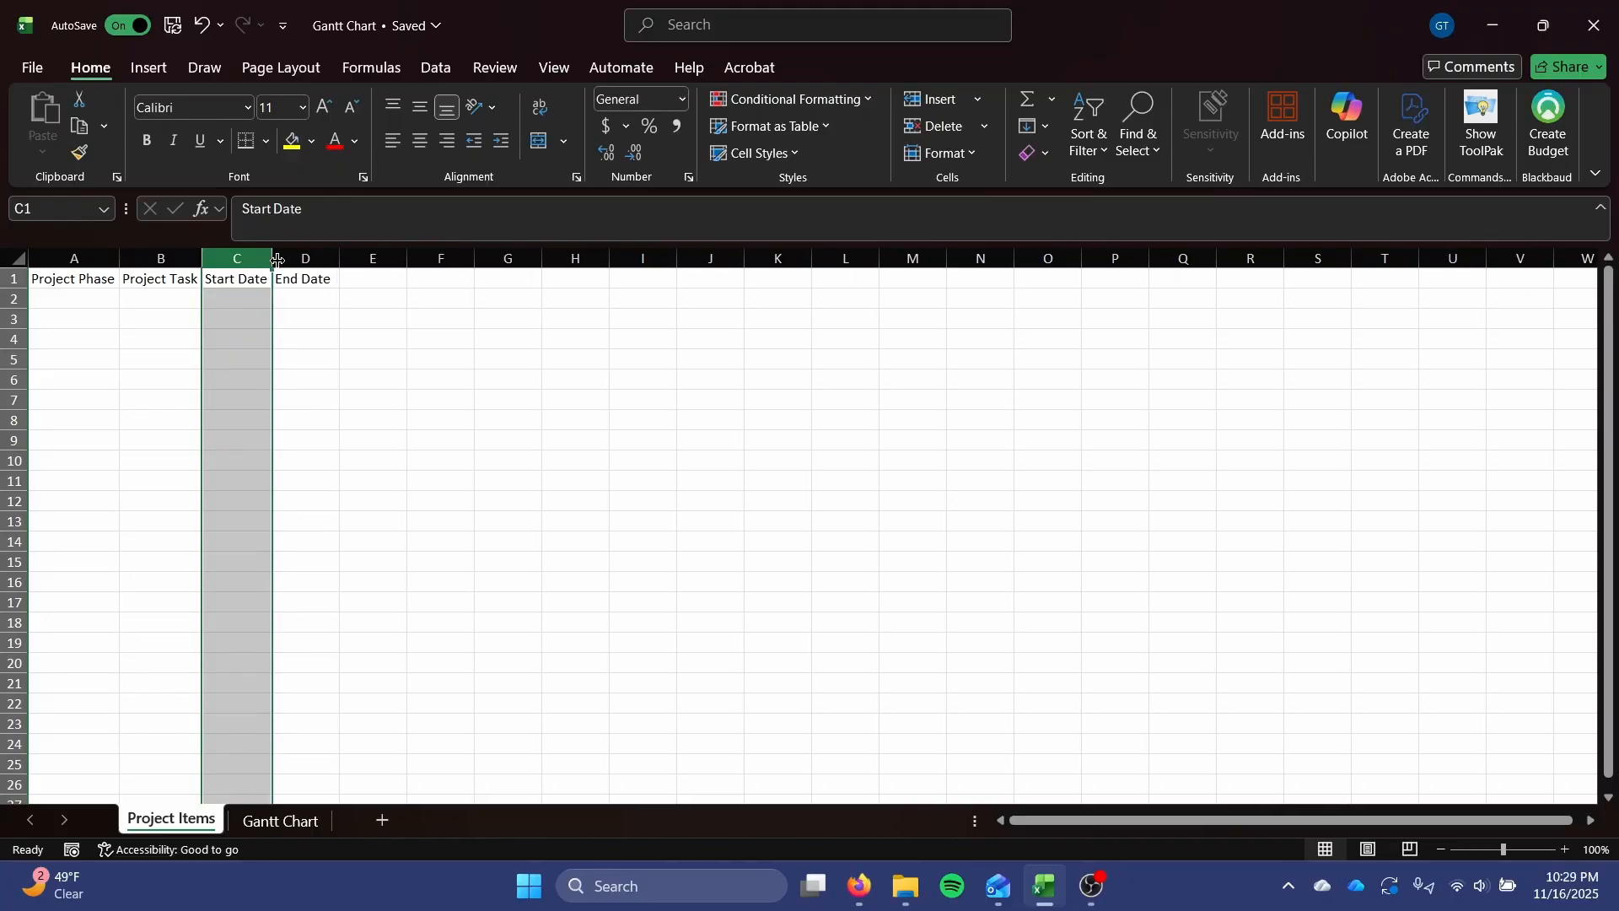
{"action": "double_click", "coordinate": [339, 259]}
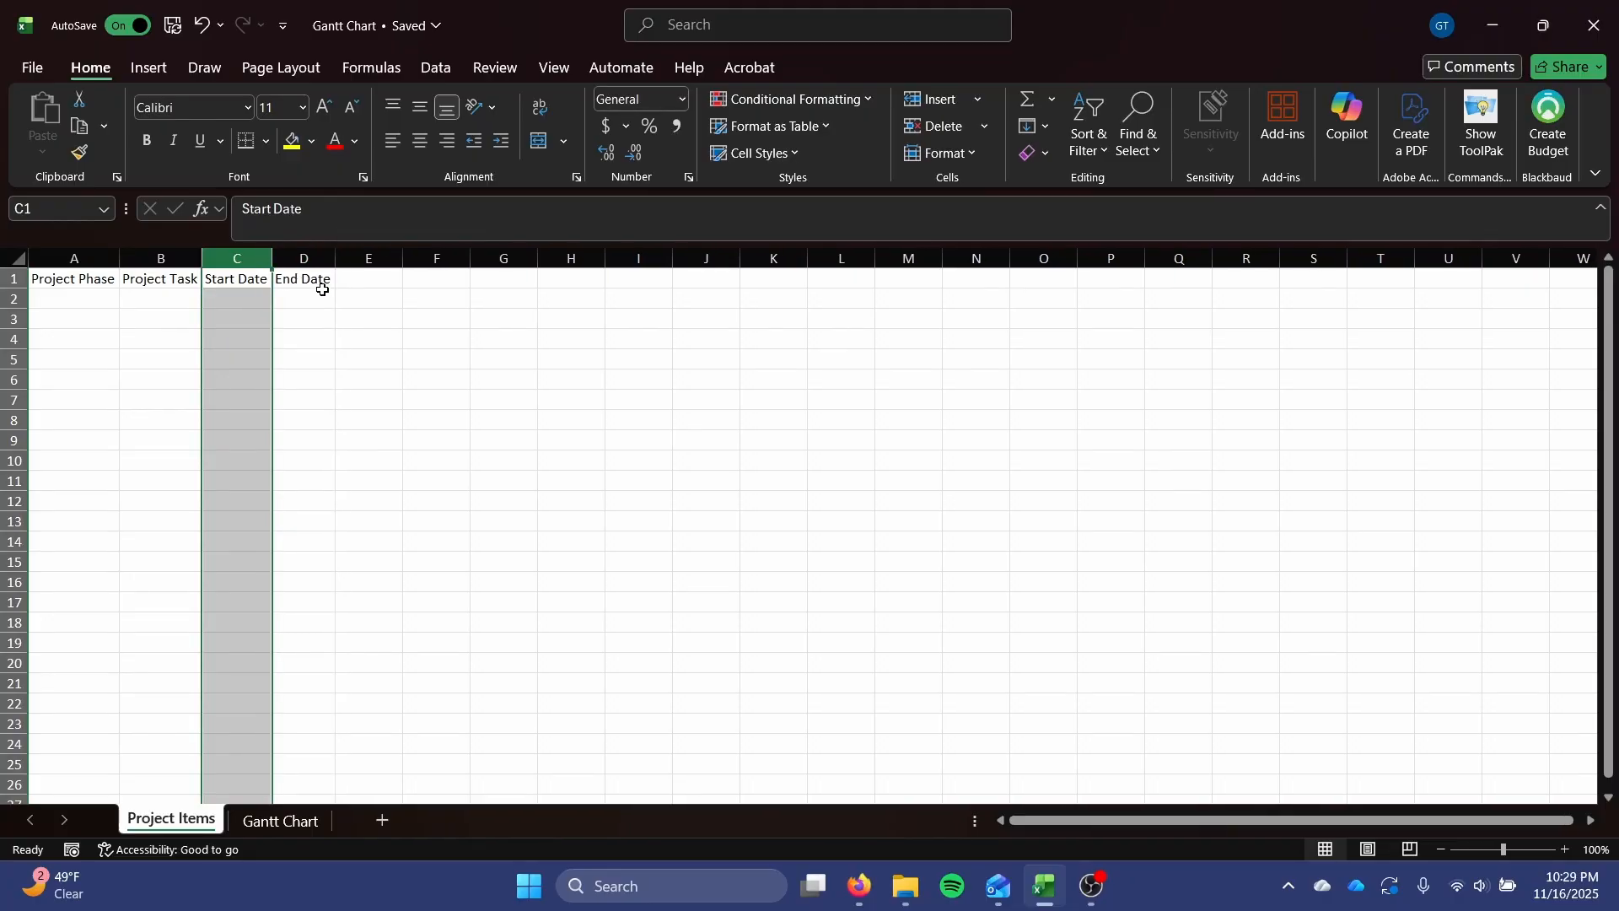
{"action": "left_click", "coordinate": [411, 460]}
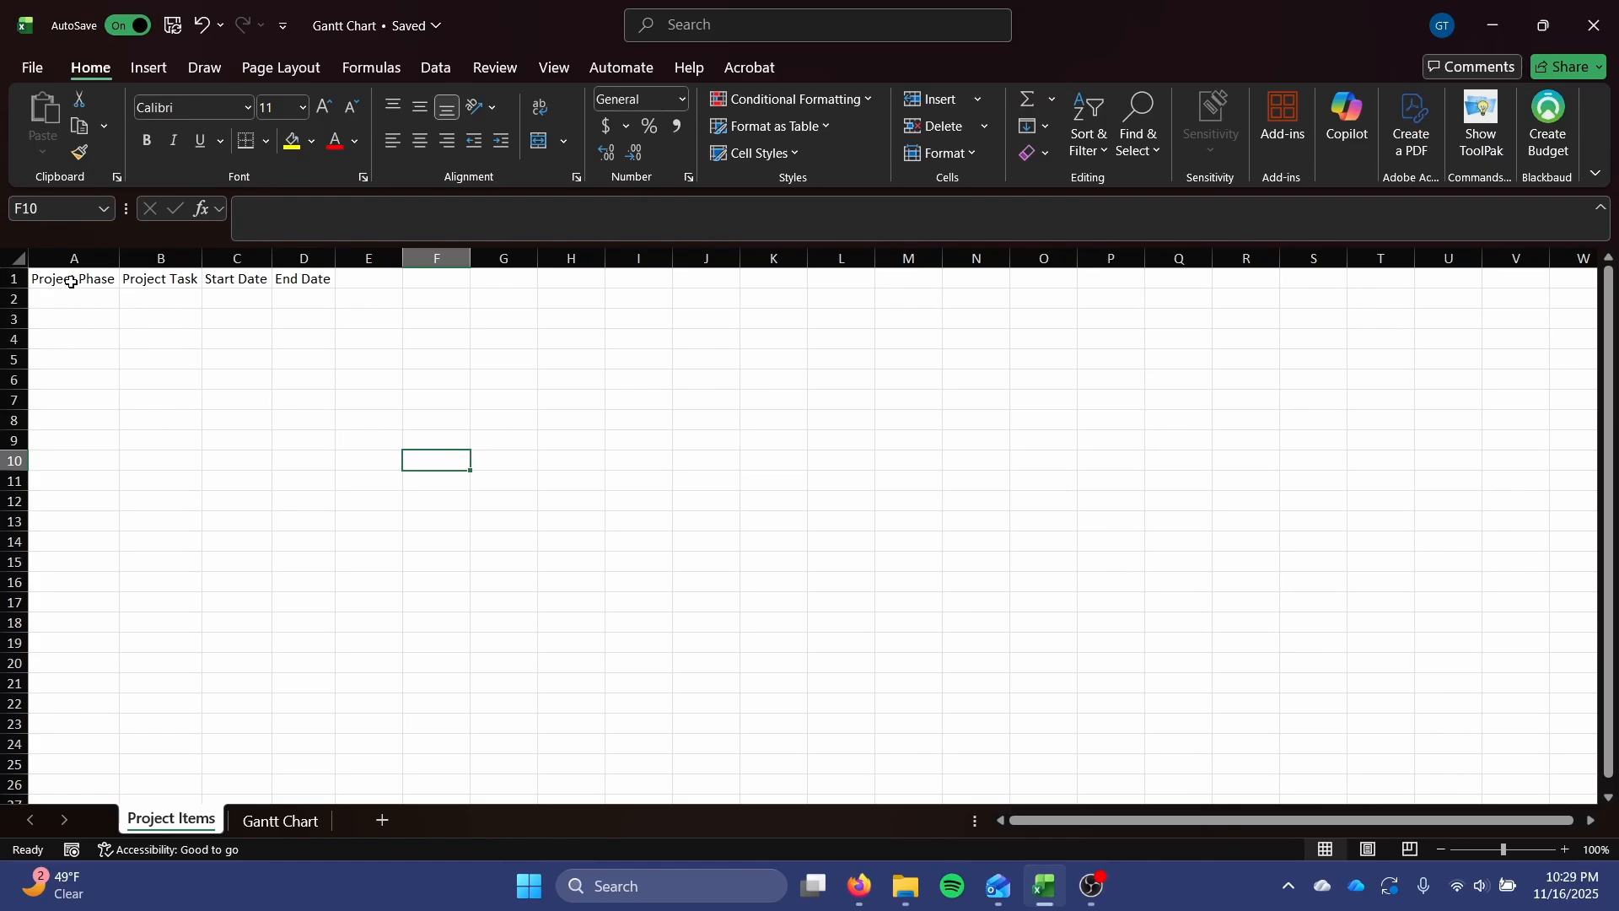
Convert A1:D2 on Project Items into a table, using the first row as headers.
{"action": "left_click_drag", "start_coordinate": [71, 280], "coordinate": [301, 292]}
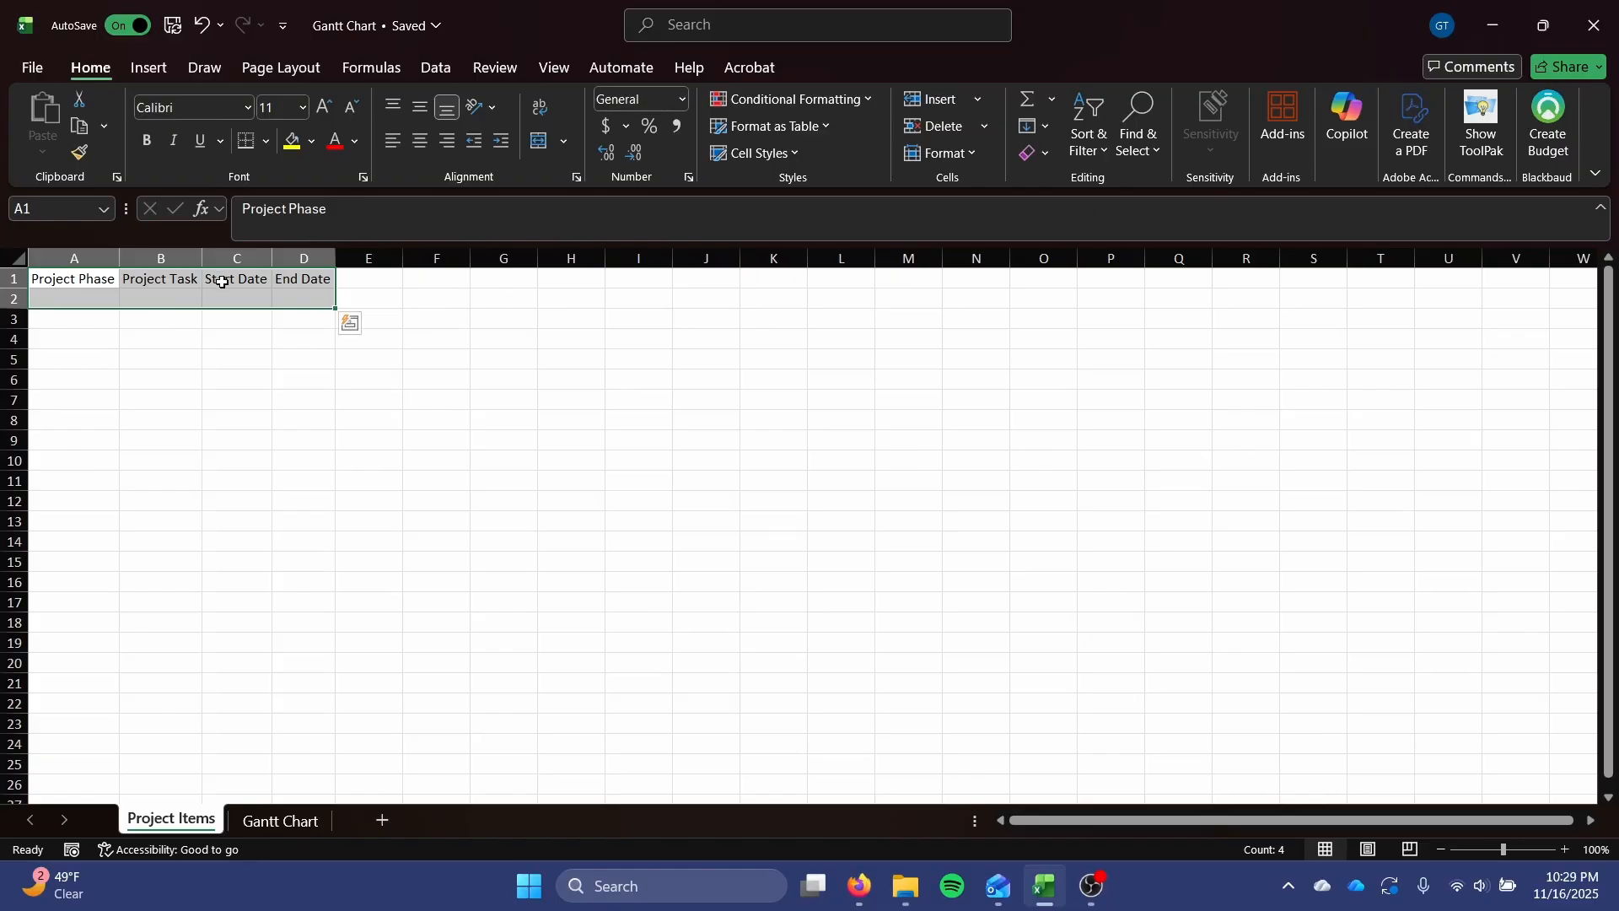
{"action": "type", "text": "t"}
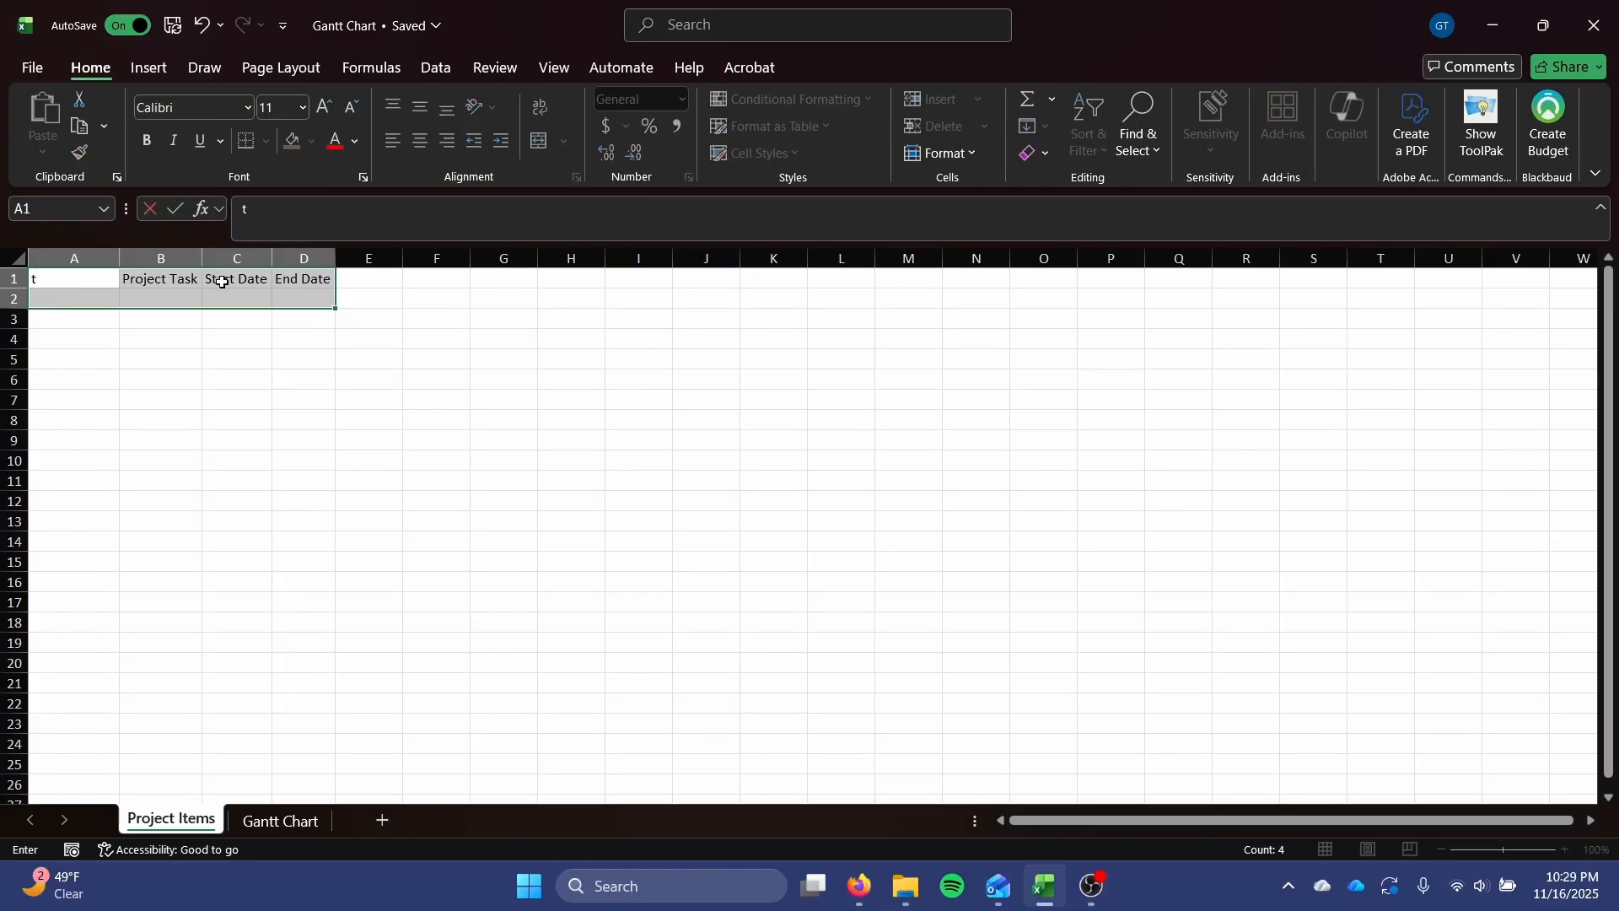
{"action": "key", "text": "Escape"}
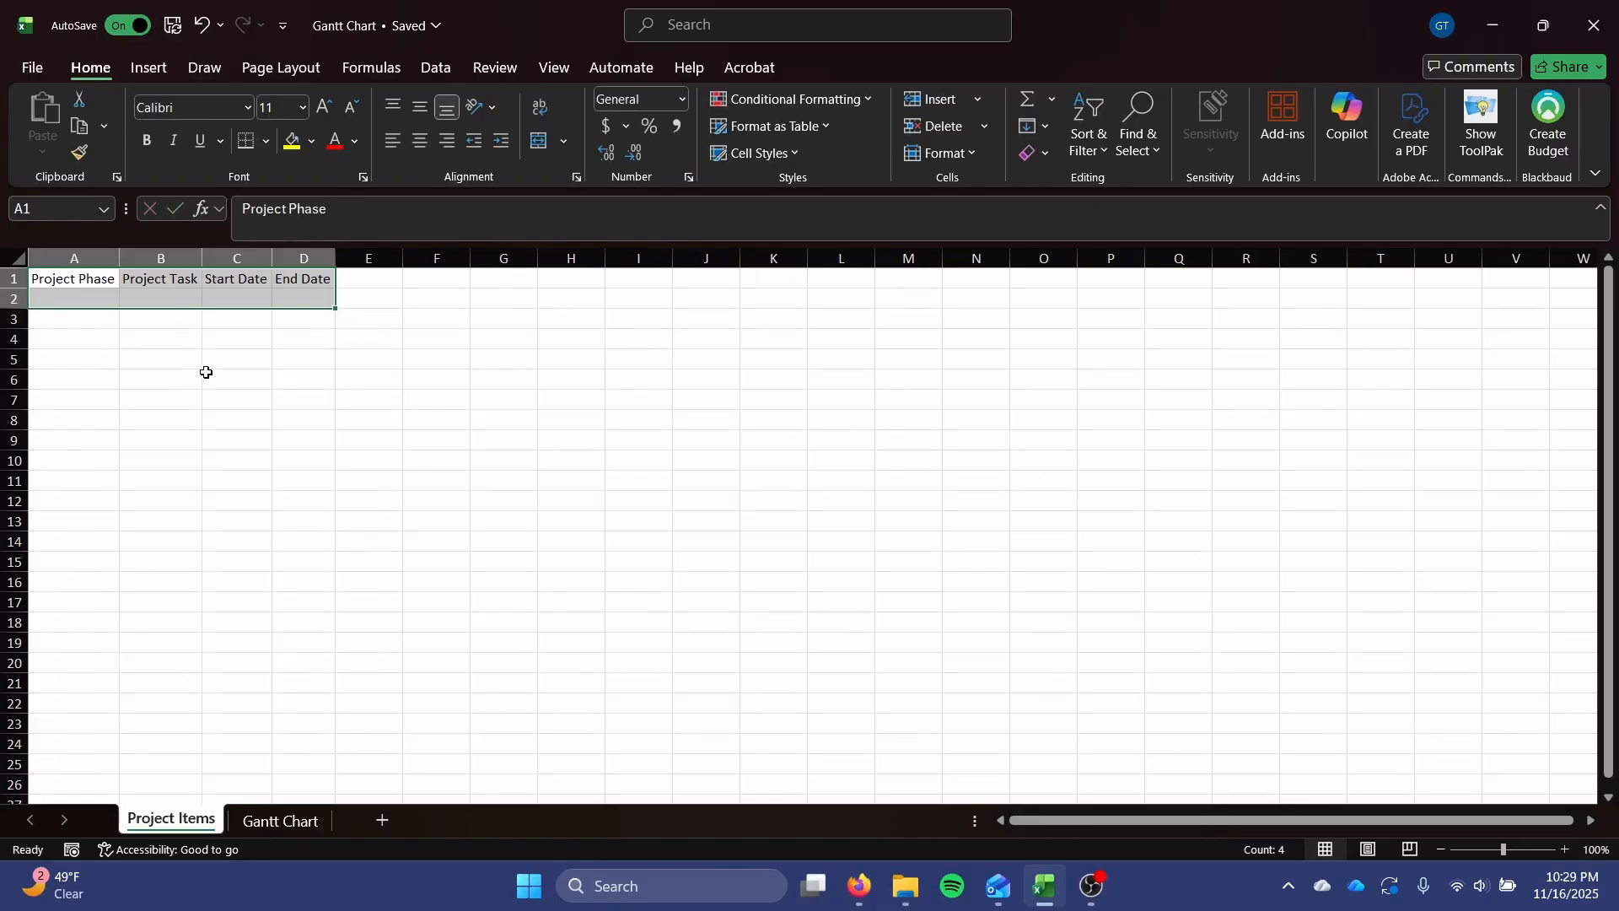
{"action": "key", "text": "ctrl+t"}
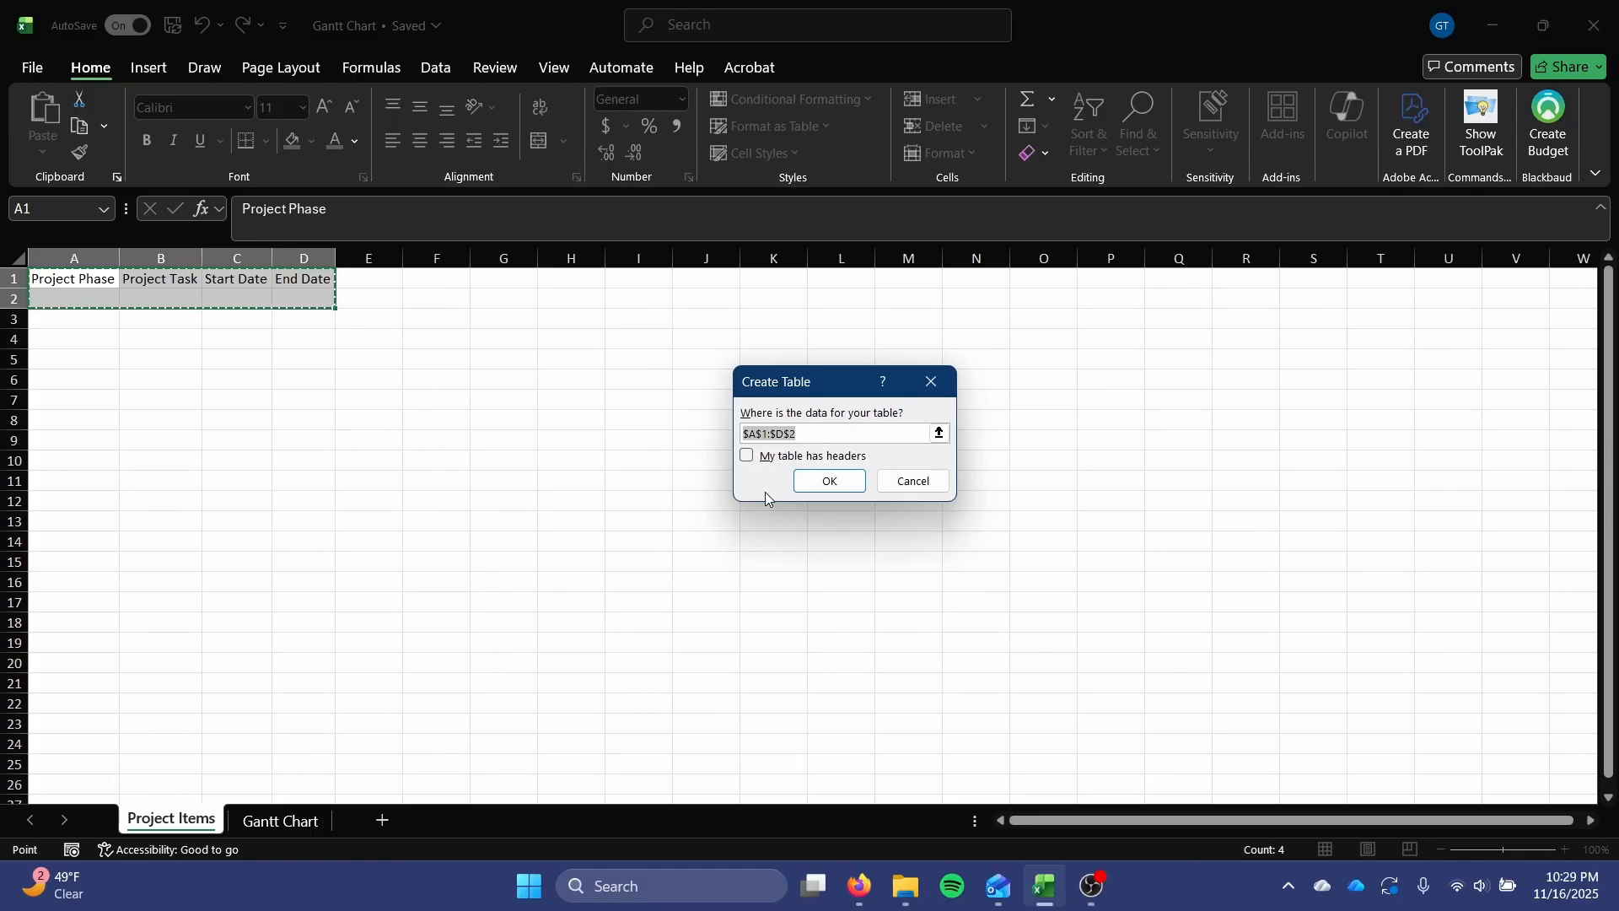
{"action": "left_click", "coordinate": [748, 455]}
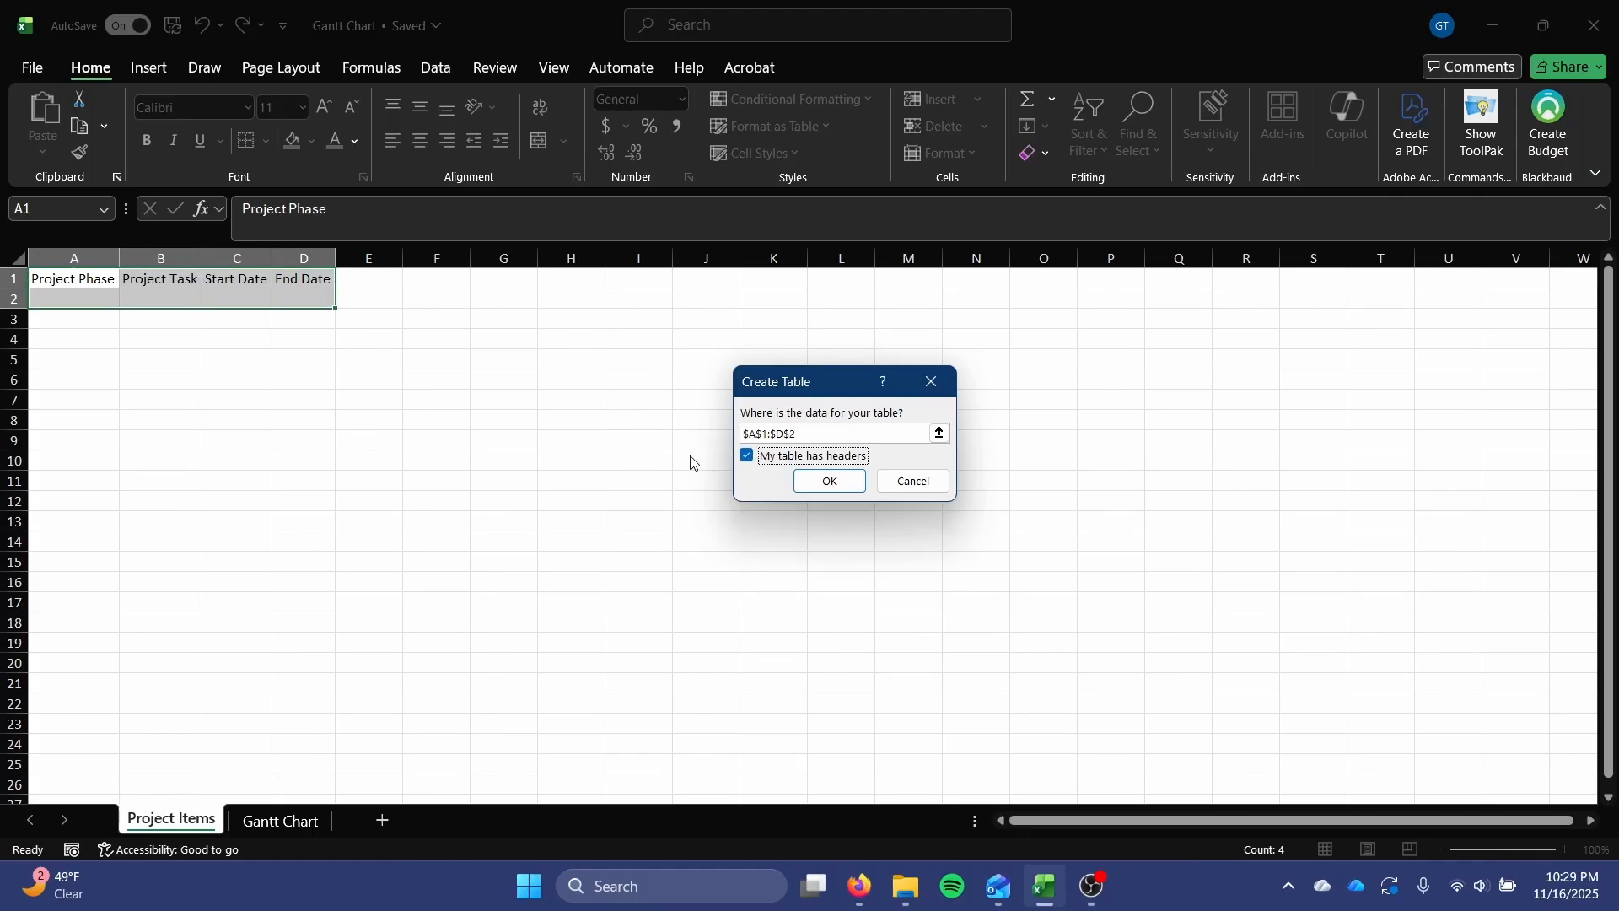
{"action": "left_click", "coordinate": [820, 481]}
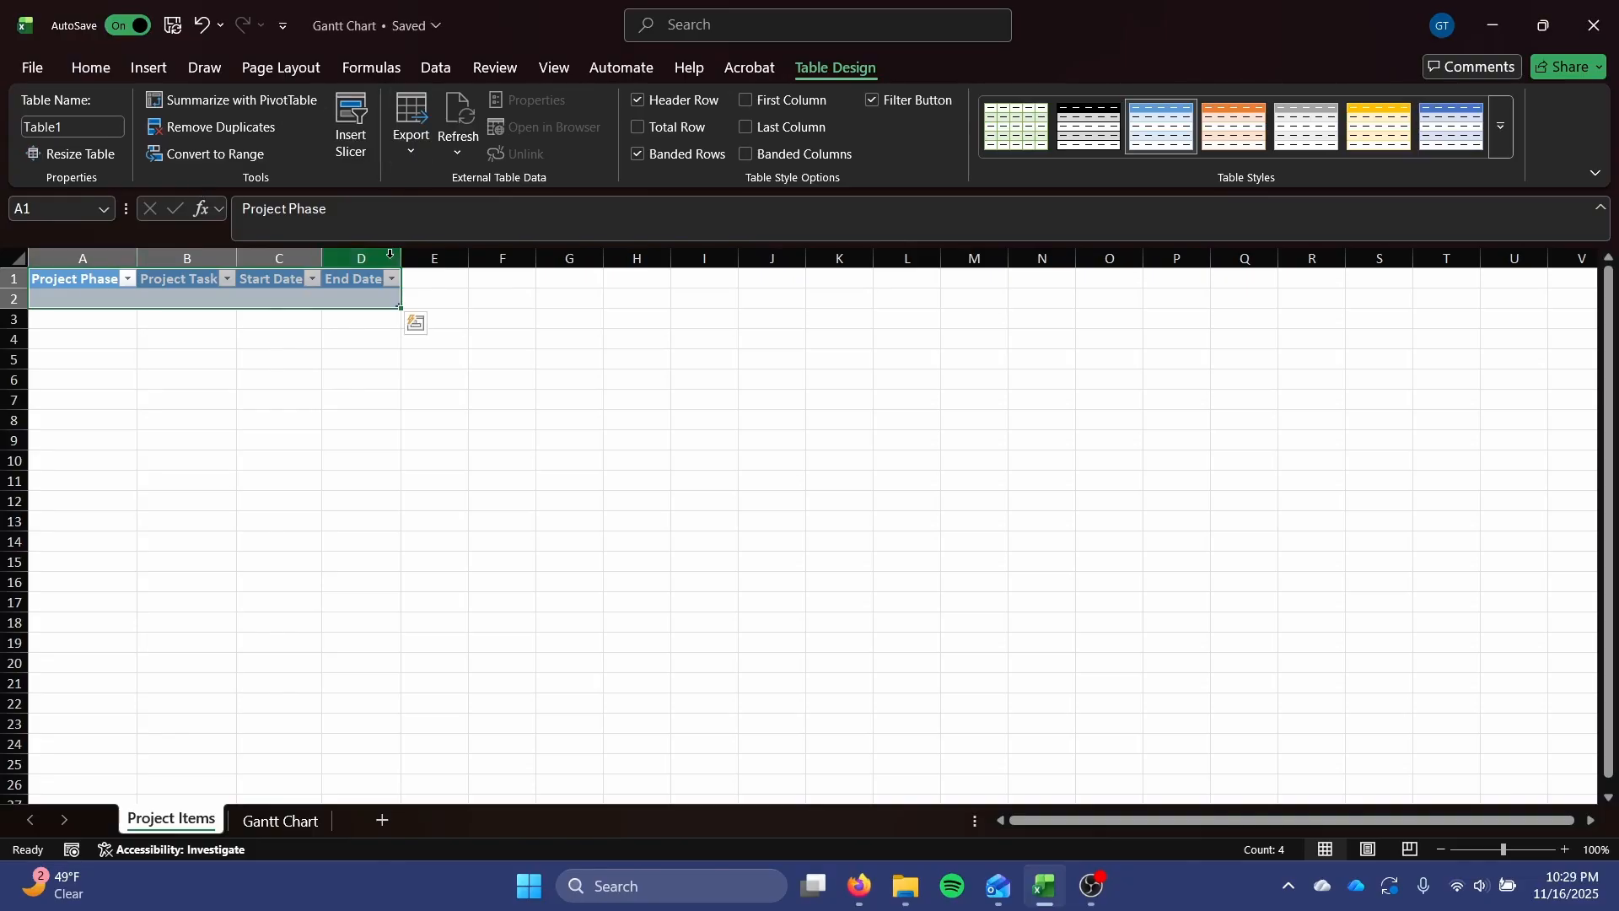
{"action": "left_click", "coordinate": [156, 318]}
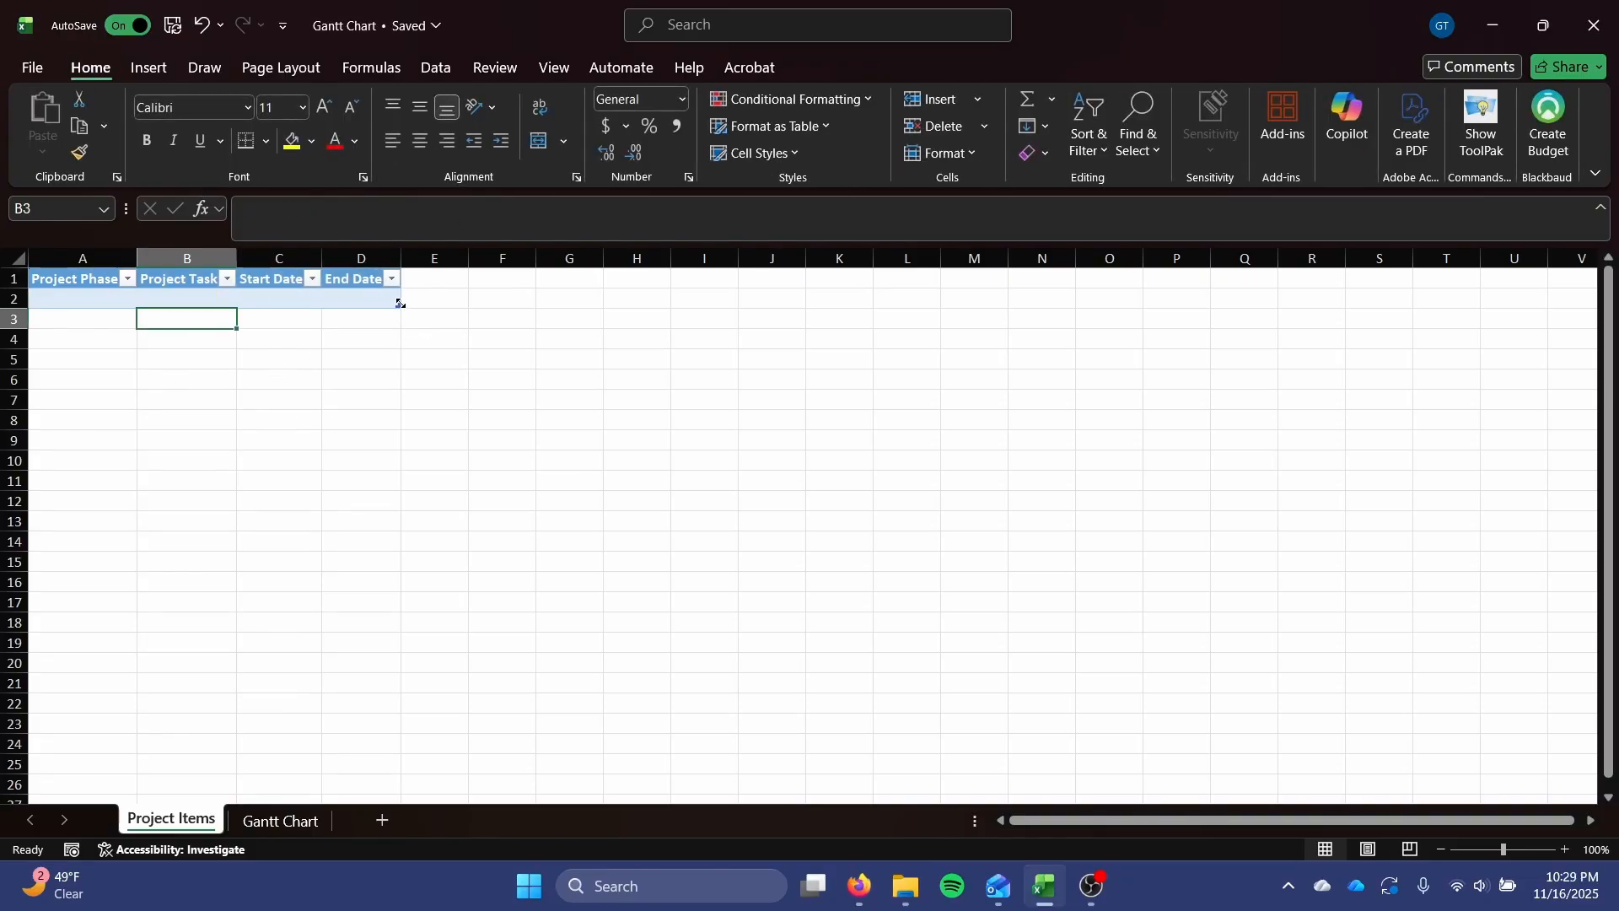
{"action": "mouse_move", "coordinate": [400, 302]}
{"action": "left_mouse_down"}
{"action": "mouse_move", "coordinate": [397, 432]}
{"action": "mouse_move", "coordinate": [388, 307]}
{"action": "left_mouse_up"}
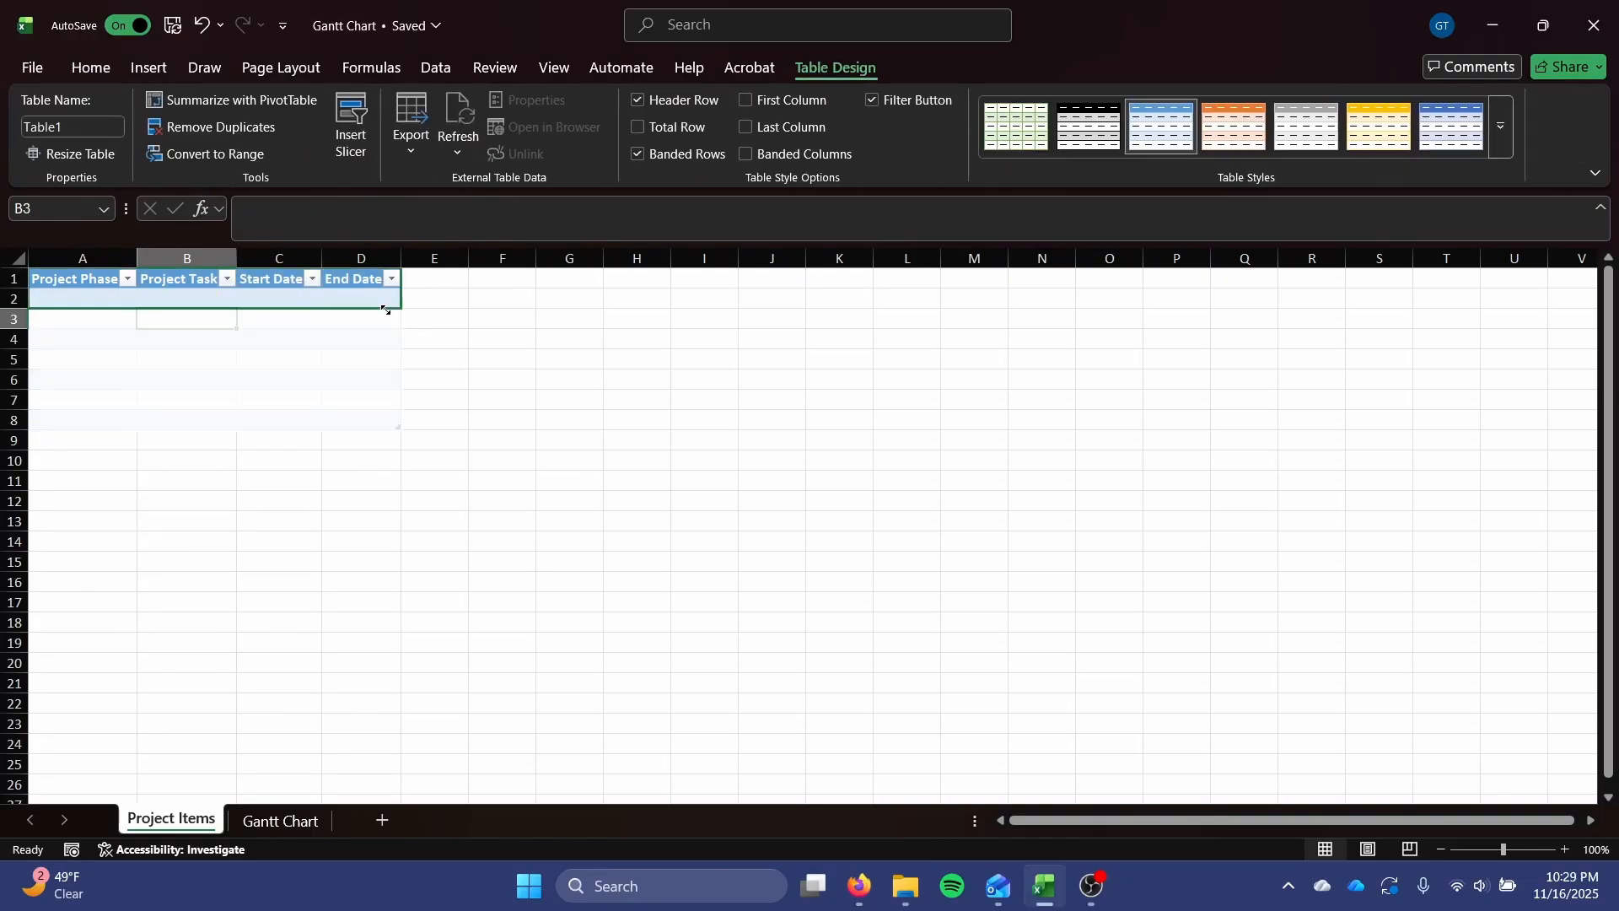
{"action": "left_click", "coordinate": [364, 439]}
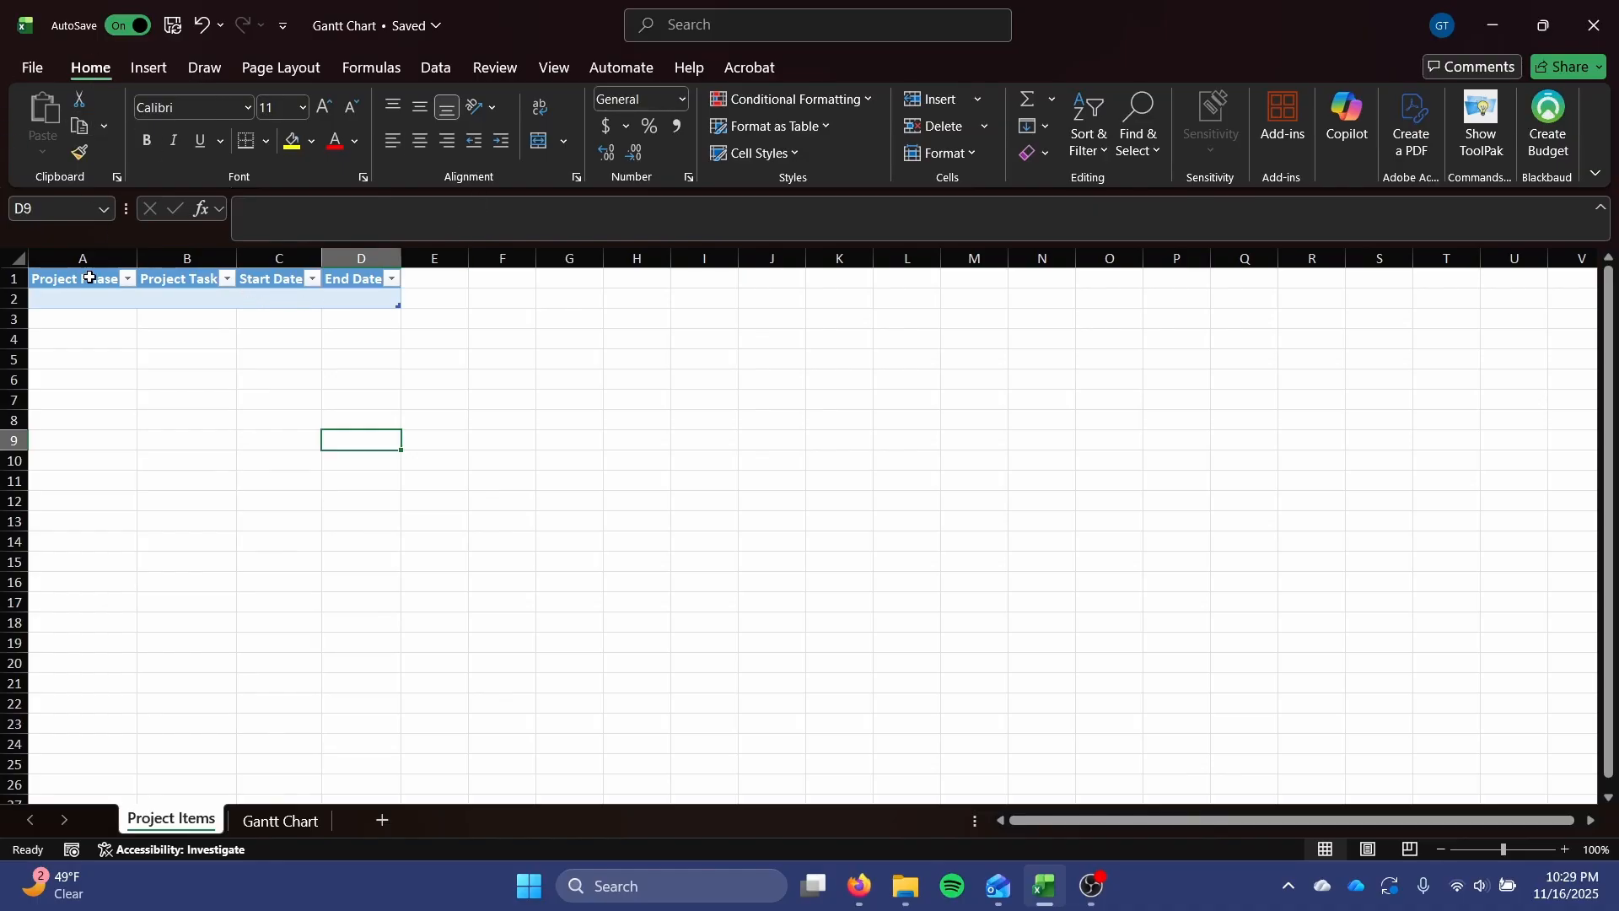
{"action": "left_click_drag", "start_coordinate": [89, 277], "coordinate": [279, 307]}
Apply the dark table style with an orange header row and blue banded rows to the table.
{"action": "left_click", "coordinate": [279, 300]}
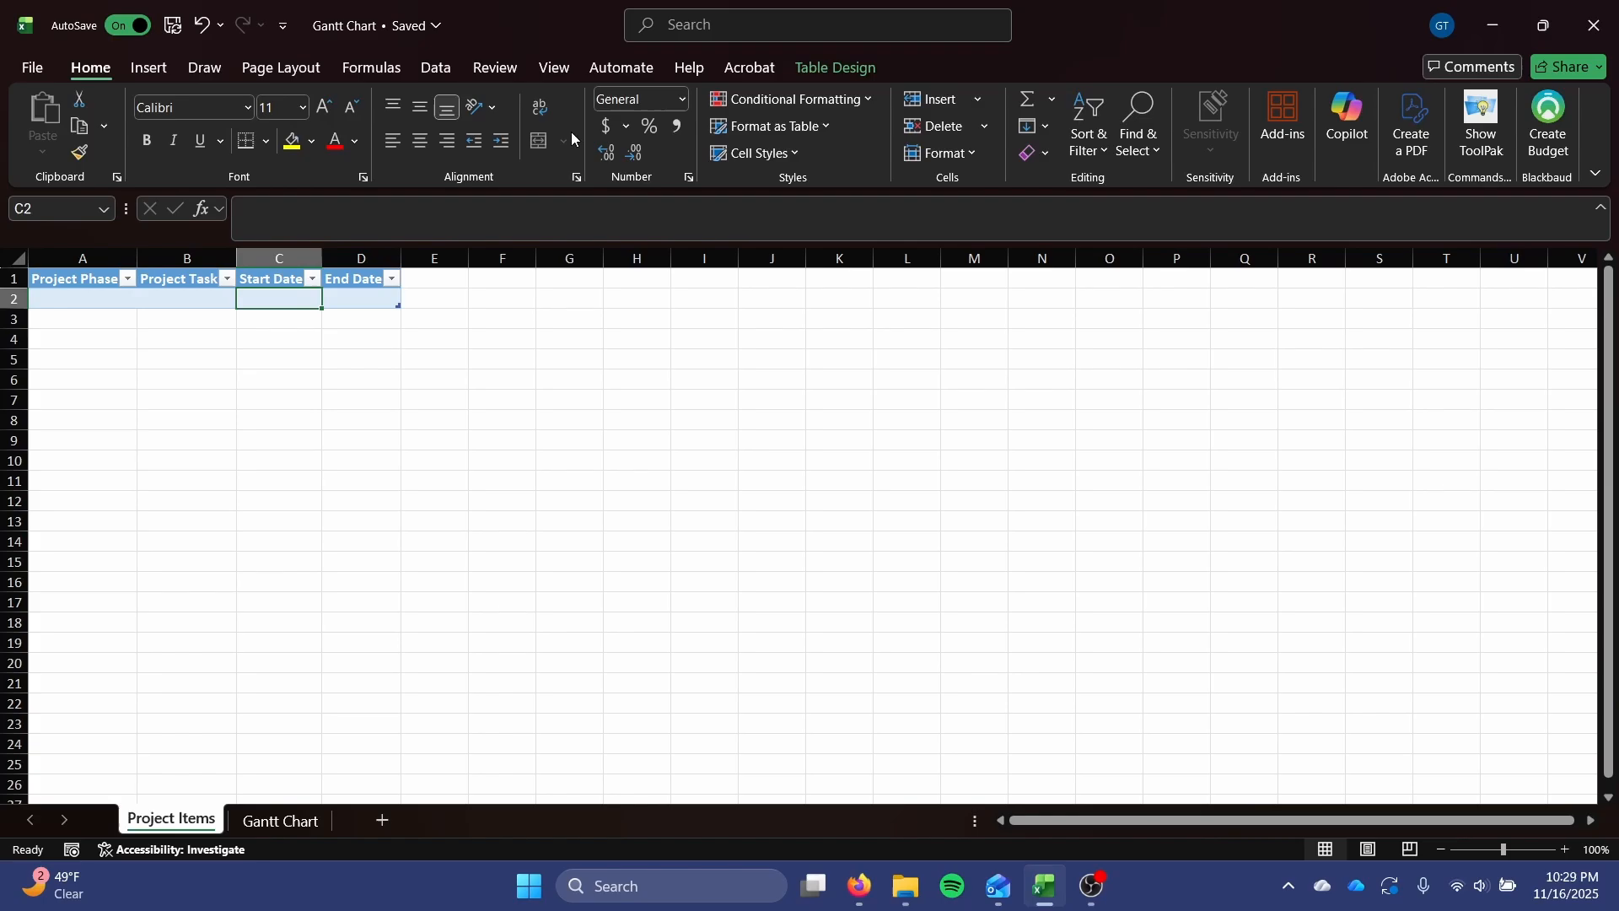
{"action": "left_click", "coordinate": [857, 69]}
{"action": "left_click", "coordinate": [1492, 160]}
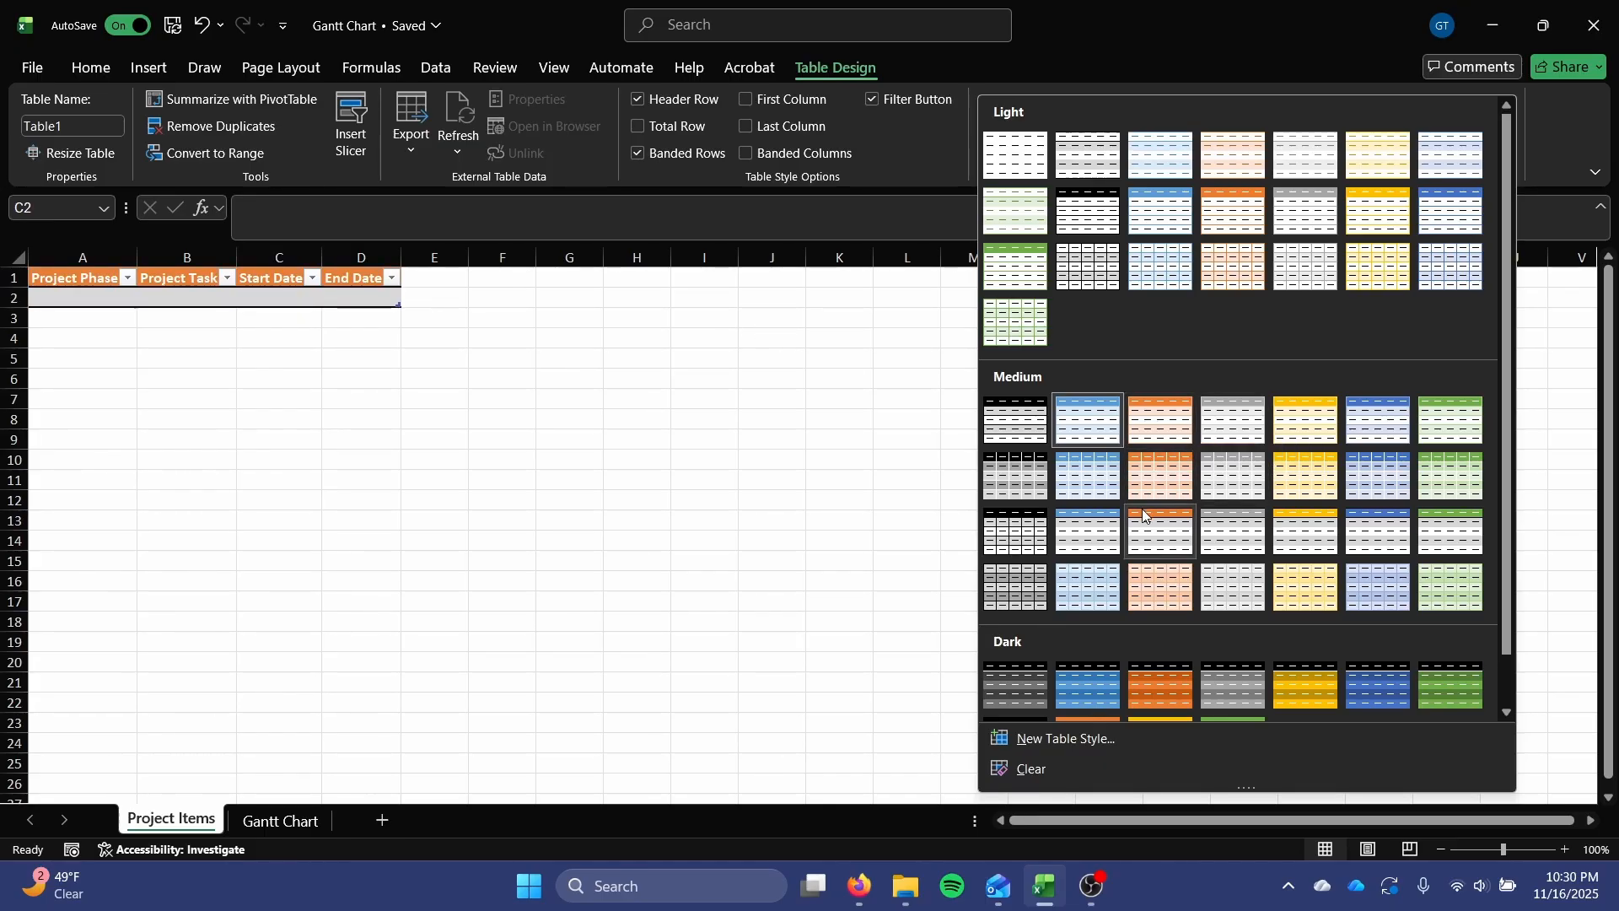
{"action": "scroll", "coordinate": [1152, 605], "scroll_direction": "down", "scroll_amount": 1}
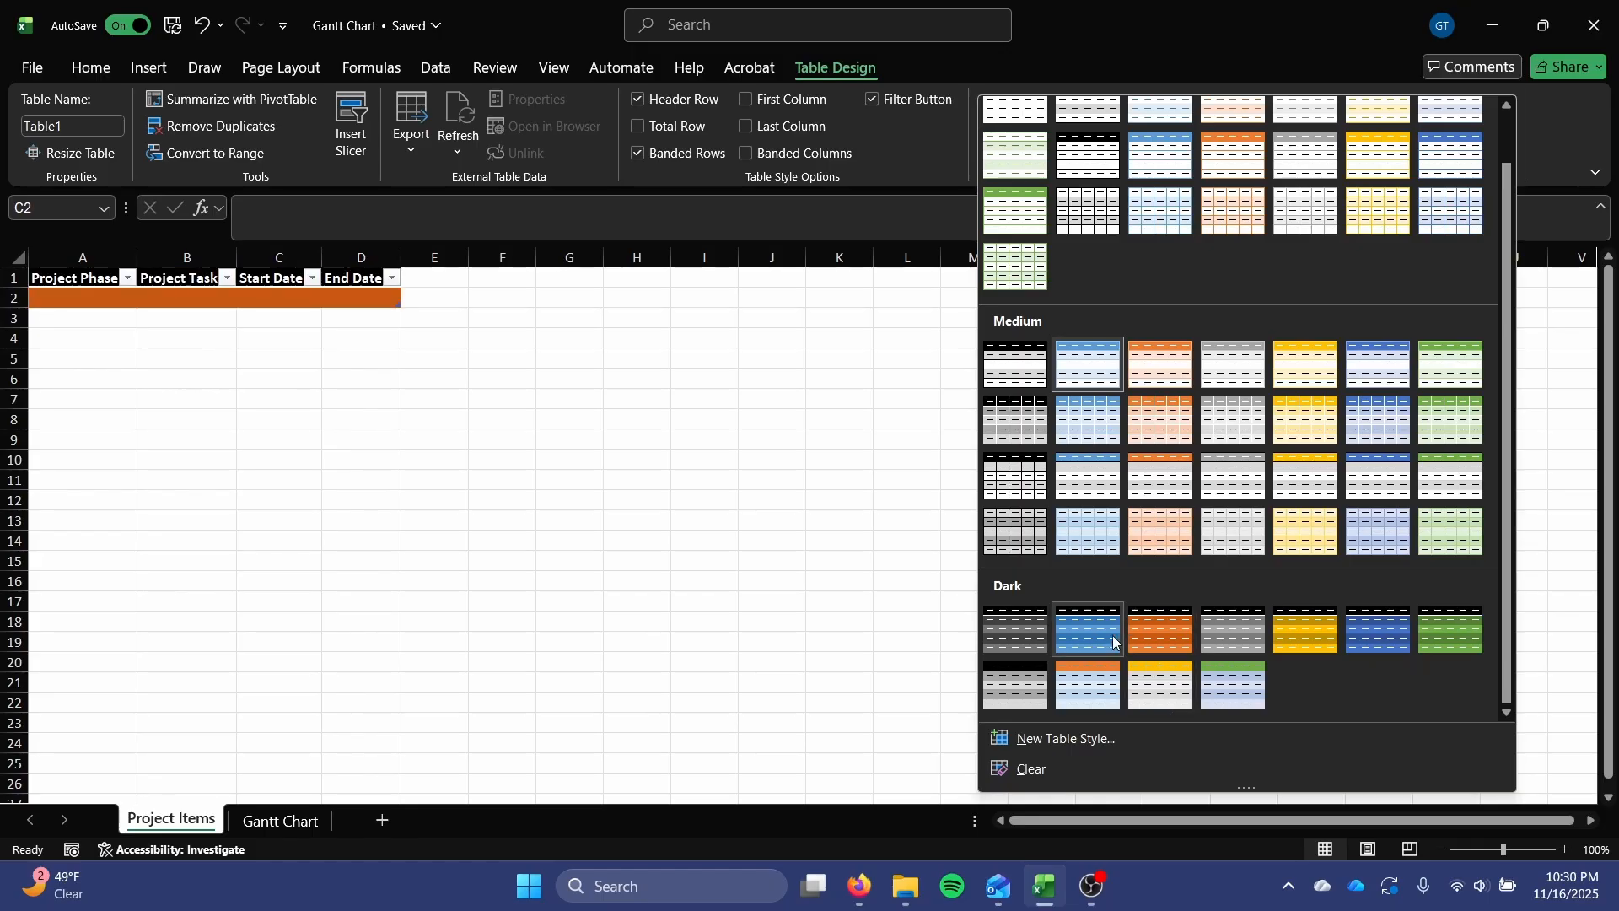
{"action": "left_click", "coordinate": [1088, 675]}
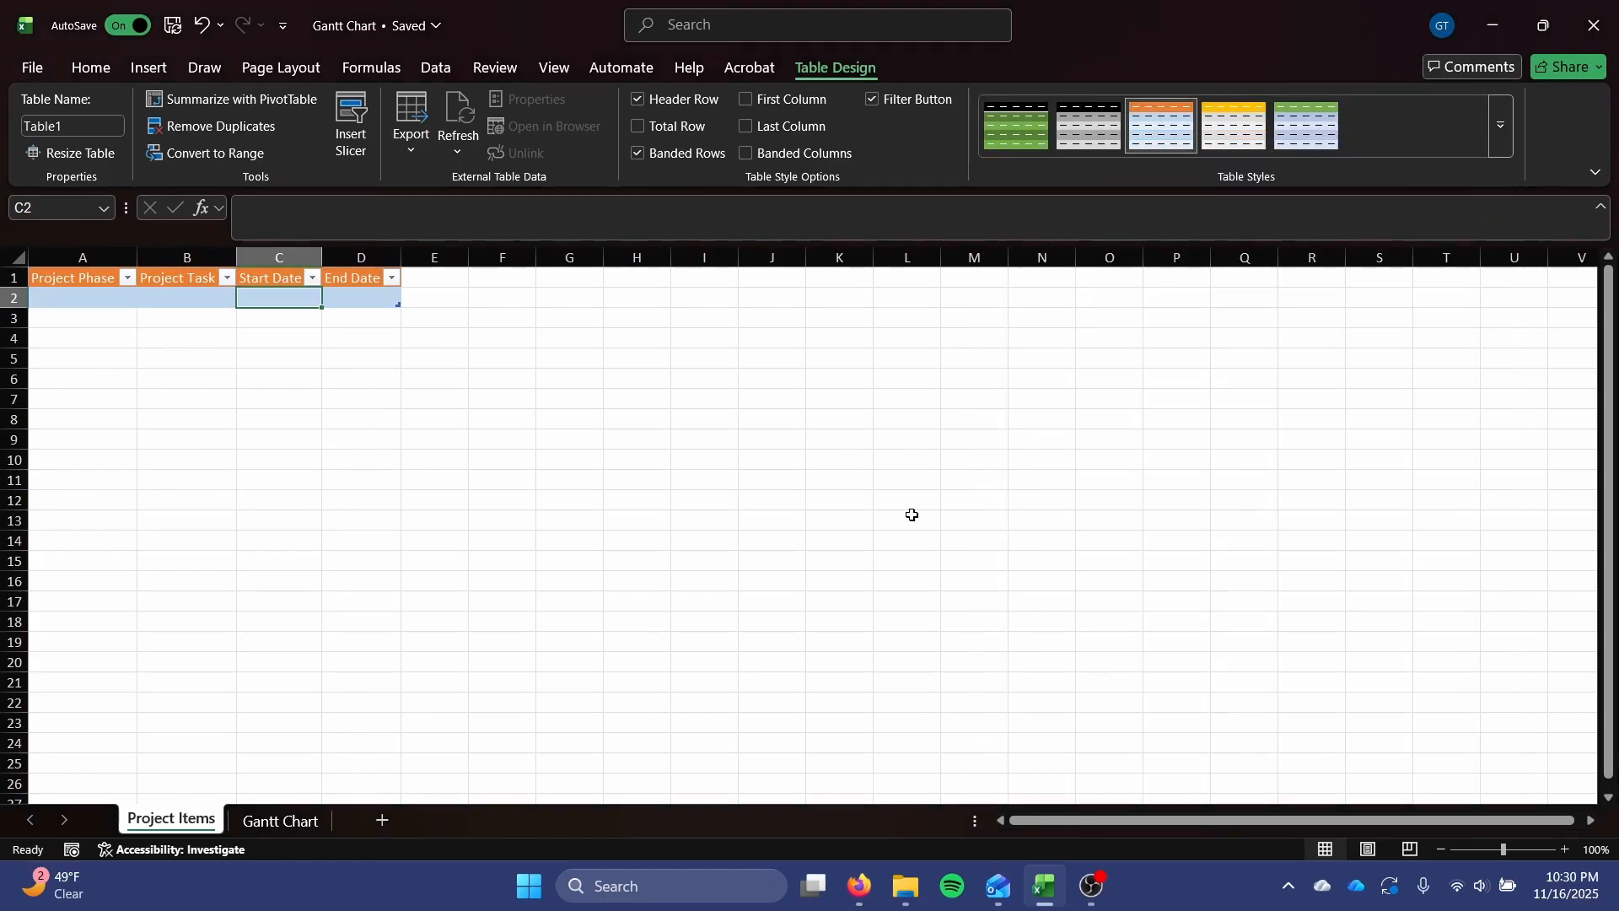
Extend the table down to row 8 and reapply its dark style with orange header and blue bands.
{"action": "left_click", "coordinate": [314, 341]}
{"action": "left_click_drag", "start_coordinate": [394, 309], "coordinate": [389, 433]}
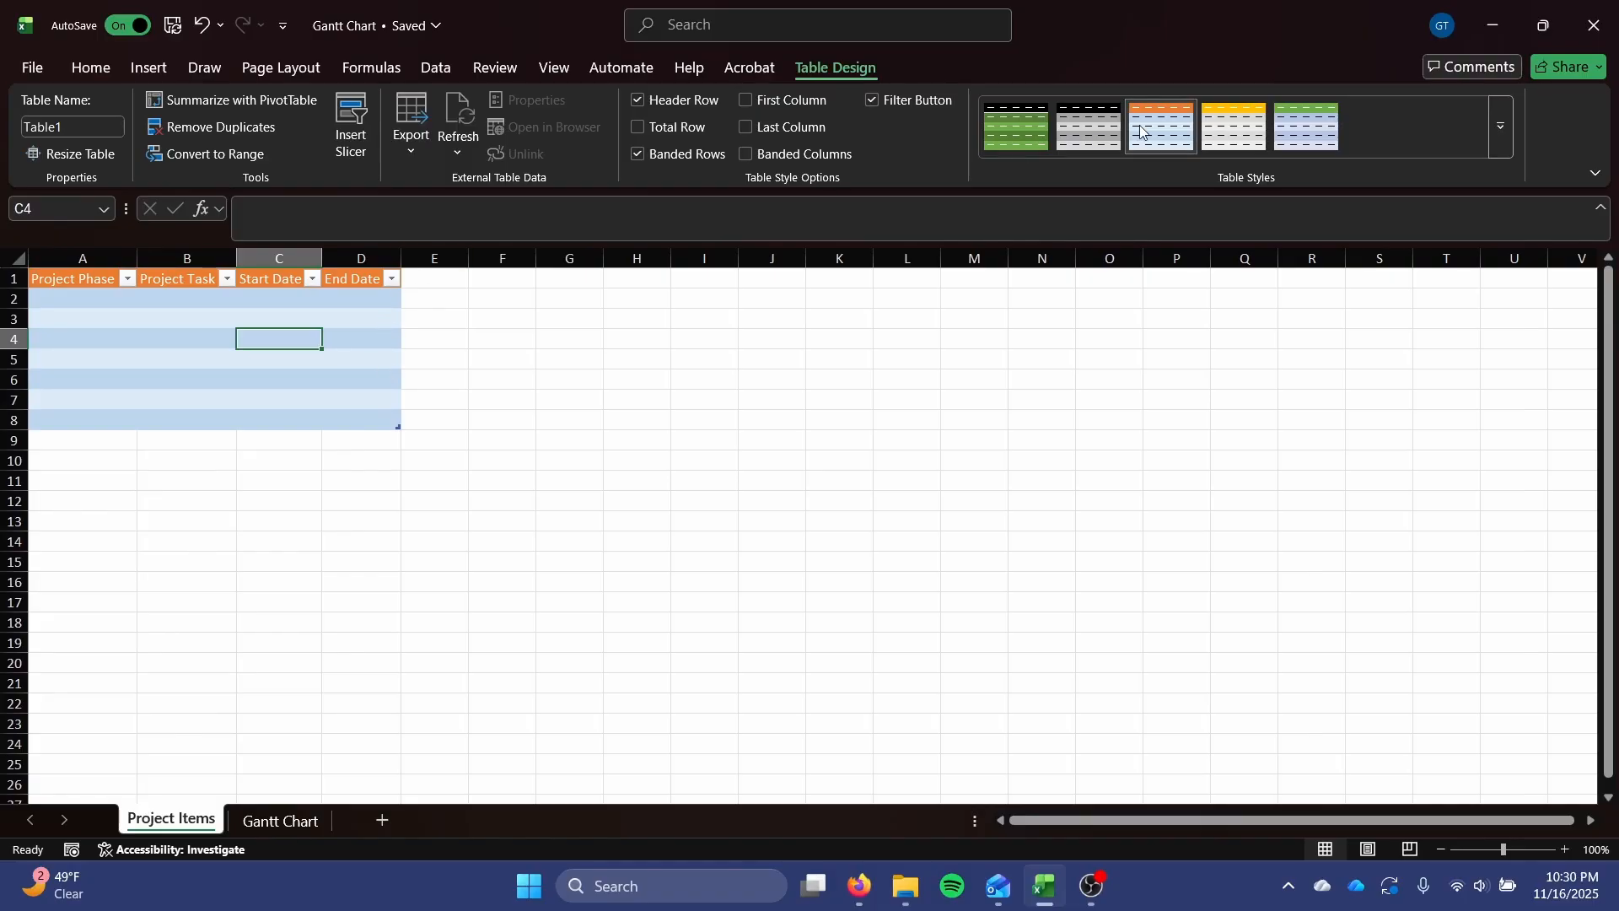
{"action": "left_click", "coordinate": [1500, 129]}
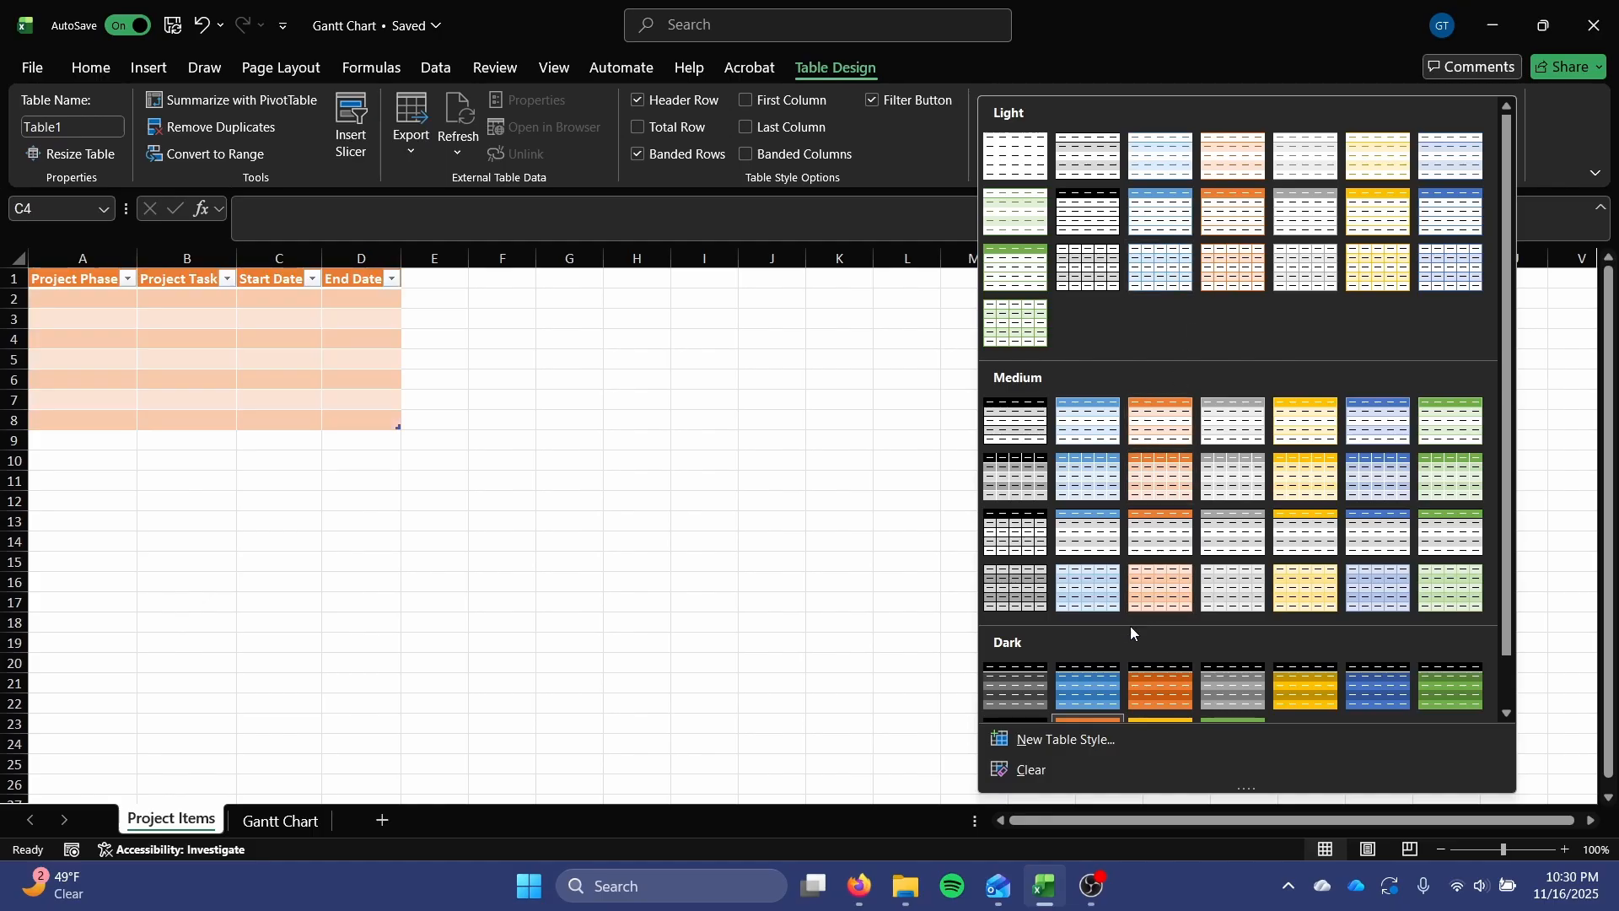
{"action": "scroll", "coordinate": [1114, 634], "scroll_direction": "down", "scroll_amount": 1}
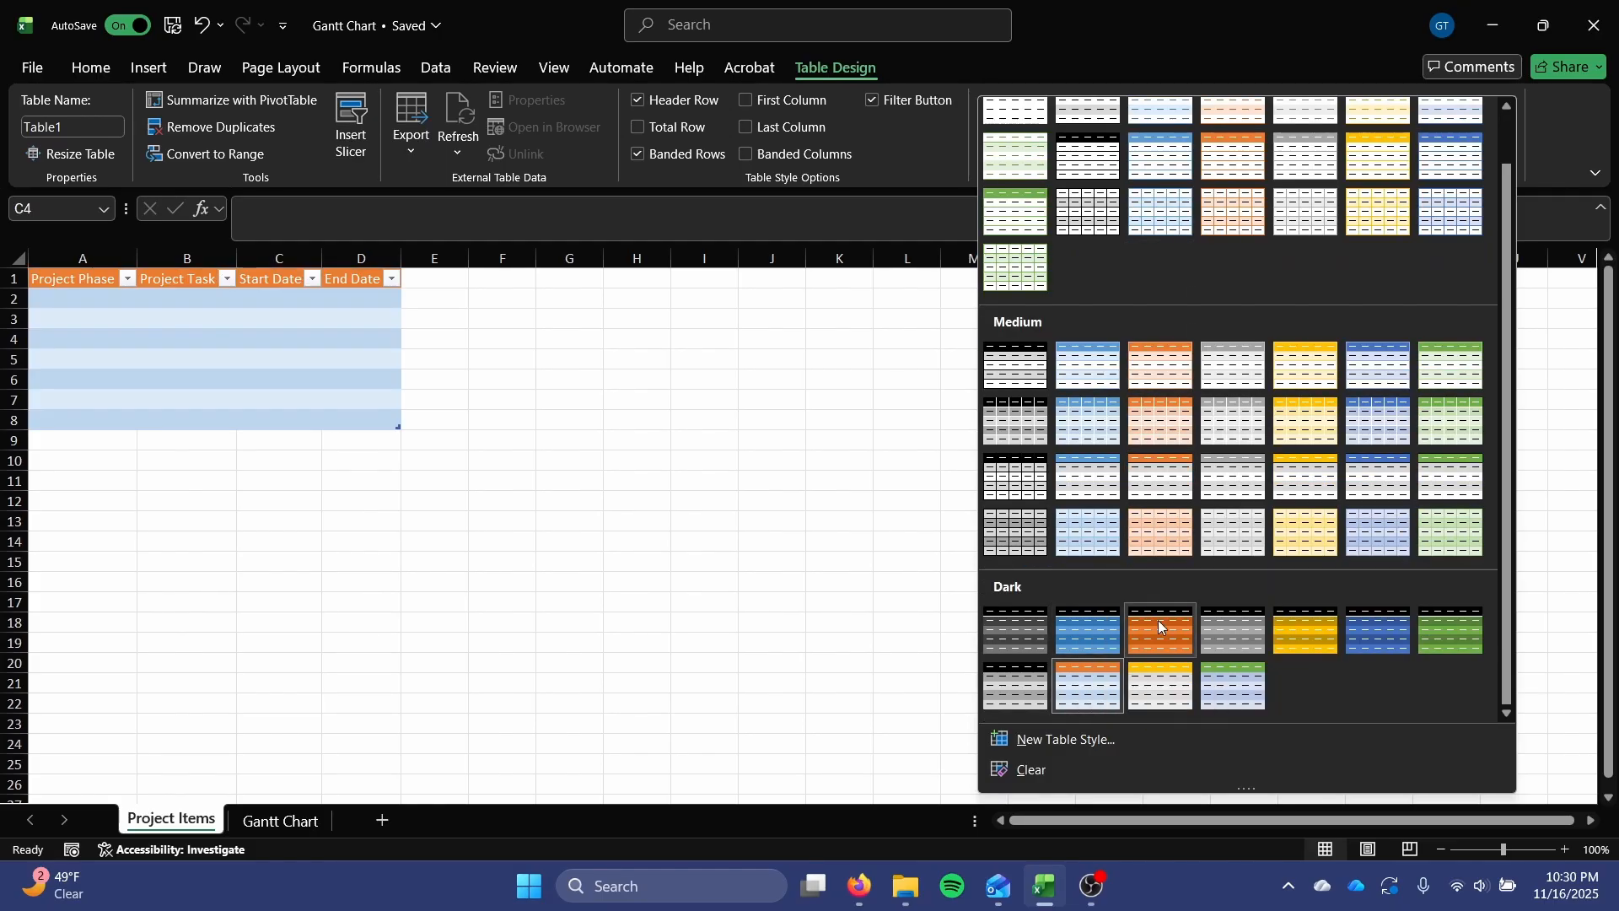
{"action": "left_click", "coordinate": [1088, 681]}
{"action": "left_click", "coordinate": [637, 399]}
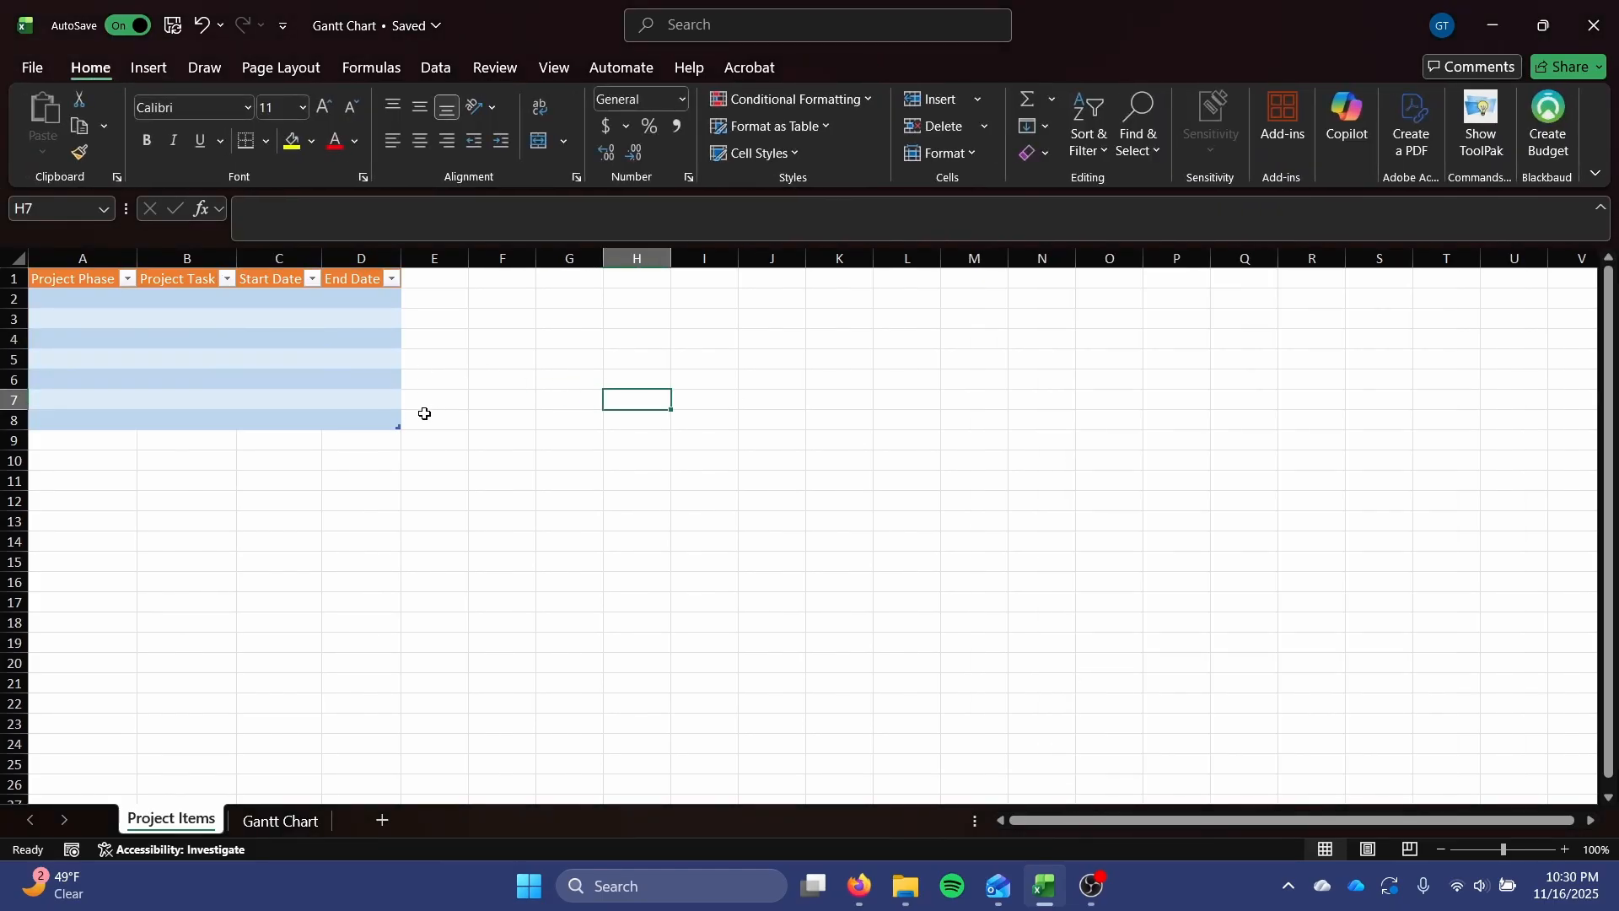
Center the contents of A1:D8 horizontally and widen columns A through D, making the Project Task column the widest.
{"action": "left_click_drag", "start_coordinate": [76, 279], "coordinate": [345, 278]}
{"action": "left_click", "coordinate": [271, 388]}
{"action": "left_click_drag", "start_coordinate": [380, 419], "coordinate": [83, 278]}
{"action": "left_click", "coordinate": [92, 67]}
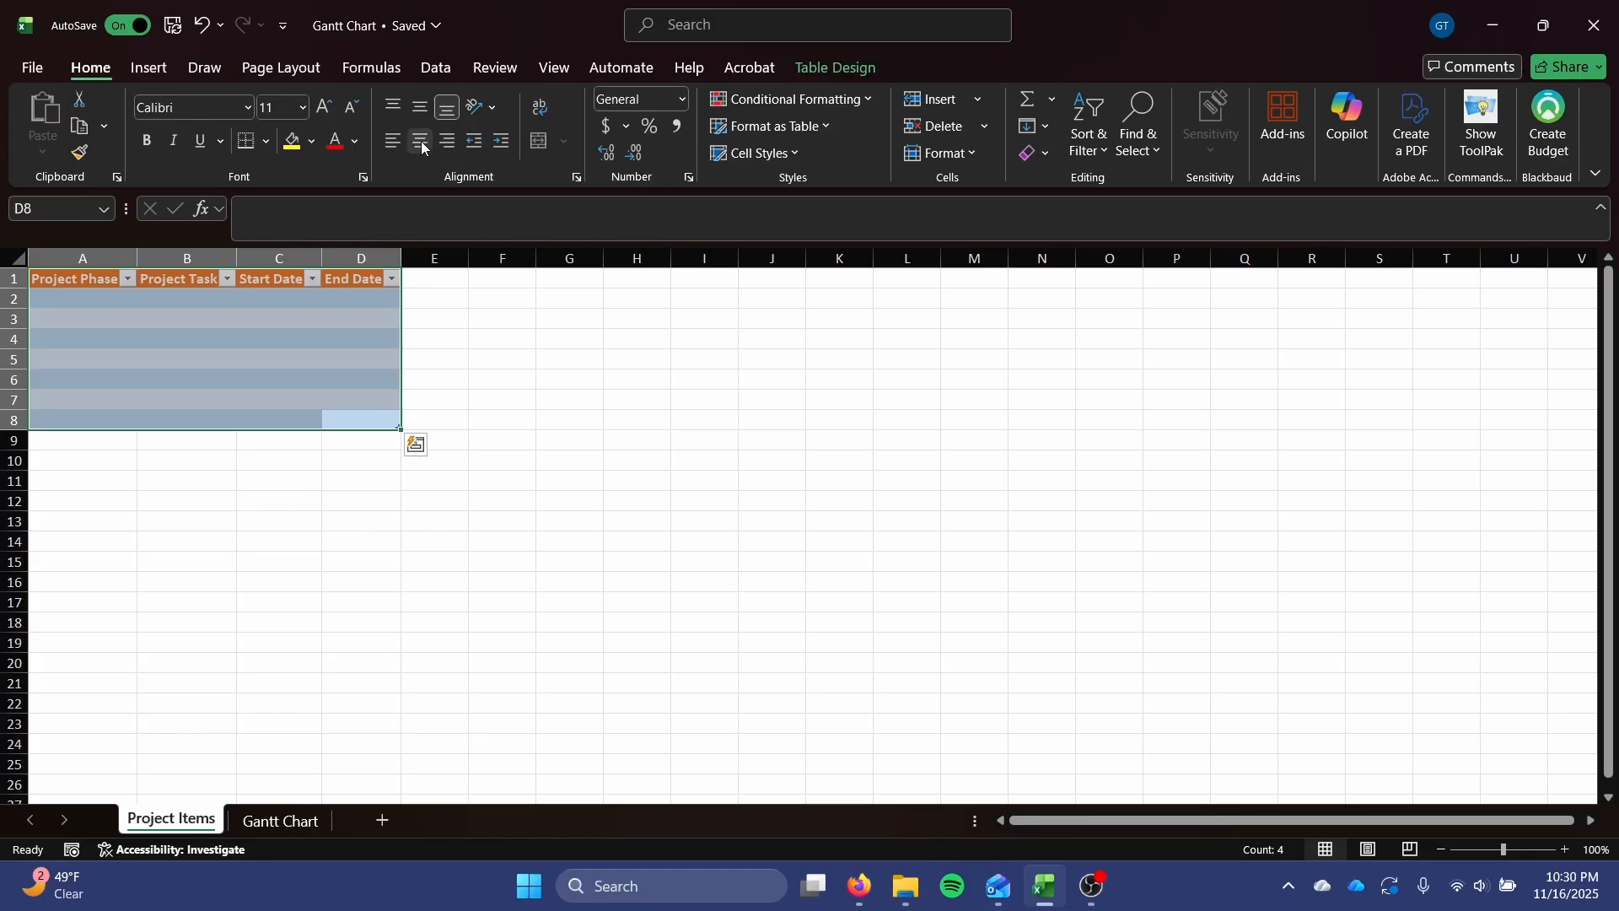
{"action": "left_click", "coordinate": [421, 140]}
{"action": "left_click", "coordinate": [504, 441]}
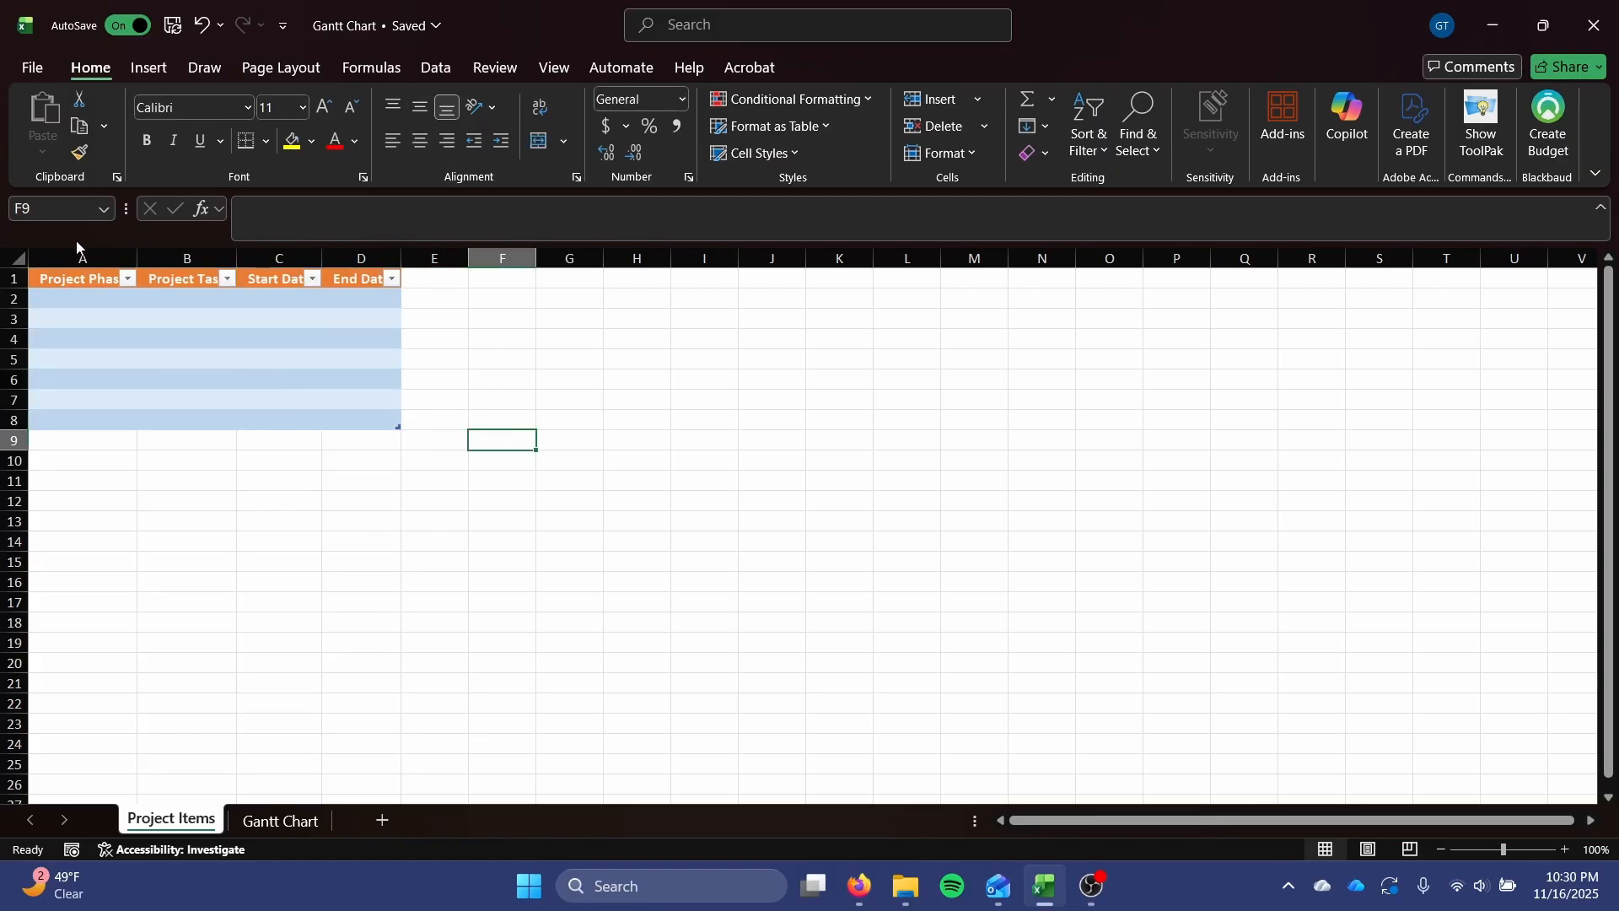
{"action": "left_click_drag", "start_coordinate": [137, 257], "coordinate": [202, 260]}
{"action": "left_click_drag", "start_coordinate": [302, 257], "coordinate": [715, 253]}
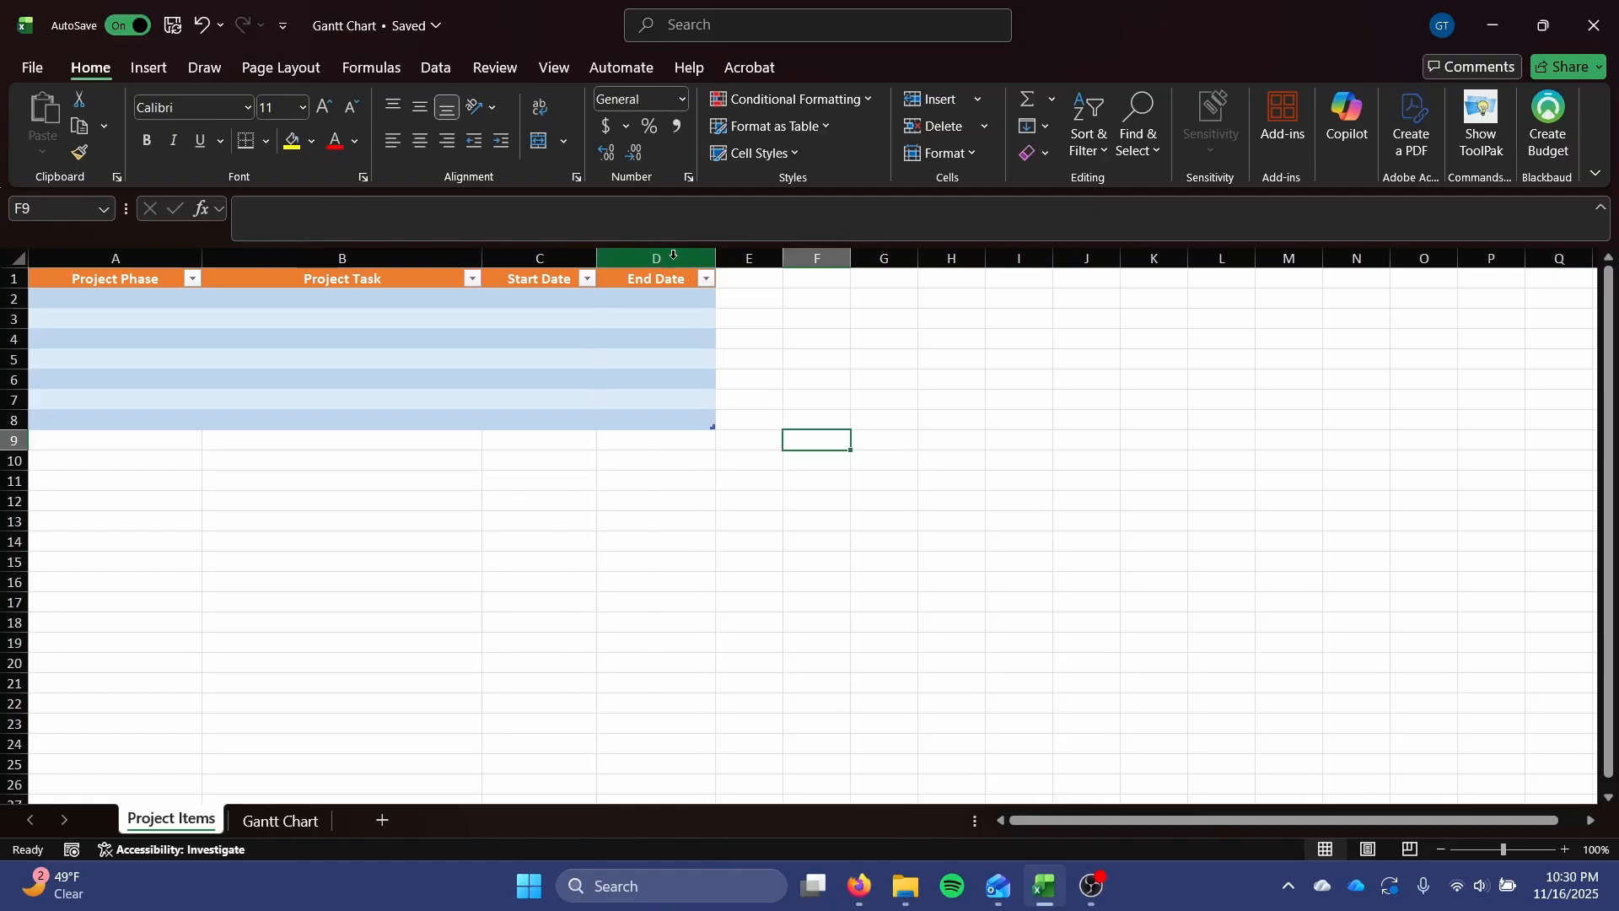
Enter Planning as the first project phase in cell A2.
{"action": "left_click", "coordinate": [288, 375]}
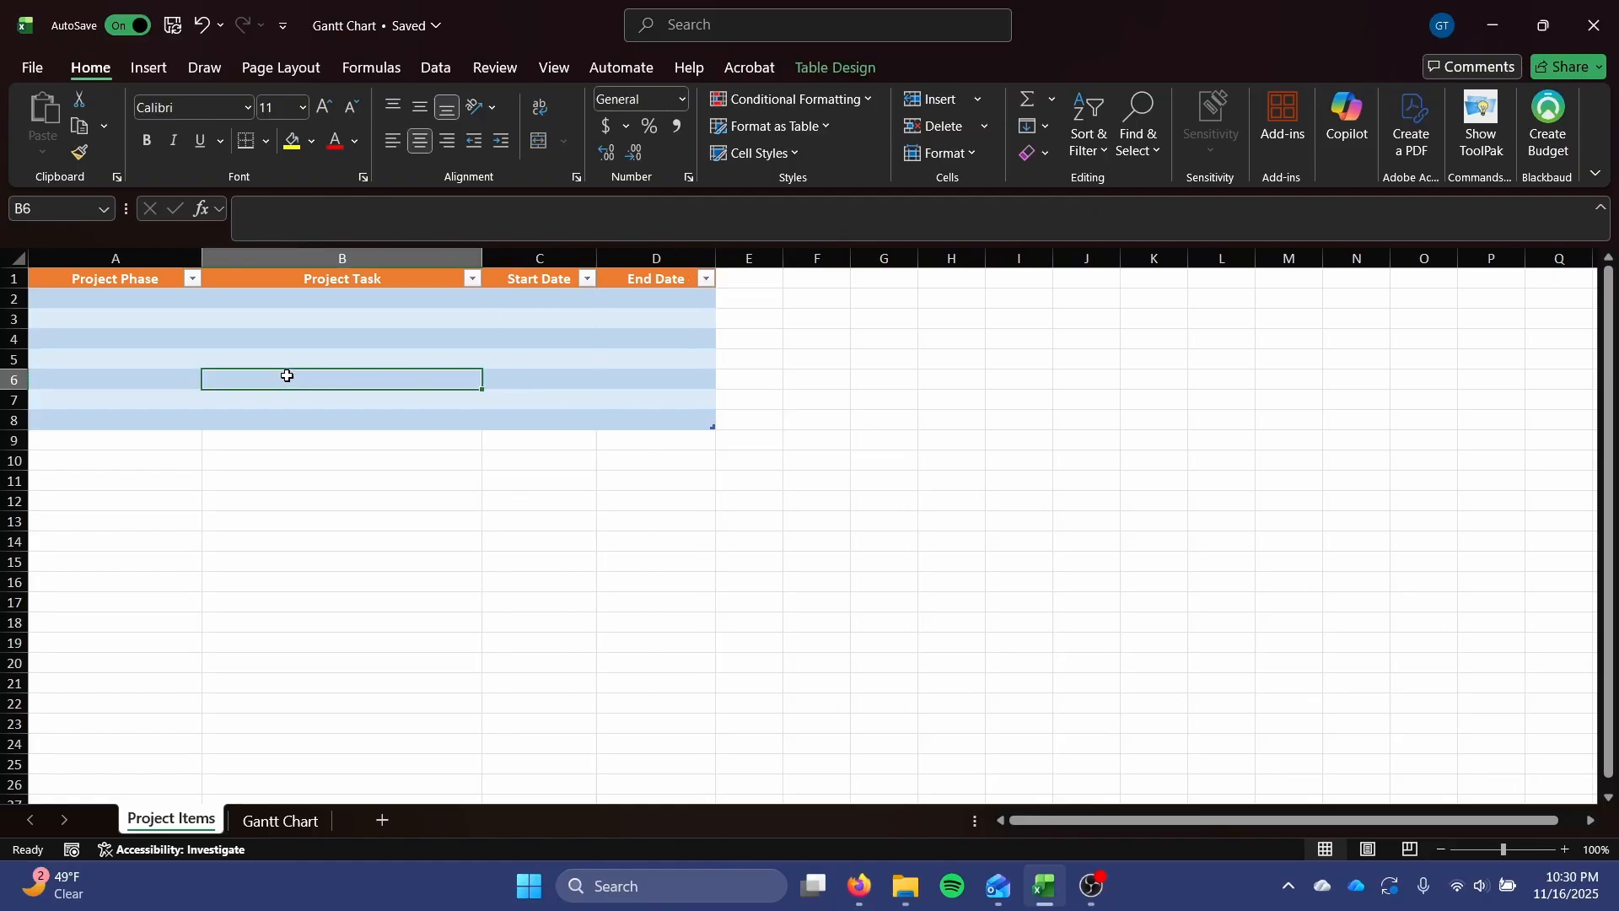
{"action": "key", "text": "Left"}
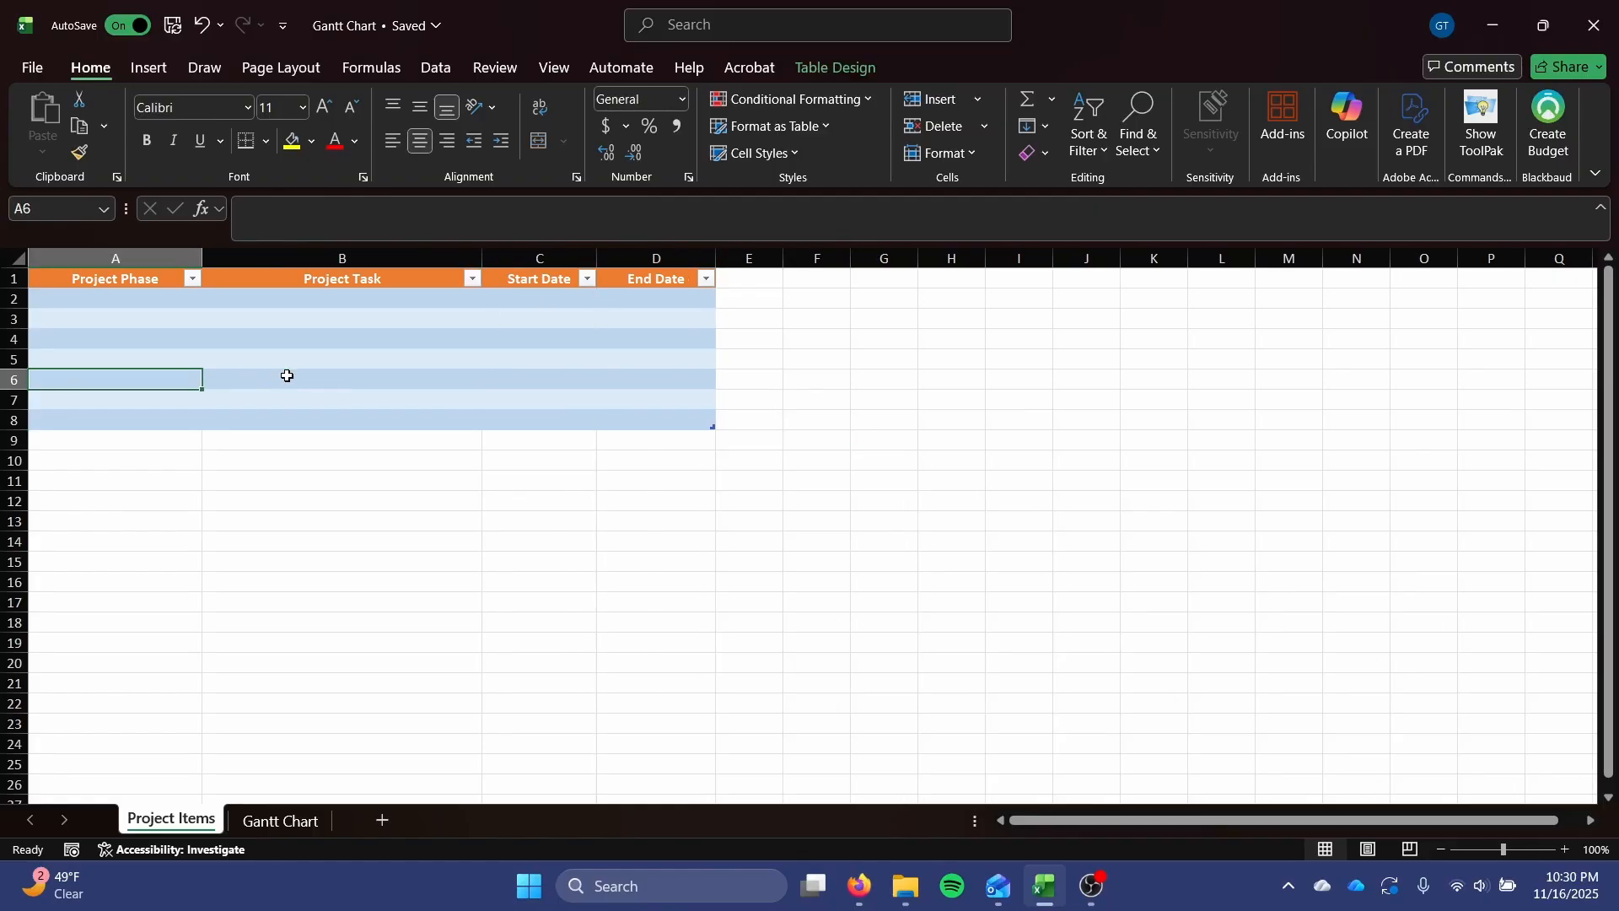
{"action": "key", "text": "Up"}
{"action": "key", "text": "Up"}
{"action": "key", "text": "Up"}
{"action": "key", "text": "Up"}
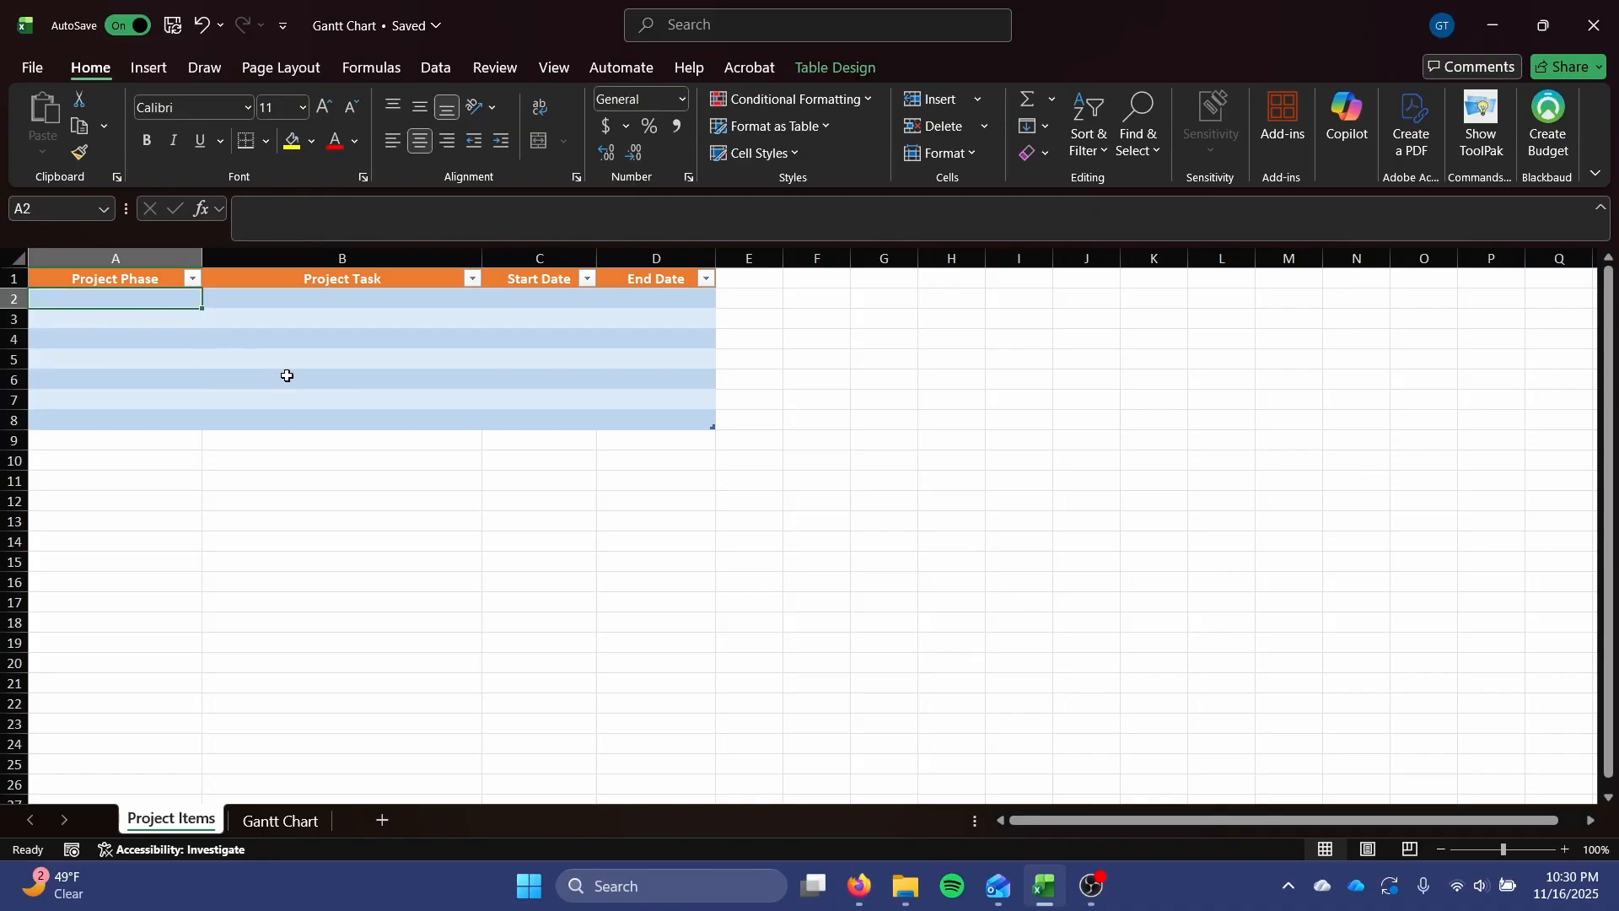
{"action": "type", "text": "Planning"}
{"action": "key", "text": "Return"}
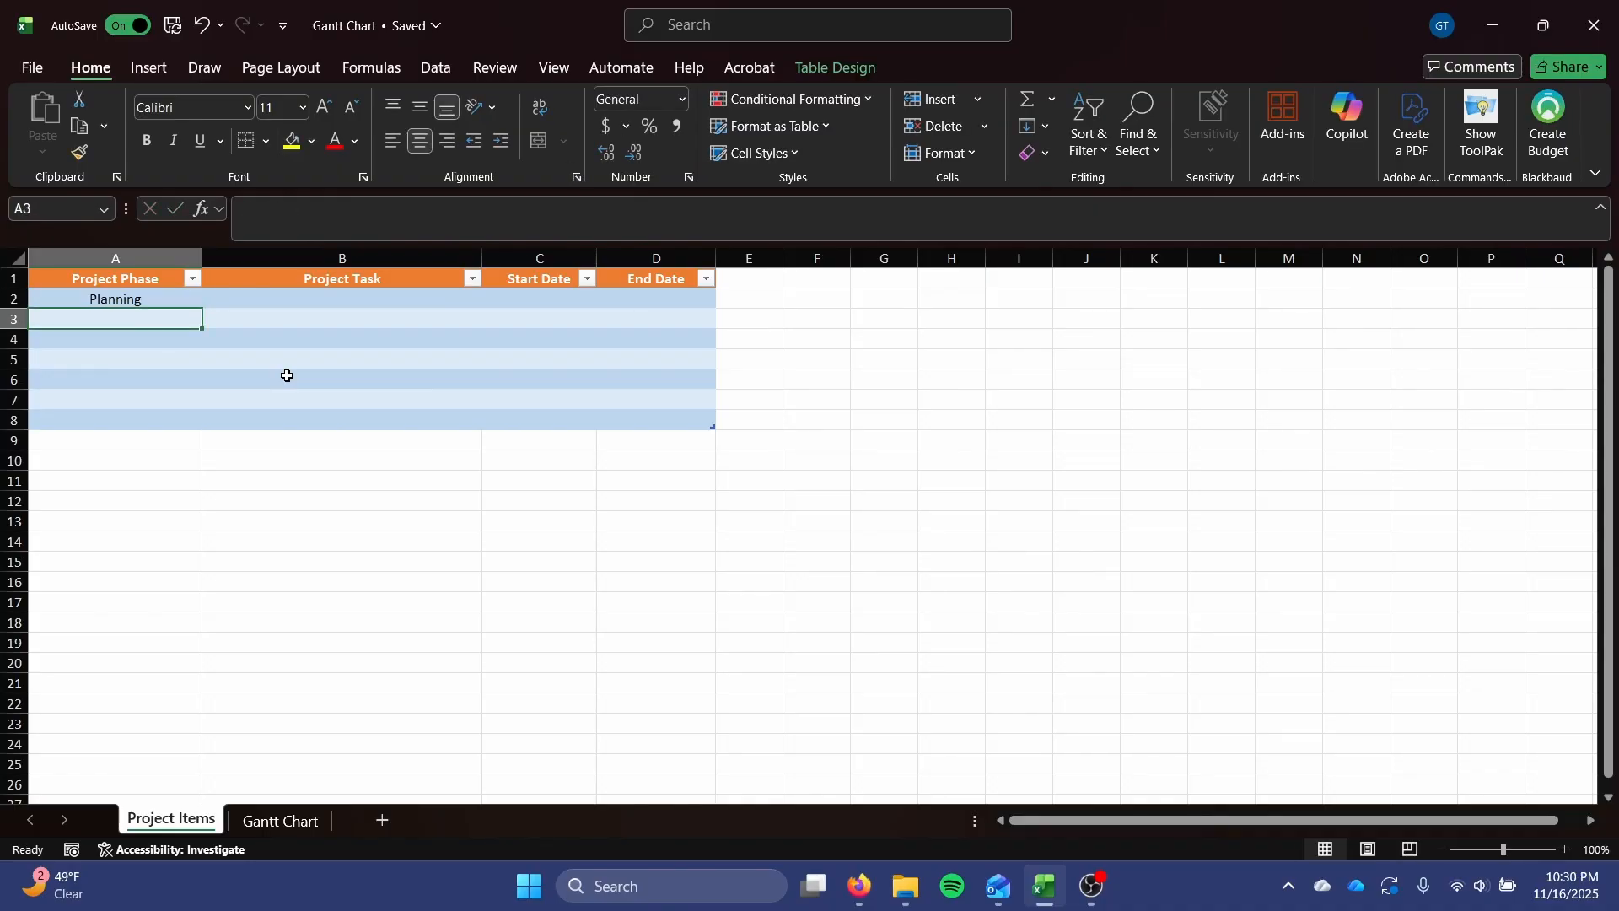
Enter Construction as the second project phase in cell A6, leaving A3:A5 empty.
{"action": "key", "text": "Down"}
{"action": "key", "text": "Down"}
{"action": "key", "text": "Down"}
{"action": "type", "text": "C"}
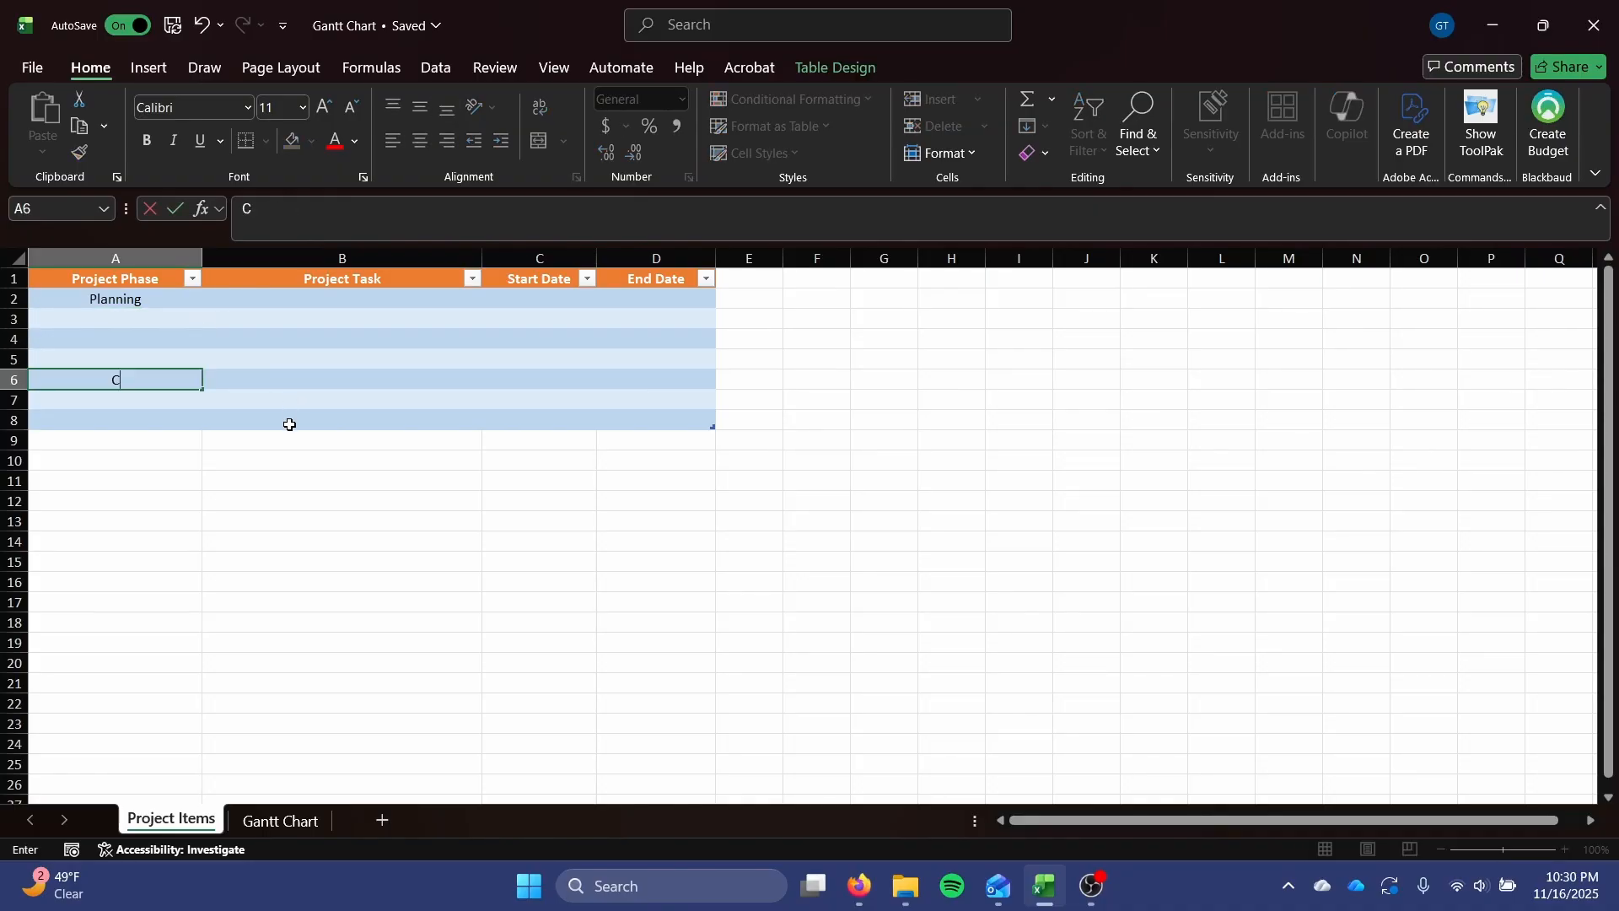
{"action": "type", "text": "onstruction"}
{"action": "key", "text": "Return"}
Enter Post-Construction as the third project phase in cell A15 and extend the table down to row 16.
{"action": "key", "text": "Down"}
{"action": "key", "text": "Down"}
{"action": "key", "text": "Down"}
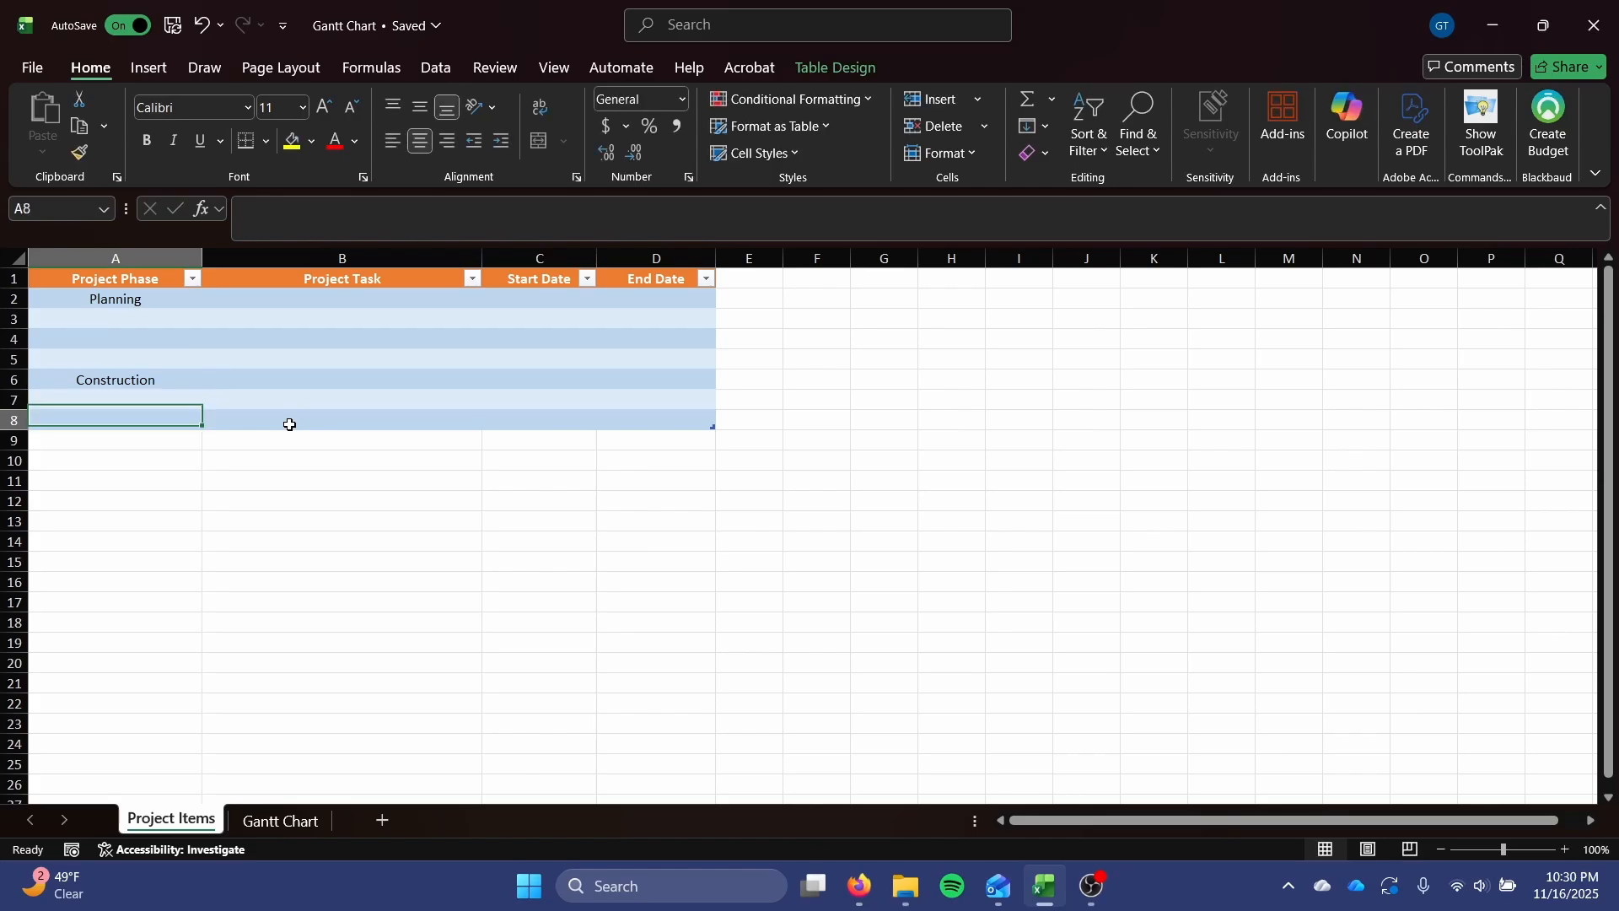
{"action": "key", "text": "Down"}
{"action": "key", "text": "Down"}
{"action": "key", "text": "Down"}
{"action": "key", "text": "Down"}
{"action": "key", "text": "Down"}
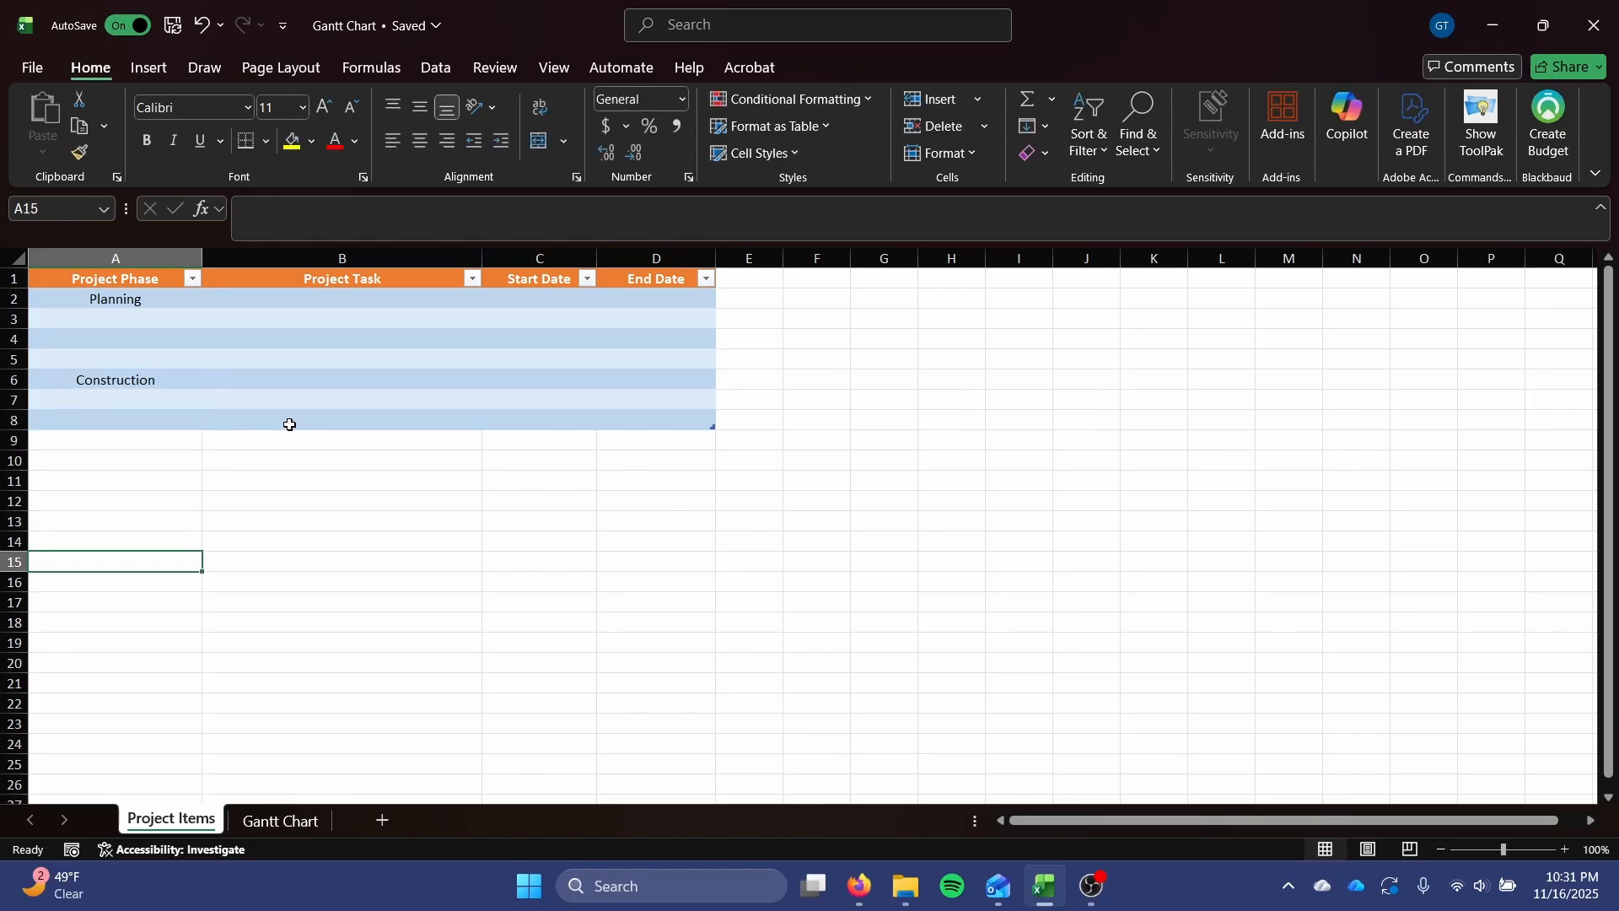
{"action": "type", "text": "Post"}
{"action": "type", "text": "-Construction"}
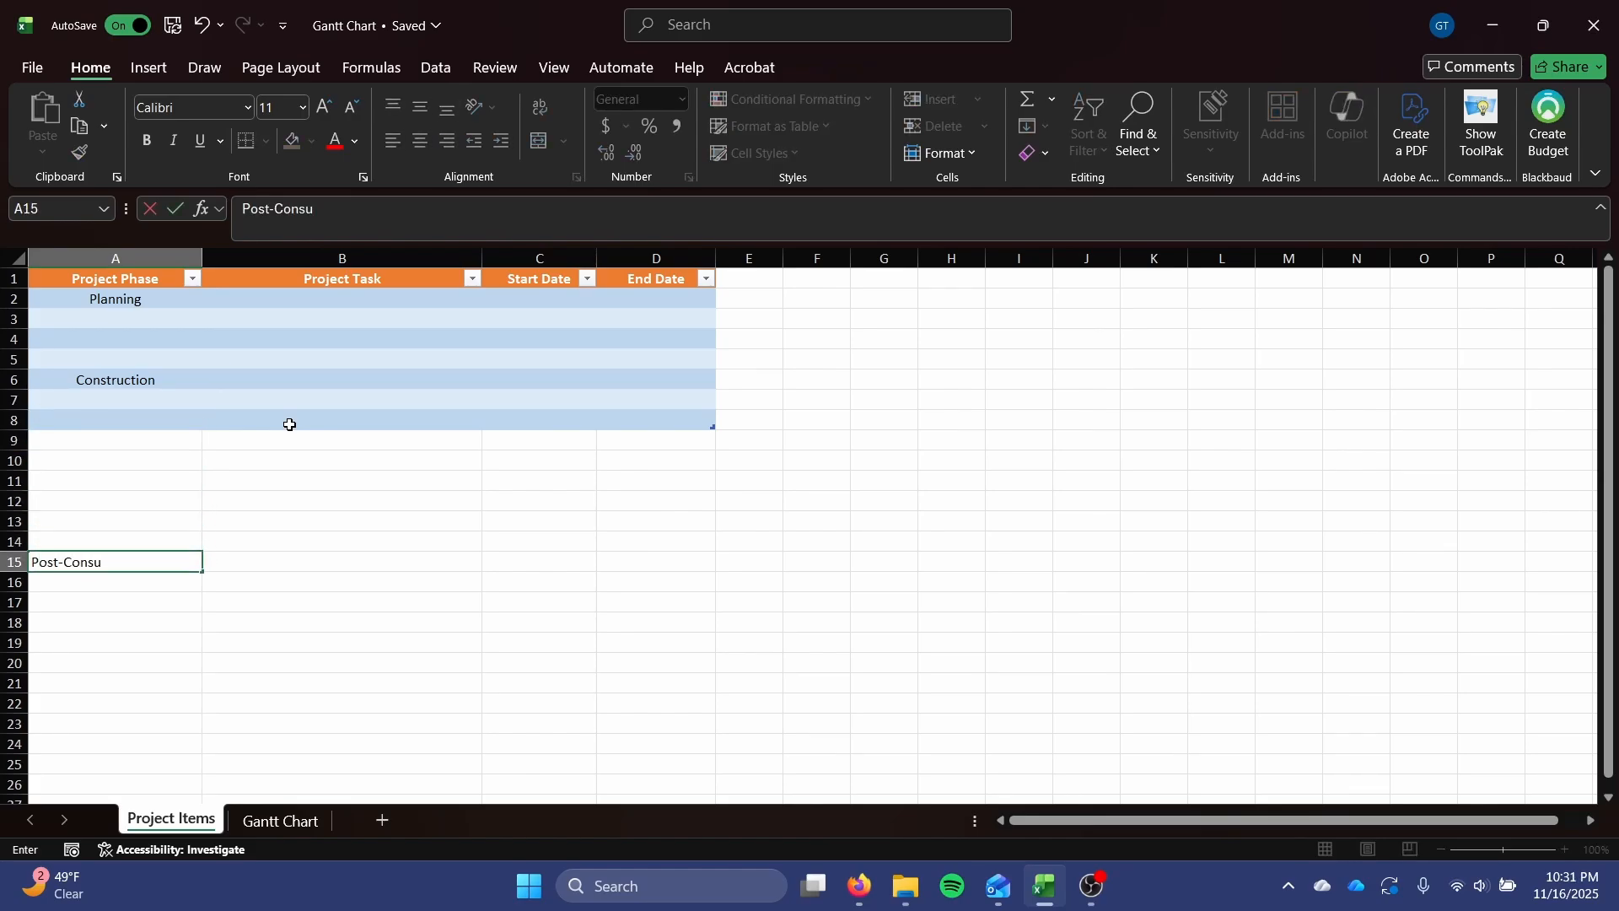
{"action": "key", "text": "Return"}
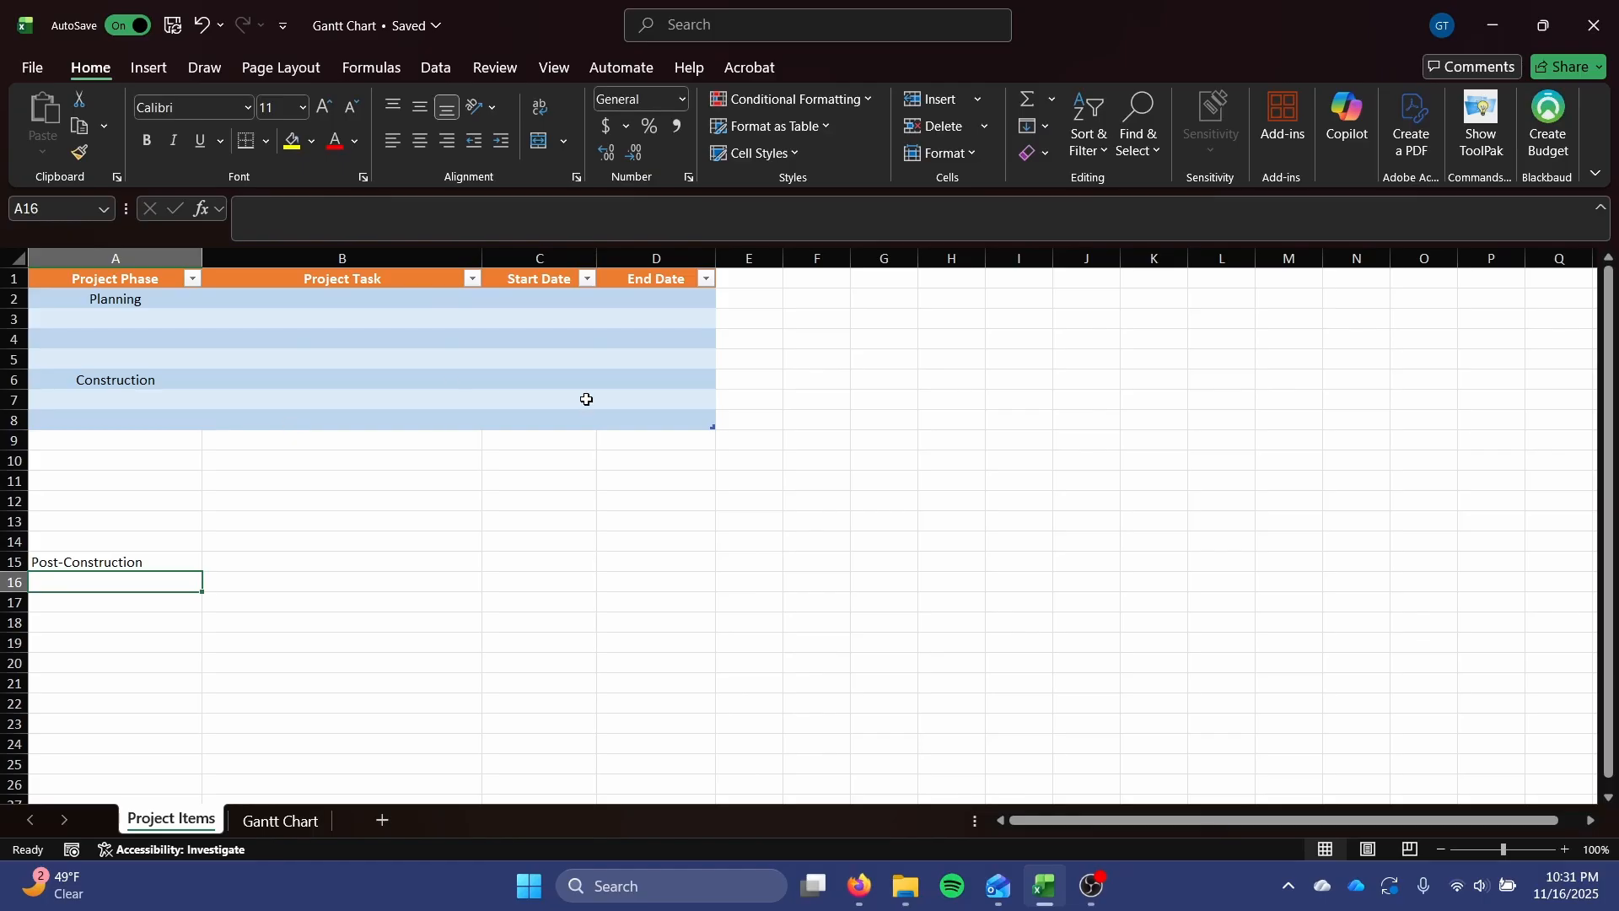
{"action": "left_click_drag", "start_coordinate": [713, 422], "coordinate": [711, 594]}
{"action": "left_click", "coordinate": [534, 682]}
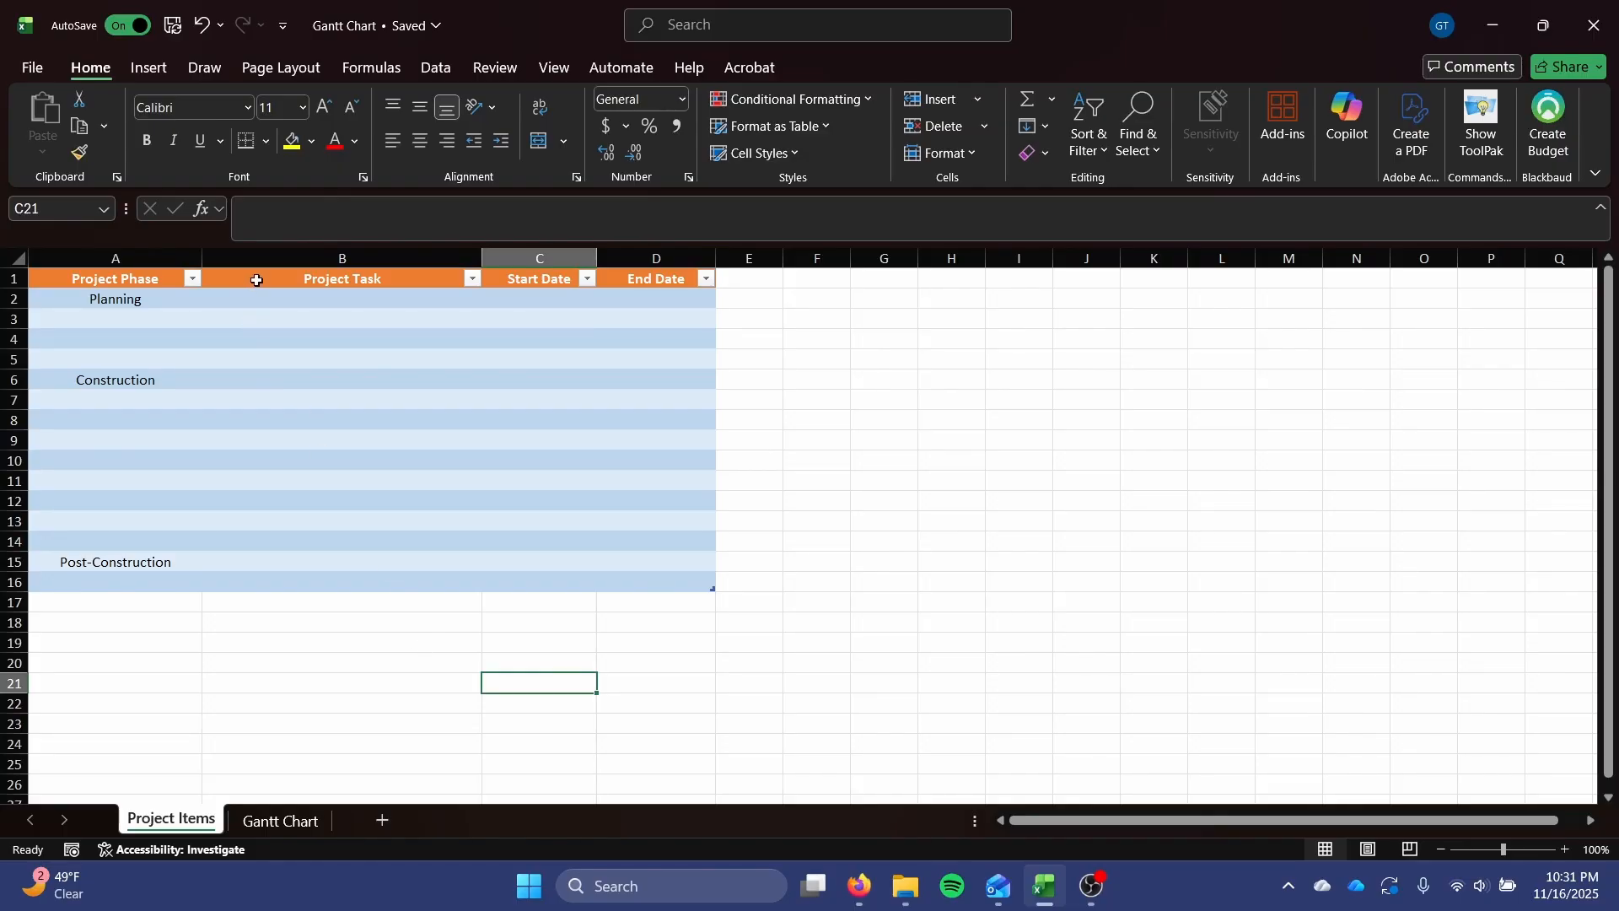
{"action": "left_click_drag", "start_coordinate": [293, 300], "coordinate": [629, 579]}
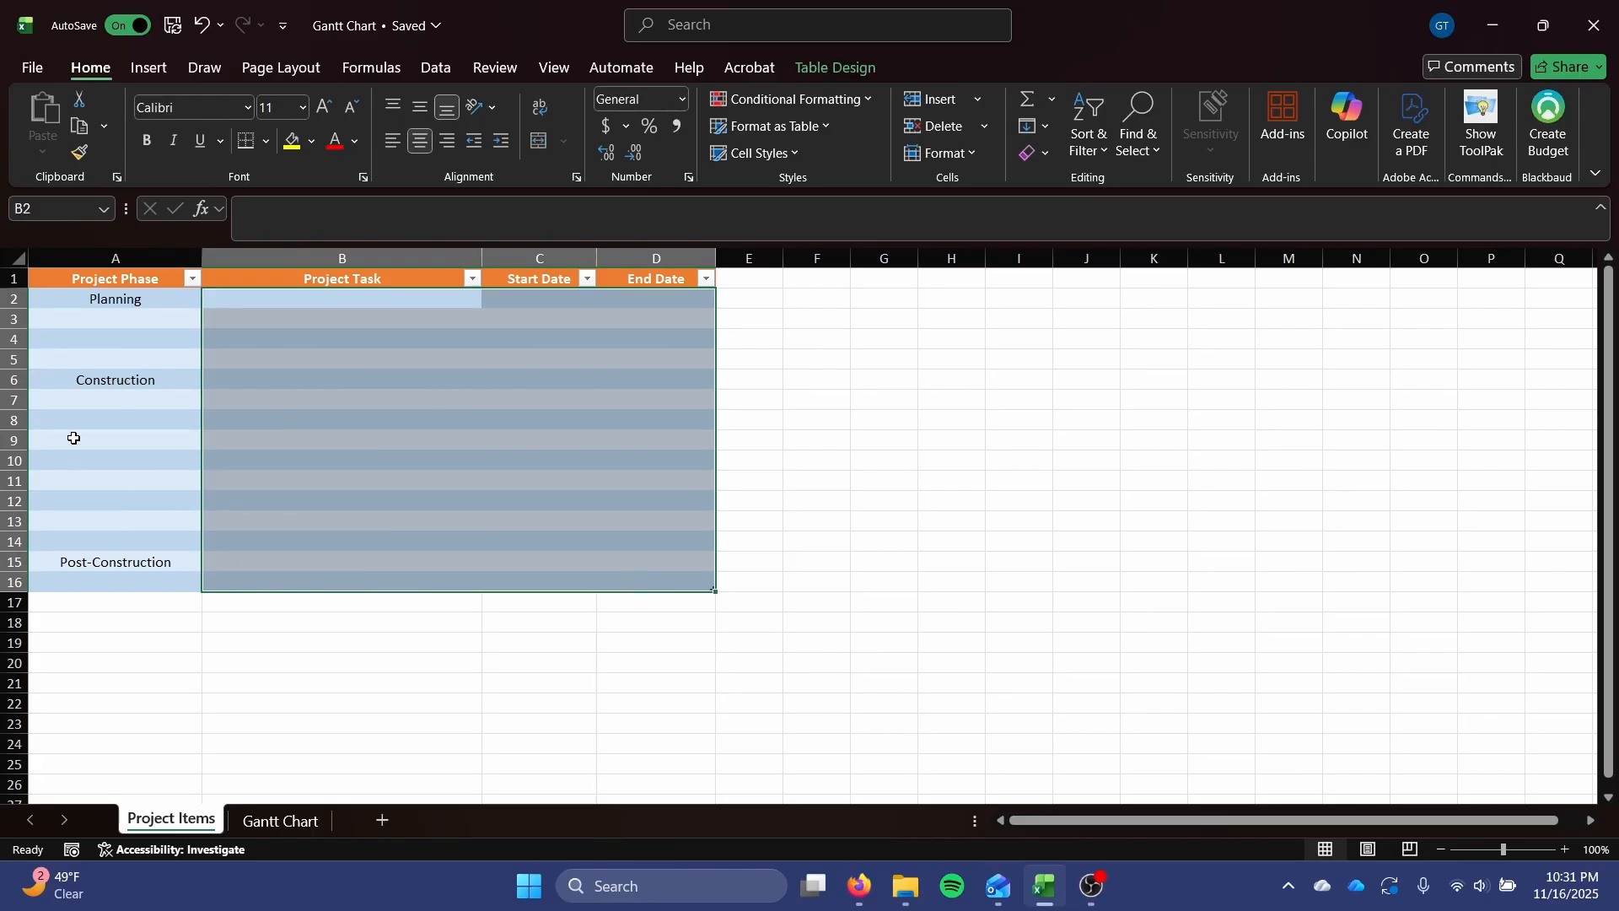
{"action": "left_click", "coordinate": [353, 496]}
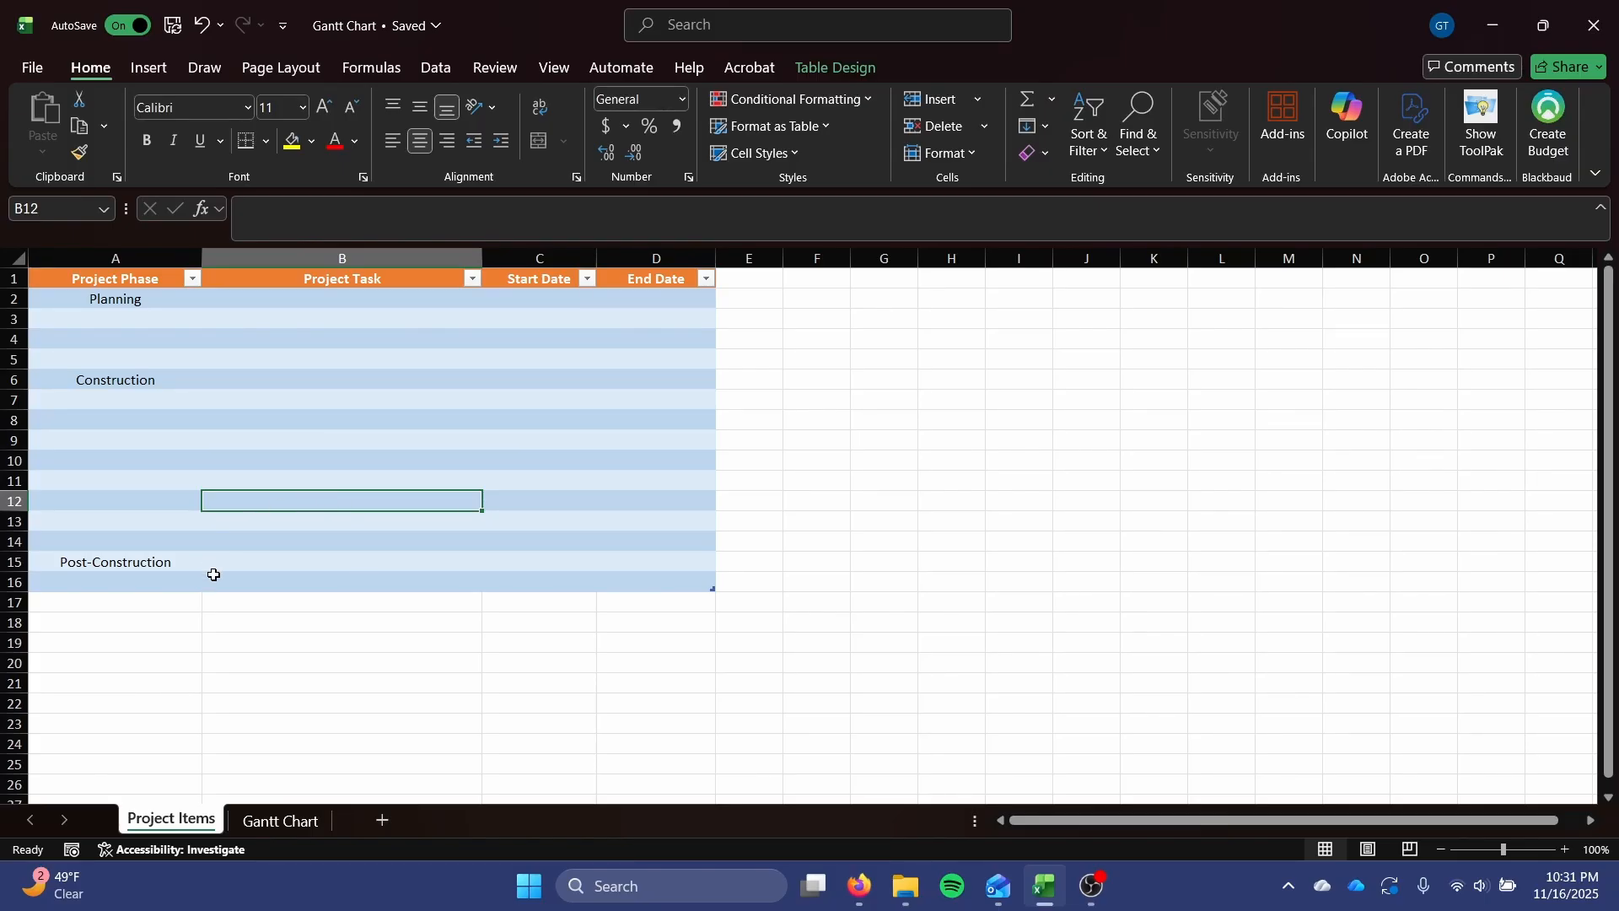
{"action": "left_click", "coordinate": [156, 586]}
{"action": "left_click_drag", "start_coordinate": [157, 585], "coordinate": [641, 579]}
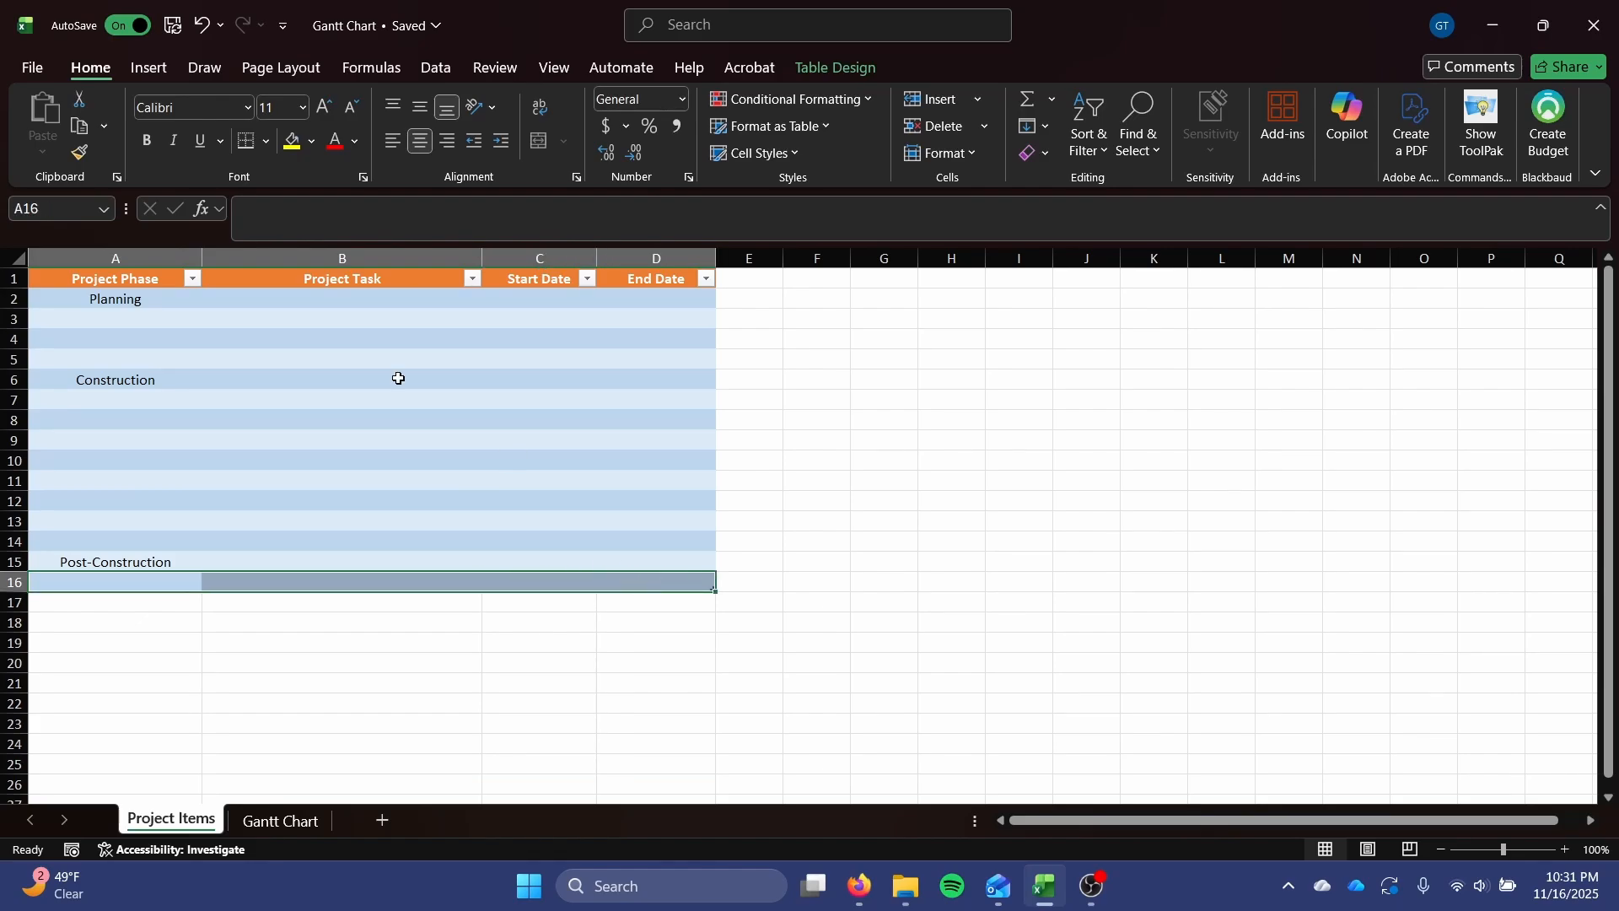
{"action": "left_click_drag", "start_coordinate": [357, 308], "coordinate": [365, 580]}
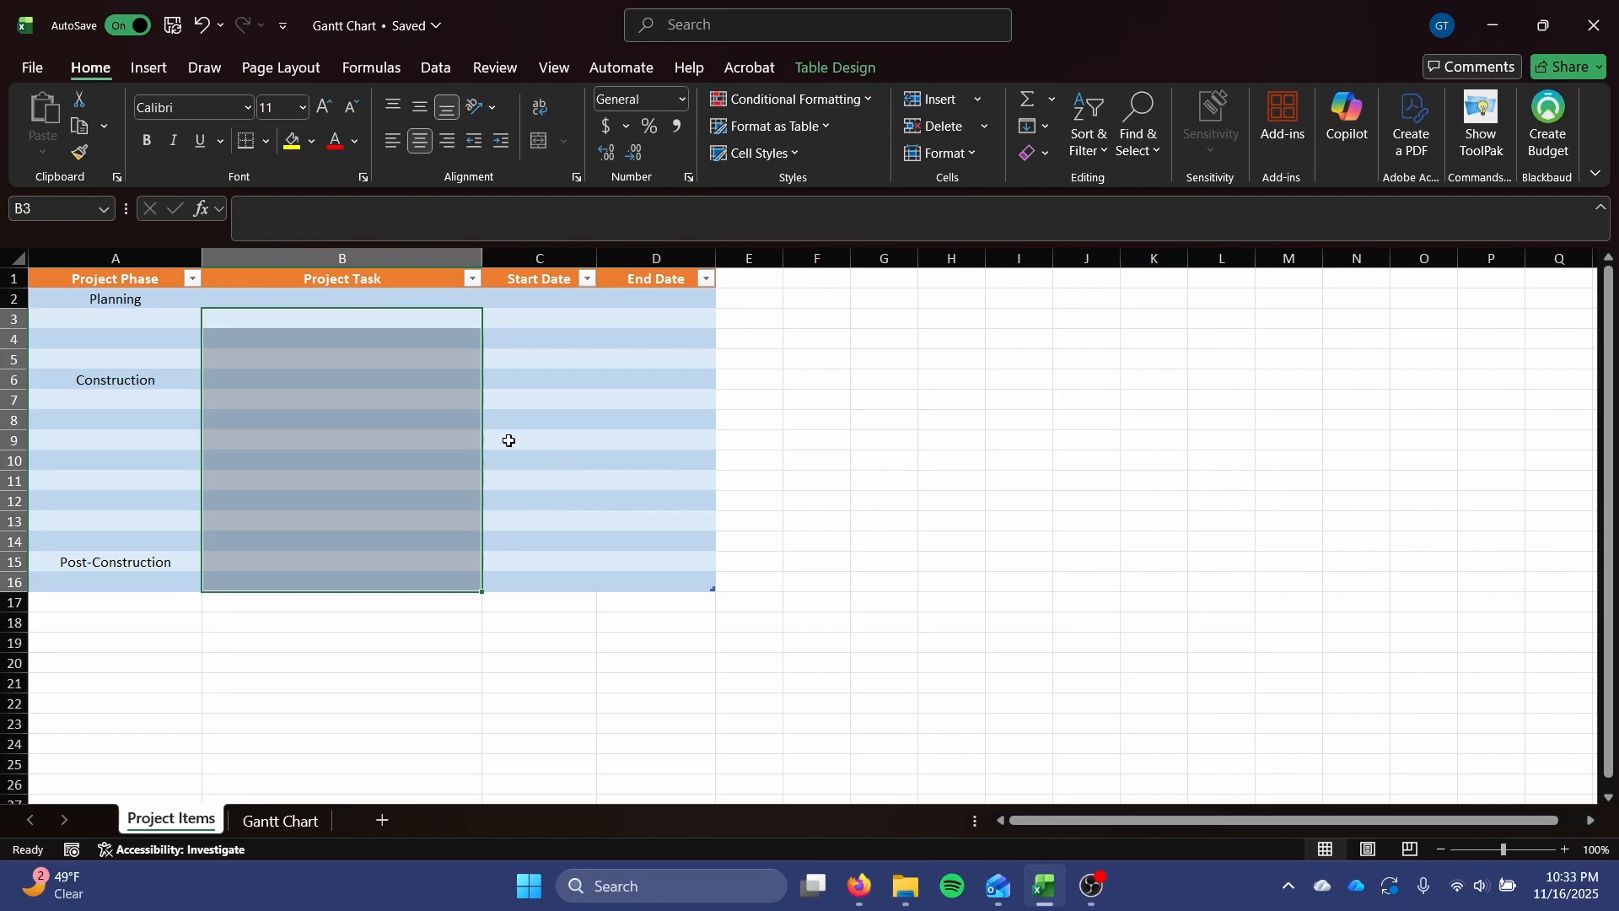
{"action": "left_click", "coordinate": [499, 399]}
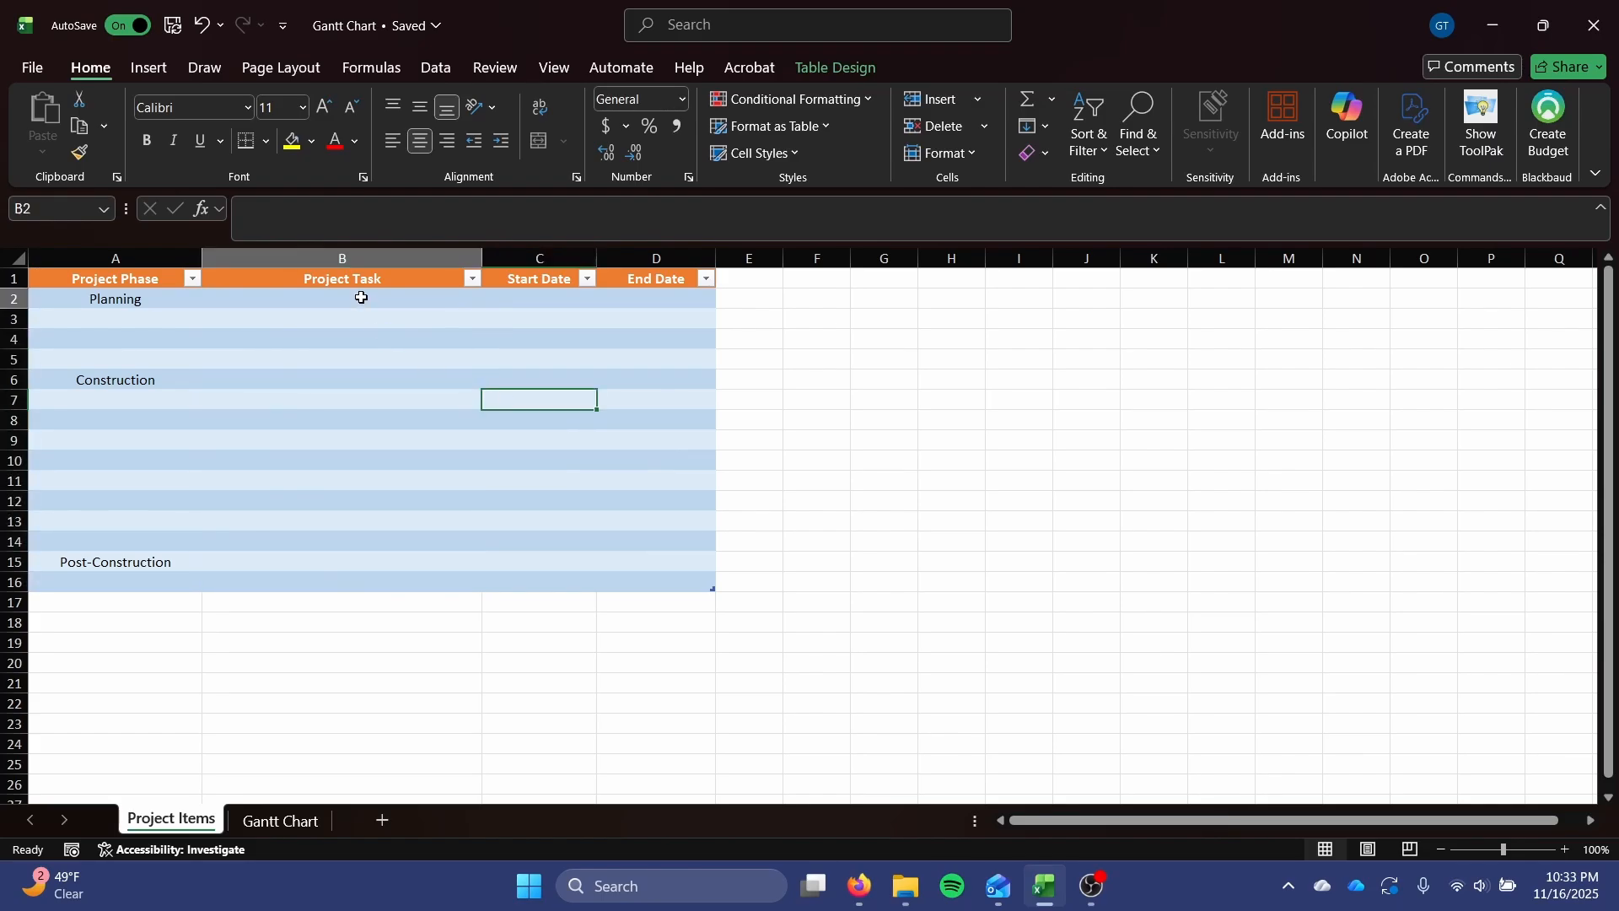
Enter Client Engagement, Engineering Design, Site Surveying and Stakeholder Outreach as the project tasks in cells B2:B5.
{"action": "left_click_drag", "start_coordinate": [358, 296], "coordinate": [342, 577]}
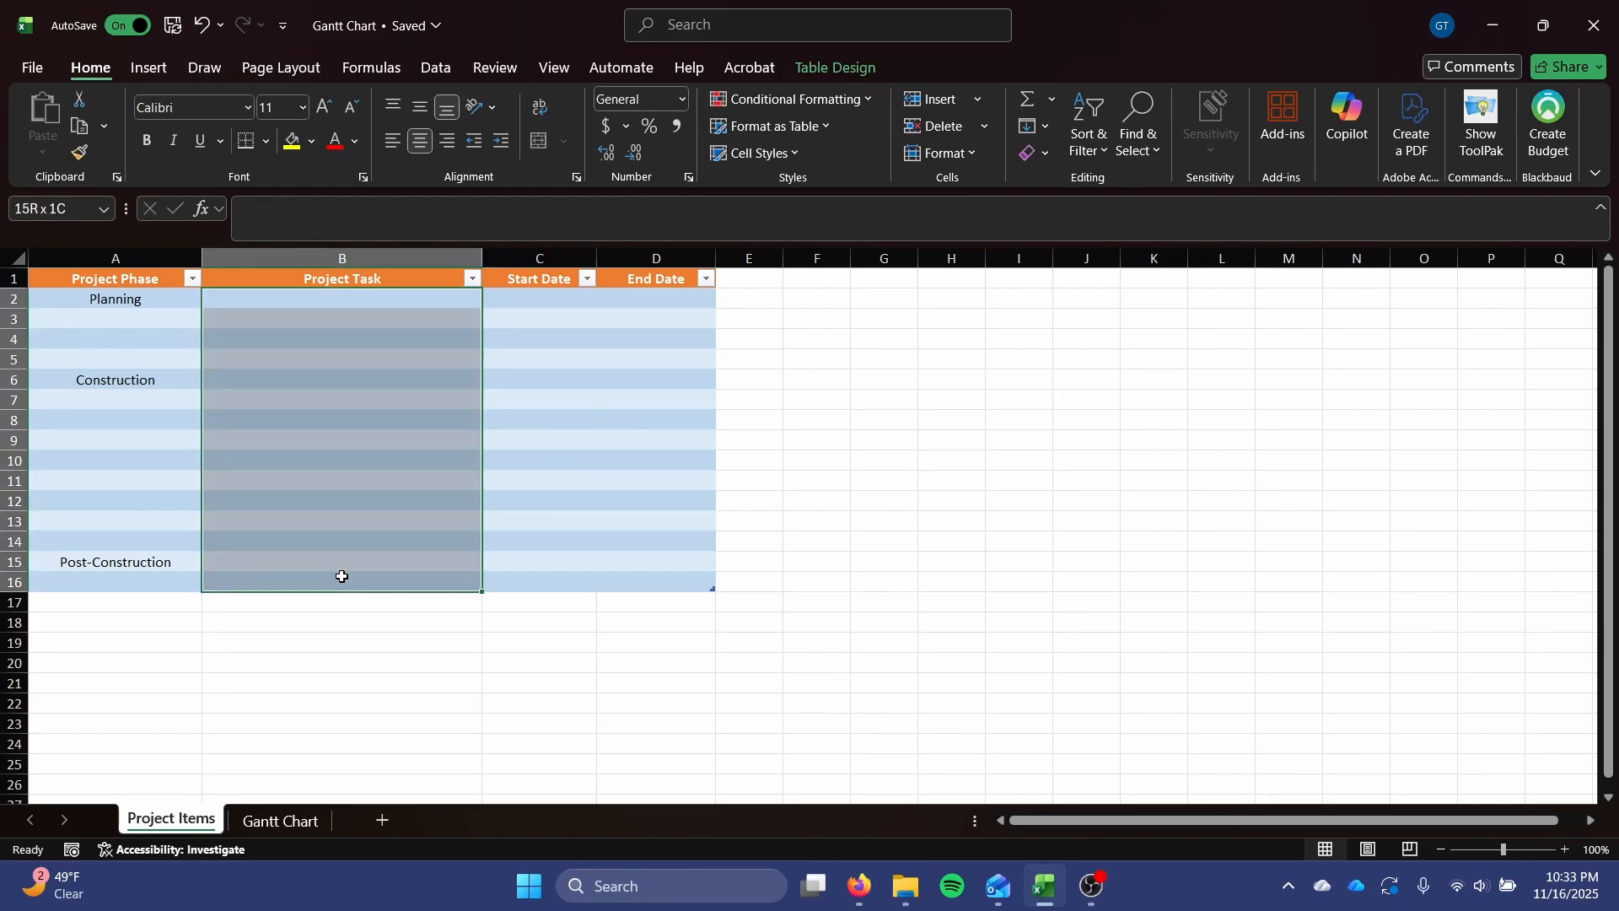
{"action": "left_click_drag", "start_coordinate": [342, 577], "coordinate": [342, 577]}
{"action": "left_click", "coordinate": [290, 299]}
{"action": "type", "text": "Client Engagement"}
{"action": "key", "text": "Return"}
{"action": "type", "text": "Engineering Design"}
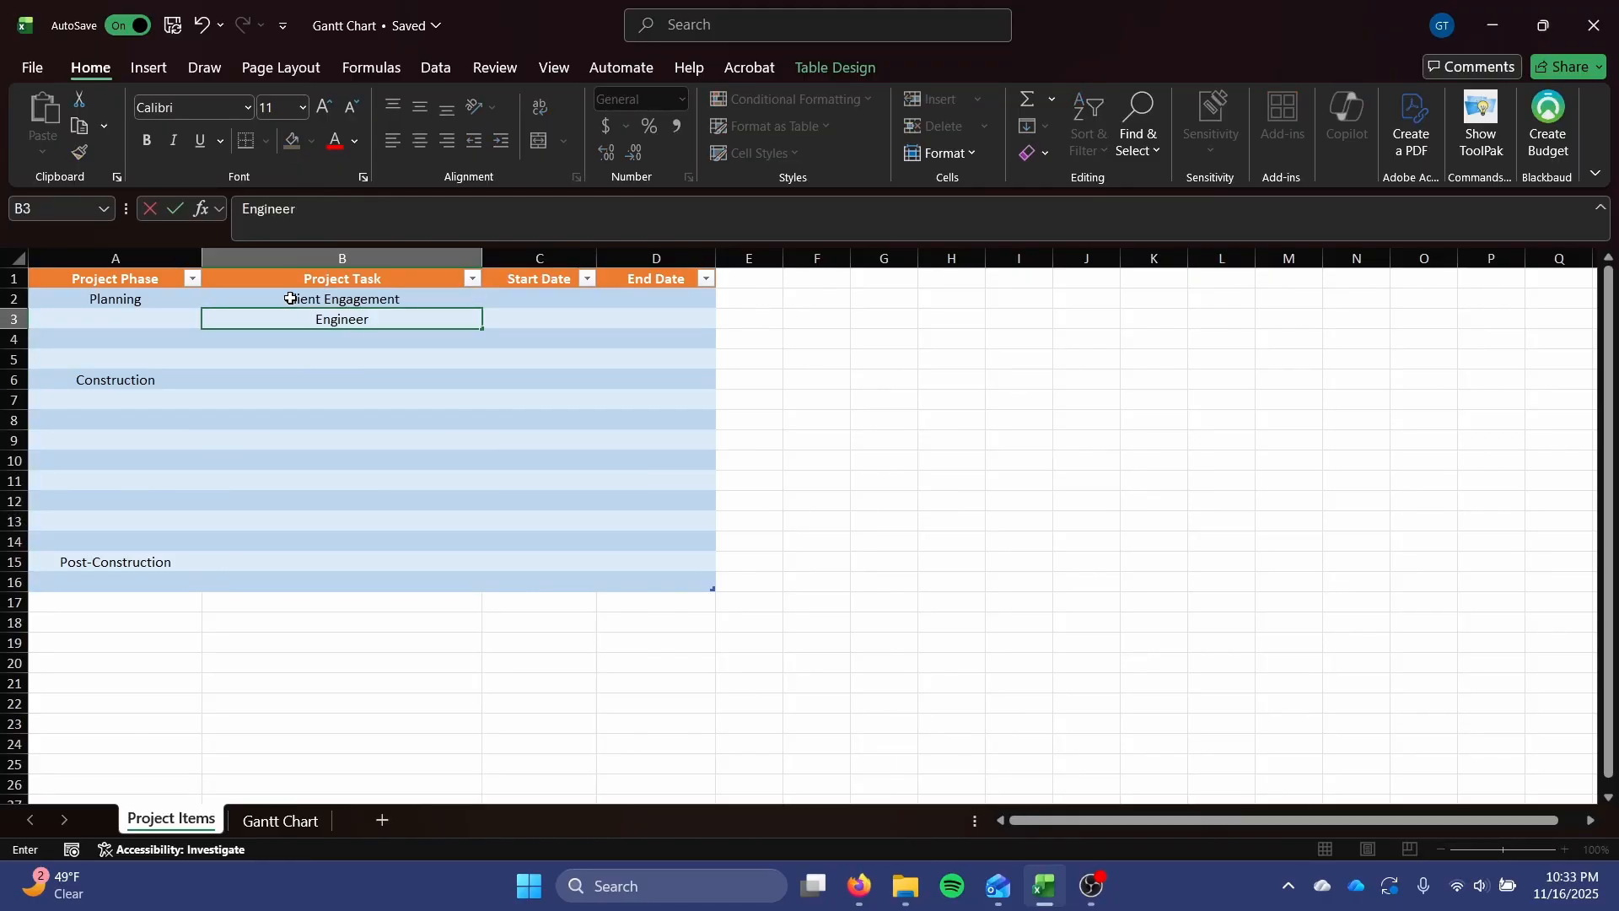
{"action": "key", "text": "Return"}
{"action": "type", "text": "Site Surveying"}
{"action": "key", "text": "Return"}
{"action": "type", "text": "Stakeholder Outreach"}
{"action": "key", "text": "Return"}
Enter Client Approval, Permitting and Subcontracter Bids as the project tasks in cells B6:B8.
{"action": "type", "text": "Client Approval"}
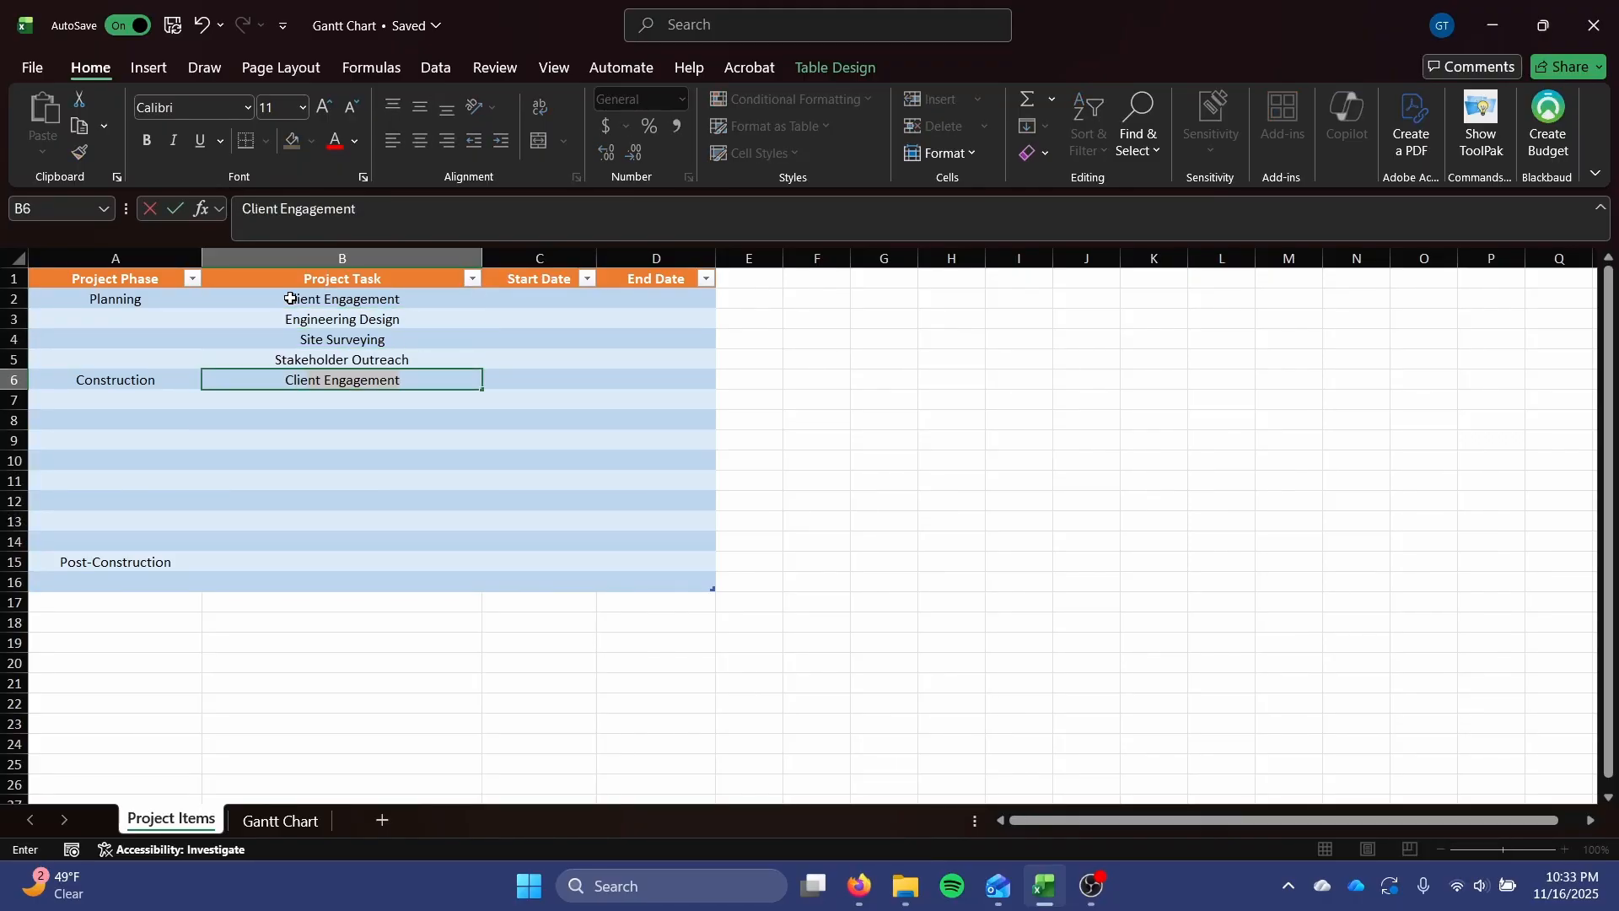
{"action": "key", "text": "Return"}
{"action": "type", "text": "Permitting Subcontracter Bids"}
{"action": "key", "text": "Return"}
Enter Site Clearing, Pond Excavation, Concrete Work, BMP Installation, Structural Framing, Site additions, Site Grading and Punch List in cells B9:B16.
{"action": "type", "text": "Site Clearing Pond Excavation Concrete Work BMP In"}
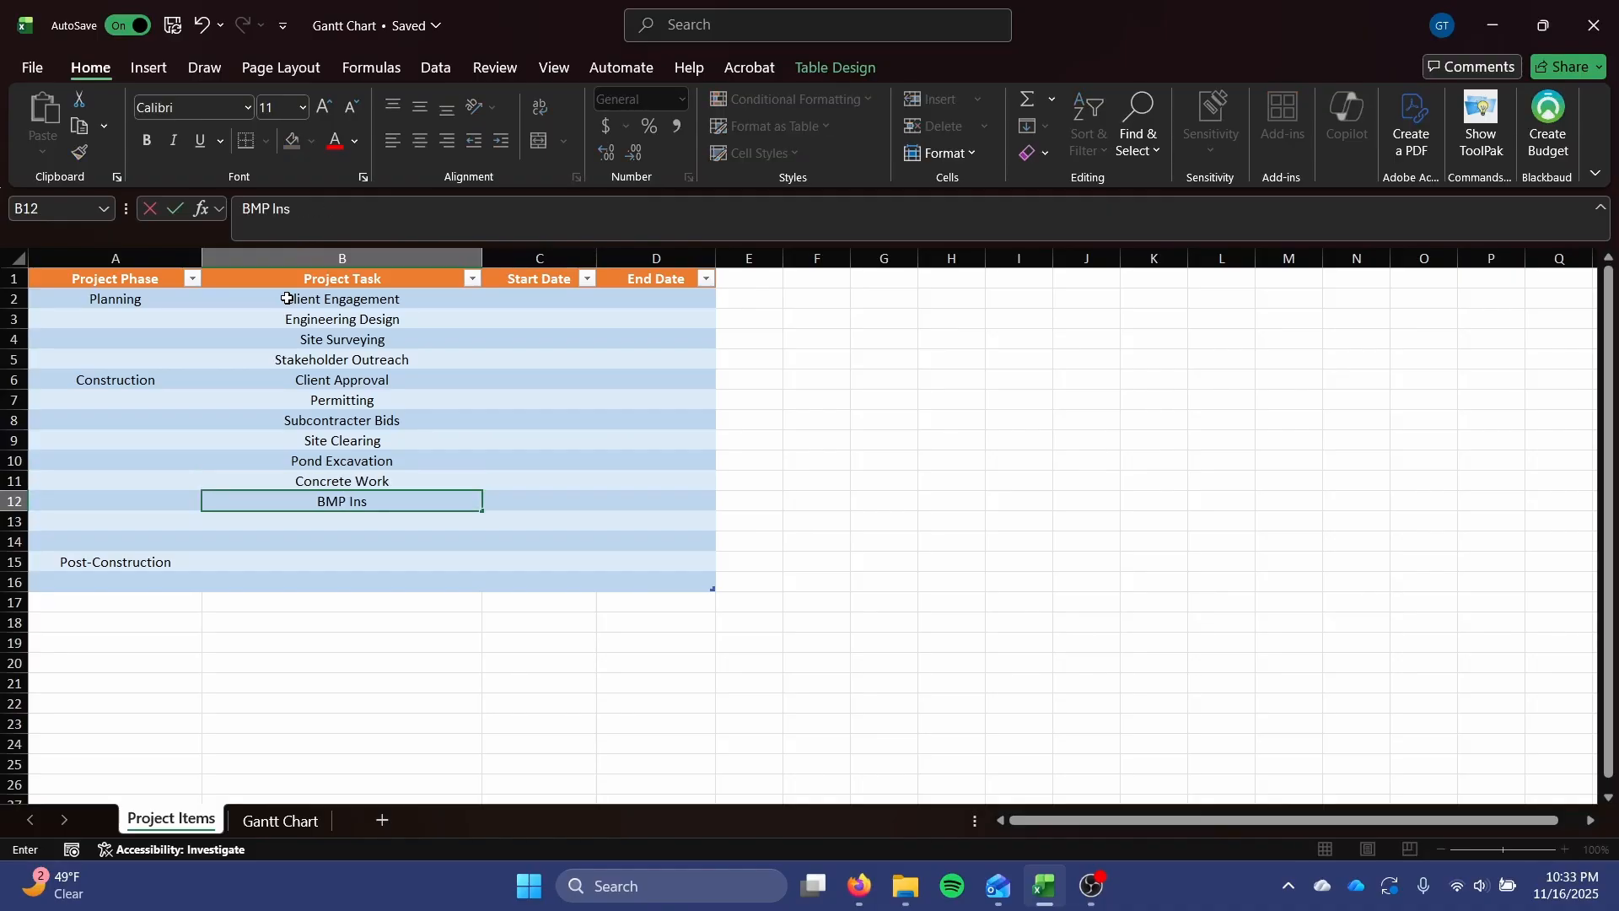
{"action": "type", "text": "stallation Structural Framing Site additions Site Grading Punch List"}
{"action": "key", "text": "Return"}
Add Final Inspections, Close-Out and Owner Handover as project tasks in B17:B19, extending the table to row 19.
{"action": "type", "text": "Final Inspections"}
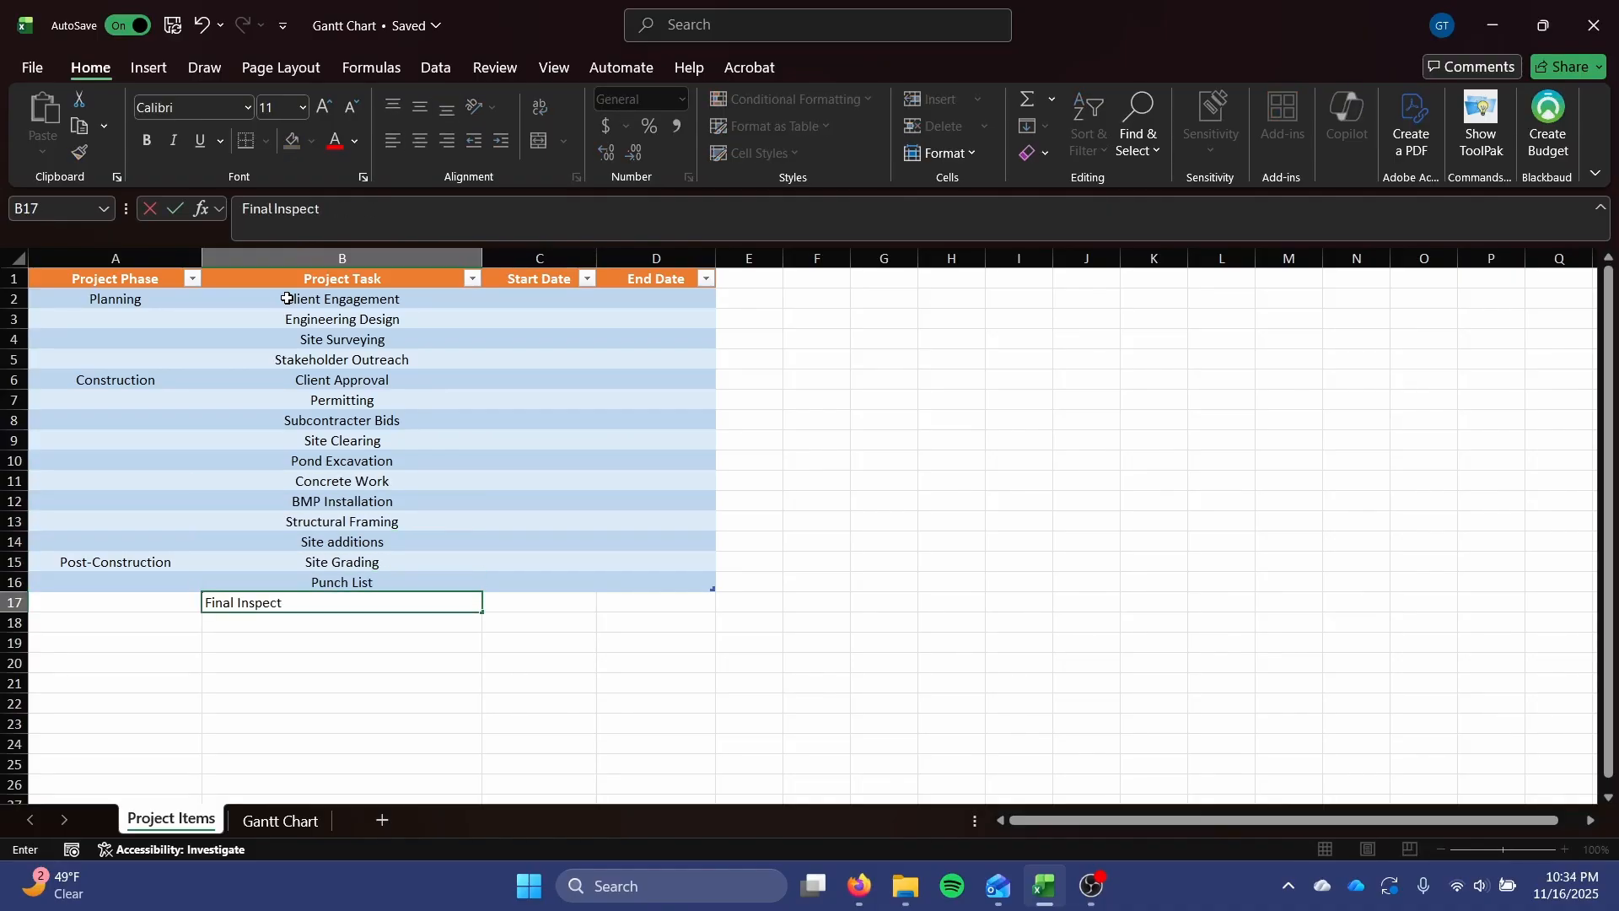
{"action": "key", "text": "Return"}
{"action": "type", "text": "Close-Out"}
{"action": "key", "text": "Return"}
{"action": "type", "text": "Owner Handover"}
{"action": "key", "text": "Return"}
Move the Construction phase label to cell A9 and the Post-Construction label to cell A16.
{"action": "left_click", "coordinate": [138, 379]}
{"action": "left_click_drag", "start_coordinate": [138, 371], "coordinate": [139, 440]}
{"action": "left_click", "coordinate": [142, 562]}
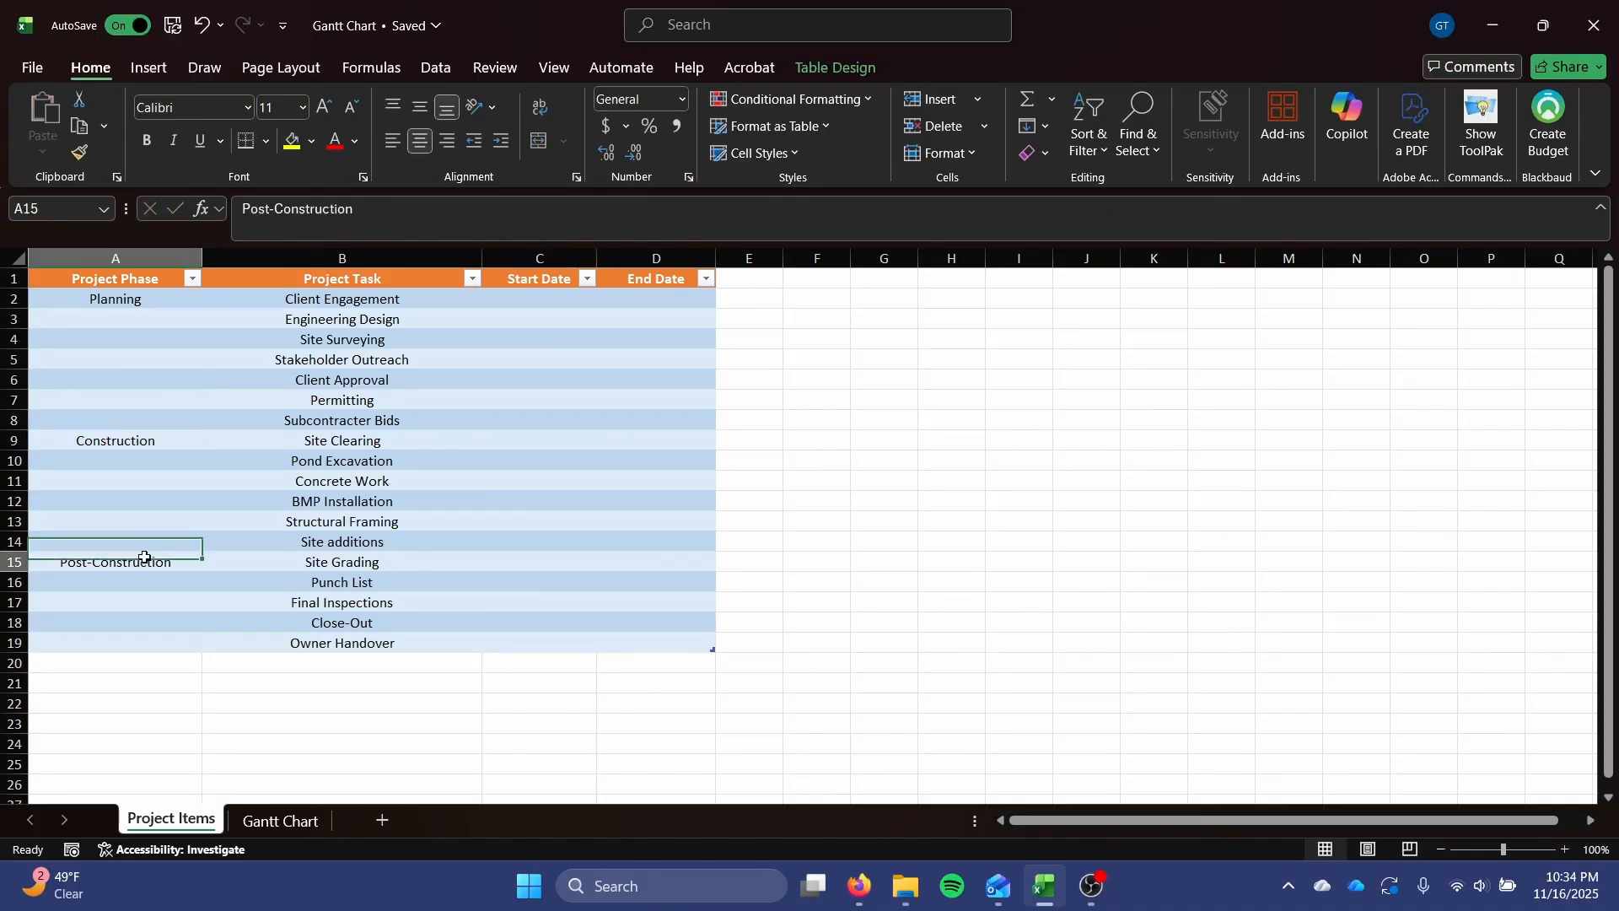
{"action": "left_click_drag", "start_coordinate": [144, 553], "coordinate": [145, 582]}
Fill the phase labels down their task rows: Post-Construction to A19, Construction to A15 and Planning to A8.
{"action": "left_click_drag", "start_coordinate": [201, 592], "coordinate": [193, 642]}
{"action": "left_click", "coordinate": [188, 439]}
{"action": "left_click_drag", "start_coordinate": [201, 451], "coordinate": [193, 562]}
{"action": "left_click", "coordinate": [182, 300]}
{"action": "left_click_drag", "start_coordinate": [189, 420], "coordinate": [189, 420]}
Enter 6/18/2025 as the start date and 8/14/2025 as the end date for Client Engagement.
{"action": "left_click", "coordinate": [506, 299]}
{"action": "type", "text": "6/18/2025"}
{"action": "key", "text": "Tab"}
{"action": "type", "text": "8/14/2025"}
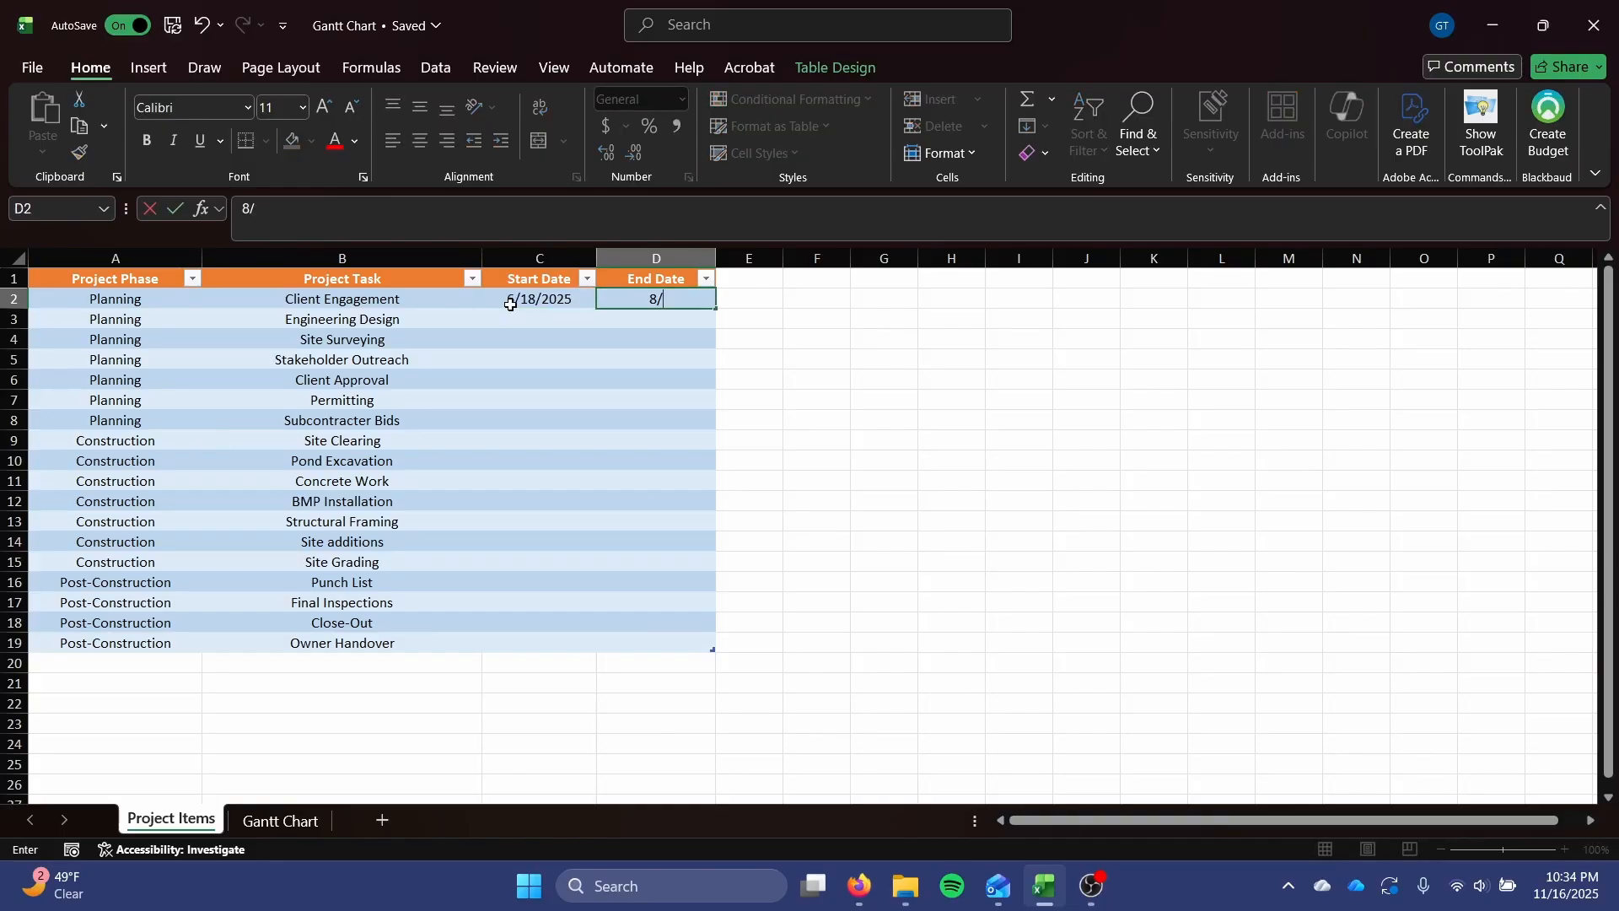
{"action": "key", "text": "Return"}
Enter 8/26/2025 as the start date and 12/12/2025 as the end date for Engineering Design.
{"action": "type", "text": "8/26"}
{"action": "left_click_drag", "start_coordinate": [531, 319], "coordinate": [669, 641]}
{"action": "left_click", "coordinate": [682, 99]}
{"action": "left_click", "coordinate": [636, 325]}
{"action": "left_click", "coordinate": [636, 324]}
{"action": "type", "text": "12/12"}
{"action": "key", "text": "Return"}
Enter 9/1/2025 and 9/20/2025 as the Site Surveying start and end dates, and format C2:D19 as dates.
{"action": "type", "text": "9/1"}
{"action": "key", "text": "Tab"}
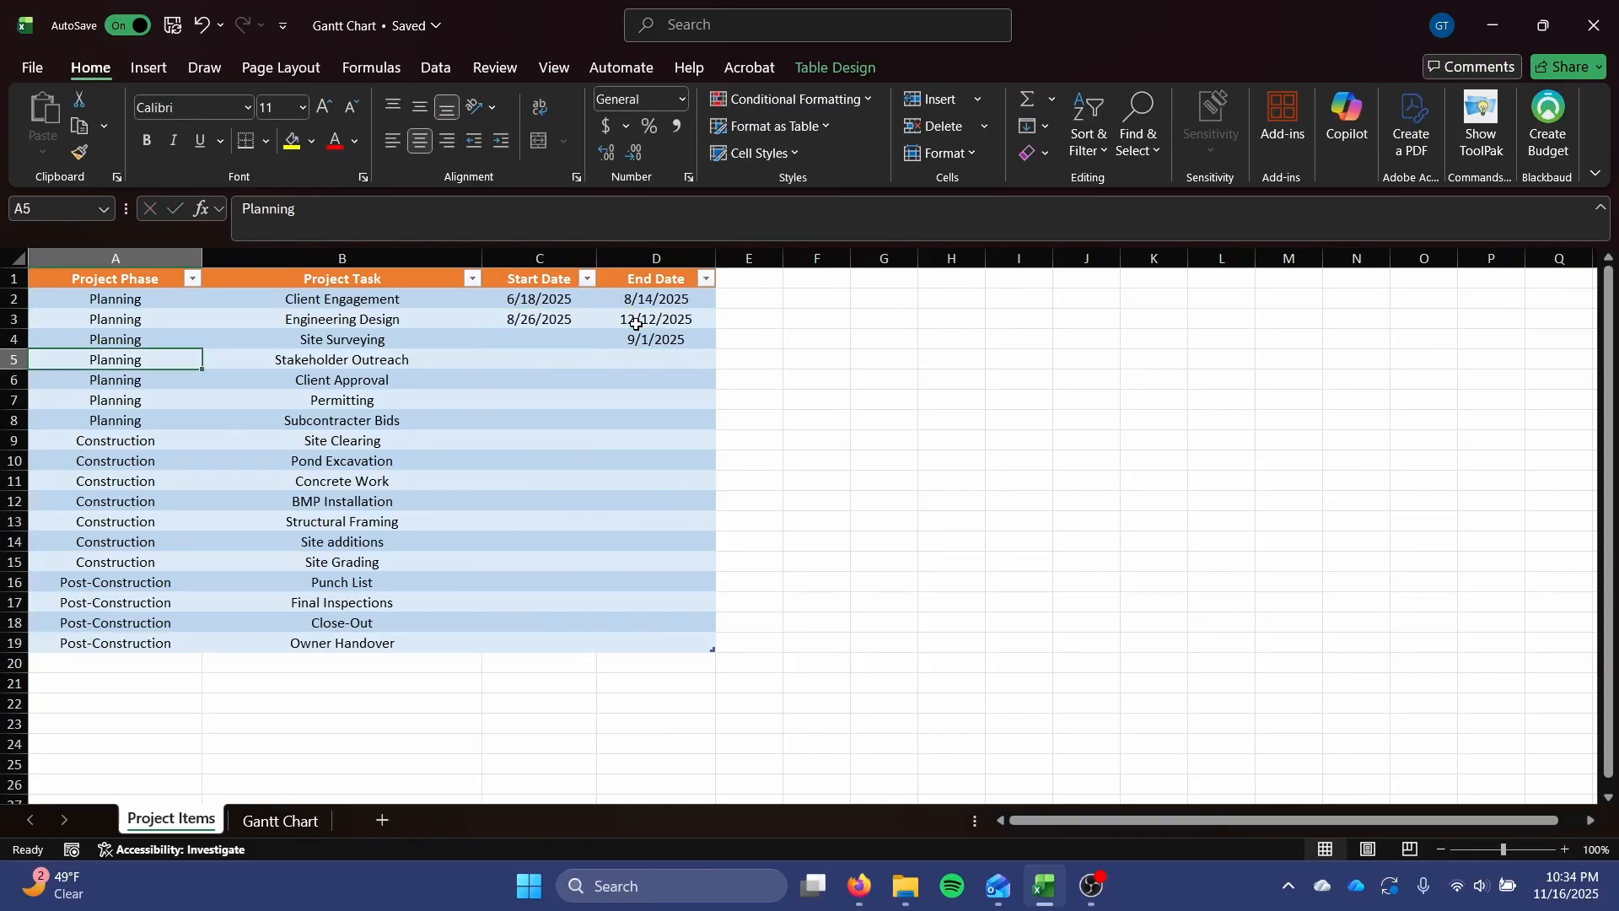
{"action": "key", "text": "shift+Tab"}
{"action": "left_click_drag", "start_coordinate": [544, 300], "coordinate": [666, 641]}
{"action": "left_click", "coordinate": [683, 99]}
{"action": "left_click", "coordinate": [678, 336]}
Enter the start and end dates 9/4/2025 and 9/28/2025 for Stakeholder Outreach, and 11/25/2025 and 1/15/2026 for Client Approval.
{"action": "left_click", "coordinate": [556, 359]}
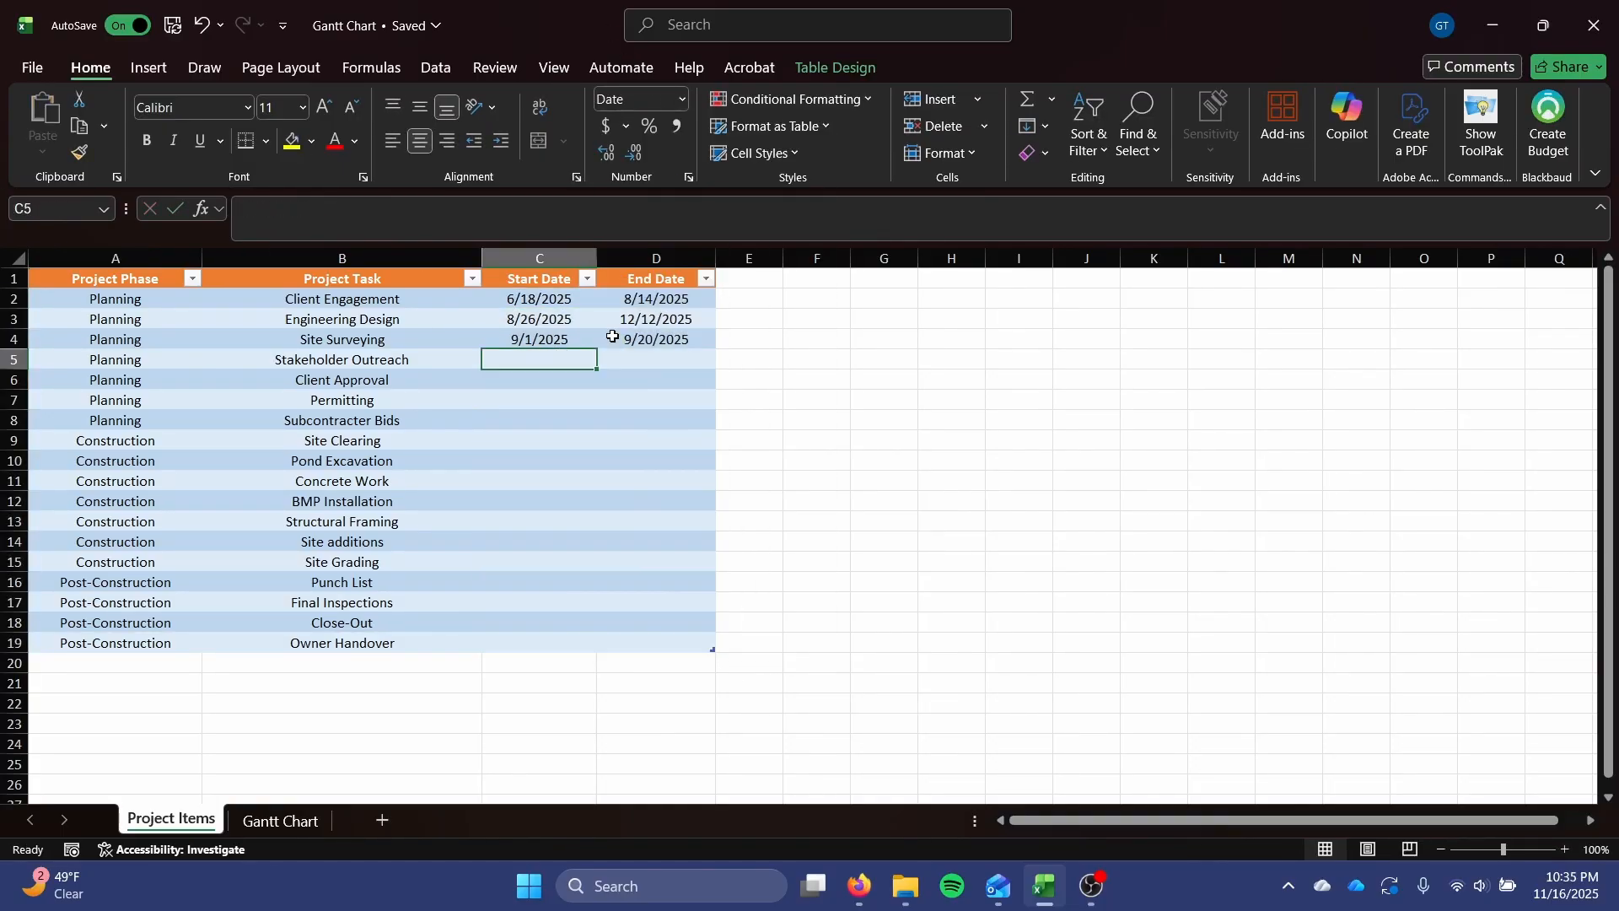
{"action": "type", "text": "9/4"}
{"action": "key", "text": "Tab"}
{"action": "type", "text": "9/28"}
{"action": "key", "text": "Return"}
{"action": "type", "text": "11/25"}
{"action": "key", "text": "Tab"}
{"action": "type", "text": "1/15/26"}
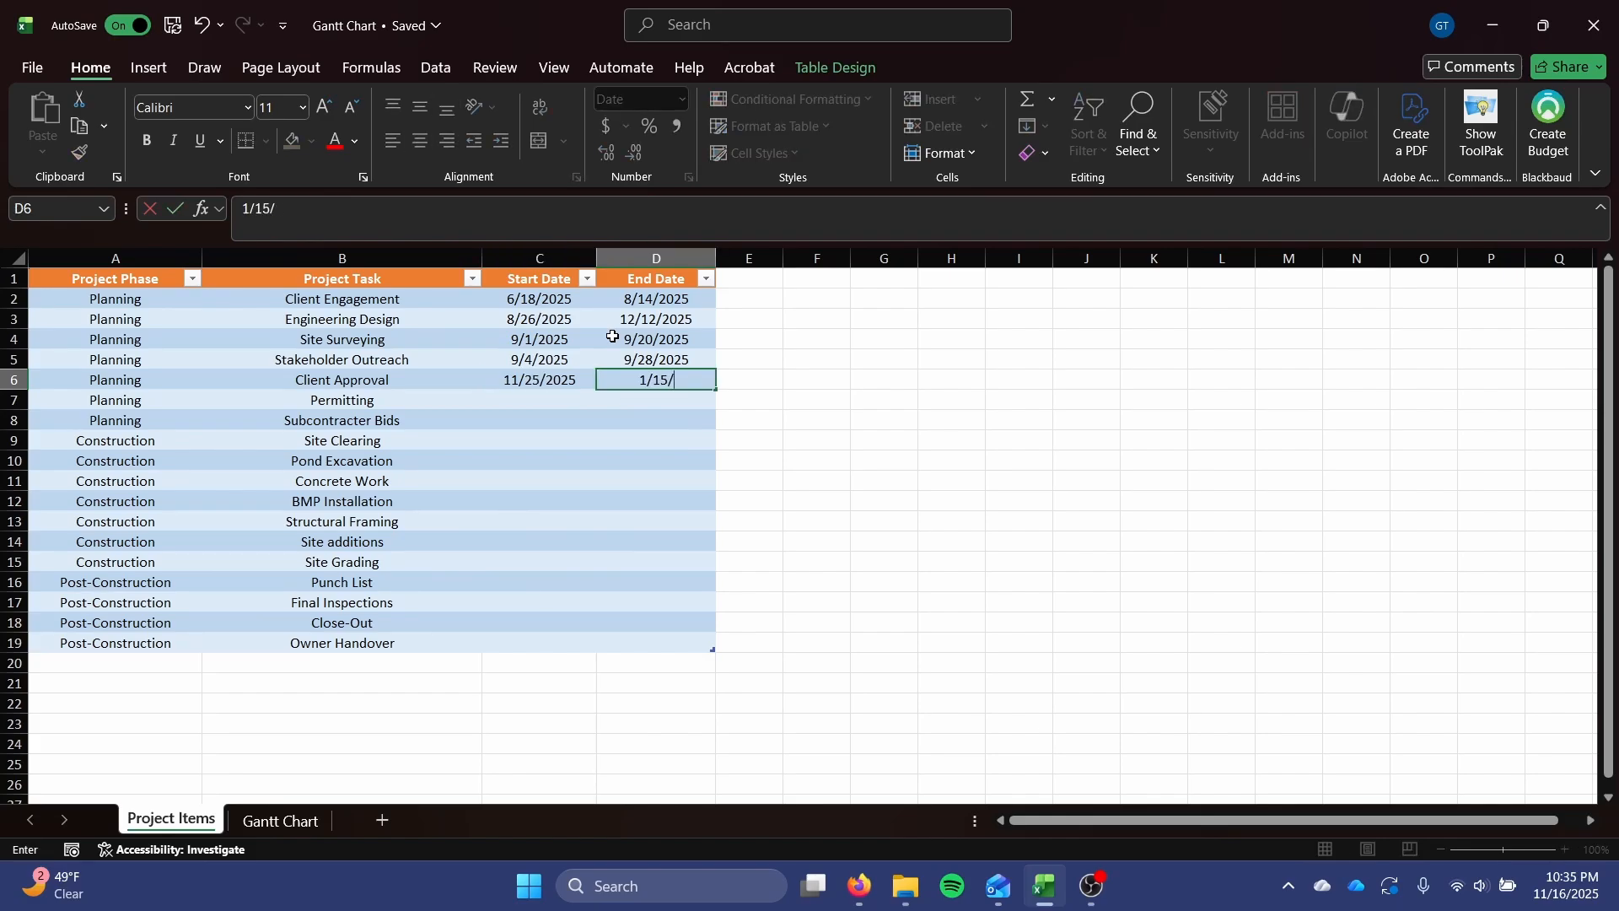
{"action": "key", "text": "Return"}
Enter the start and end dates 1/15/2026 and 4/20/2026 for Permitting, and 1/15/2026 and 5/7/2026 for Subcontracter Bids.
{"action": "type", "text": "1/15/26"}
{"action": "key", "text": "Tab"}
{"action": "type", "text": "4/20/2026"}
{"action": "key", "text": "Return"}
{"action": "type", "text": "1/15/26"}
{"action": "key", "text": "Tab"}
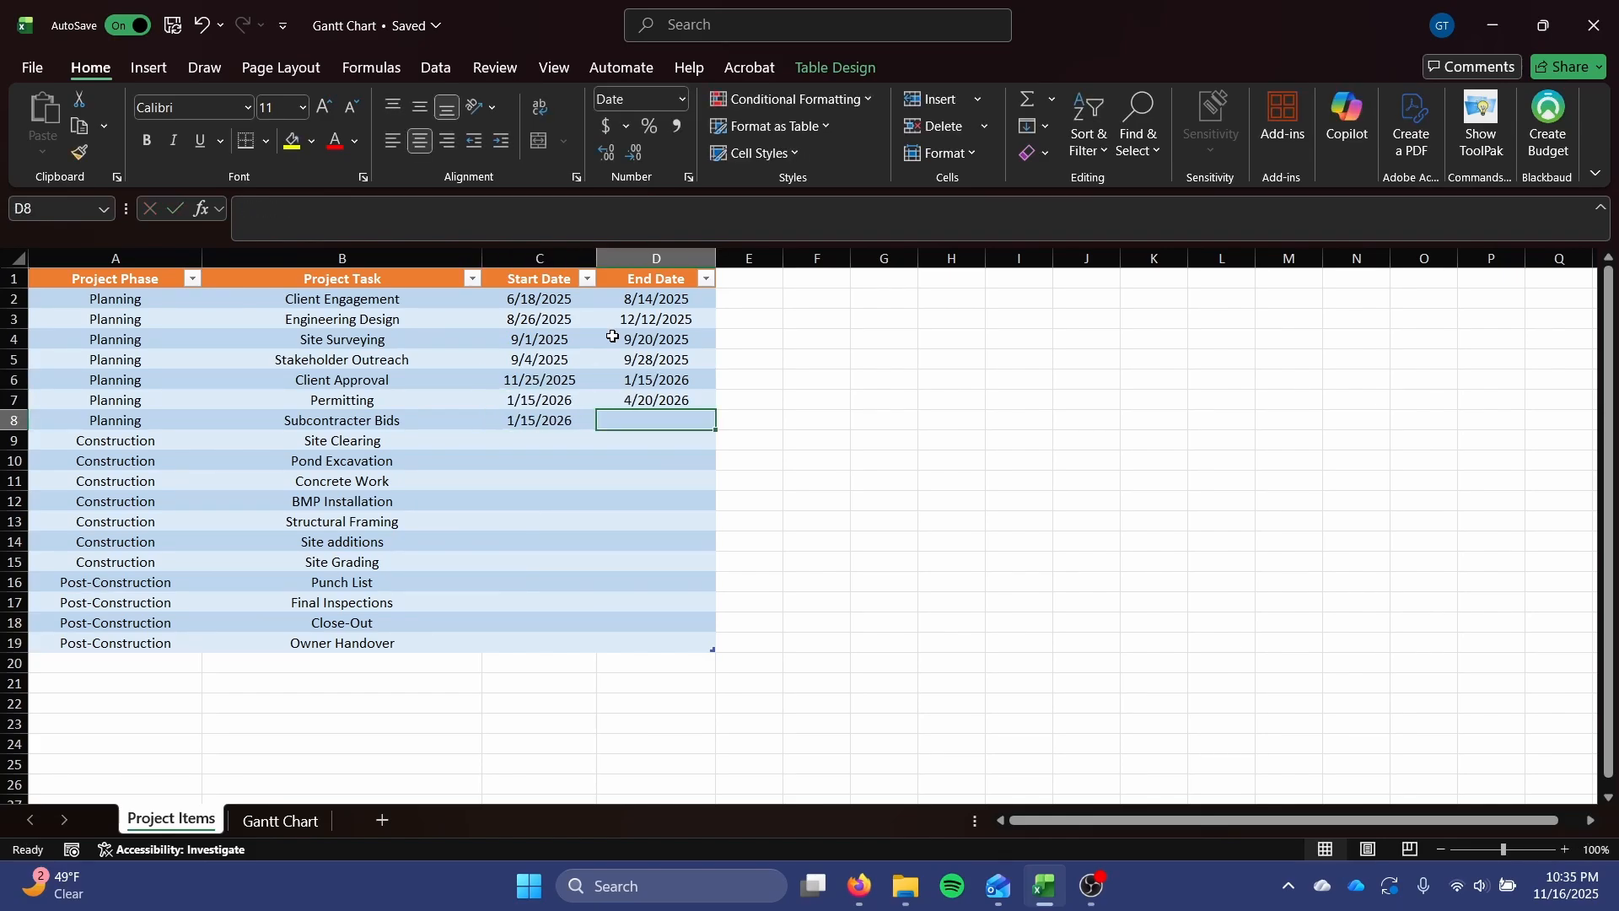
{"action": "type", "text": "5/7/26"}
{"action": "key", "text": "Return"}
Enter 5/12/2026 as the start date and 6/1/2026 as the end date for Site Clearing.
{"action": "type", "text": "5/12/26"}
{"action": "key", "text": "Tab"}
{"action": "type", "text": "6/1/26"}
{"action": "key", "text": "Return"}
Enter start dates 5/24/2026 for Pond Excavation, 6/1/2026 for Concrete Work and BMP Installation, and 6/29/2026 for Structural Framing.
{"action": "type", "text": "5/24/26"}
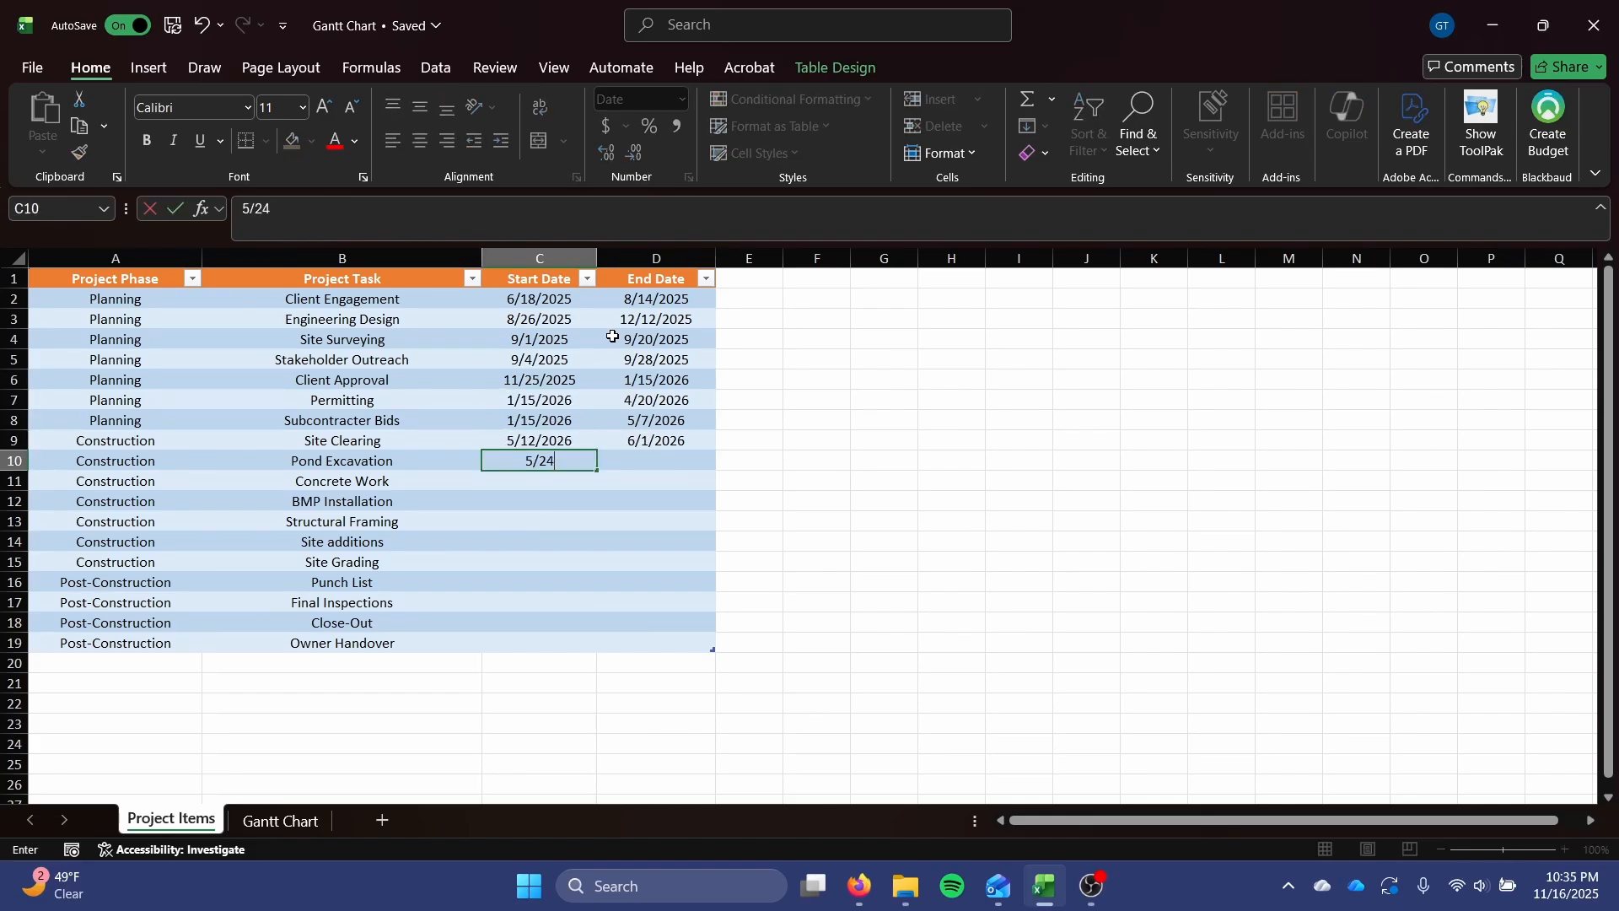
{"action": "key", "text": "Return"}
{"action": "type", "text": "6/1/26"}
{"action": "key", "text": "Return"}
{"action": "type", "text": "6/1/2026"}
{"action": "key", "text": "Return"}
{"action": "type", "text": "6/29/26"}
Enter 7/24/2026 as the start date for both Site additions and Site Grading.
{"action": "key", "text": "Return"}
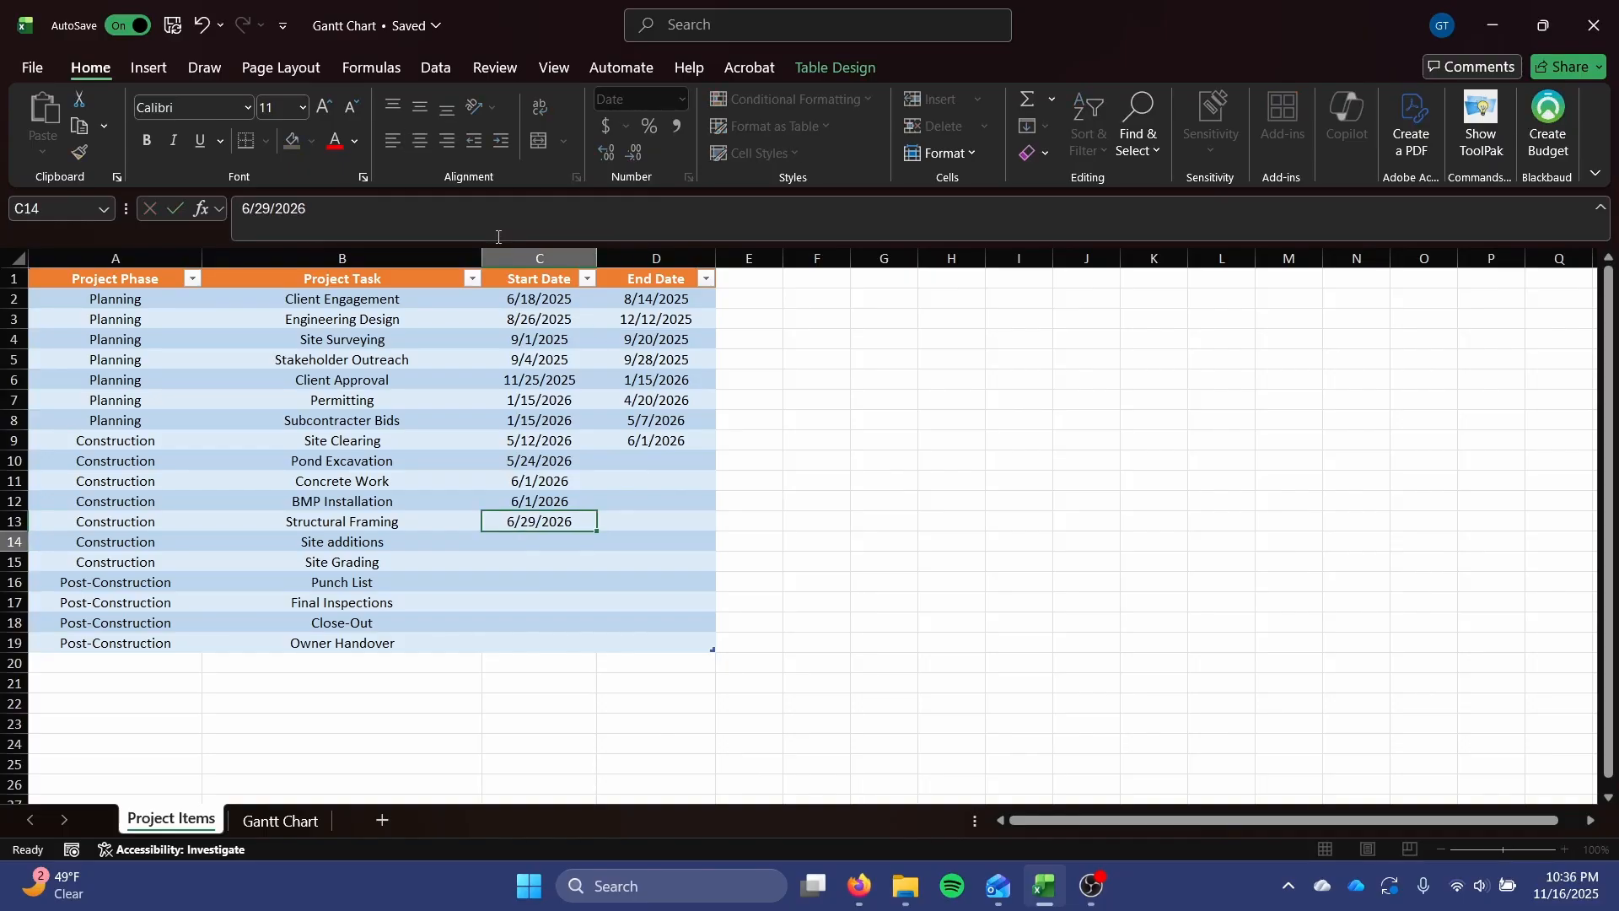
{"action": "type", "text": "7/24/26"}
Enter start dates 8/1/2026 for Punch List, 8/10/2026 for Final Inspections, and 8/14/2026 for Close-Out and Owner Handover.
{"action": "key", "text": "Return"}
{"action": "key", "text": "ctrl+c"}
{"action": "key", "text": "ctrl+v"}
{"action": "type", "text": "8/1/26"}
{"action": "key", "text": "Return"}
{"action": "type", "text": "8/10/26"}
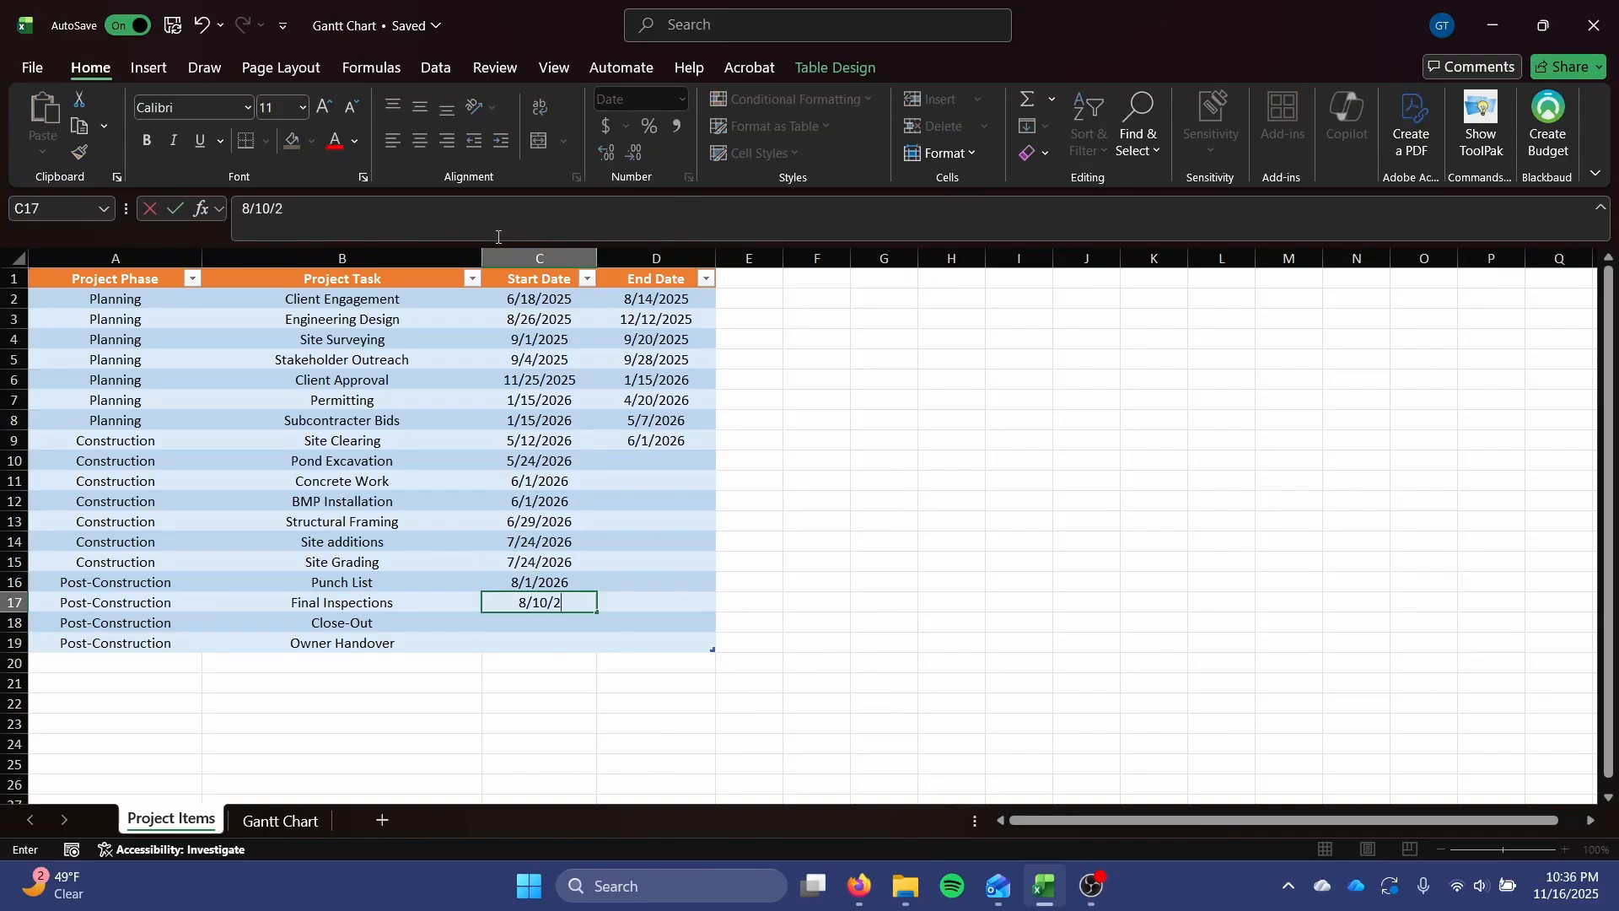
{"action": "key", "text": "Return"}
{"action": "type", "text": "8/14/26"}
Enter end dates 8/16/2026 for Close-Out and 8/22/2026 for Owner Handover.
{"action": "key", "text": "Return"}
{"action": "key", "text": "Up"}
{"action": "key", "text": "ctrl+c"}
{"action": "key", "text": "Down"}
{"action": "key", "text": "Return"}
Copy the 8/14/2026 date into the End Date cells of Punch List and Final Inspections.
{"action": "key", "text": "Right"}
{"action": "key", "text": "Up"}
{"action": "key", "text": "Left"}
{"action": "key", "text": "ctrl+c"}
{"action": "key", "text": "Right"}
{"action": "key", "text": "Up"}
{"action": "key", "text": "ctrl+v"}
Enter end dates 6/4/2026 for Pond Excavation and 7/10/2026 for Concrete Work.
{"action": "key", "text": "Up"}
{"action": "key", "text": "ctrl+v"}
{"action": "key", "text": "Down"}
{"action": "key", "text": "Down"}
{"action": "type", "text": "8/16/26"}
{"action": "key", "text": "Return"}
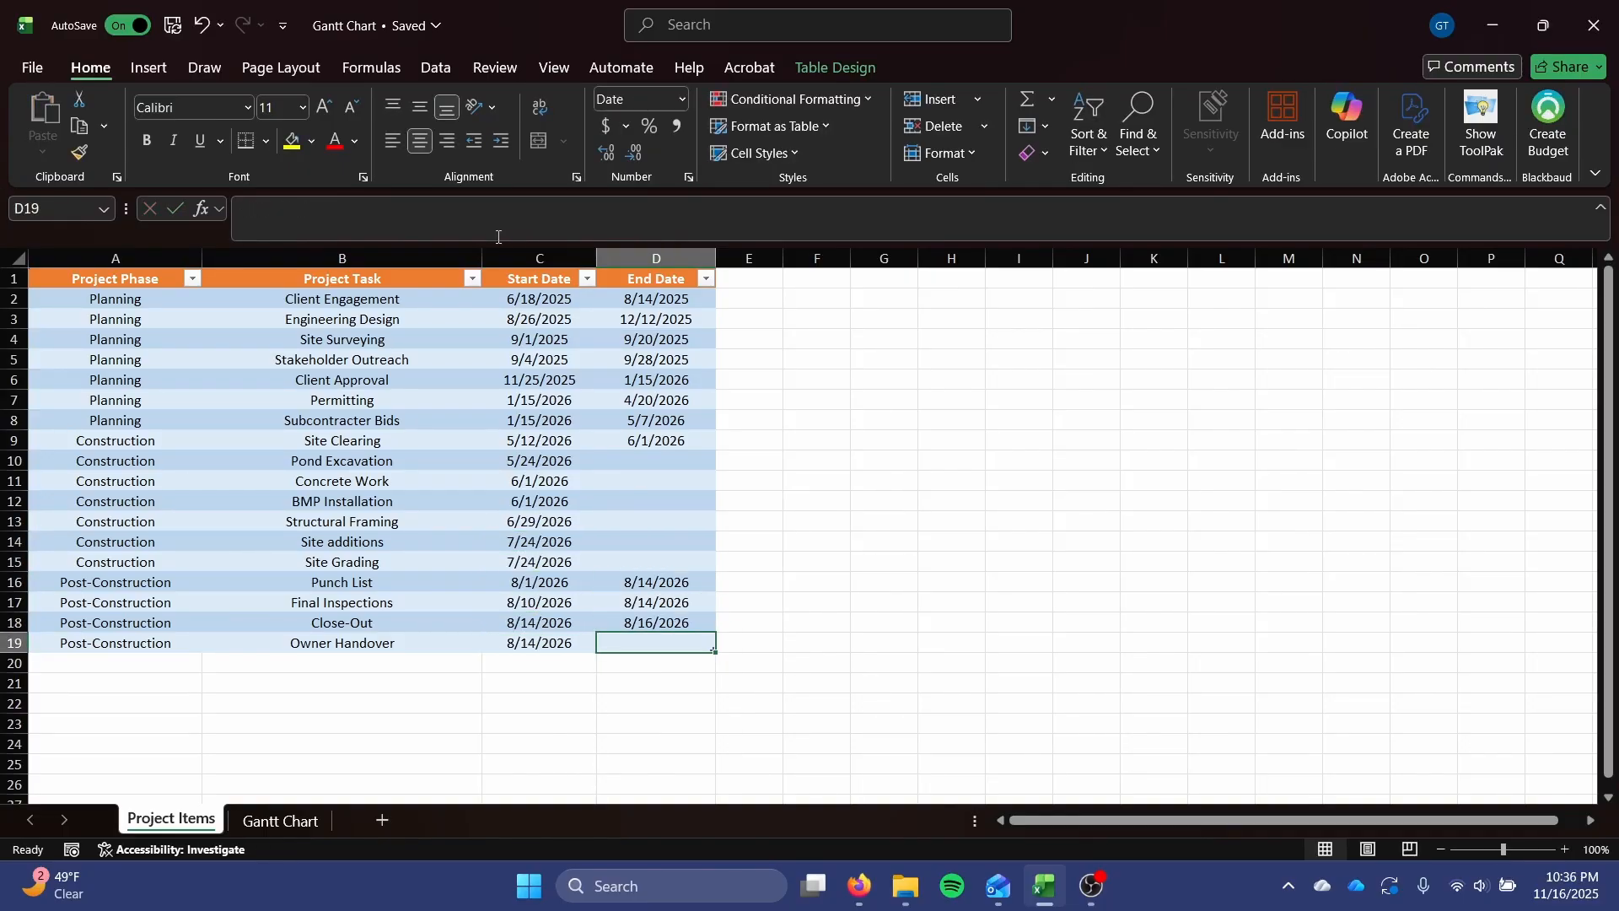
{"action": "type", "text": "8/22/26"}
{"action": "key", "text": "Return"}
{"action": "key", "text": "Up"}
{"action": "key", "text": "Up"}
{"action": "key", "text": "Up"}
{"action": "key", "text": "Up"}
{"action": "key", "text": "Up"}
{"action": "key", "text": "Up"}
{"action": "key", "text": "Up"}
{"action": "key", "text": "Up"}
{"action": "key", "text": "Up"}
{"action": "key", "text": "Up"}
{"action": "type", "text": "6/4/26"}
Enter end dates 7/28/2026 for BMP Installation, 7/10/2026 for Structural Framing, 8/10/2026 for Site additions and 8/14/2026 for Site Grading.
{"action": "key", "text": "Return"}
{"action": "type", "text": "7/10/26"}
{"action": "key", "text": "Return"}
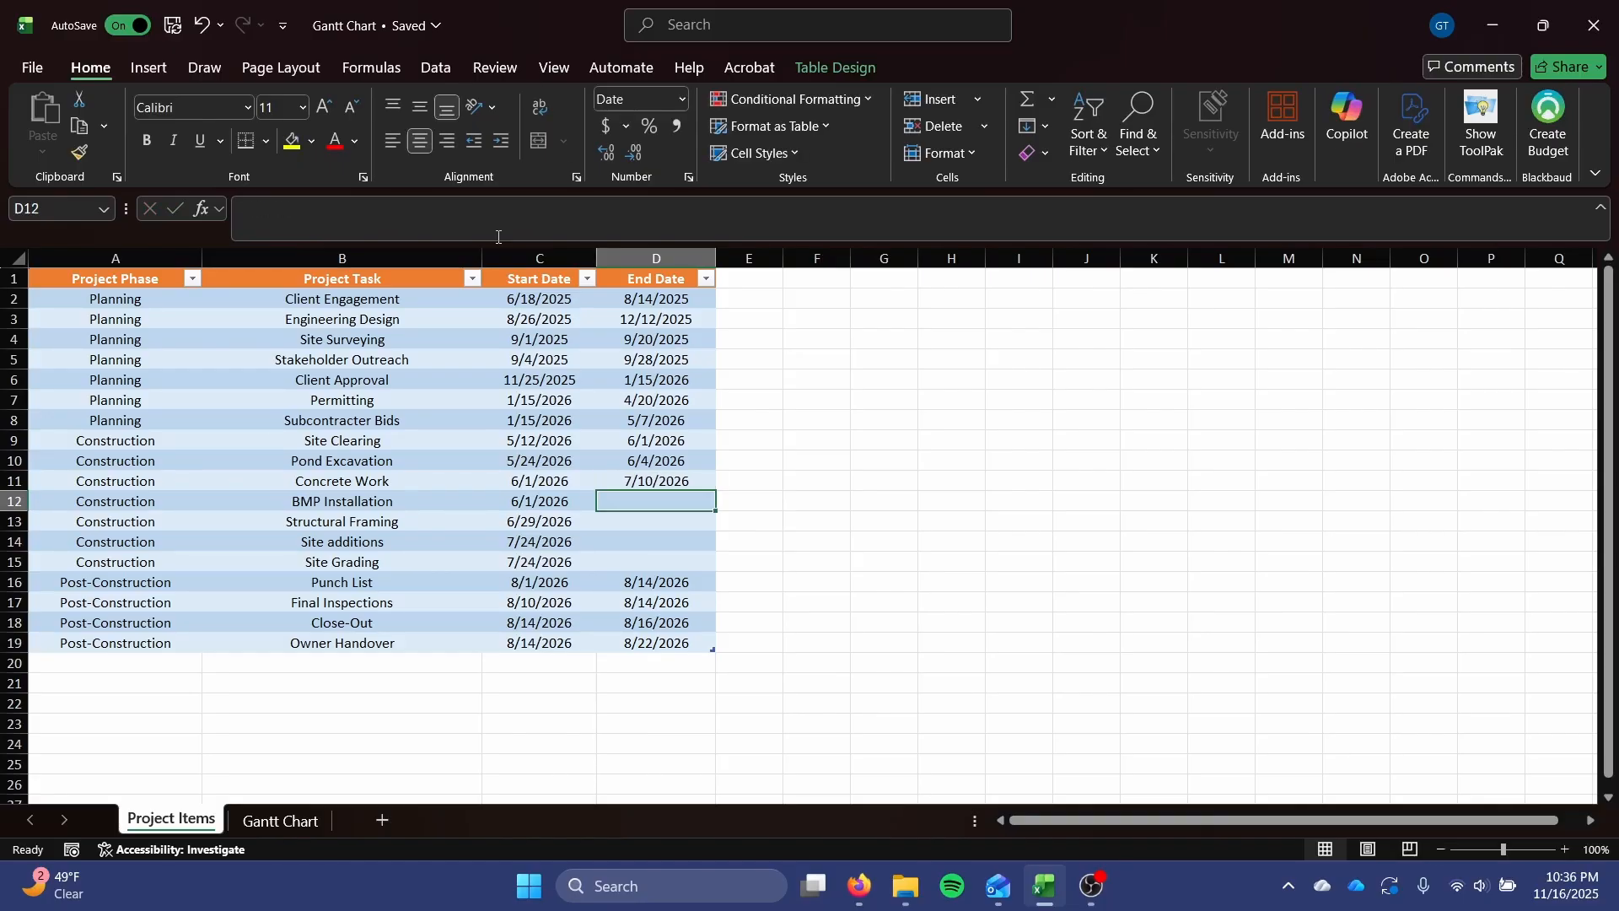
{"action": "type", "text": "7/28/26"}
{"action": "key", "text": "Return"}
{"action": "type", "text": "7/10/26"}
{"action": "key", "text": "Return"}
{"action": "type", "text": "8/10/26"}
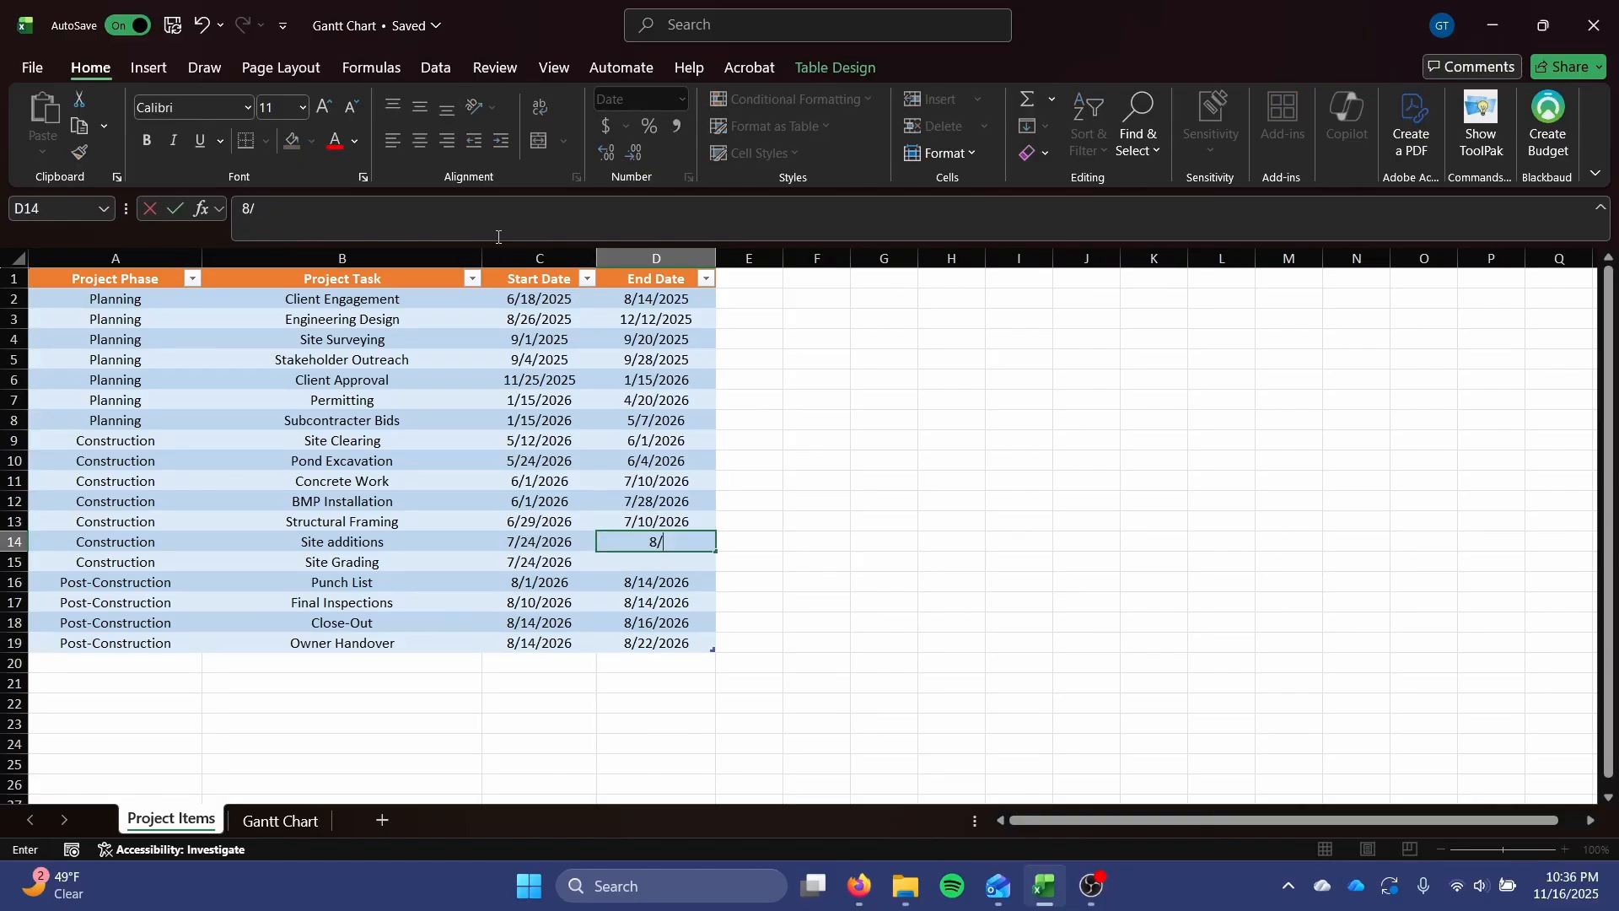
{"action": "key", "text": "Return"}
{"action": "type", "text": "8/14/26"}
{"action": "key", "text": "Return"}
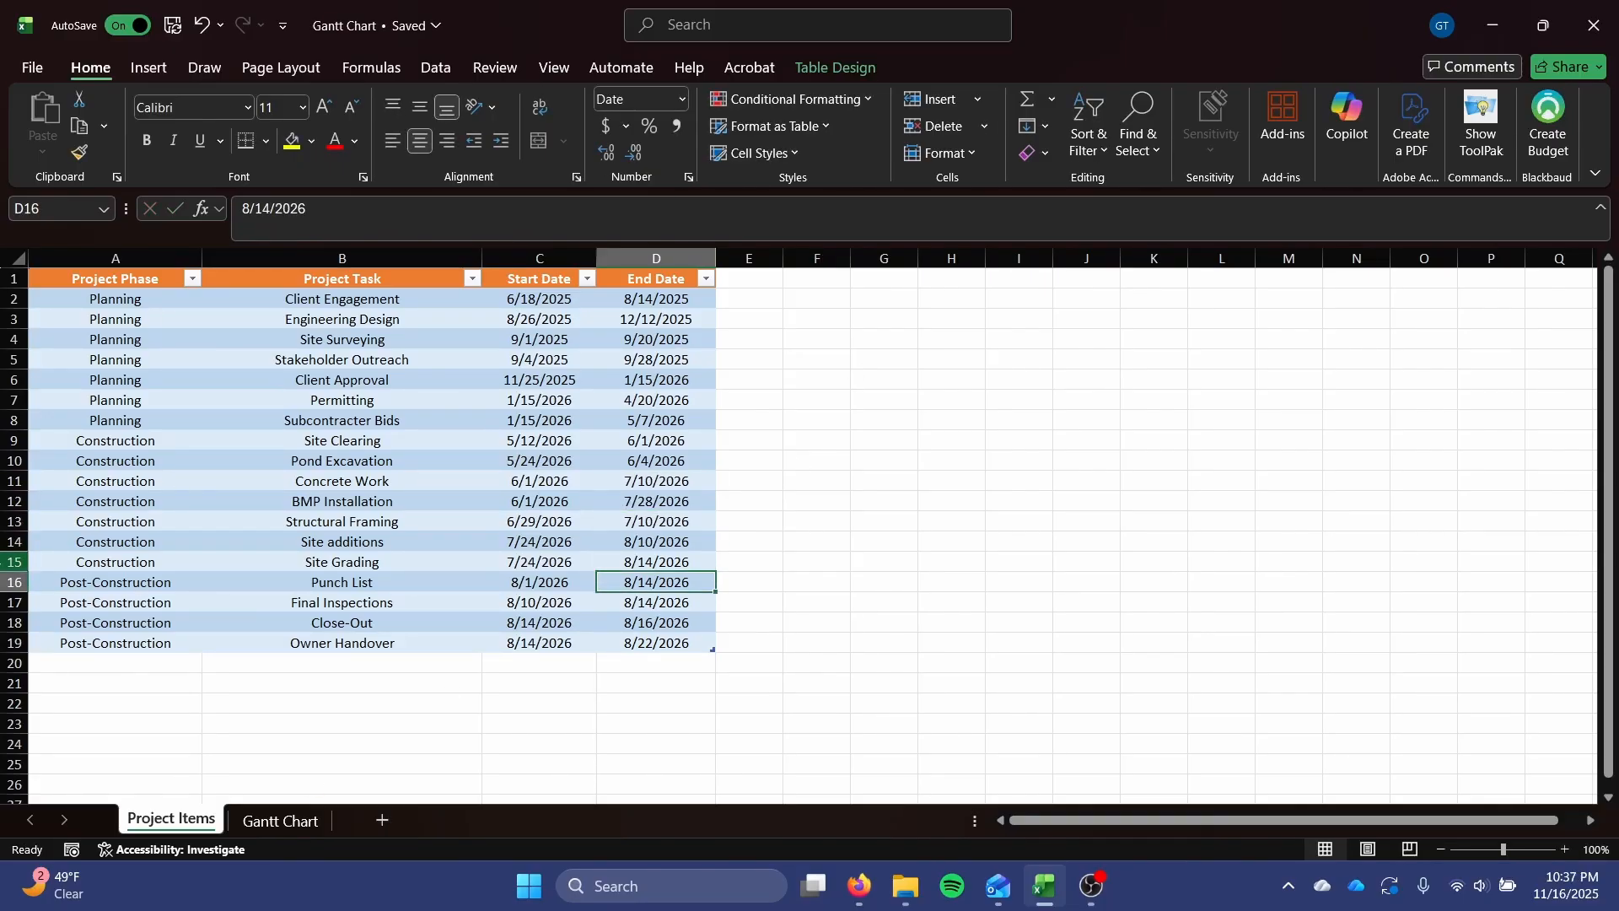
Review the filled table rows and the sort and filter options of the Project Phase column.
{"action": "left_click_drag", "start_coordinate": [160, 301], "coordinate": [681, 644]}
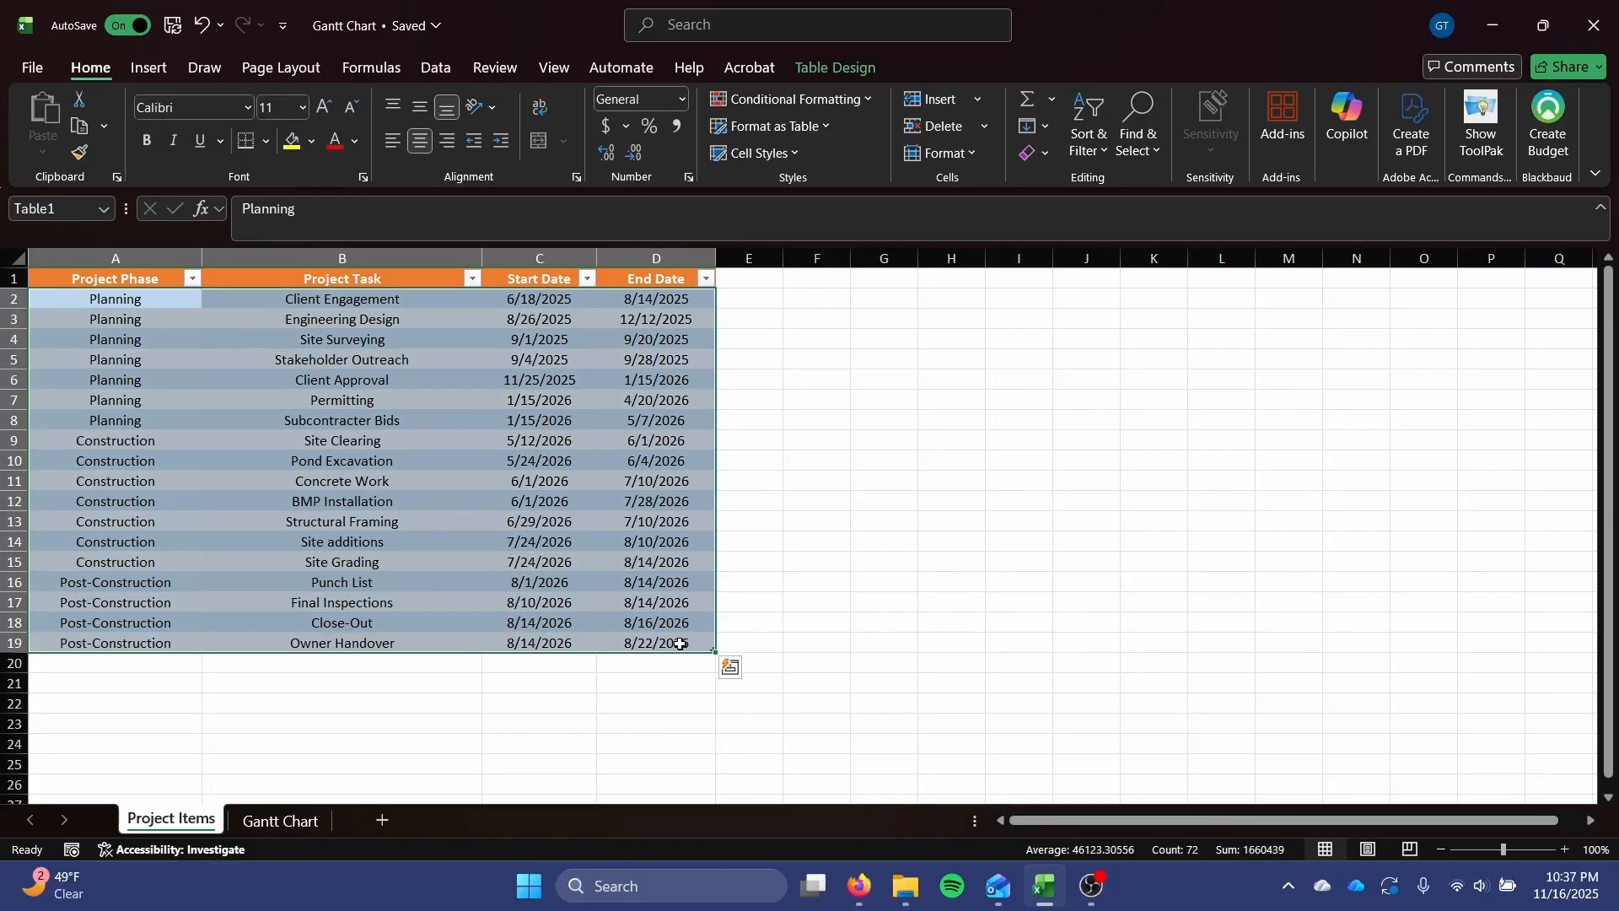
{"action": "left_click", "coordinate": [704, 477]}
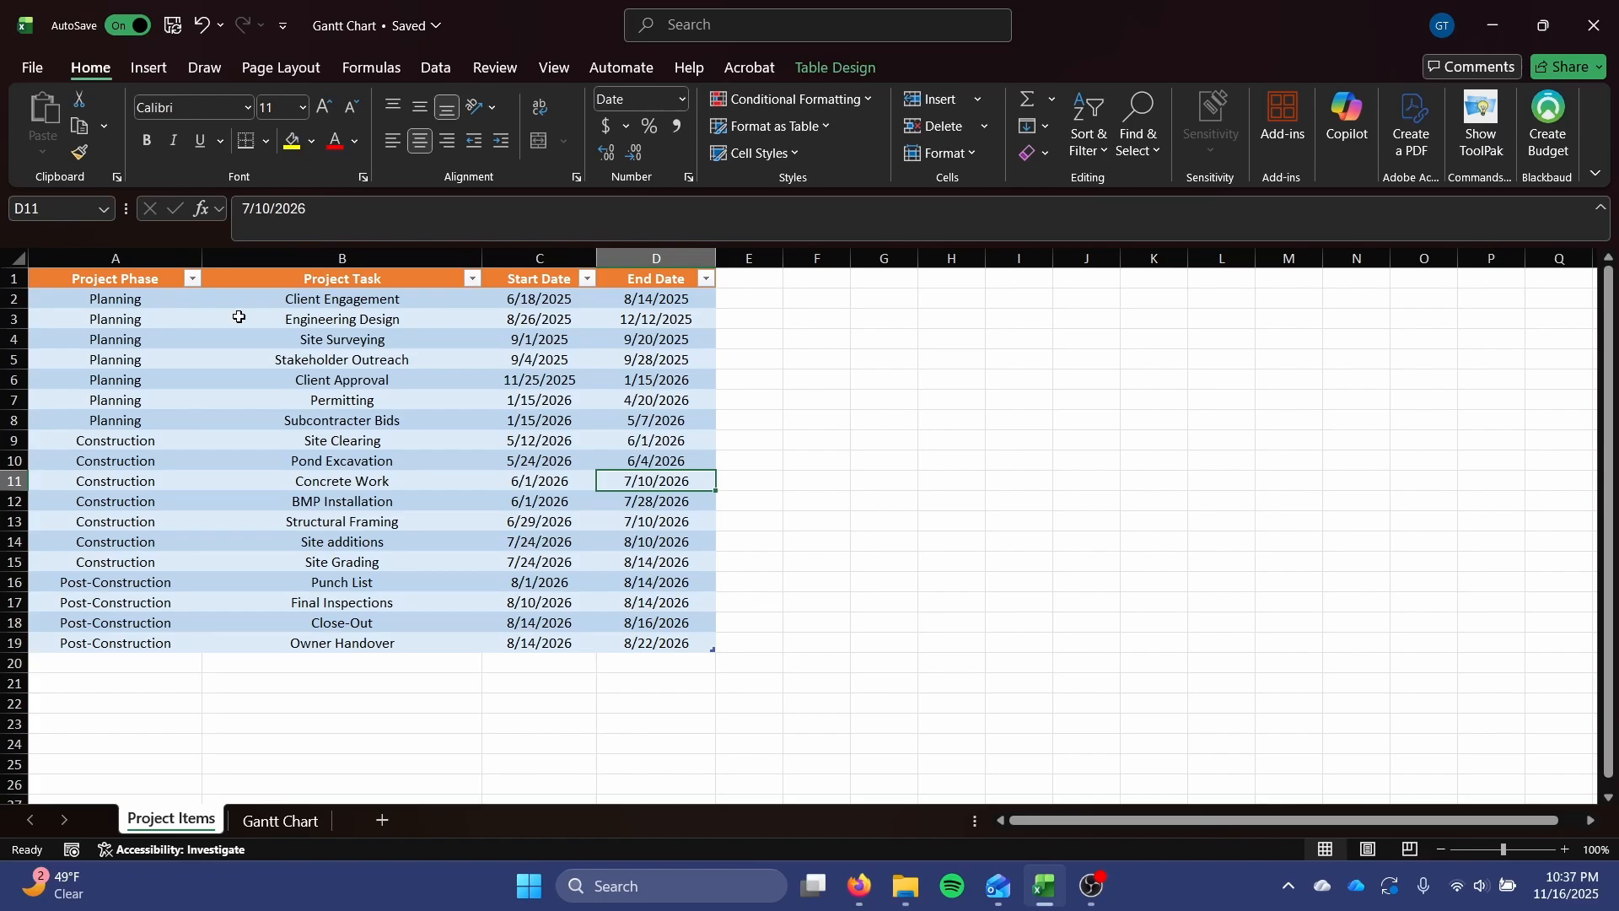
{"action": "left_click", "coordinate": [192, 279]}
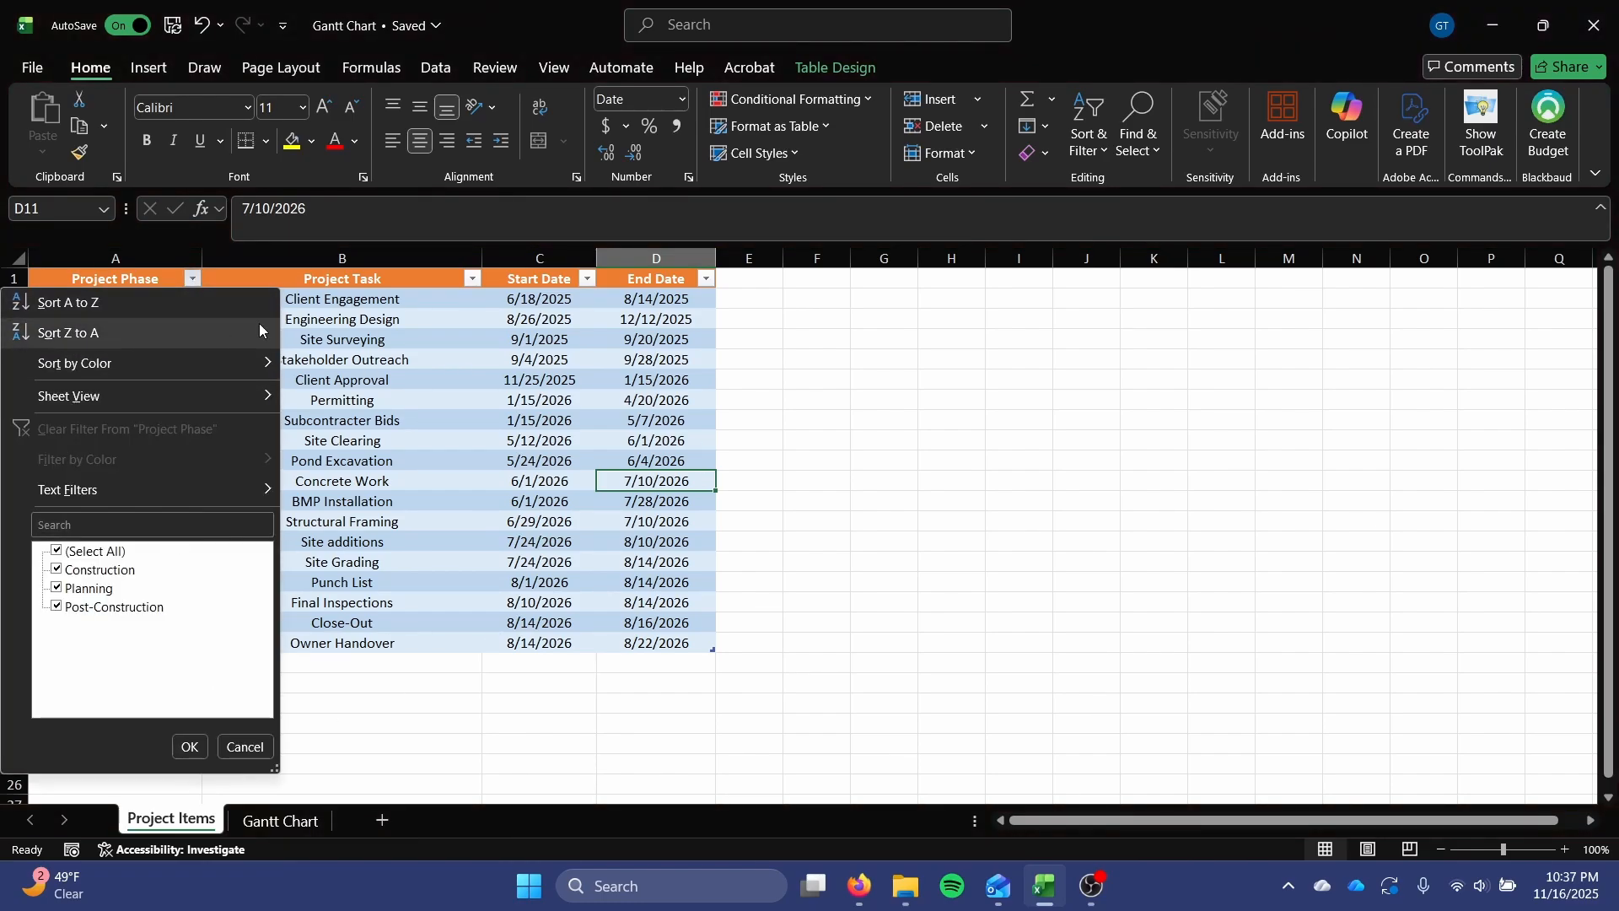
{"action": "left_click", "coordinate": [382, 379]}
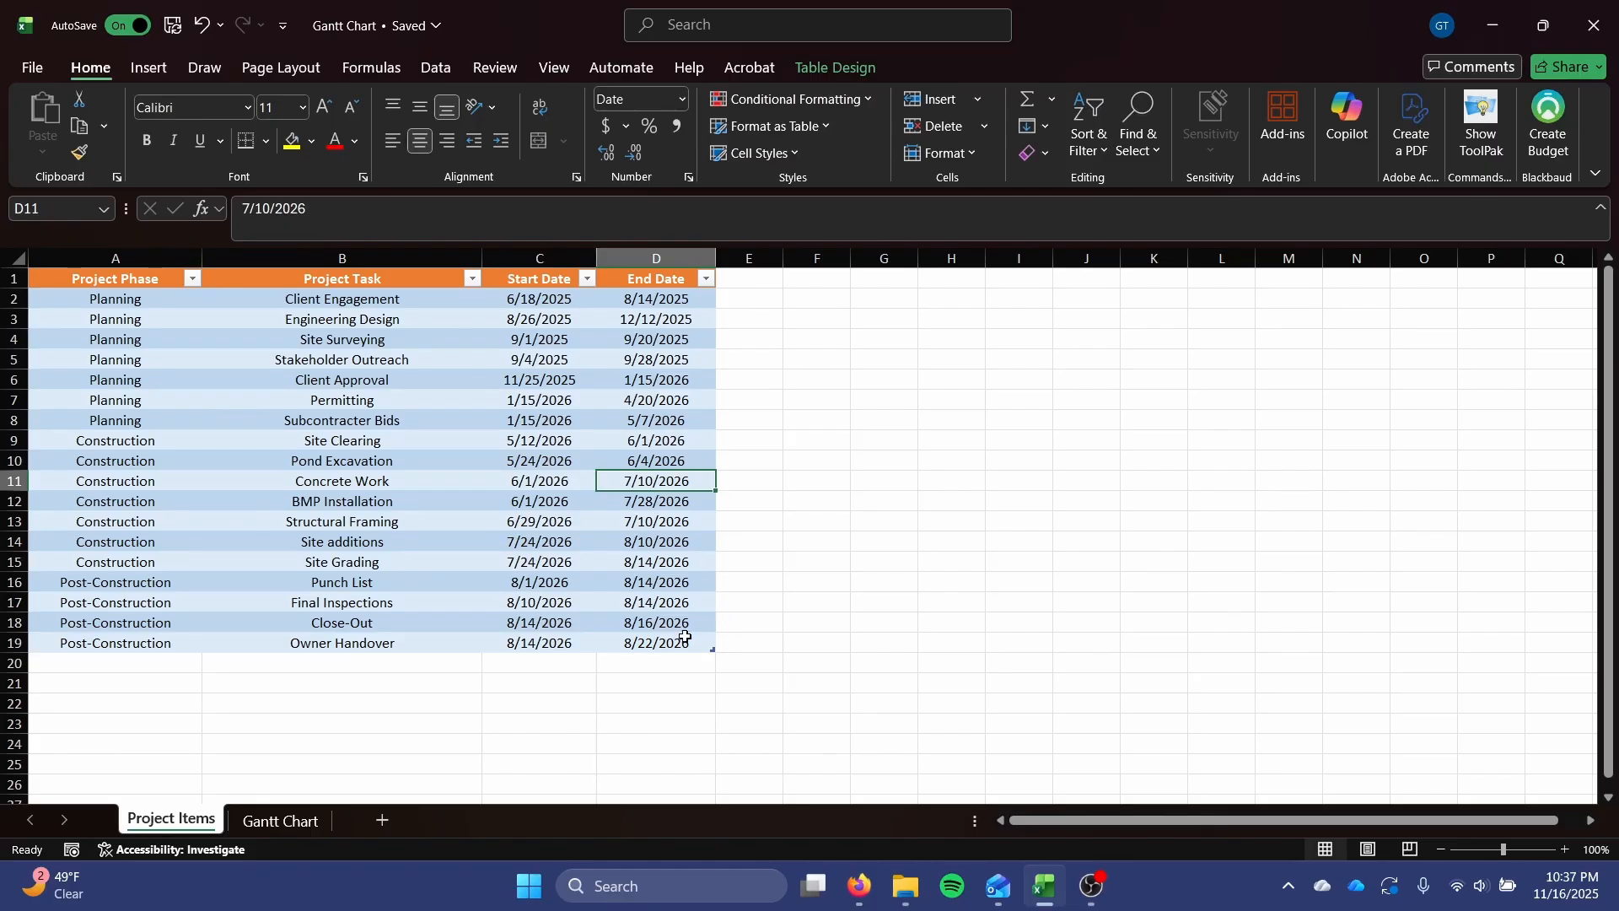
Start a custom sort of the table A1:D19 by Project Phase on cell values.
{"action": "left_click_drag", "start_coordinate": [685, 638], "coordinate": [119, 272]}
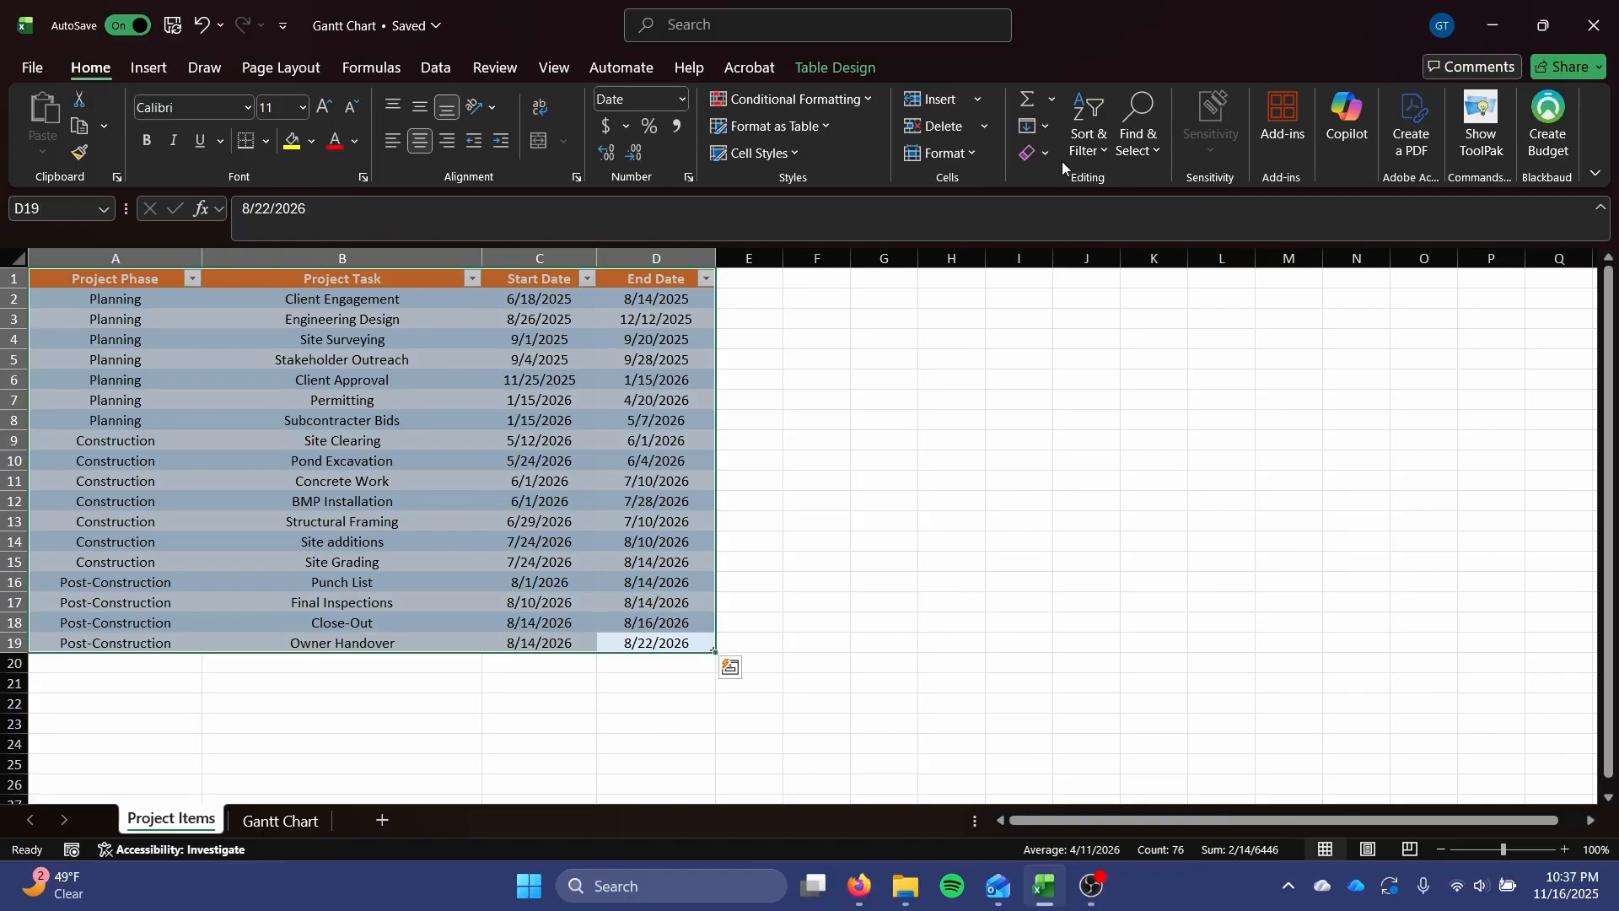
{"action": "left_click", "coordinate": [1090, 148]}
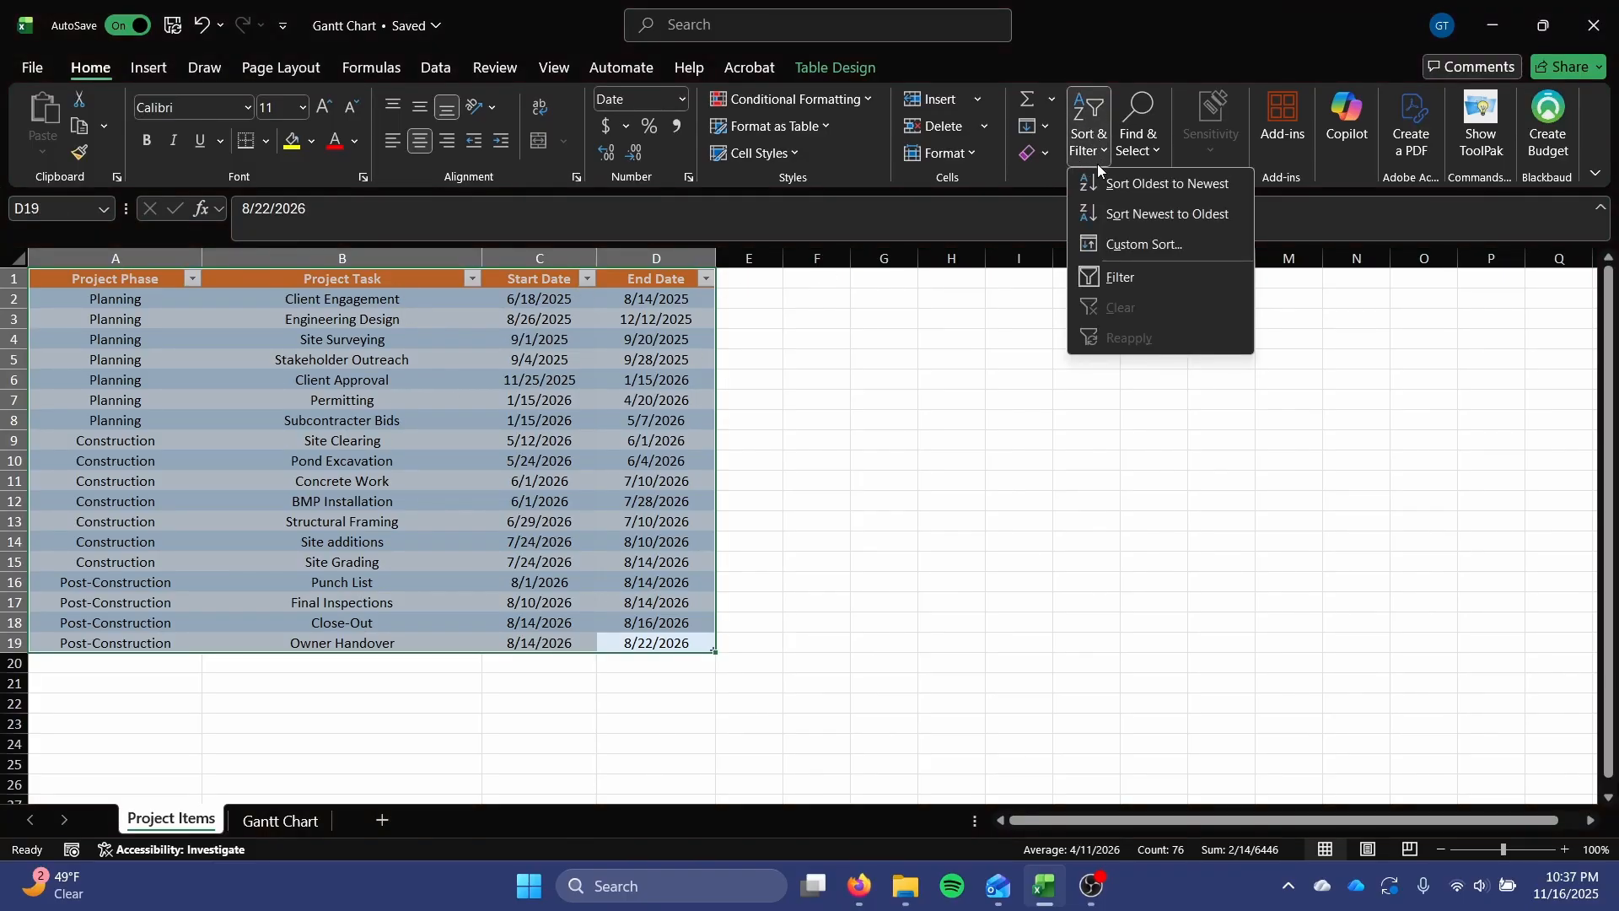
{"action": "left_click", "coordinate": [1144, 244]}
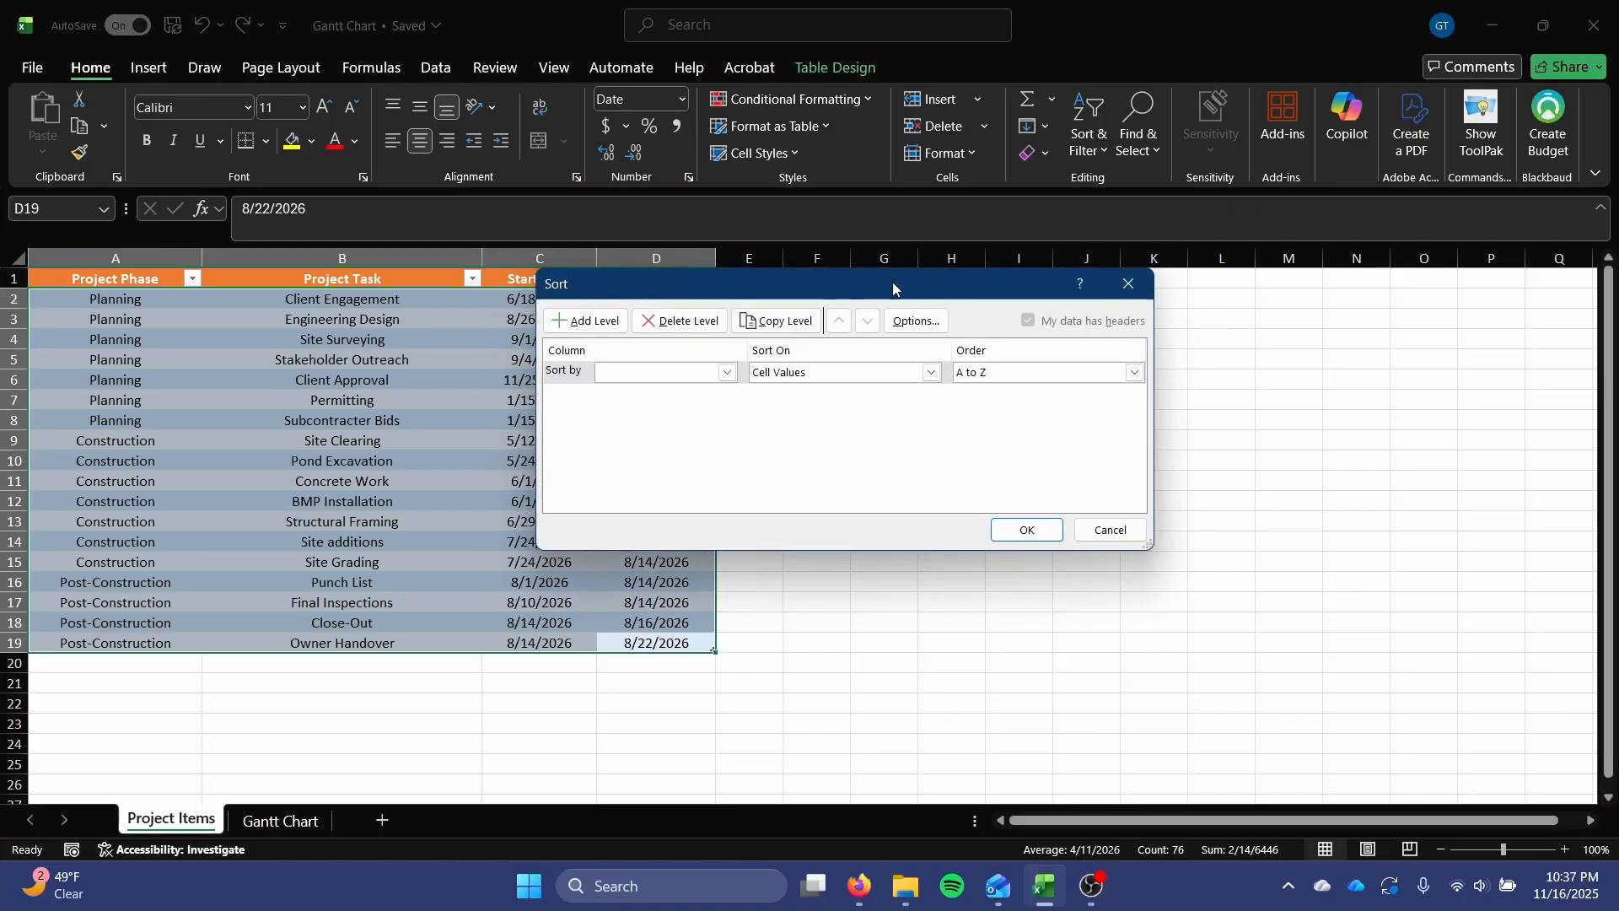
{"action": "left_click_drag", "start_coordinate": [867, 280], "coordinate": [901, 265]}
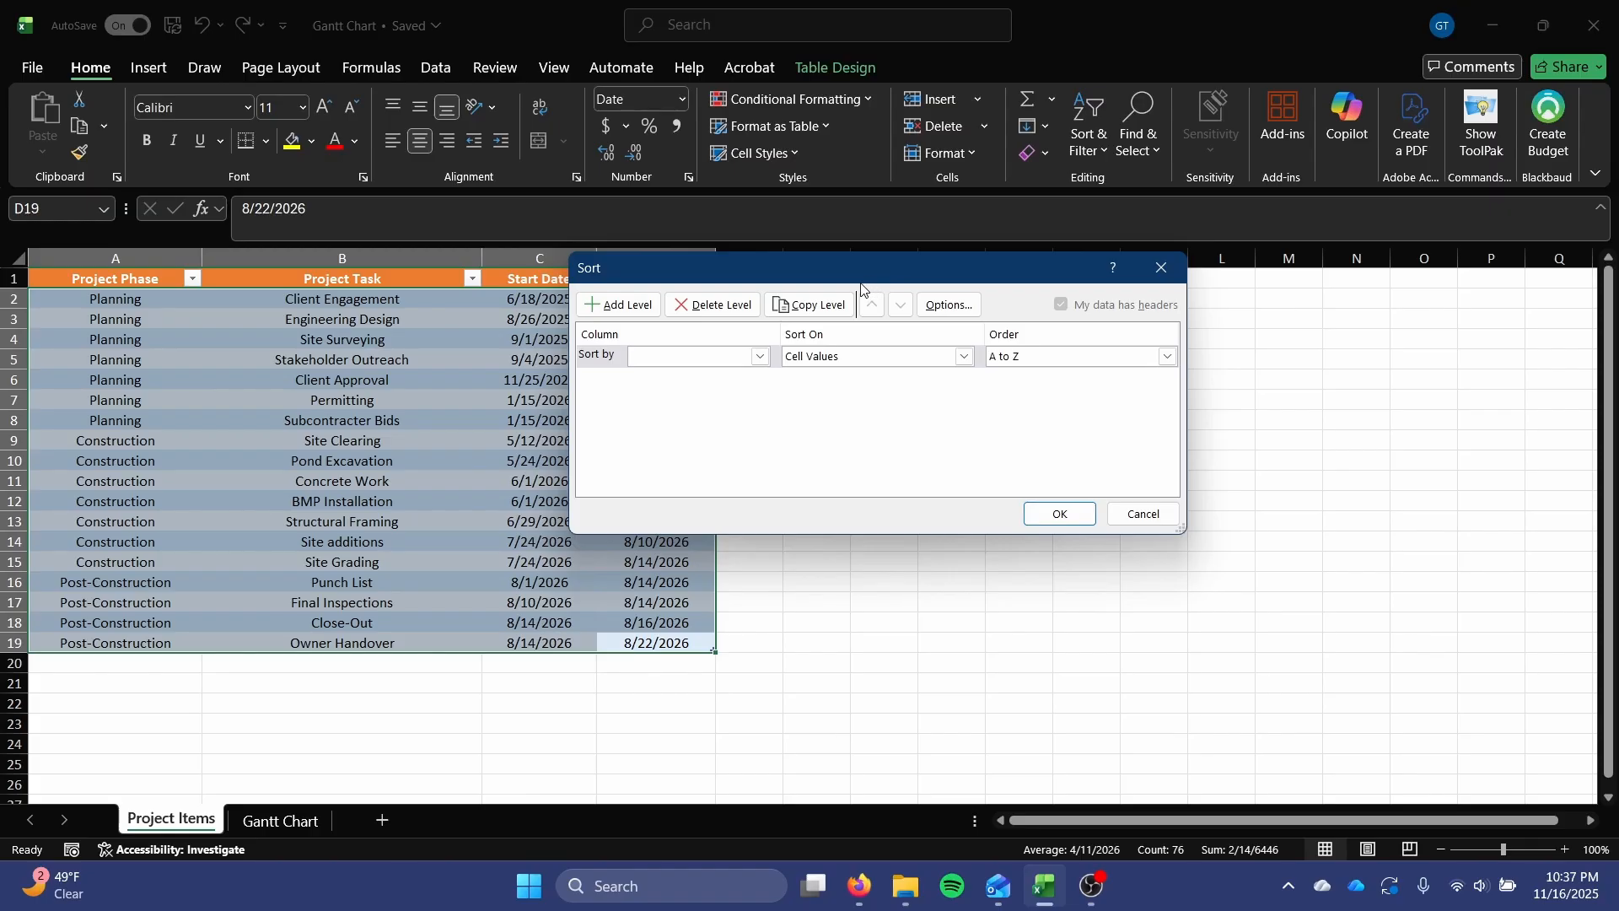
{"action": "left_click_drag", "start_coordinate": [778, 280], "coordinate": [880, 282]}
{"action": "left_click", "coordinate": [860, 358]}
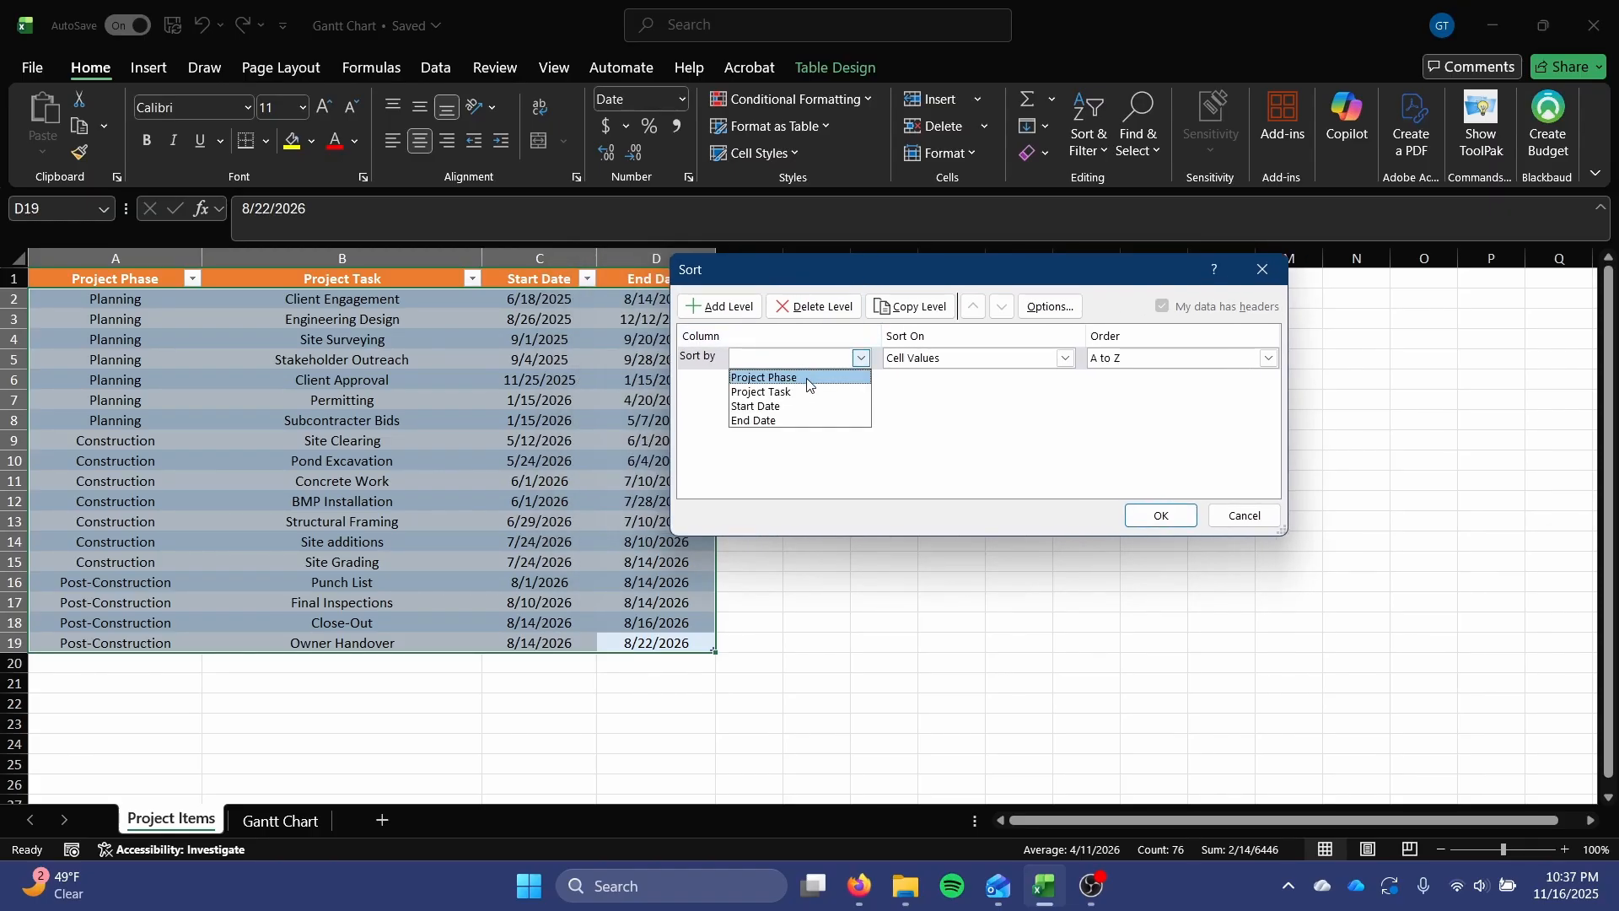
{"action": "left_click", "coordinate": [807, 379]}
{"action": "left_click", "coordinate": [1066, 358]}
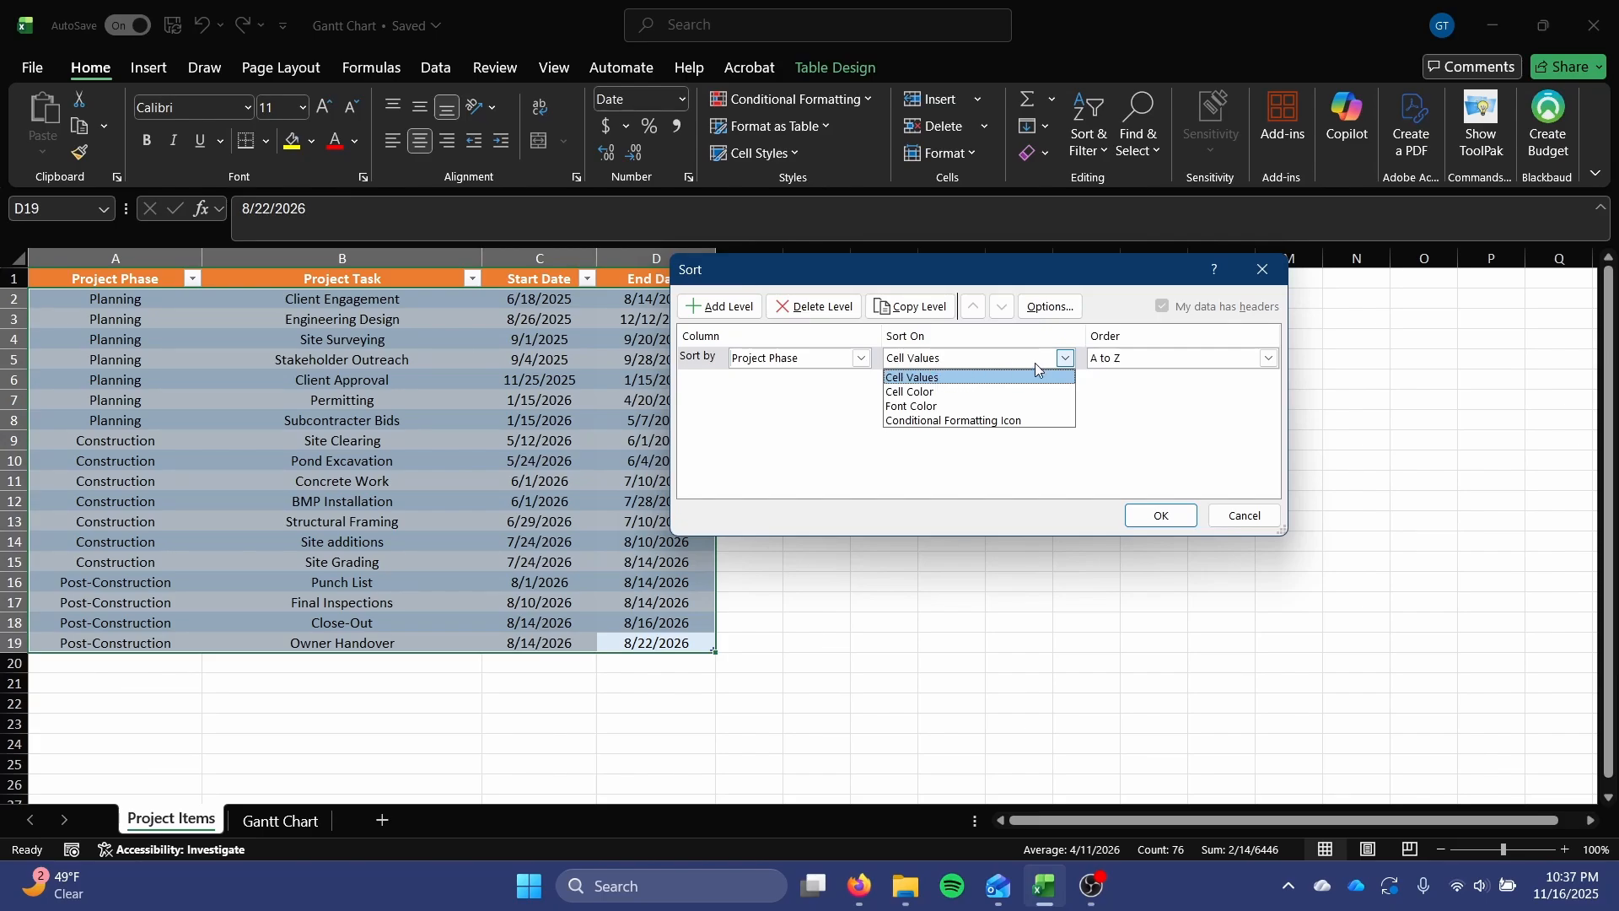
{"action": "left_click", "coordinate": [978, 378]}
Set the Project Phase sort order to a new custom list: Planning, Construction, Post-Construction.
{"action": "left_click", "coordinate": [1112, 361]}
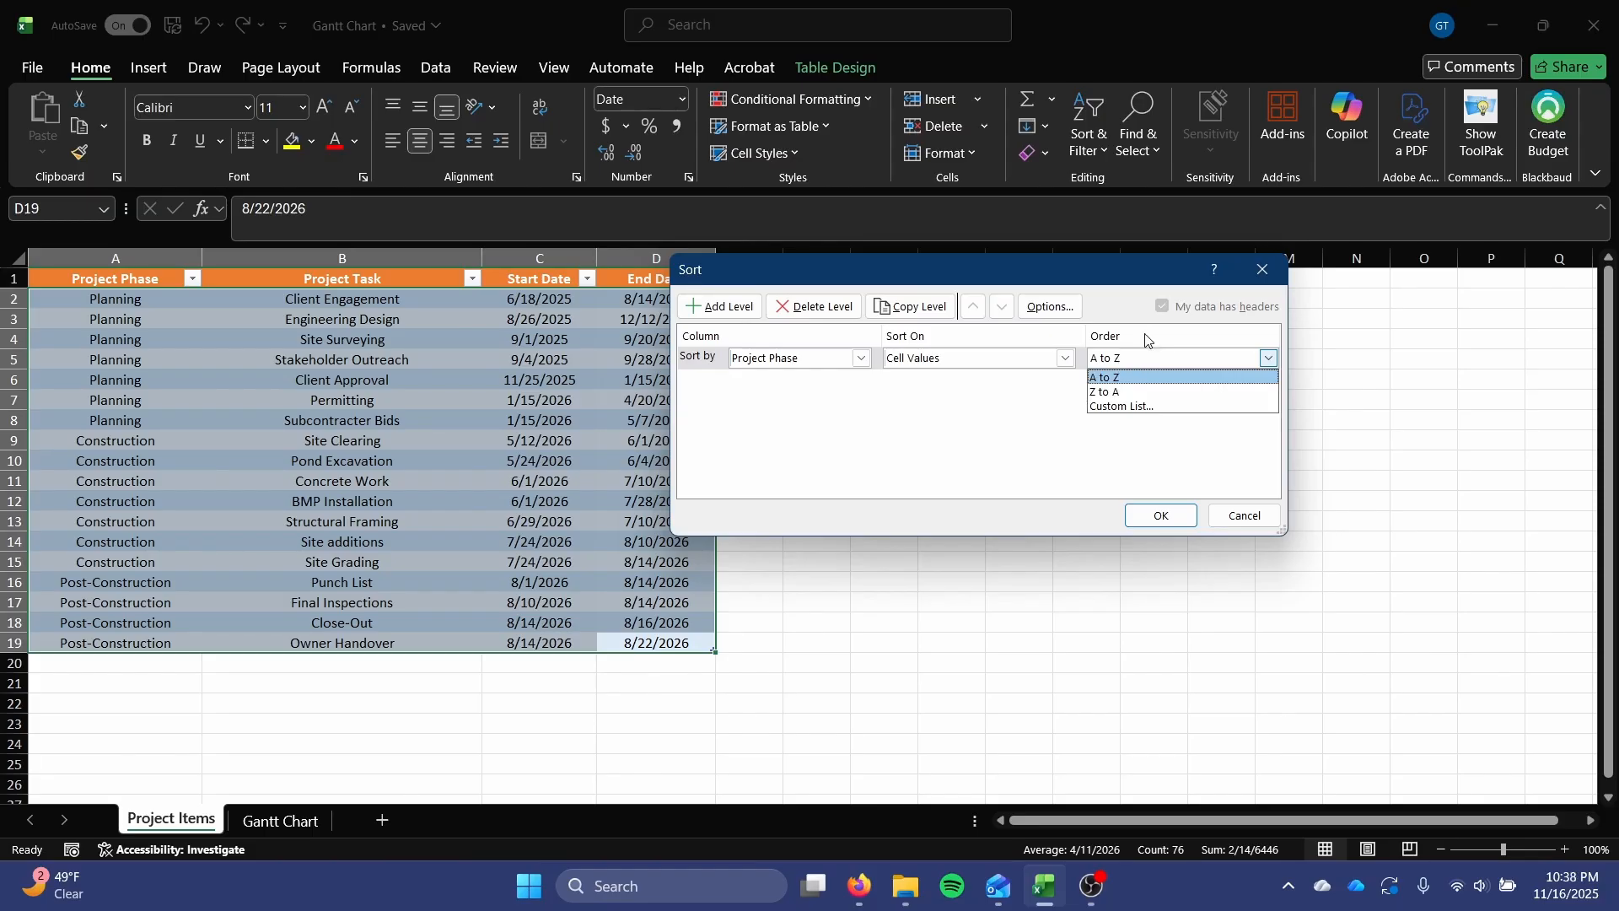
{"action": "left_click", "coordinate": [1109, 408]}
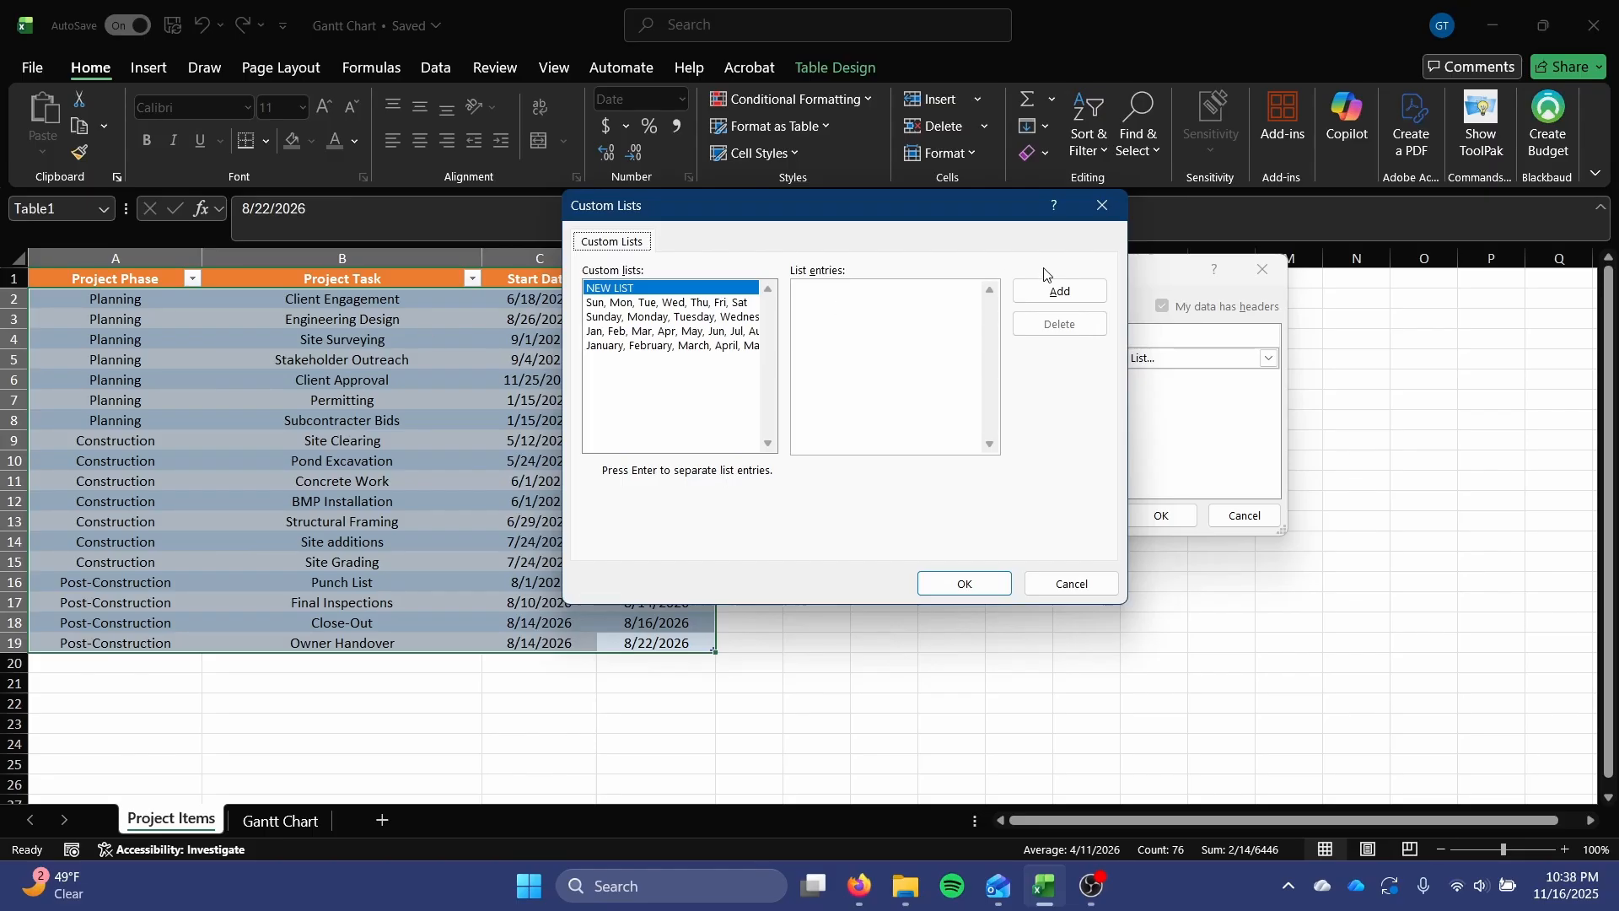
{"action": "left_click", "coordinate": [1065, 291]}
{"action": "type", "text": "Planning, Construction, Post-Cons"}
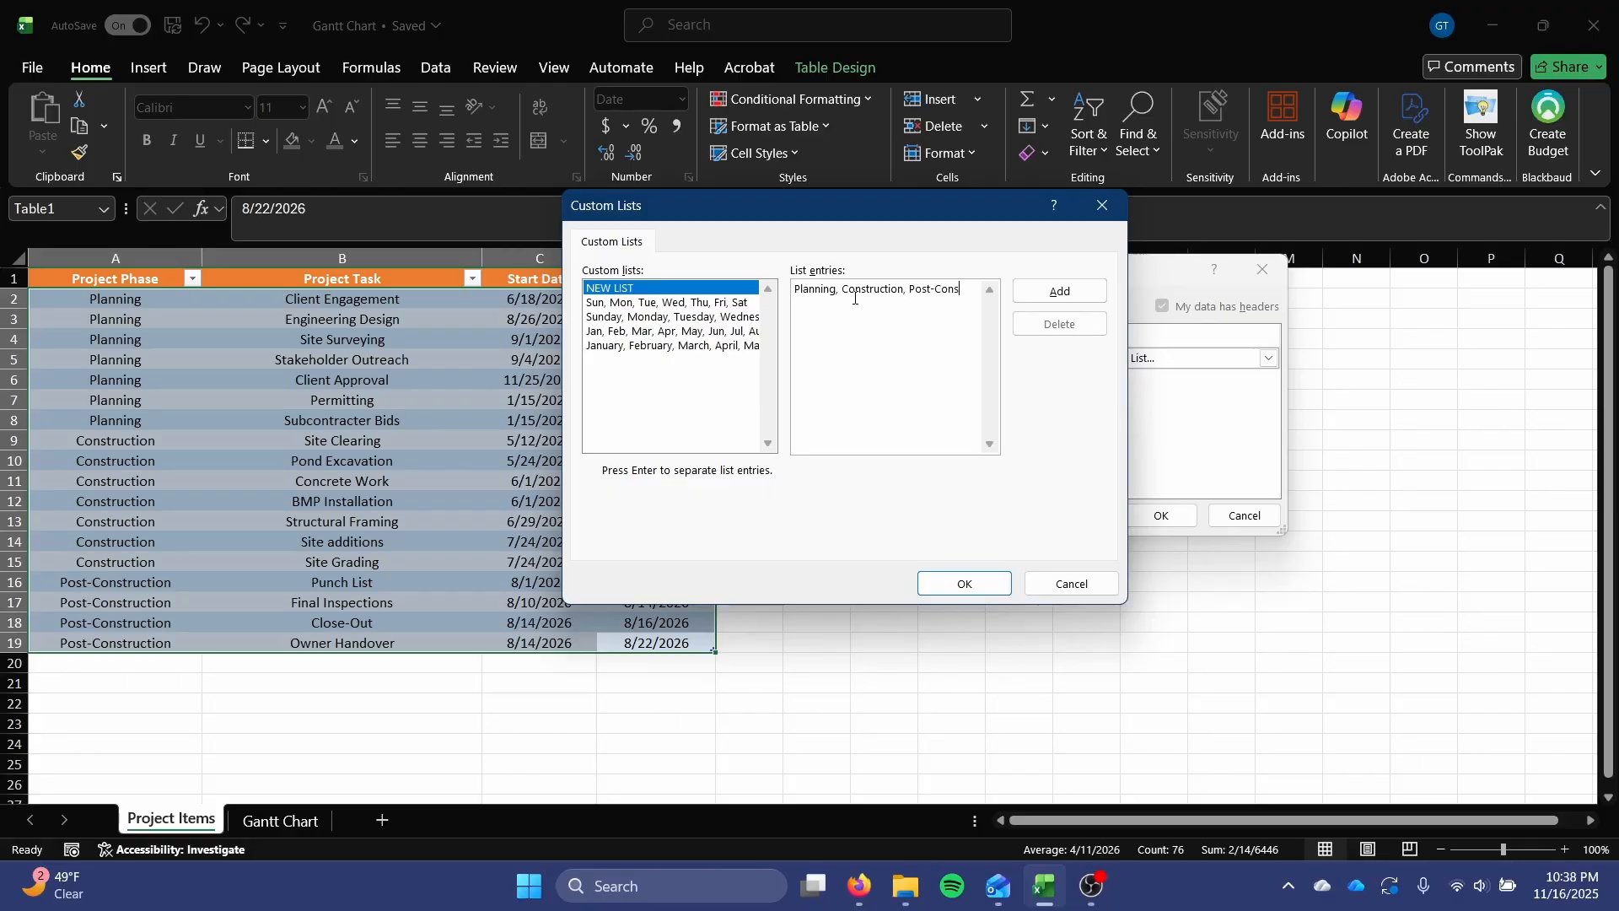
{"action": "type", "text": "truction"}
{"action": "left_click", "coordinate": [947, 585]}
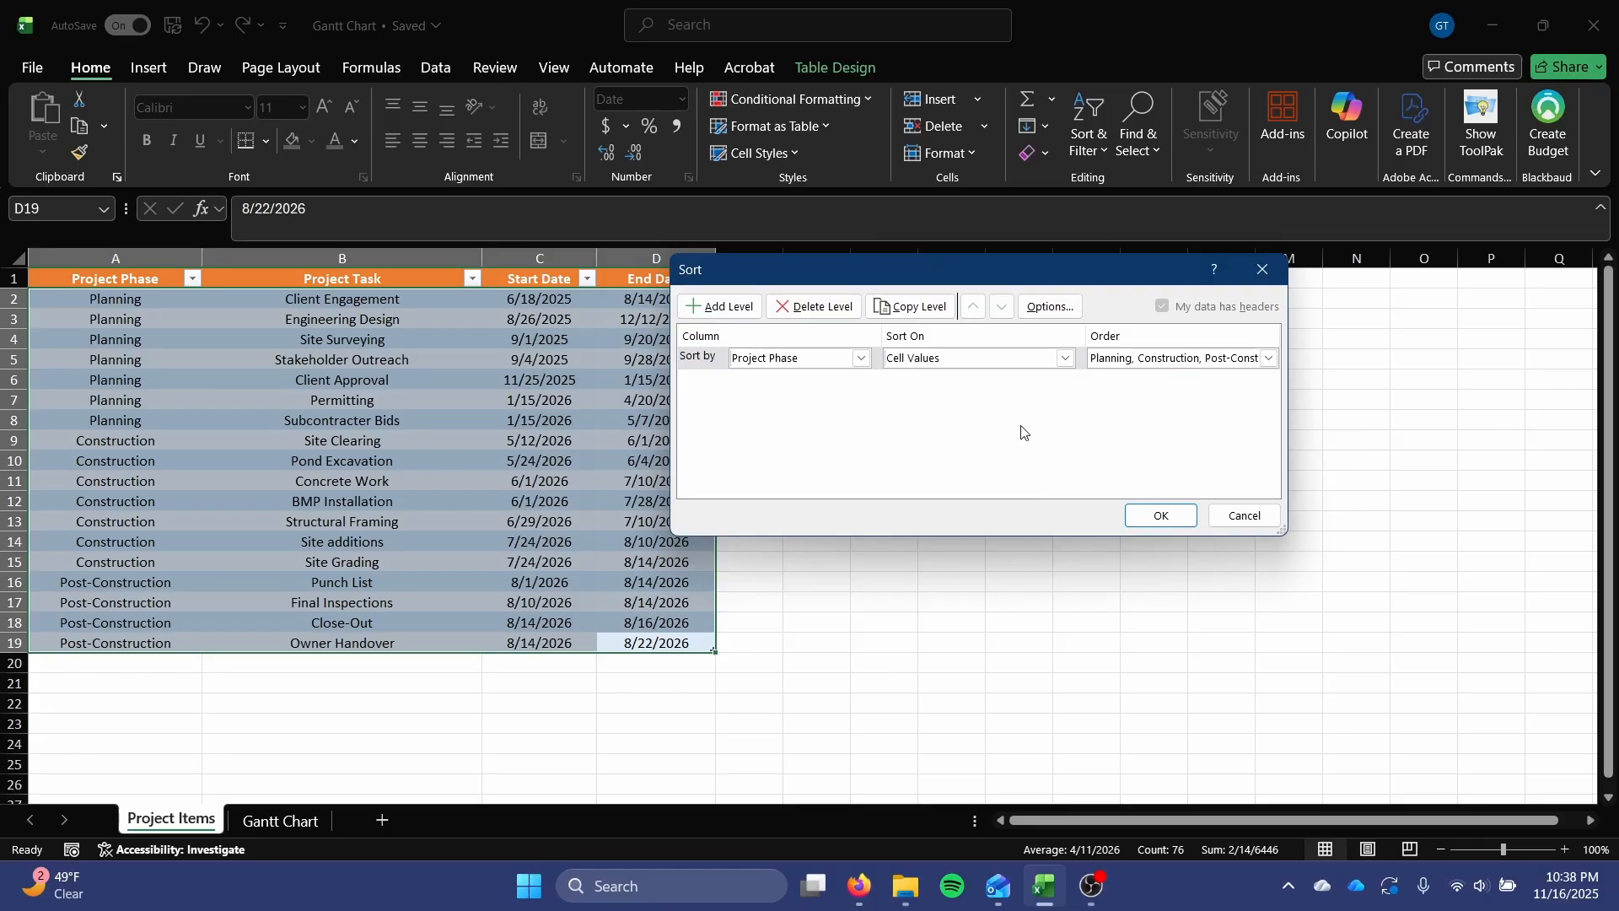
Add a second sort level by Start Date on cell values, oldest to newest, and apply the sort.
{"action": "left_click", "coordinate": [688, 307]}
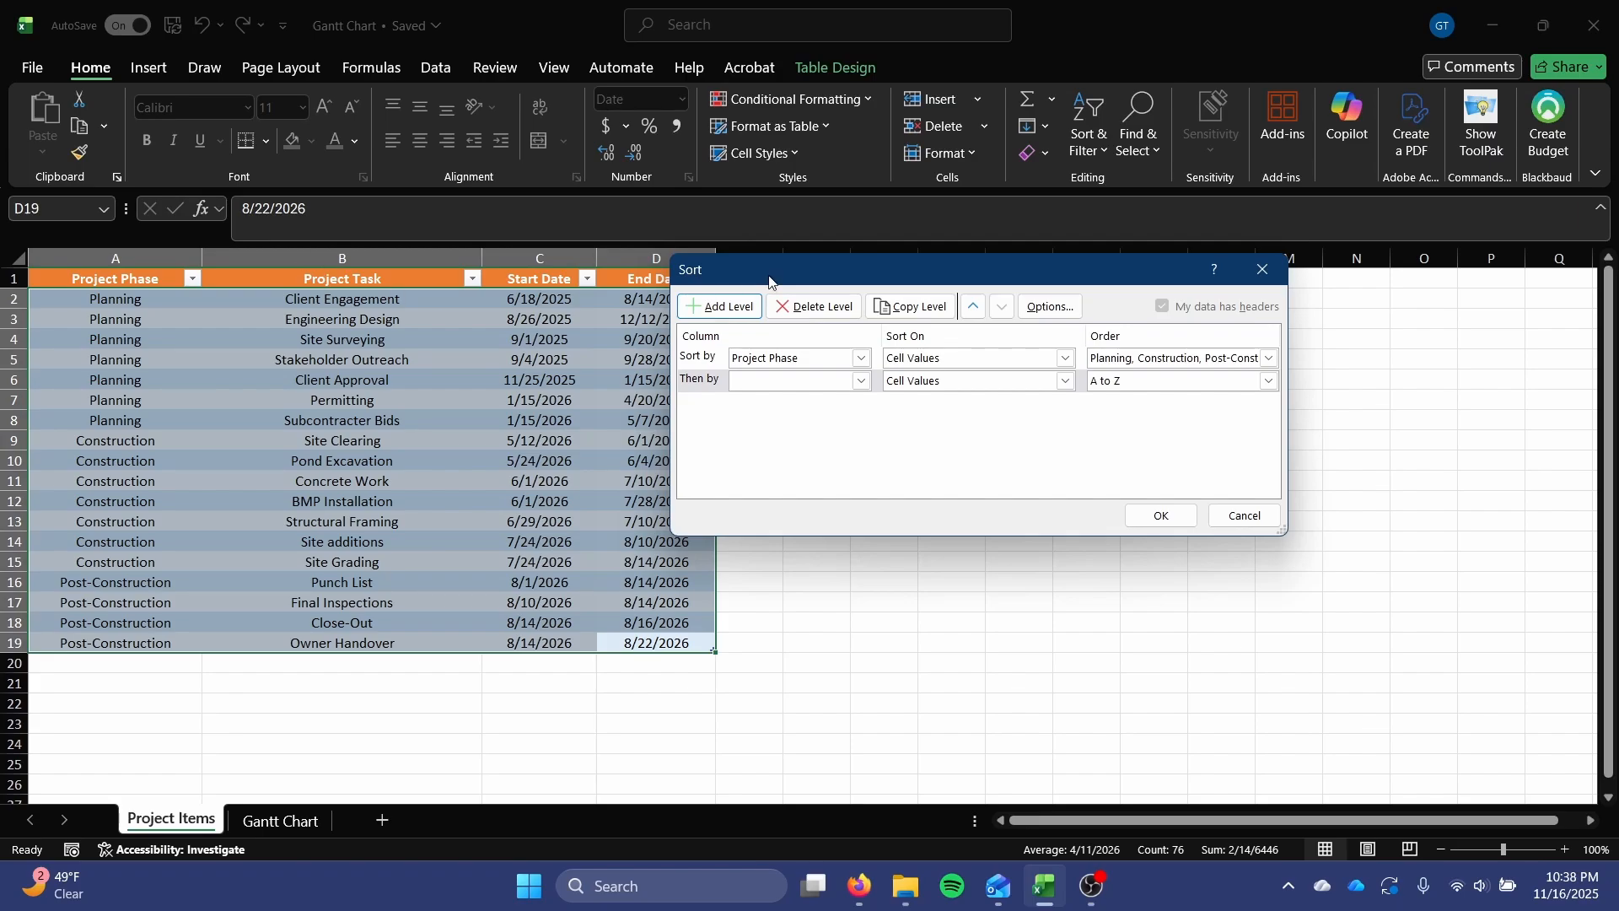
{"action": "left_click_drag", "start_coordinate": [768, 276], "coordinate": [924, 272]}
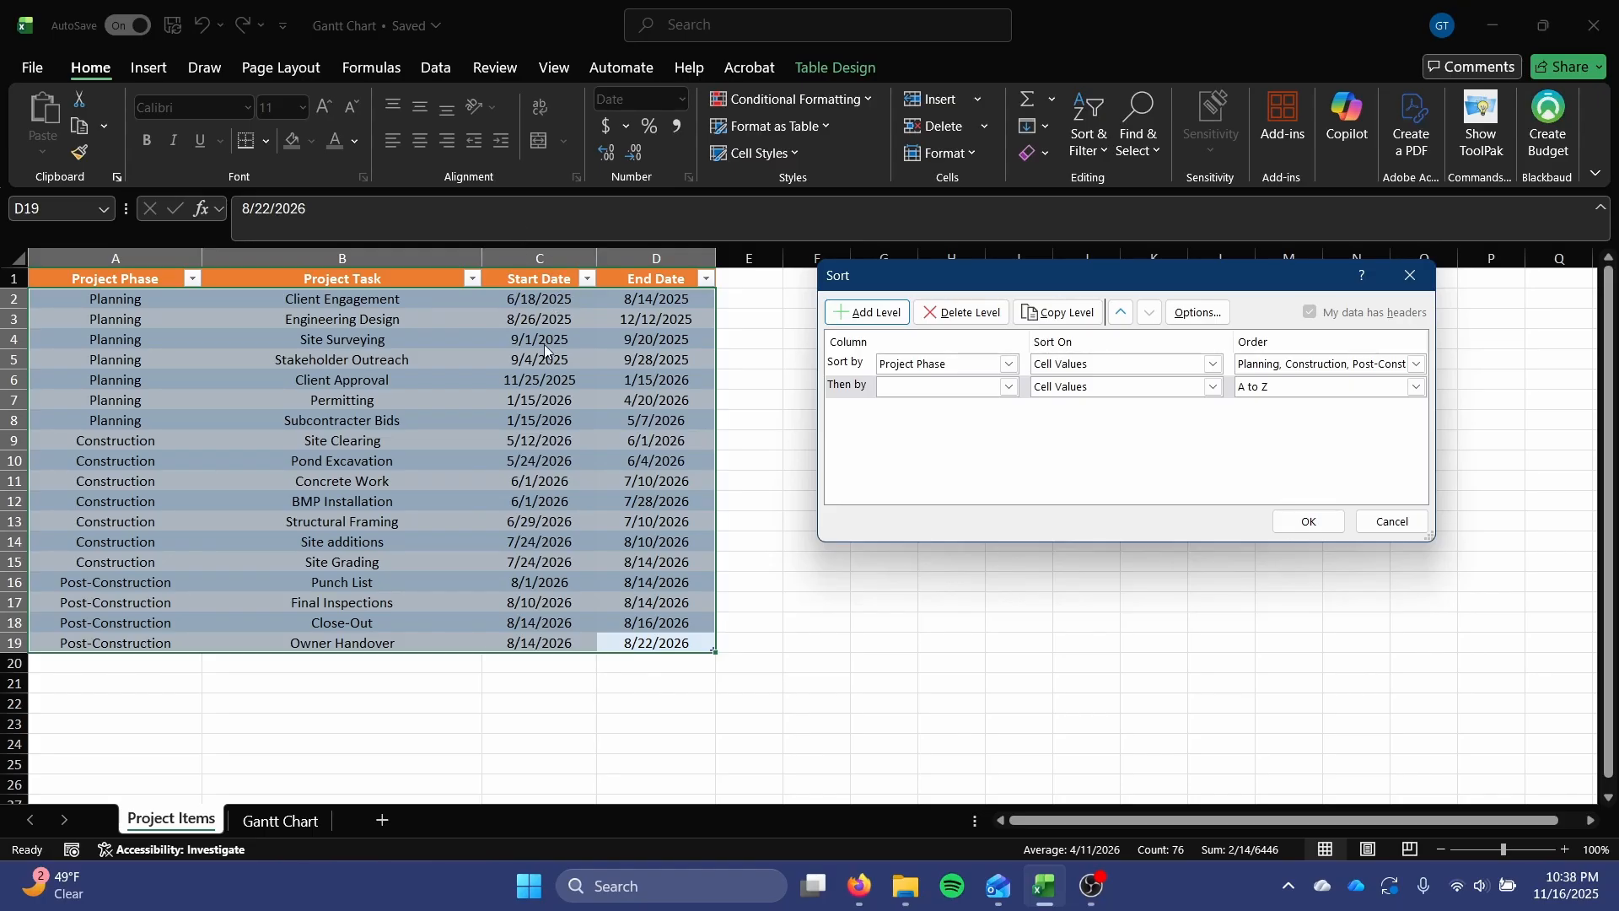
{"action": "left_click", "coordinate": [1008, 387]}
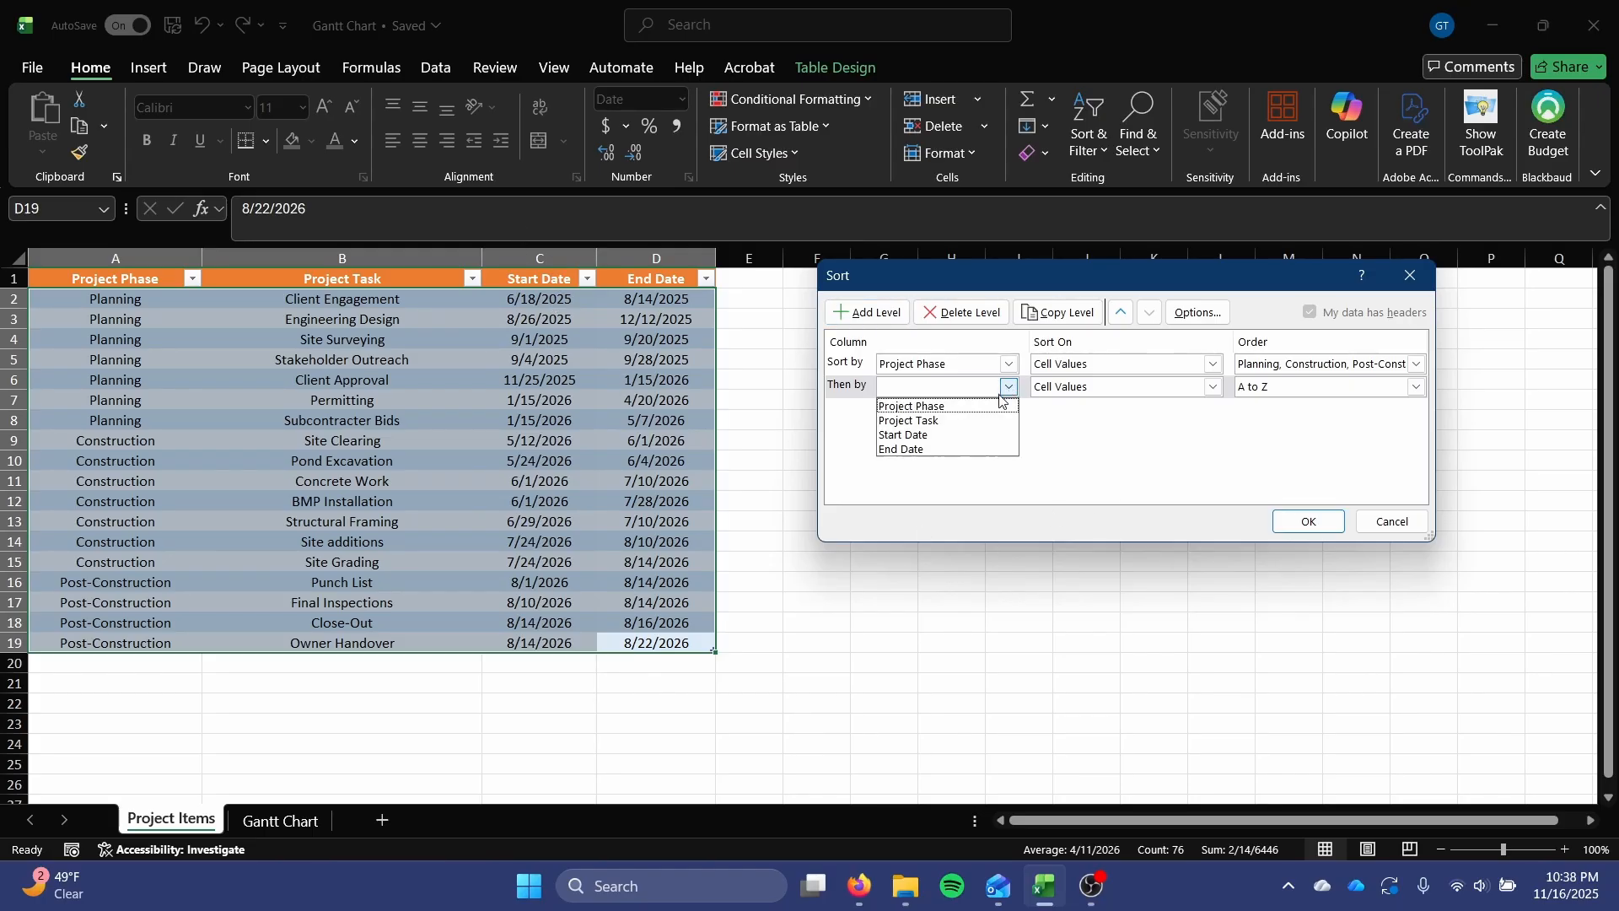
{"action": "left_click", "coordinate": [959, 435]}
{"action": "left_click", "coordinate": [1417, 387]}
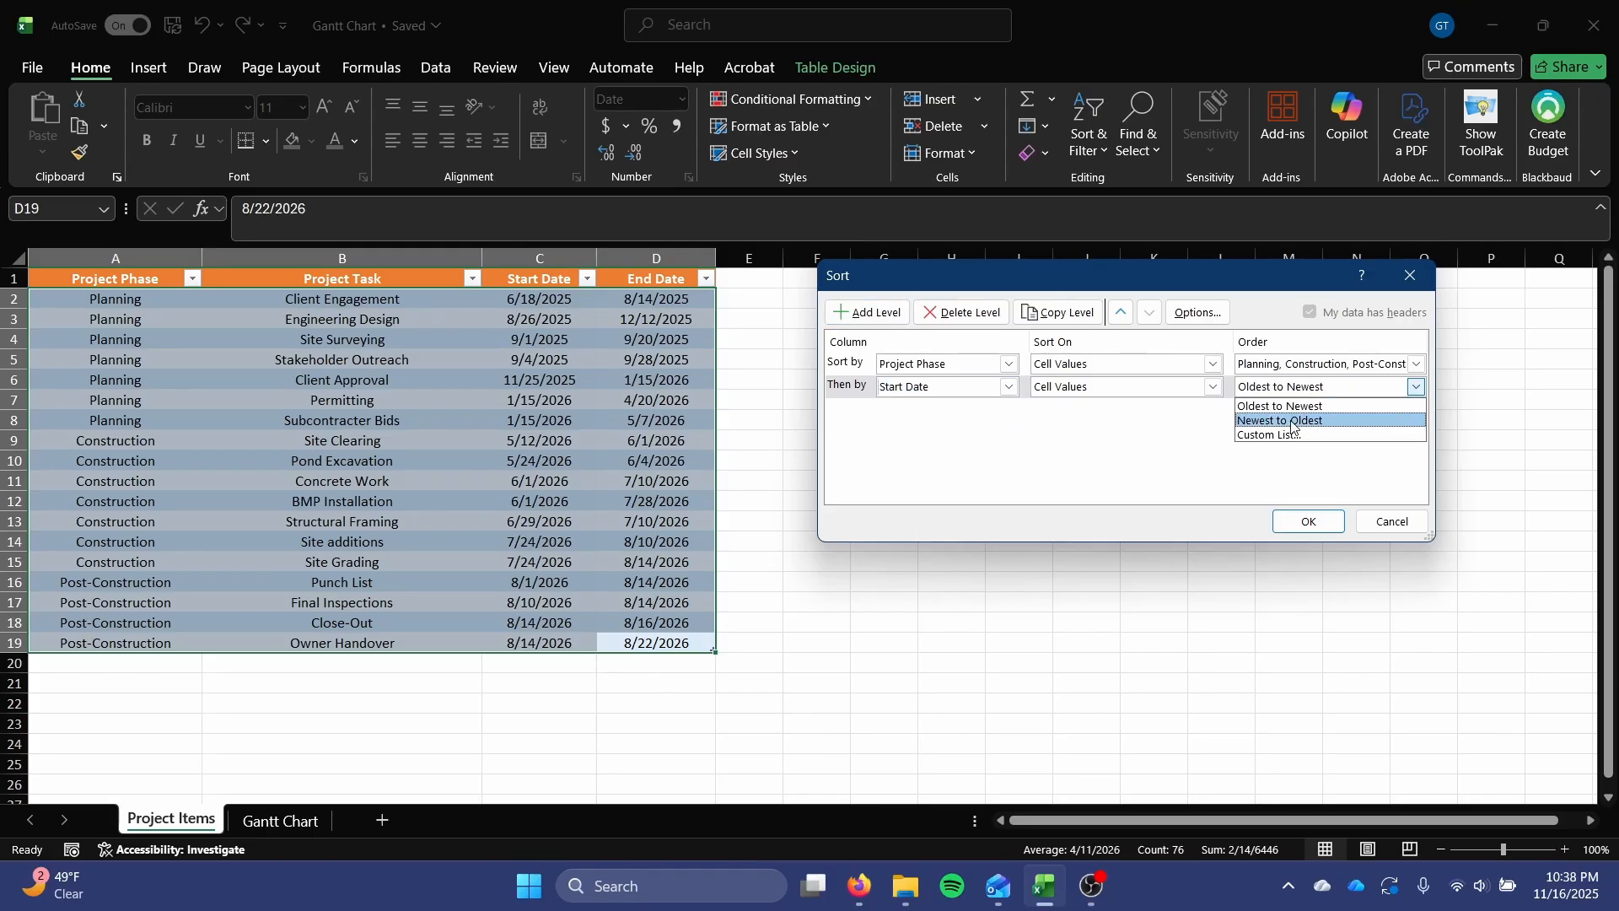
{"action": "left_click", "coordinate": [1293, 407]}
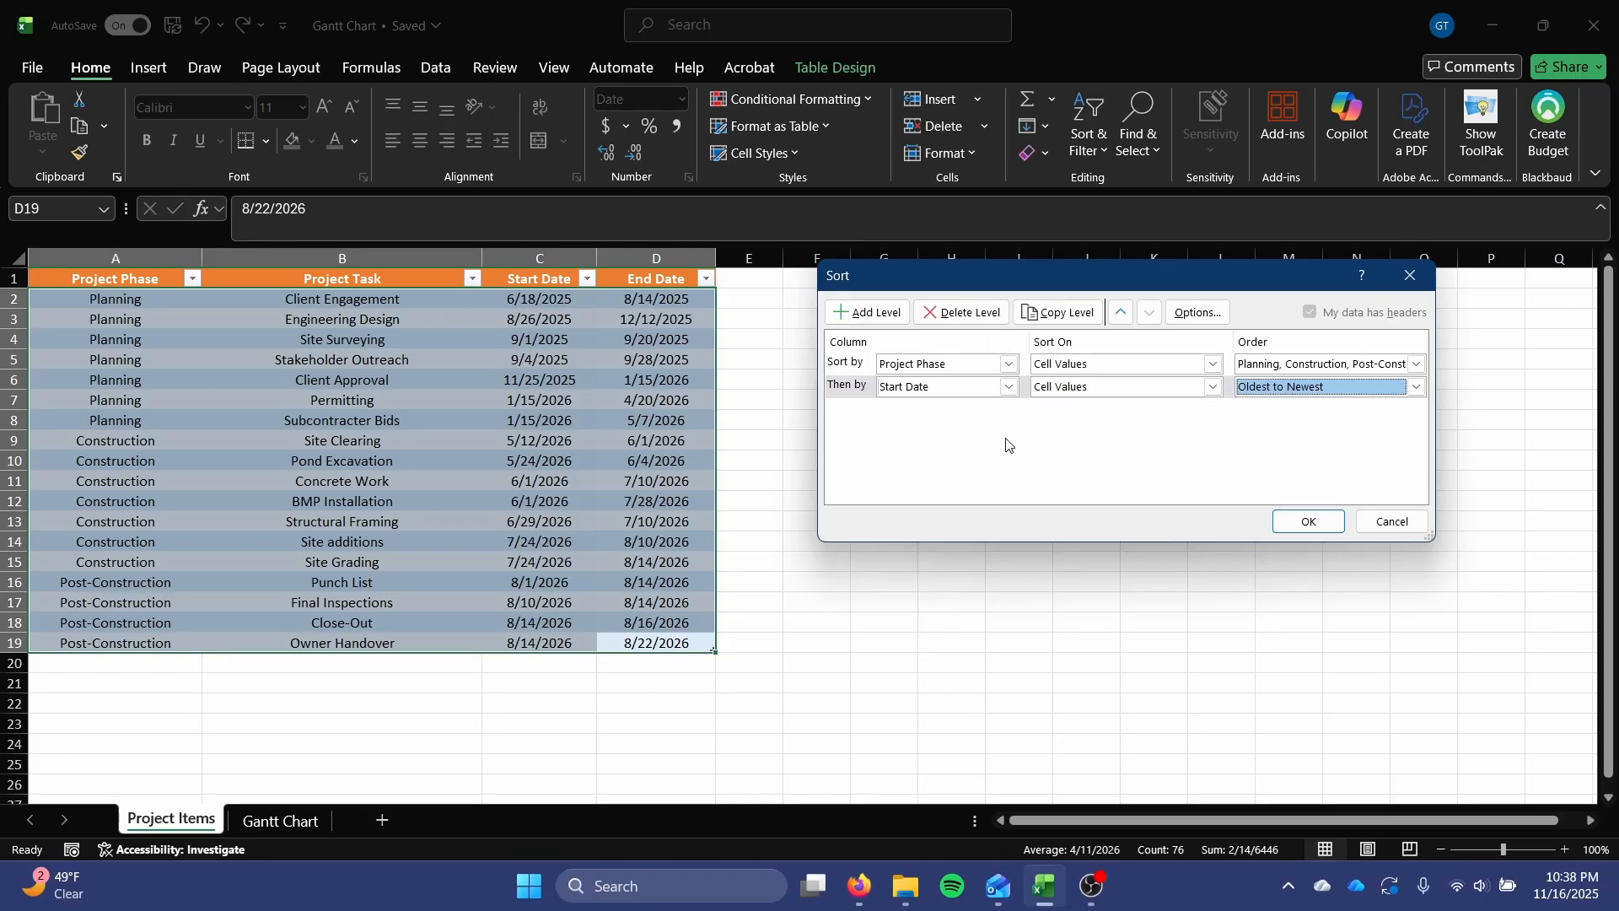
{"action": "left_click", "coordinate": [1275, 516]}
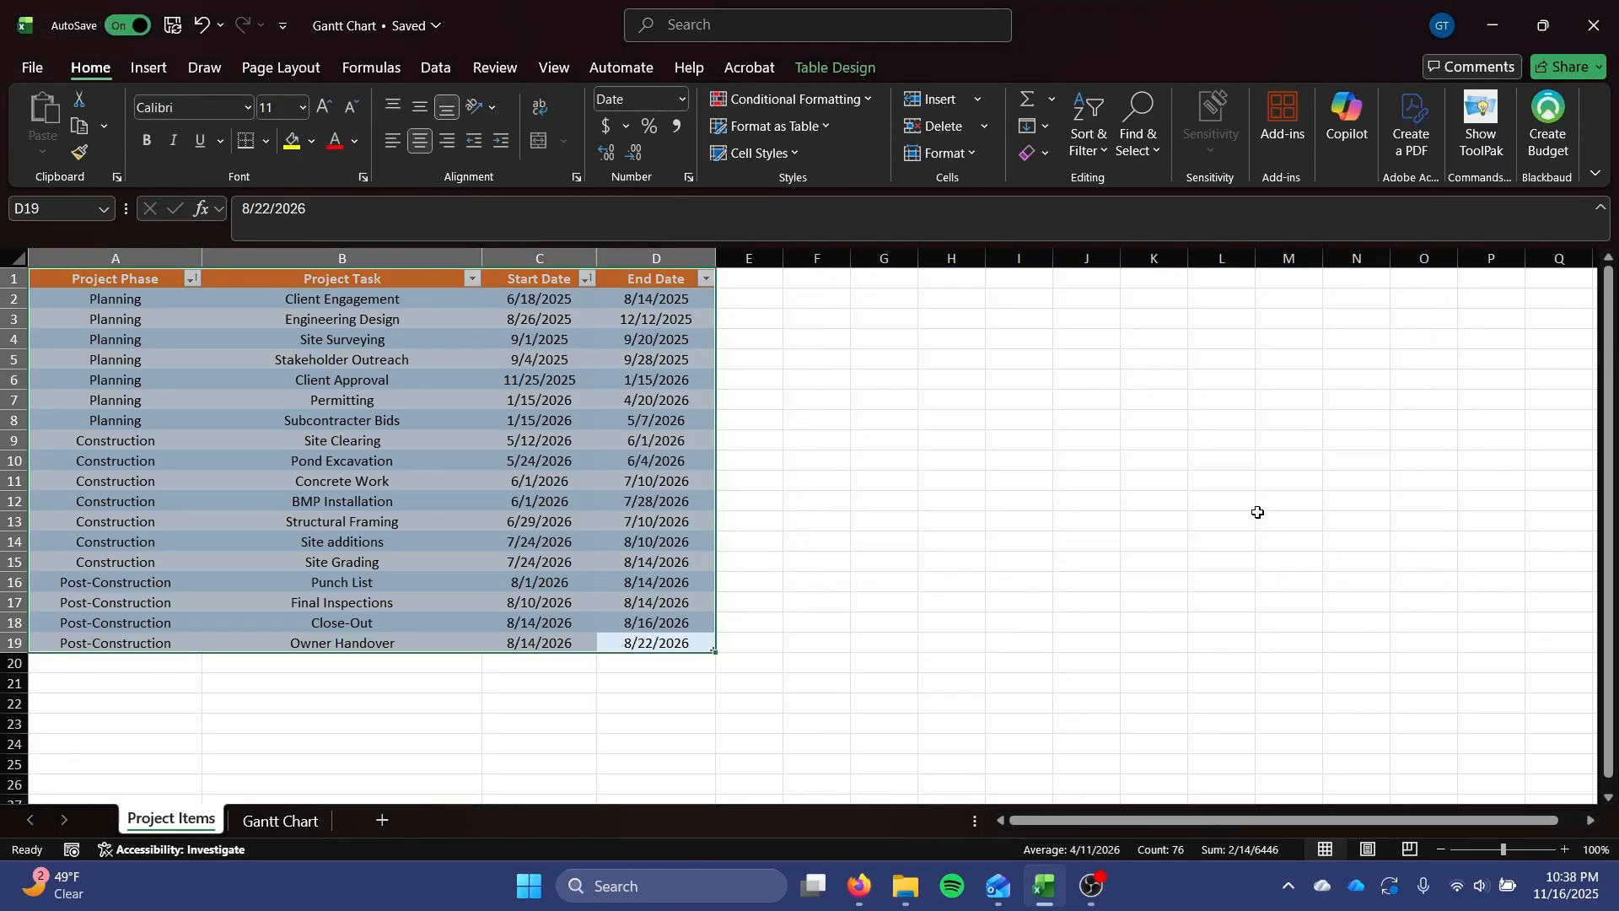
{"action": "left_click", "coordinate": [1039, 483]}
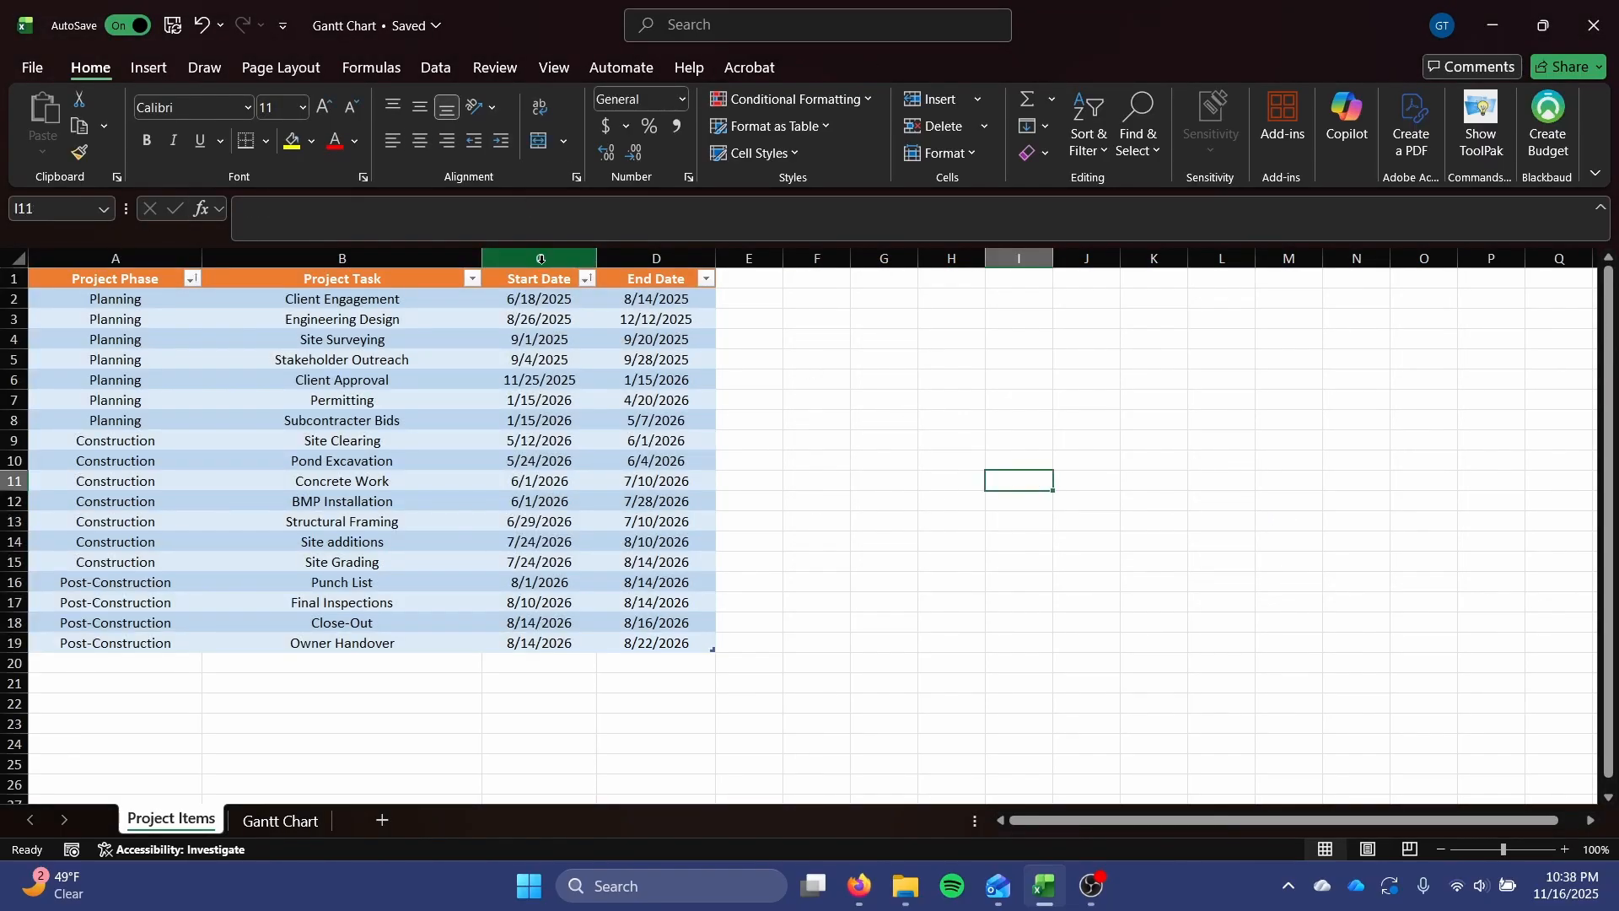
{"action": "left_click_drag", "start_coordinate": [544, 297], "coordinate": [519, 643]}
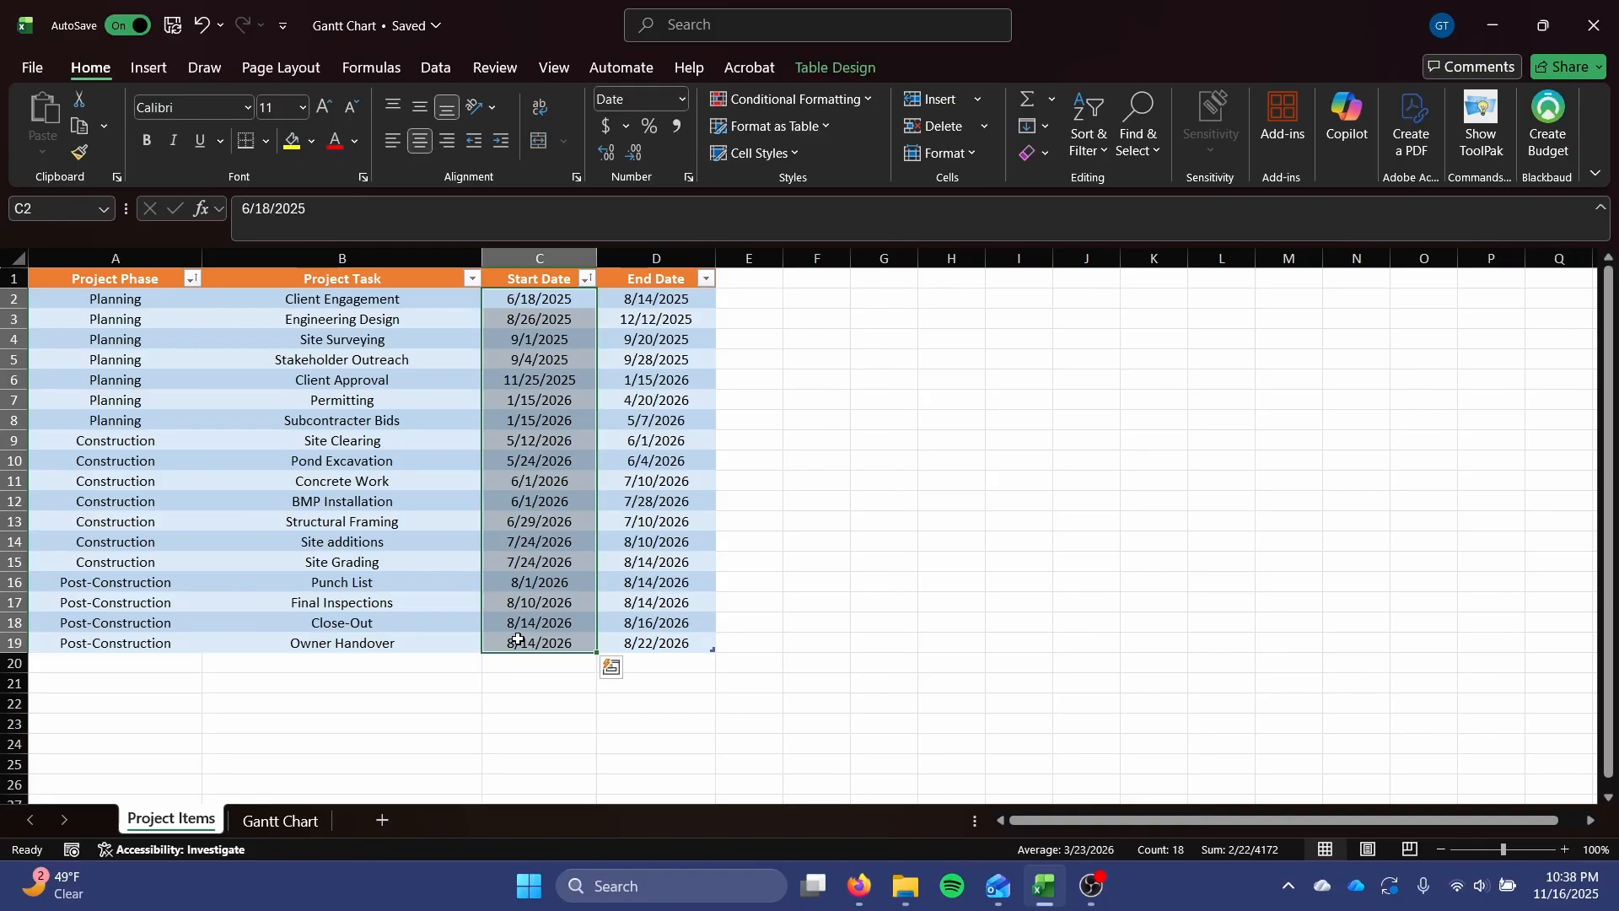
{"action": "left_click", "coordinate": [517, 641]}
{"action": "left_click_drag", "start_coordinate": [561, 280], "coordinate": [532, 627]}
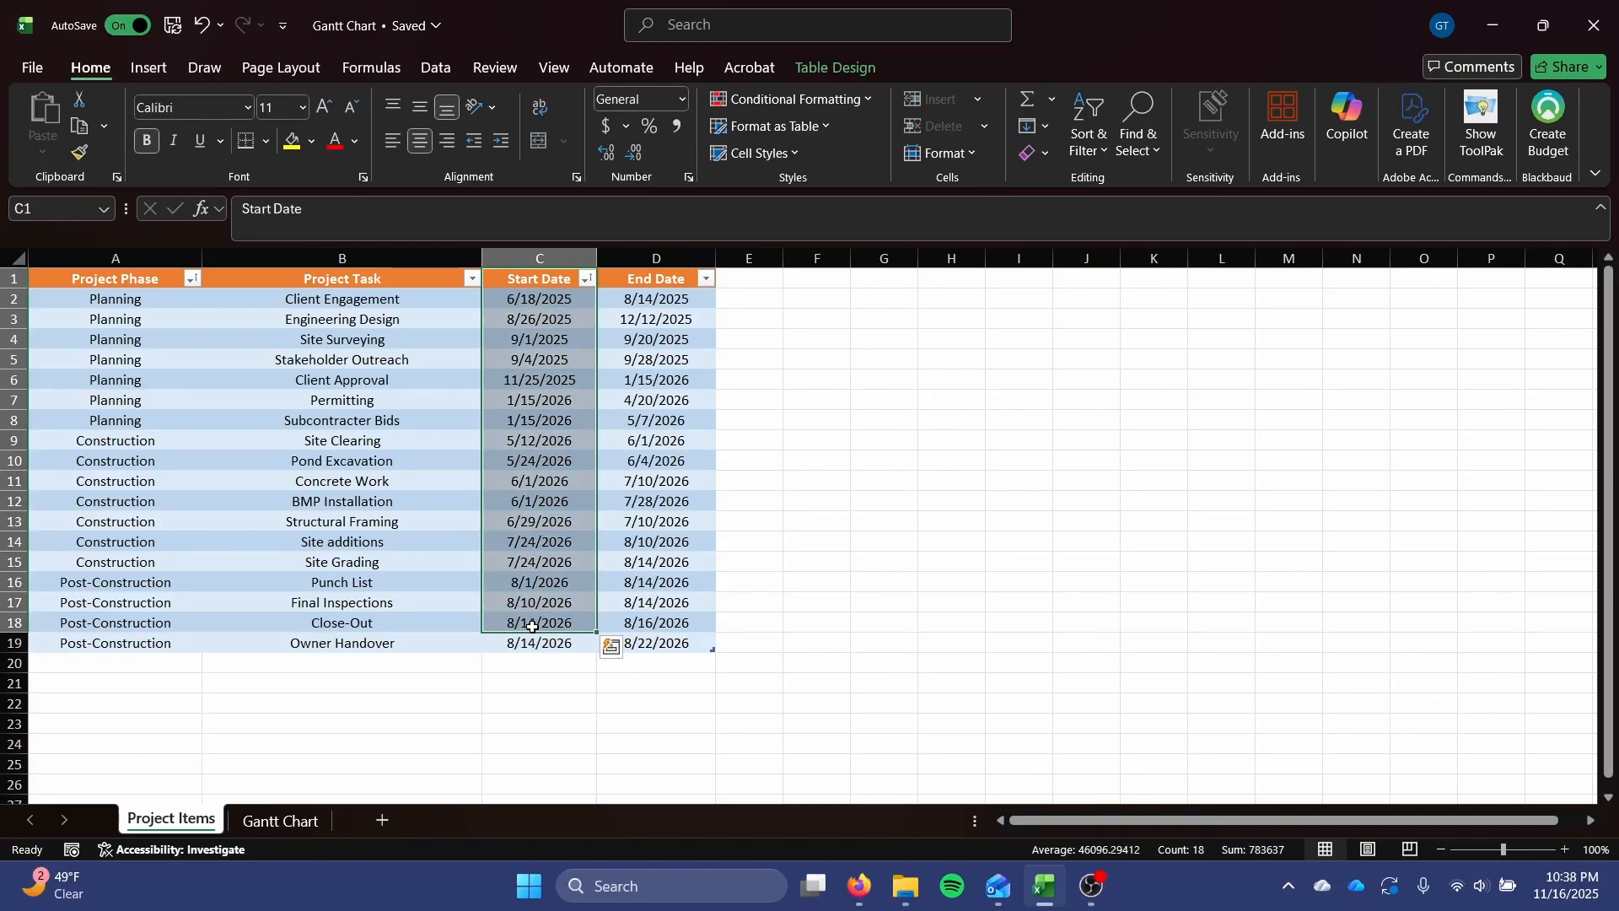
{"action": "left_click", "coordinate": [568, 497]}
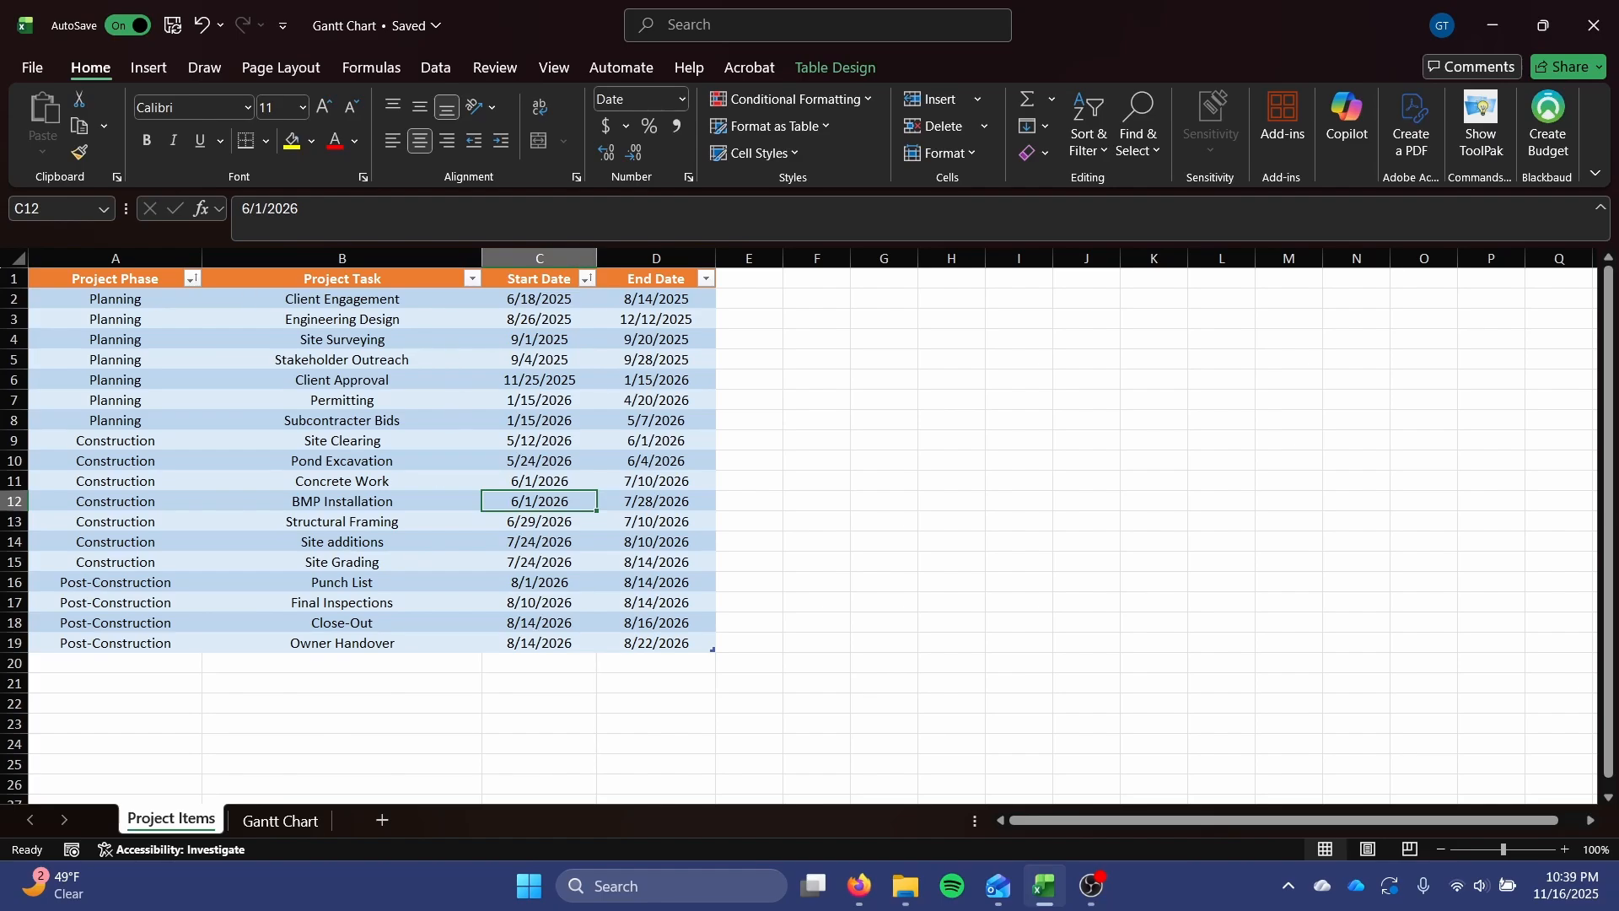
On the Gantt Chart sheet, enter the labels "Start Date:" in B2 and "End Date:" in B3.
{"action": "key", "text": "ctrl+Page_Down"}
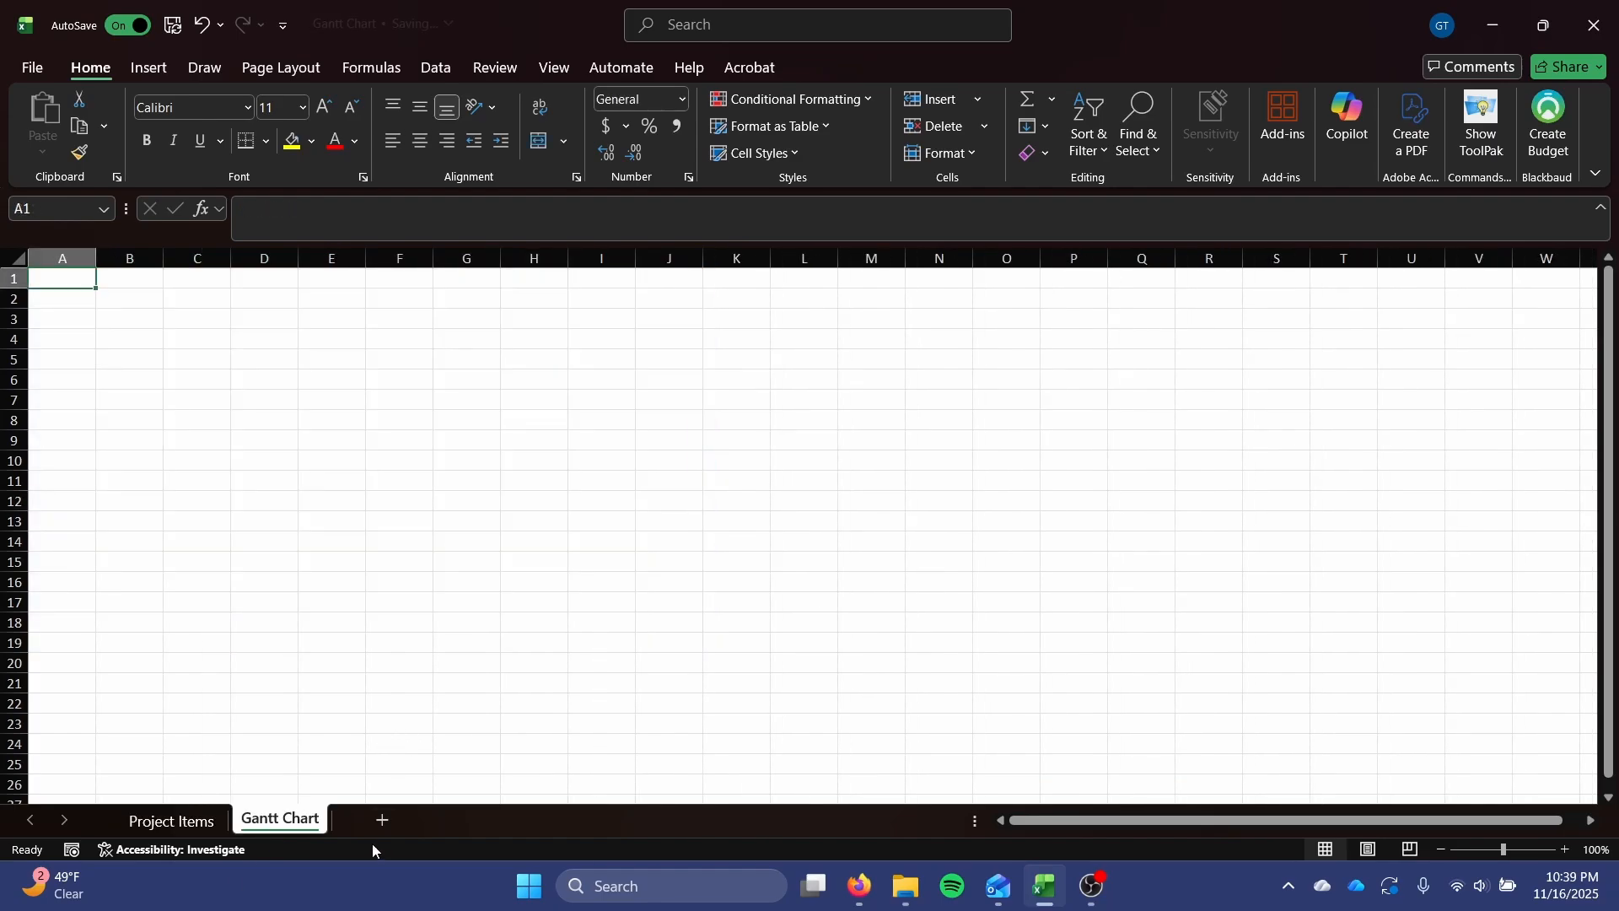
{"action": "left_click", "coordinate": [144, 296]}
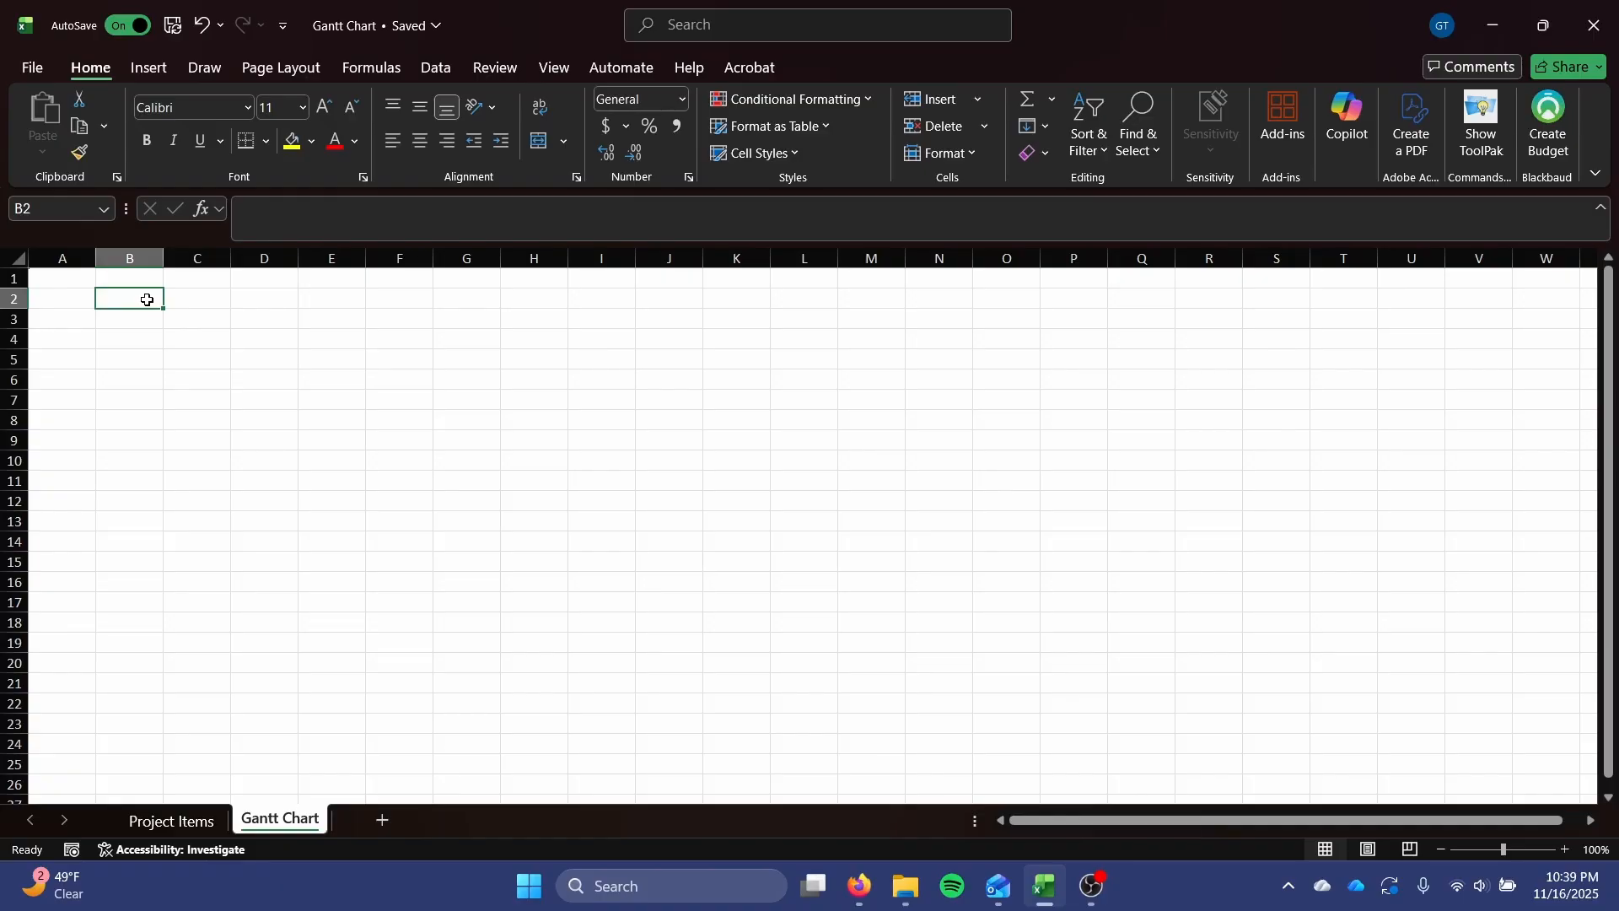
{"action": "type", "text": "Start End"}
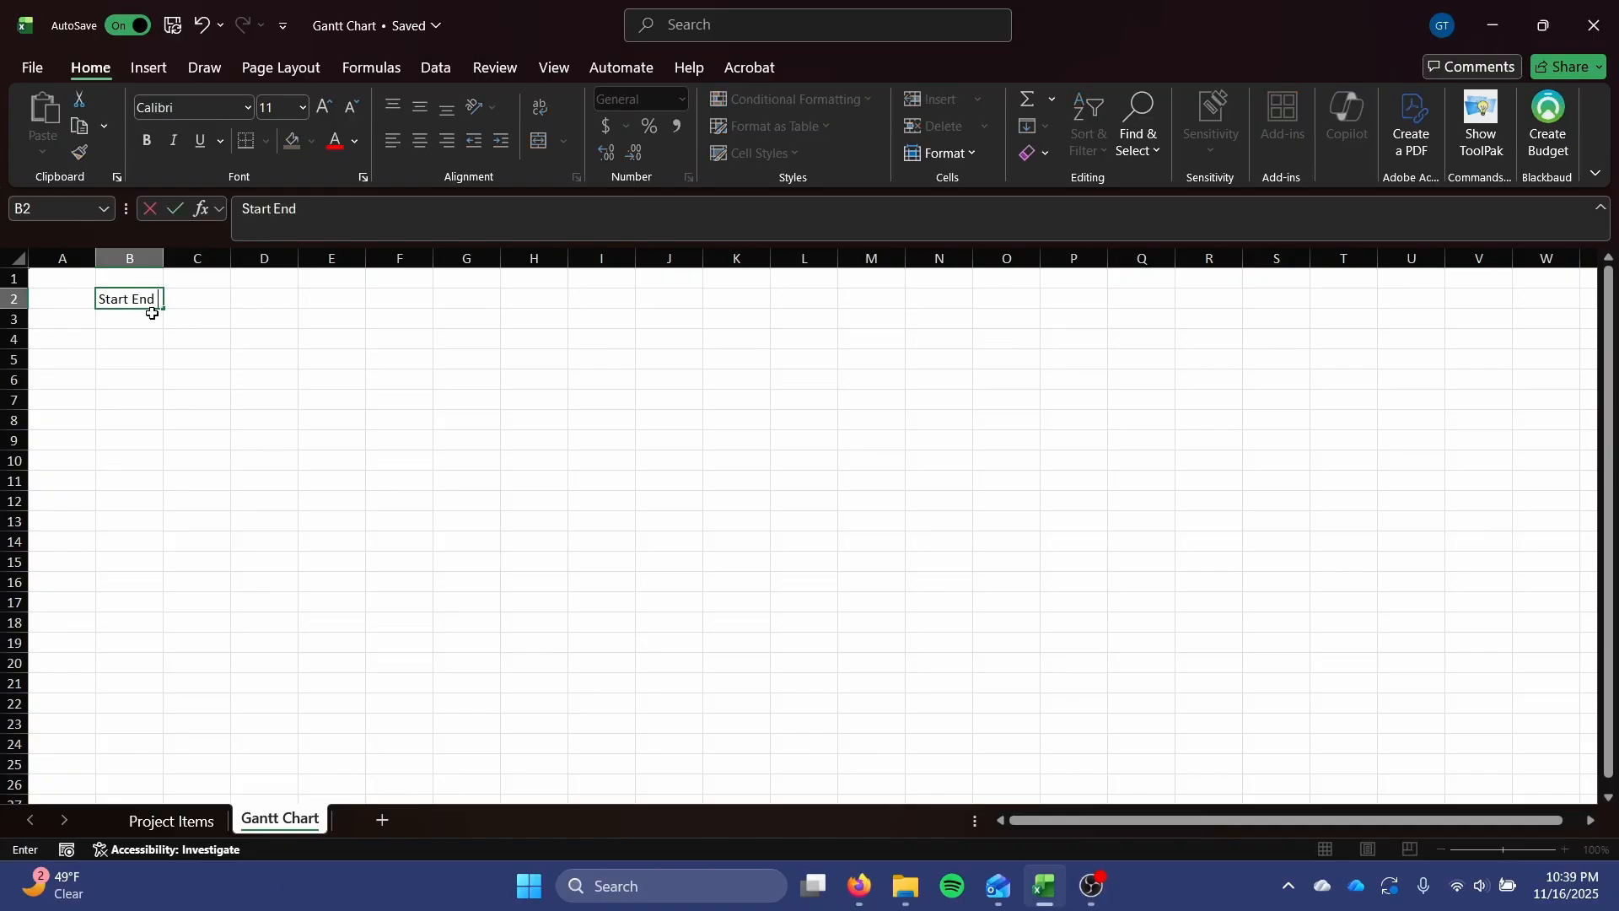
{"action": "key", "text": "BackSpace"}
{"action": "key", "text": "BackSpace"}
{"action": "key", "text": "BackSpace"}
{"action": "type", "text": "Date:"}
{"action": "key", "text": "Return"}
{"action": "type", "text": "End Date:"}
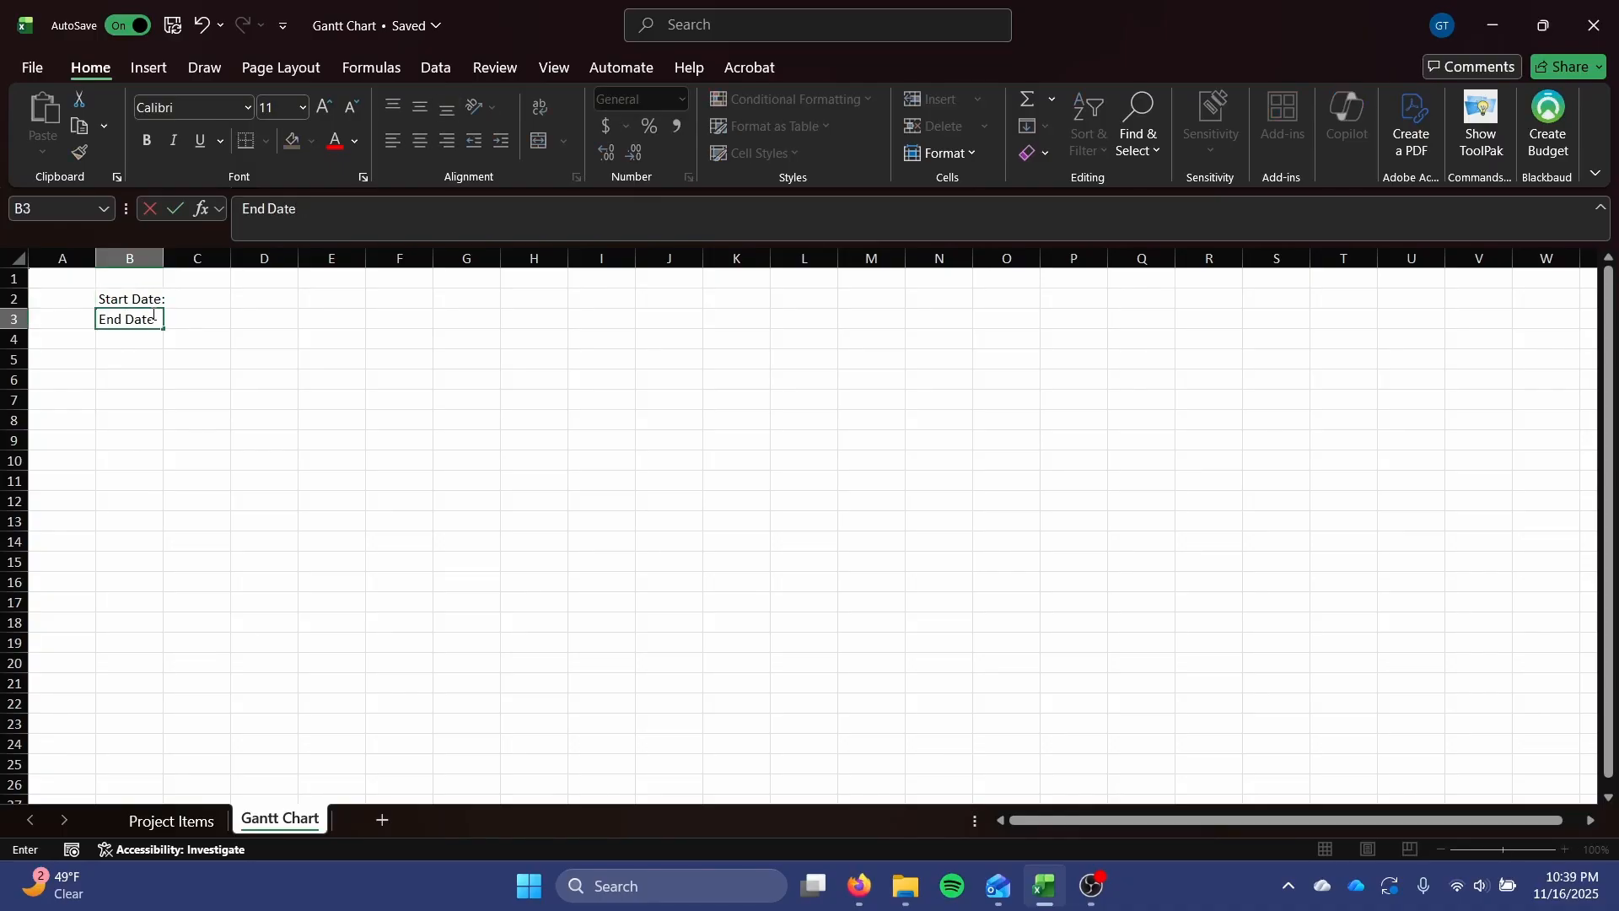
{"action": "key", "text": "Return"}
Enter a MIN formula in C2 over the whole Start Date column of Table1 on the Project Items sheet.
{"action": "left_click", "coordinate": [180, 302]}
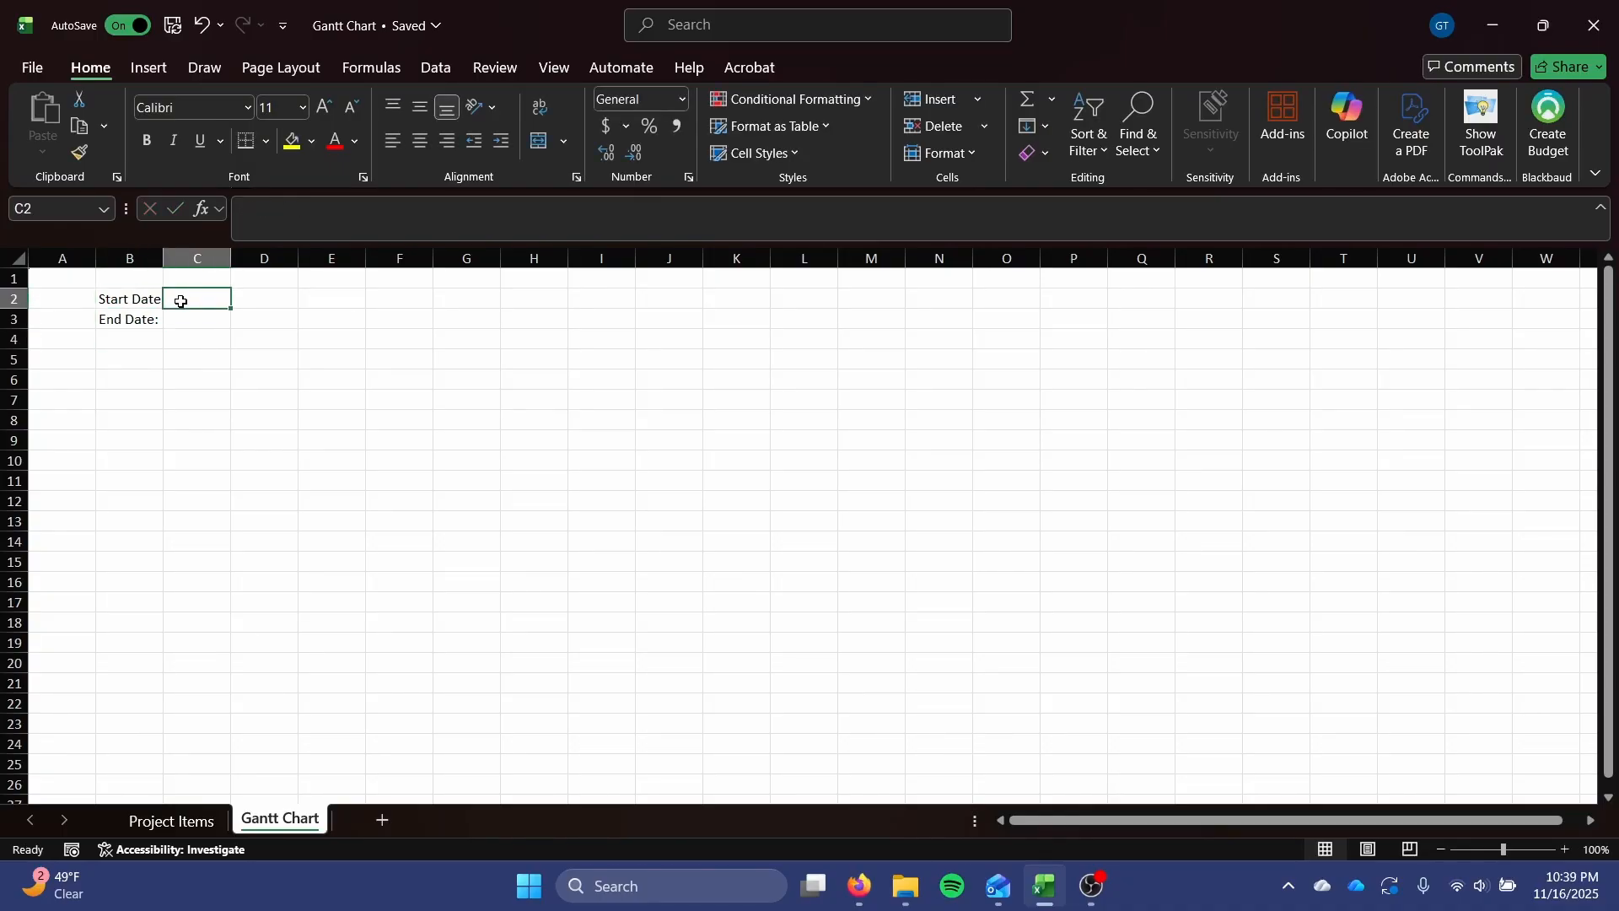
{"action": "type", "text": "="}
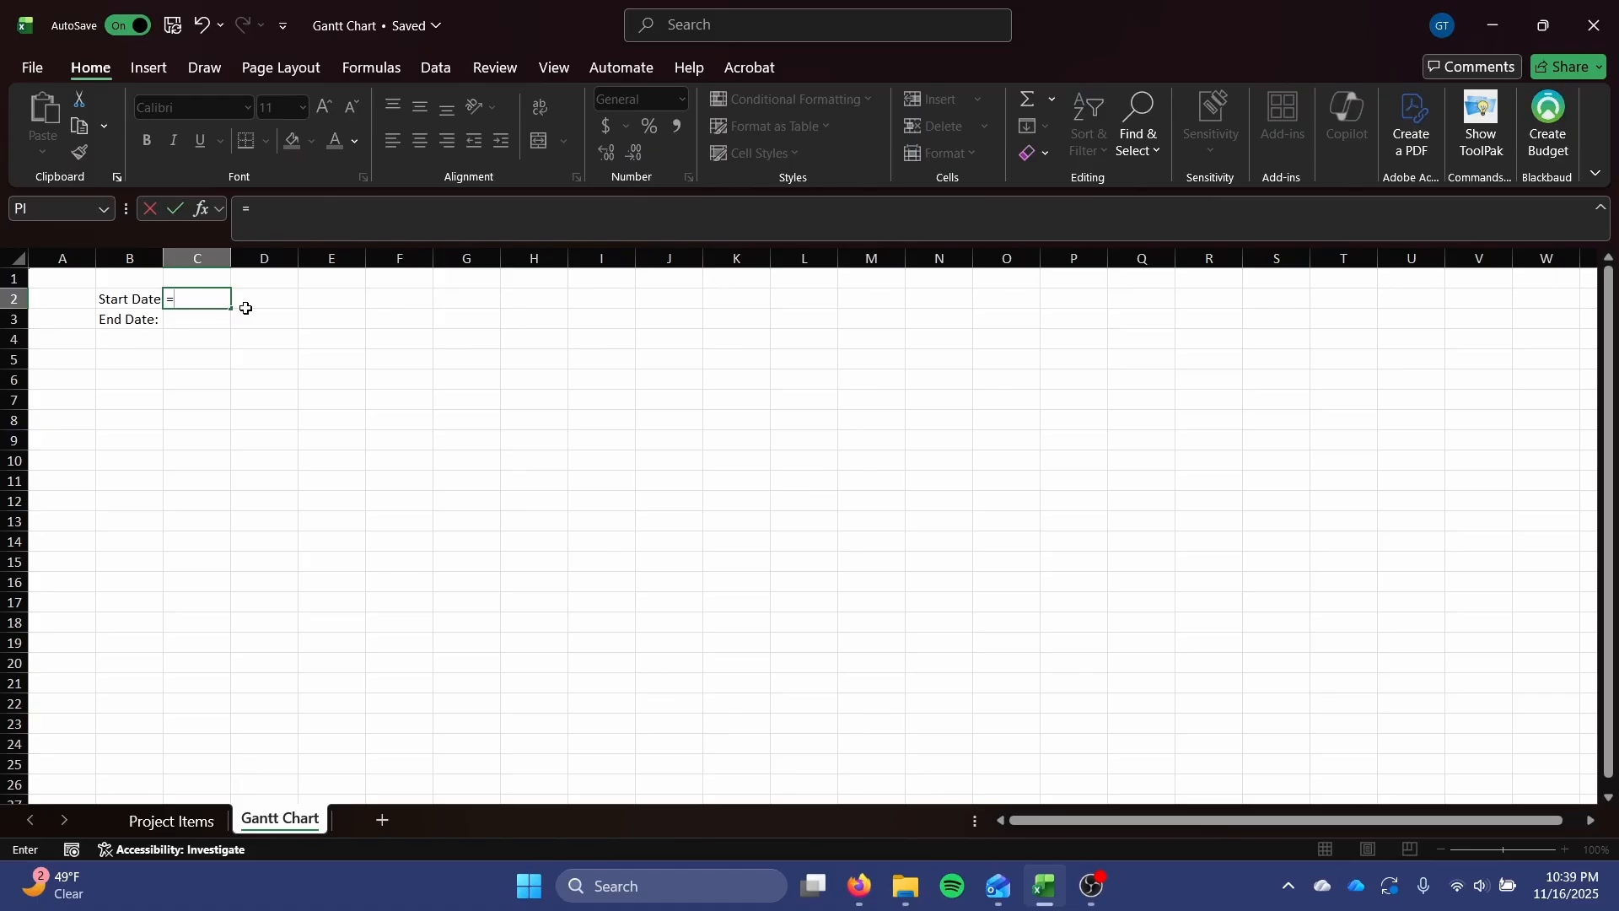
{"action": "type", "text": "MIN("}
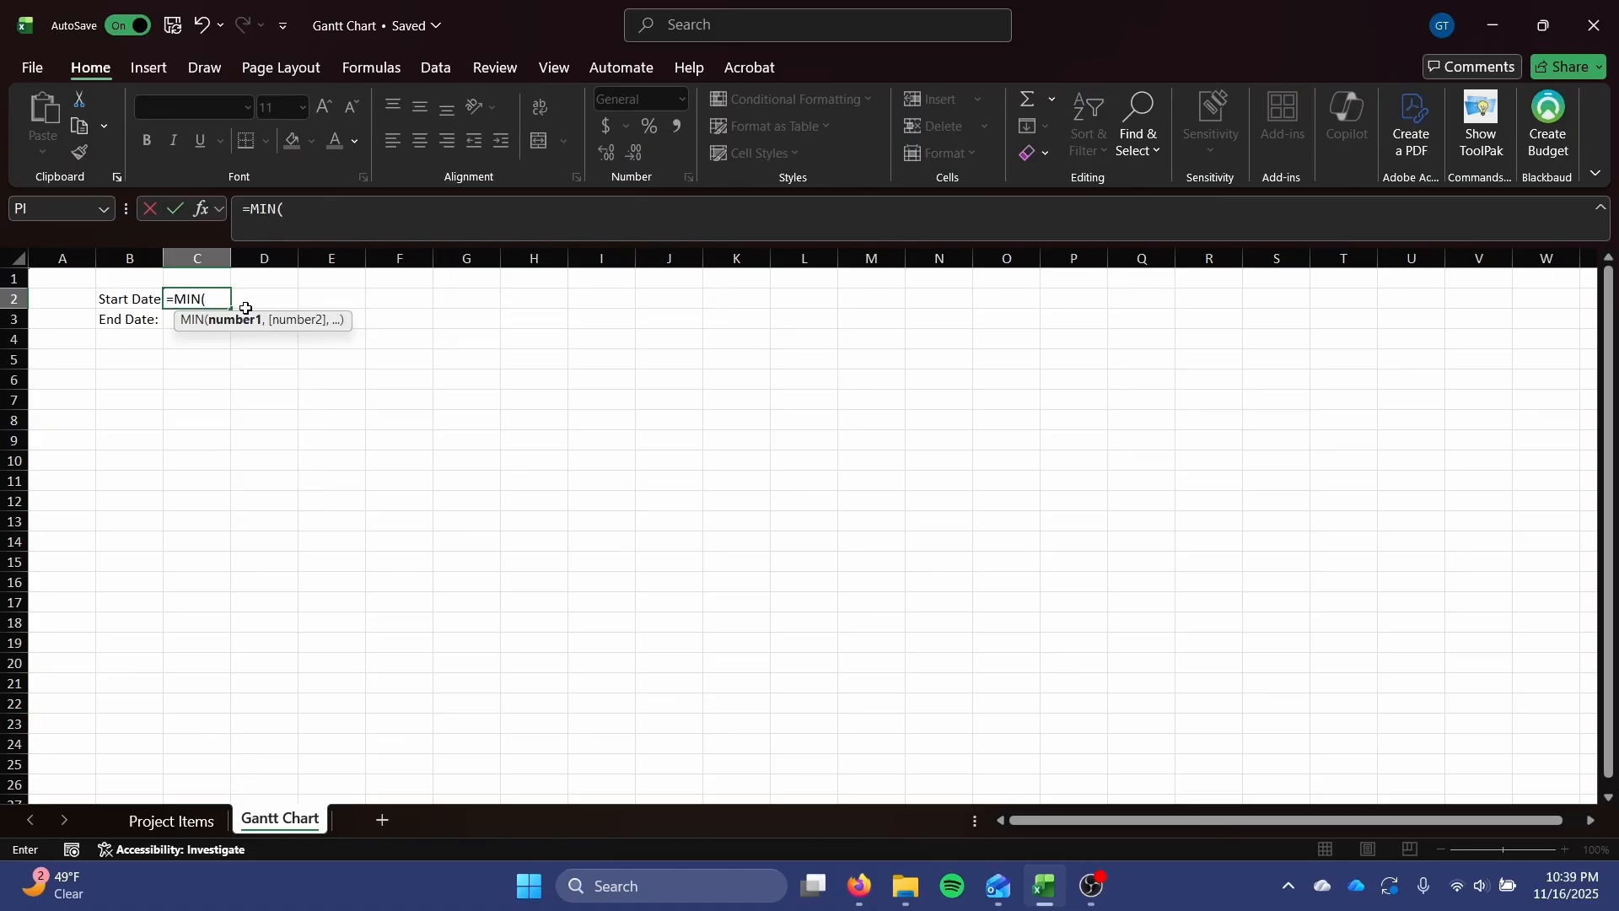
{"action": "left_click", "coordinate": [179, 818]}
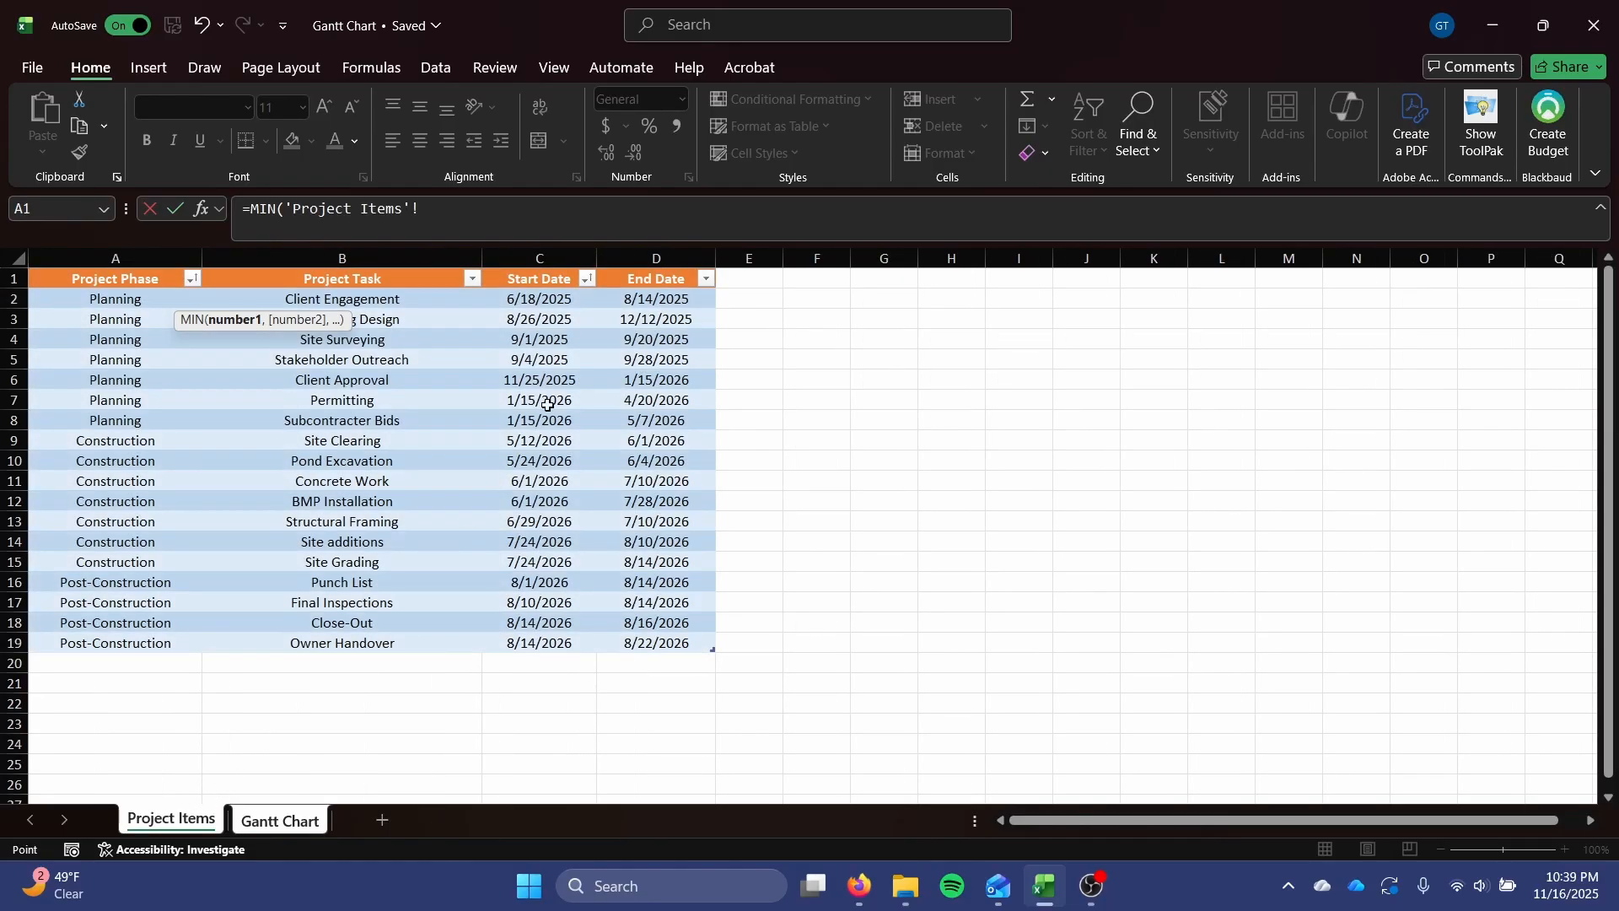
{"action": "left_click", "coordinate": [540, 279]}
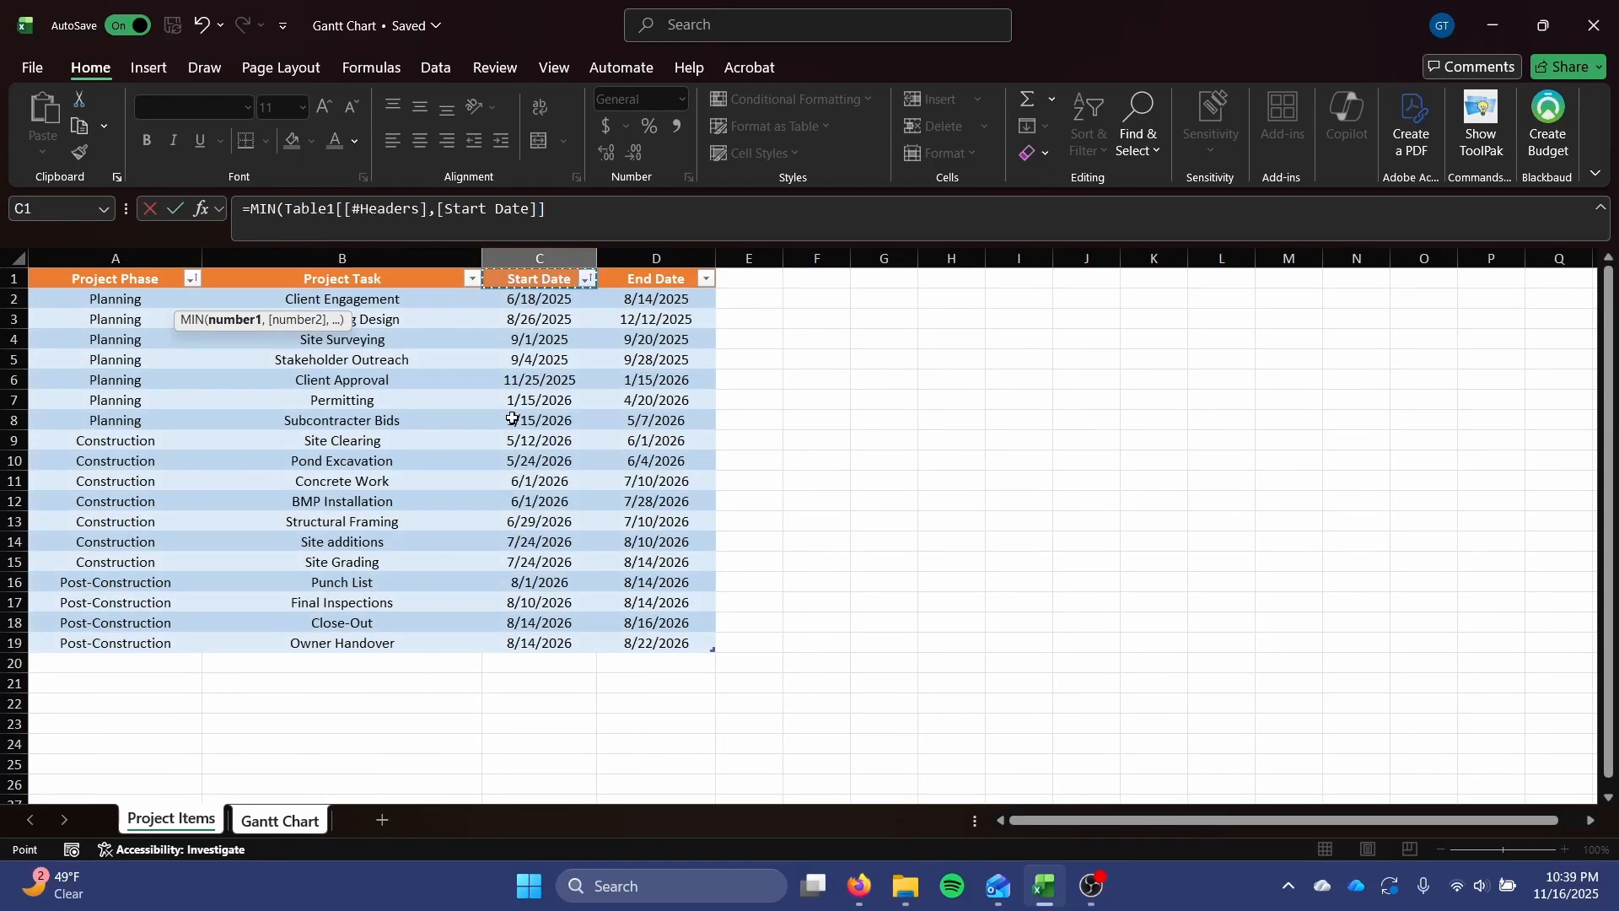
{"action": "left_click_drag", "start_coordinate": [533, 281], "coordinate": [527, 641]}
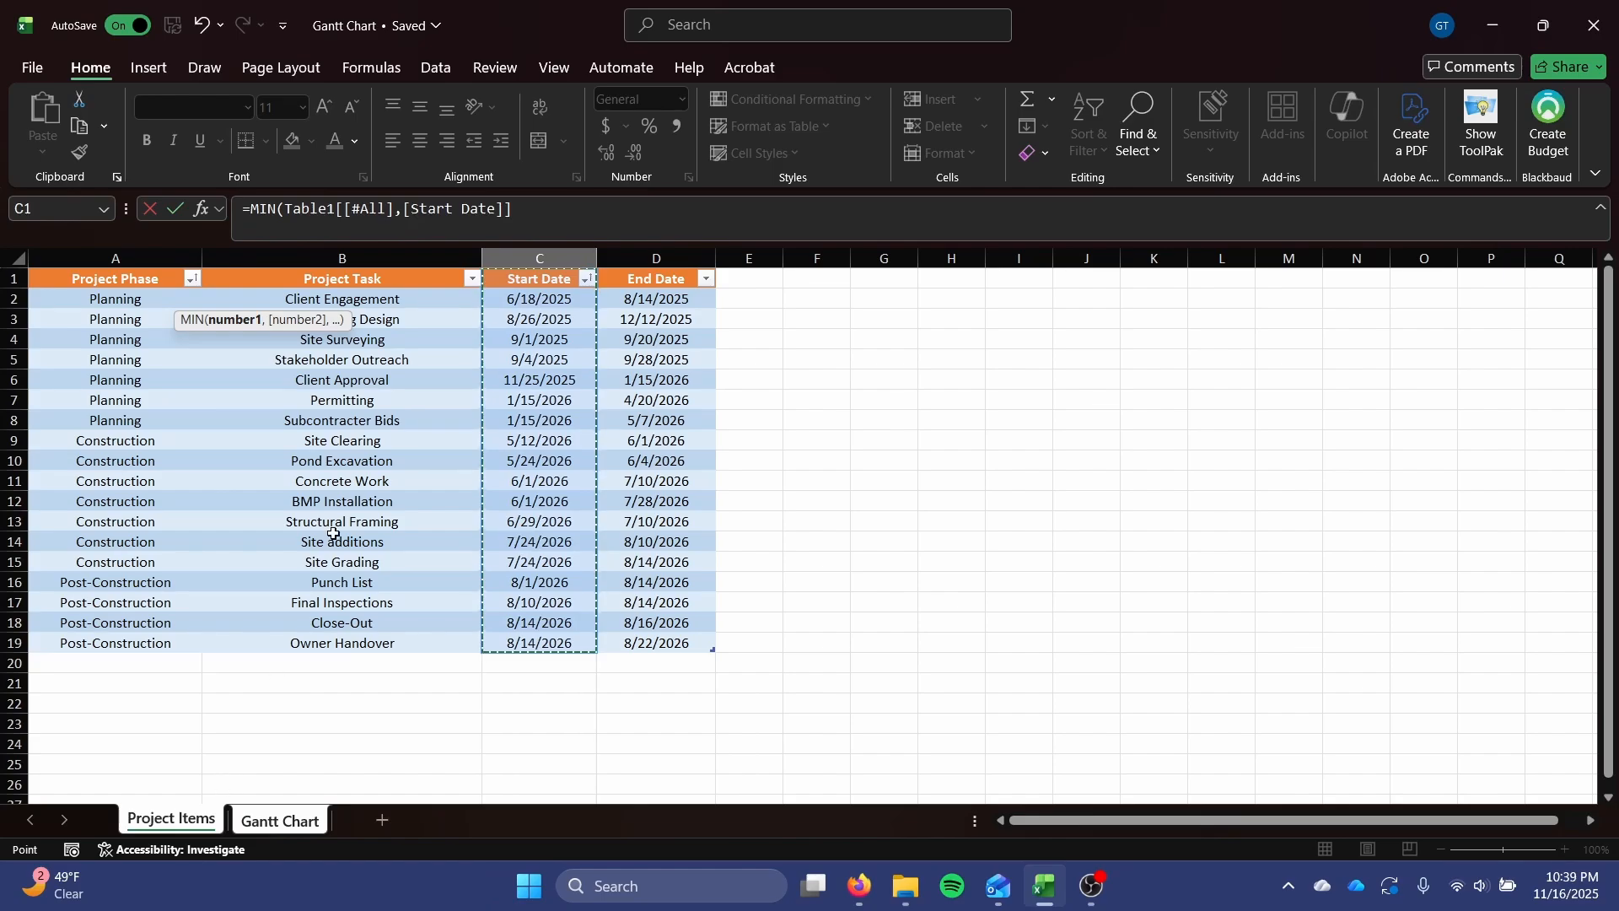
{"action": "key", "text": "Return"}
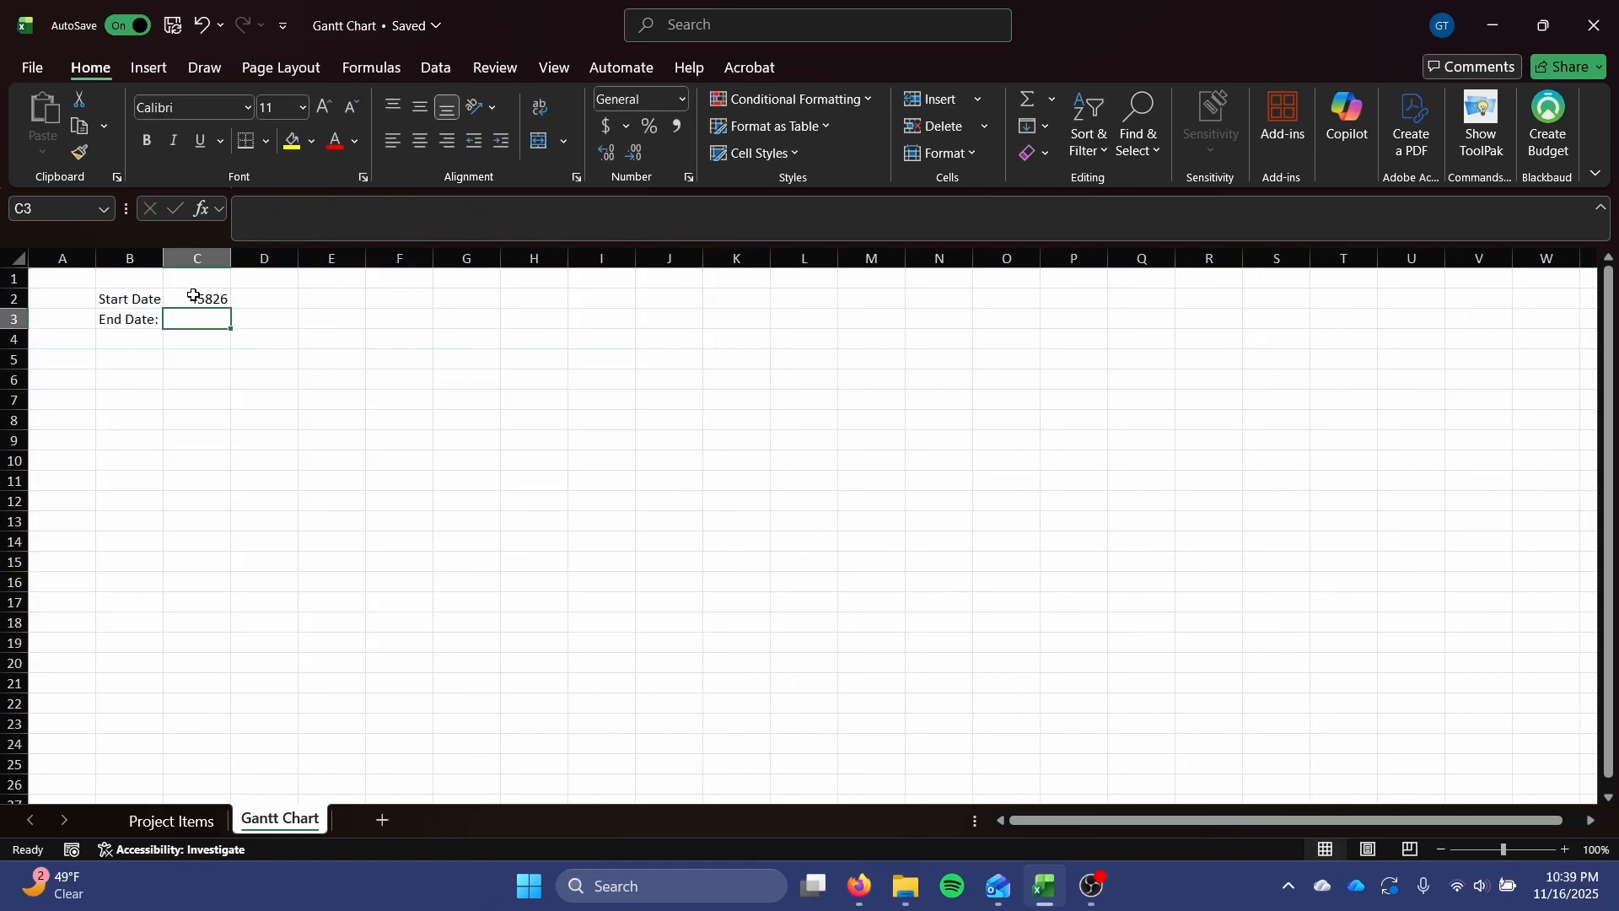
Format cells C2 and C3 as Short Date.
{"action": "left_click", "coordinate": [193, 295]}
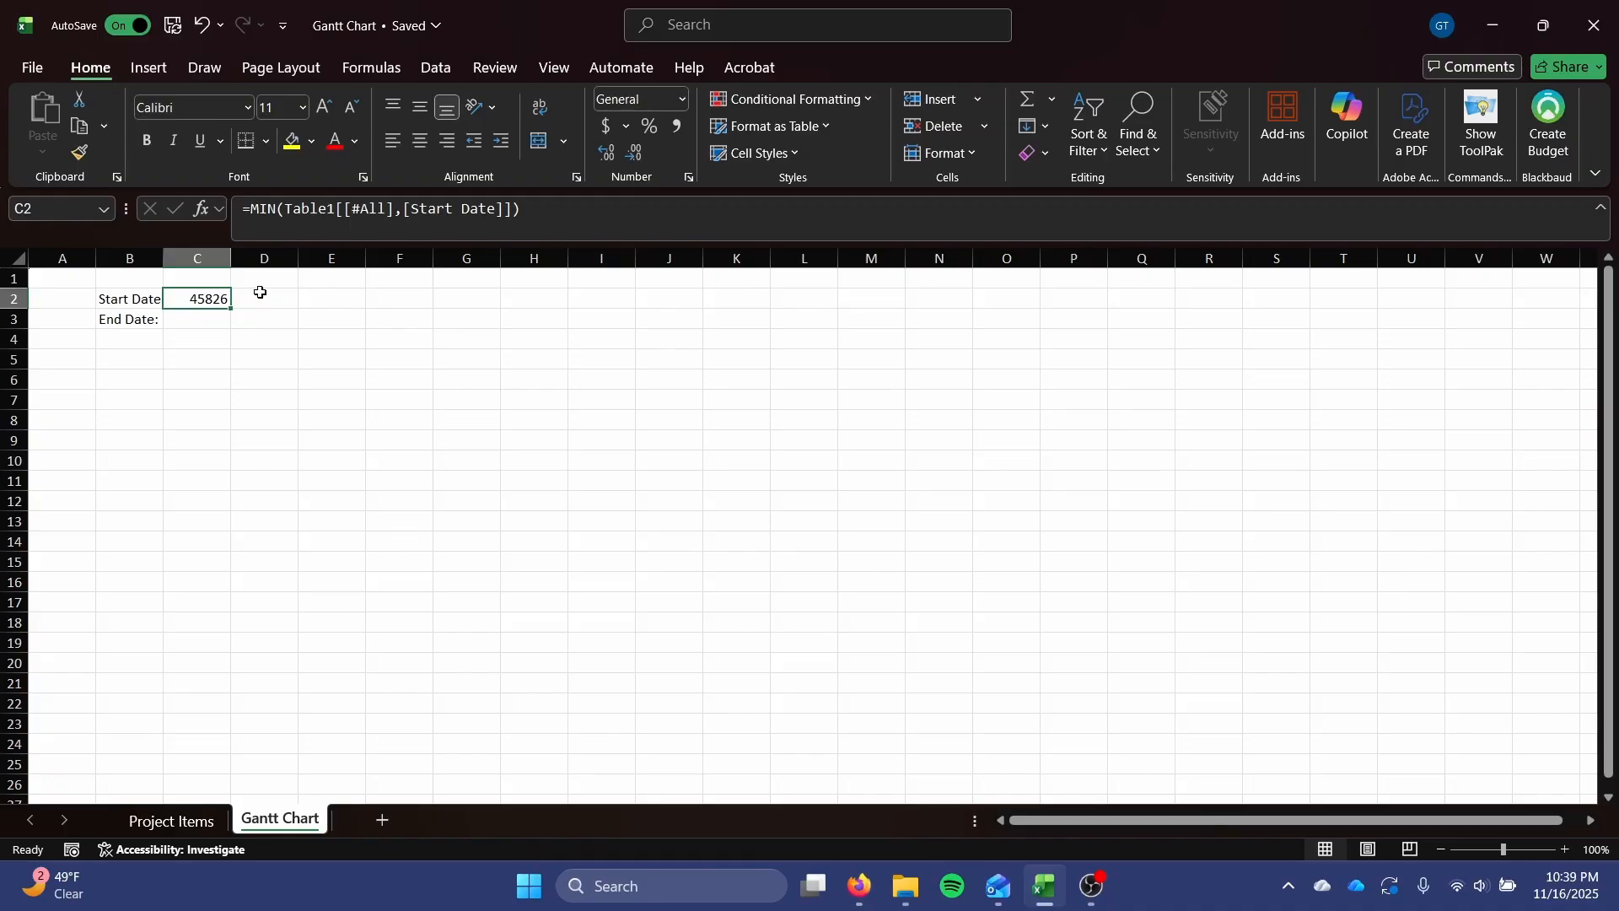
{"action": "left_click", "coordinate": [681, 100]}
{"action": "left_click", "coordinate": [679, 345]}
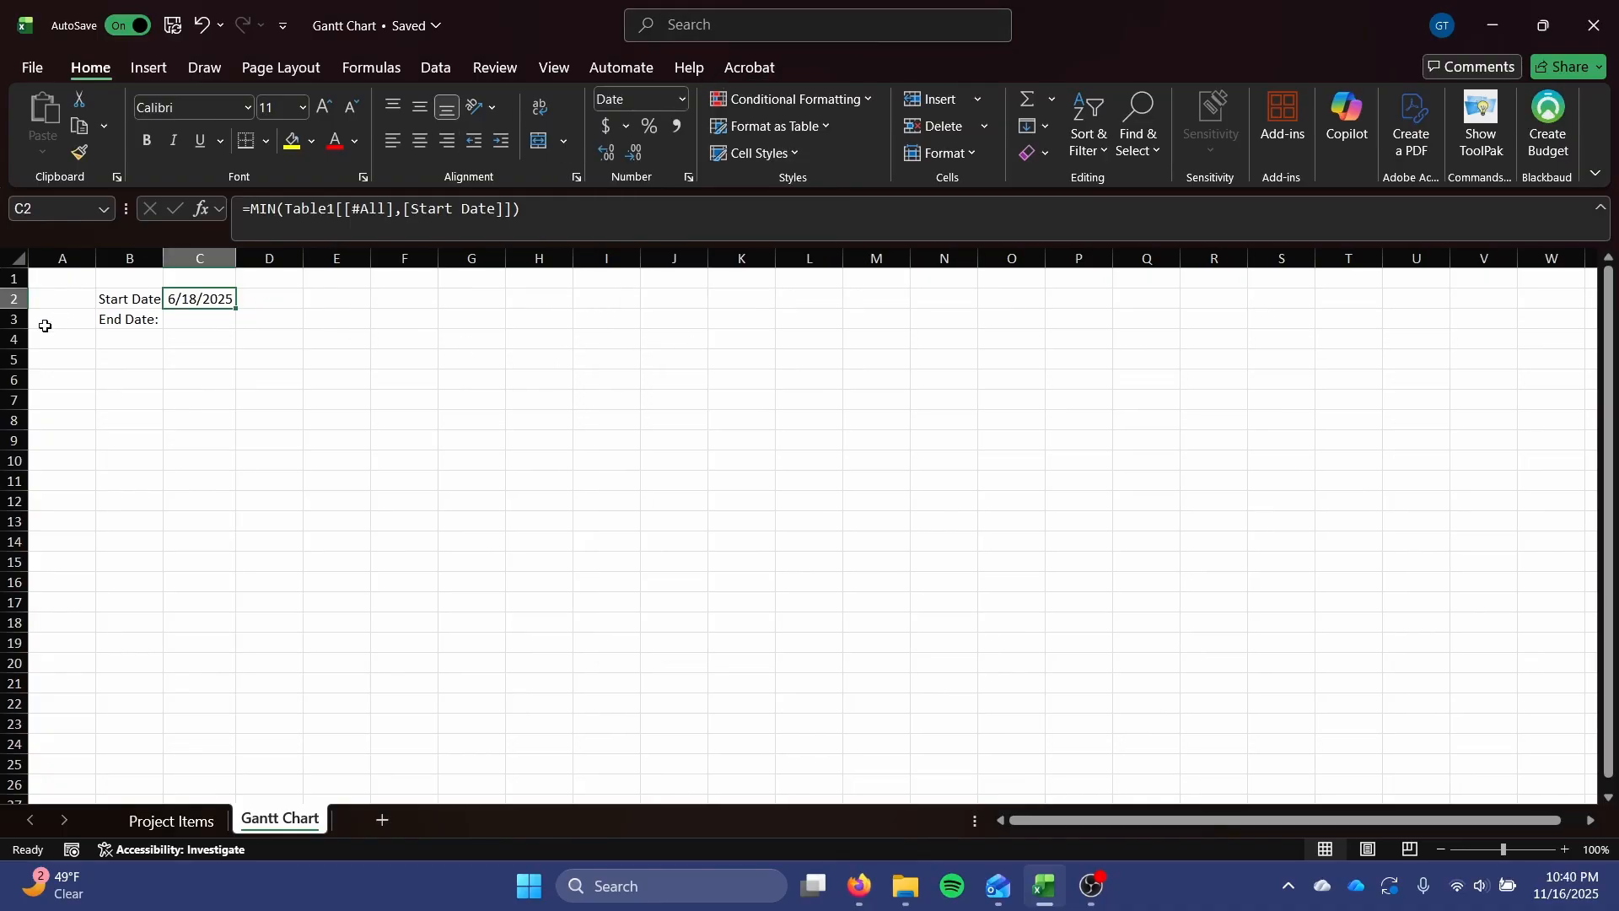
{"action": "left_click", "coordinate": [215, 321]}
{"action": "left_click", "coordinate": [681, 100]}
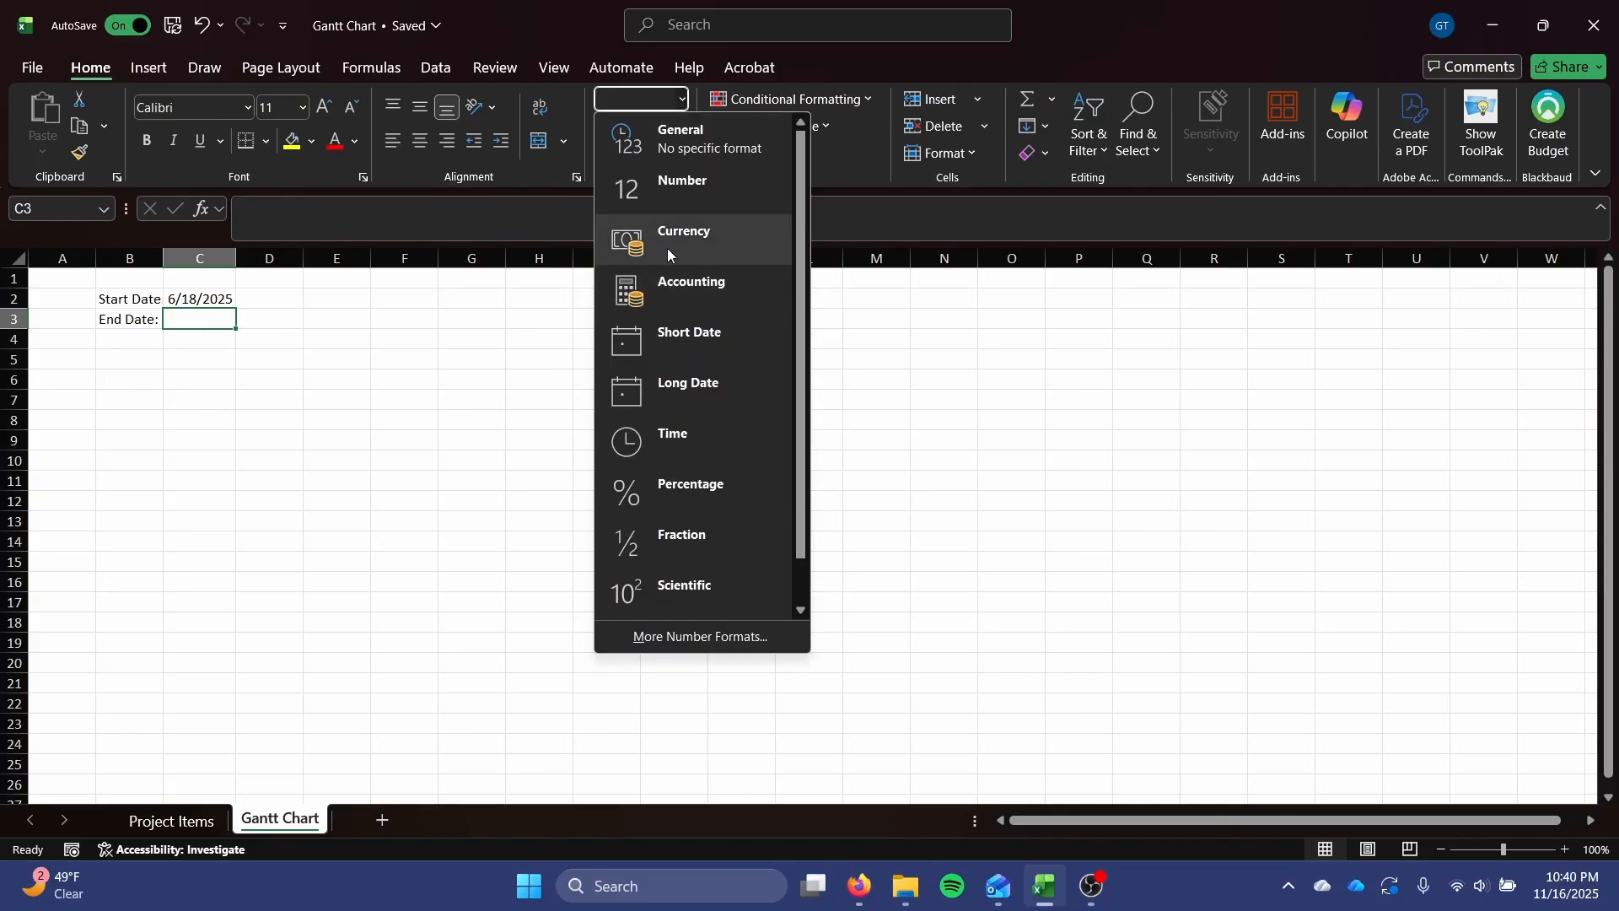
{"action": "left_click", "coordinate": [678, 344]}
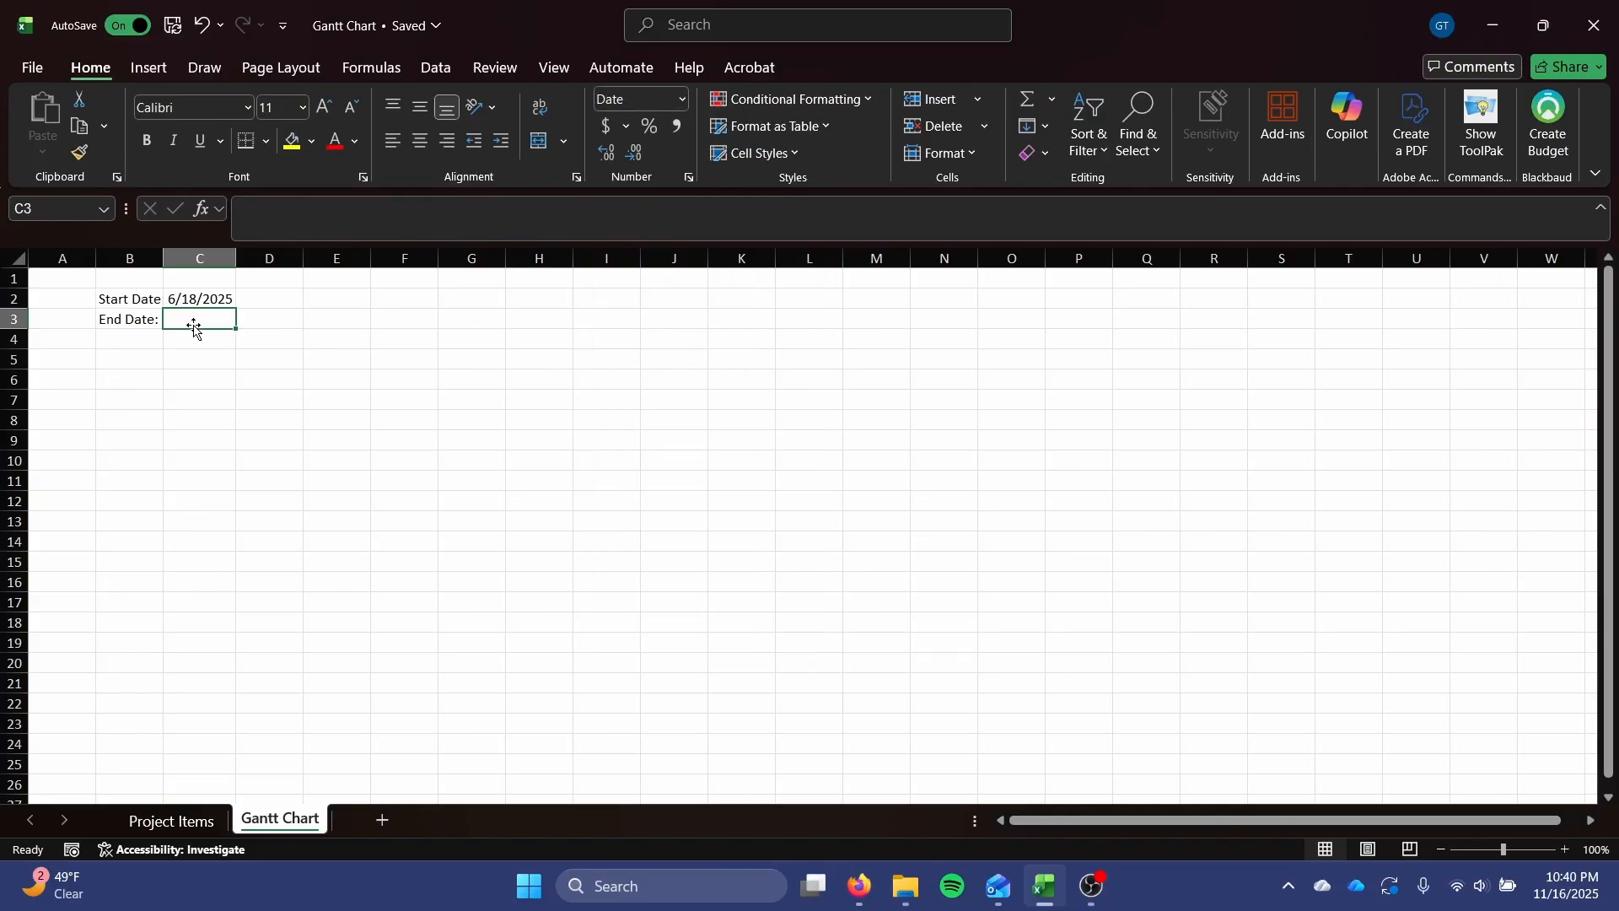
Enter a MAX formula in C3 over the End Date column of Table1 on the Project Items sheet.
{"action": "type", "text": "=MAX("}
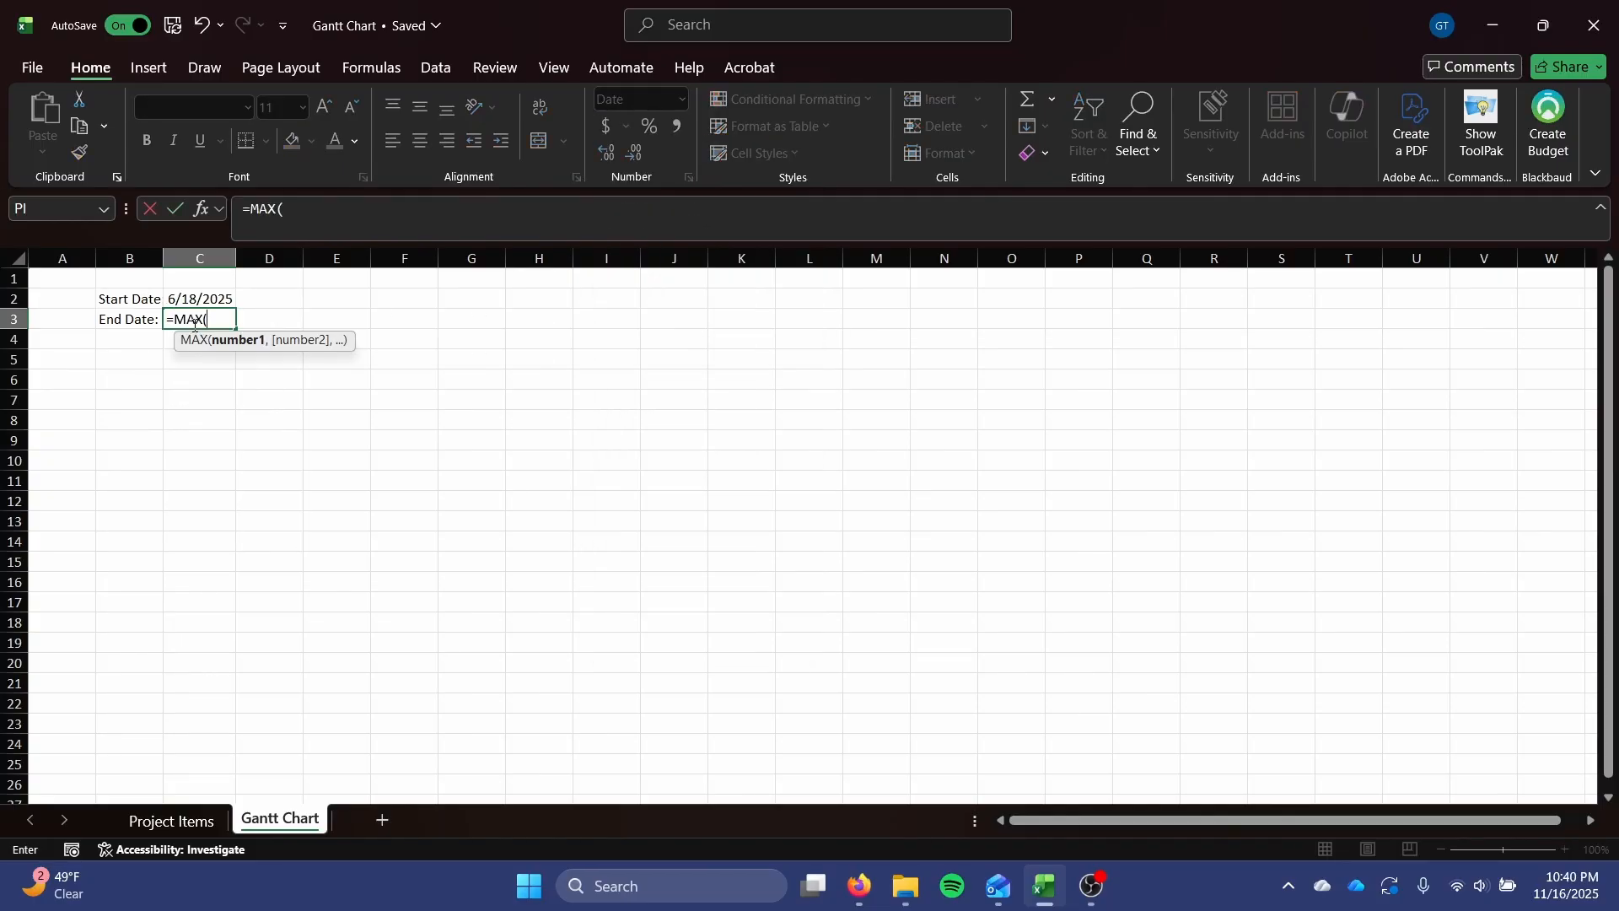
{"action": "left_click", "coordinate": [189, 823]}
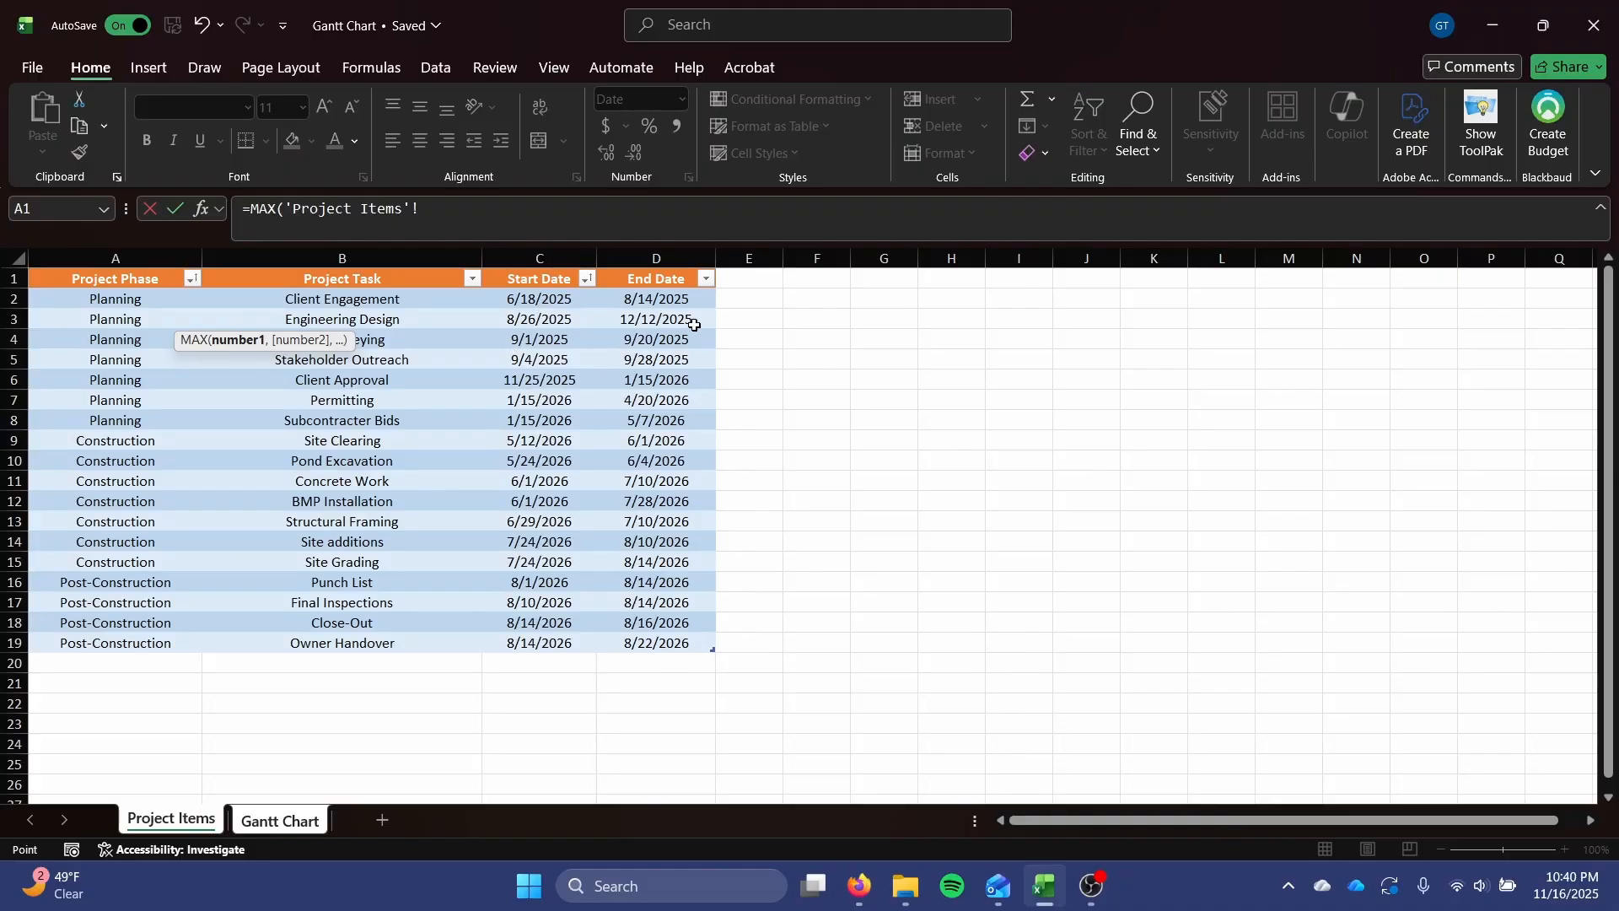
{"action": "left_click", "coordinate": [669, 297]}
{"action": "left_click_drag", "start_coordinate": [669, 297], "coordinate": [673, 643]}
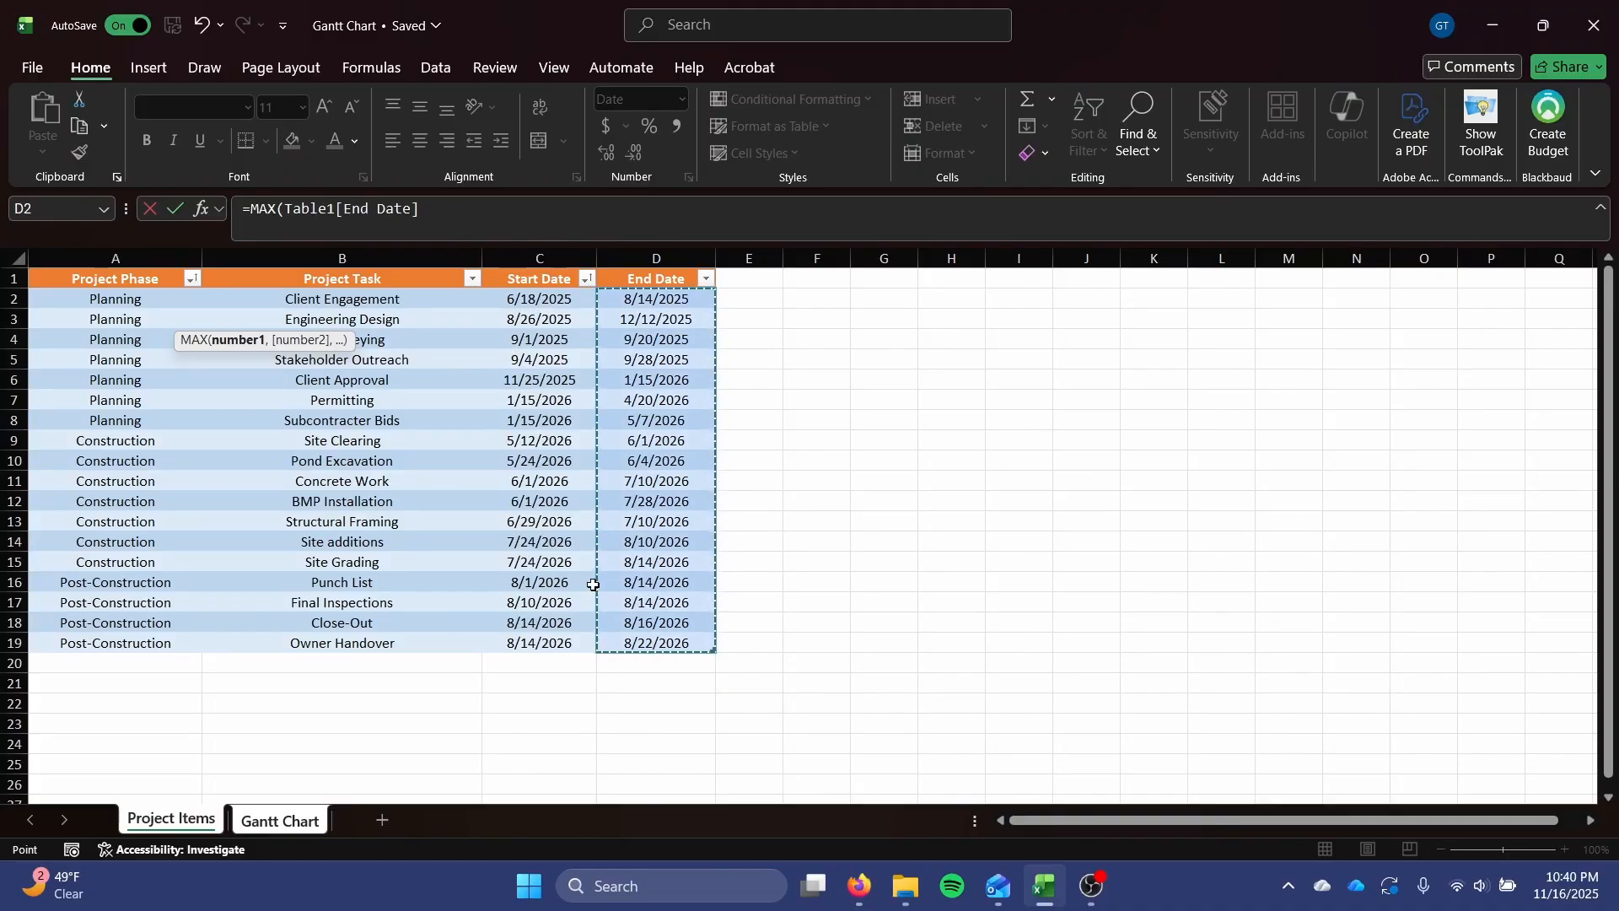
{"action": "key", "text": "Return"}
Examine the formulas behind the start and end dates in C2 and C3.
{"action": "key", "text": "Up"}
{"action": "key", "text": "Up"}
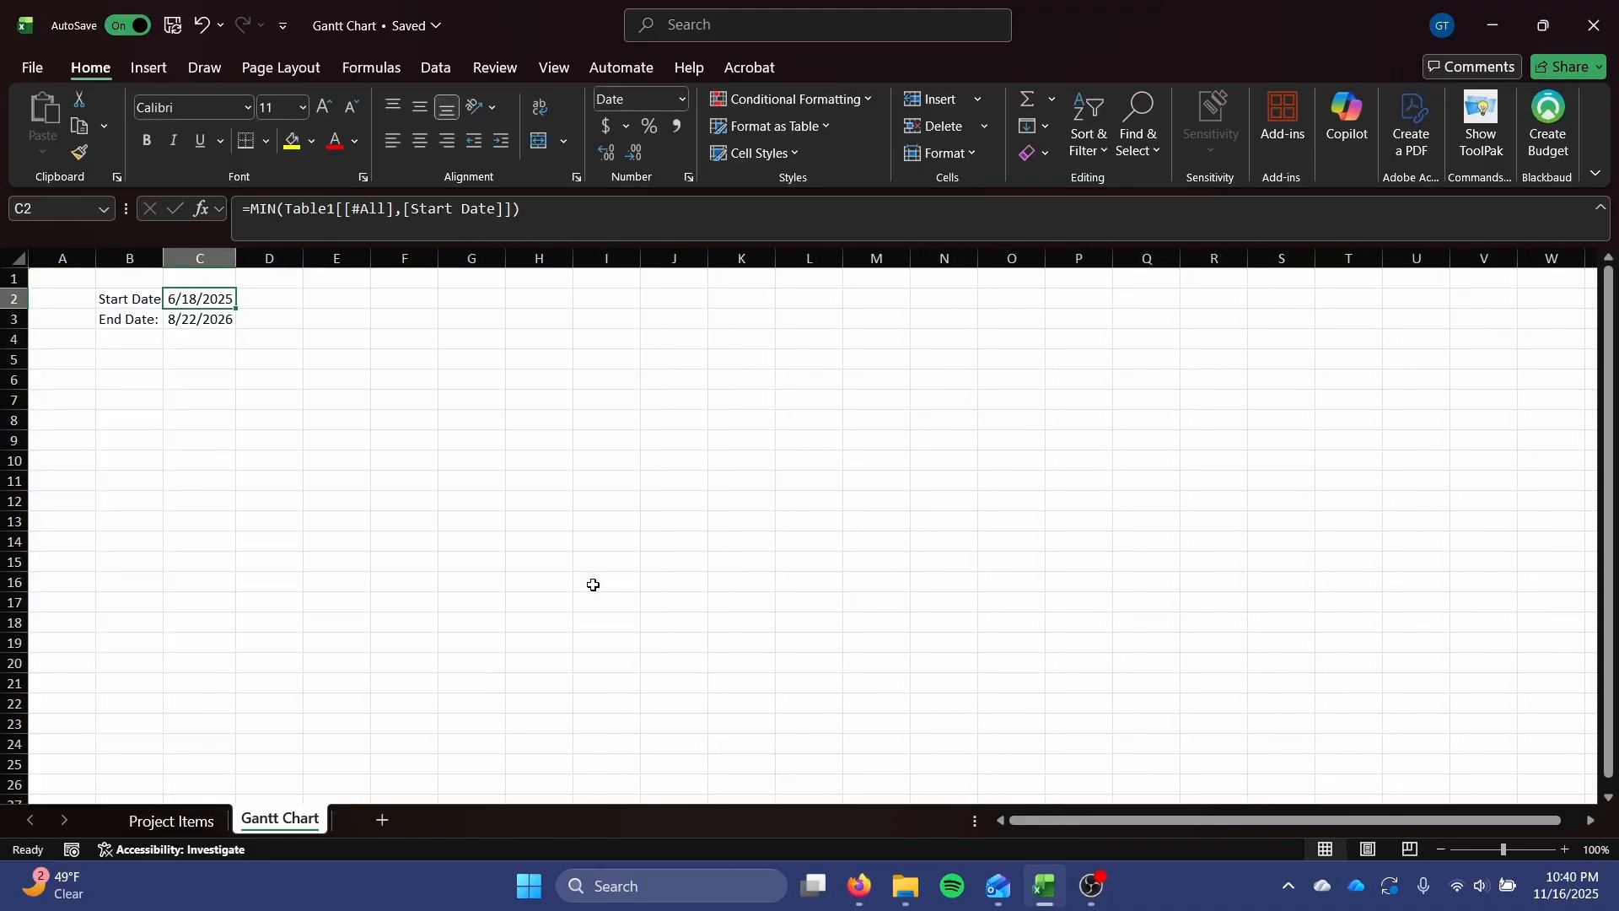
{"action": "key", "text": "Down"}
{"action": "key", "text": "Up"}
{"action": "key", "text": "Up"}
{"action": "key", "text": "Down"}
{"action": "key", "text": "Down"}
{"action": "key", "text": "Down"}
{"action": "key", "text": "Up"}
{"action": "key", "text": "Up"}
Enter the heading "Project Tasks" in cell D8 of the Gantt Chart sheet.
{"action": "left_click", "coordinate": [305, 338]}
{"action": "left_click", "coordinate": [280, 338]}
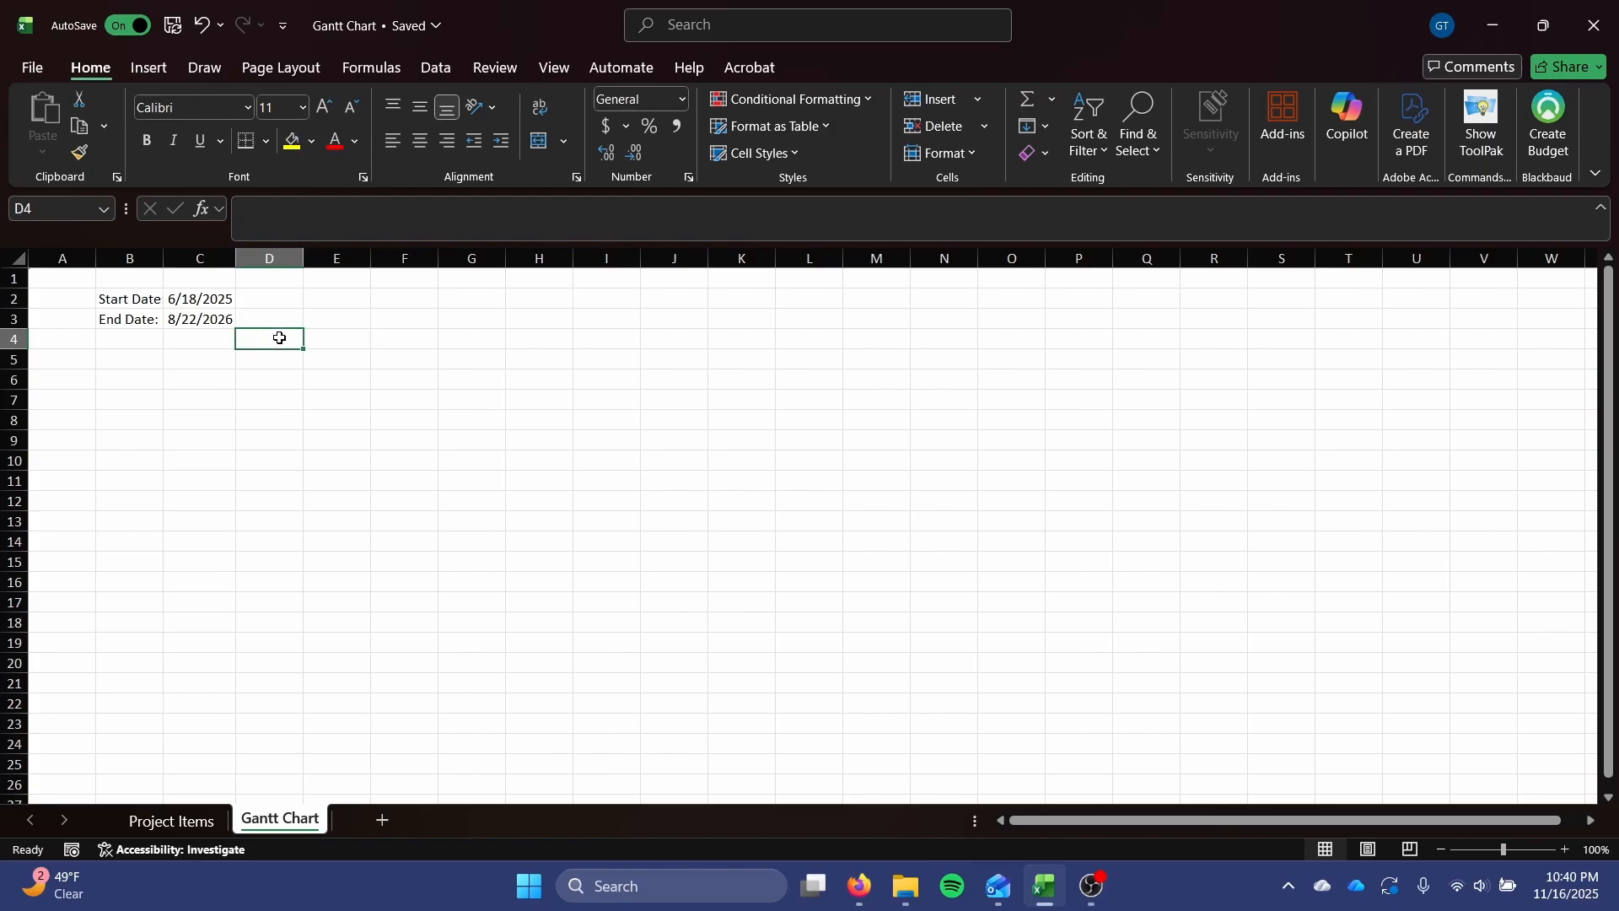
{"action": "key", "text": "Down"}
{"action": "key", "text": "Down"}
{"action": "key", "text": "Down"}
{"action": "key", "text": "Down"}
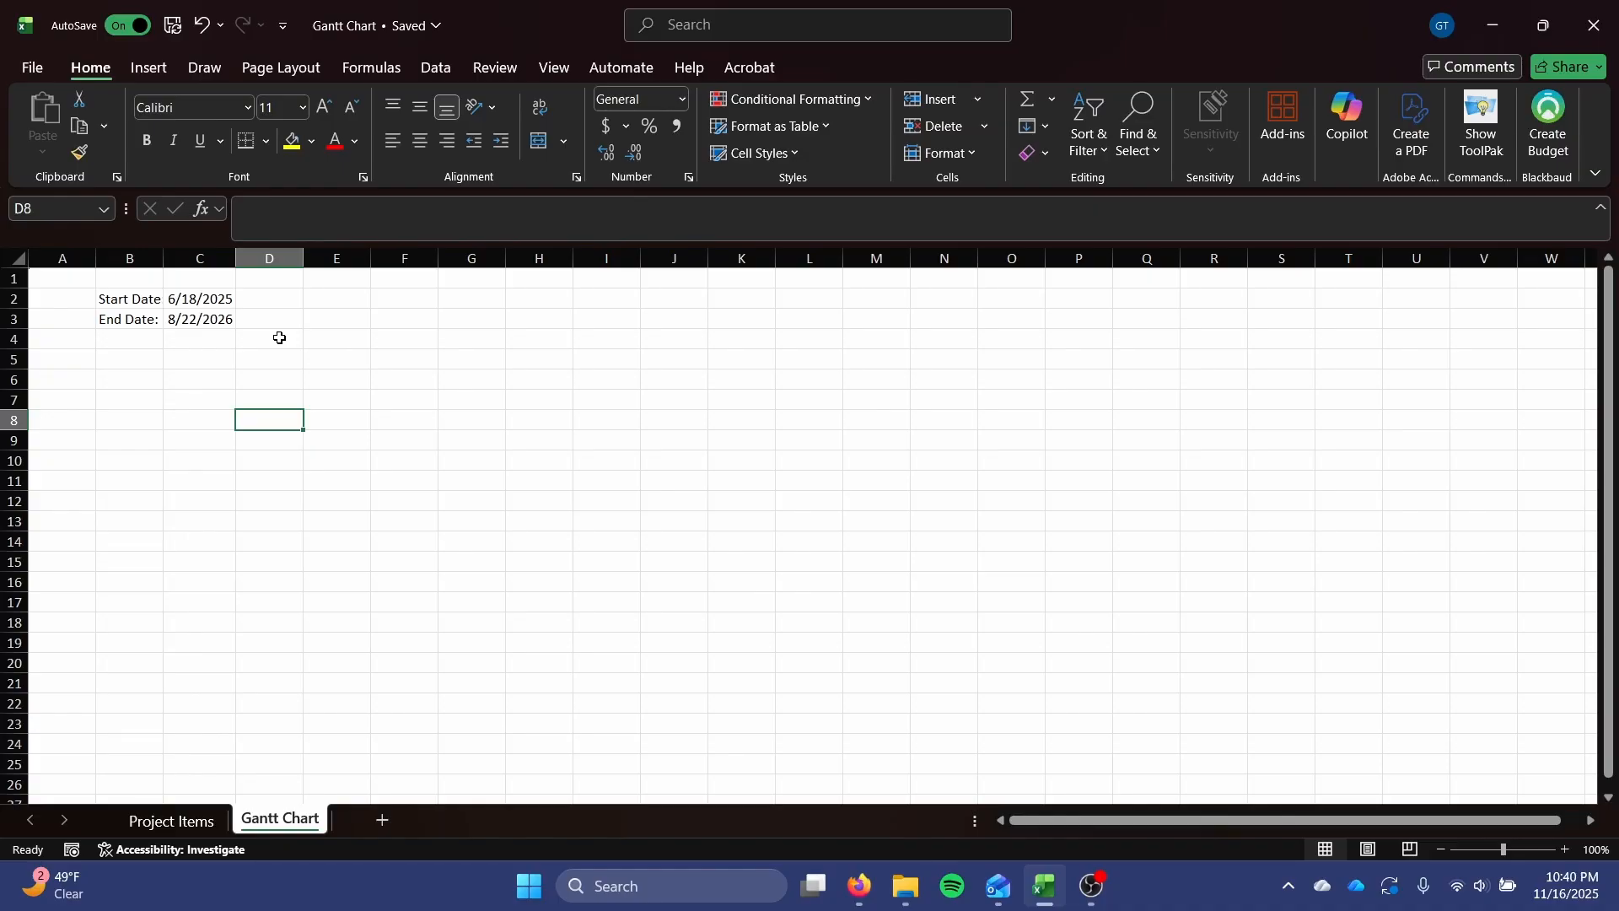
{"action": "type", "text": "Pro"}
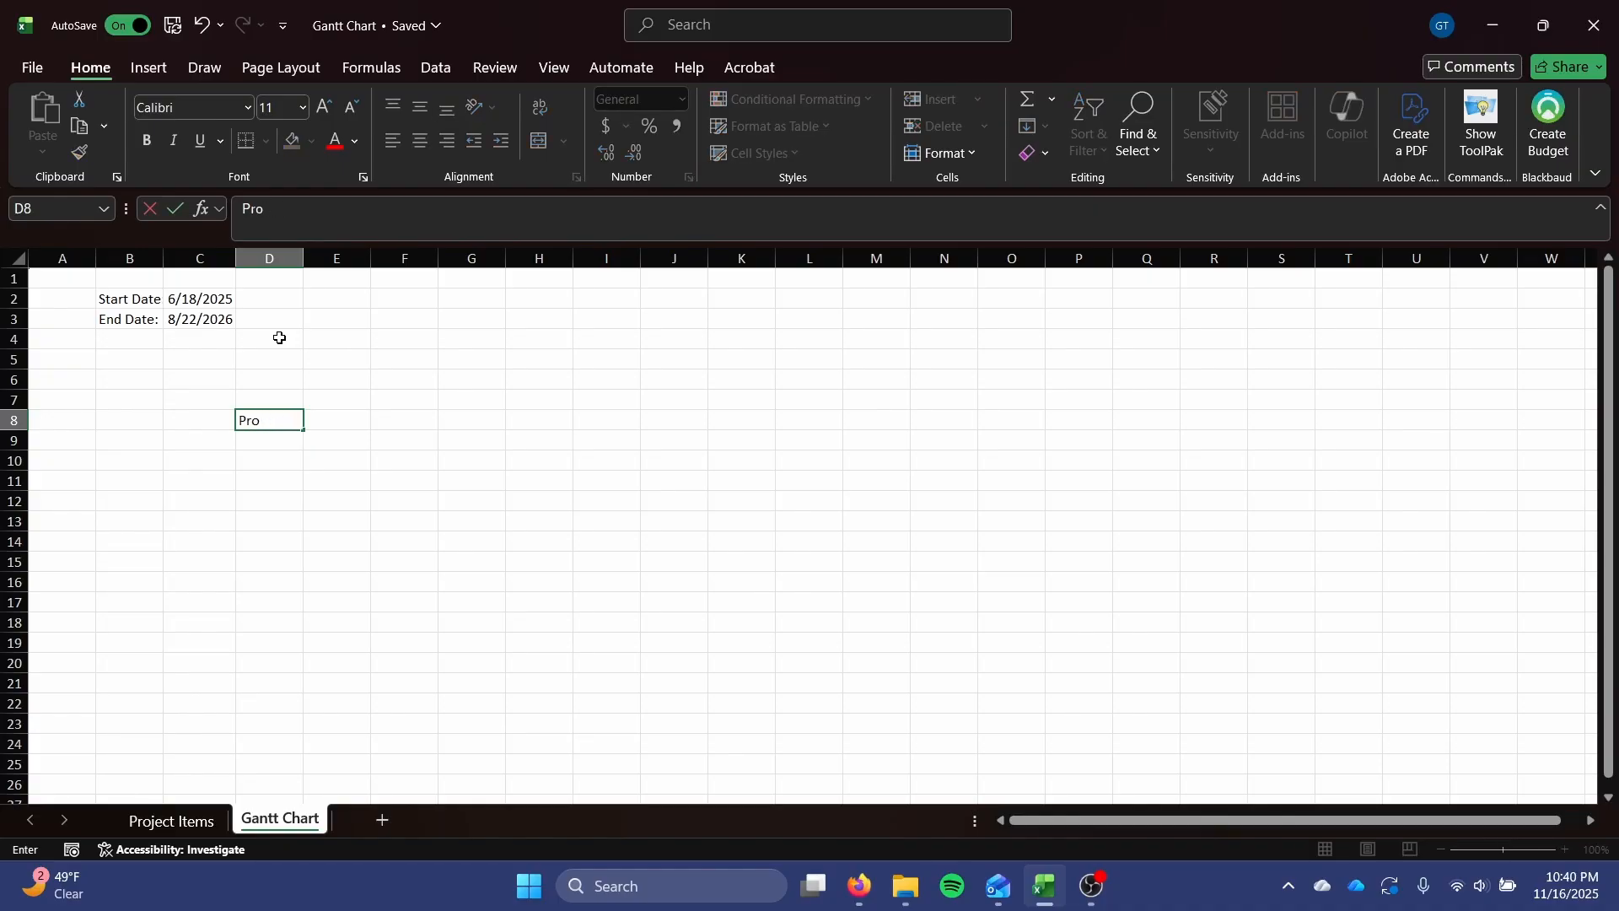
{"action": "type", "text": "jectTask"}
{"action": "key", "text": "BackSpace"}
{"action": "key", "text": "BackSpace"}
{"action": "type", "text": "Project Tasks"}
{"action": "key", "text": "Return"}
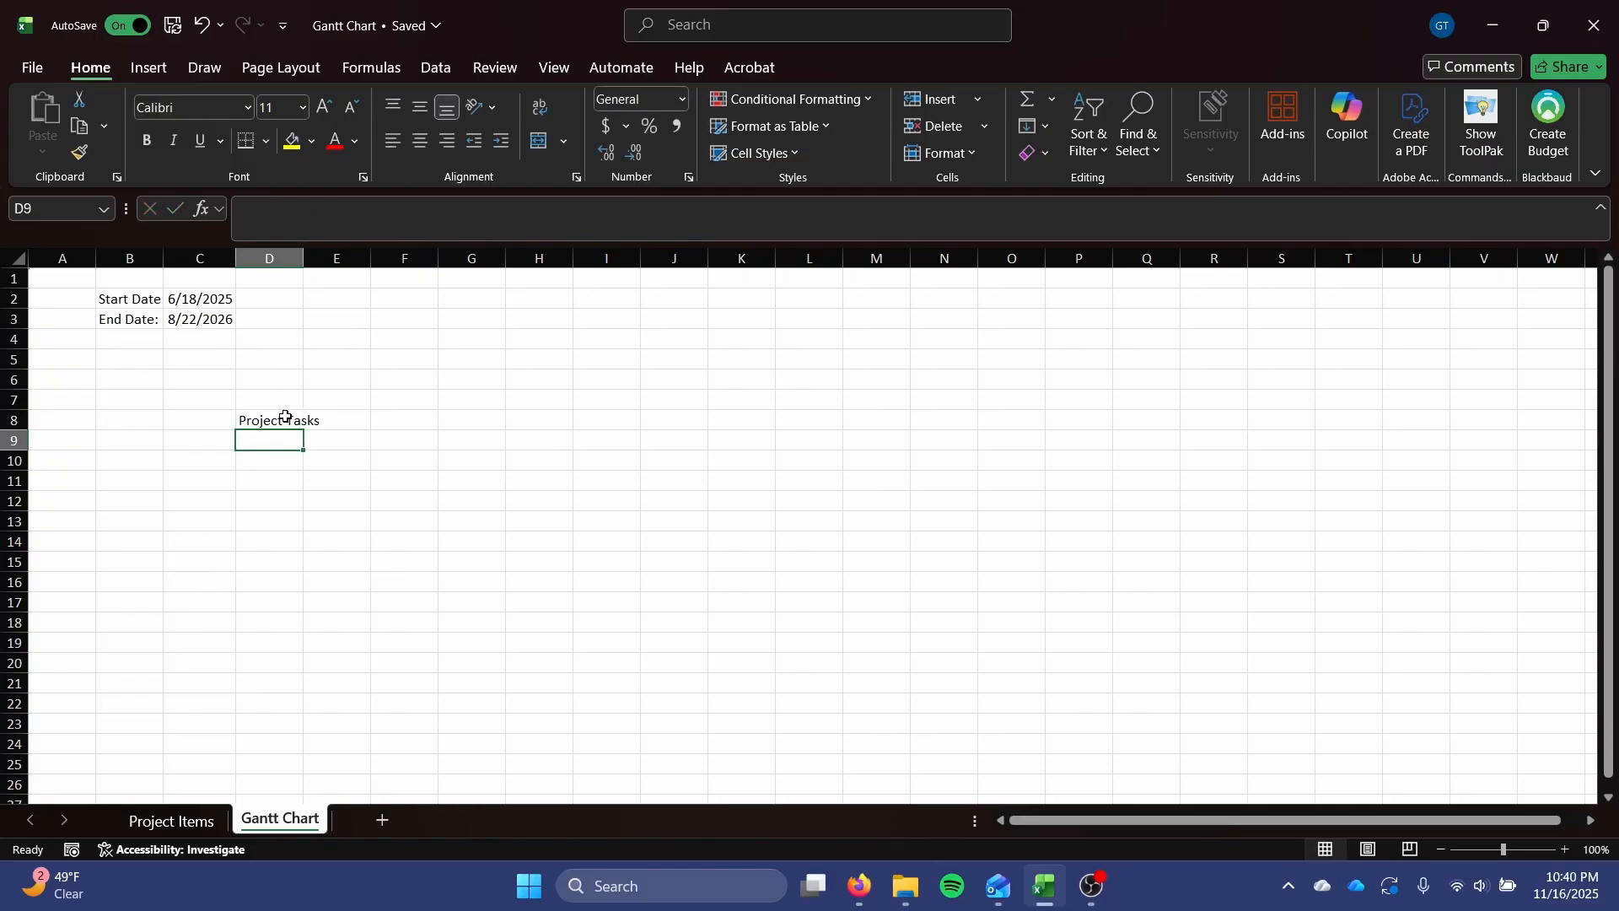
Make the Project Tasks heading bold, widen column D to fit it, and select cell D9 below.
{"action": "left_click", "coordinate": [285, 417]}
{"action": "key", "text": "ctrl+b"}
{"action": "left_click_drag", "start_coordinate": [303, 258], "coordinate": [366, 258]}
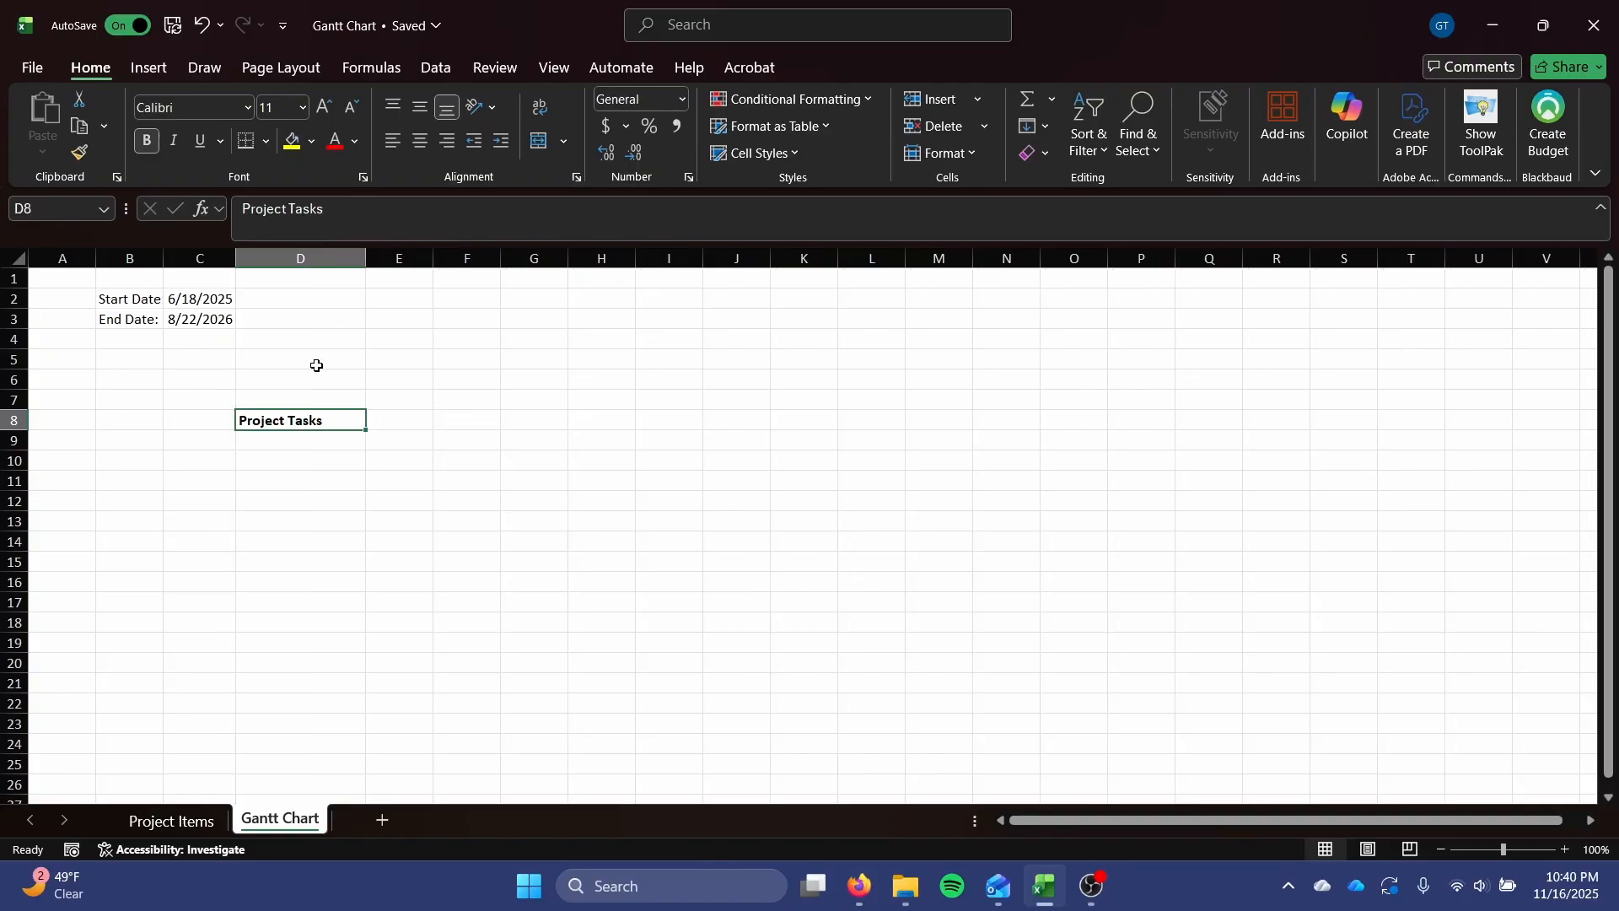
{"action": "left_click", "coordinate": [304, 443]}
{"action": "scroll", "coordinate": [437, 448], "scroll_direction": "down", "scroll_amount": 1}
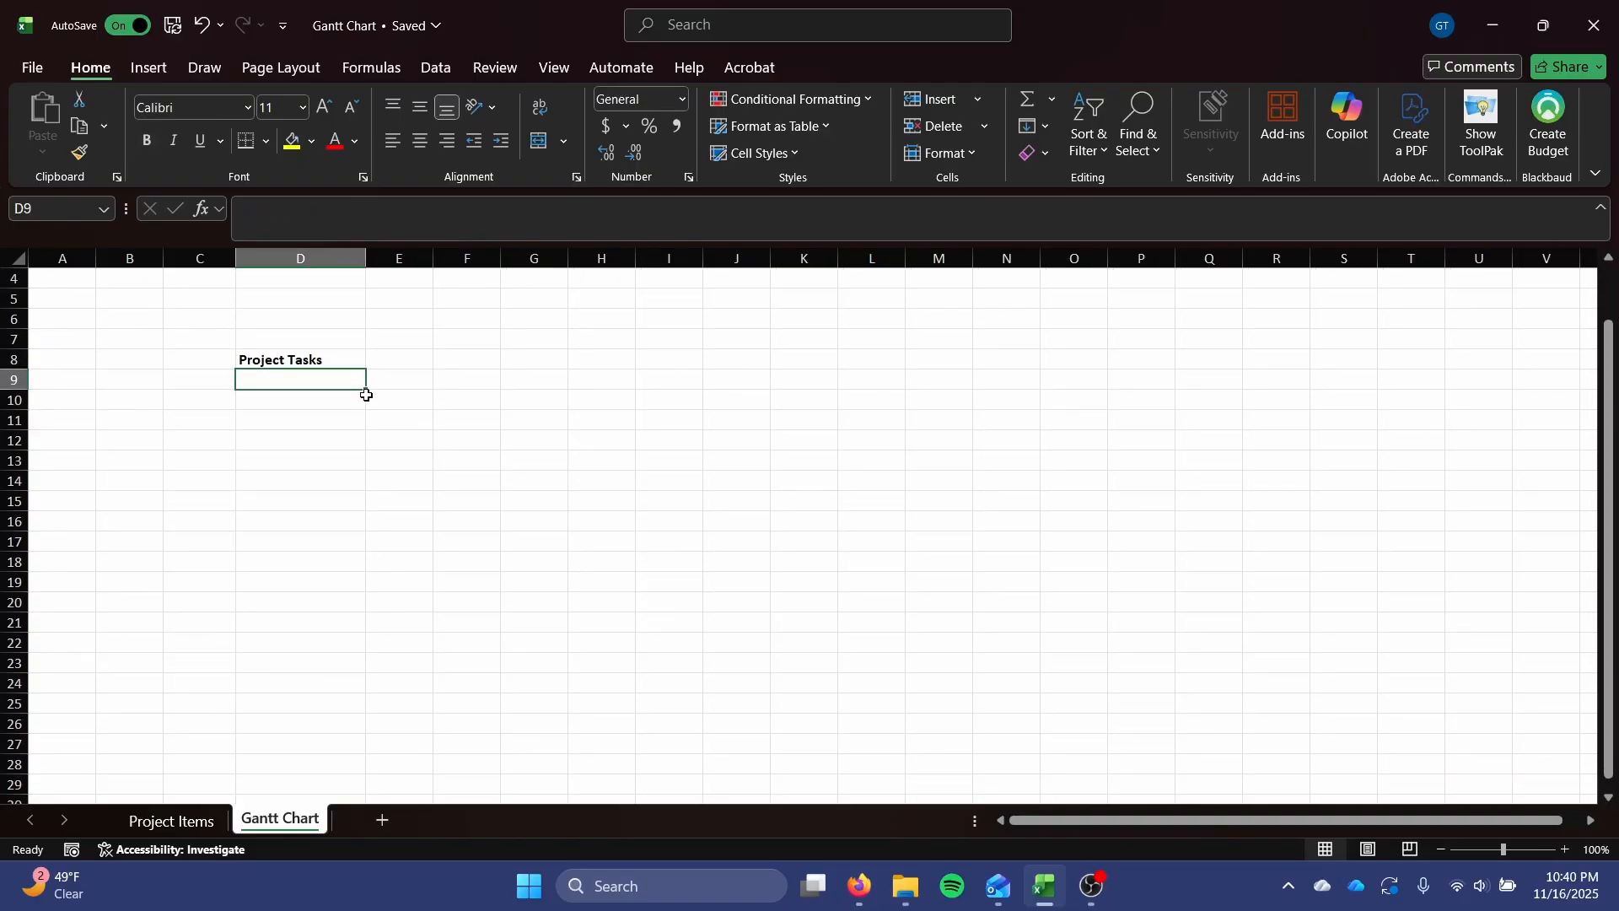
Enter a formula in D9 that links to the first project task in cell B2 of the Project Items sheet.
{"action": "type", "text": "="}
{"action": "left_click", "coordinate": [173, 821]}
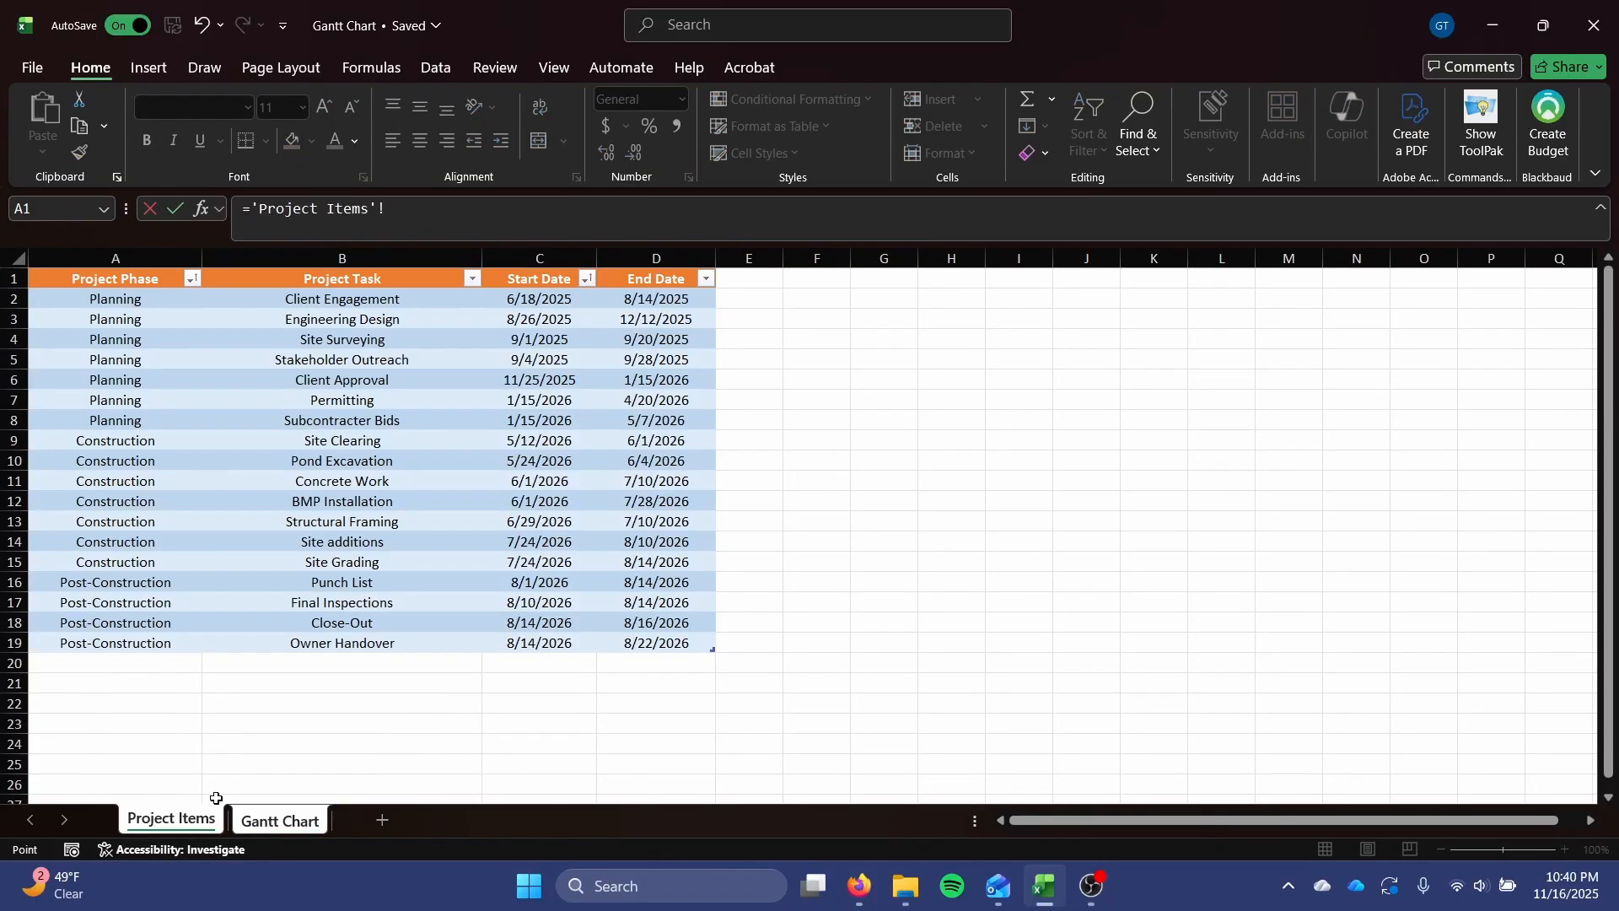
{"action": "left_click", "coordinate": [339, 296]}
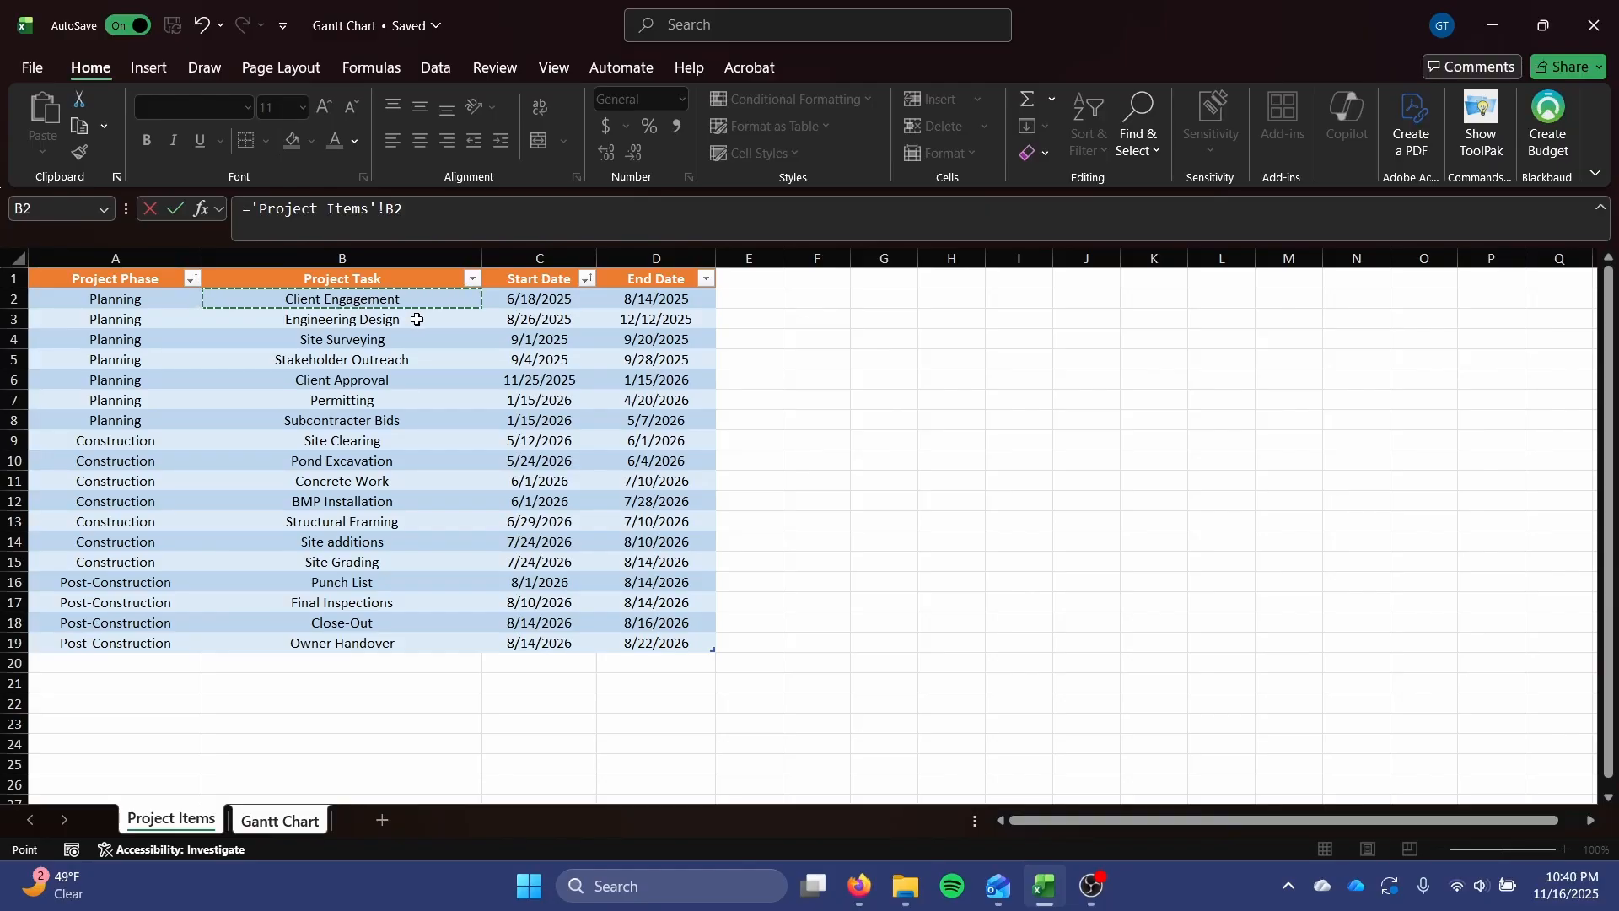
{"action": "key", "text": "Return"}
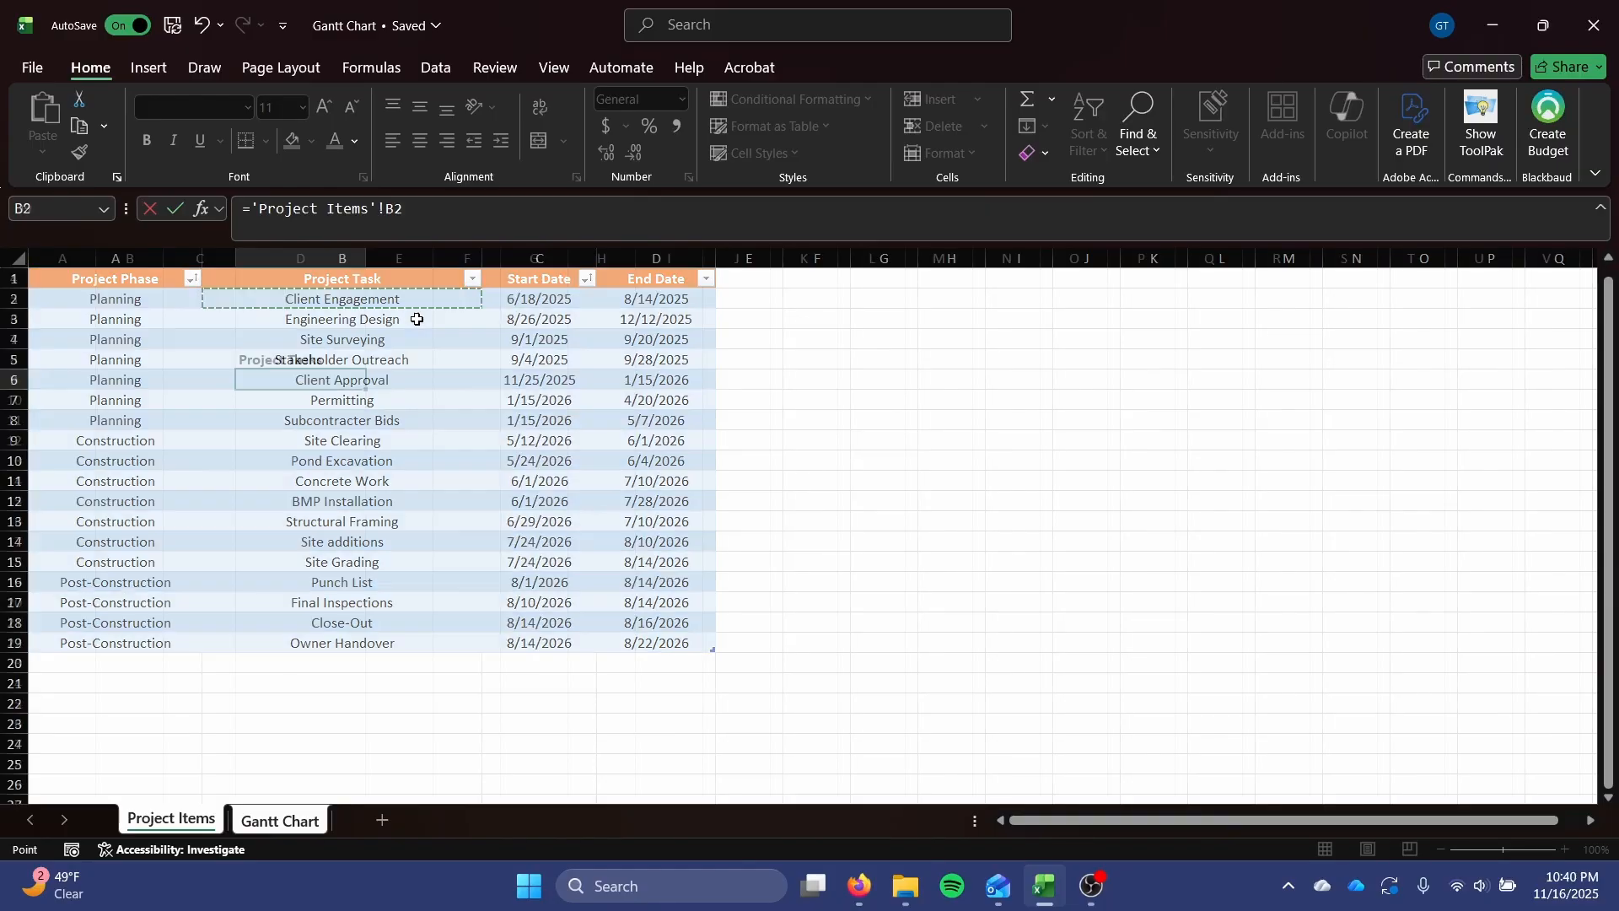
Fill the task link formula from D9 down through D26 and clear the surplus cell D27.
{"action": "left_click", "coordinate": [336, 379]}
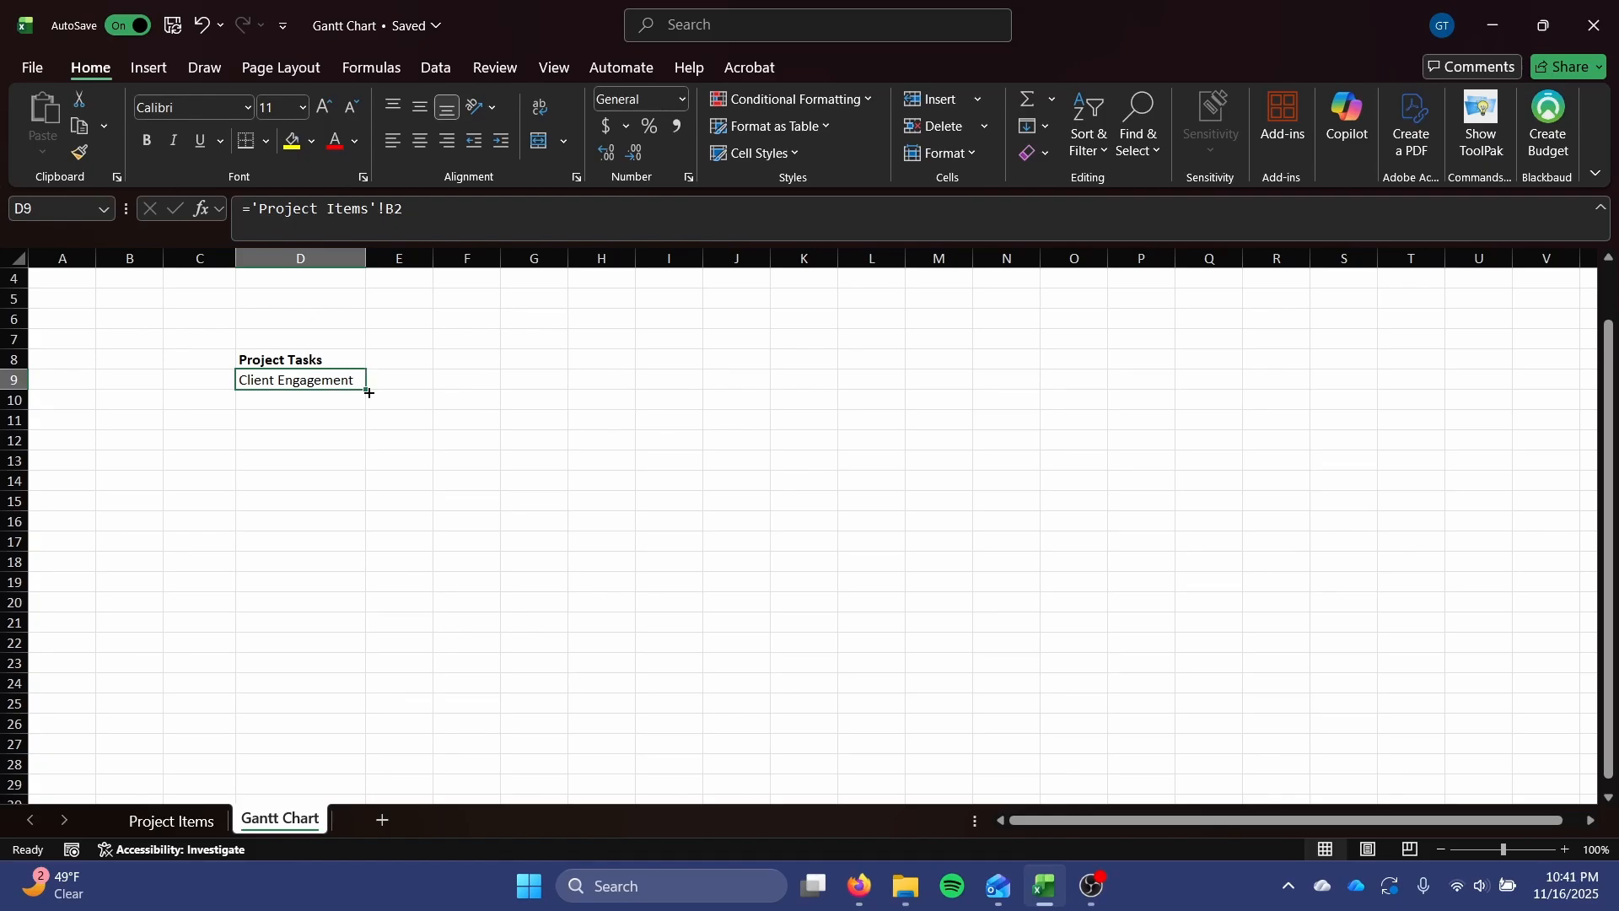
{"action": "left_click_drag", "start_coordinate": [368, 393], "coordinate": [347, 489]}
{"action": "key", "text": "ctrl+z"}
{"action": "left_click_drag", "start_coordinate": [364, 390], "coordinate": [360, 725]}
{"action": "scroll", "coordinate": [360, 717], "scroll_direction": "down", "scroll_amount": 2}
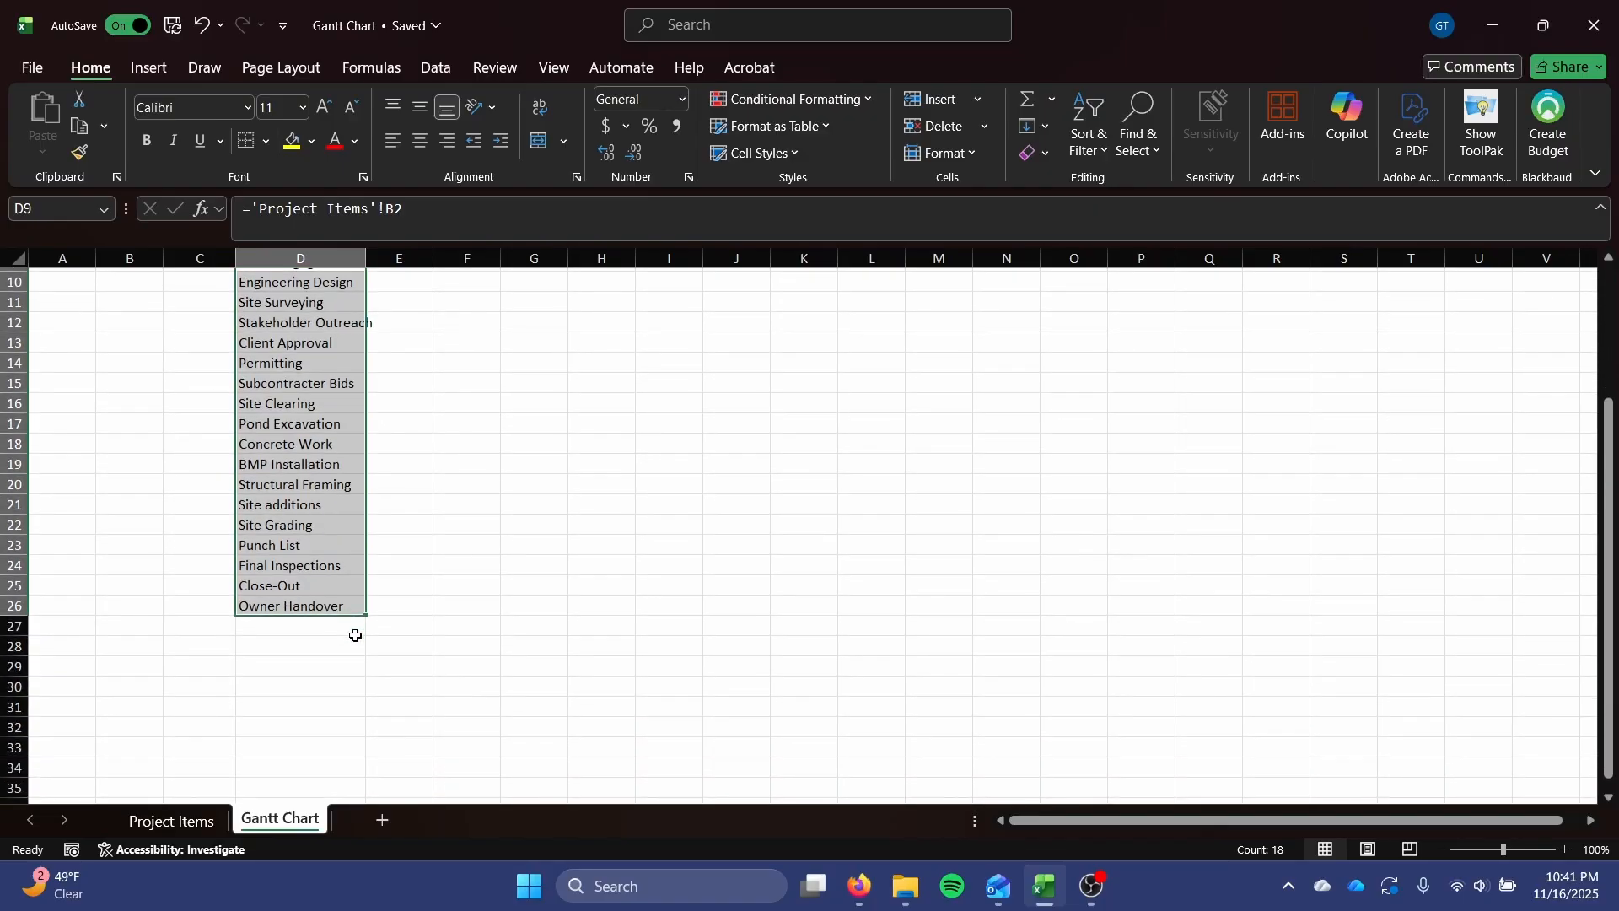
{"action": "left_click_drag", "start_coordinate": [364, 614], "coordinate": [363, 637]}
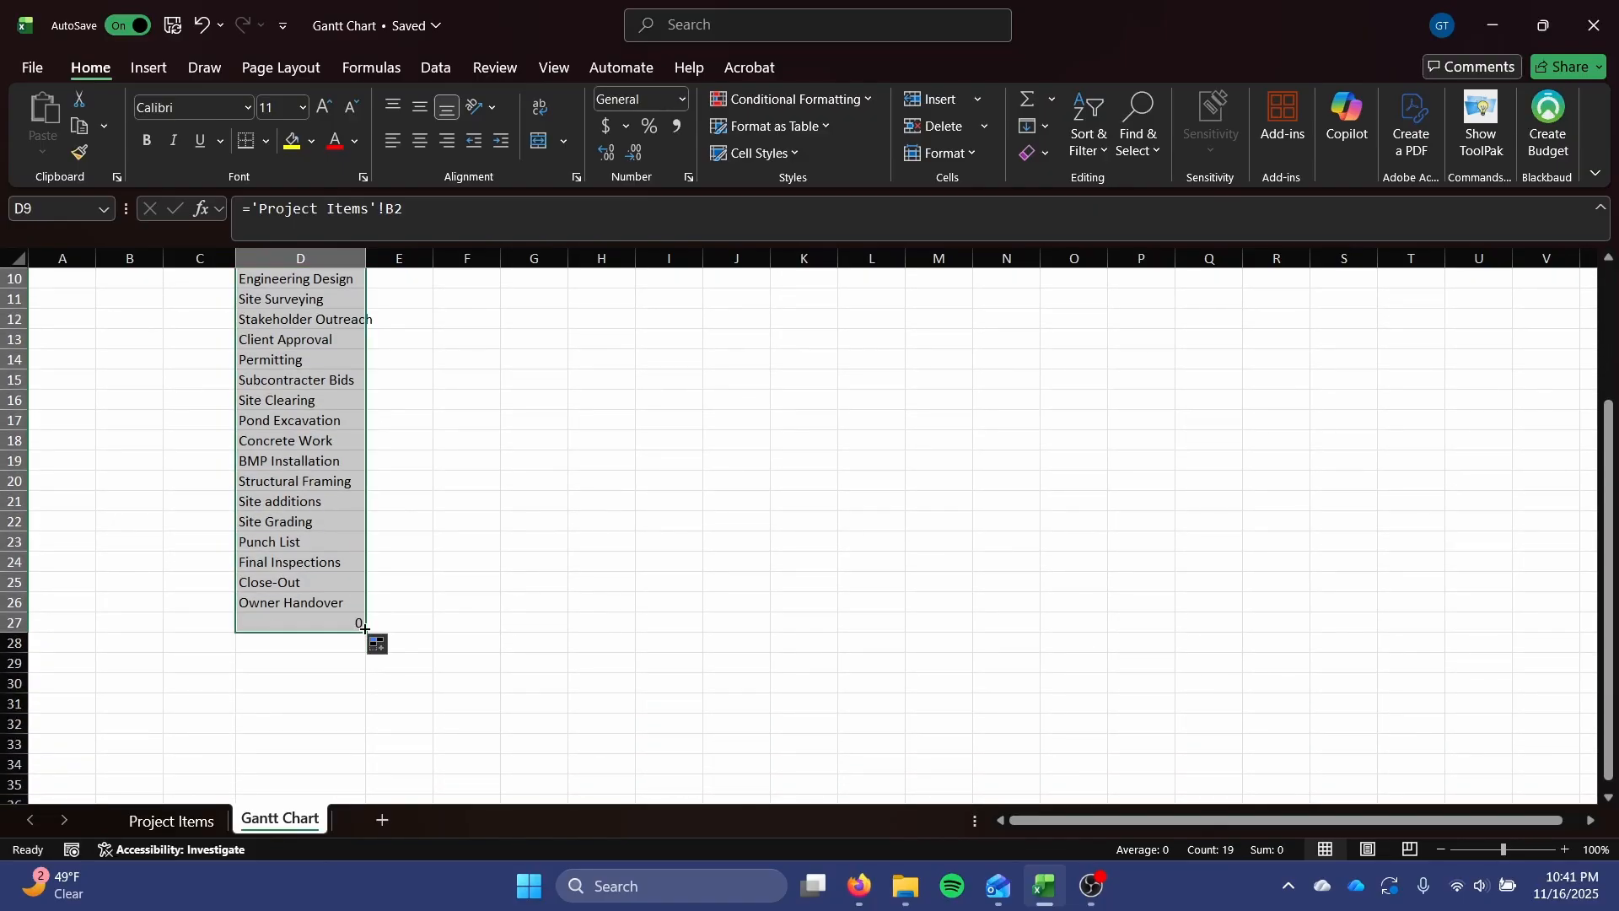
{"action": "left_click", "coordinate": [349, 623]}
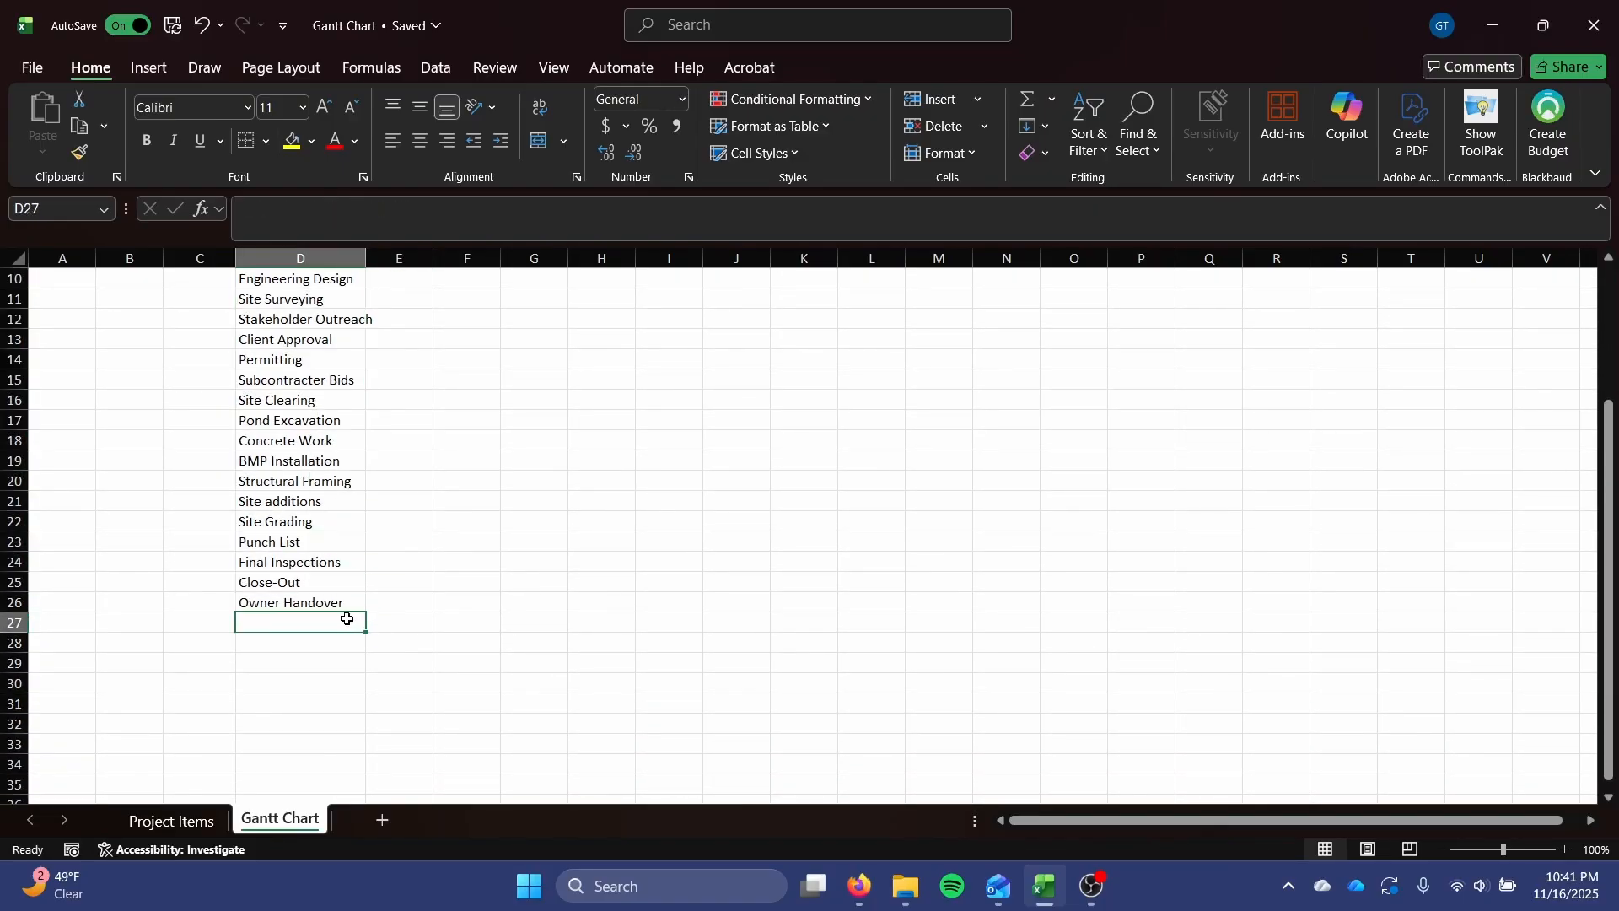
{"action": "key", "text": "Delete"}
Widen column D so that the longest project task name fits inside it.
{"action": "scroll", "coordinate": [347, 620], "scroll_direction": "up", "scroll_amount": 3}
{"action": "scroll", "coordinate": [362, 422], "scroll_direction": "down", "scroll_amount": 1}
{"action": "left_click_drag", "start_coordinate": [373, 258], "coordinate": [395, 260]}
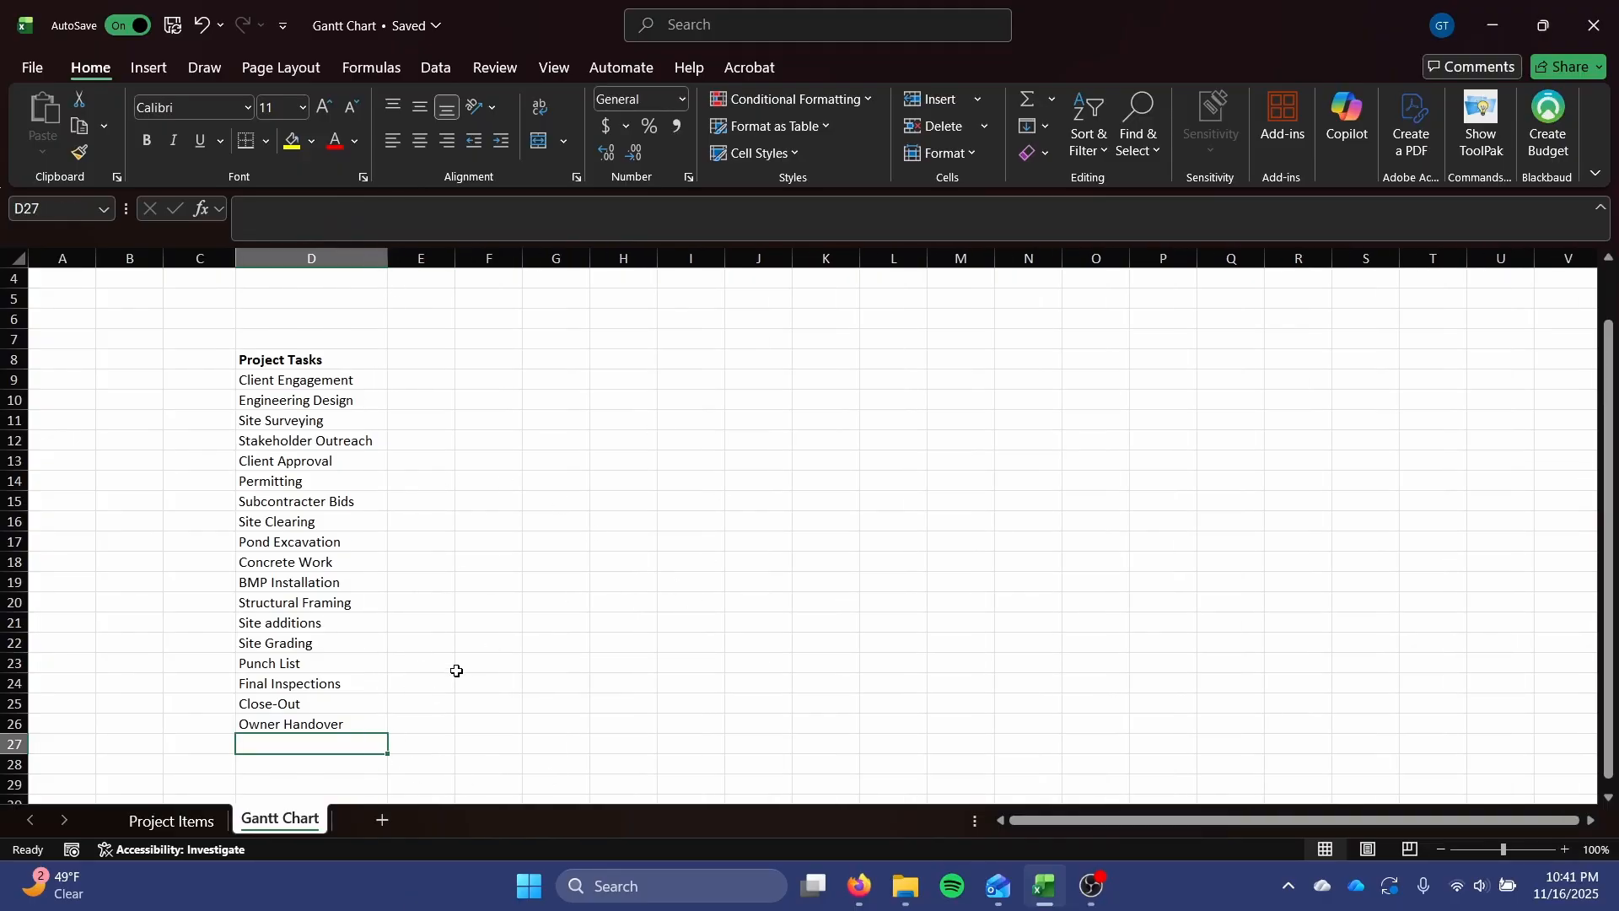
{"action": "left_click_drag", "start_coordinate": [342, 381], "coordinate": [510, 385]}
{"action": "left_click_drag", "start_coordinate": [338, 482], "coordinate": [586, 488]}
{"action": "left_click_drag", "start_coordinate": [346, 563], "coordinate": [561, 566]}
{"action": "left_click_drag", "start_coordinate": [342, 604], "coordinate": [552, 643]}
{"action": "left_click_drag", "start_coordinate": [346, 683], "coordinate": [557, 705]}
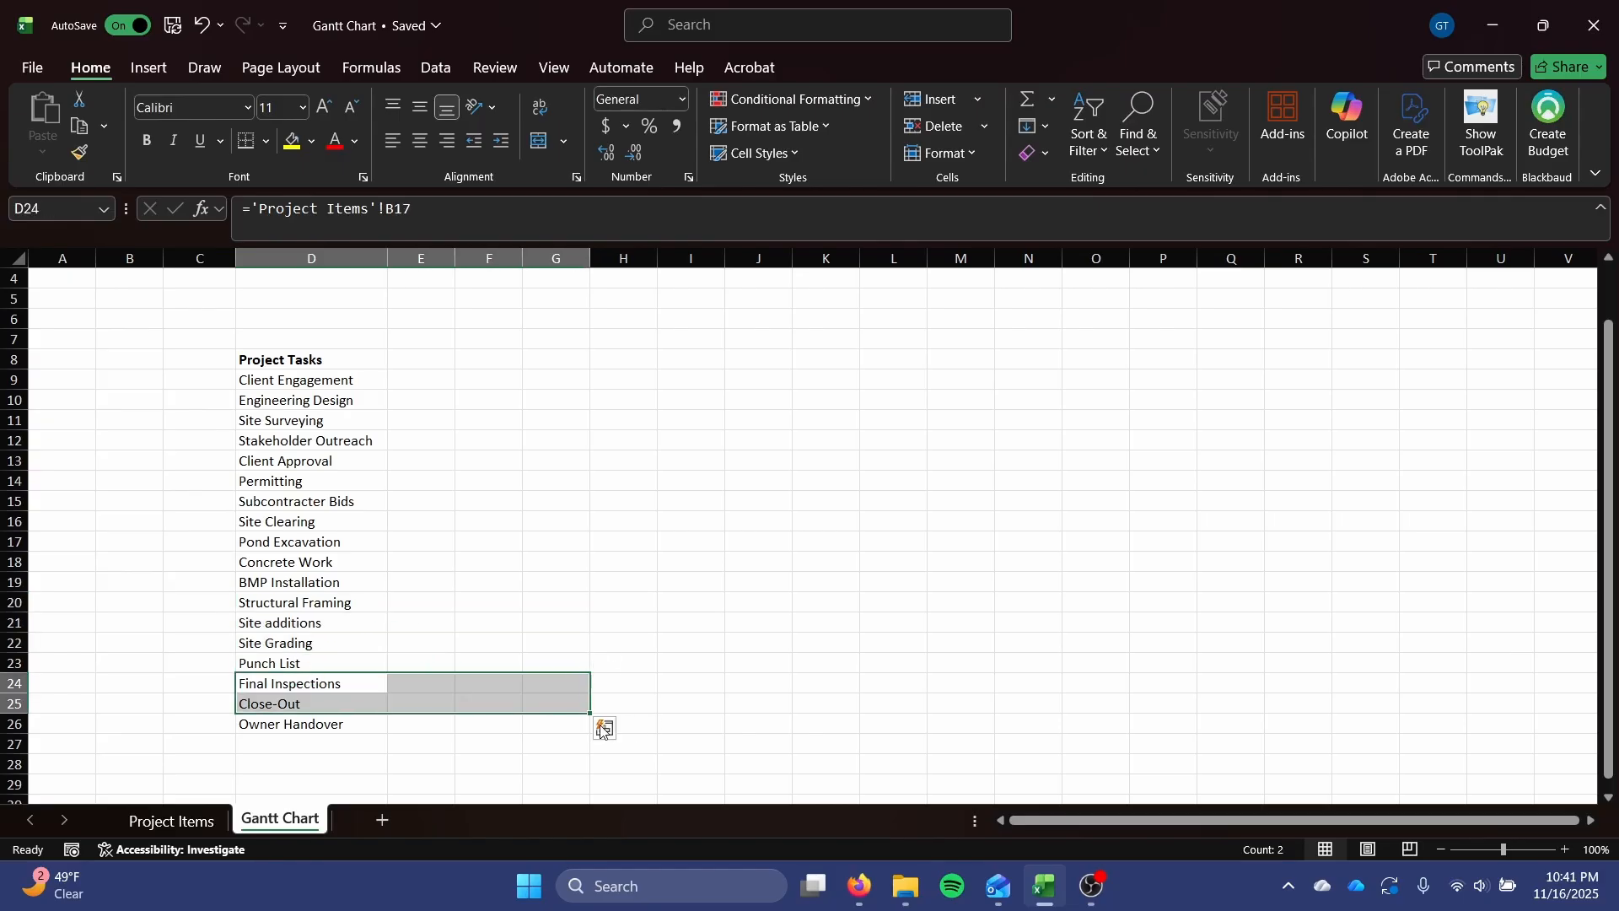
{"action": "left_click_drag", "start_coordinate": [377, 725], "coordinate": [651, 727]}
{"action": "left_click_drag", "start_coordinate": [548, 625], "coordinate": [830, 605]}
{"action": "left_click_drag", "start_coordinate": [493, 481], "coordinate": [717, 485]}
{"action": "left_click_drag", "start_coordinate": [342, 420], "coordinate": [581, 420]}
{"action": "left_click_drag", "start_coordinate": [342, 361], "coordinate": [574, 381]}
{"action": "scroll", "coordinate": [693, 596], "scroll_direction": "up", "scroll_amount": 1}
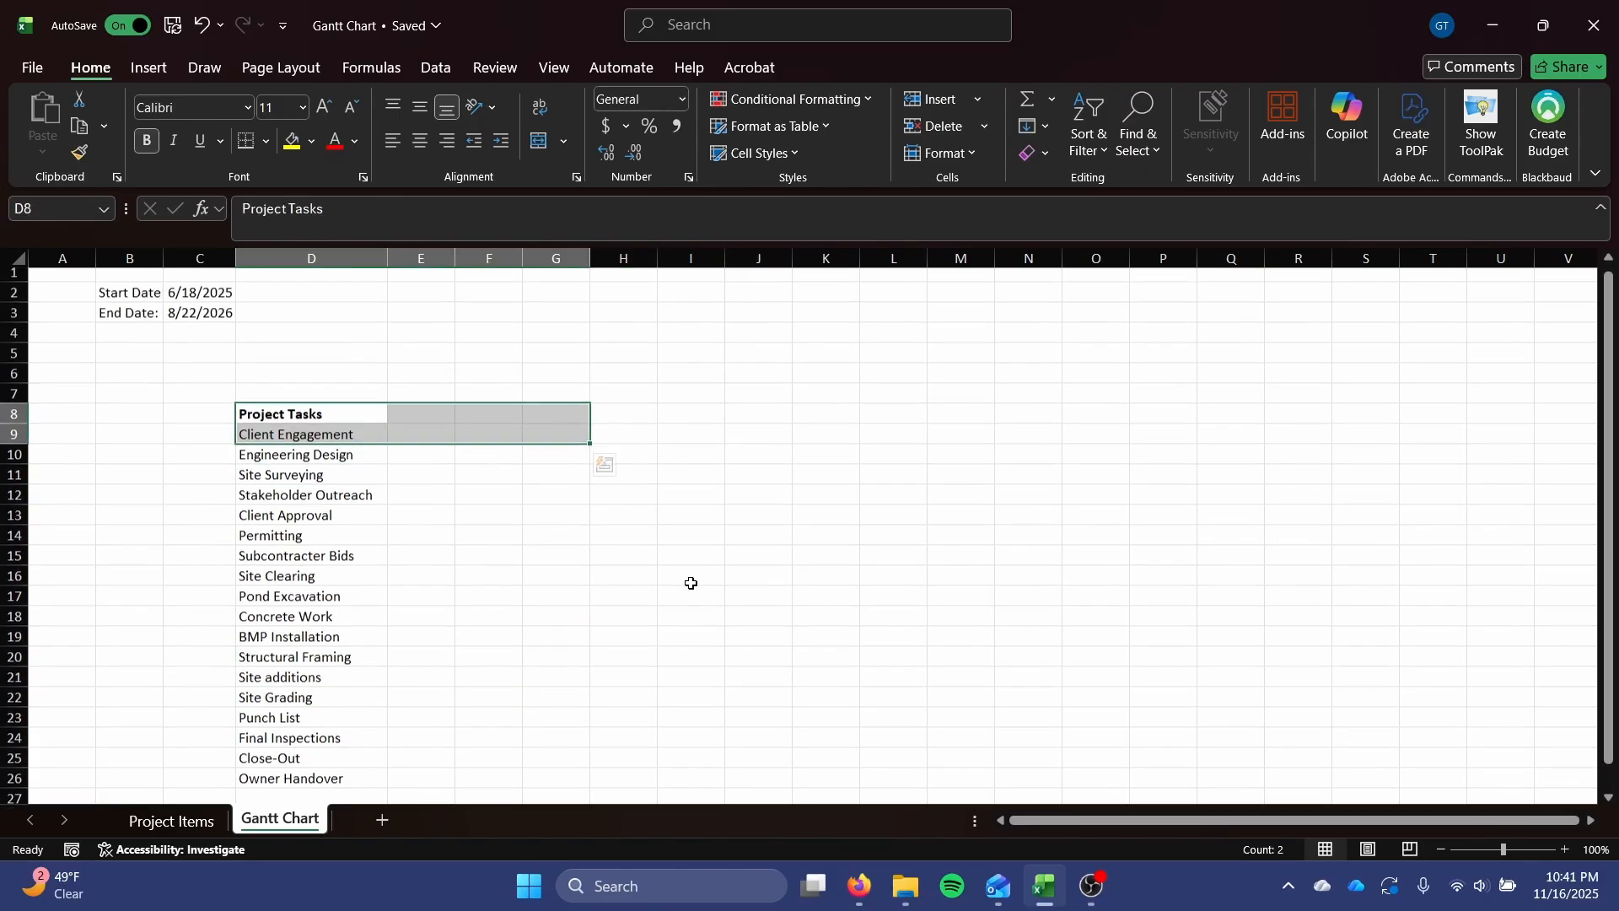
{"action": "left_click", "coordinate": [692, 580]}
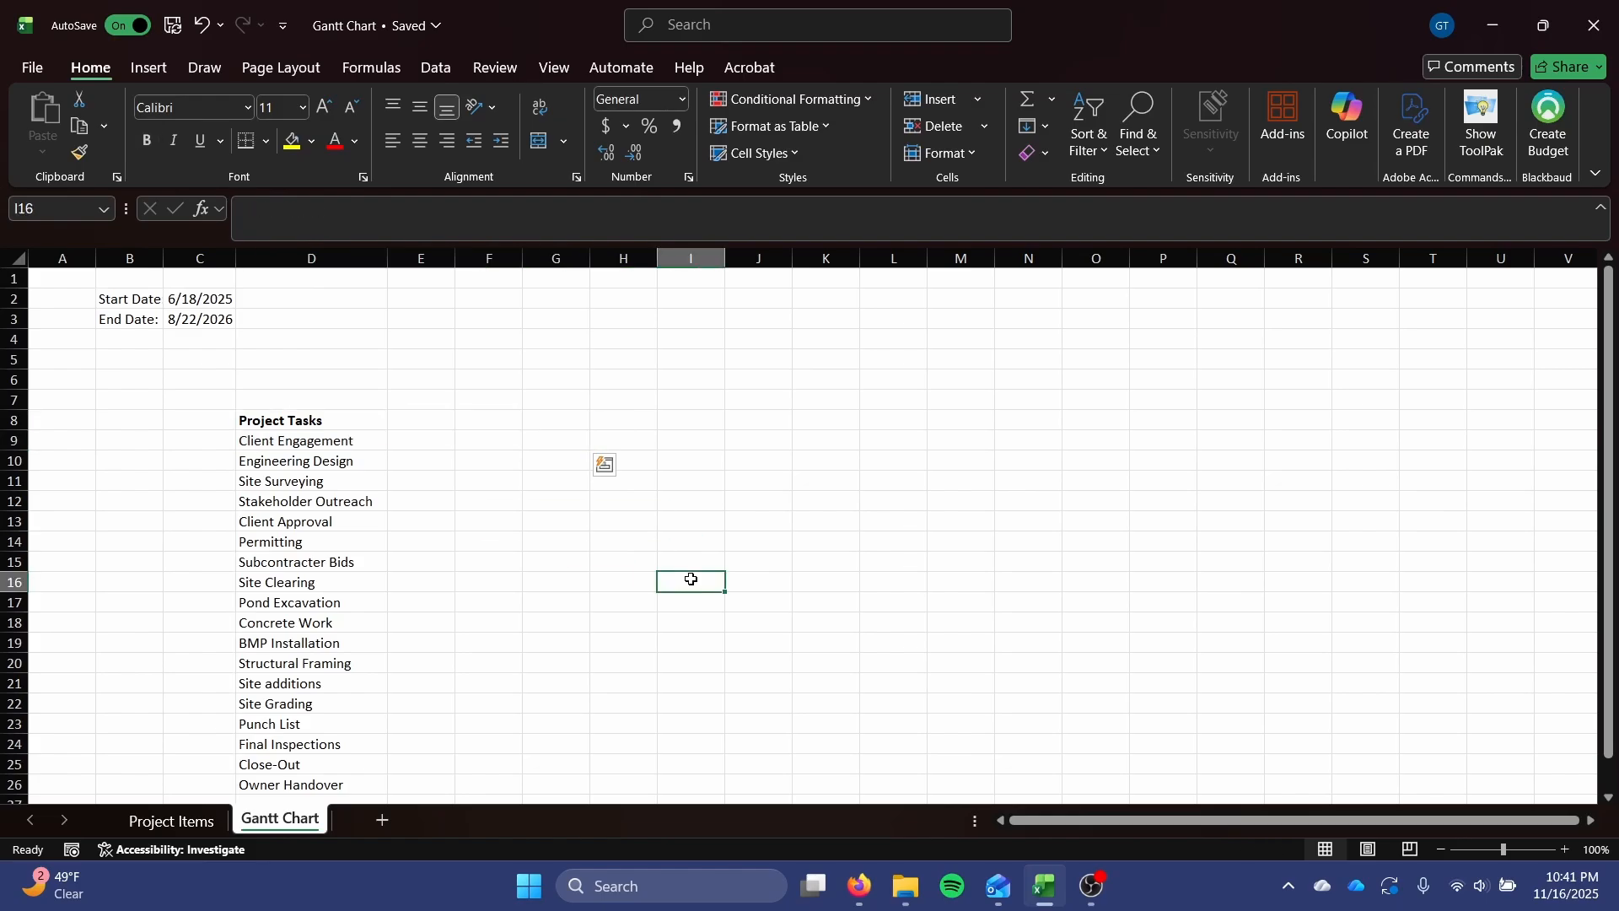
{"action": "left_click", "coordinate": [428, 257]}
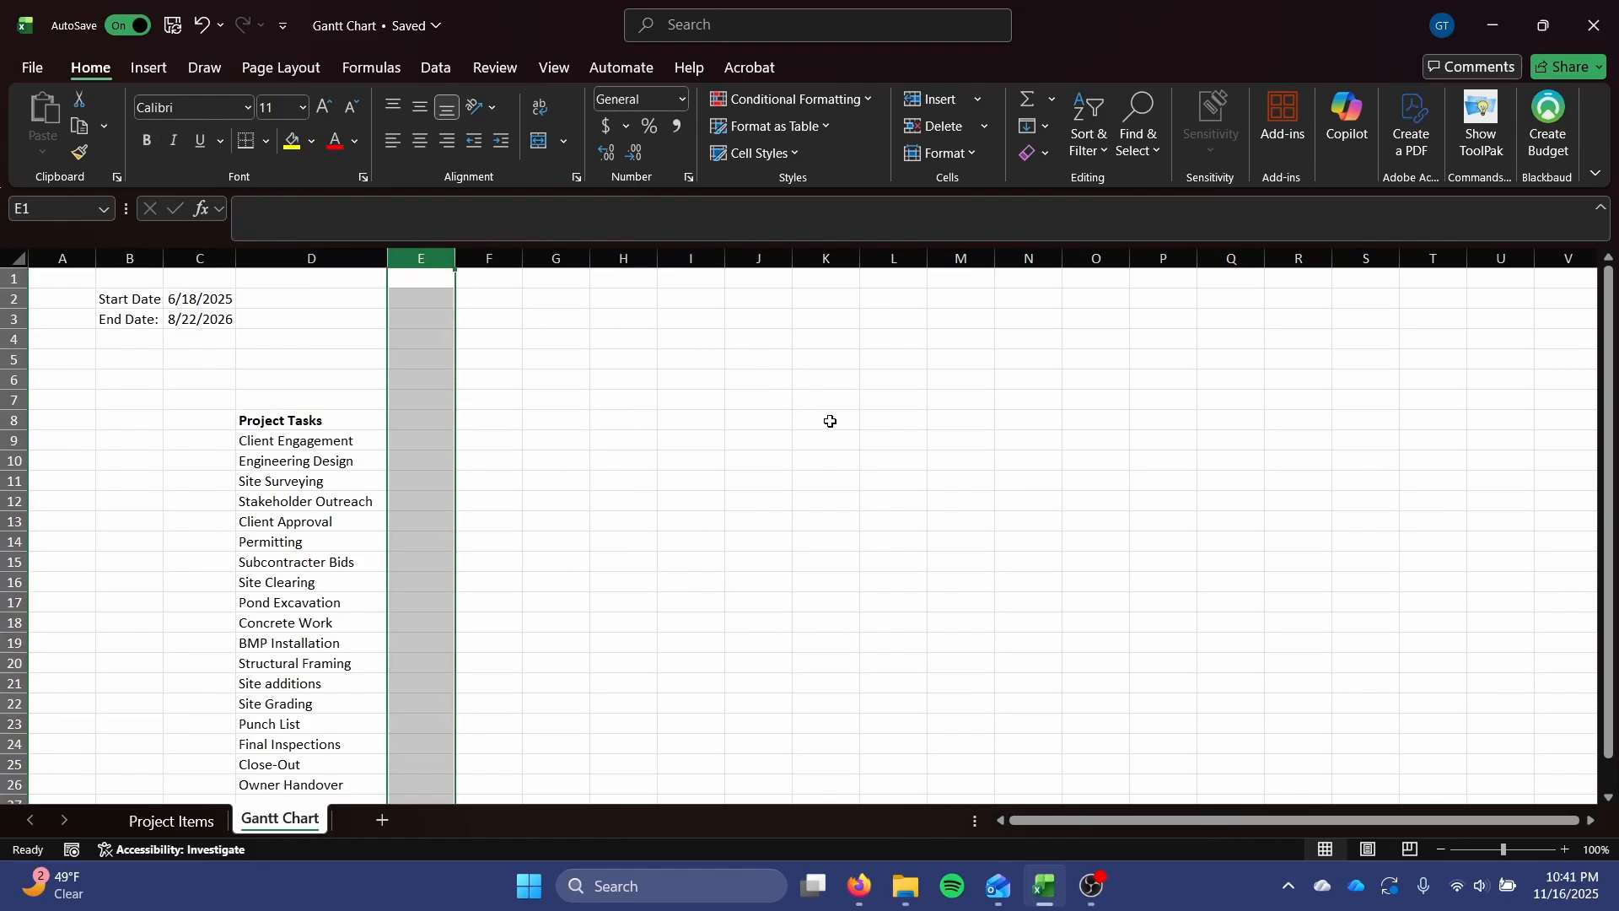
{"action": "scroll", "coordinate": [853, 437], "scroll_direction": "down", "scroll_amount": 2}
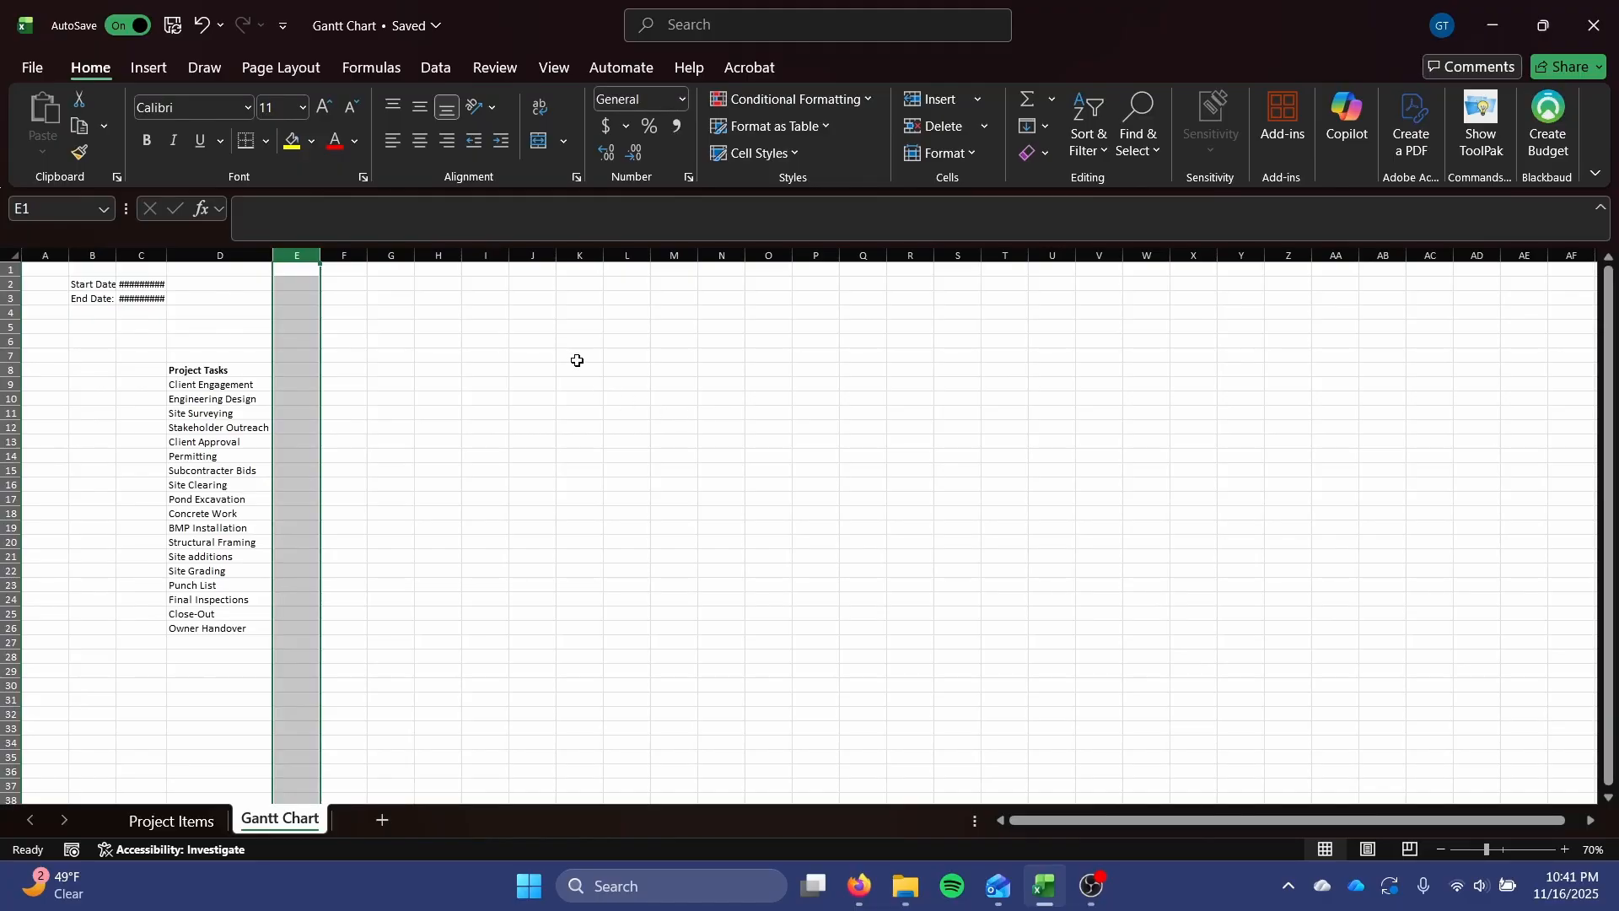
{"action": "scroll", "coordinate": [364, 386], "scroll_direction": "up", "scroll_amount": 3}
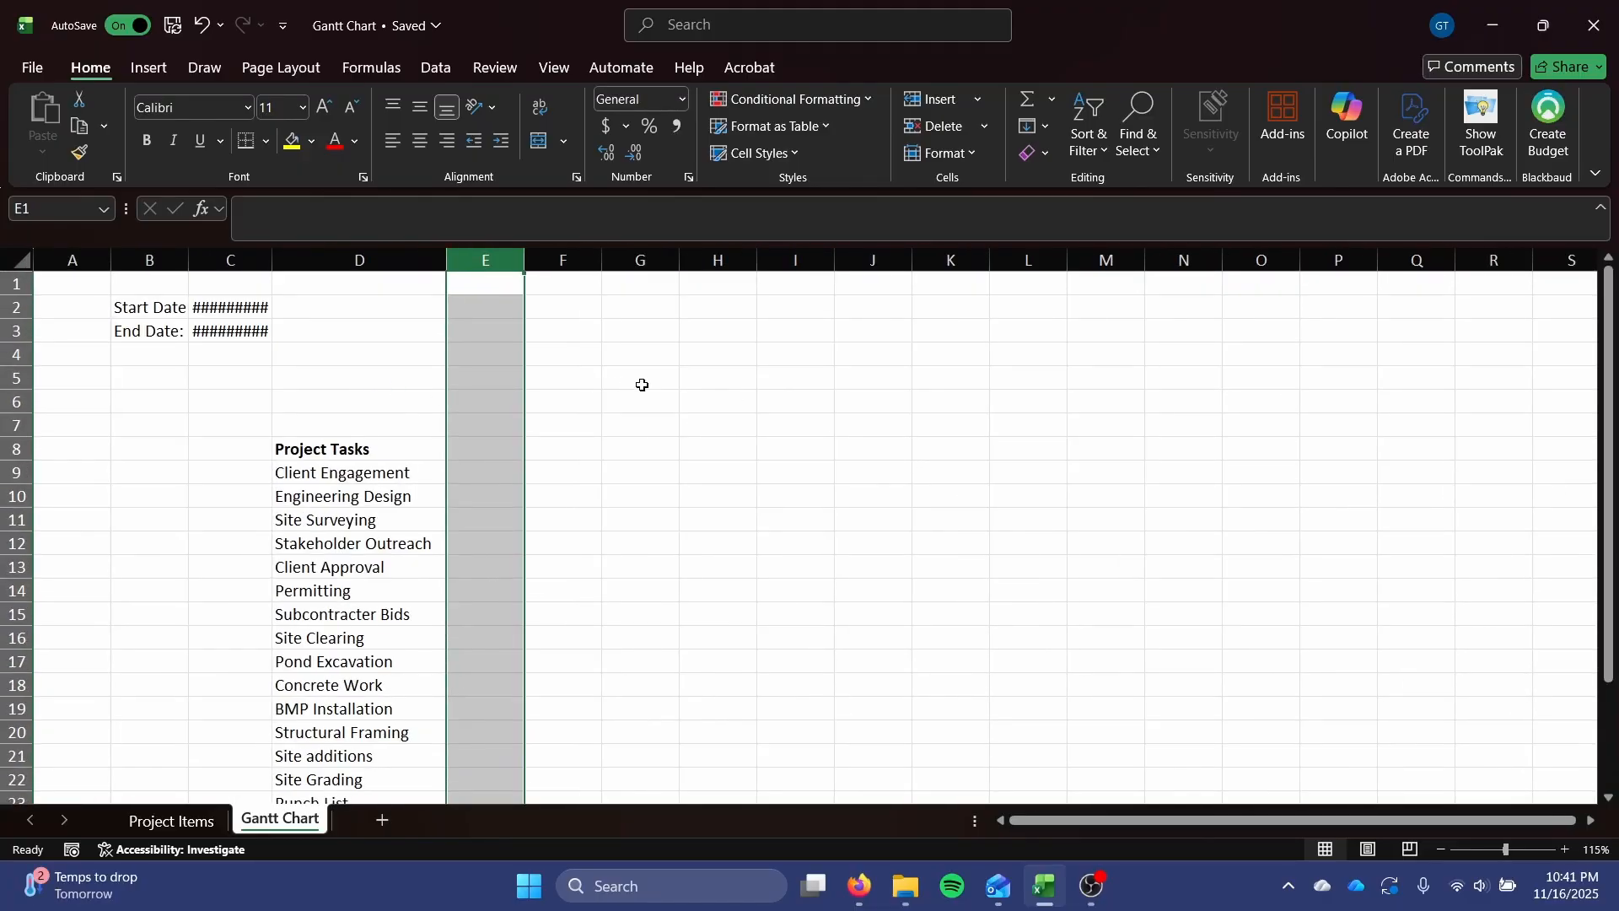
{"action": "scroll", "coordinate": [643, 385], "scroll_direction": "down", "scroll_amount": 5}
{"action": "scroll", "coordinate": [643, 385], "scroll_direction": "up", "scroll_amount": 4}
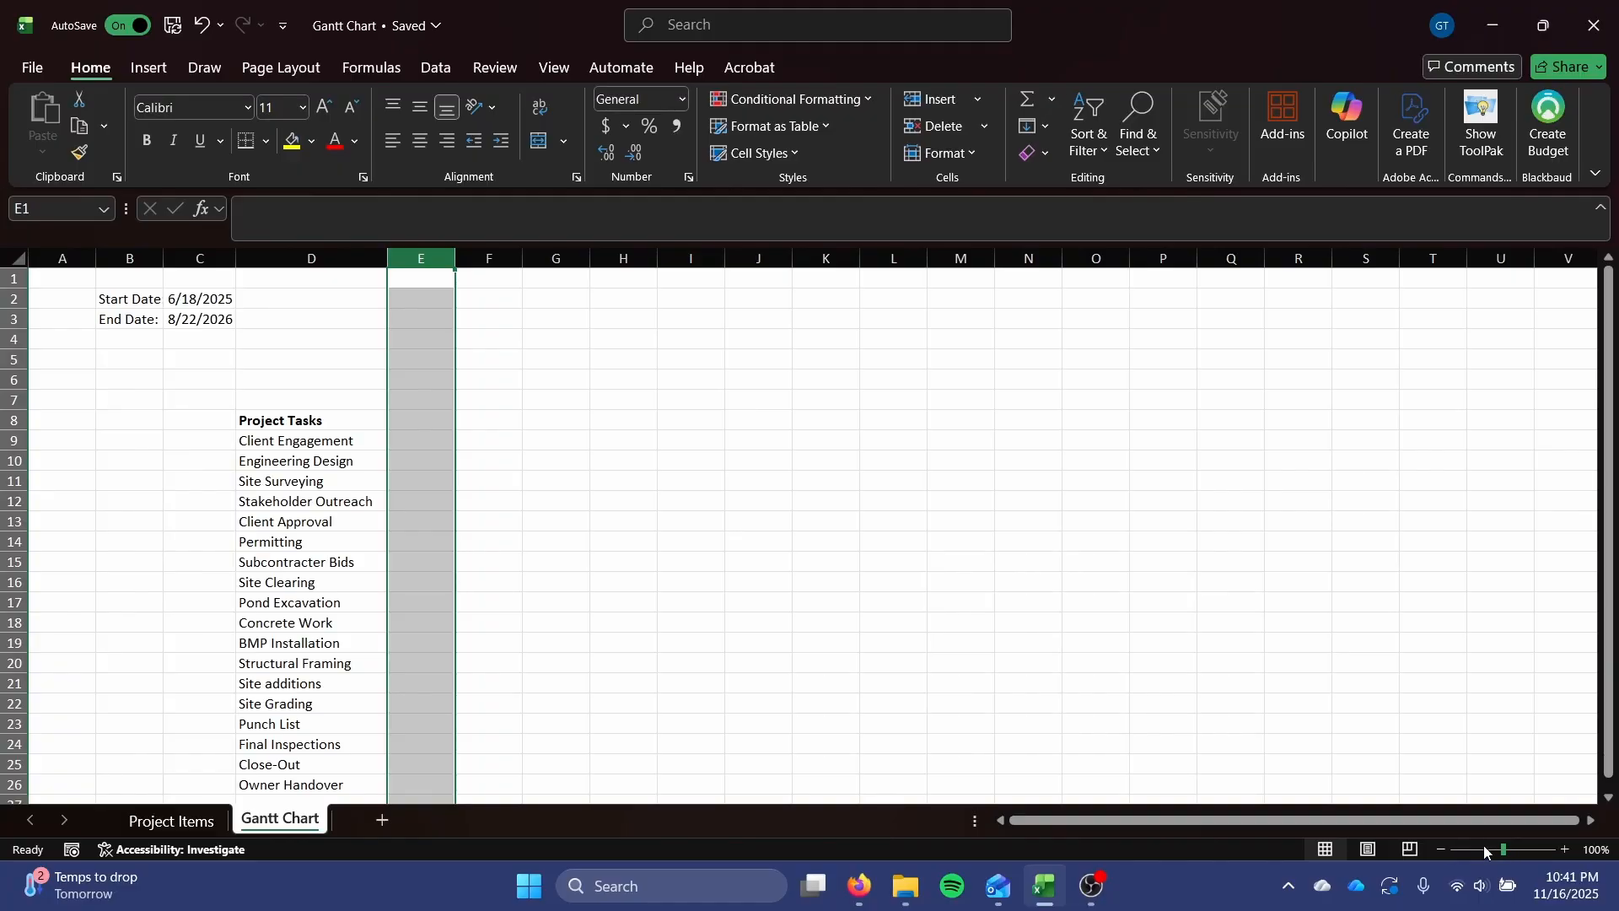
Set the width of columns E through AB to 3 on the Gantt Chart sheet.
{"action": "left_click", "coordinate": [1439, 850]}
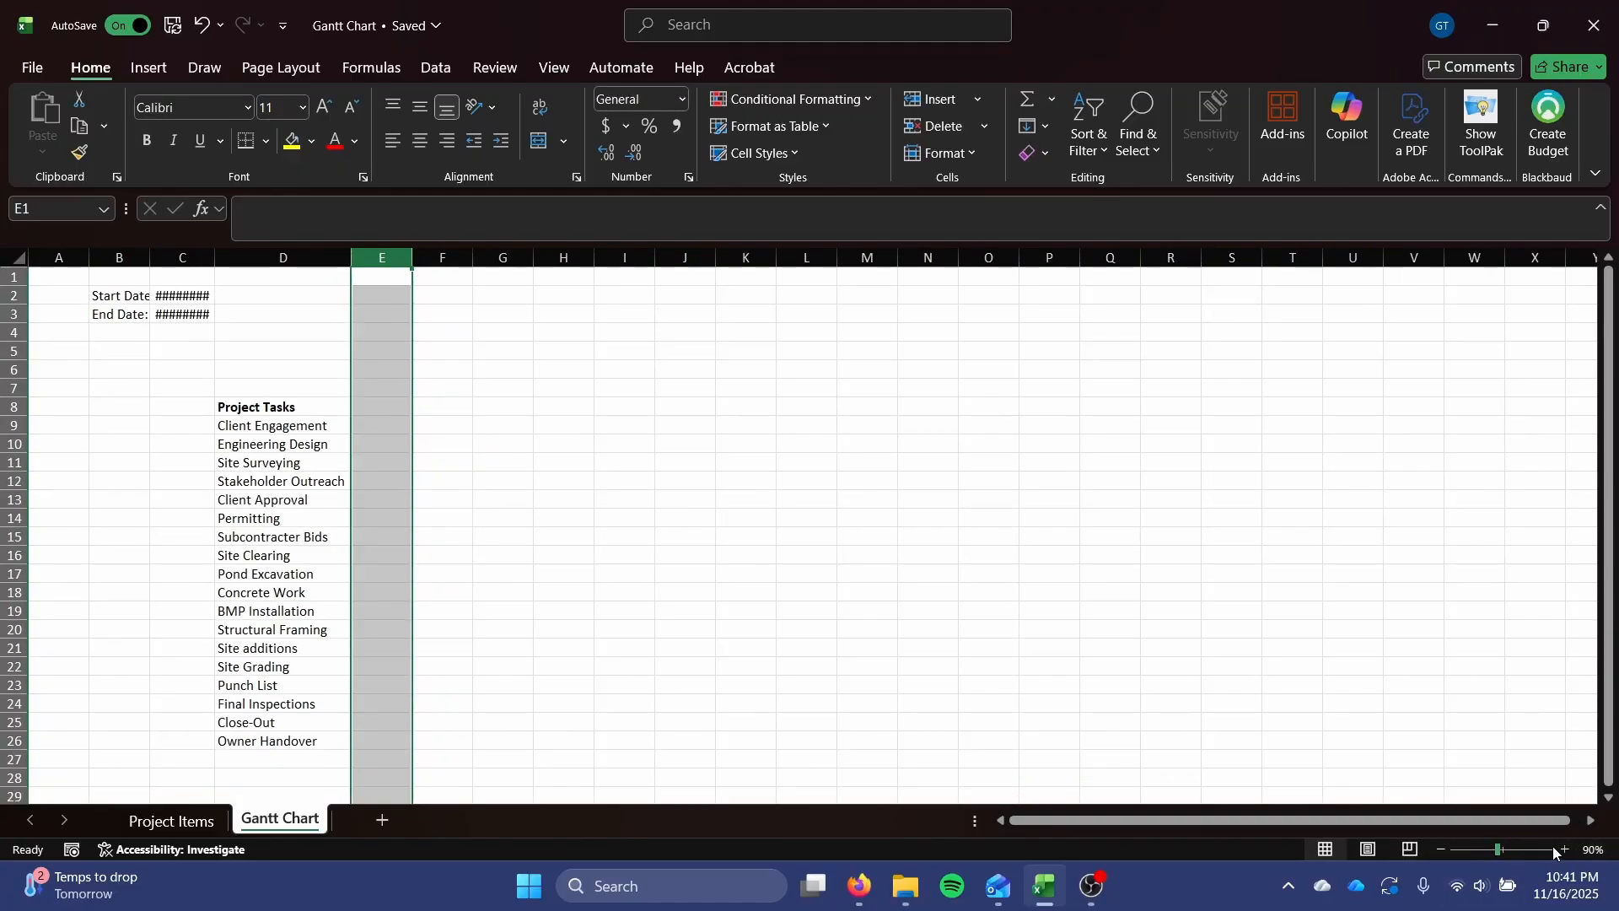
{"action": "left_click", "coordinate": [1440, 849]}
{"action": "left_click", "coordinate": [1441, 849]}
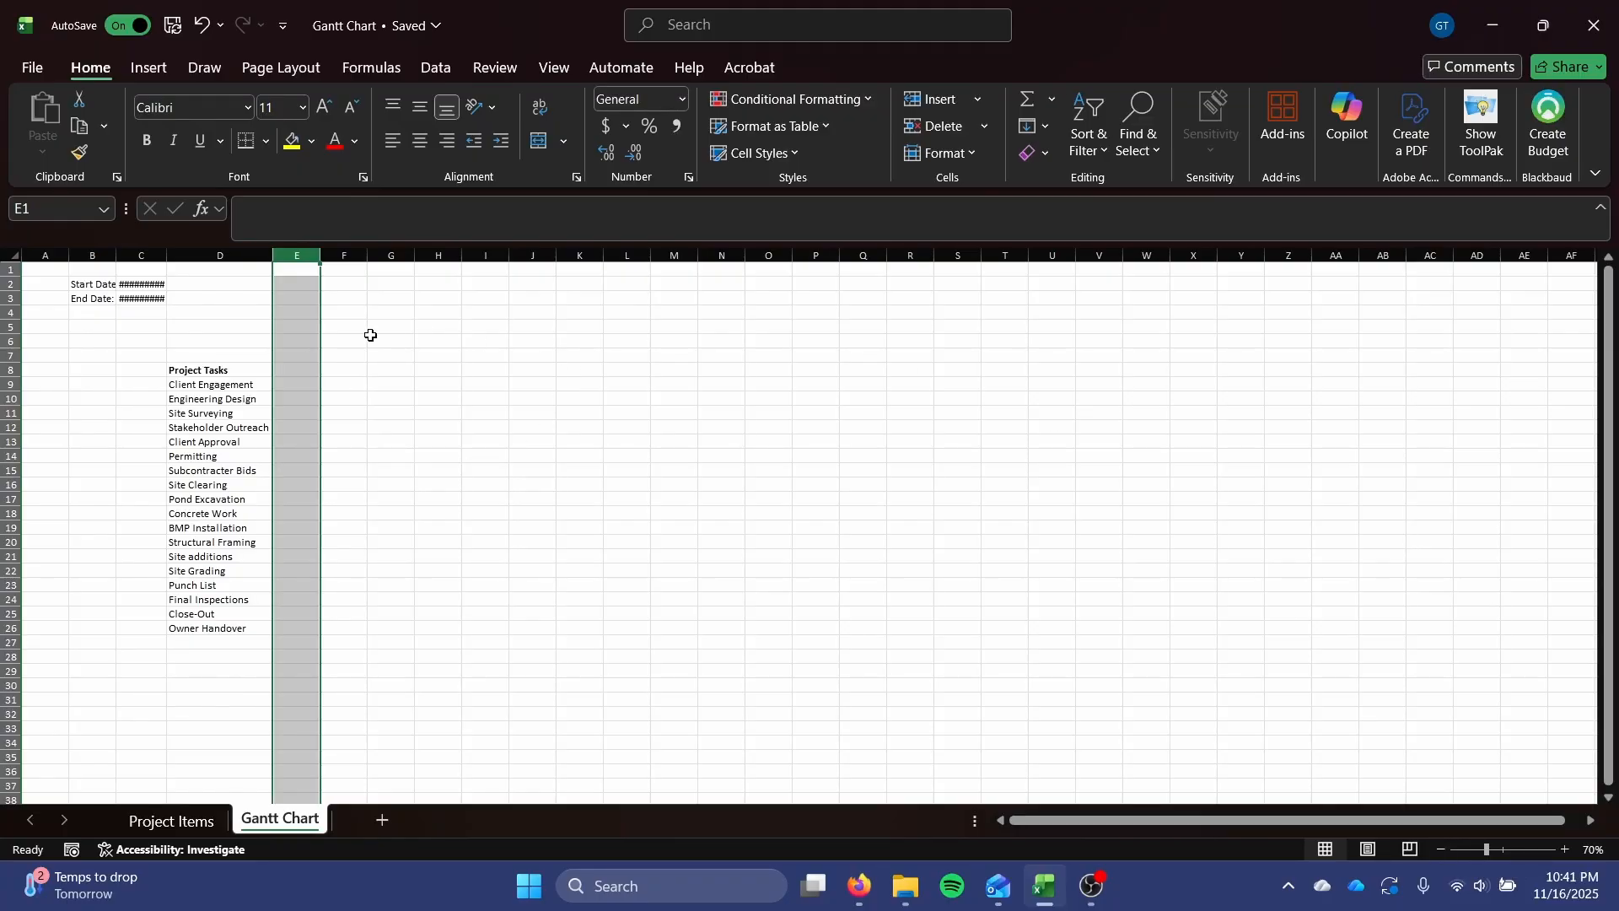
{"action": "left_click", "coordinate": [361, 309]}
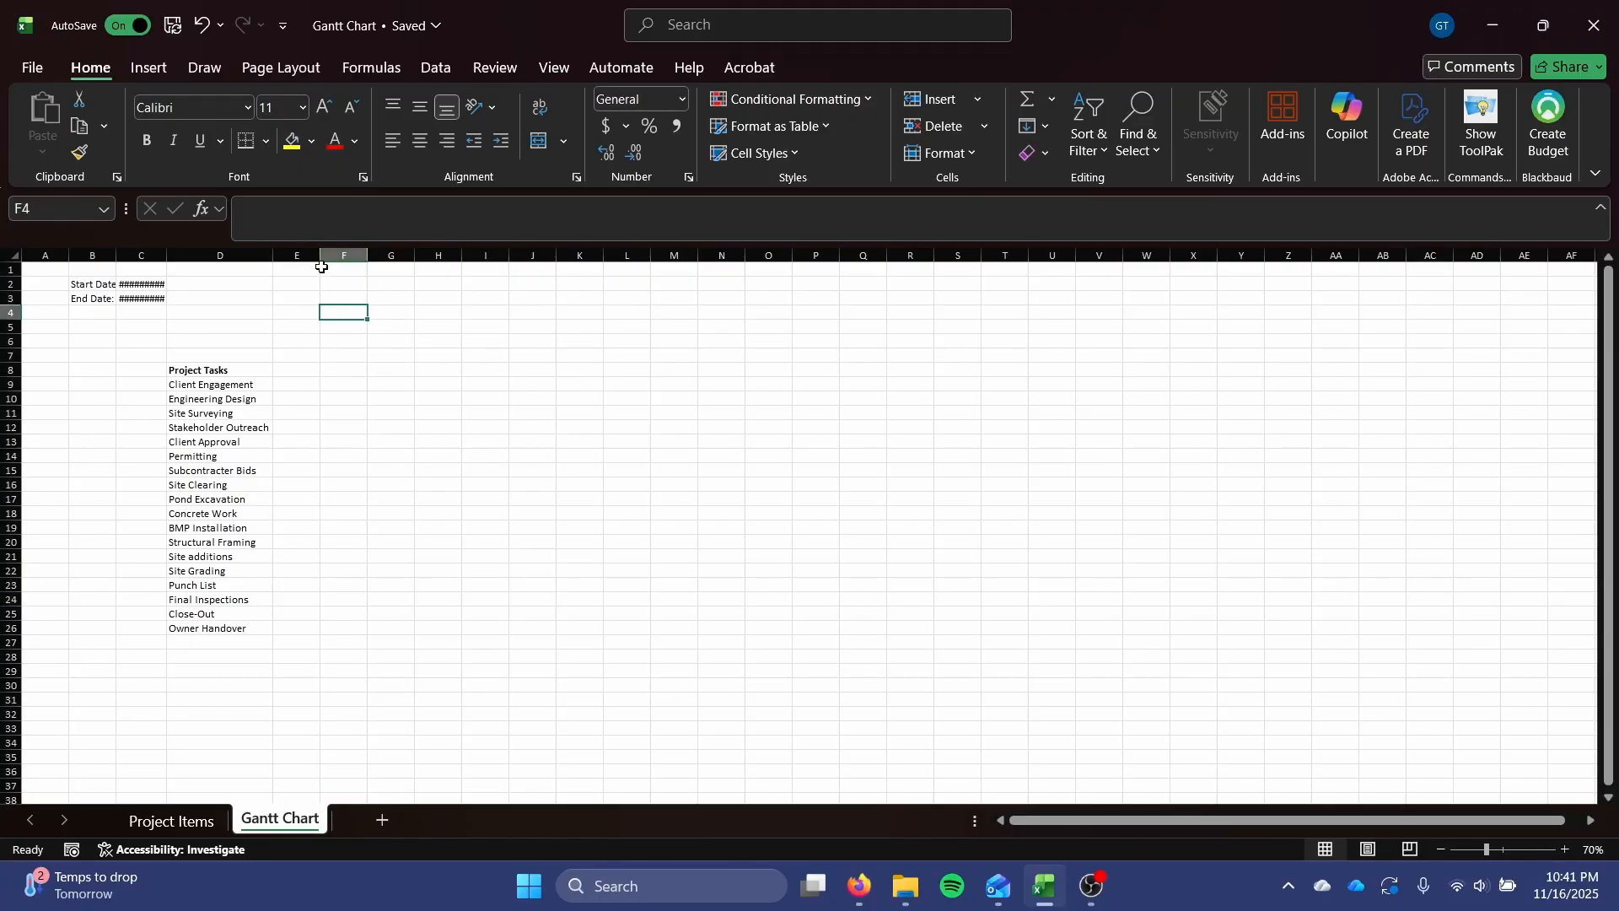
{"action": "mouse_move", "coordinate": [313, 270]}
{"action": "left_mouse_down"}
{"action": "mouse_move", "coordinate": [352, 271]}
{"action": "mouse_move", "coordinate": [314, 270]}
{"action": "left_mouse_up"}
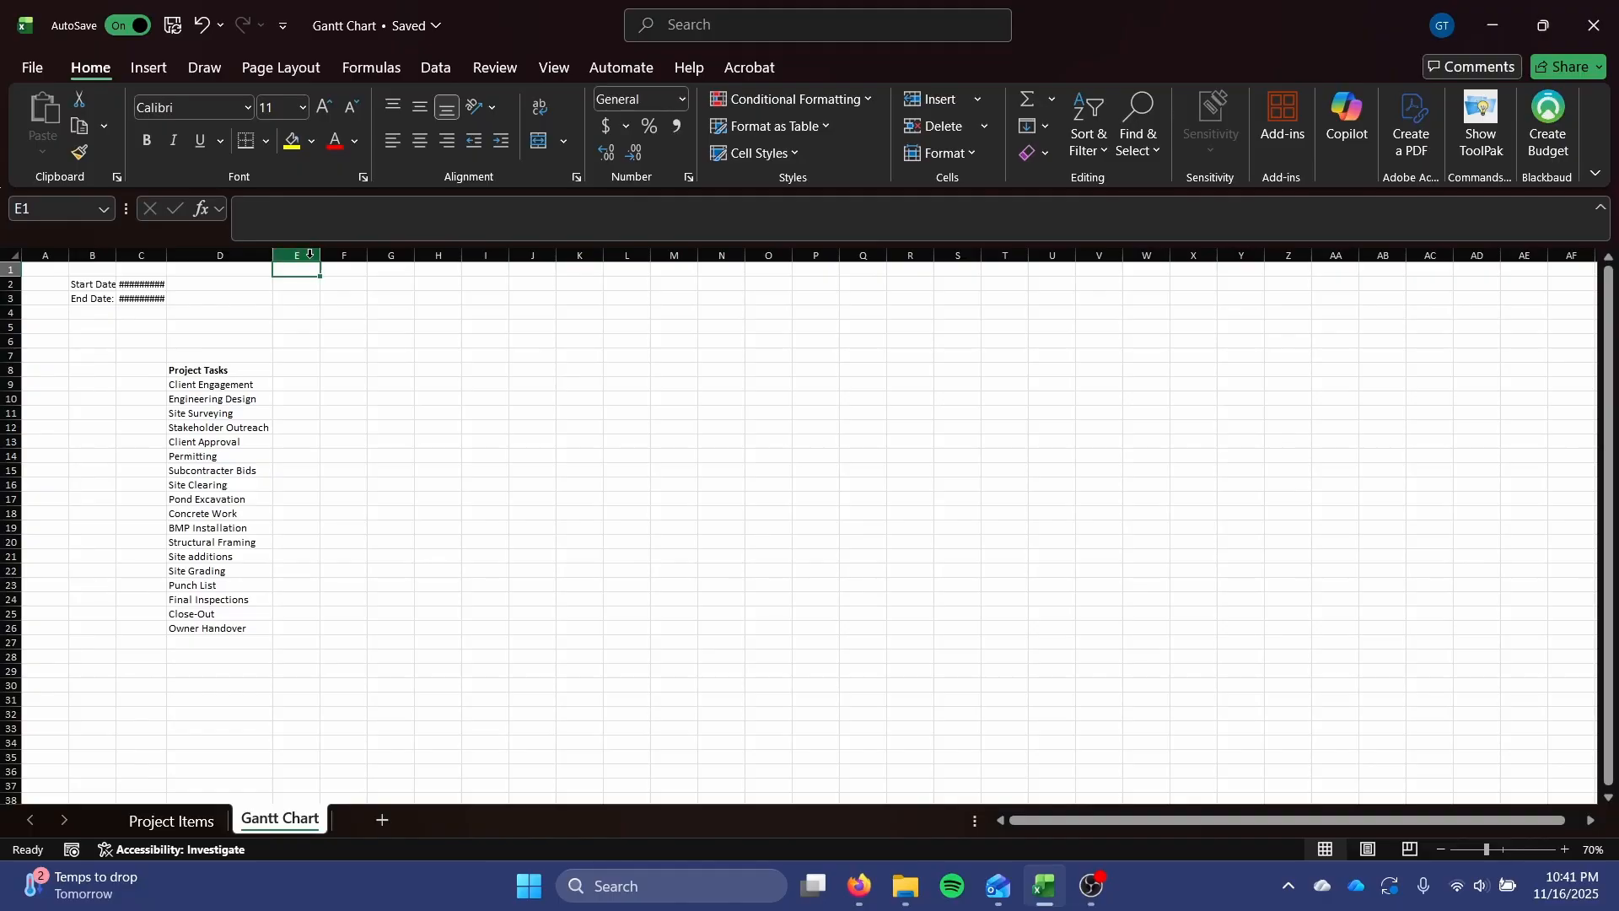
{"action": "left_click", "coordinate": [309, 251]}
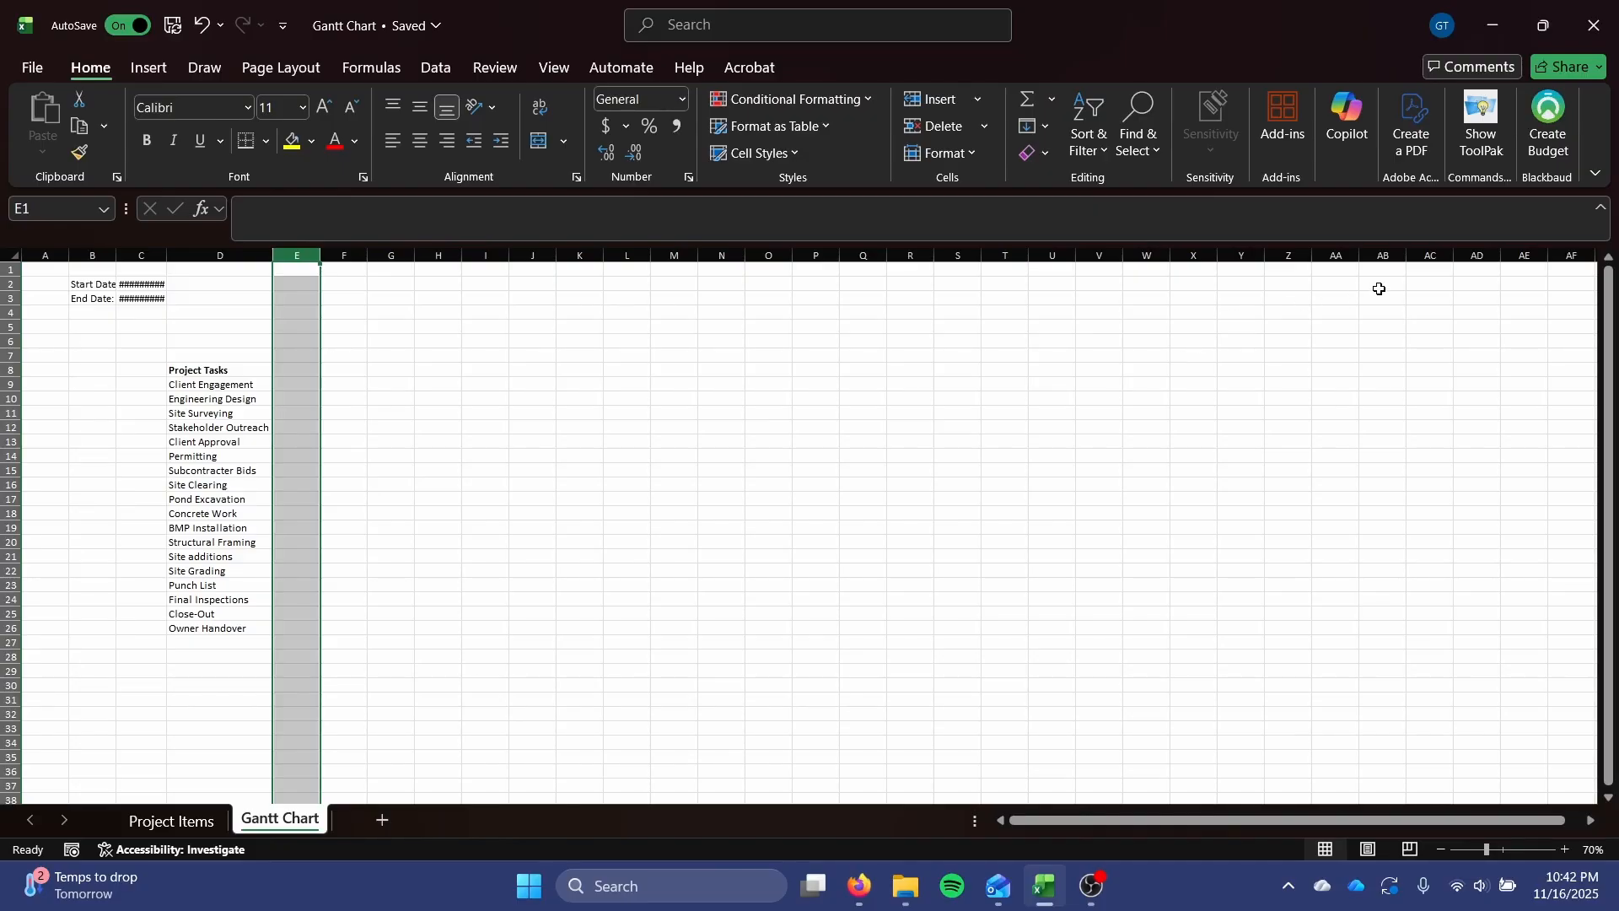
{"action": "left_click", "coordinate": [1388, 253], "text": "shift"}
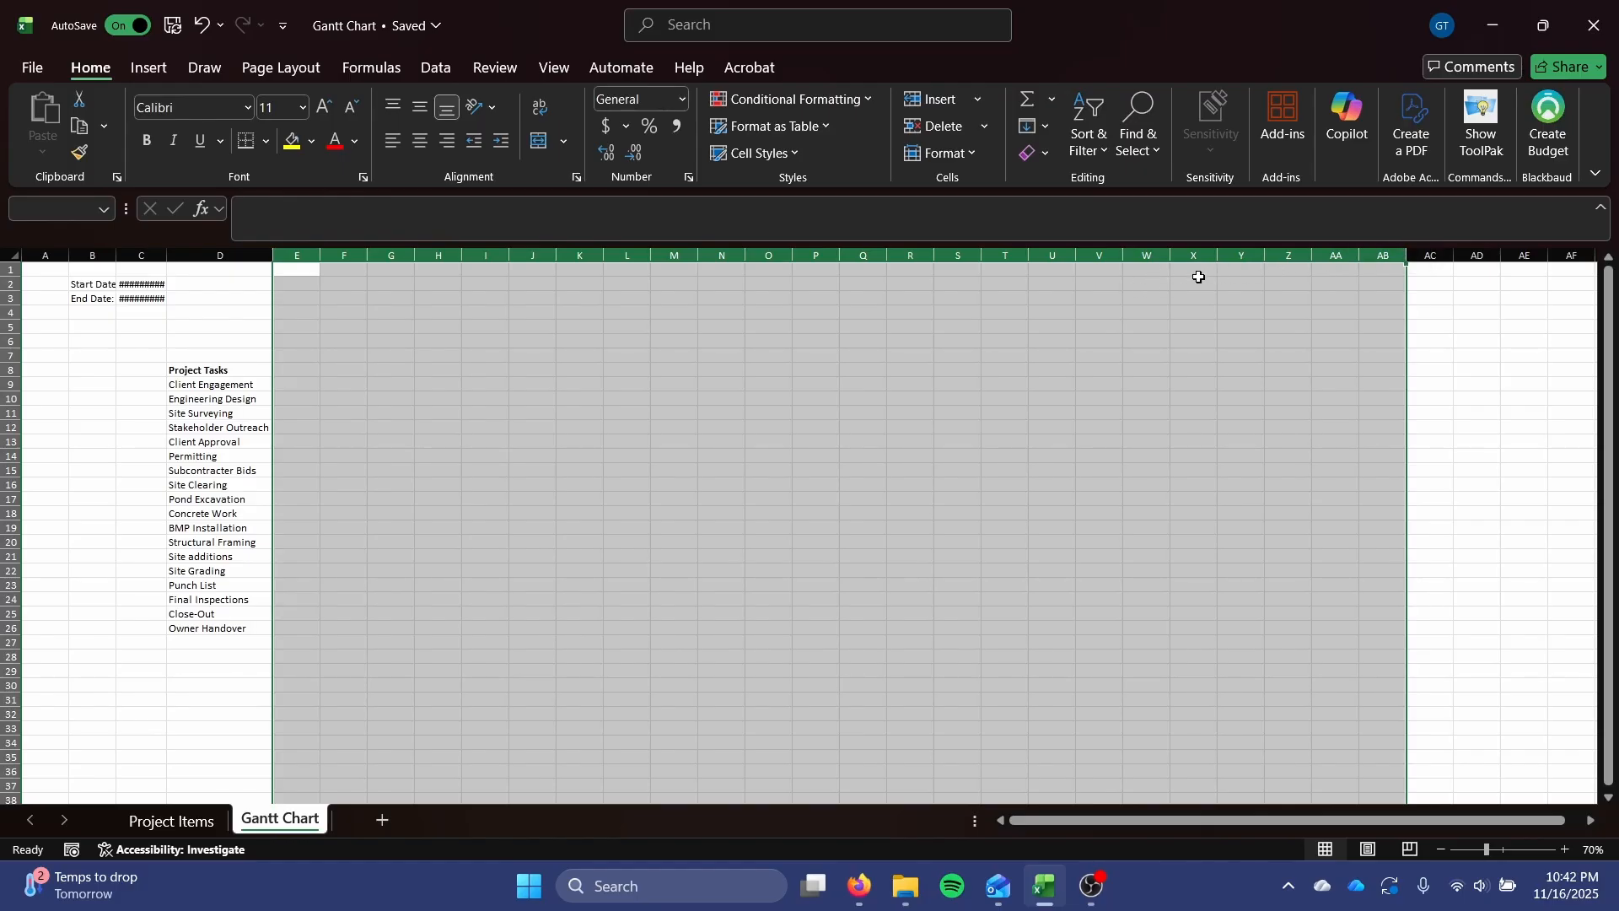
{"action": "right_click", "coordinate": [531, 256]}
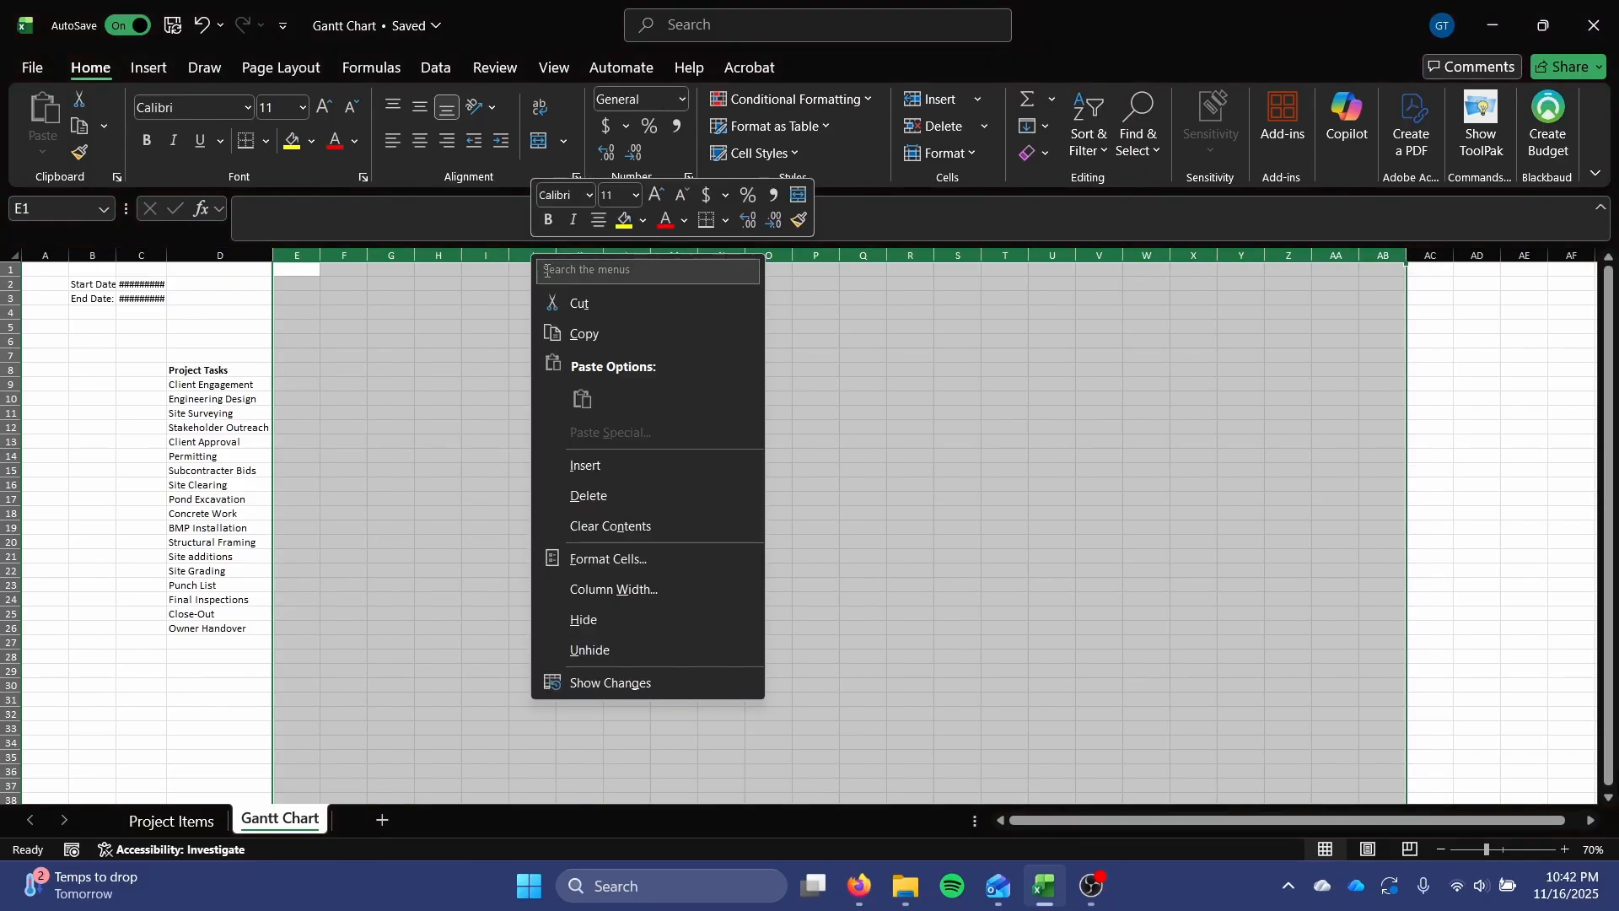
{"action": "left_click", "coordinate": [671, 590]}
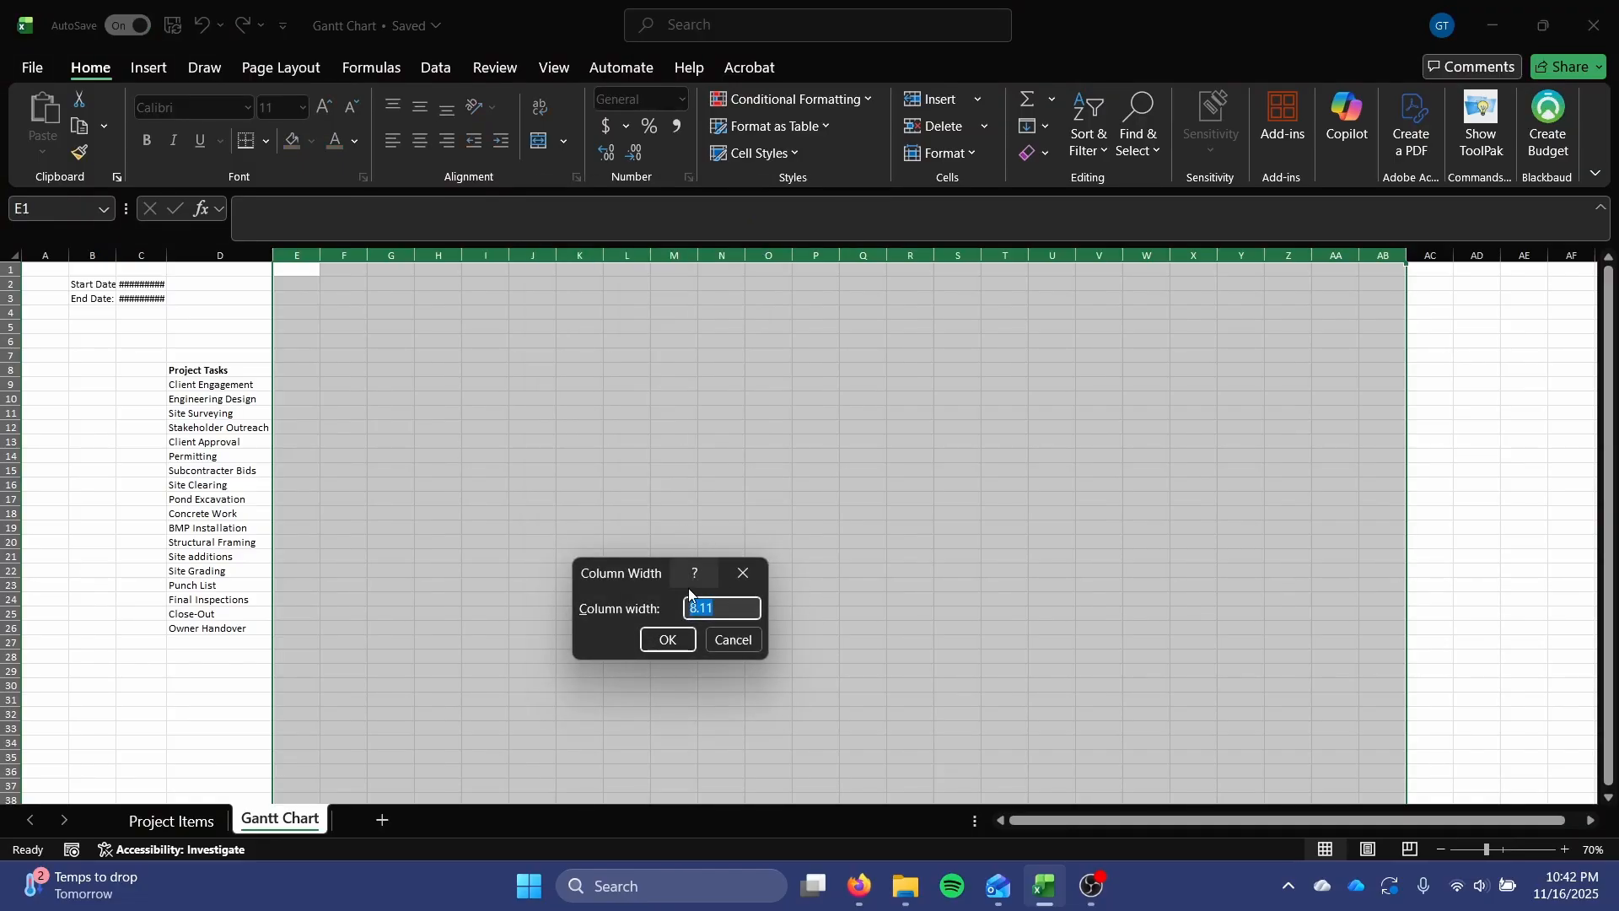
{"action": "left_click_drag", "start_coordinate": [632, 561], "coordinate": [592, 427]}
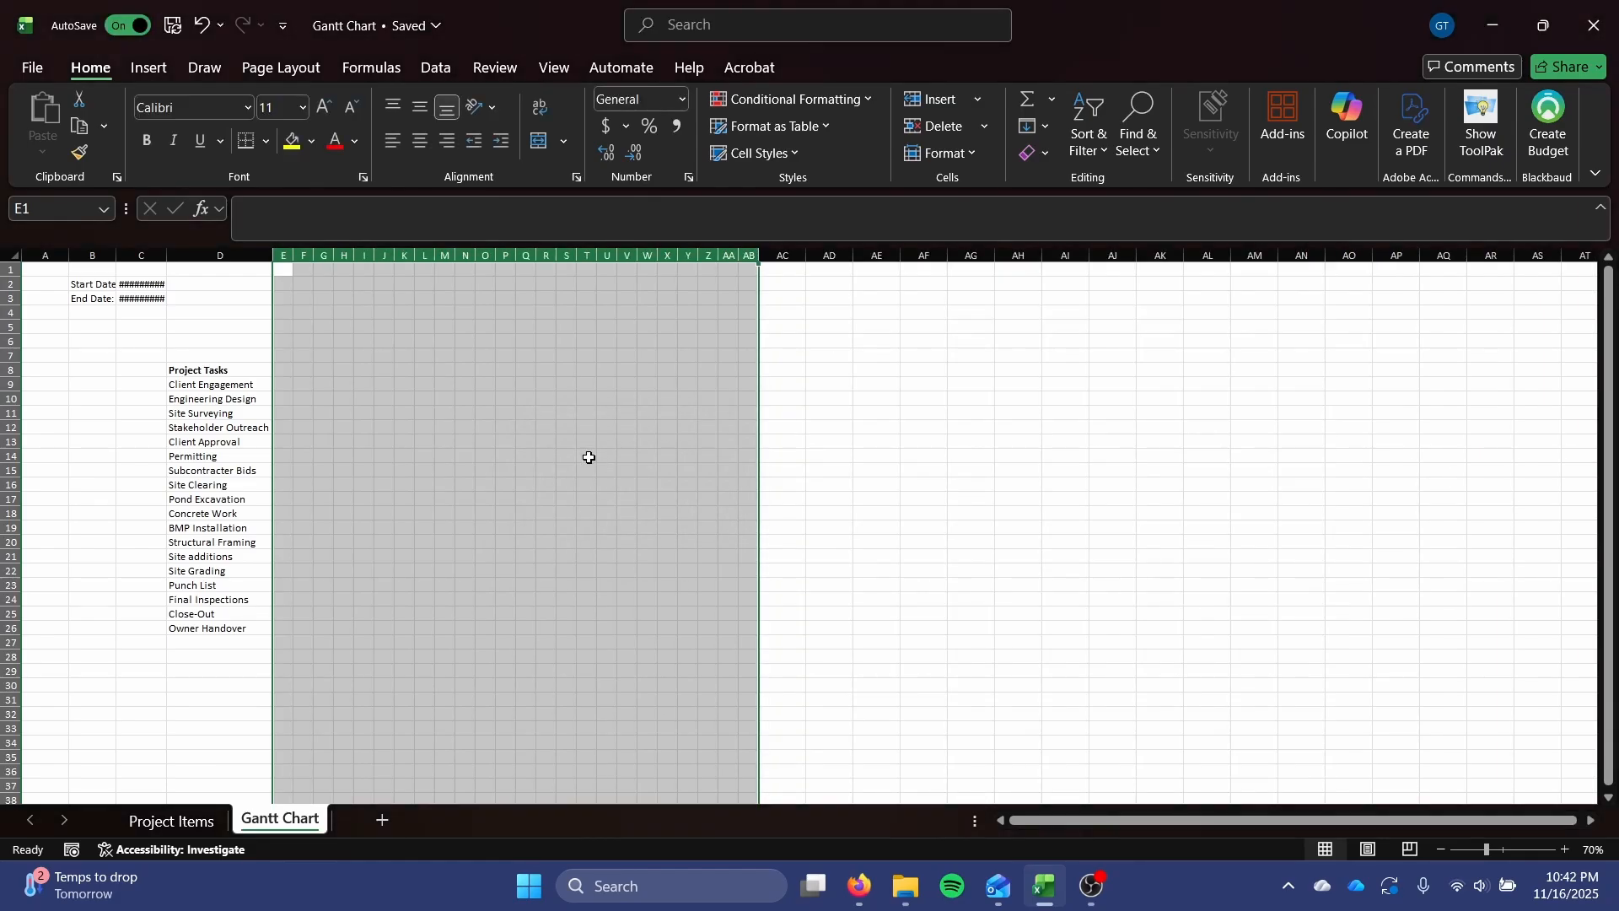
Narrow columns E through AB slightly further by entering a new column width.
{"action": "right_click", "coordinate": [645, 255]}
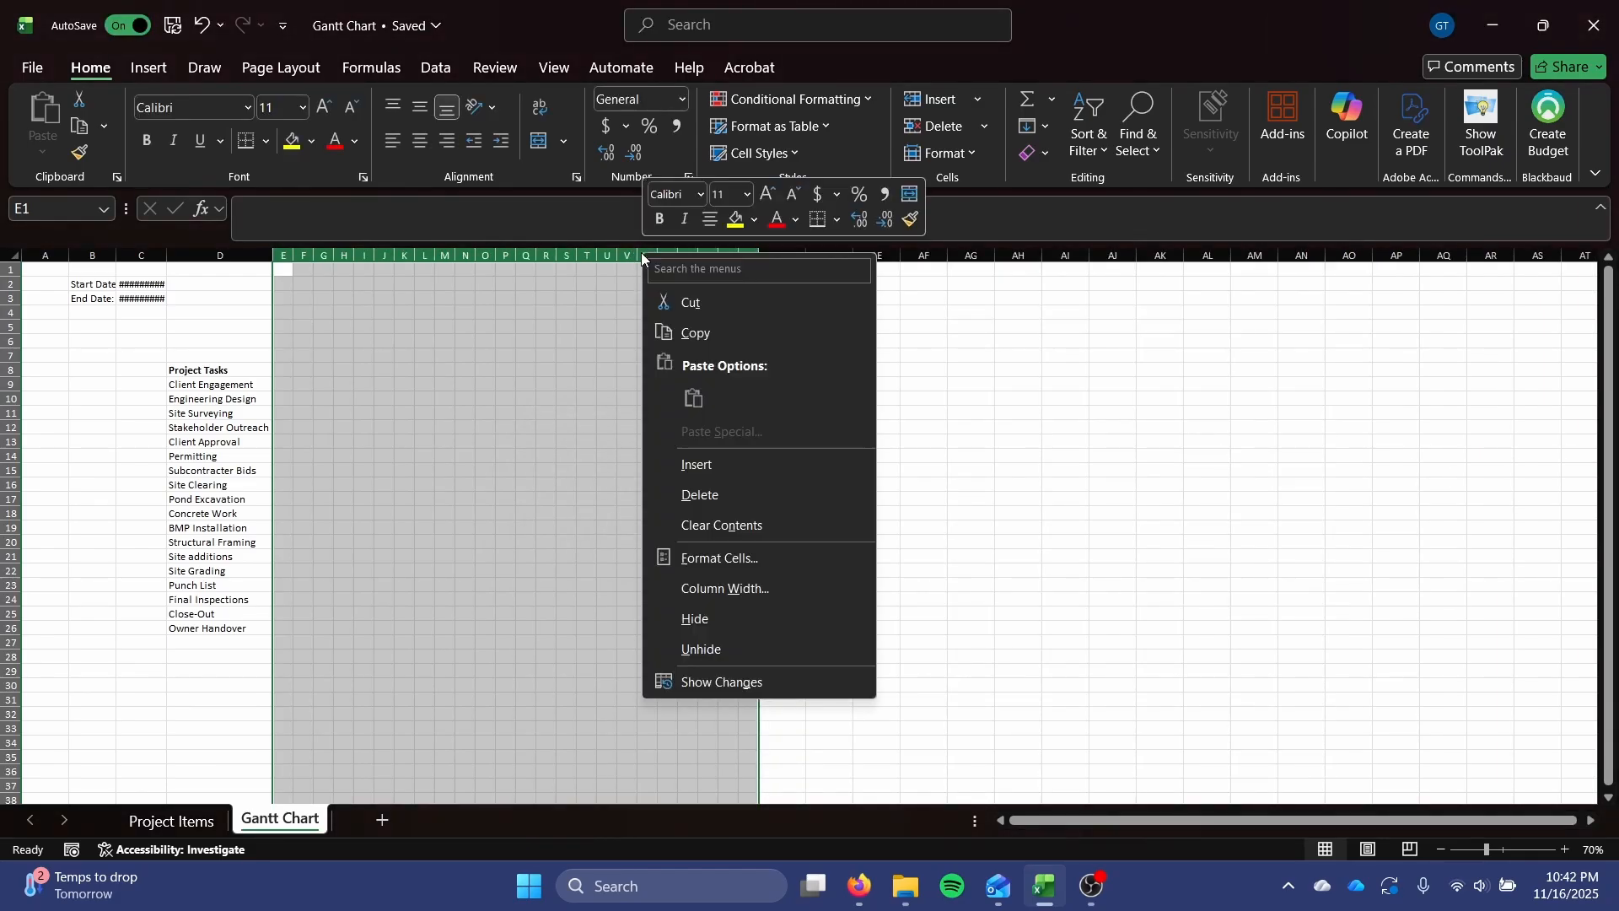
{"action": "left_click", "coordinate": [743, 591]}
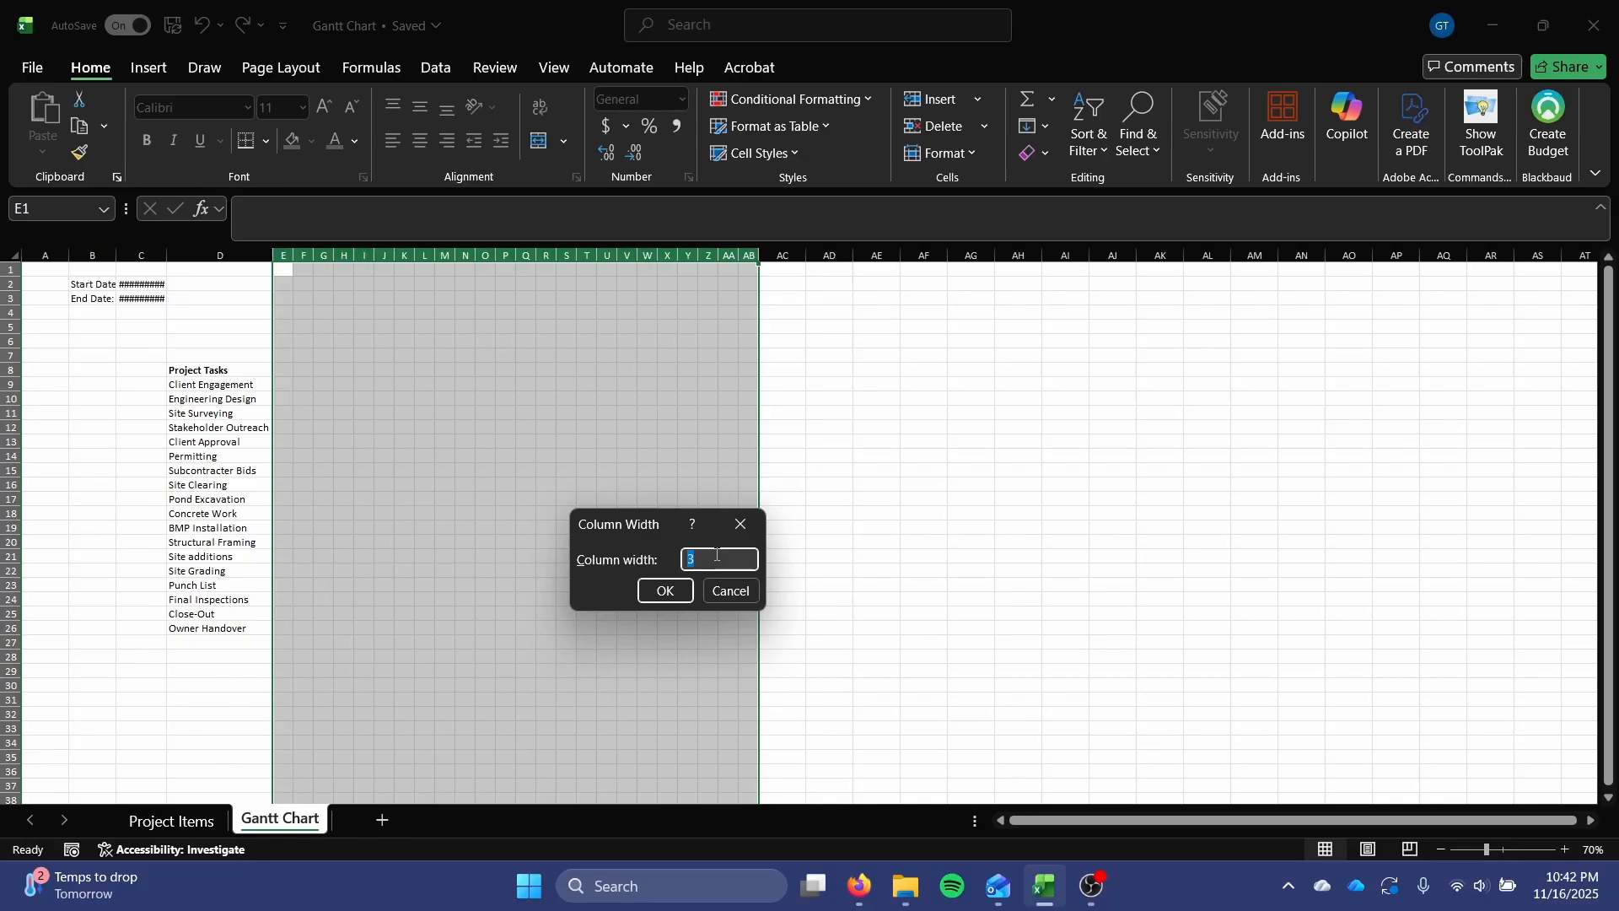
{"action": "type", "text": "5"}
{"action": "key", "text": "Return"}
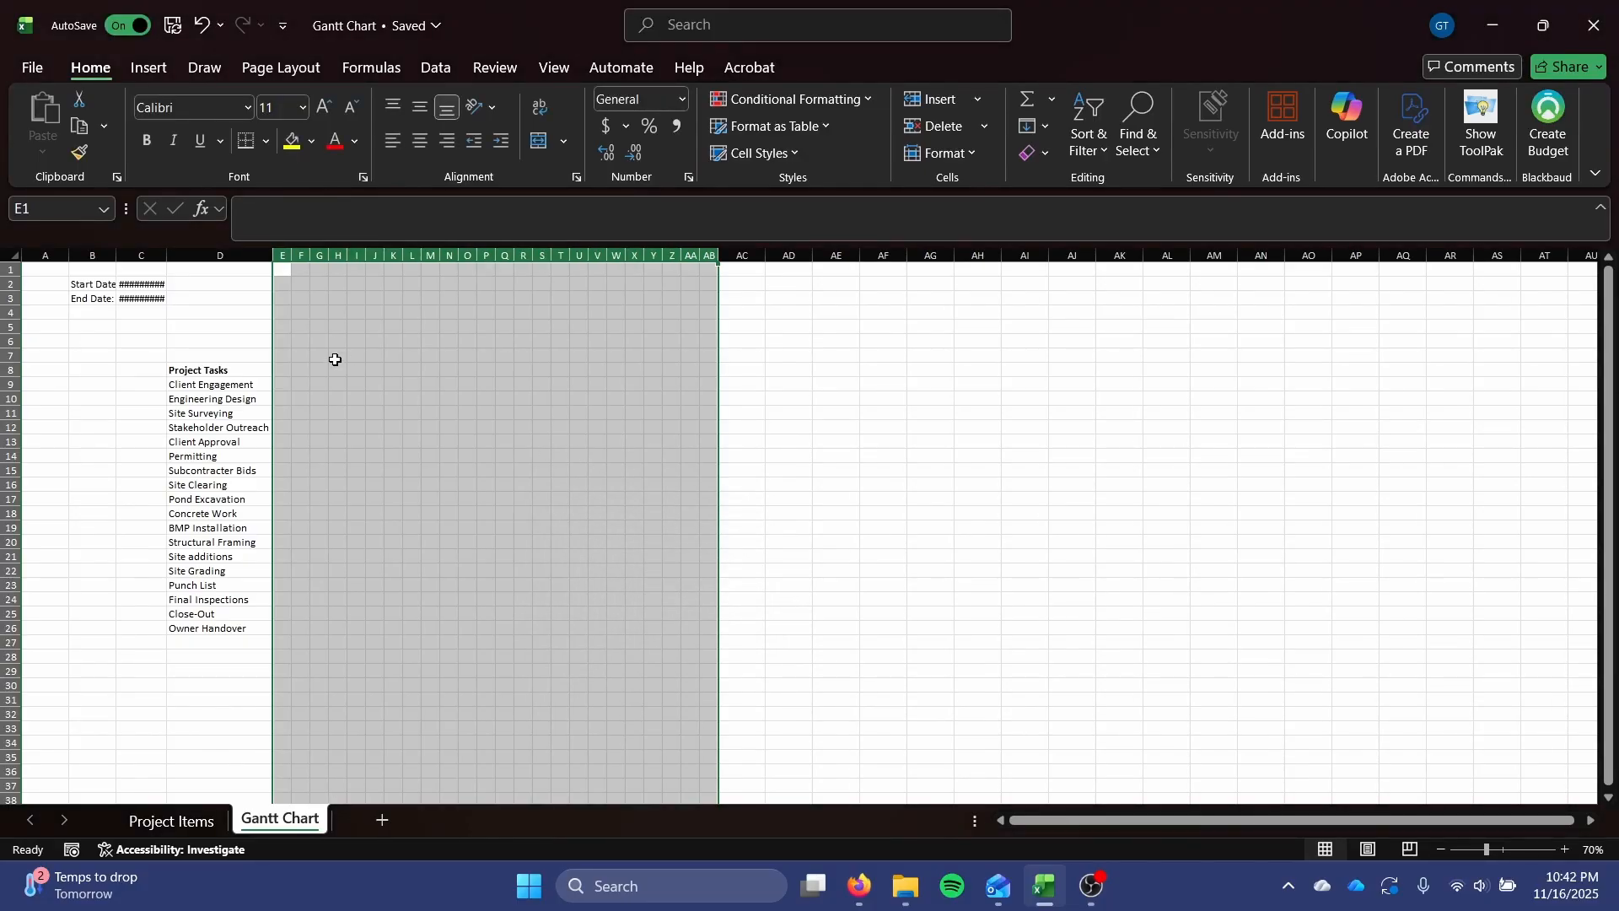
Autofit column C so that the start and end dates are fully readable.
{"action": "left_click", "coordinate": [401, 410]}
{"action": "scroll", "coordinate": [363, 417], "scroll_direction": "up", "scroll_amount": 3}
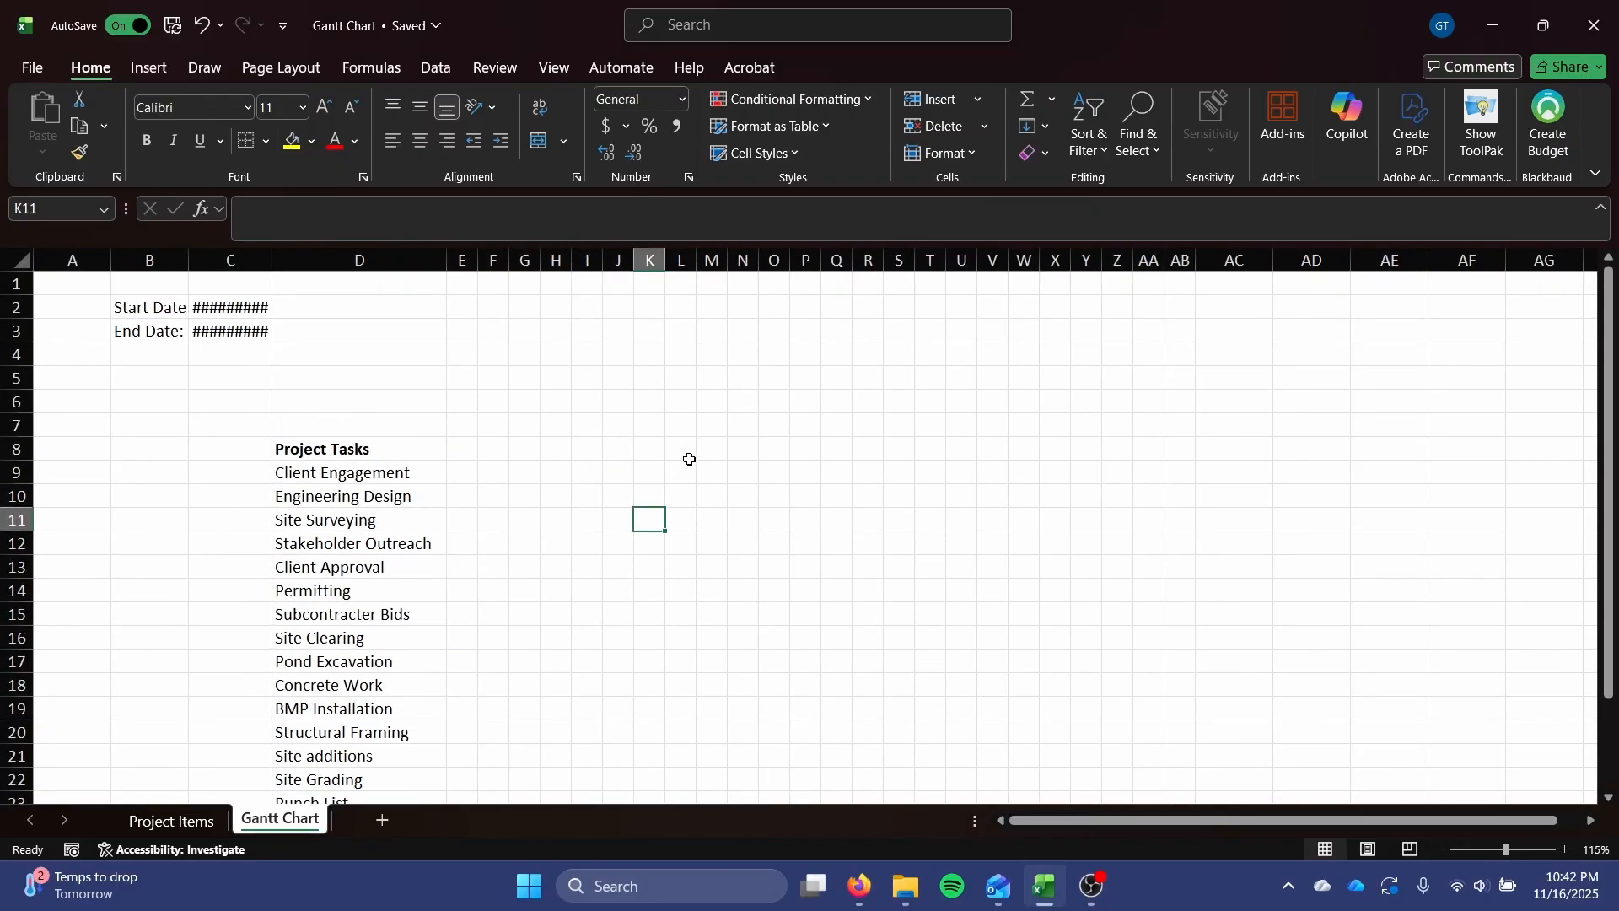
{"action": "double_click", "coordinate": [273, 260]}
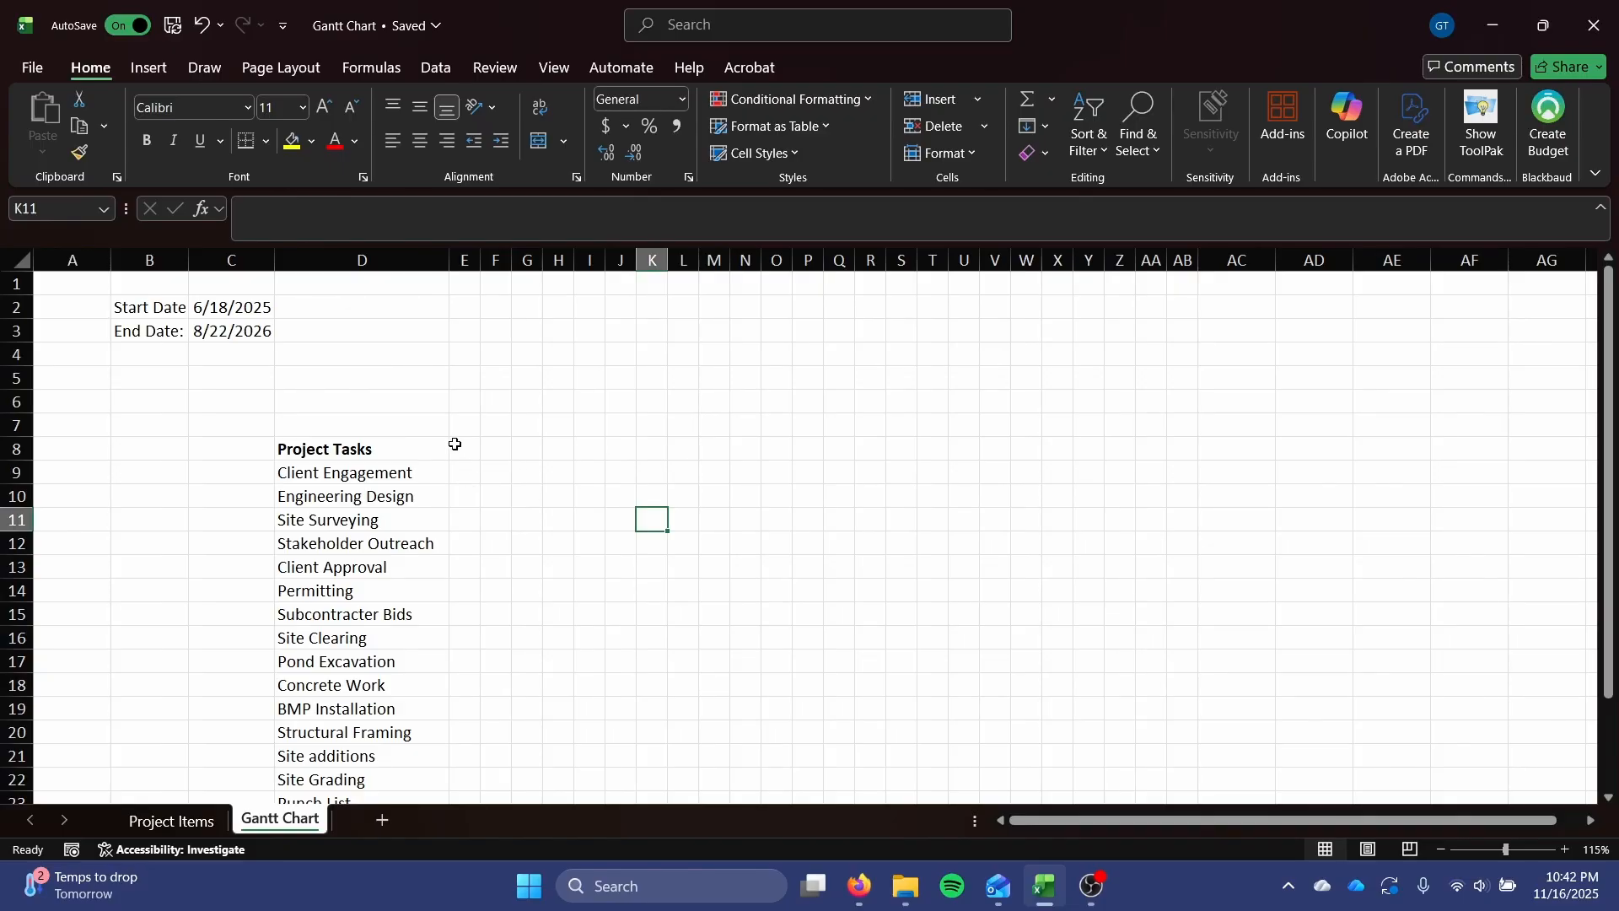
Enter 1 in E7 and 2 in F7, and extend the number series across to 12 in P7.
{"action": "left_click", "coordinate": [346, 453]}
{"action": "left_click", "coordinate": [464, 444]}
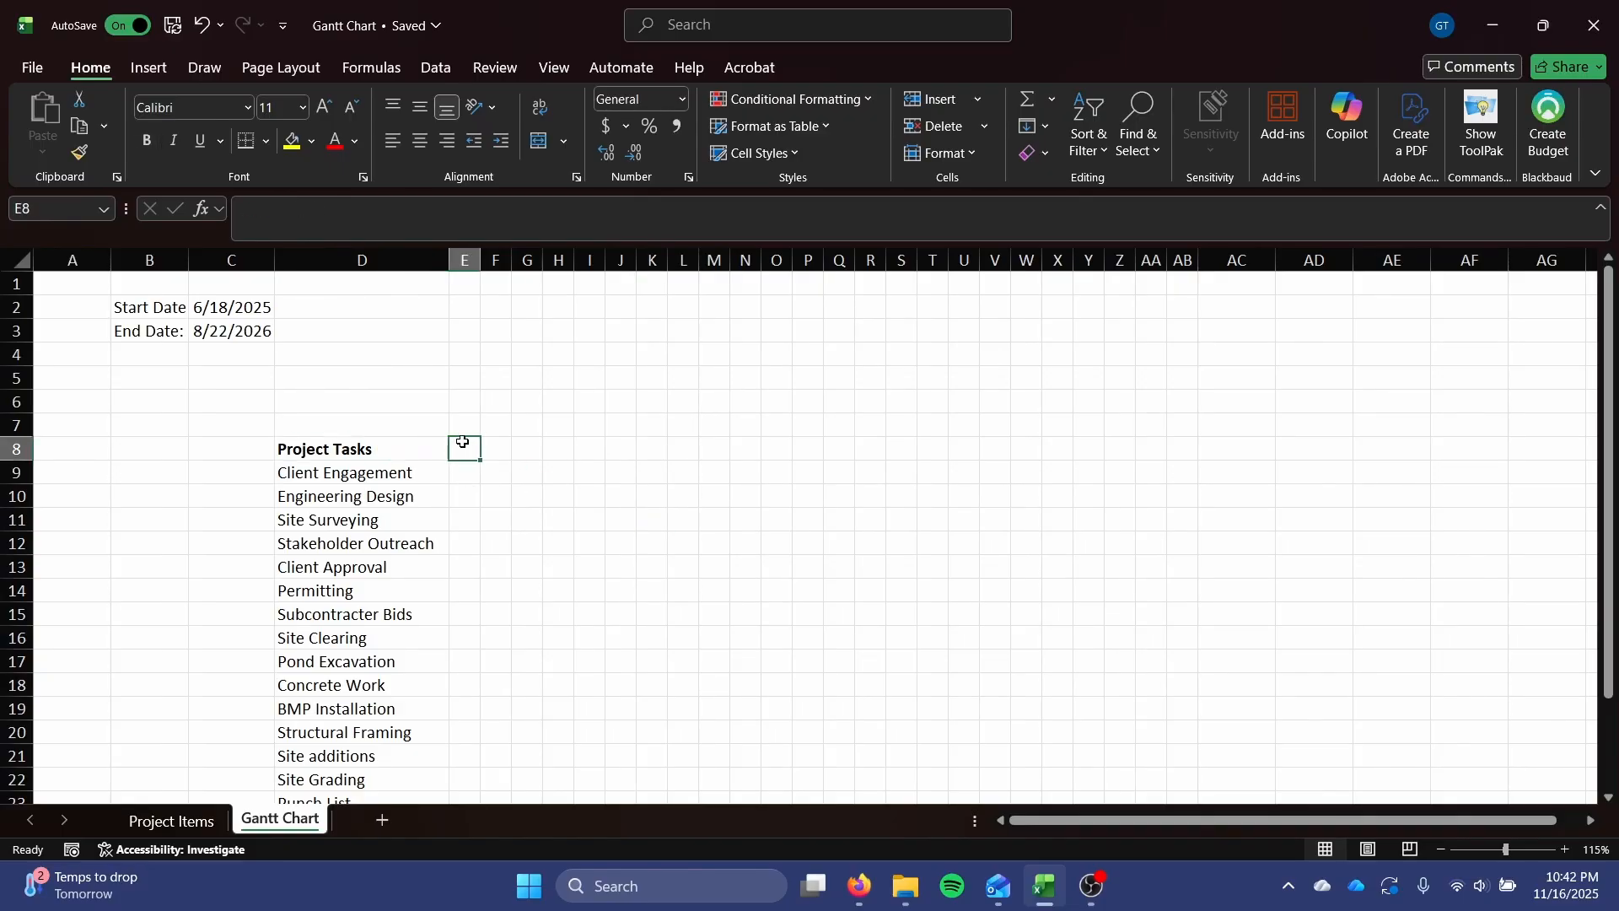
{"action": "left_click", "coordinate": [469, 420]}
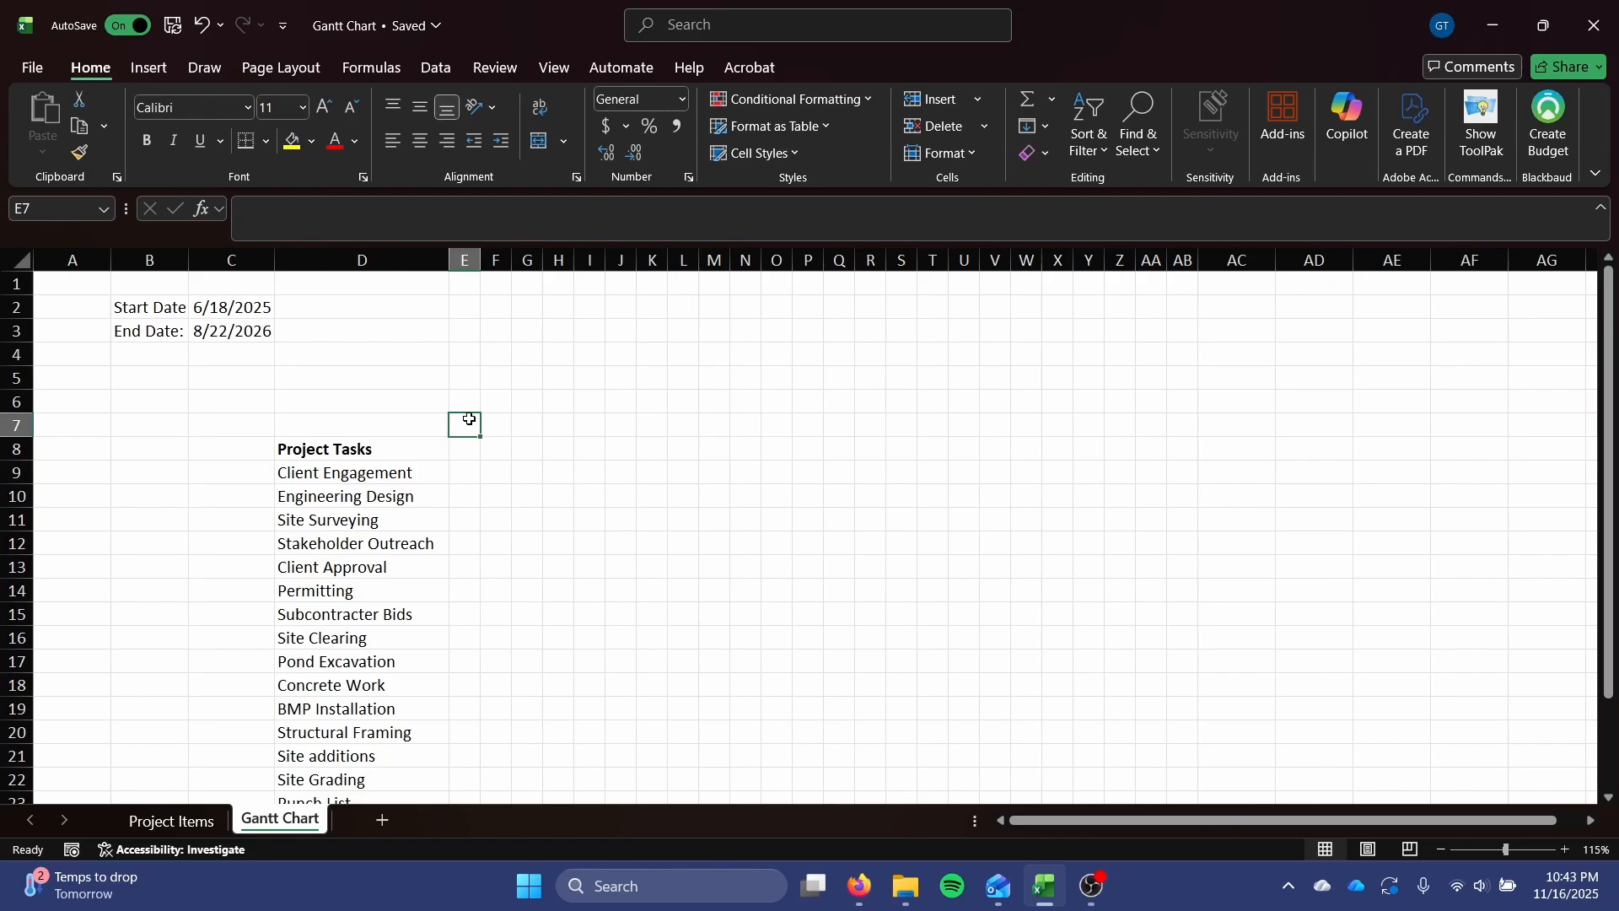
{"action": "key", "text": "Right"}
{"action": "left_click", "coordinate": [469, 424]}
{"action": "left_click", "coordinate": [495, 426]}
{"action": "type", "text": "2"}
{"action": "key", "text": "Right"}
{"action": "left_click", "coordinate": [471, 424]}
{"action": "type", "text": "1"}
{"action": "left_click_drag", "start_coordinate": [469, 424], "coordinate": [816, 432]}
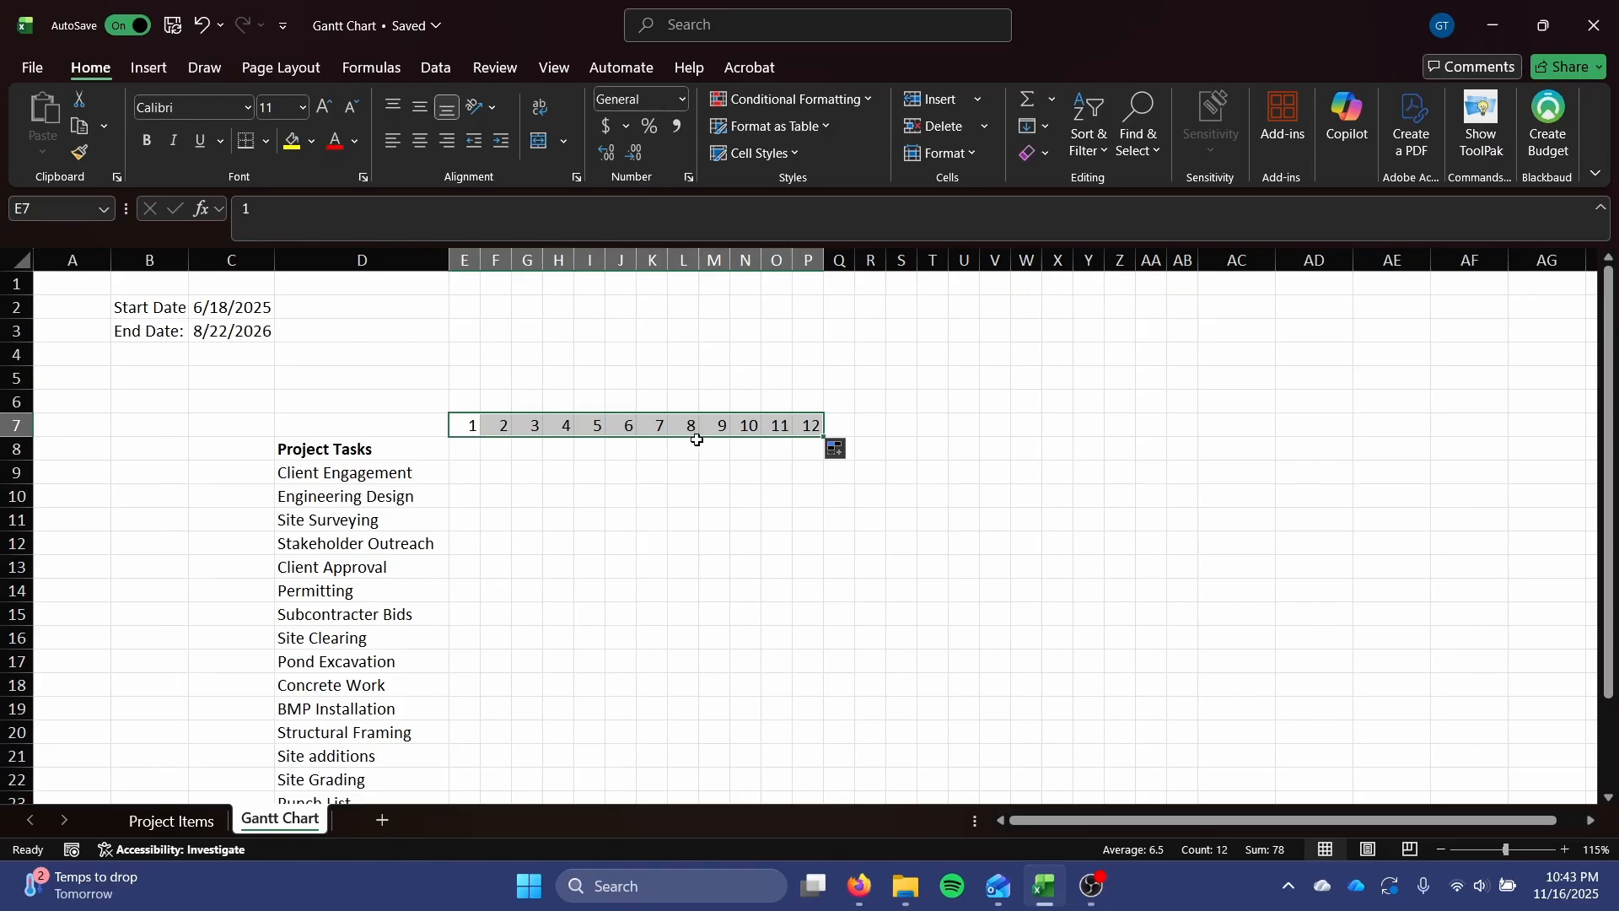
Copy the 1 to 12 series from E7:P7 and paste it into Q7:AB7.
{"action": "key", "text": "ctrl+c"}
{"action": "left_click", "coordinate": [837, 421]}
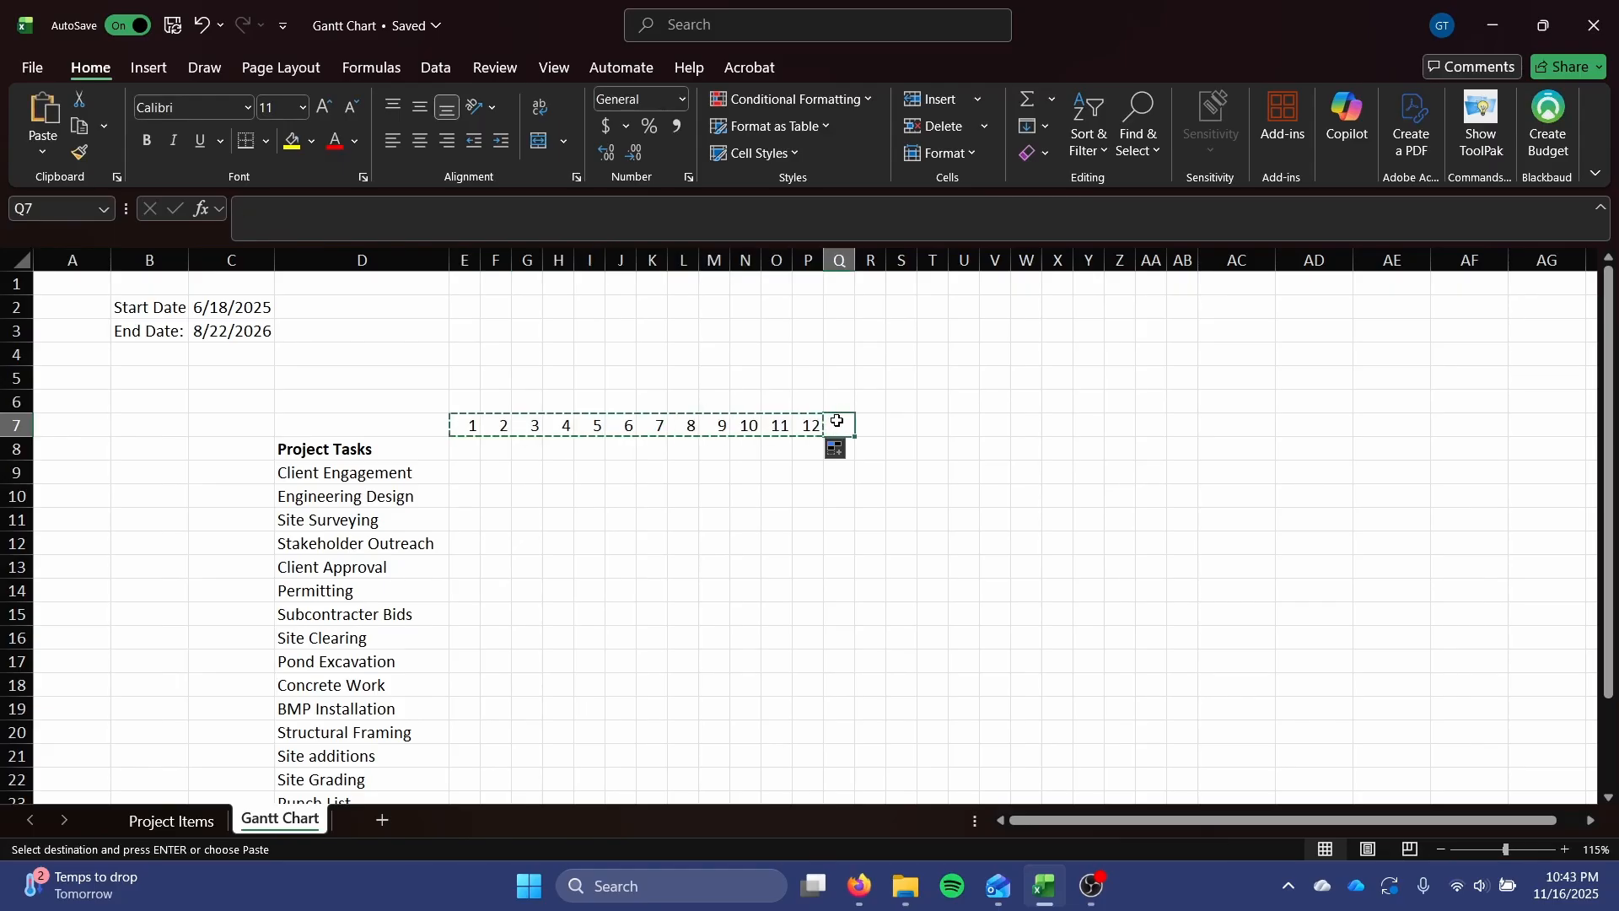
{"action": "key", "text": "ctrl+v"}
{"action": "key", "text": "Escape"}
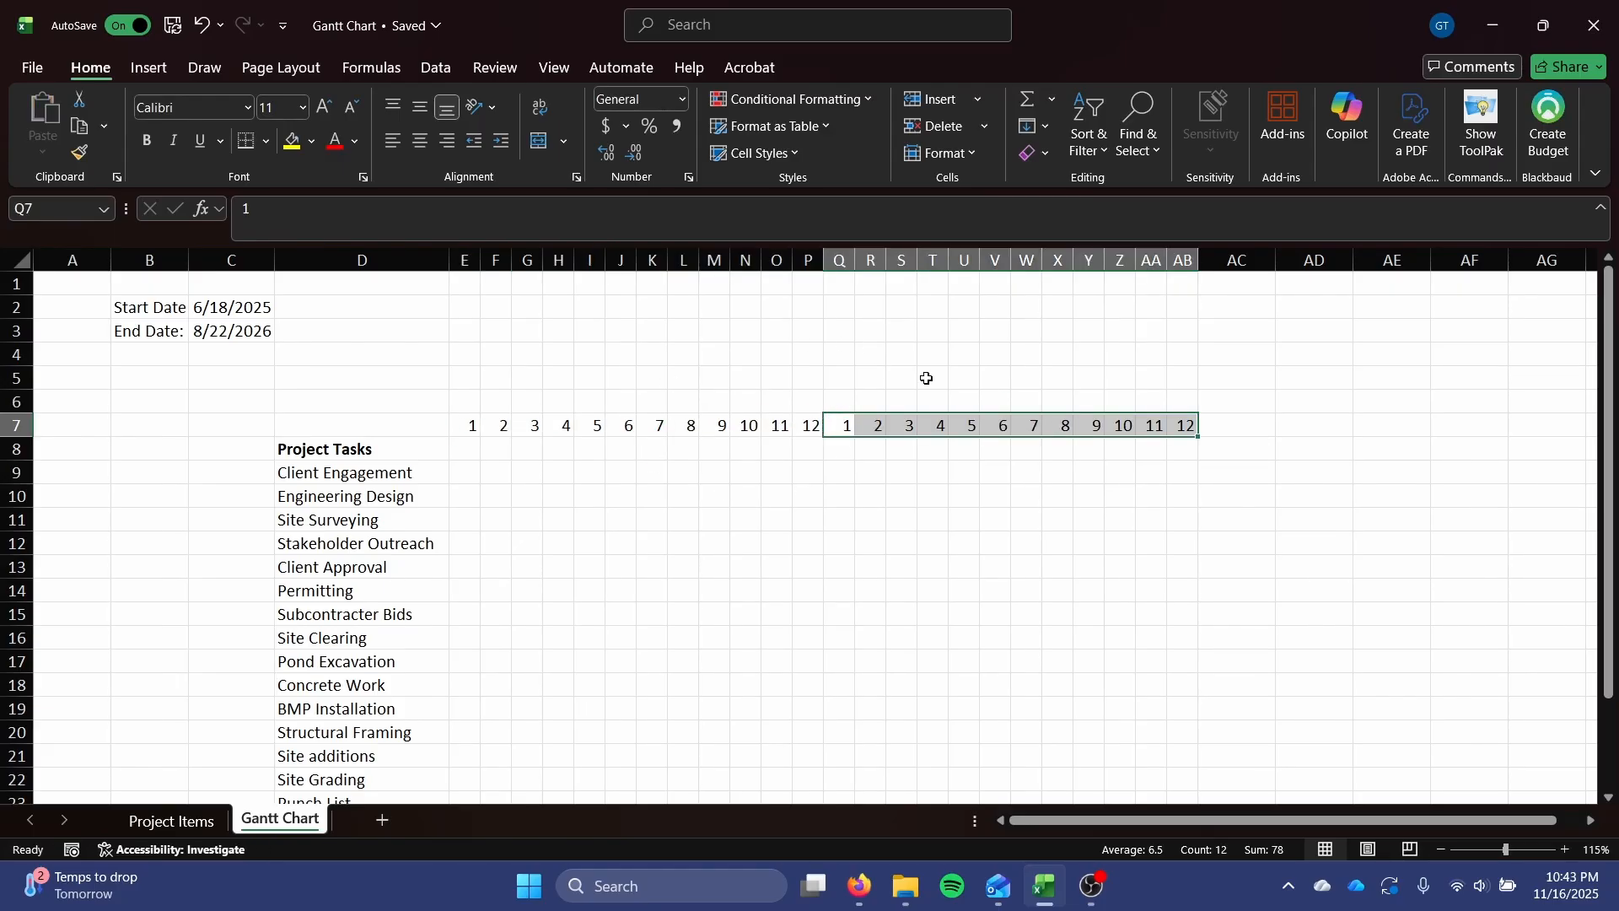
Merge and center E6:P6 above the first 1 to 12 month series and enter 2025 as its year heading.
{"action": "left_click_drag", "start_coordinate": [475, 402], "coordinate": [805, 401]}
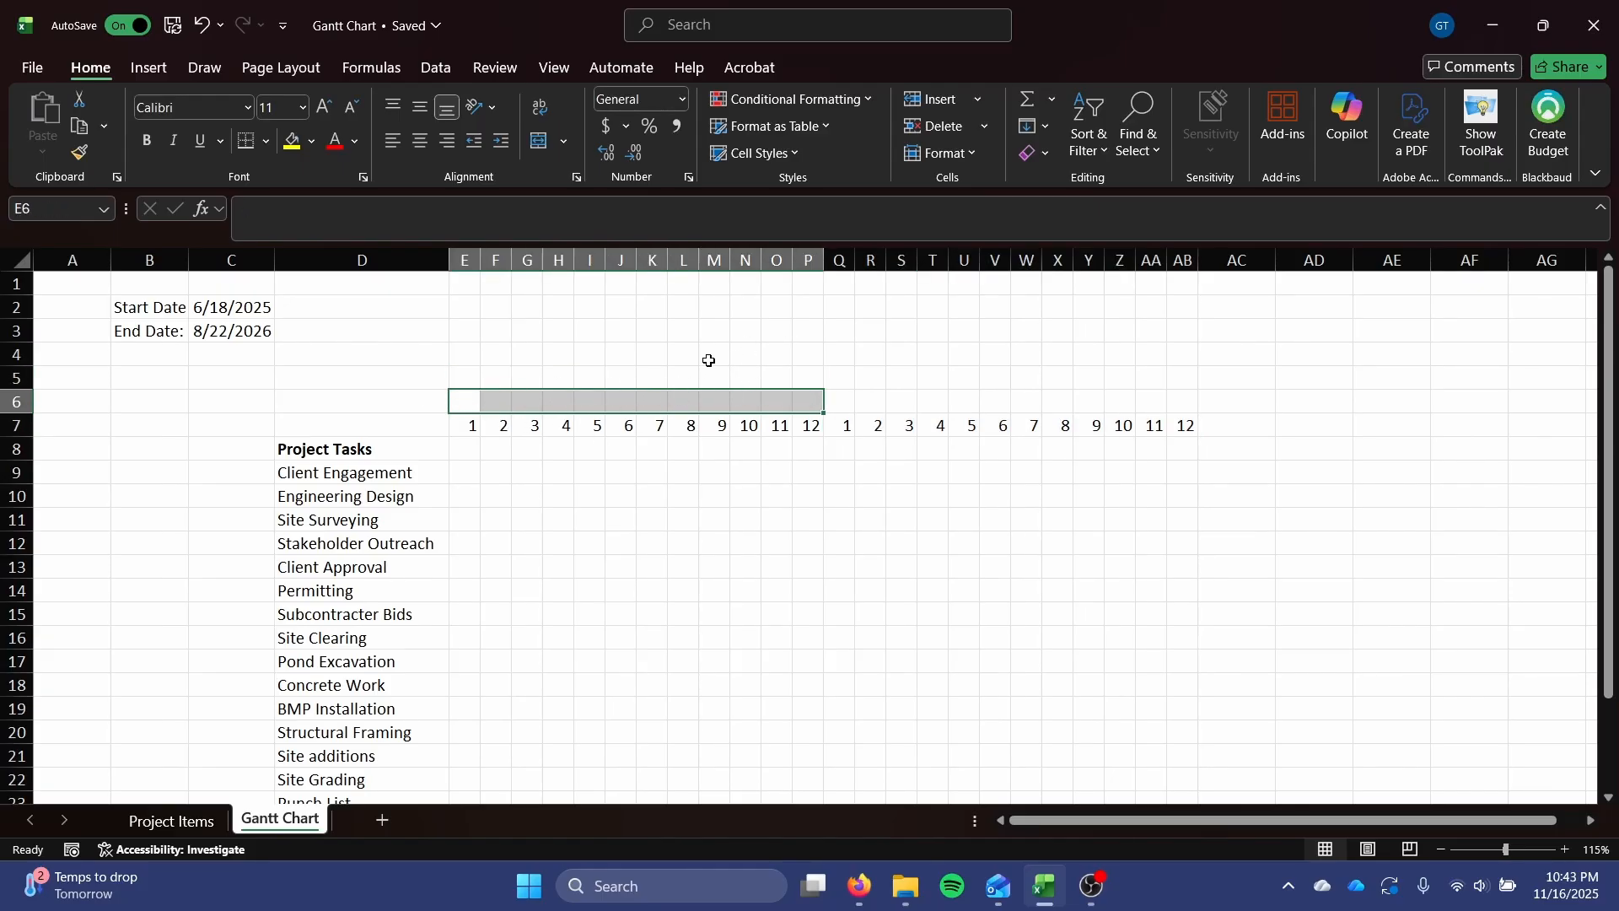
{"action": "left_click", "coordinate": [543, 144]}
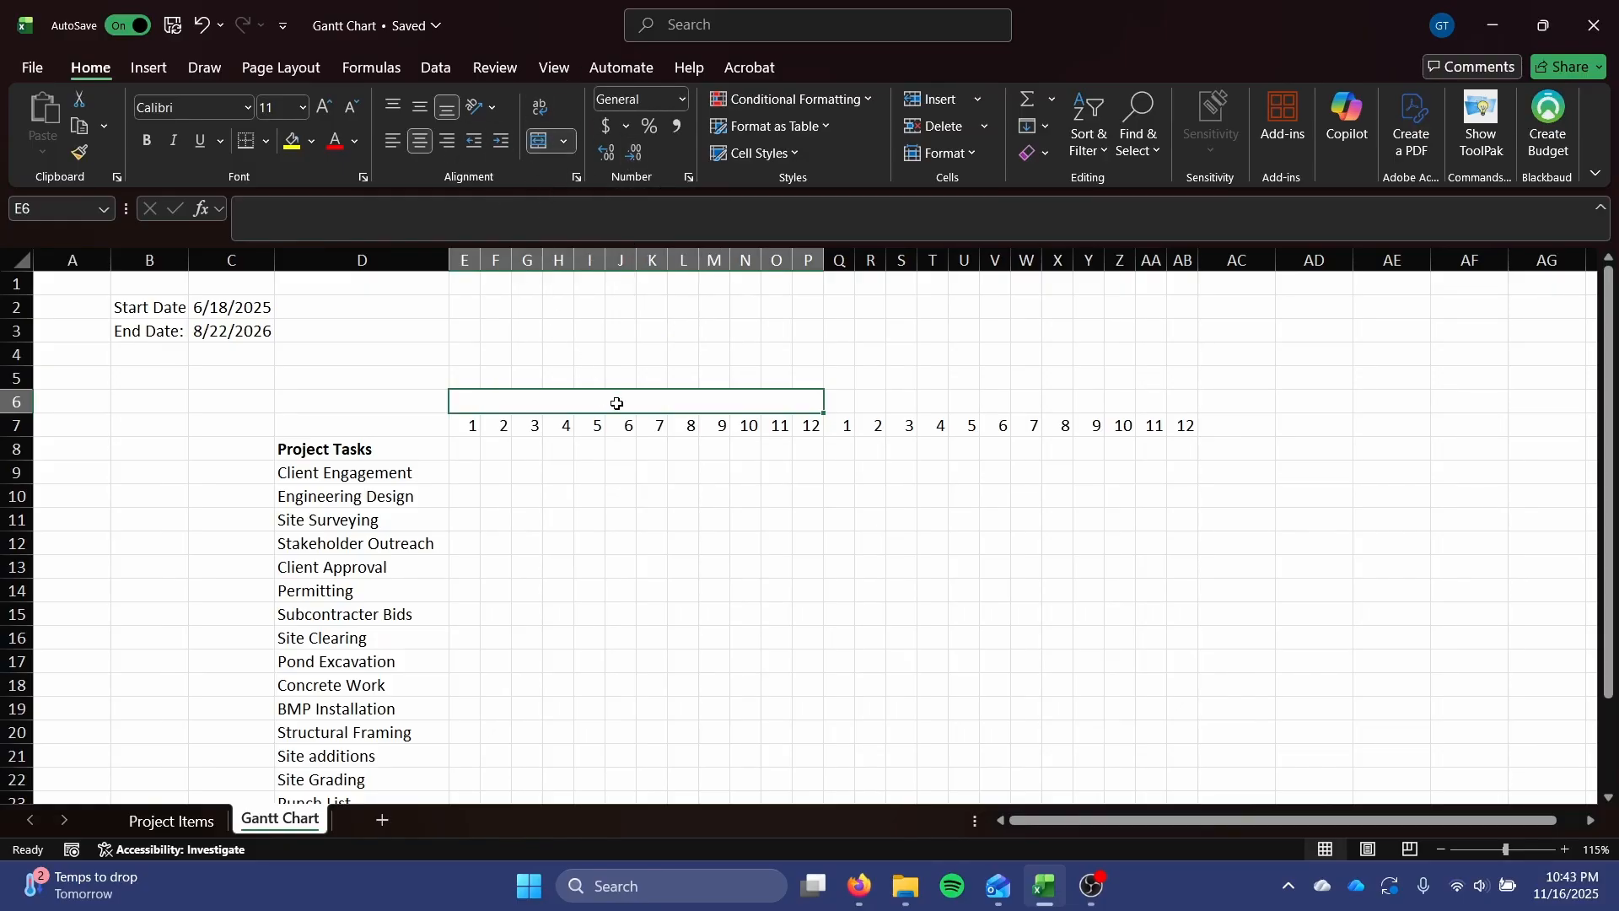
{"action": "type", "text": "2025"}
{"action": "key", "text": "Tab"}
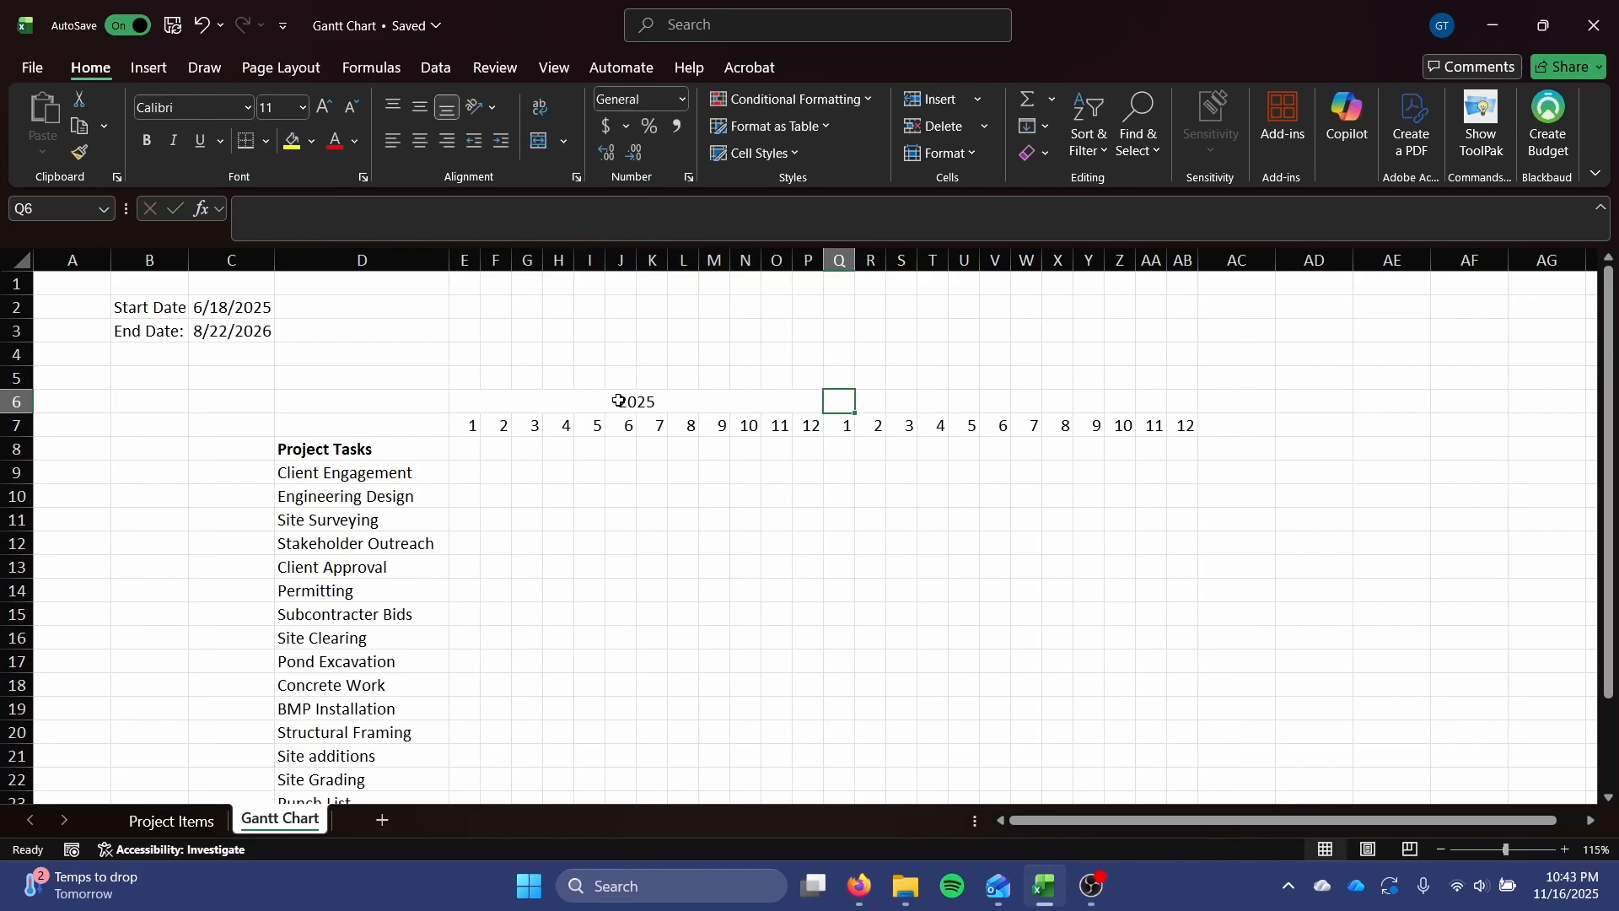
Copy the merged 2025 heading to Q6:AB6 and change the copied year to 2026.
{"action": "left_click", "coordinate": [618, 401]}
{"action": "key", "text": "ctrl+c"}
{"action": "left_click", "coordinate": [857, 405]}
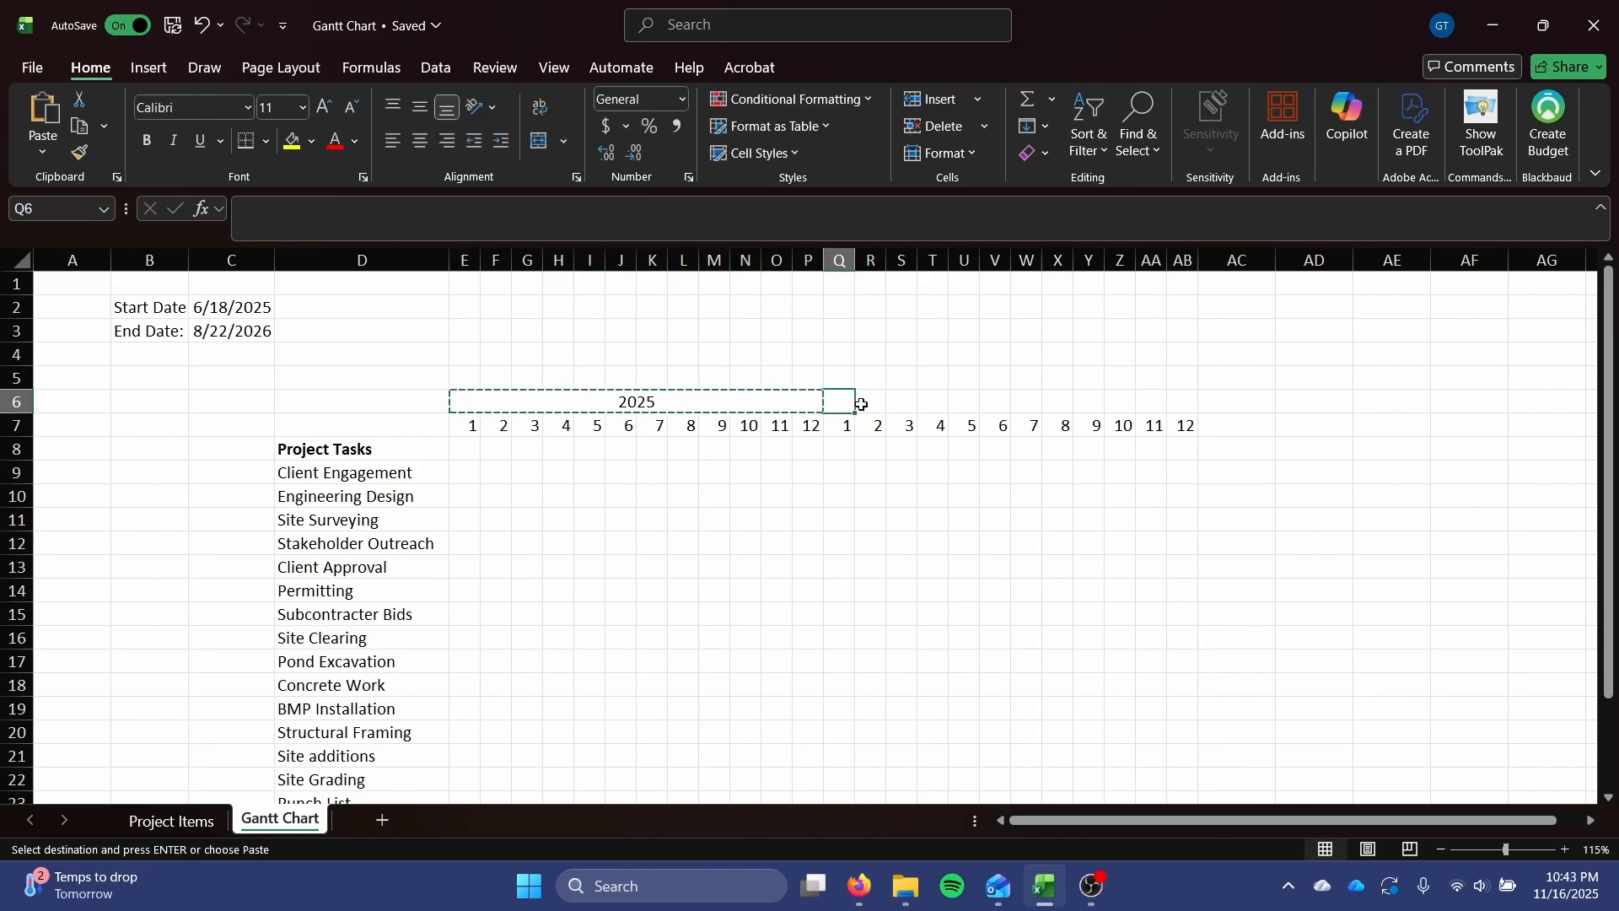
{"action": "key", "text": "ctrl+v"}
{"action": "double_click", "coordinate": [949, 408]}
{"action": "double_click", "coordinate": [948, 408]}
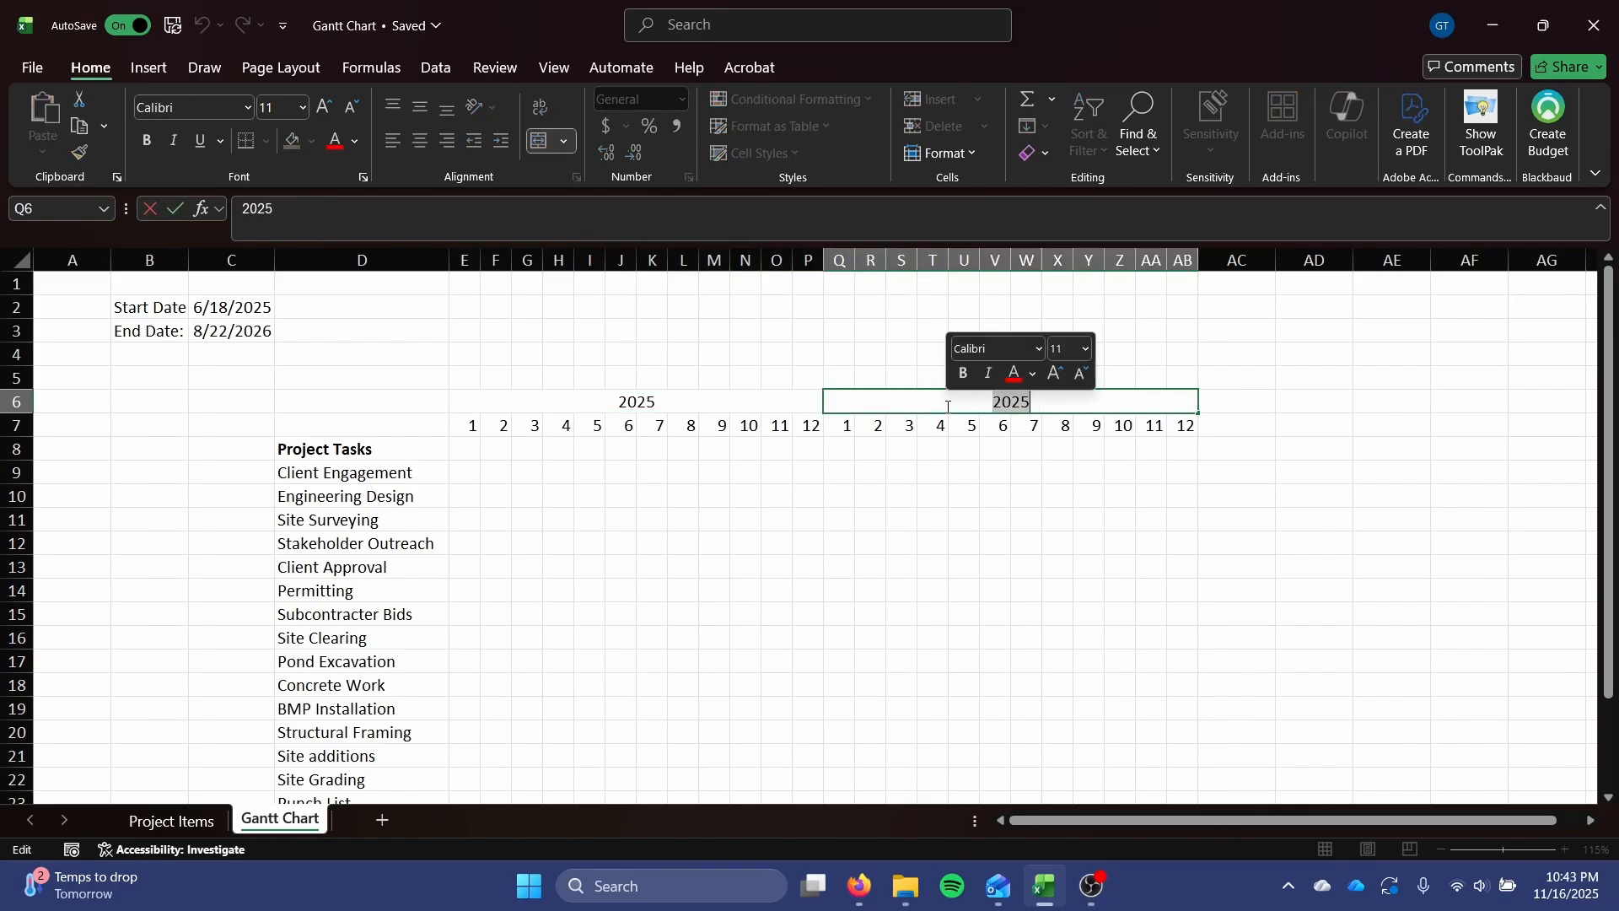
{"action": "type", "text": "2026"}
{"action": "key", "text": "Return"}
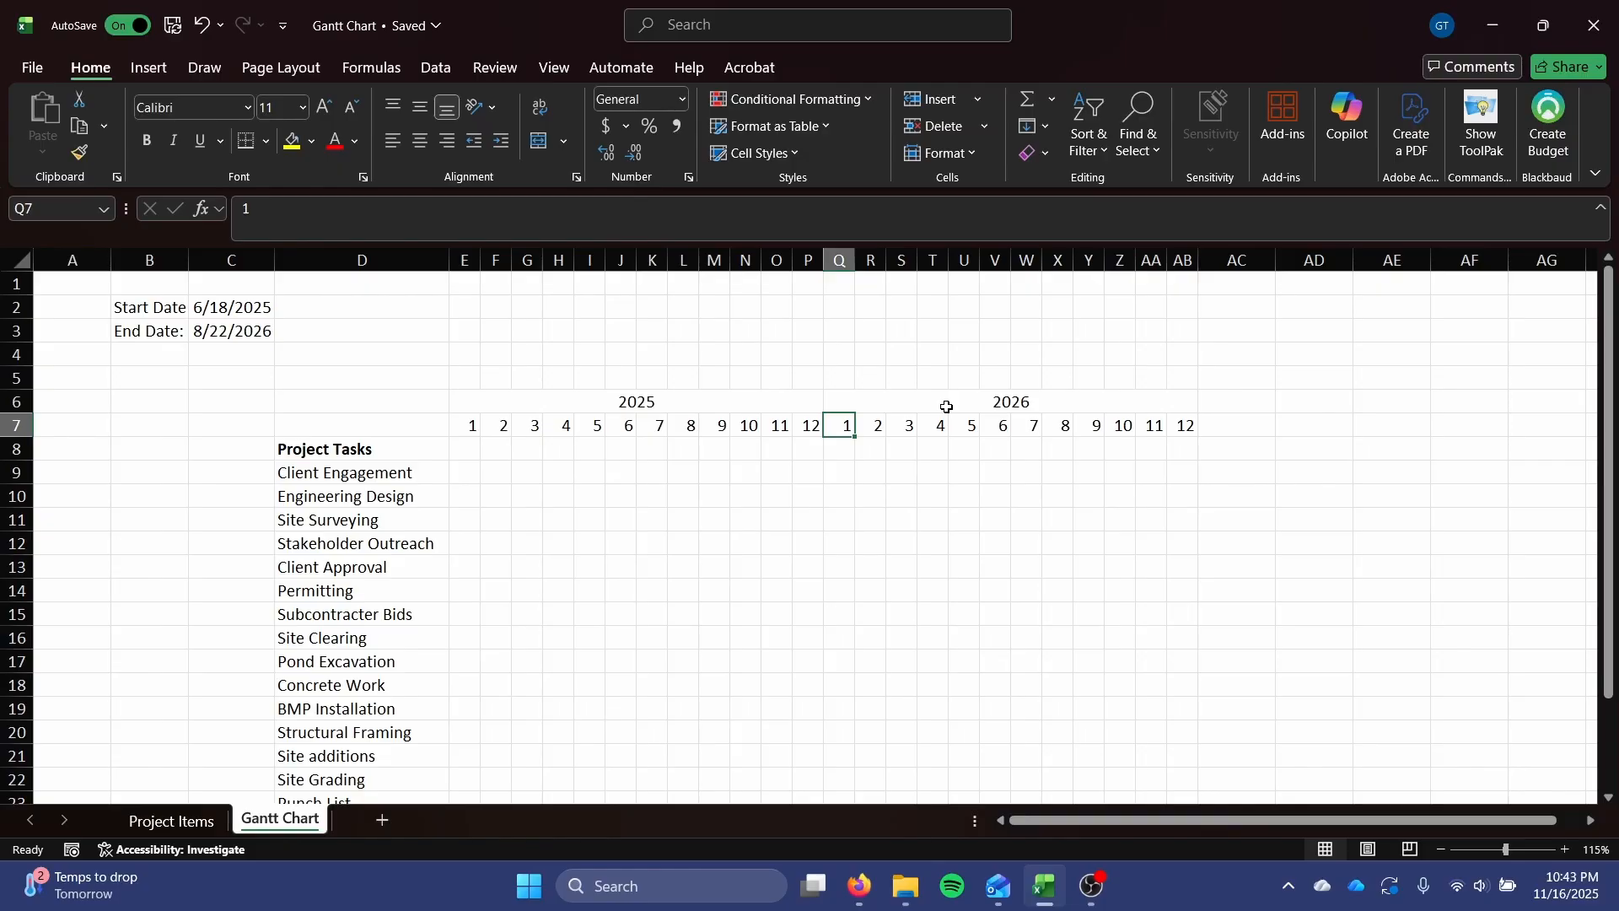
Move the year headings and month numbers in E6:AB7 up one row to start at E5.
{"action": "left_click_drag", "start_coordinate": [472, 397], "coordinate": [1118, 419]}
{"action": "key", "text": "ctrl+c"}
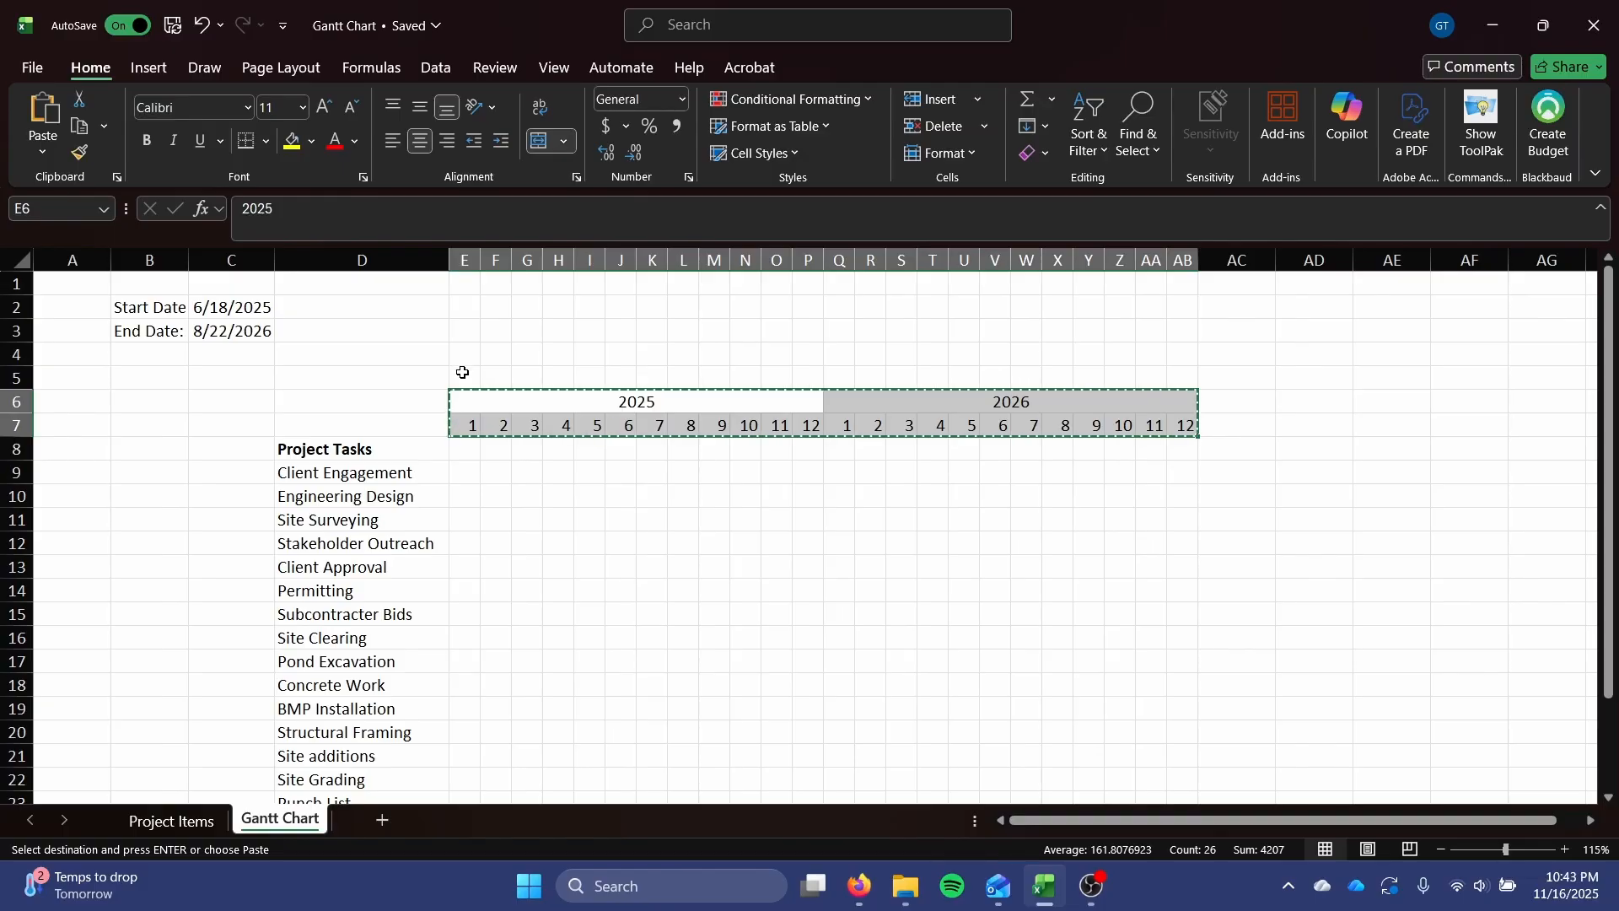
{"action": "left_click", "coordinate": [459, 376]}
{"action": "key", "text": "Return"}
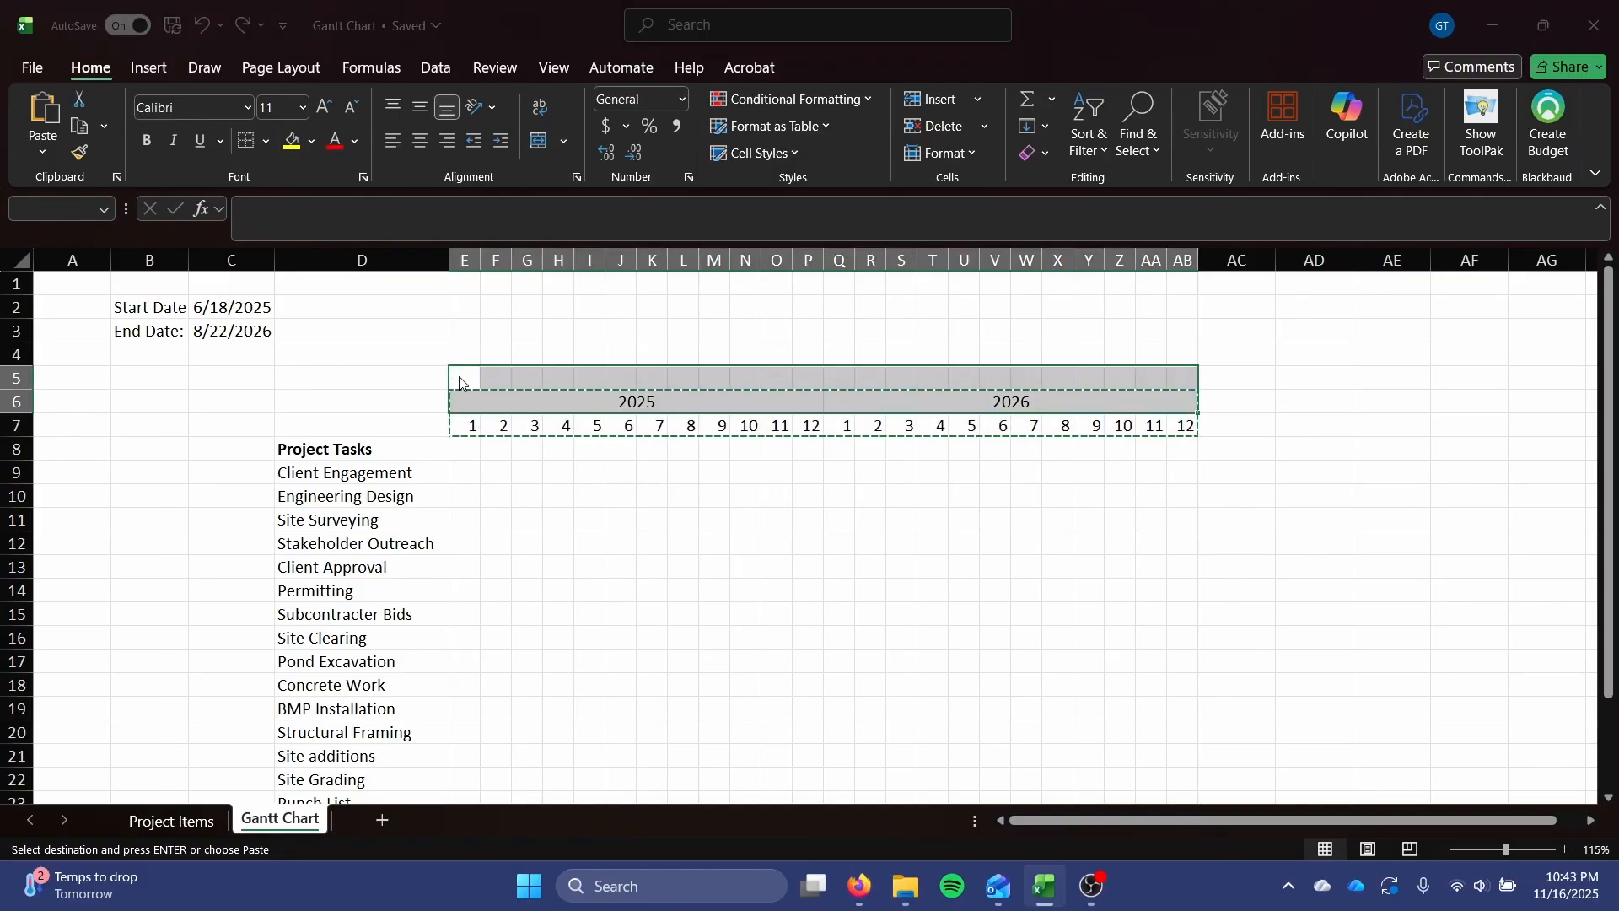
{"action": "key", "text": "Return"}
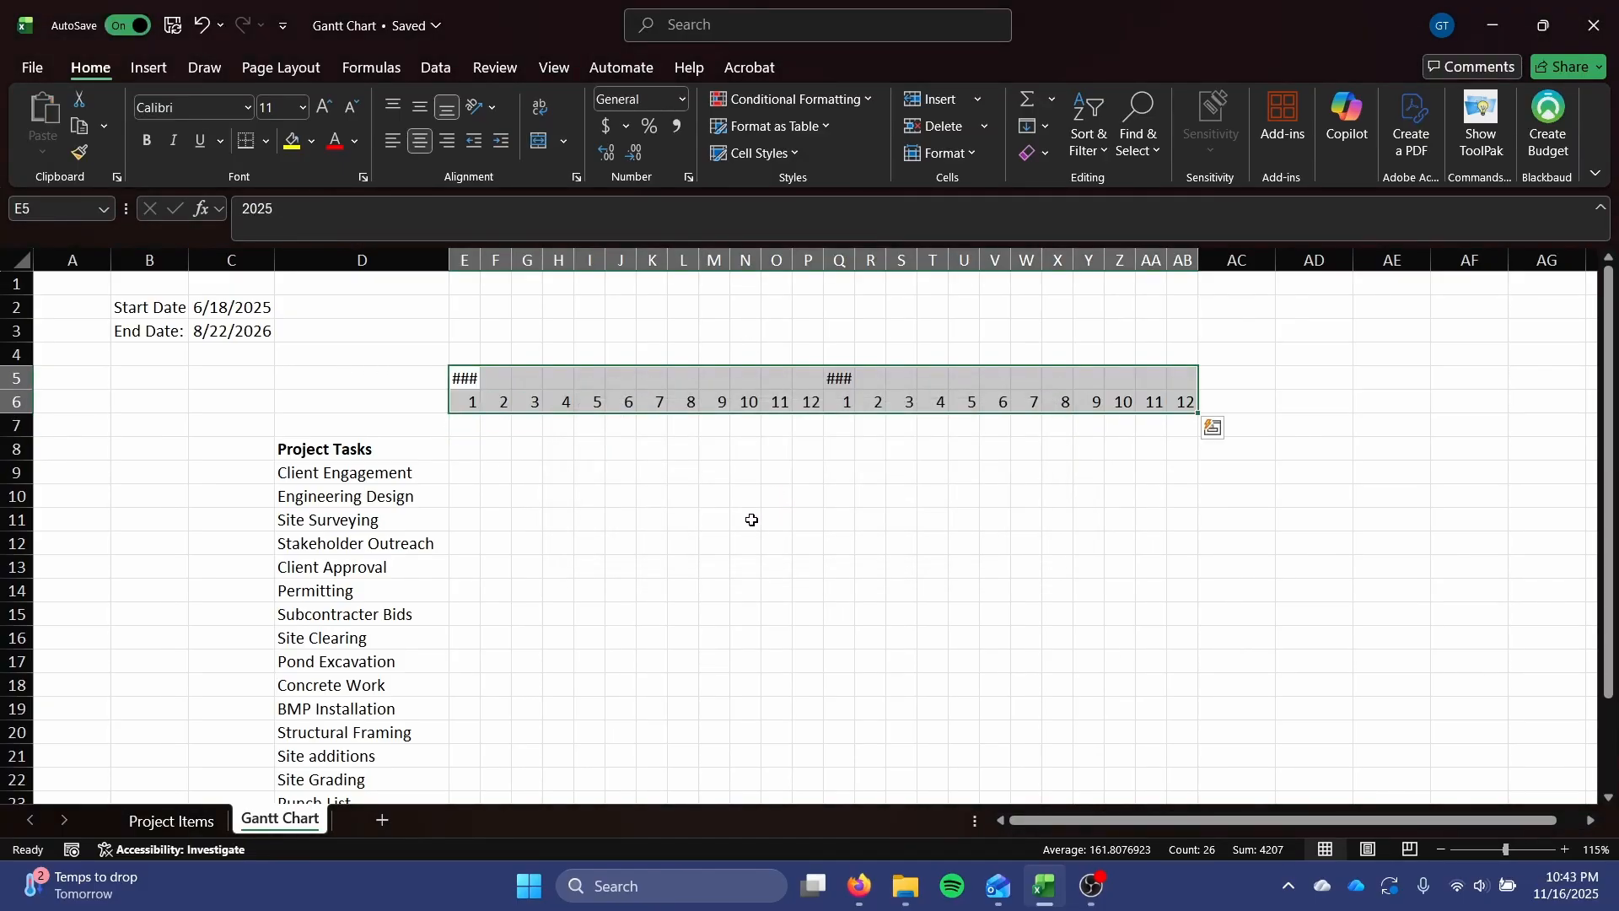
{"action": "left_click", "coordinate": [682, 496]}
Merge and center the year headings again, 2025 across E5:P5 and 2026 across Q5:AB5.
{"action": "left_click_drag", "start_coordinate": [469, 380], "coordinate": [1189, 381]}
{"action": "left_click", "coordinate": [539, 141]}
{"action": "left_click", "coordinate": [539, 140]}
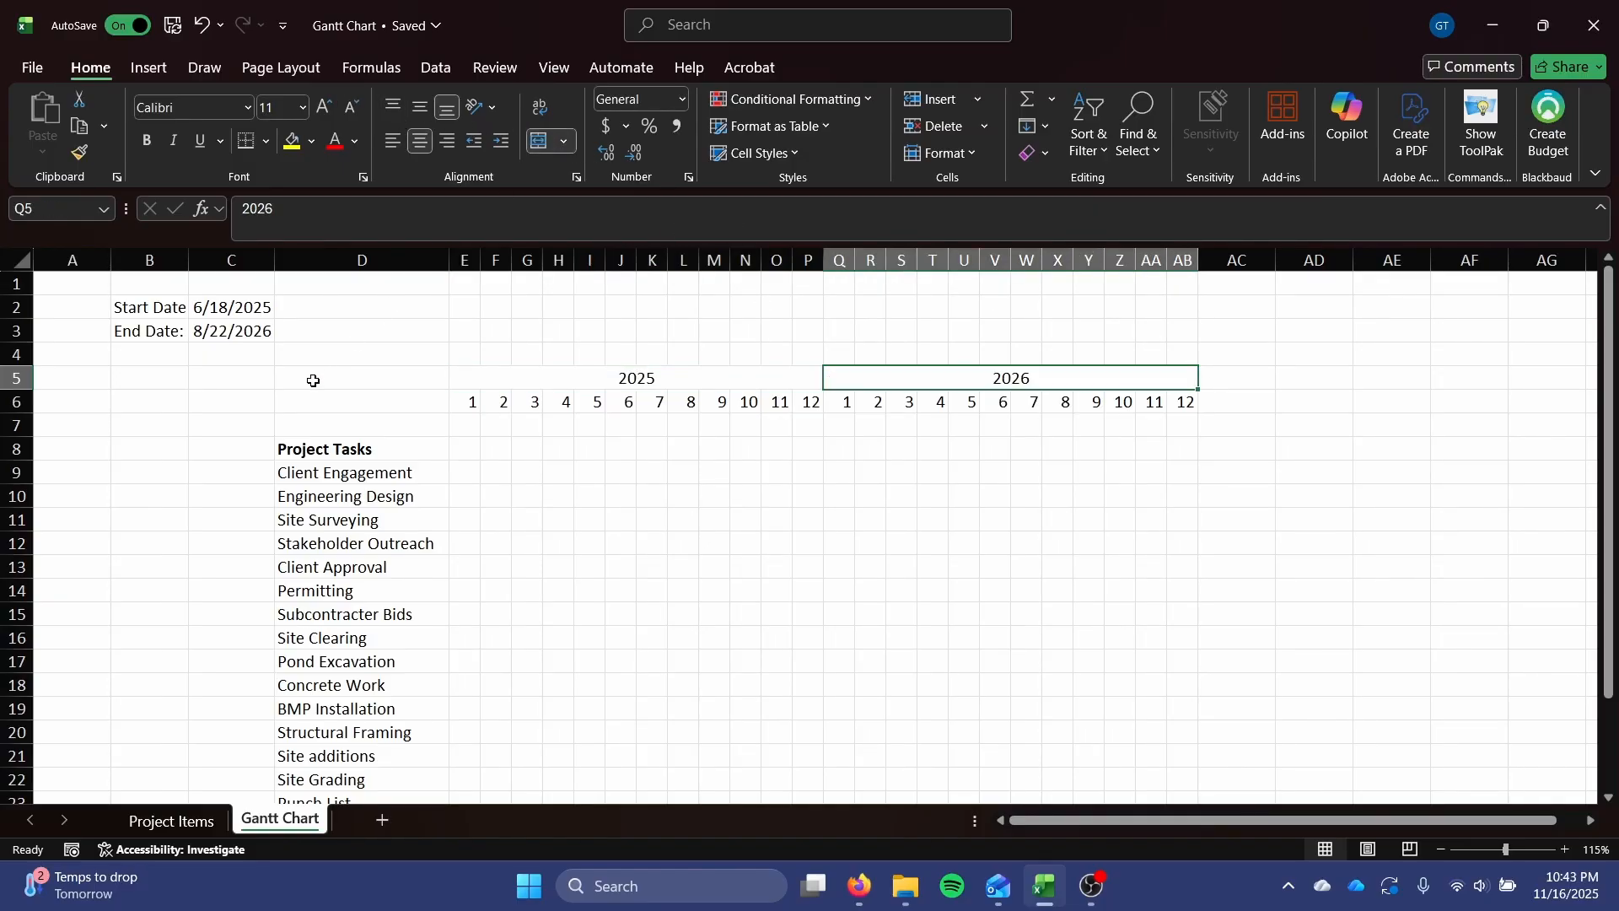
{"action": "left_click", "coordinate": [358, 401]}
{"action": "left_click", "coordinate": [13, 425]}
{"action": "right_click", "coordinate": [13, 427]}
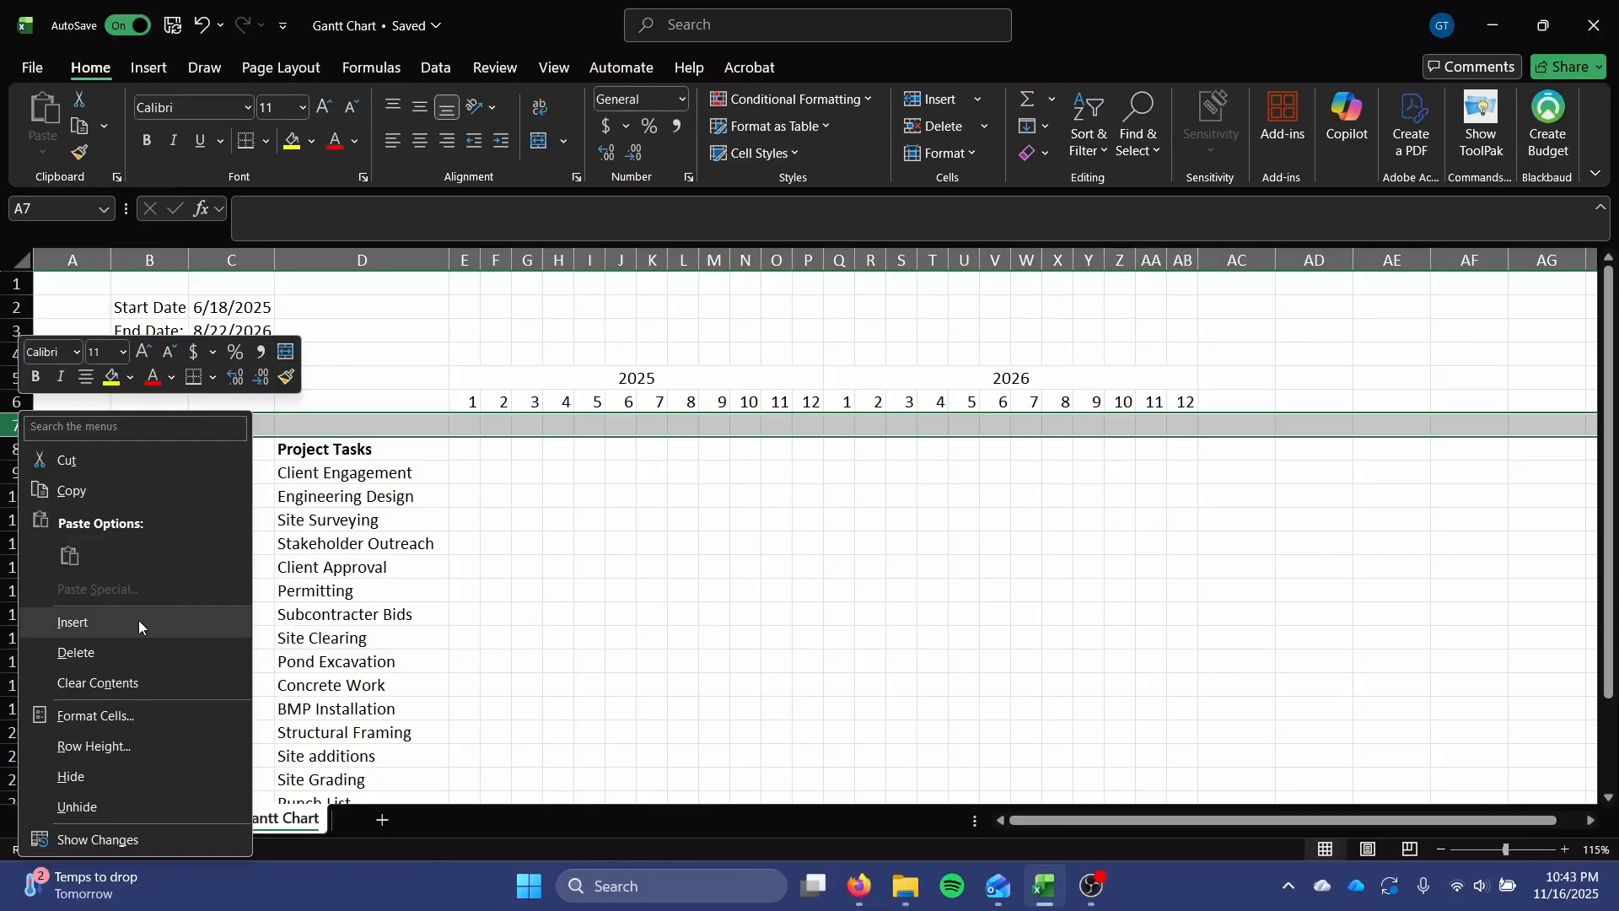
{"action": "left_click", "coordinate": [844, 429]}
{"action": "left_click", "coordinate": [681, 544]}
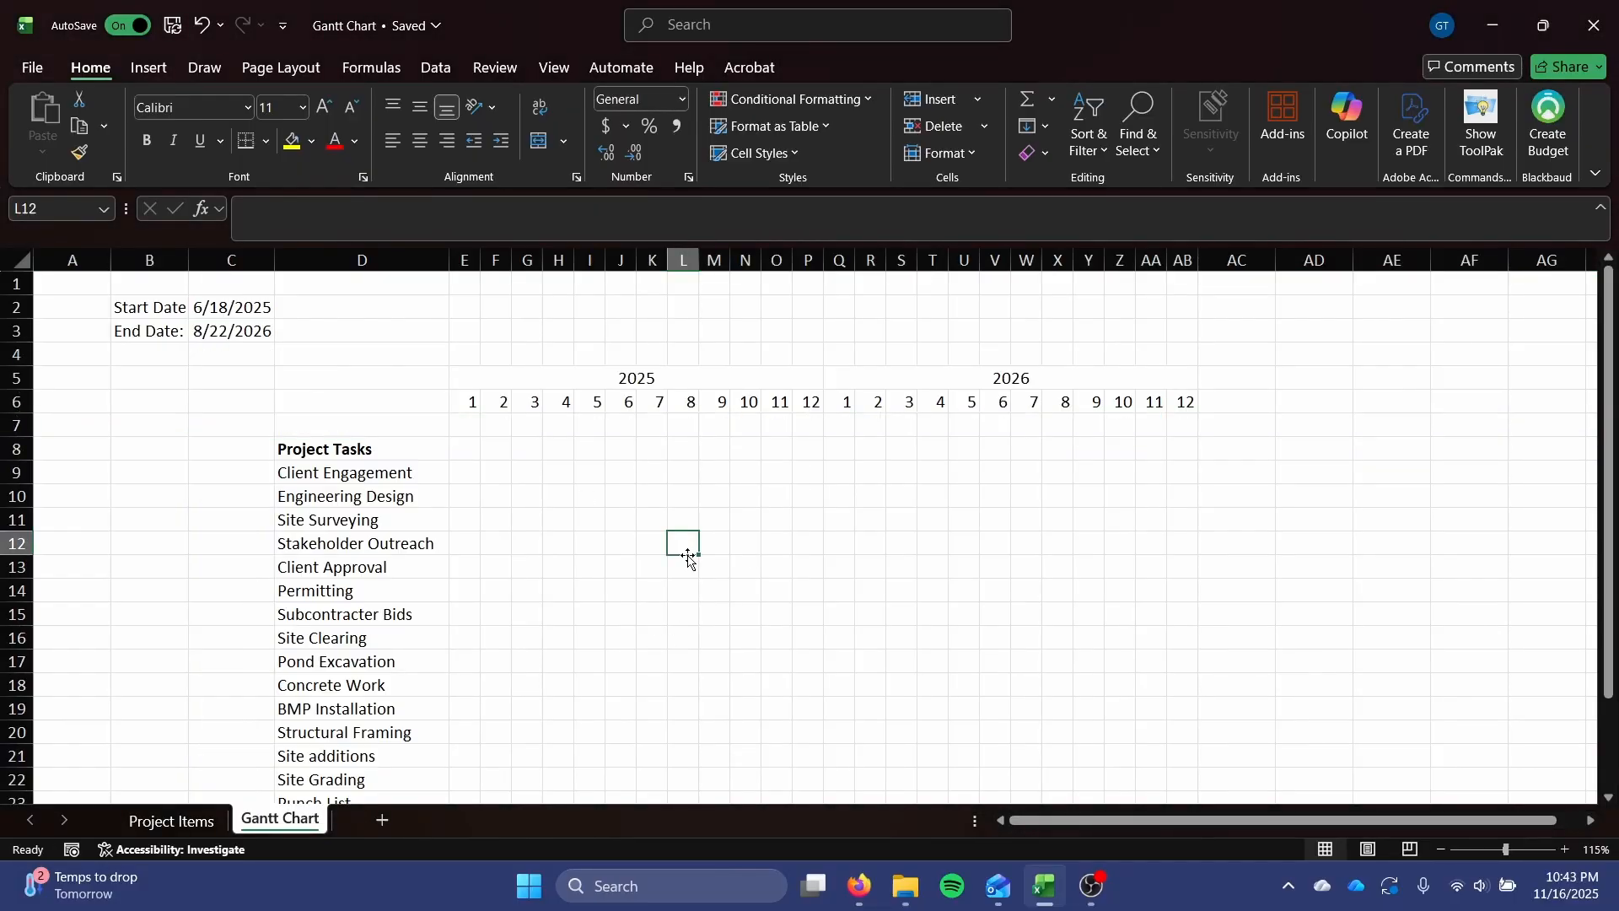
Enter =DATE(2025,E6,1) in E7 and fill the formula across to AB7.
{"action": "left_click", "coordinate": [468, 424]}
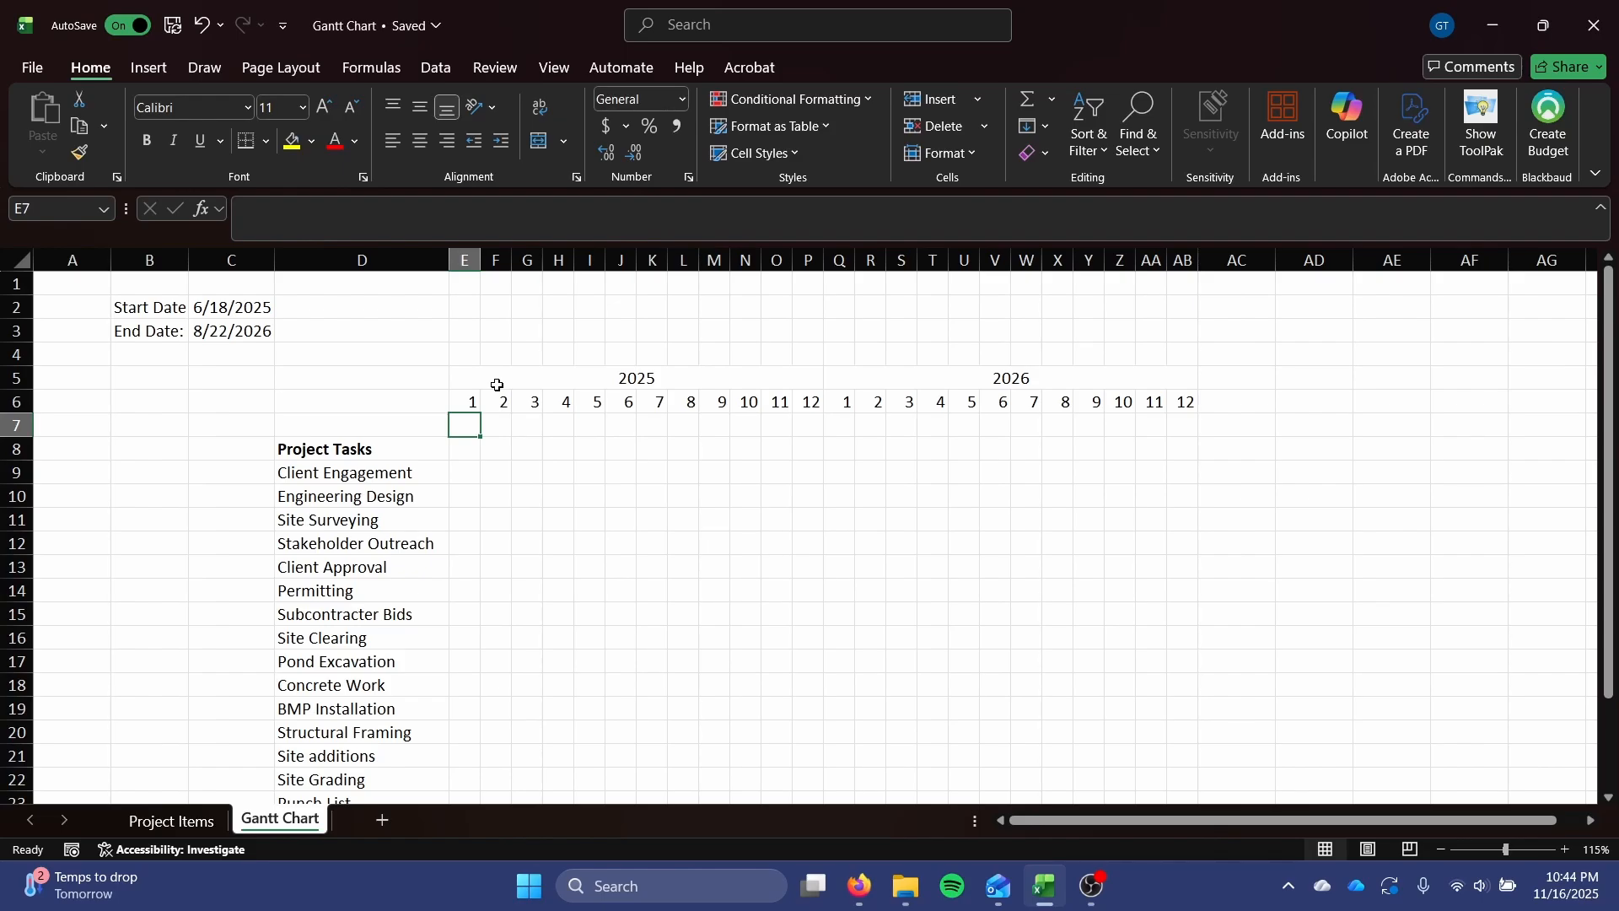
{"action": "type", "text": "="}
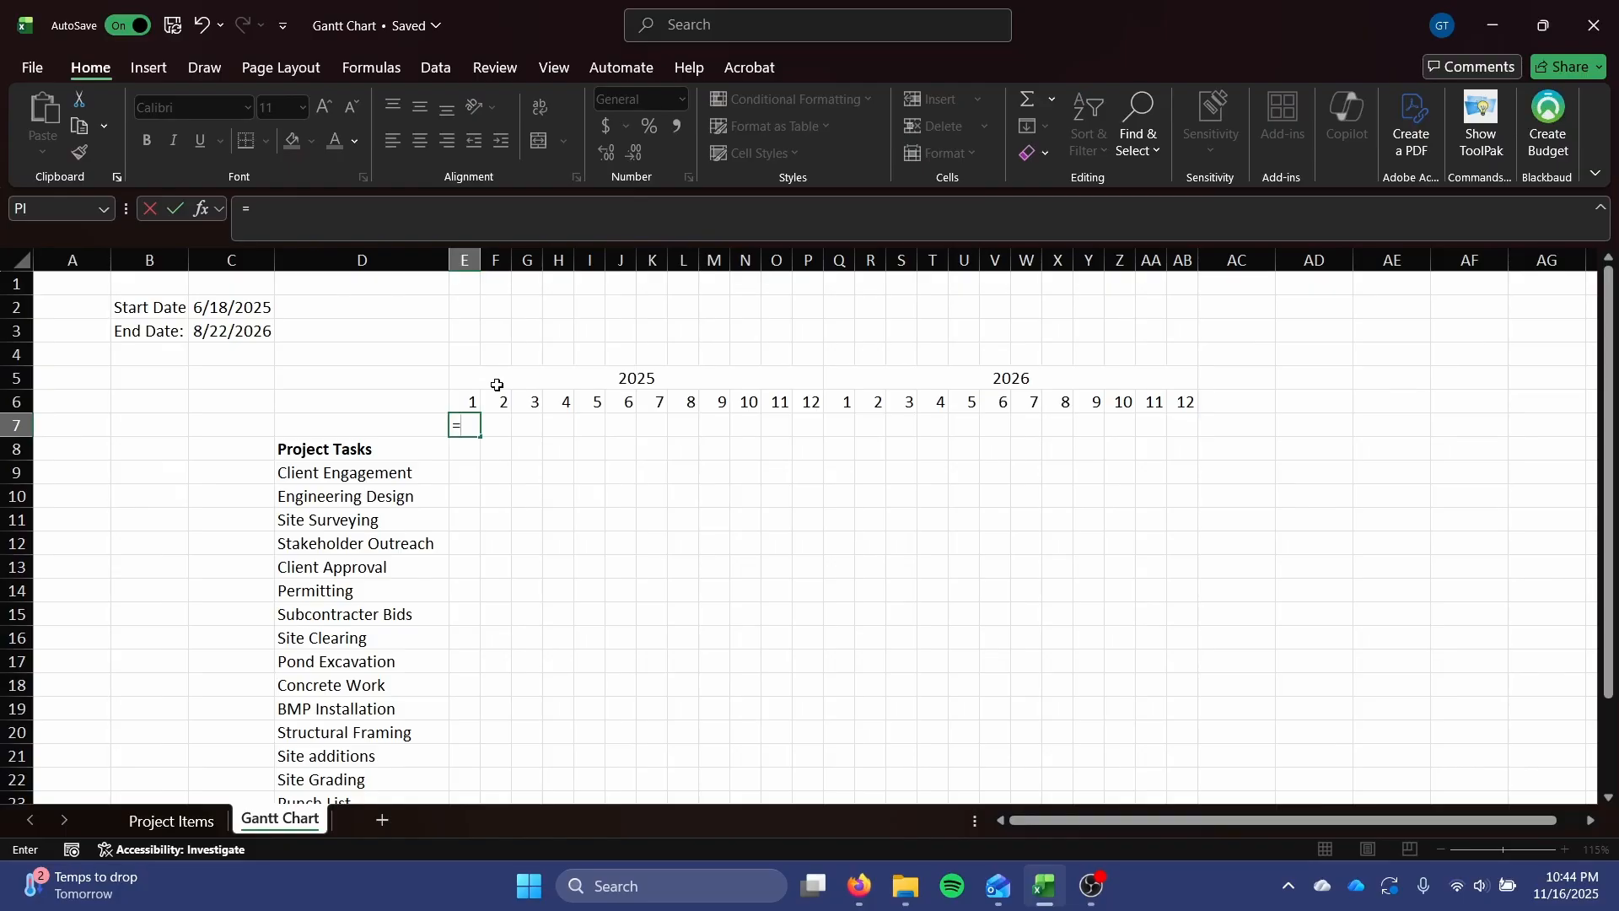
{"action": "type", "text": "DATE("}
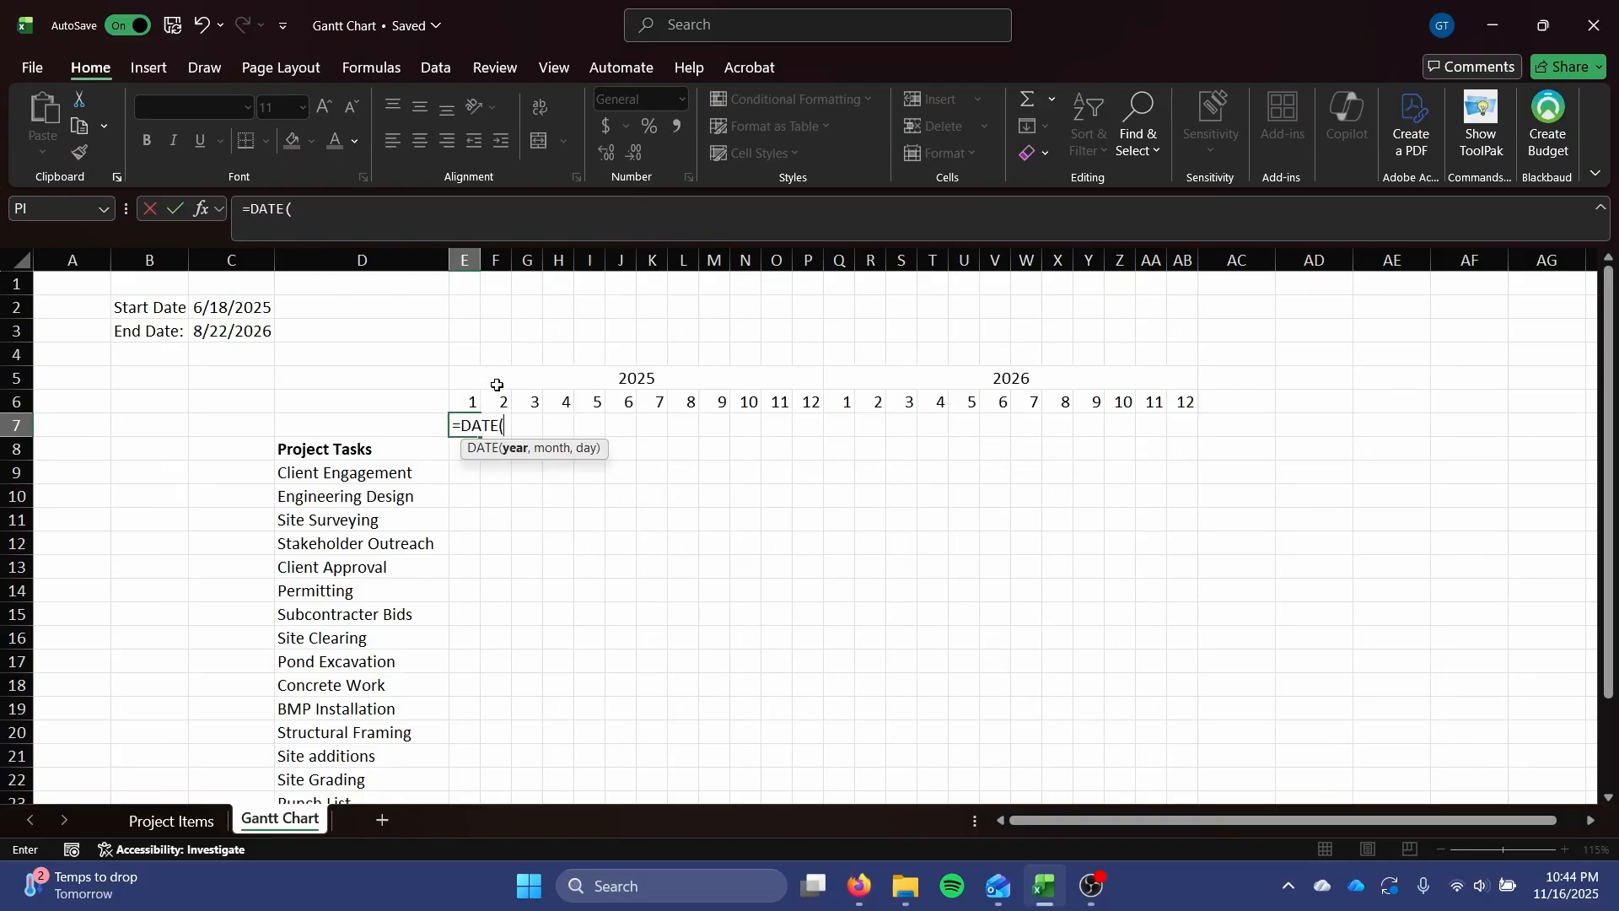
{"action": "type", "text": "2025,"}
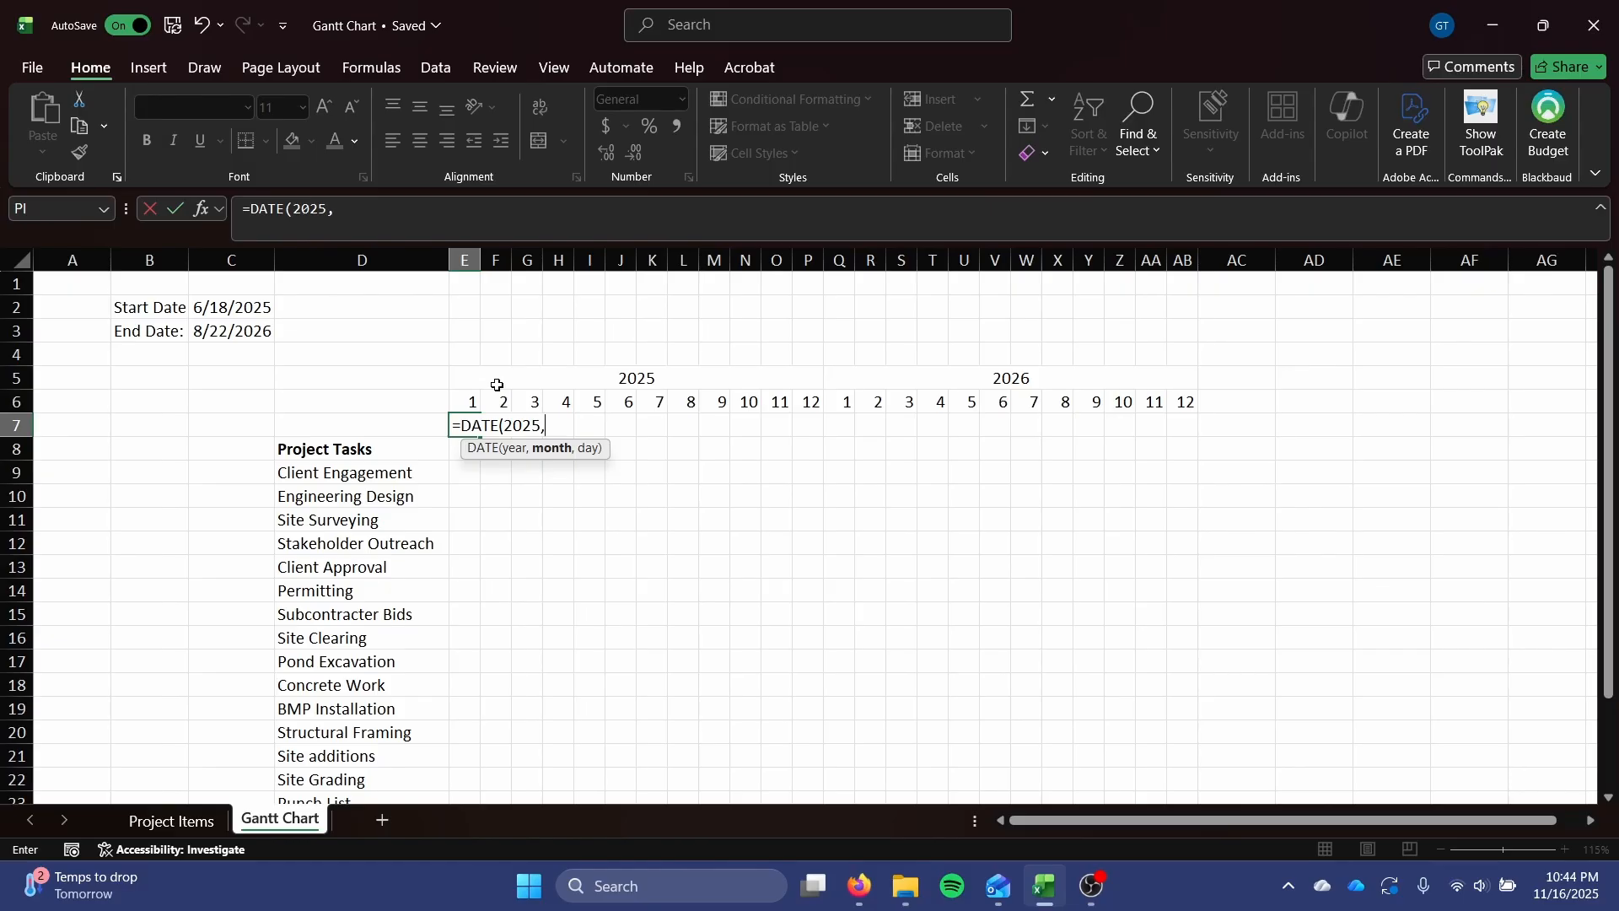
{"action": "left_click", "coordinate": [466, 400]}
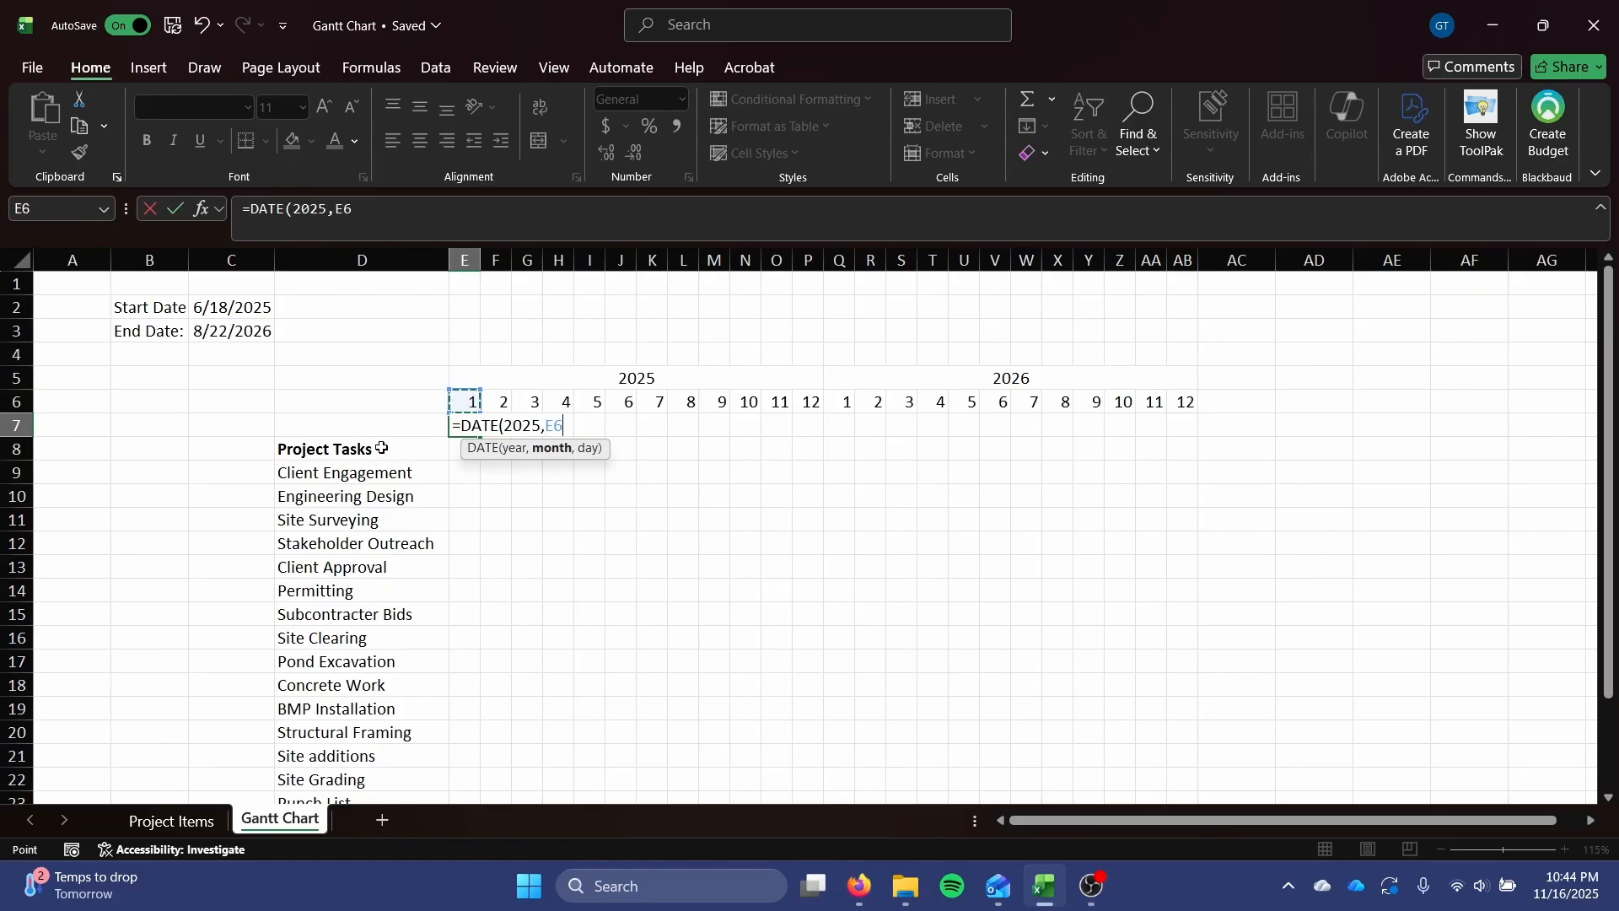
{"action": "type", "text": ",1"}
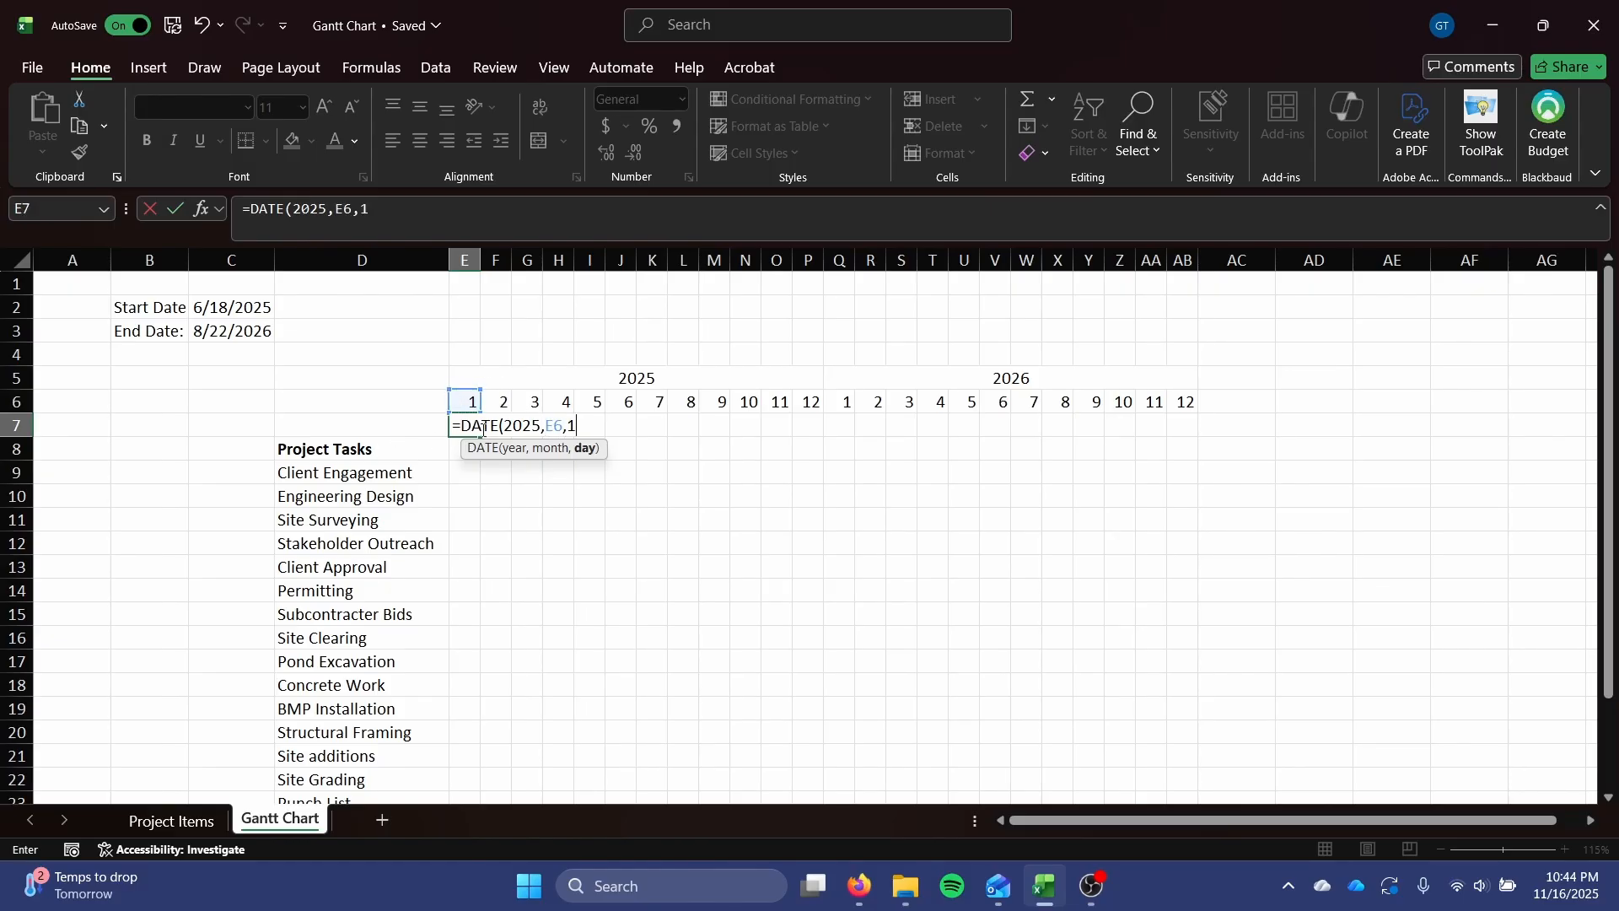
{"action": "type", "text": ")"}
{"action": "key", "text": "Return"}
{"action": "left_click", "coordinate": [478, 426]}
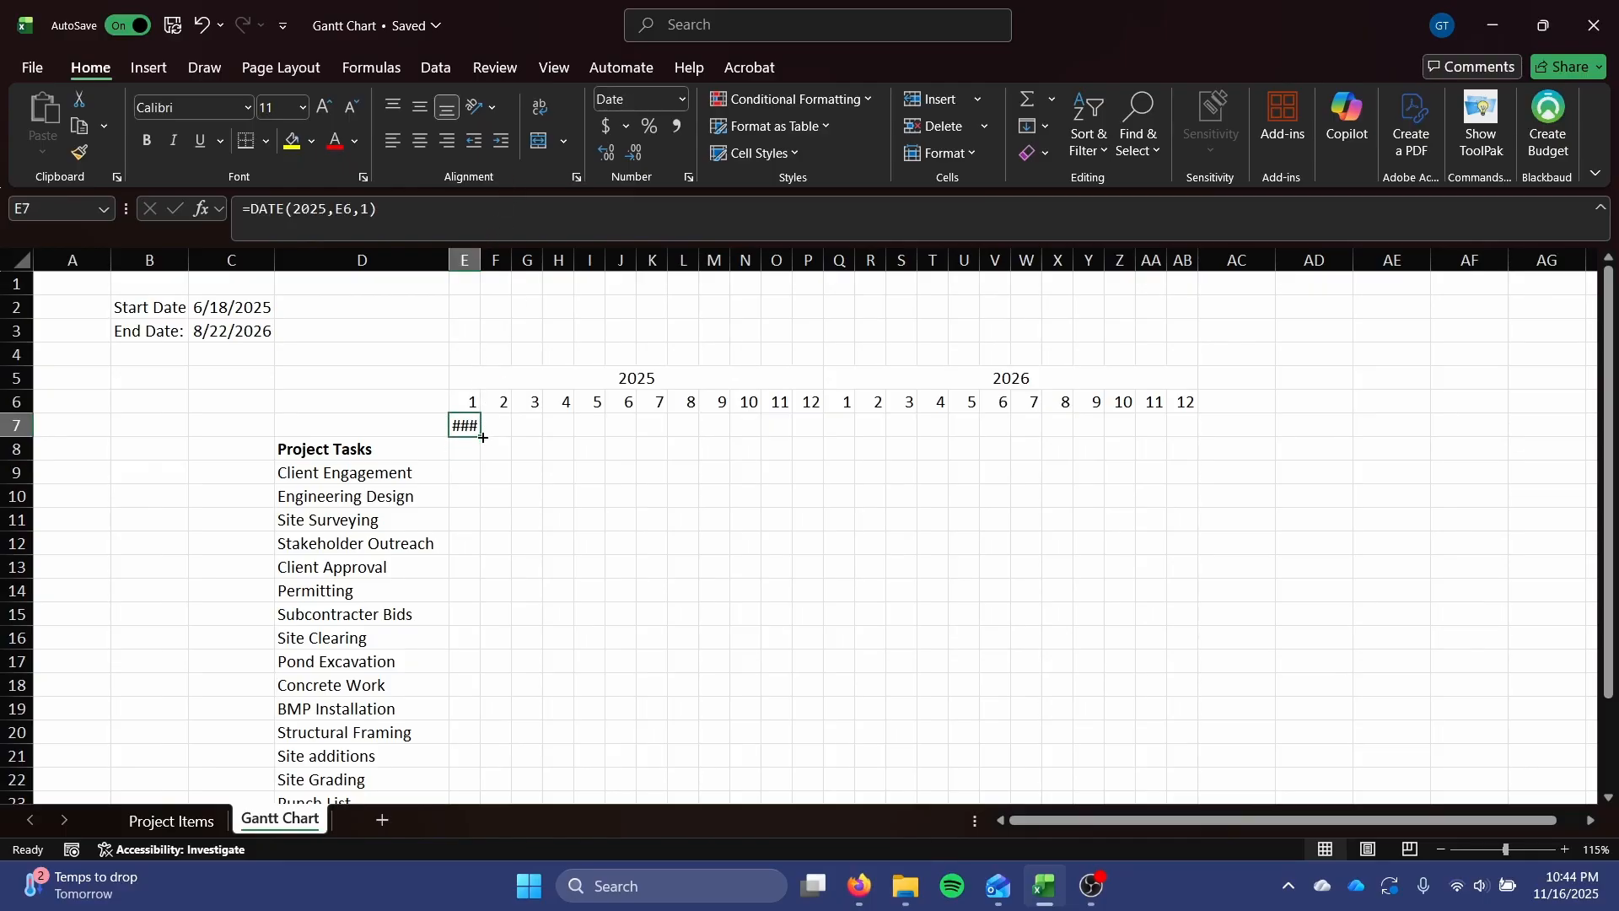
{"action": "left_click_drag", "start_coordinate": [481, 436], "coordinate": [1227, 454]}
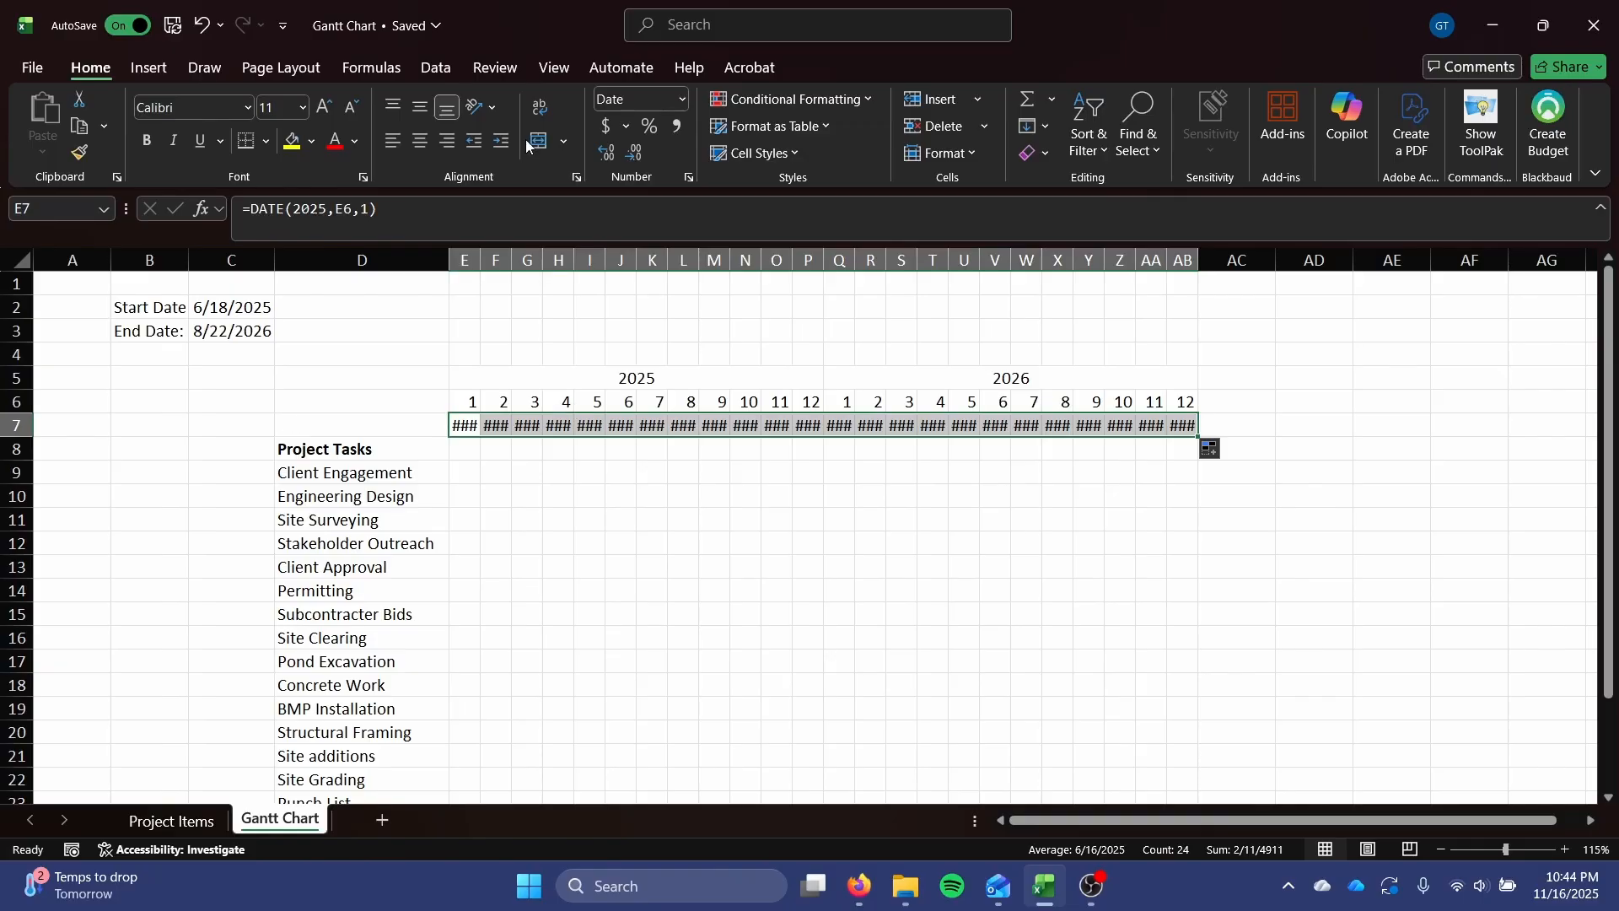
Try reducing the font size of the dates in E7:AB7 to 8 and restore it to 11.
{"action": "left_click", "coordinate": [346, 106]}
{"action": "left_click", "coordinate": [346, 106]}
{"action": "left_click", "coordinate": [345, 106]}
{"action": "left_click", "coordinate": [346, 106]}
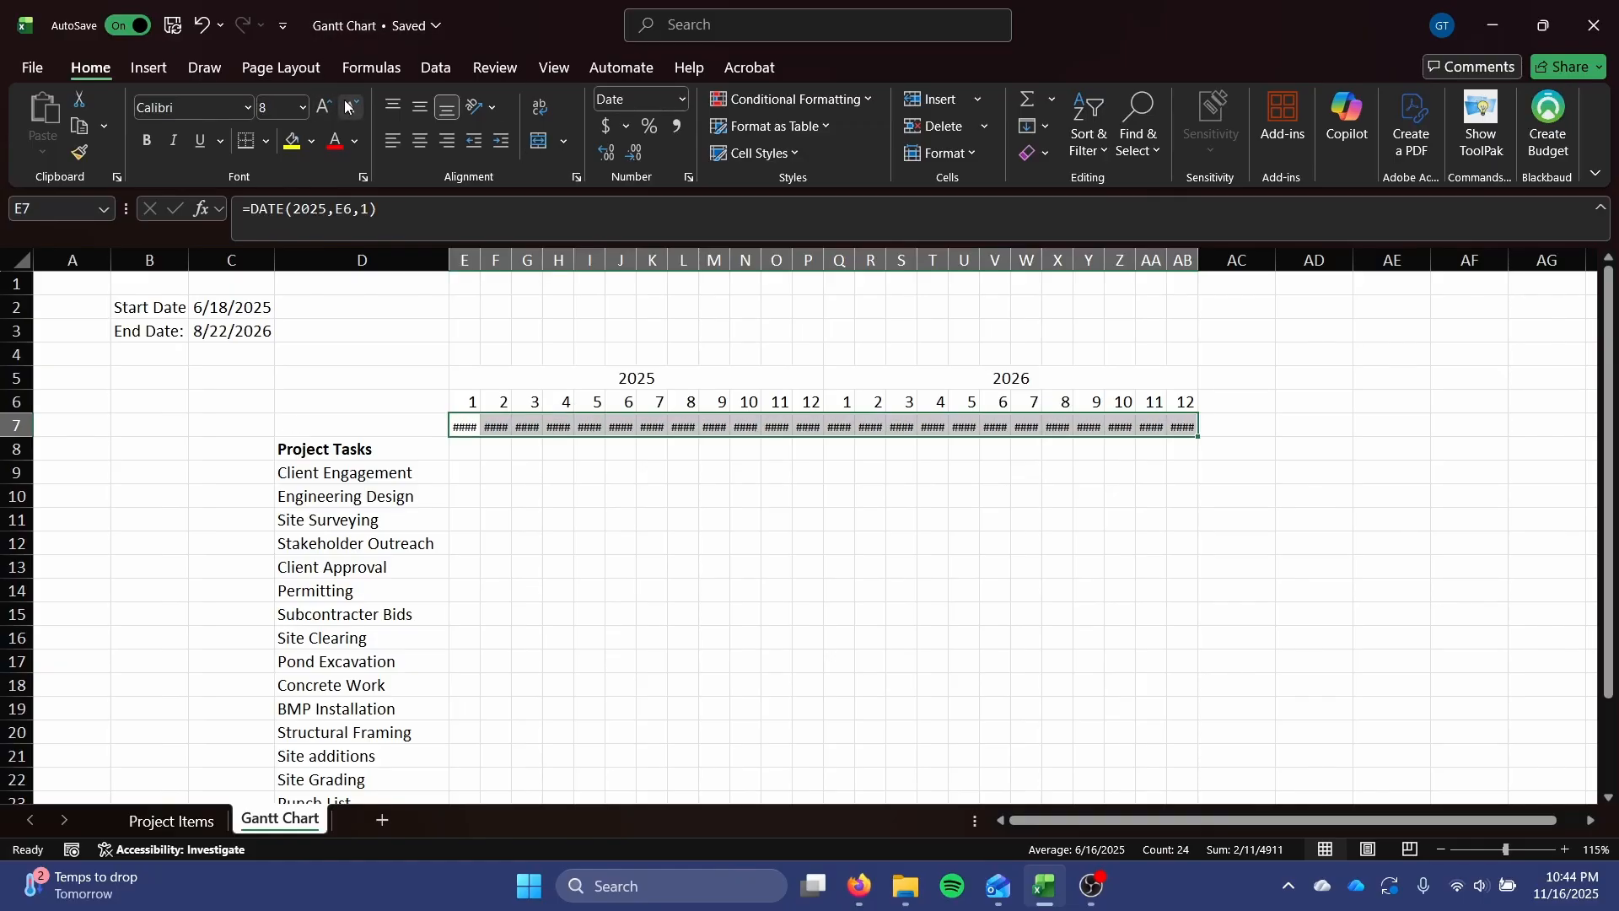
{"action": "left_click", "coordinate": [326, 107]}
{"action": "left_click", "coordinate": [327, 107]}
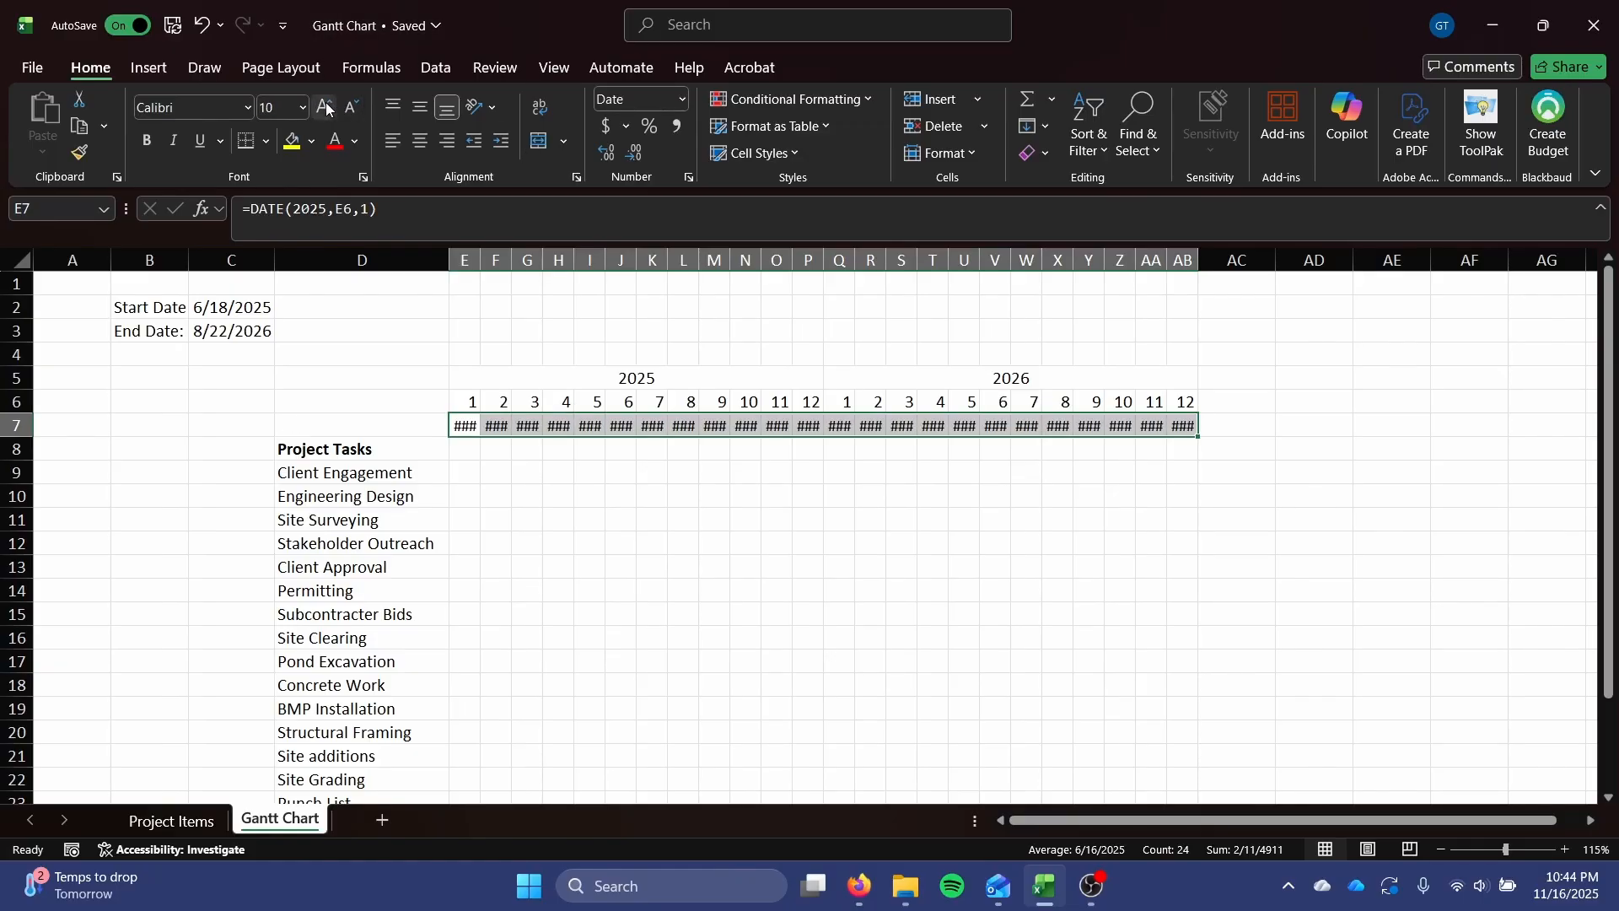
Set the width of columns E through AB to 3.
{"action": "right_click", "coordinate": [472, 261]}
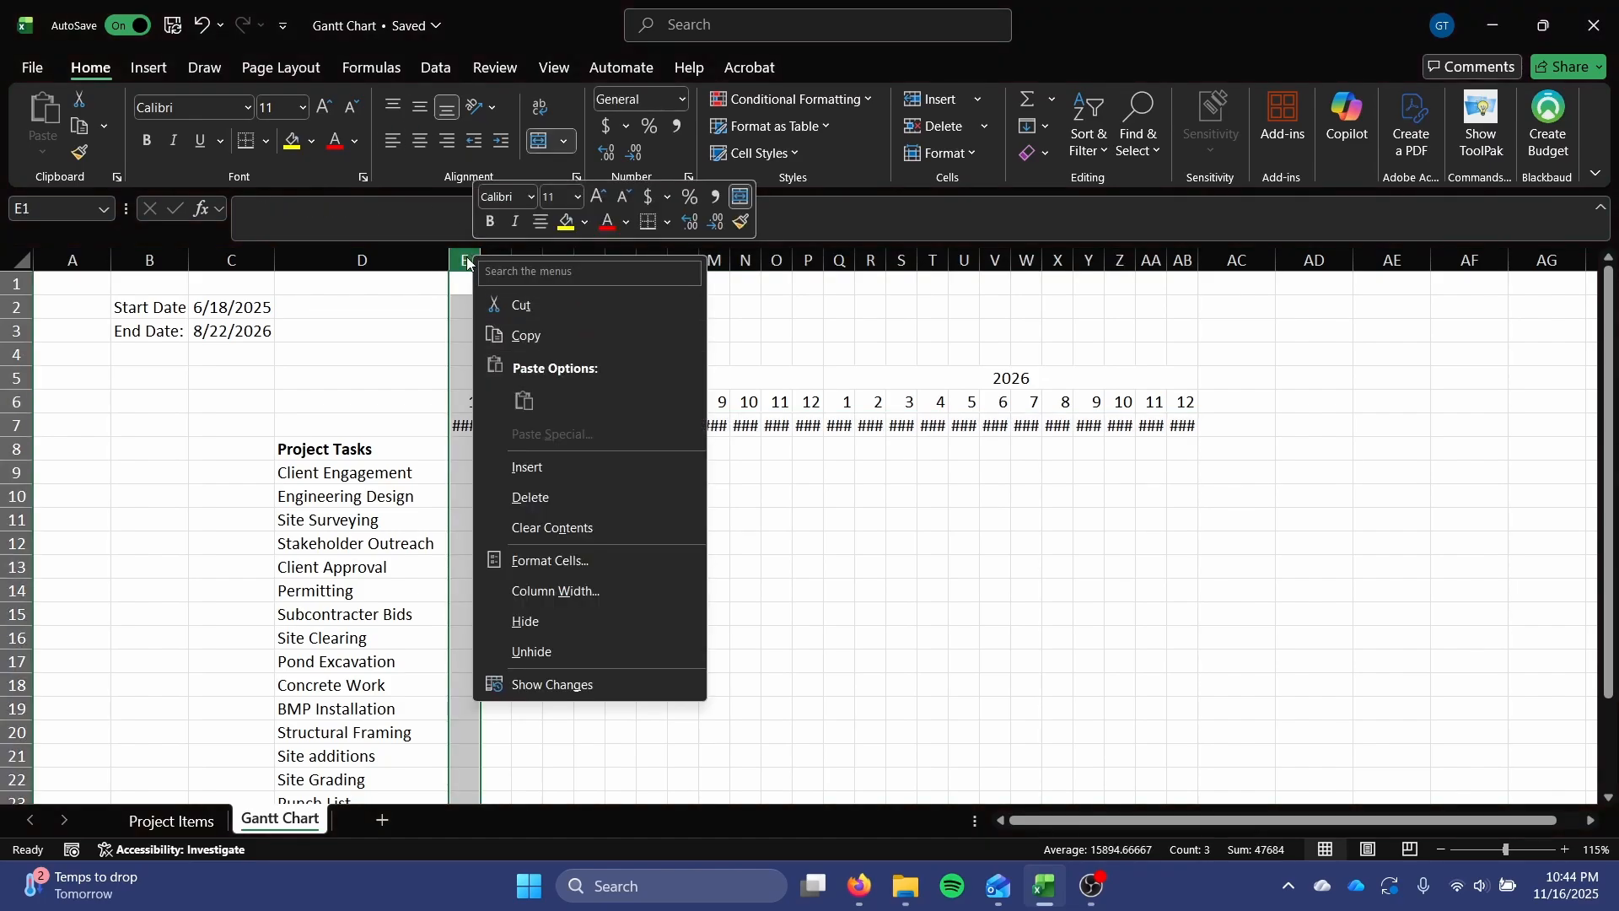
{"action": "left_click", "coordinate": [468, 263]}
{"action": "left_click", "coordinate": [1183, 261], "text": "shift"}
{"action": "right_click", "coordinate": [1189, 265]}
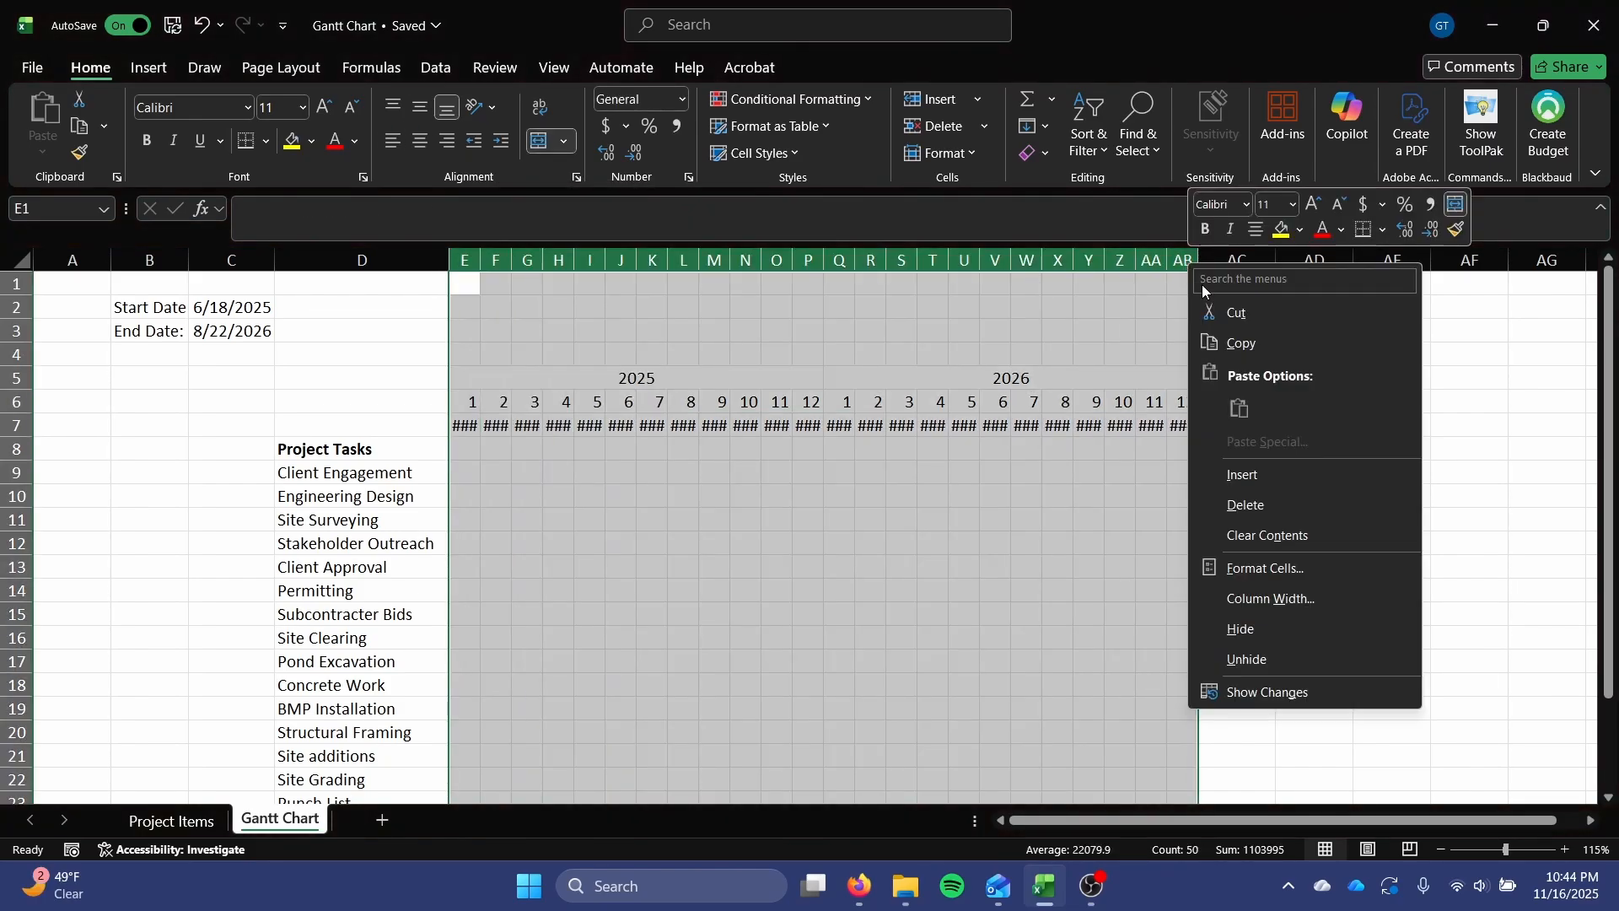
{"action": "left_click", "coordinate": [1249, 599]}
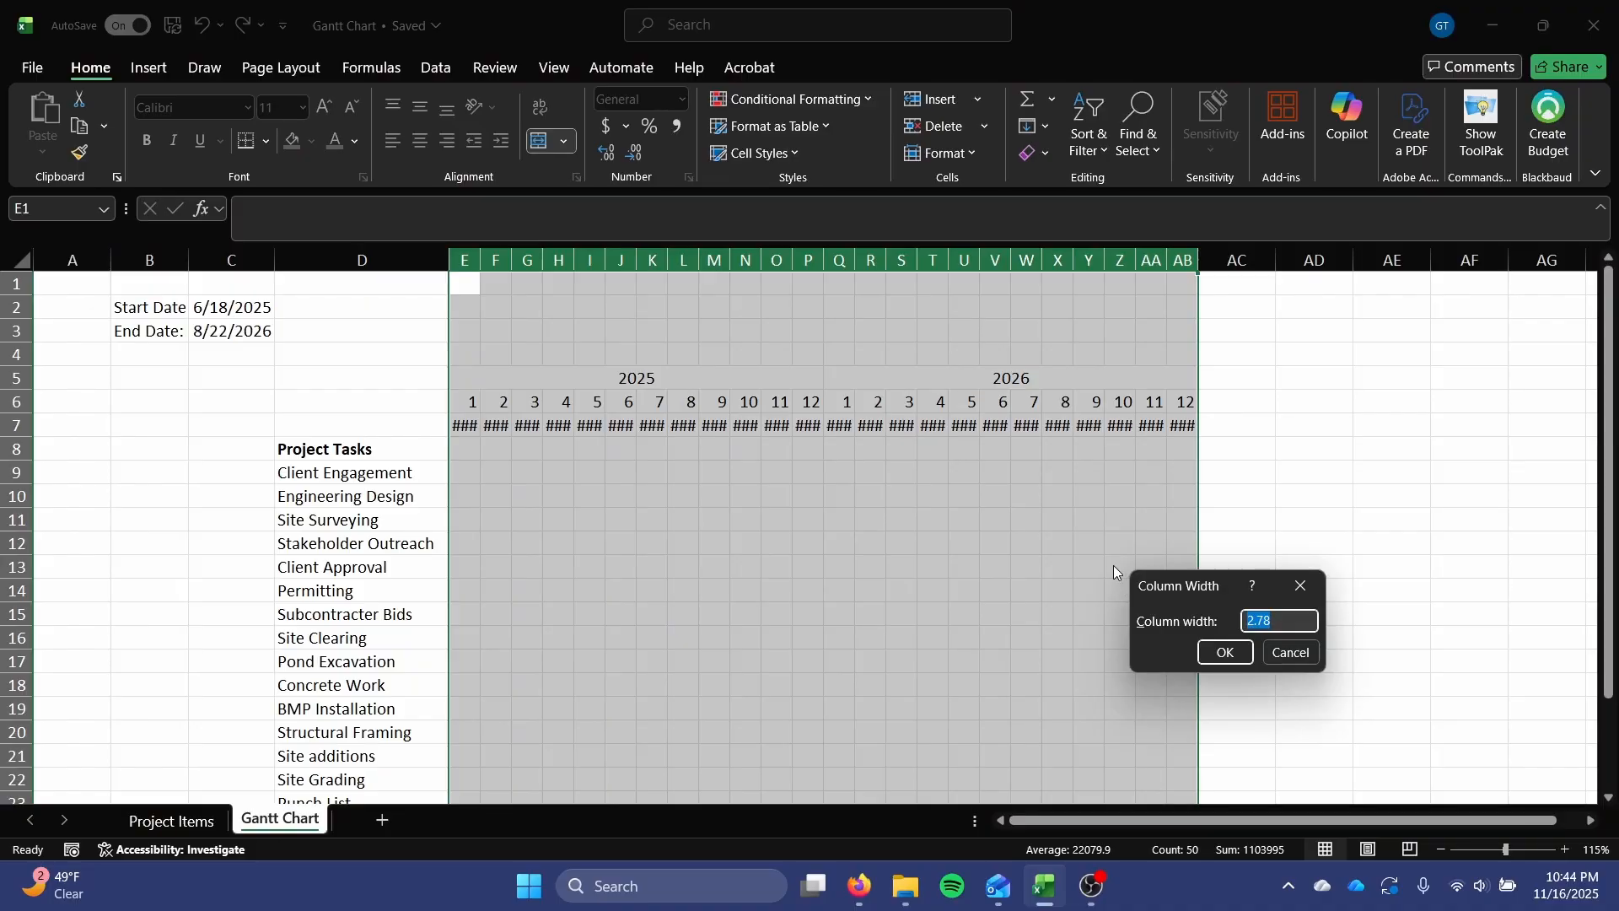
{"action": "type", "text": "3"}
{"action": "key", "text": "Return"}
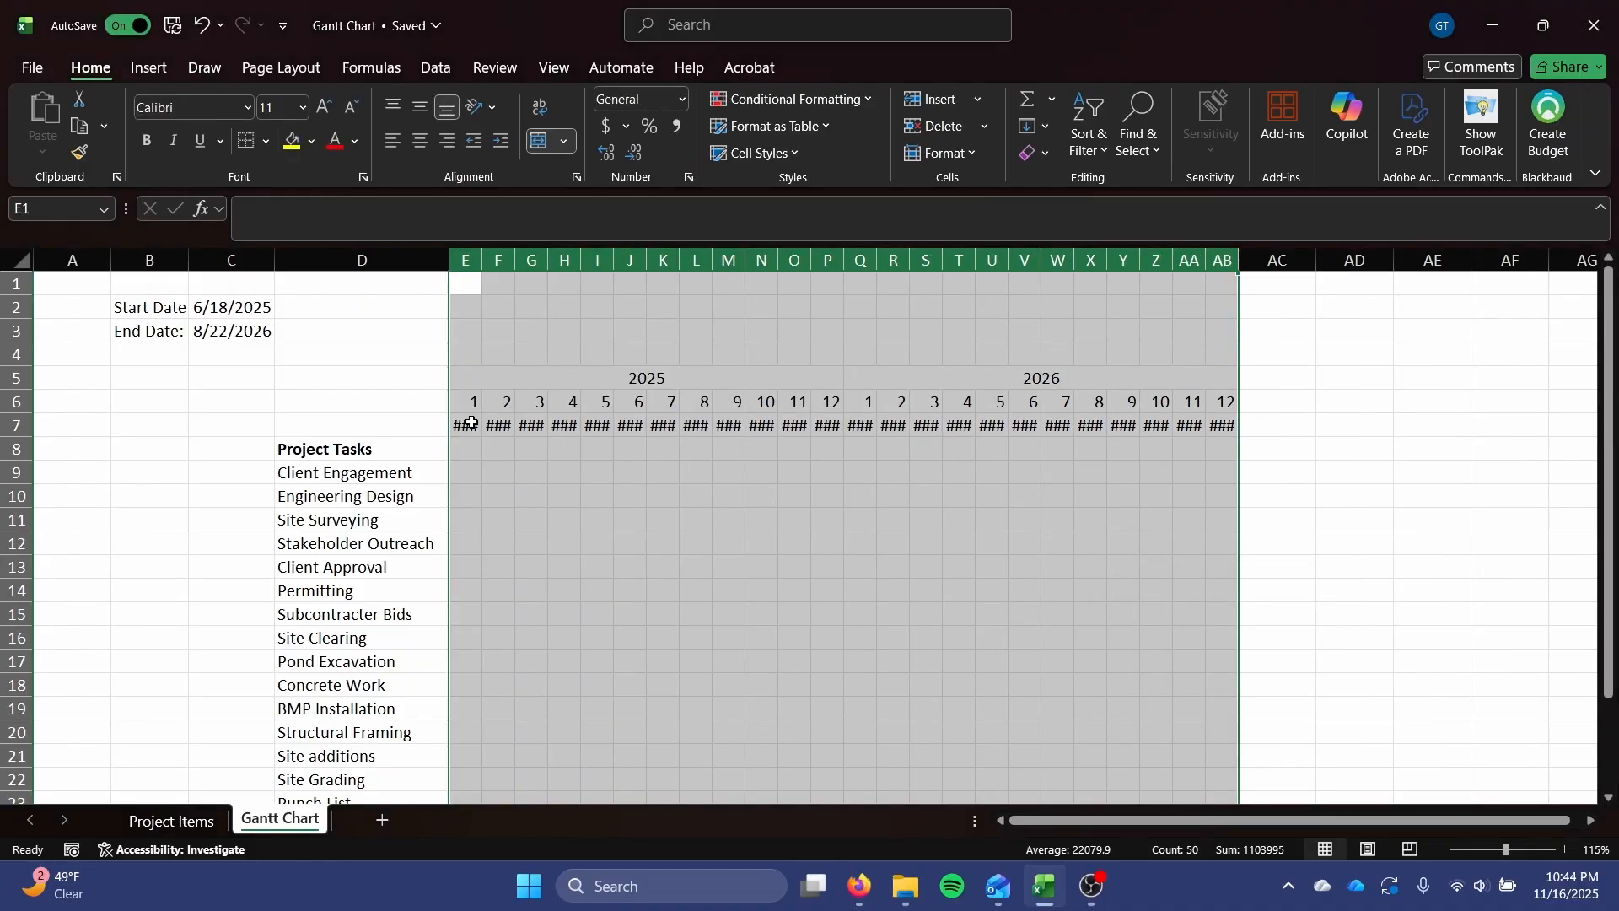
Autofit column E to the full date in E7.
{"action": "left_click_drag", "start_coordinate": [472, 424], "coordinate": [1223, 426]}
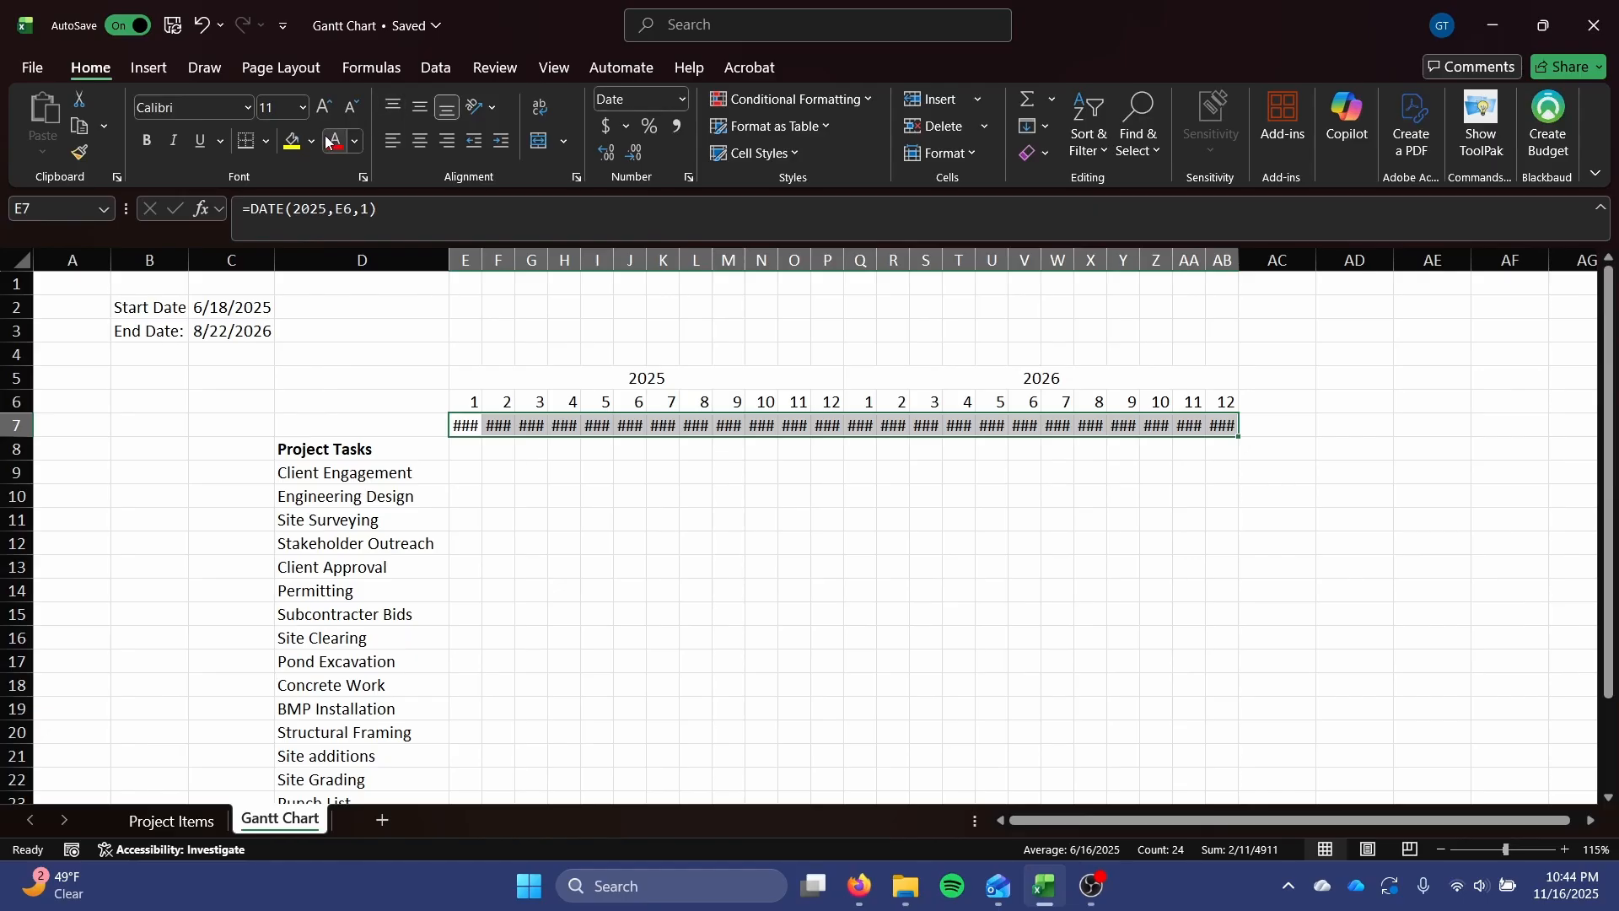
{"action": "double_click", "coordinate": [482, 260]}
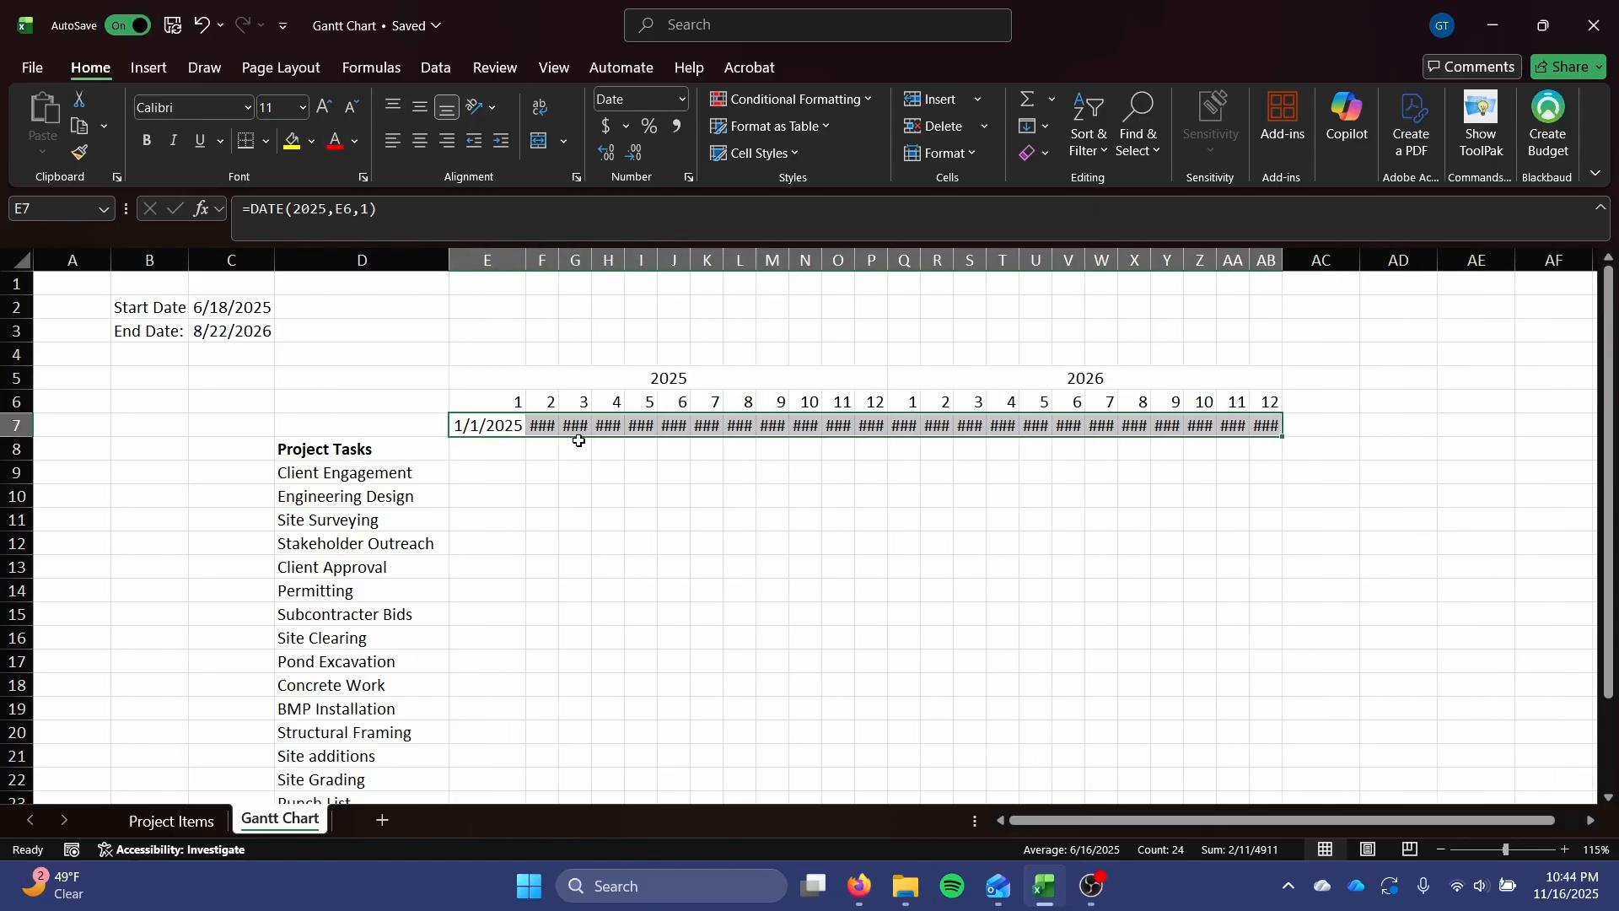
{"action": "left_click", "coordinate": [476, 426]}
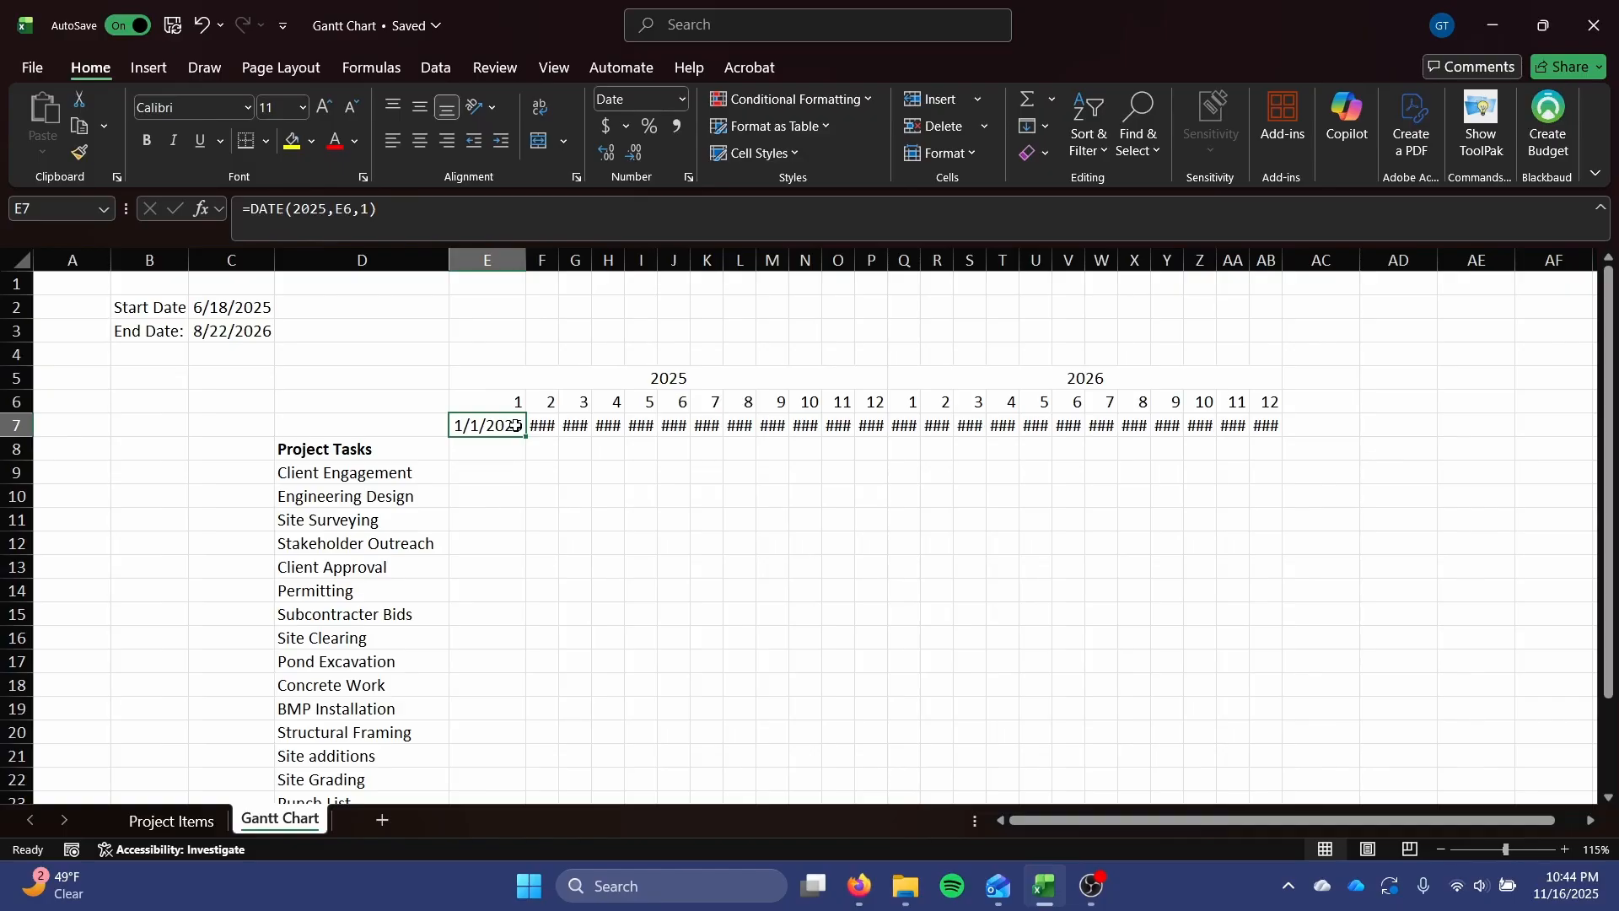
Apply the custom number format mmm to the dates in E7:AB7.
{"action": "left_click_drag", "start_coordinate": [504, 426], "coordinate": [1258, 431]}
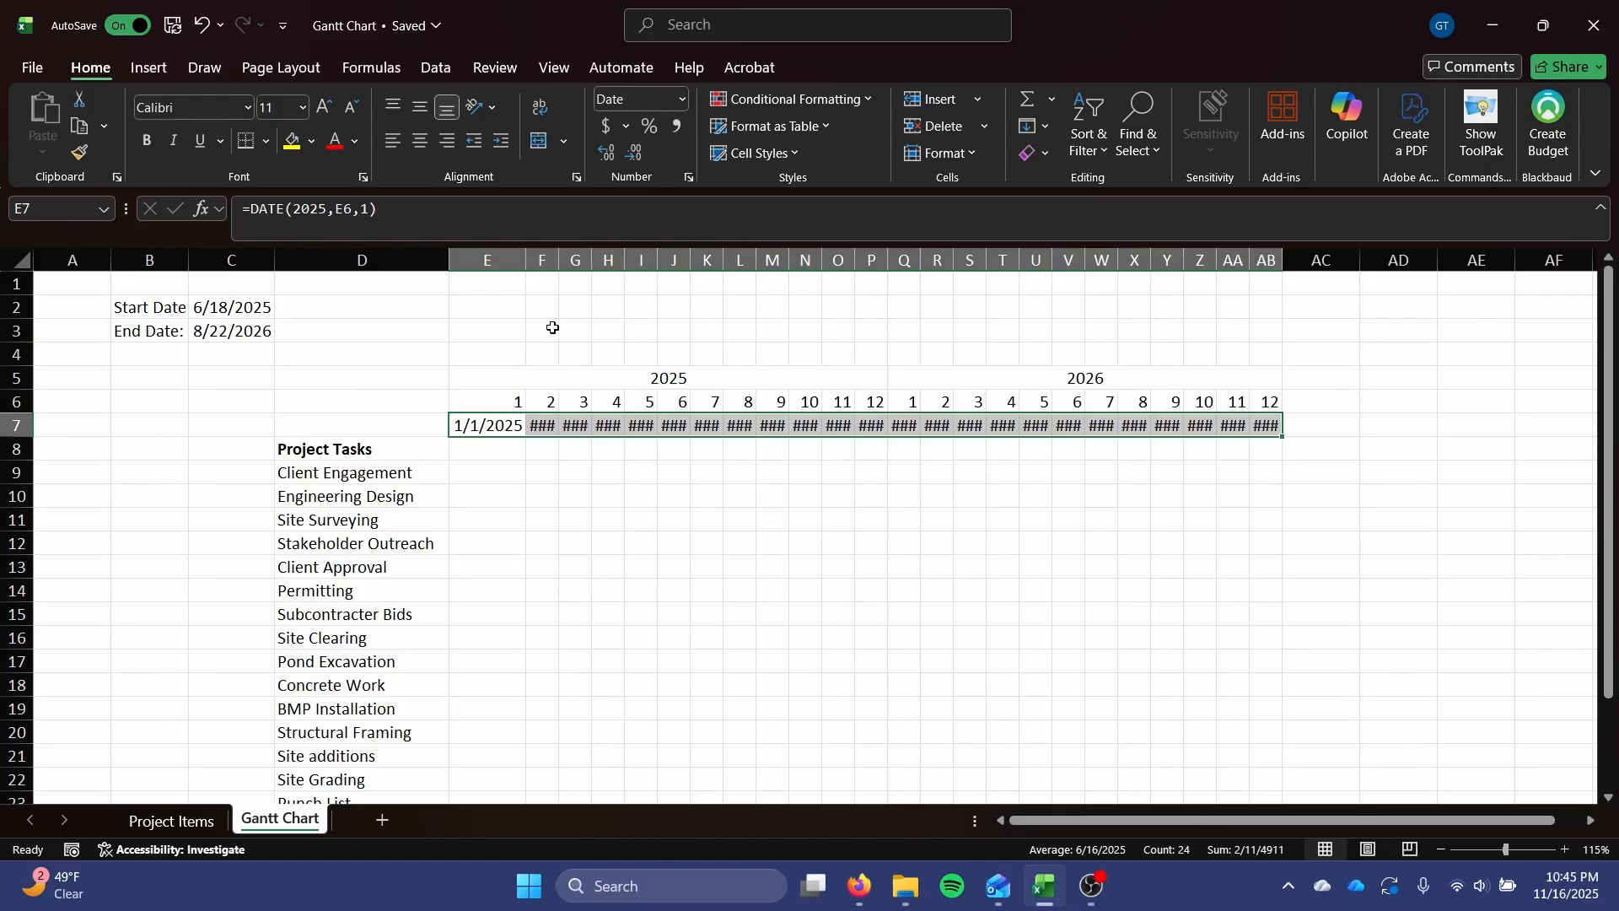
{"action": "left_click", "coordinate": [680, 98]}
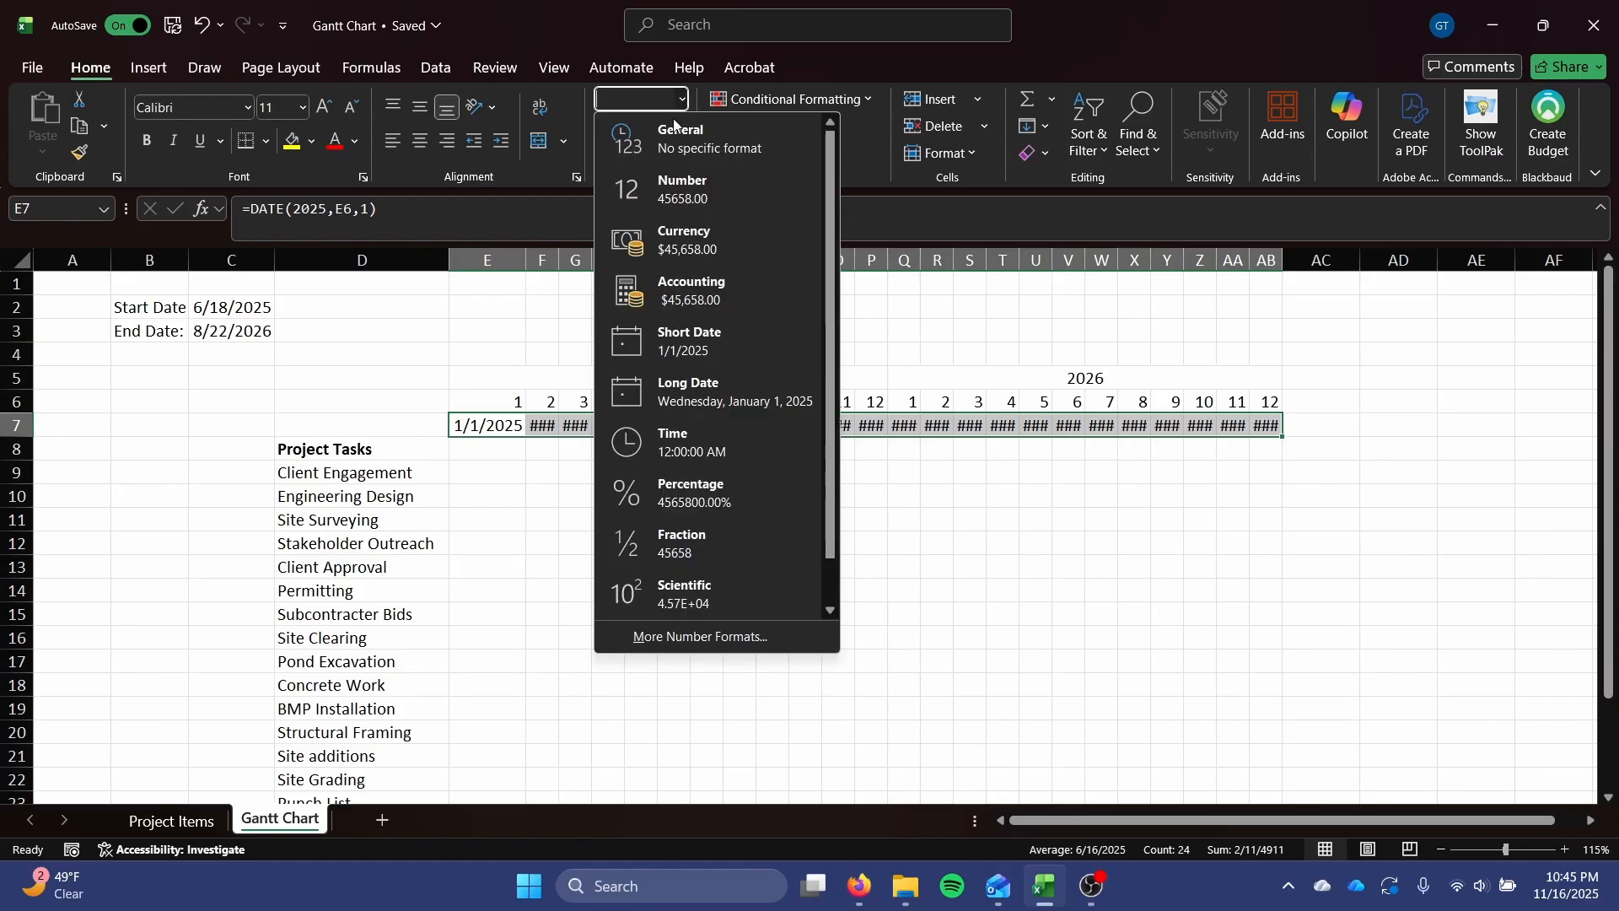
{"action": "scroll", "coordinate": [699, 412], "scroll_direction": "down", "scroll_amount": 1}
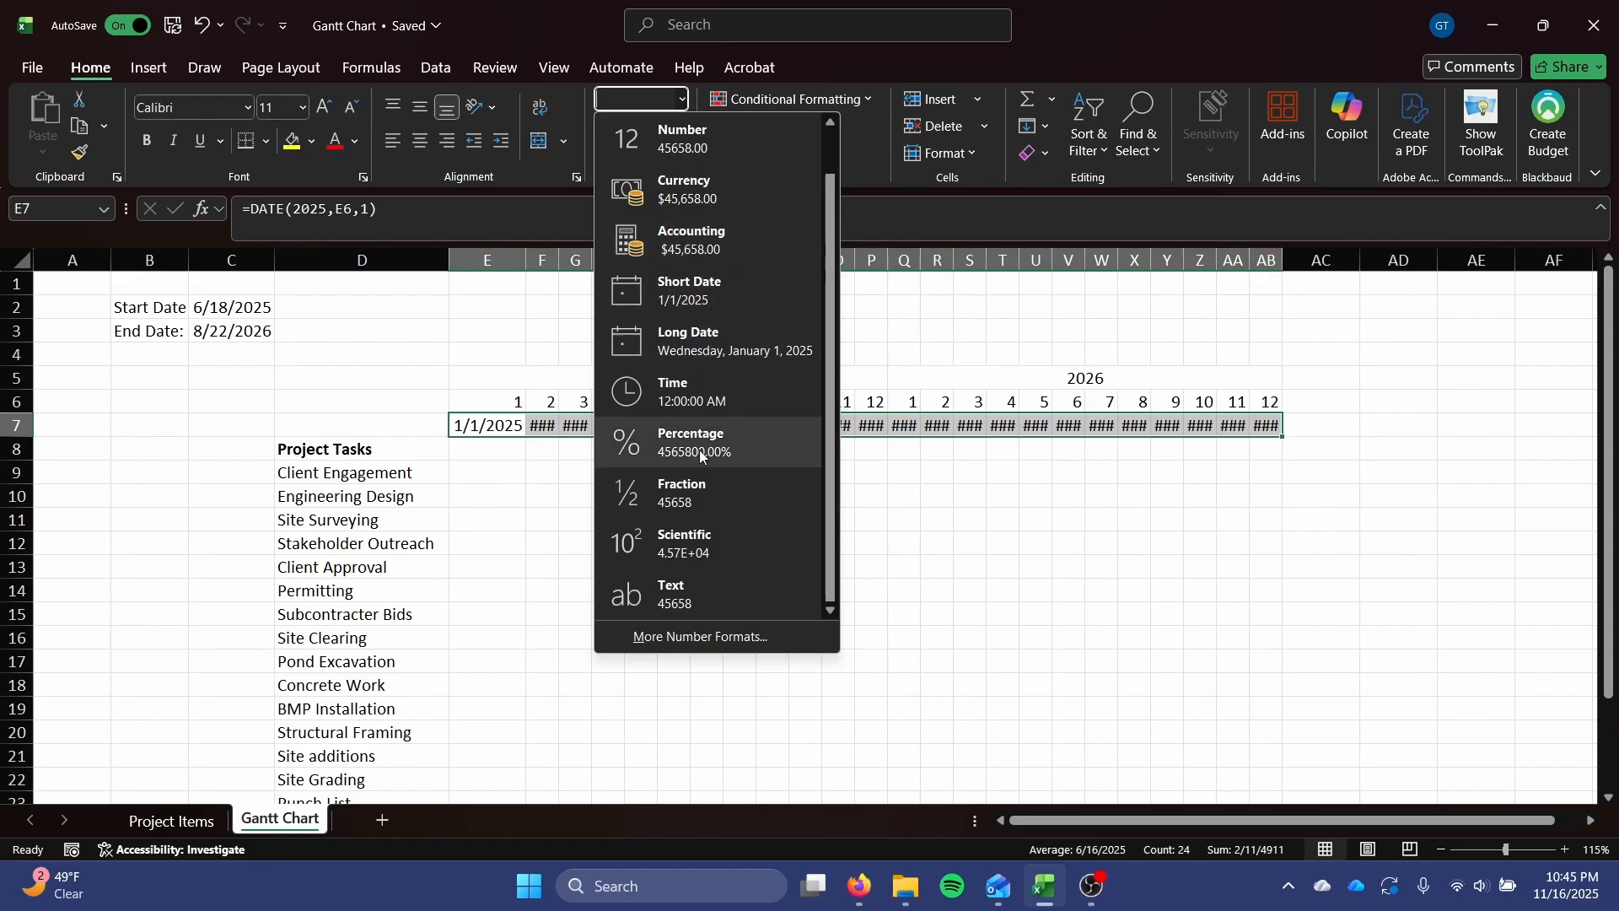
{"action": "left_click", "coordinate": [666, 635]}
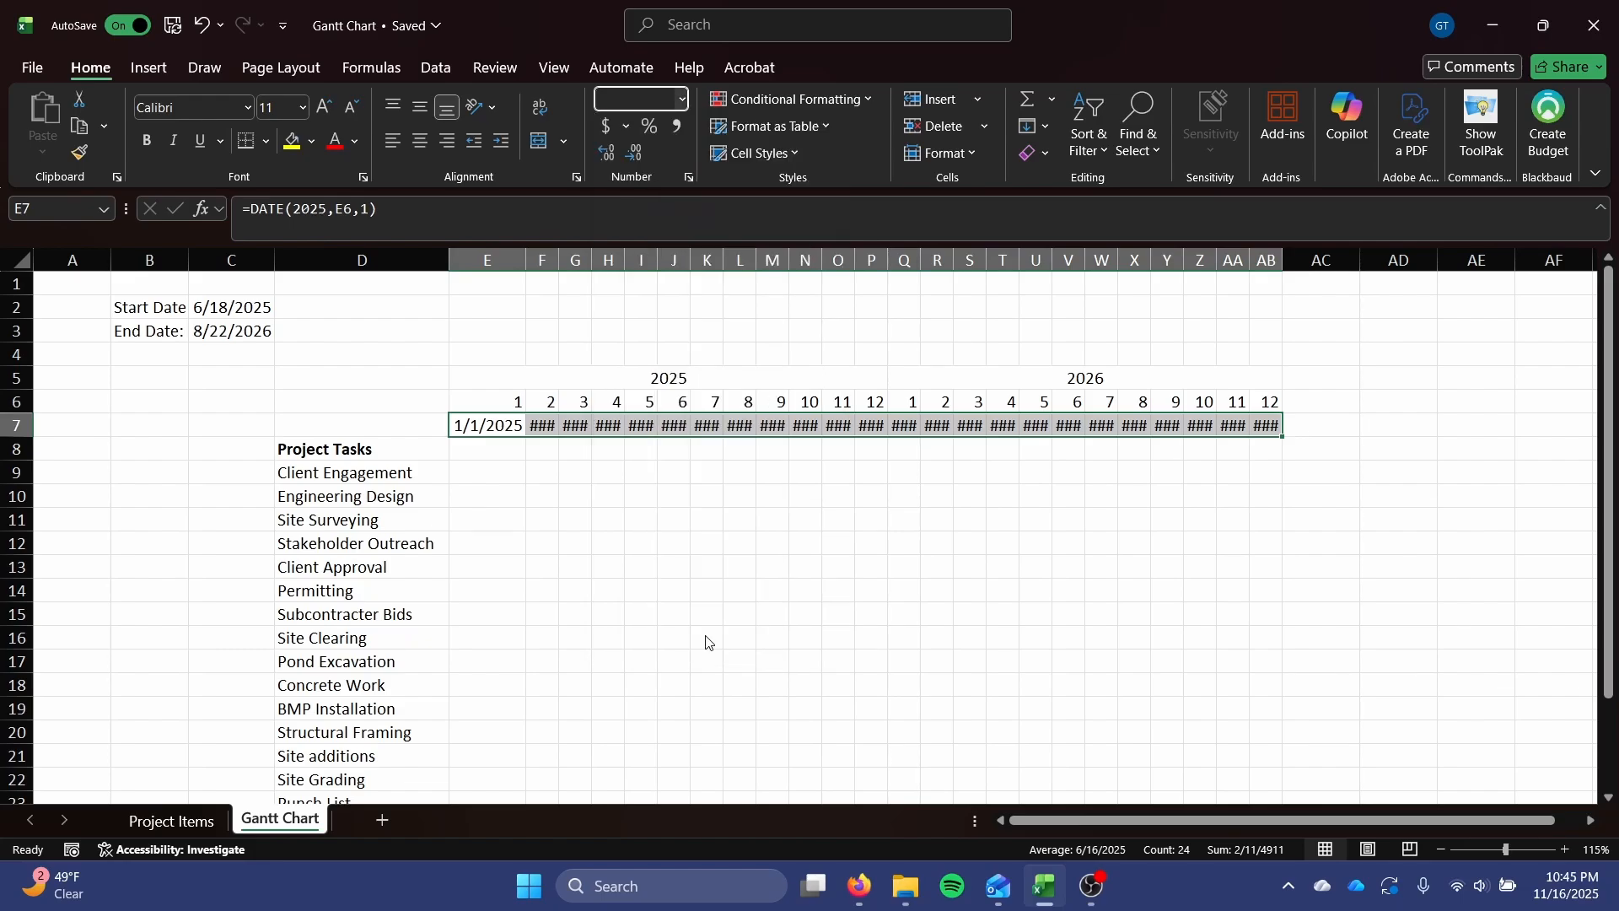
{"action": "left_click_drag", "start_coordinate": [640, 54], "coordinate": [930, 226]}
{"action": "left_click", "coordinate": [877, 473]}
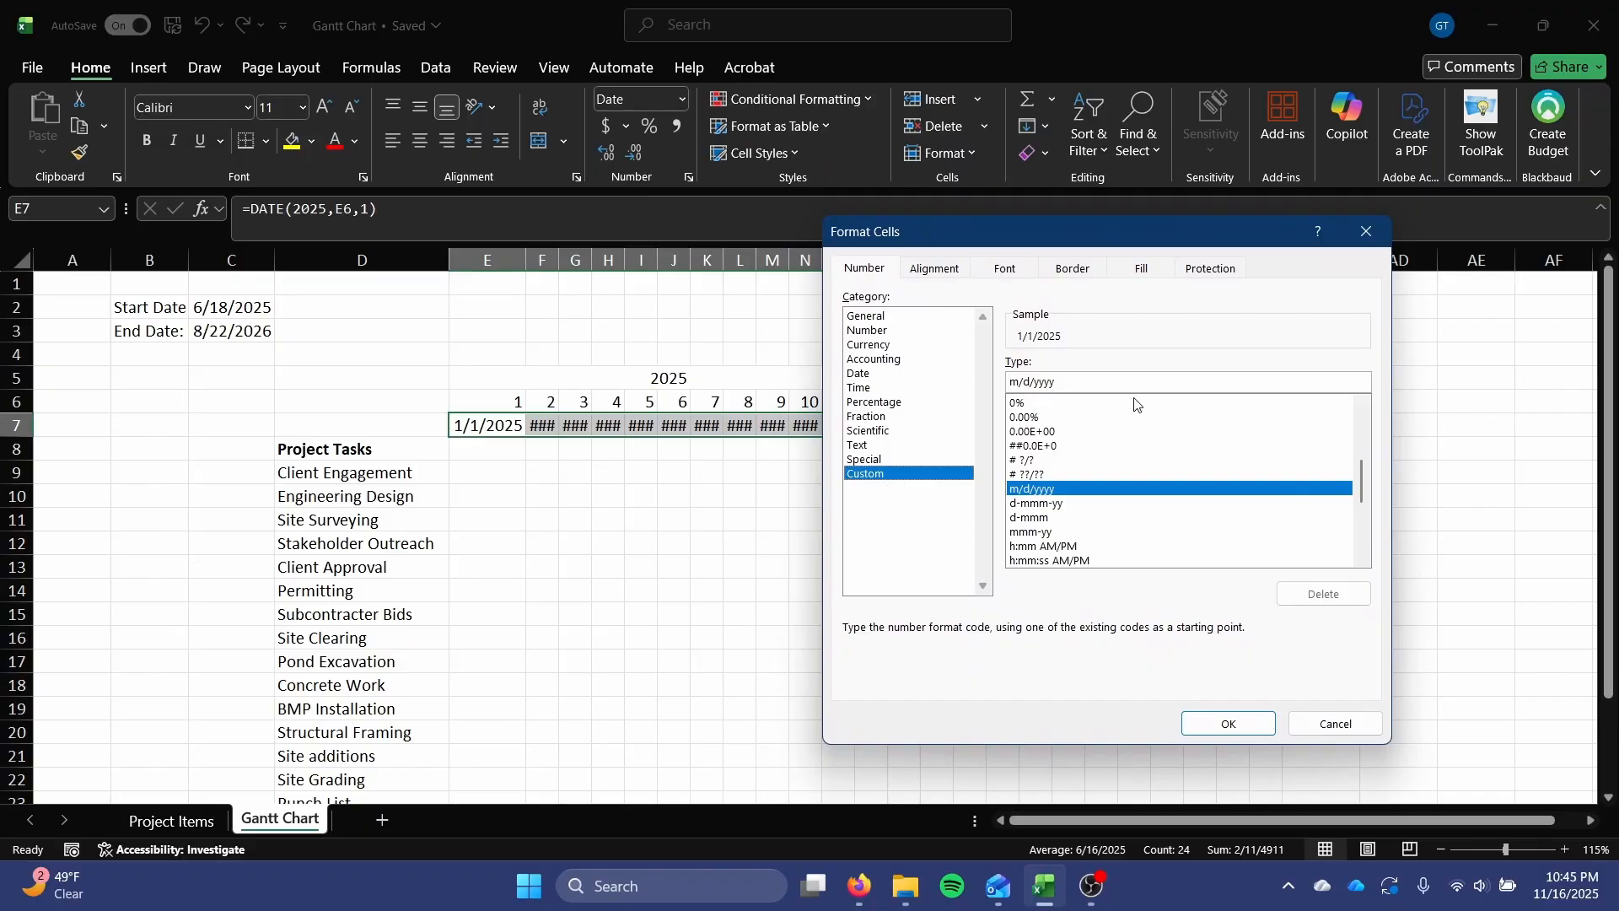
{"action": "left_click", "coordinate": [1011, 380]}
{"action": "double_click", "coordinate": [1066, 381]}
{"action": "type", "text": "mmm"}
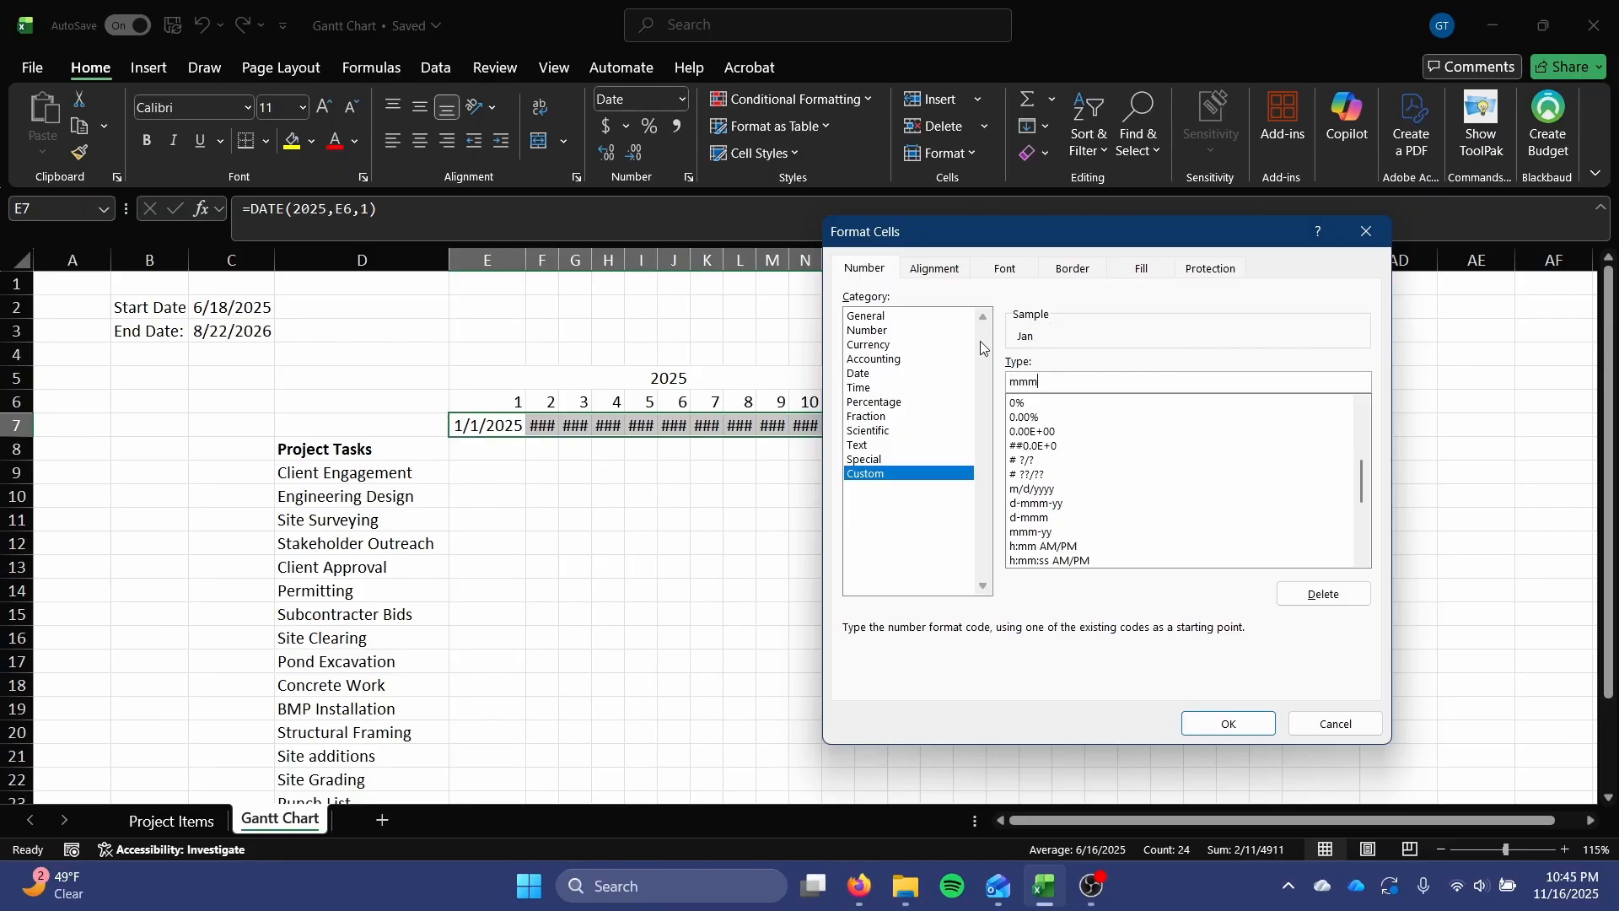
{"action": "left_click", "coordinate": [1225, 724]}
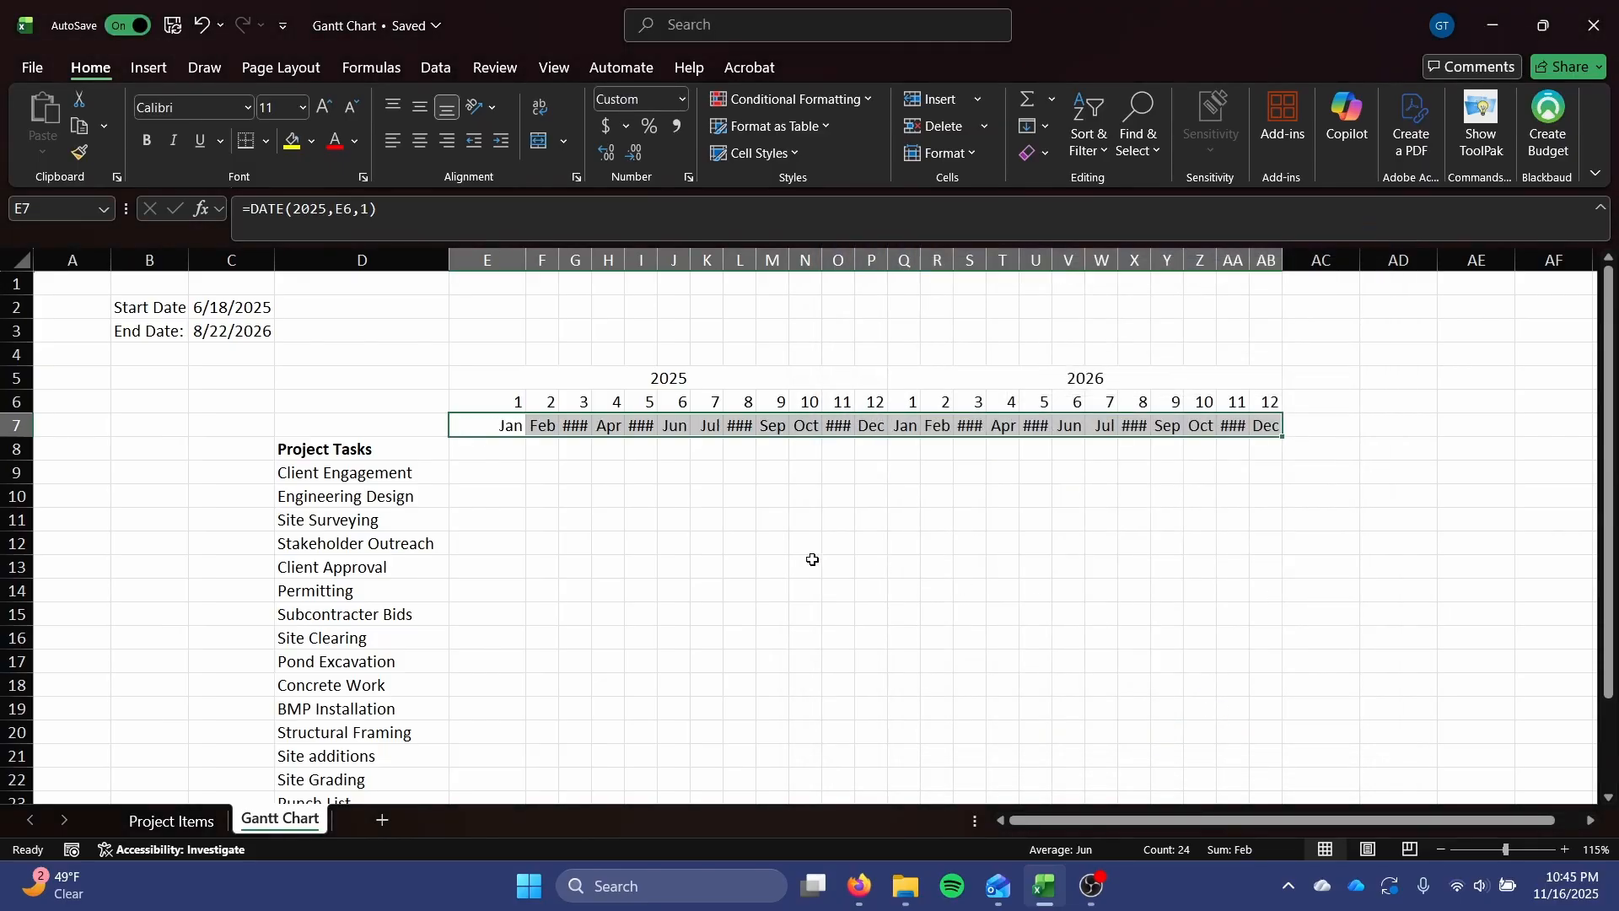
{"action": "left_click", "coordinate": [705, 518]}
Reduce the font size of the month names in E7:AB7 to 9 and narrow column E to match the other month columns.
{"action": "left_click_drag", "start_coordinate": [510, 426], "coordinate": [1270, 425]}
{"action": "left_click", "coordinate": [1146, 474]}
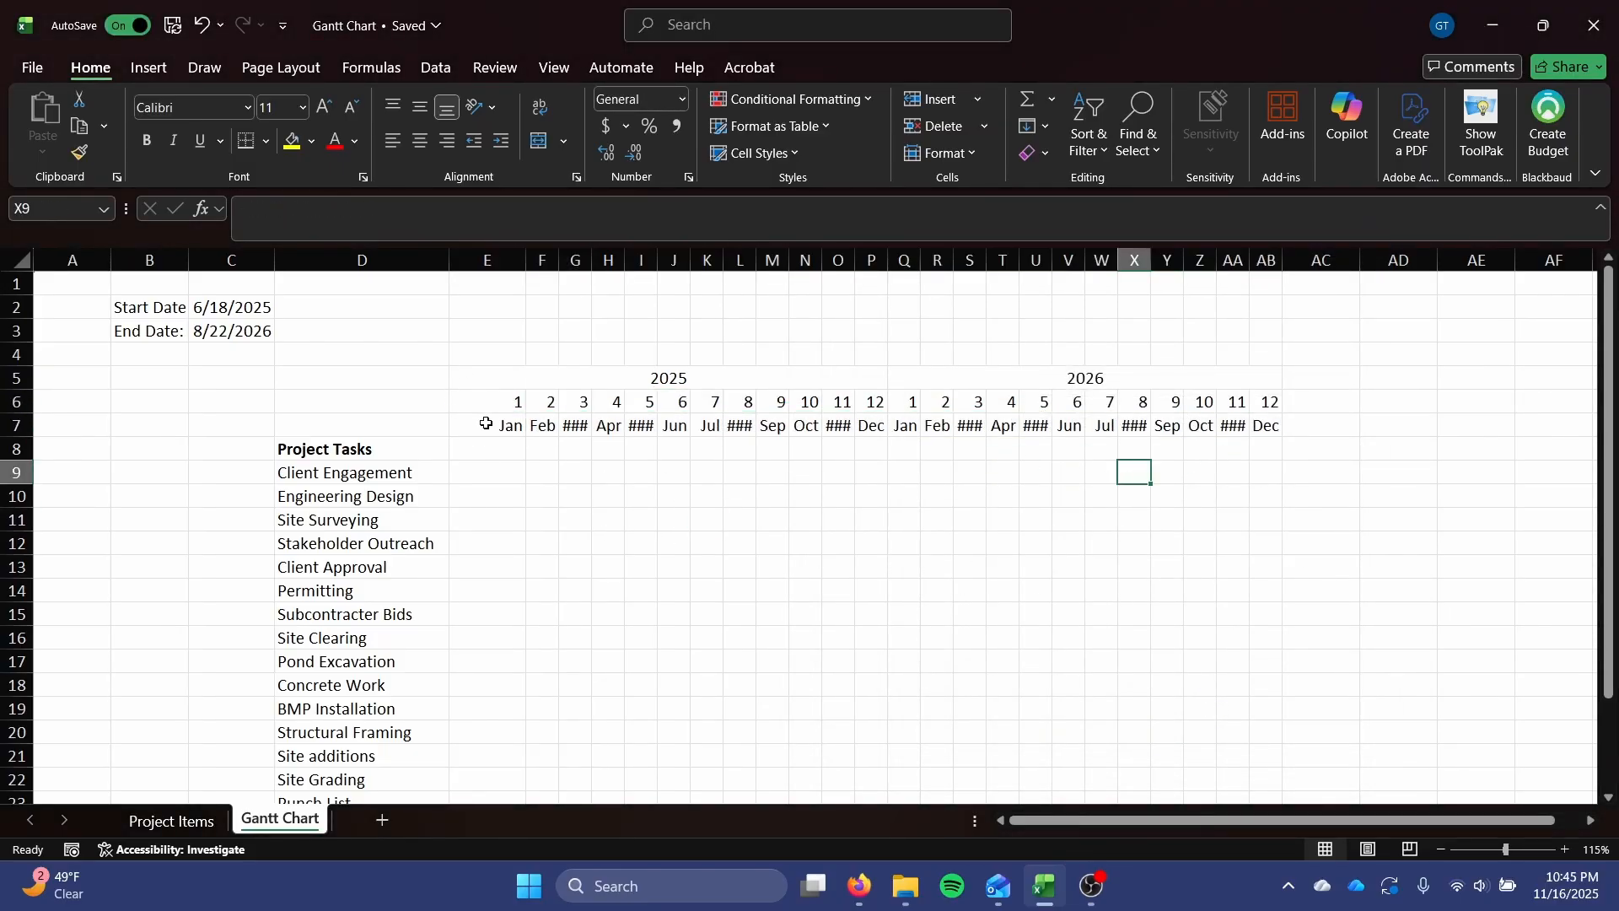
{"action": "left_click_drag", "start_coordinate": [481, 424], "coordinate": [1282, 420]}
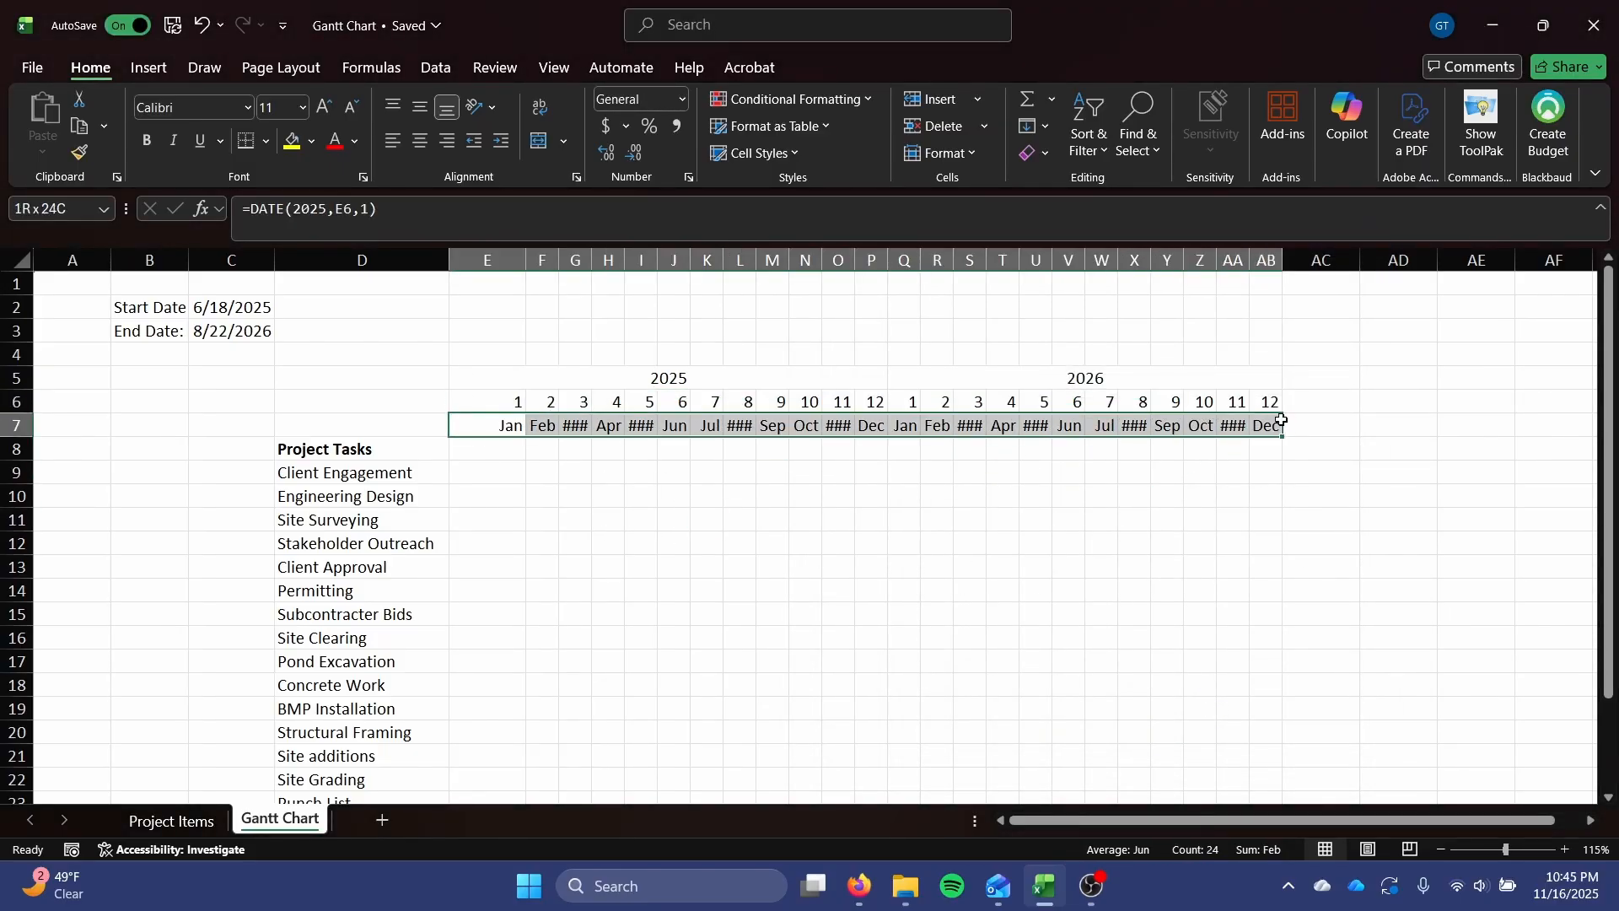
{"action": "left_click", "coordinate": [353, 107]}
{"action": "left_click", "coordinate": [353, 107]}
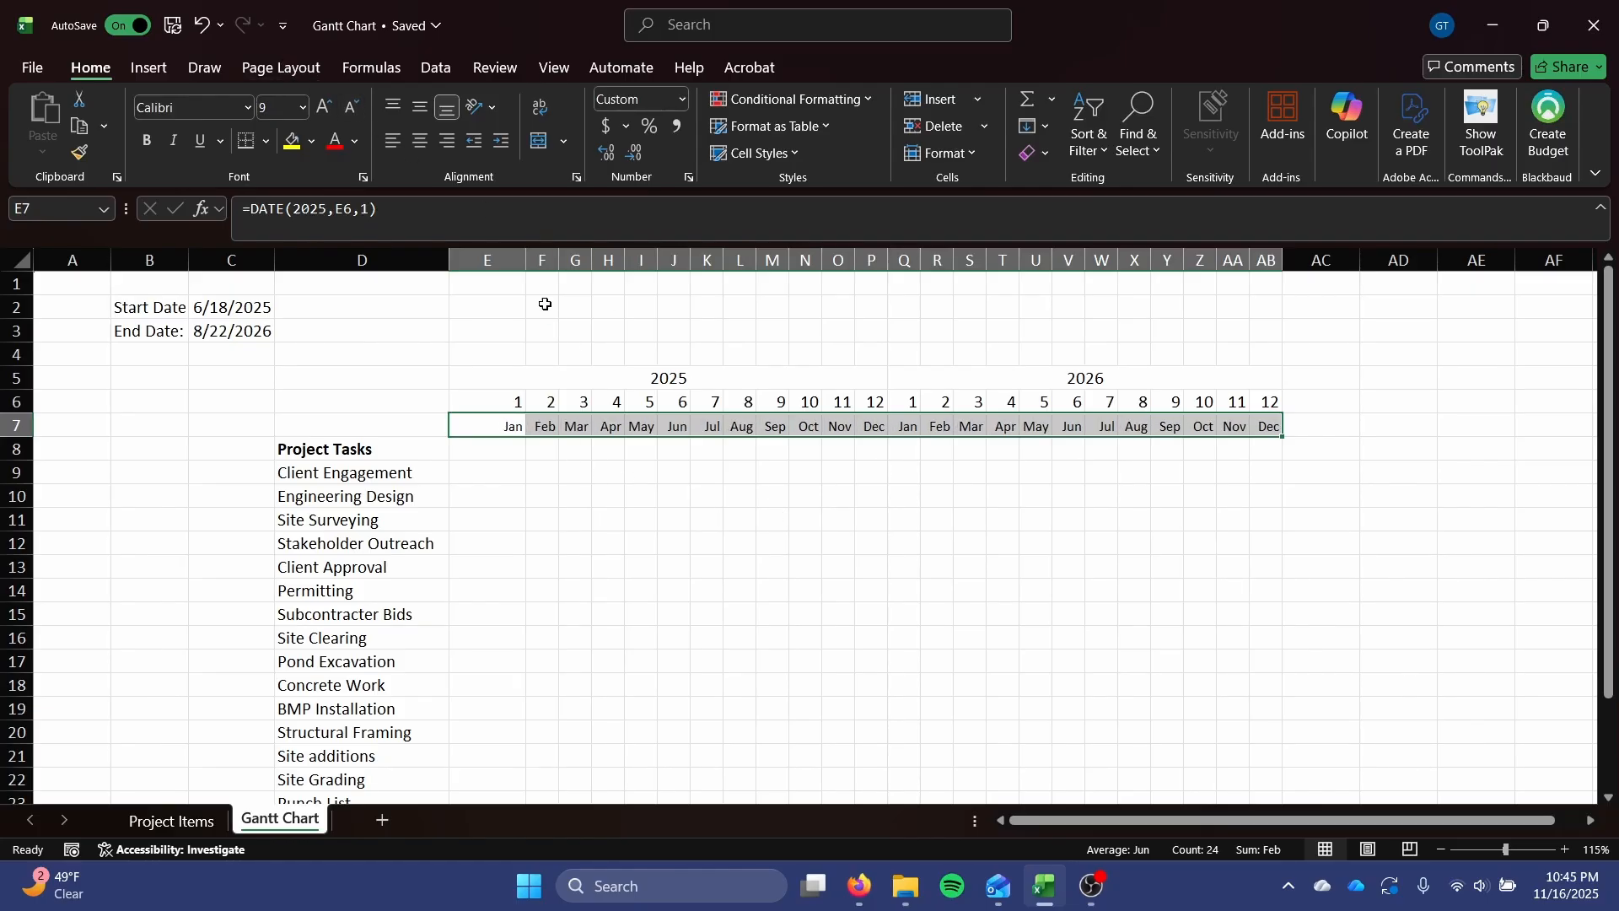
{"action": "left_click_drag", "start_coordinate": [529, 263], "coordinate": [486, 270]}
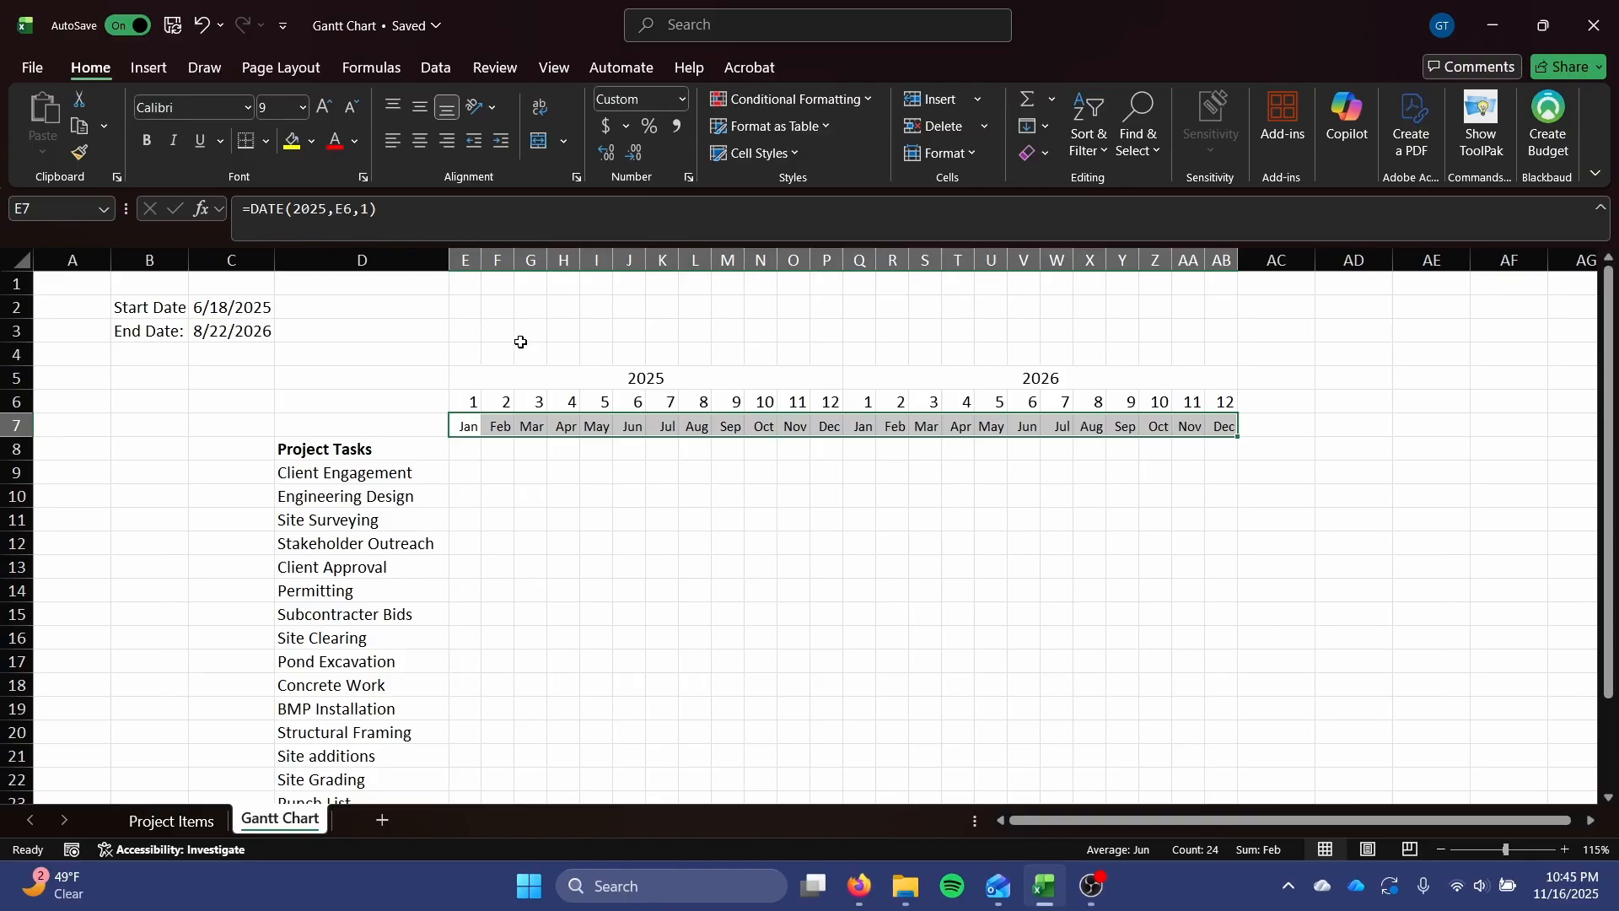
Center the year, month-number and month-name rows in E5:AB7 horizontally.
{"action": "left_click", "coordinate": [429, 144]}
{"action": "left_click", "coordinate": [596, 519]}
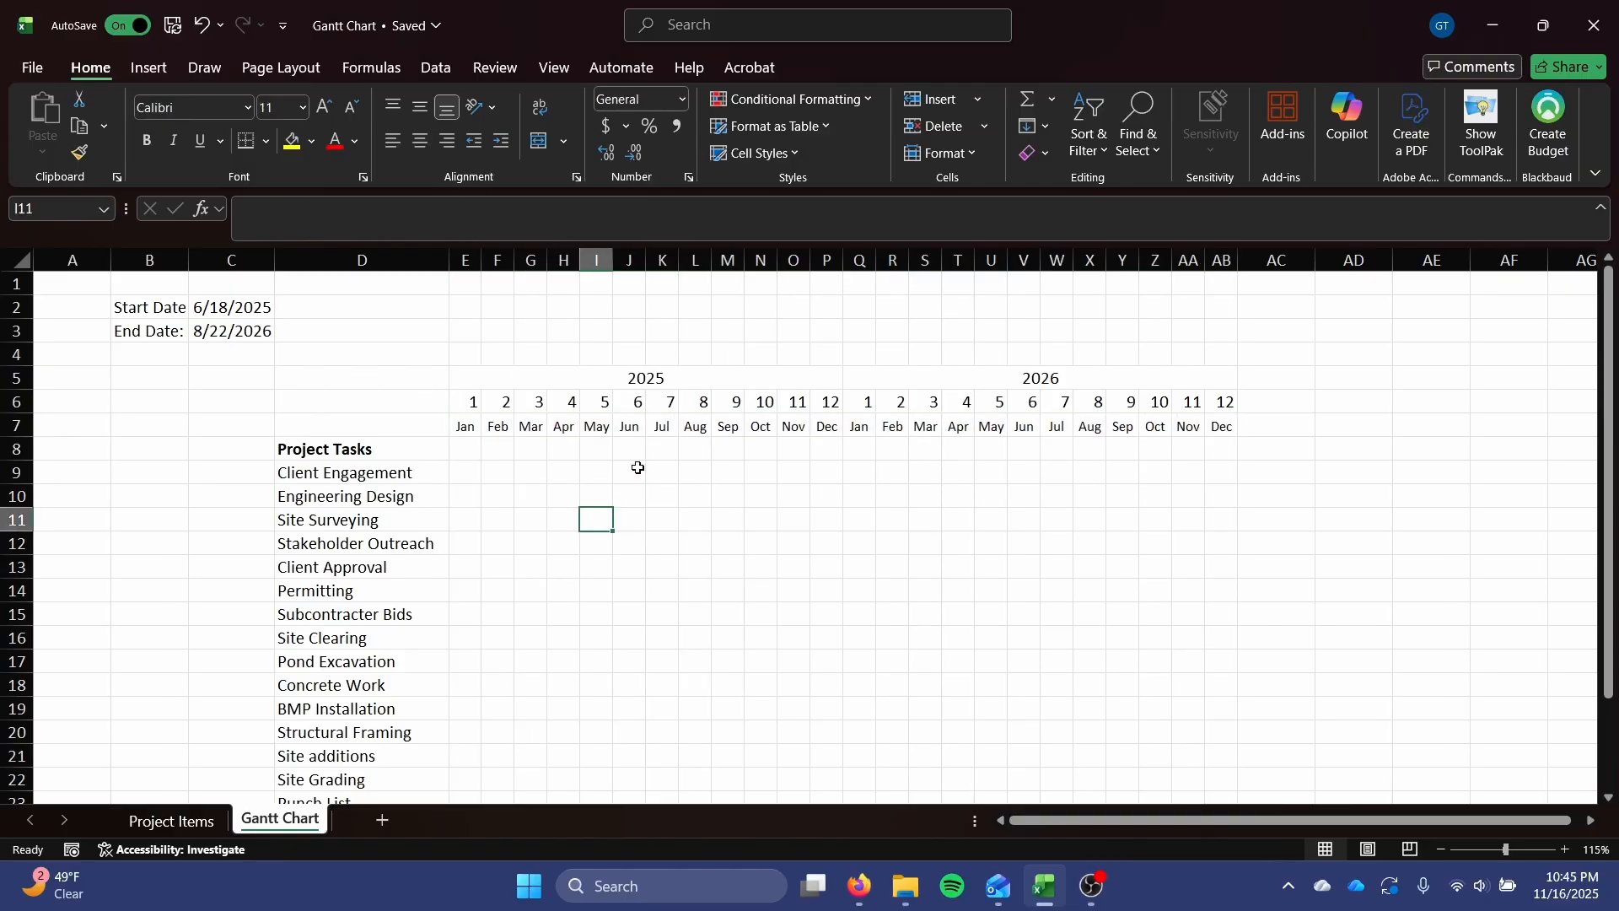
{"action": "left_click_drag", "start_coordinate": [1221, 424], "coordinate": [596, 375]}
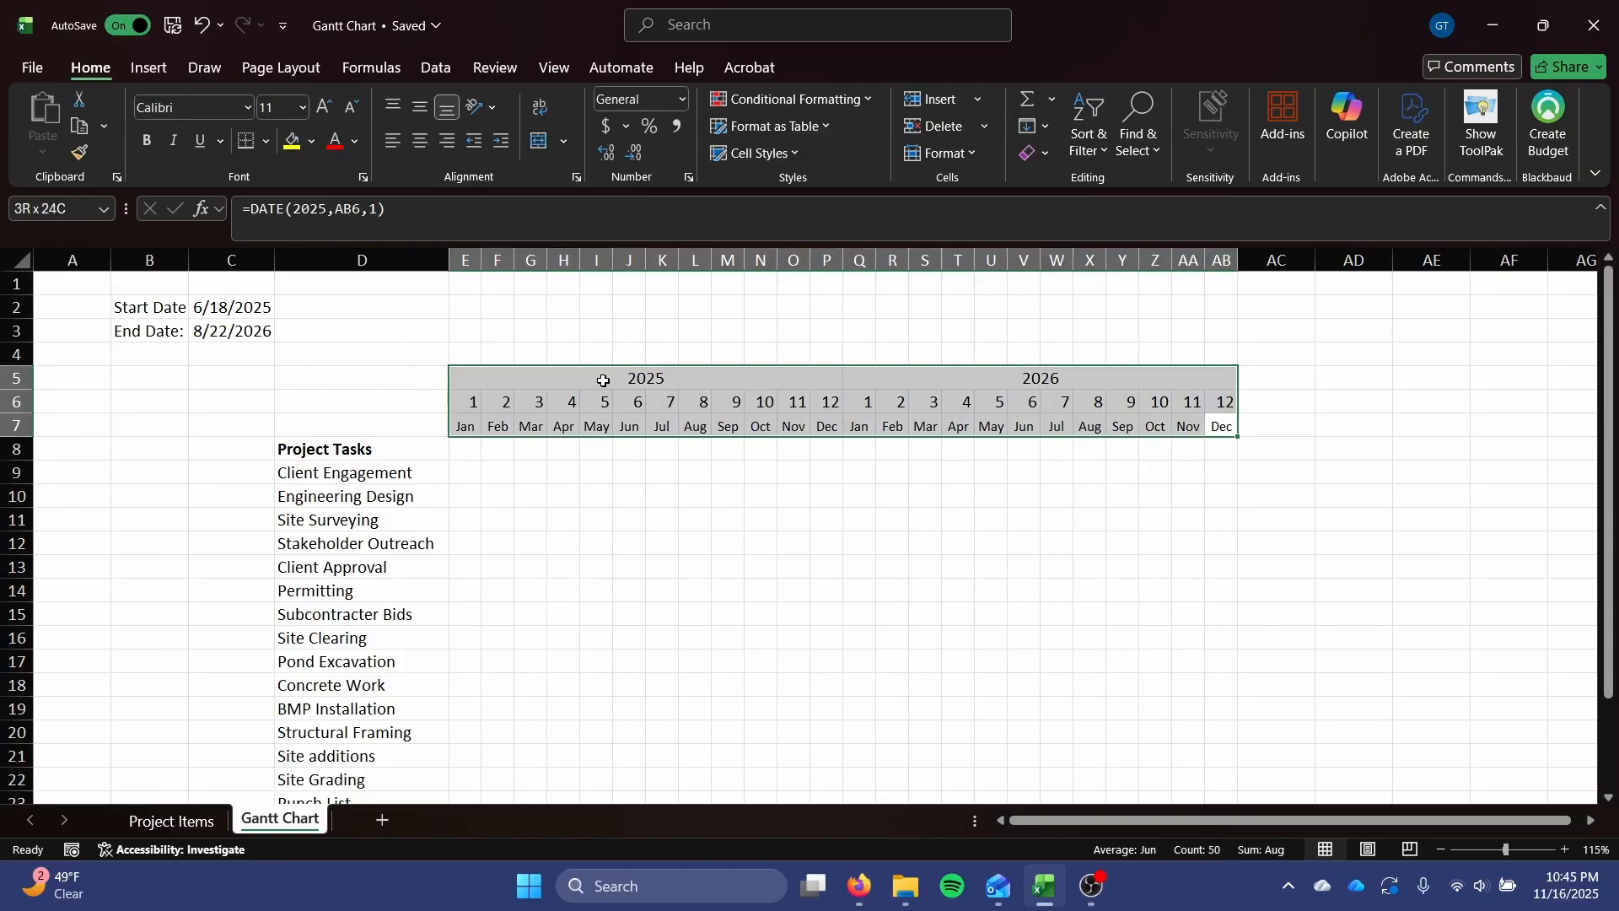
{"action": "left_click", "coordinate": [413, 137]}
{"action": "left_click", "coordinate": [414, 137]}
{"action": "left_click", "coordinate": [802, 574]}
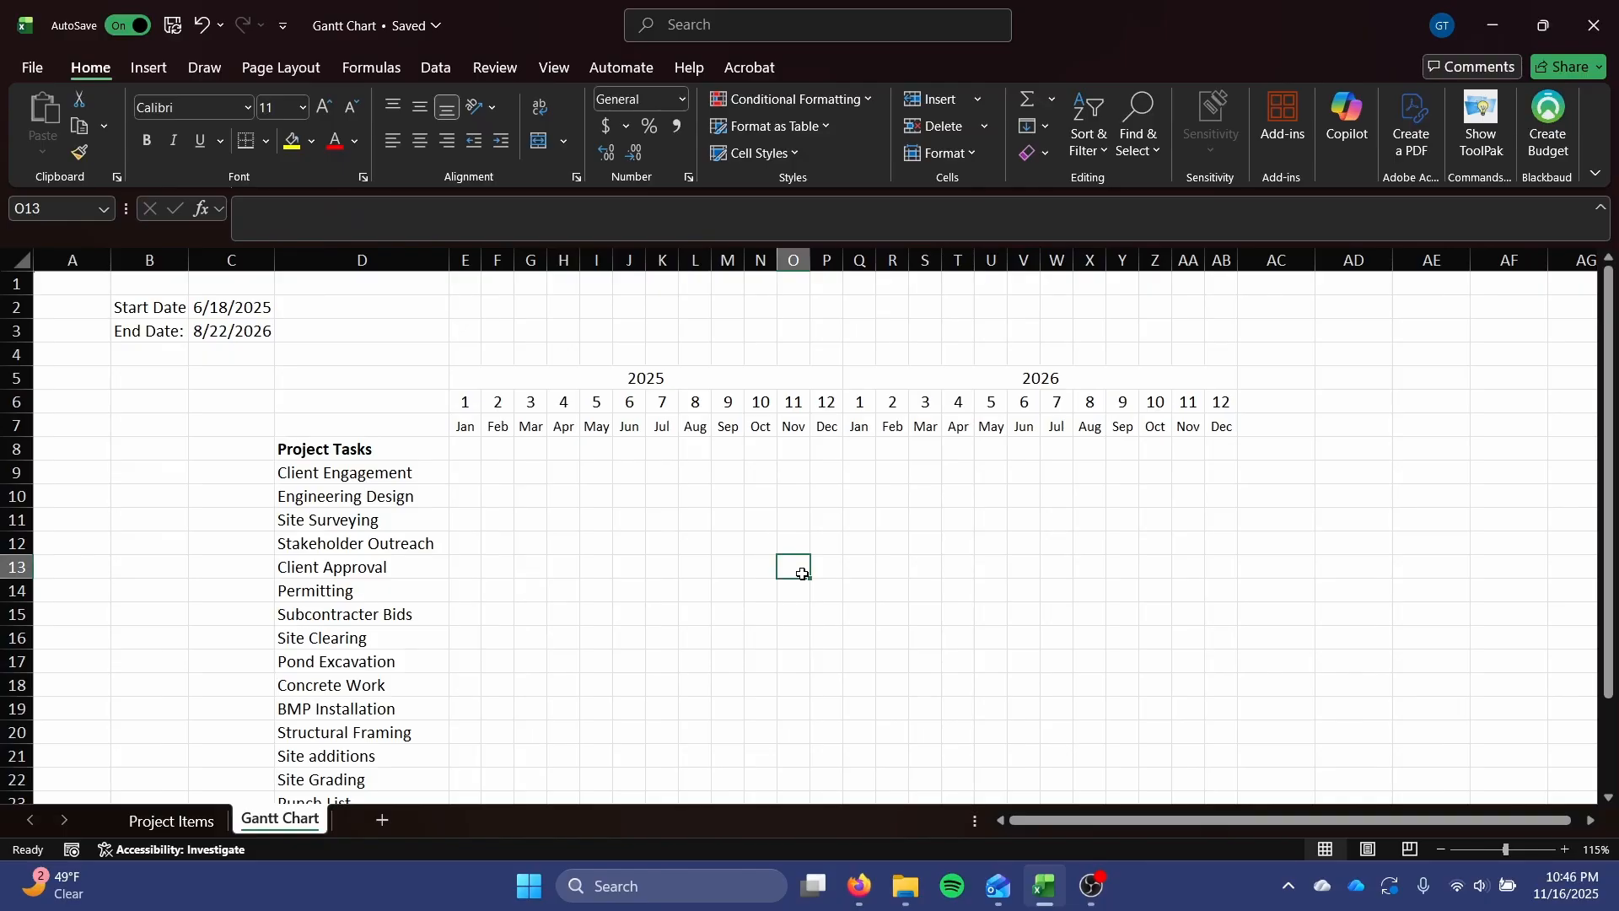
Examine the full Project Tasks list and the year and month heading rows of the chart layout.
{"action": "scroll", "coordinate": [788, 582], "scroll_direction": "down", "scroll_amount": 2}
{"action": "scroll", "coordinate": [730, 517], "scroll_direction": "up", "scroll_amount": 2}
{"action": "left_click_drag", "start_coordinate": [382, 430], "coordinate": [387, 709]}
{"action": "left_click", "coordinate": [697, 477]}
{"action": "left_click_drag", "start_coordinate": [532, 358], "coordinate": [1226, 428]}
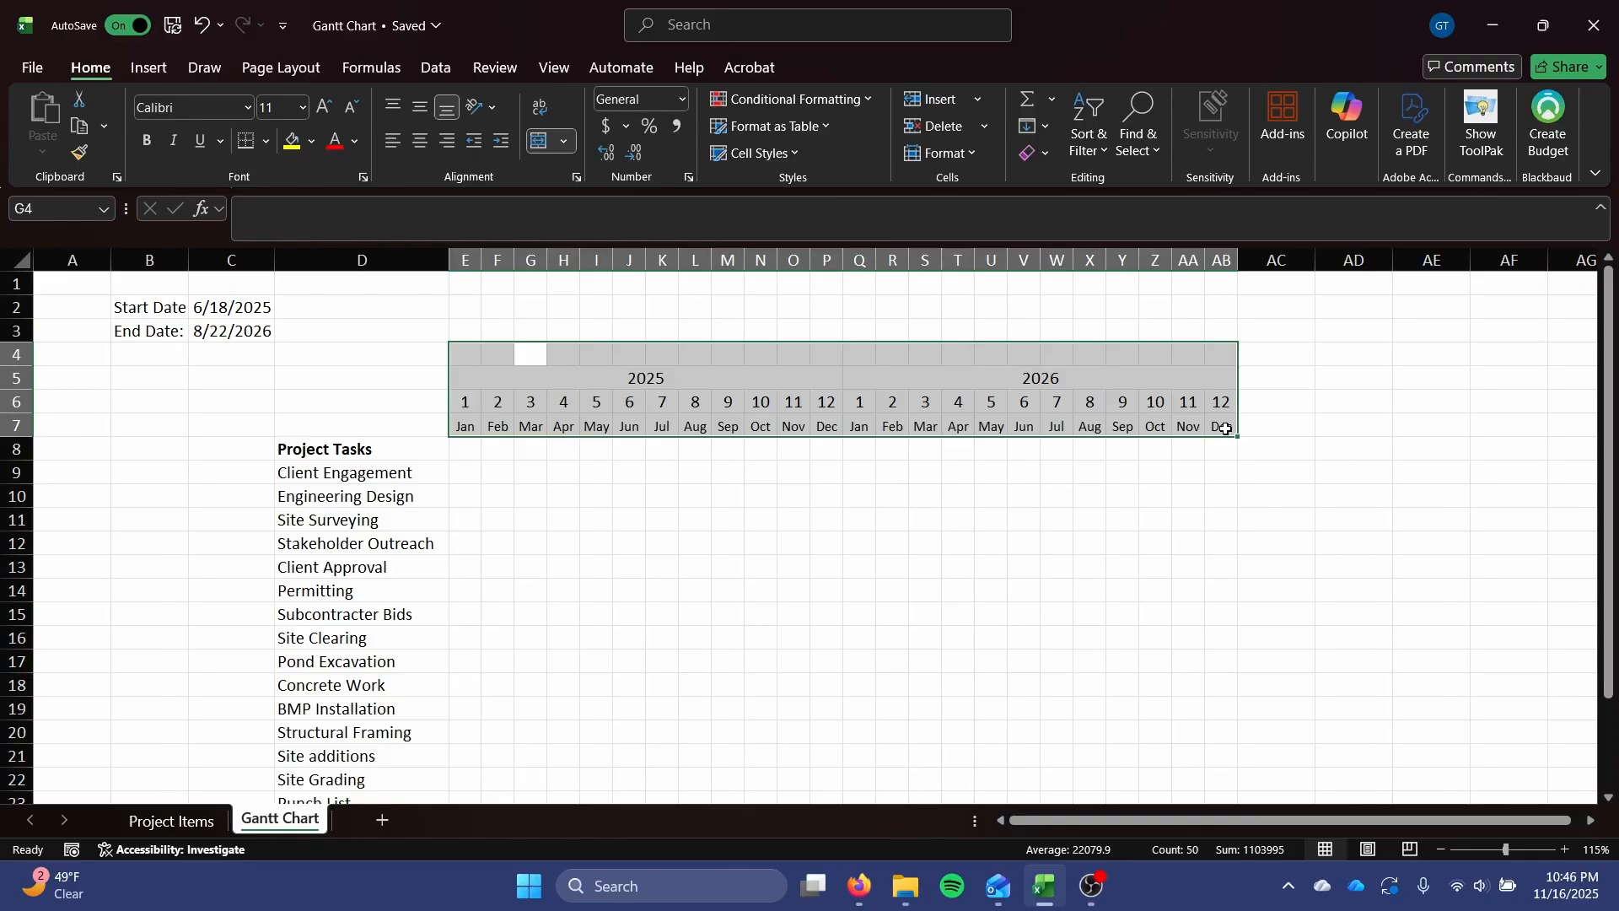
{"action": "scroll", "coordinate": [1227, 430], "scroll_direction": "down", "scroll_amount": 1}
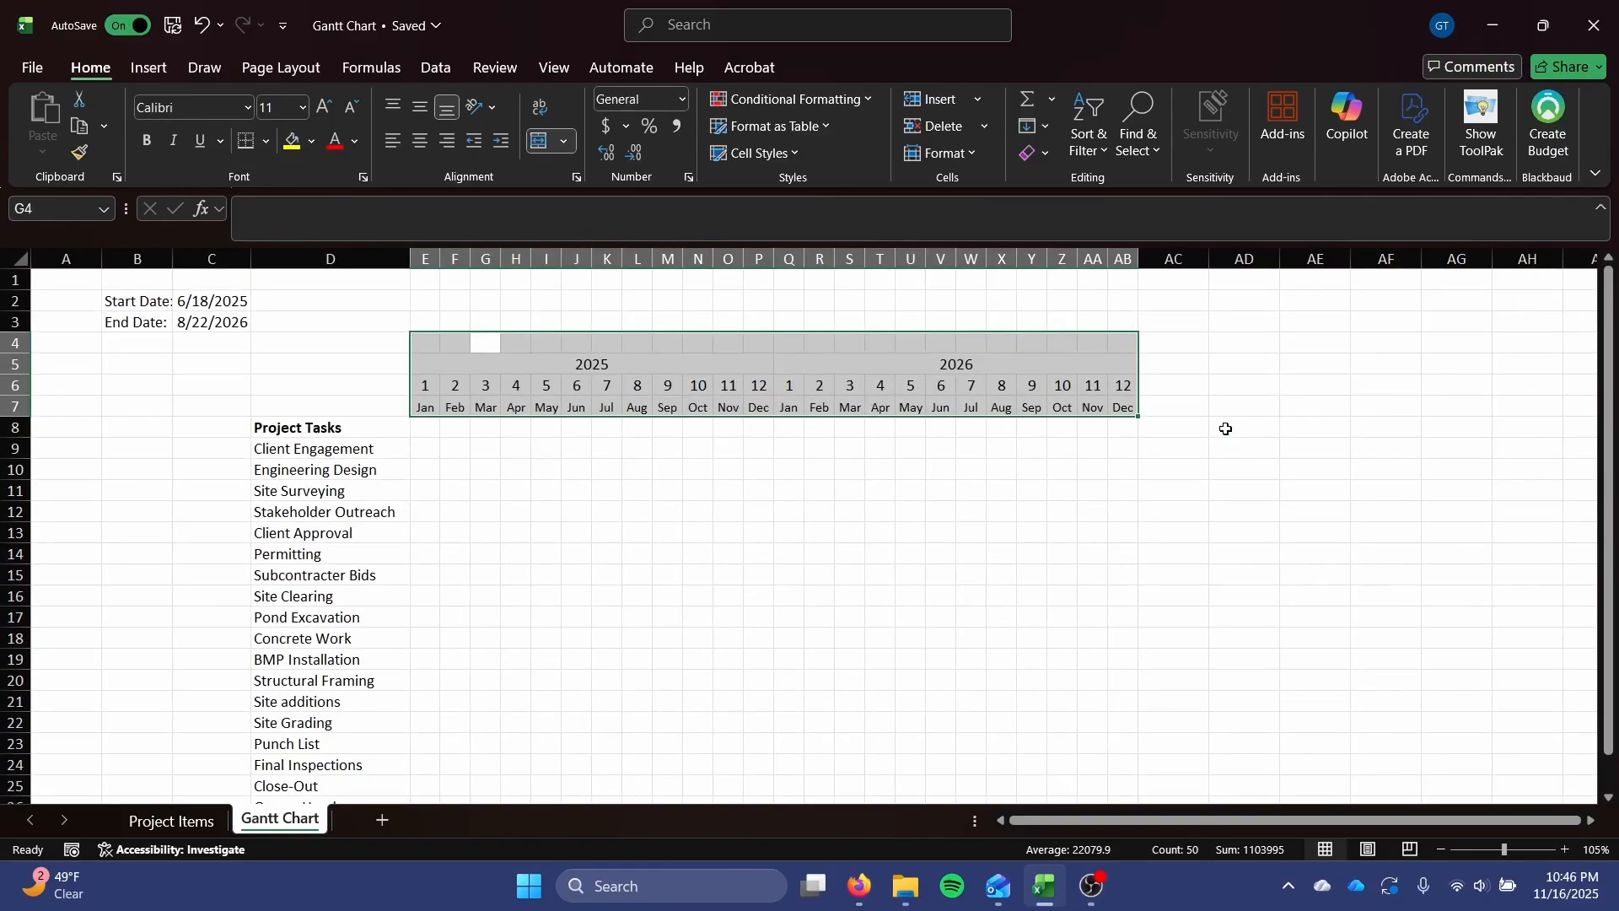
{"action": "scroll", "coordinate": [1226, 430], "scroll_direction": "down", "scroll_amount": 1}
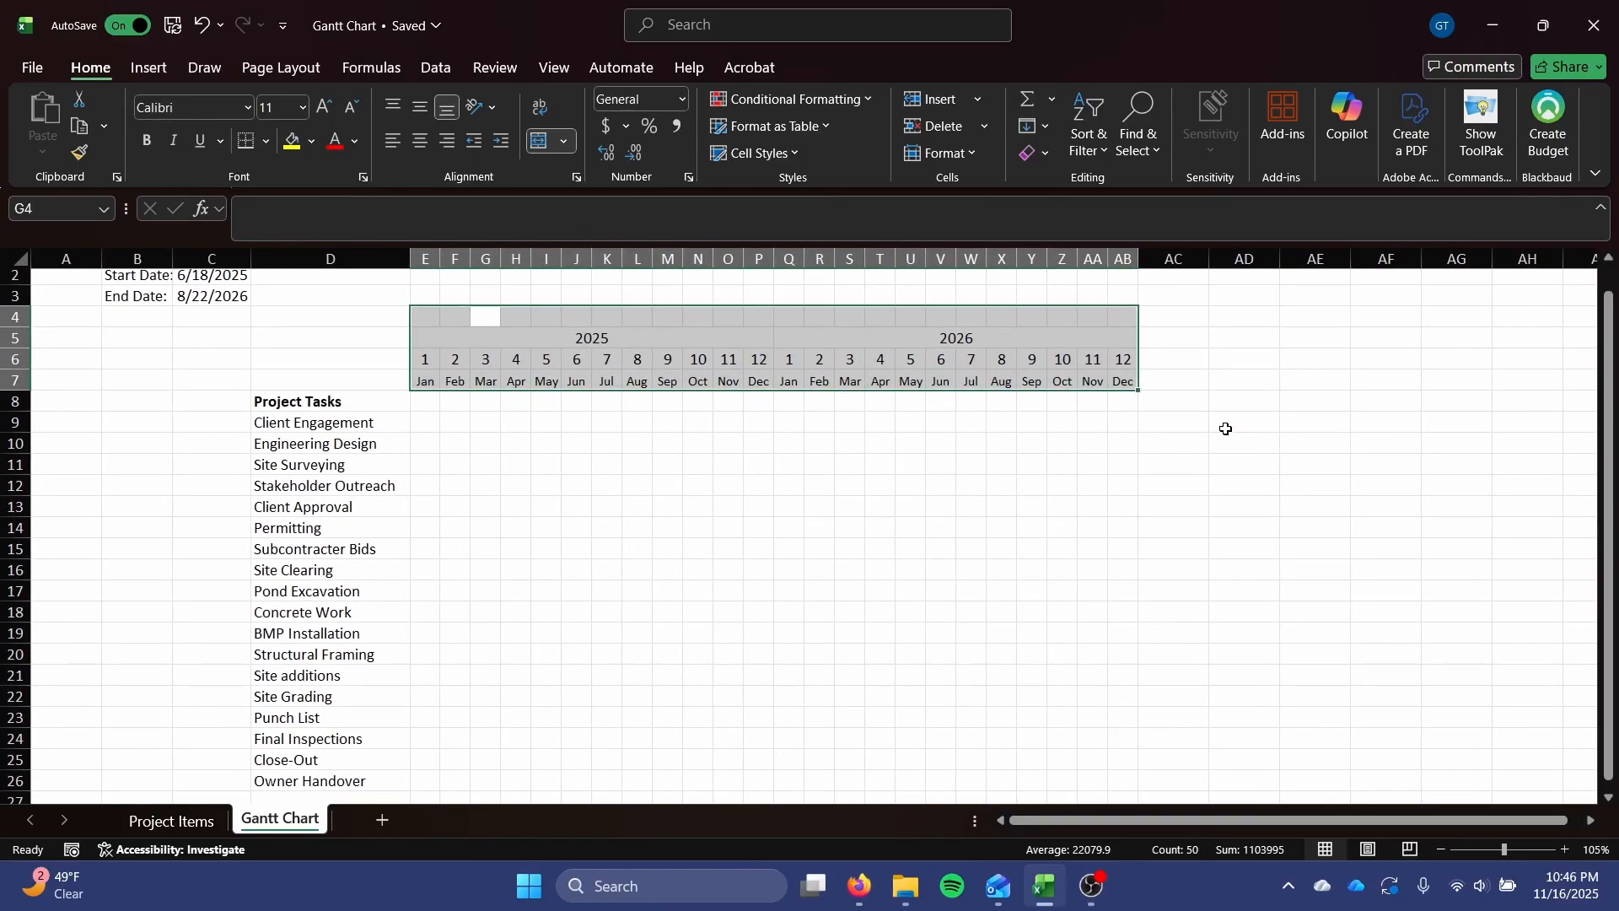
{"action": "left_click", "coordinate": [505, 338]}
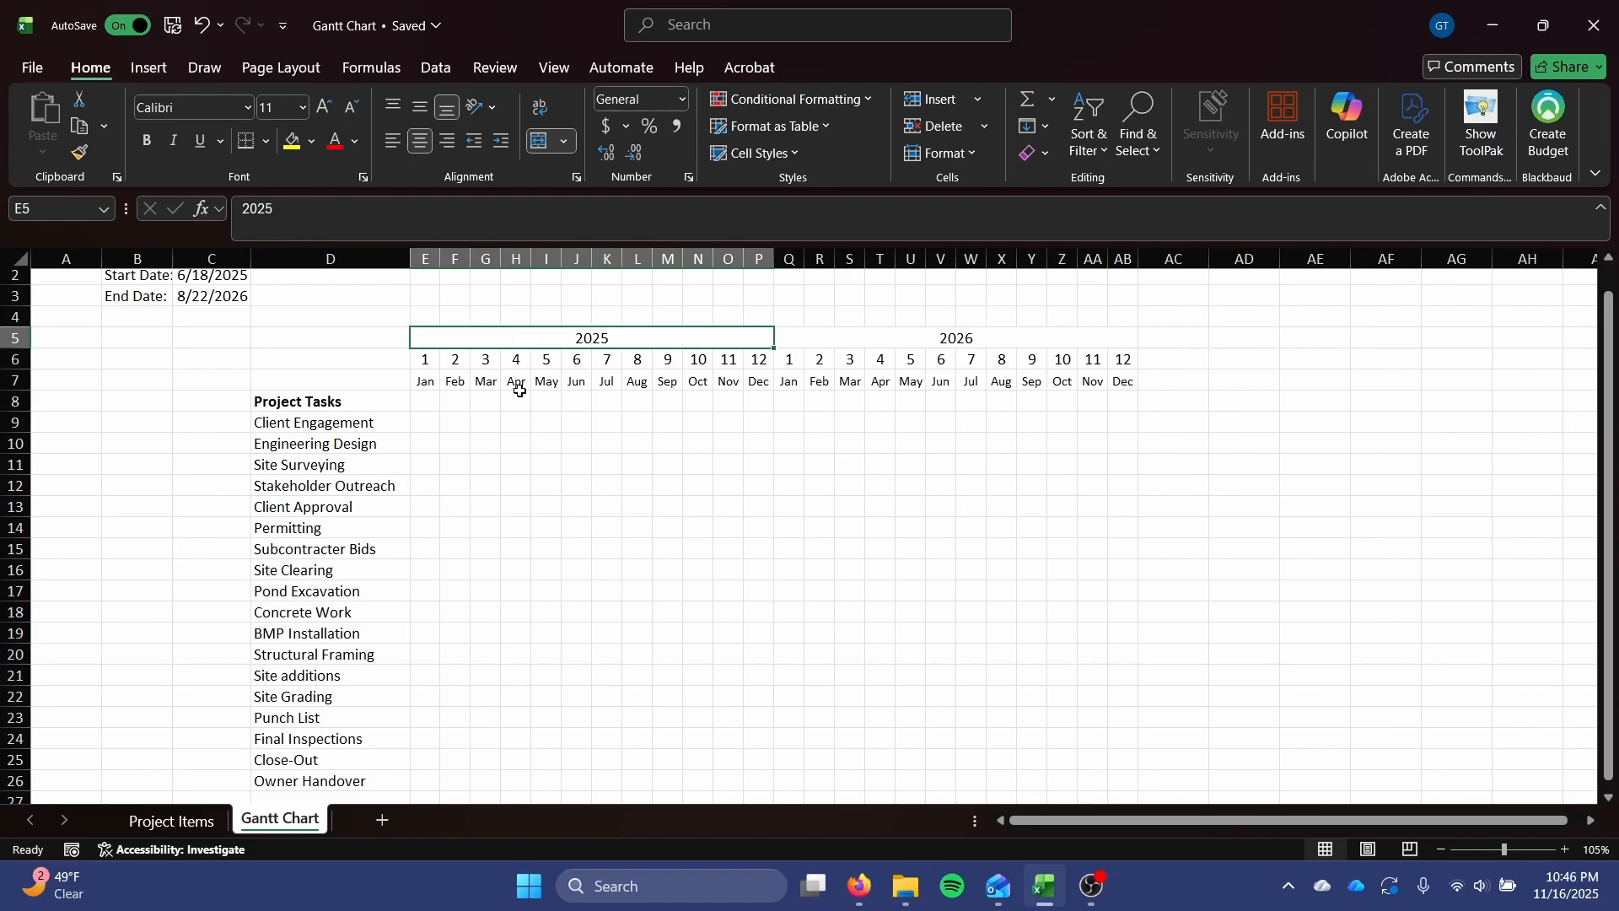
{"action": "left_click", "coordinate": [574, 381]}
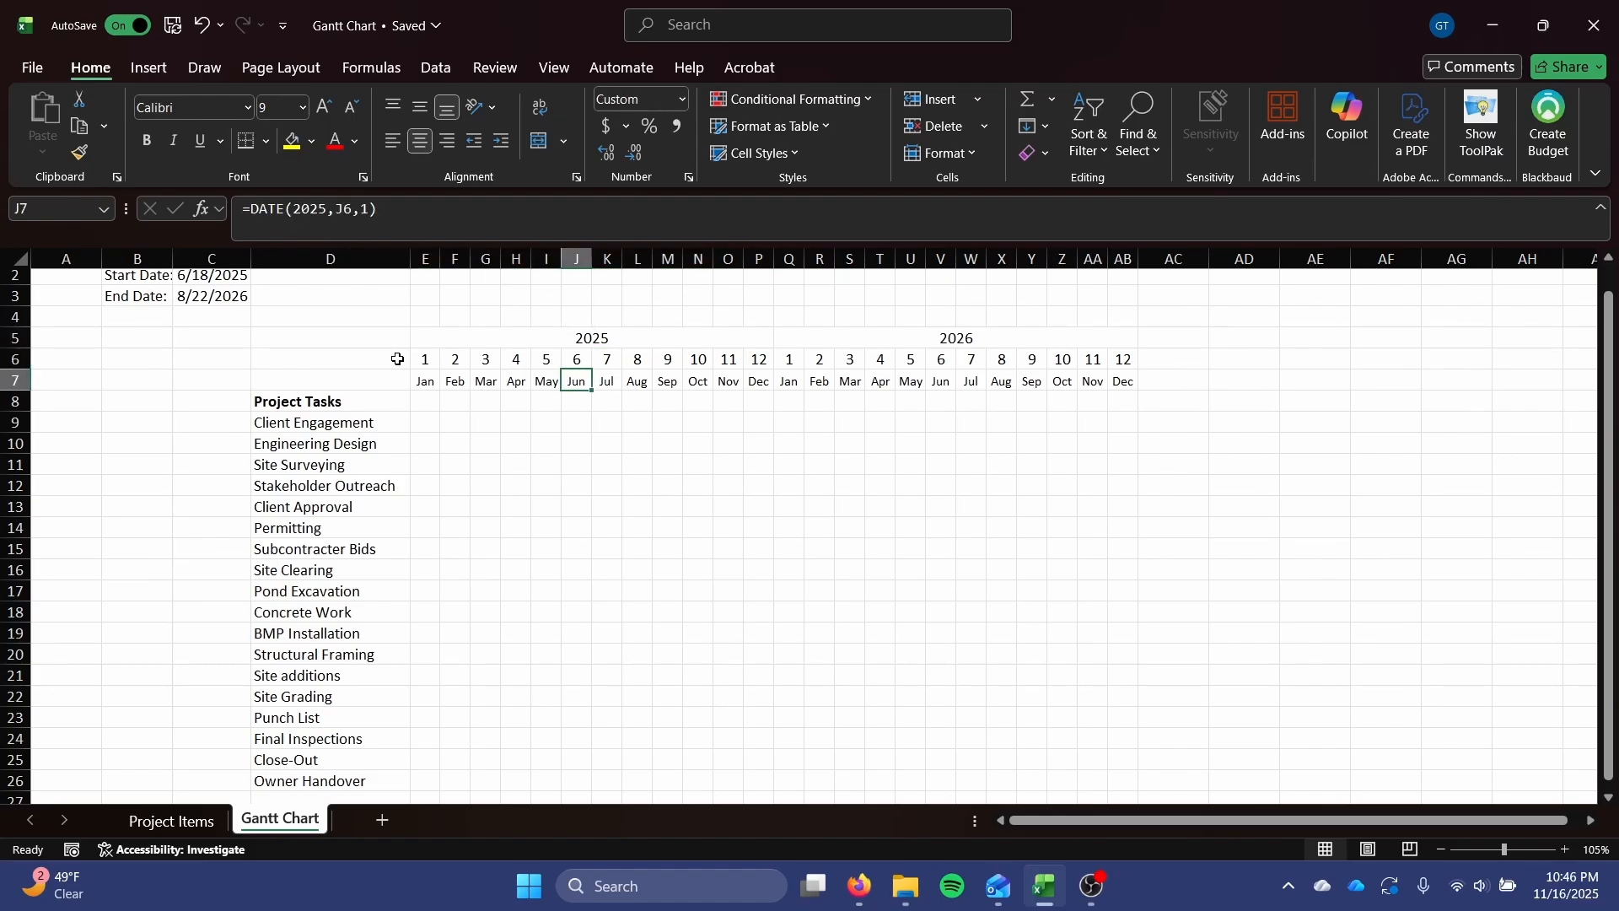
Enter the bold headings Start Date in AD8 and End Date in AE8.
{"action": "left_click", "coordinate": [1260, 397]}
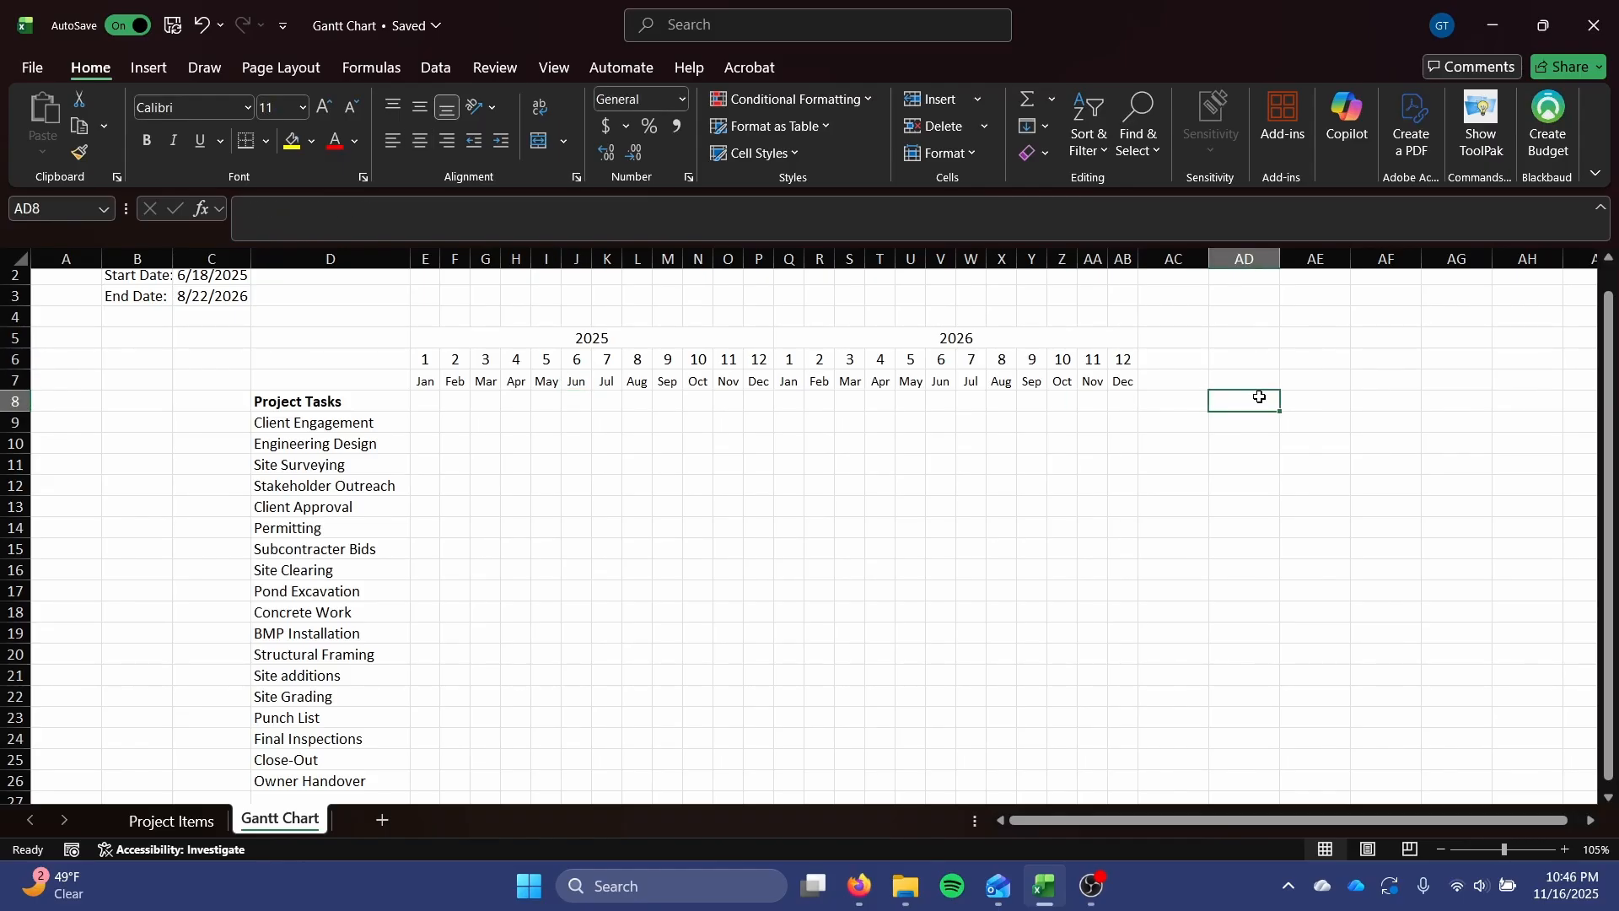
{"action": "key", "text": "ctrl+b"}
{"action": "type", "text": "Start "}
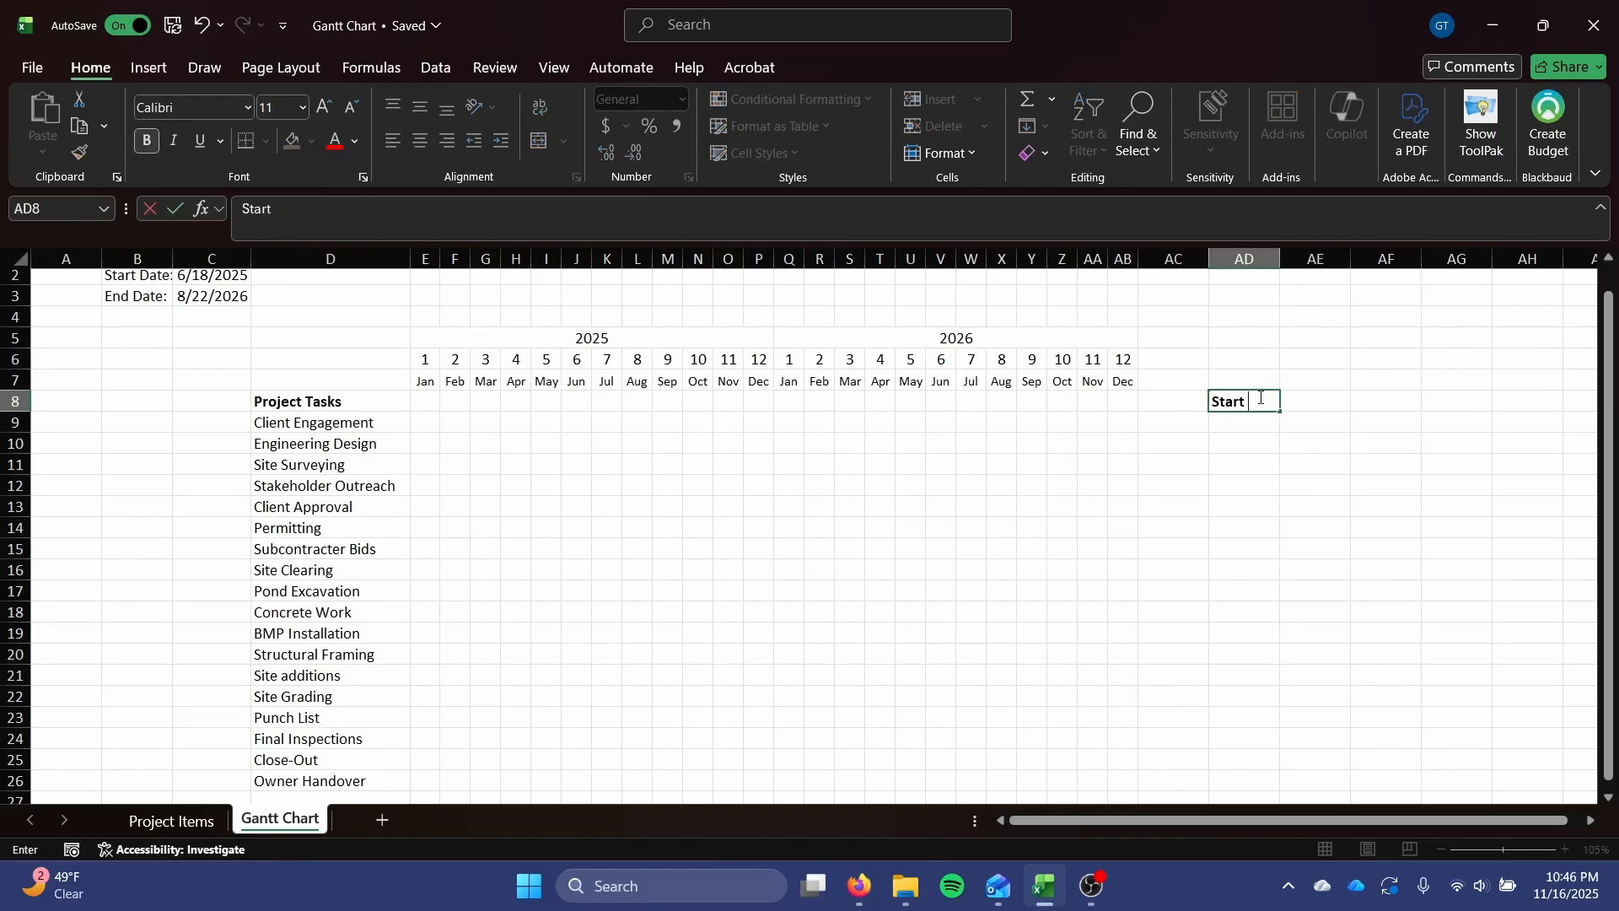
{"action": "type", "text": "Date"}
{"action": "key", "text": "Tab"}
{"action": "type", "text": "E"}
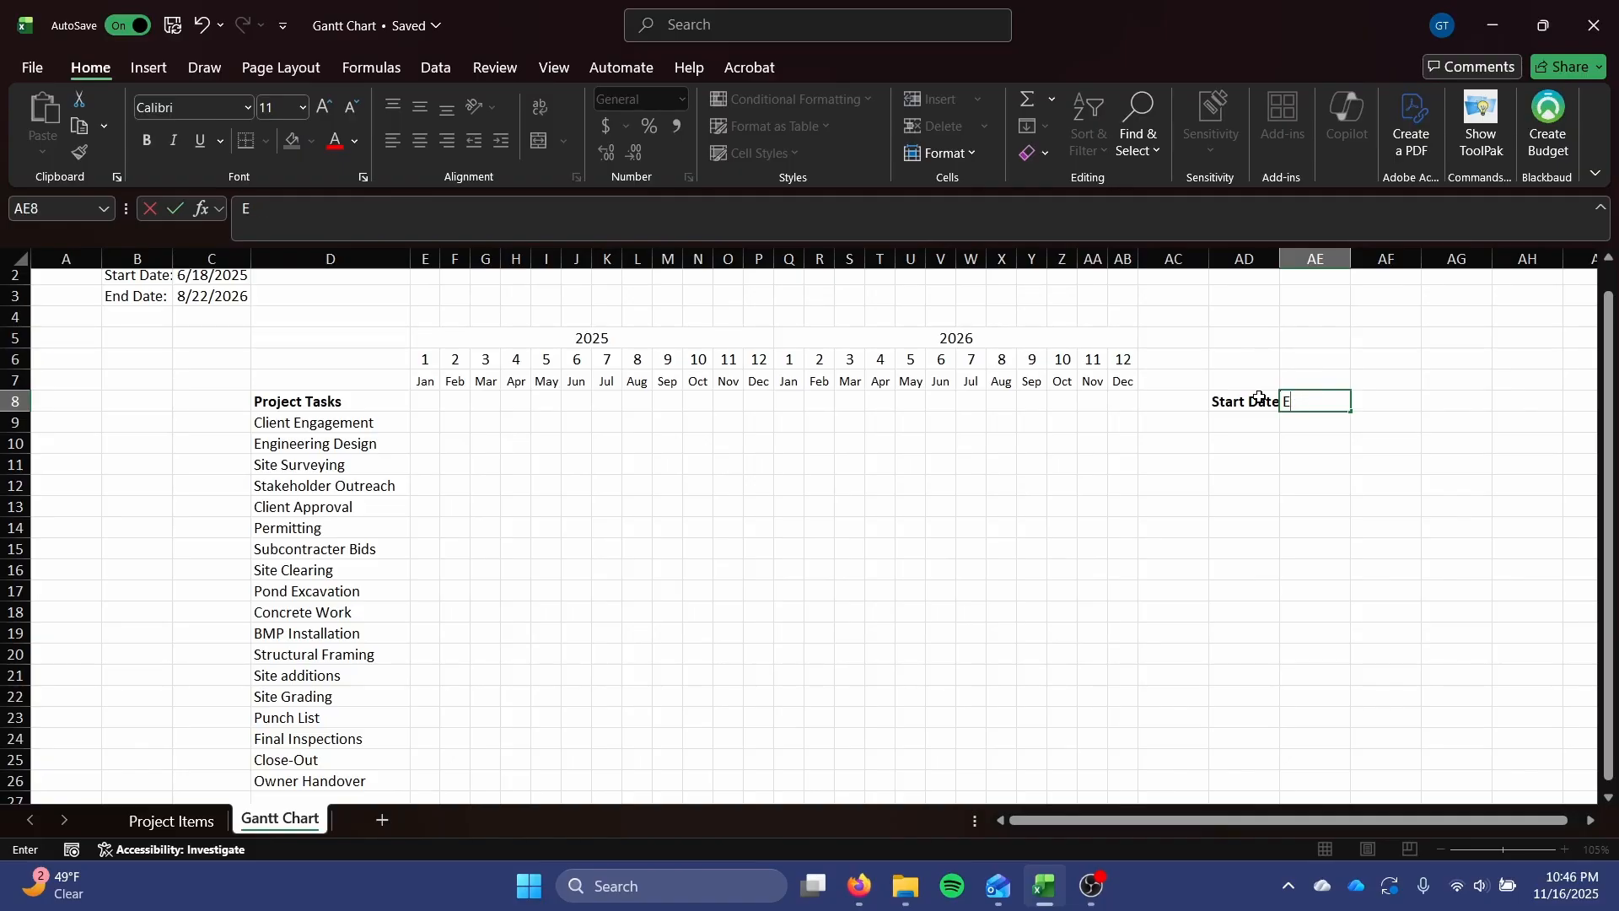
{"action": "key", "text": "BackSpace"}
{"action": "type", "text": "End Date"}
{"action": "key", "text": "Return"}
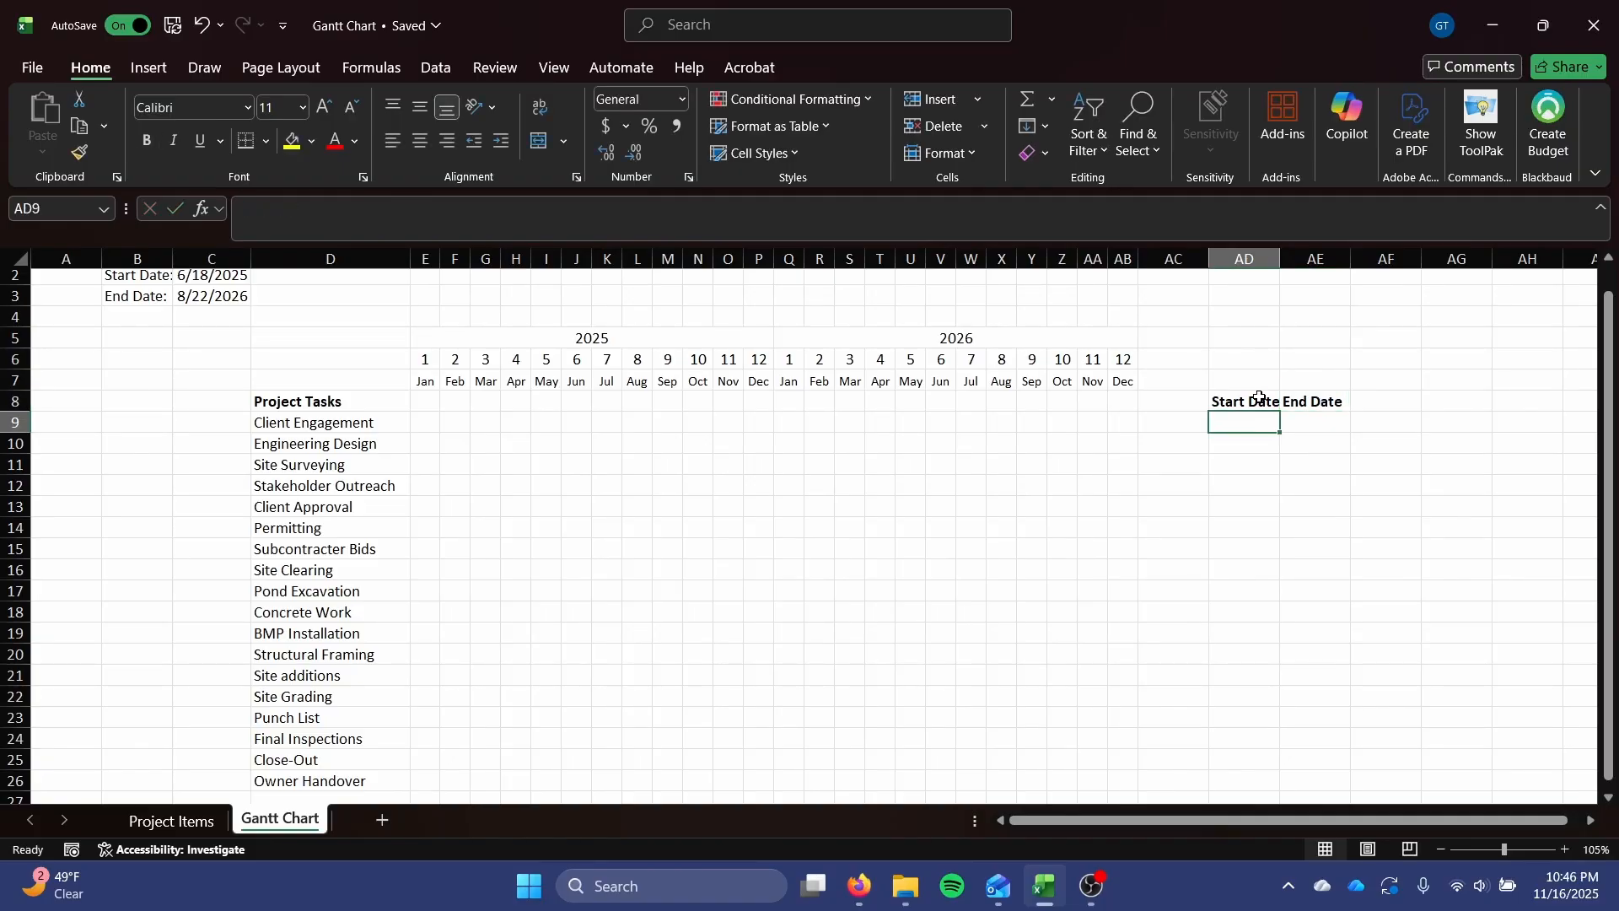
Widen column AD slightly to fit its heading and center the contents of columns AD and AE.
{"action": "left_click_drag", "start_coordinate": [1280, 259], "coordinate": [1286, 259]}
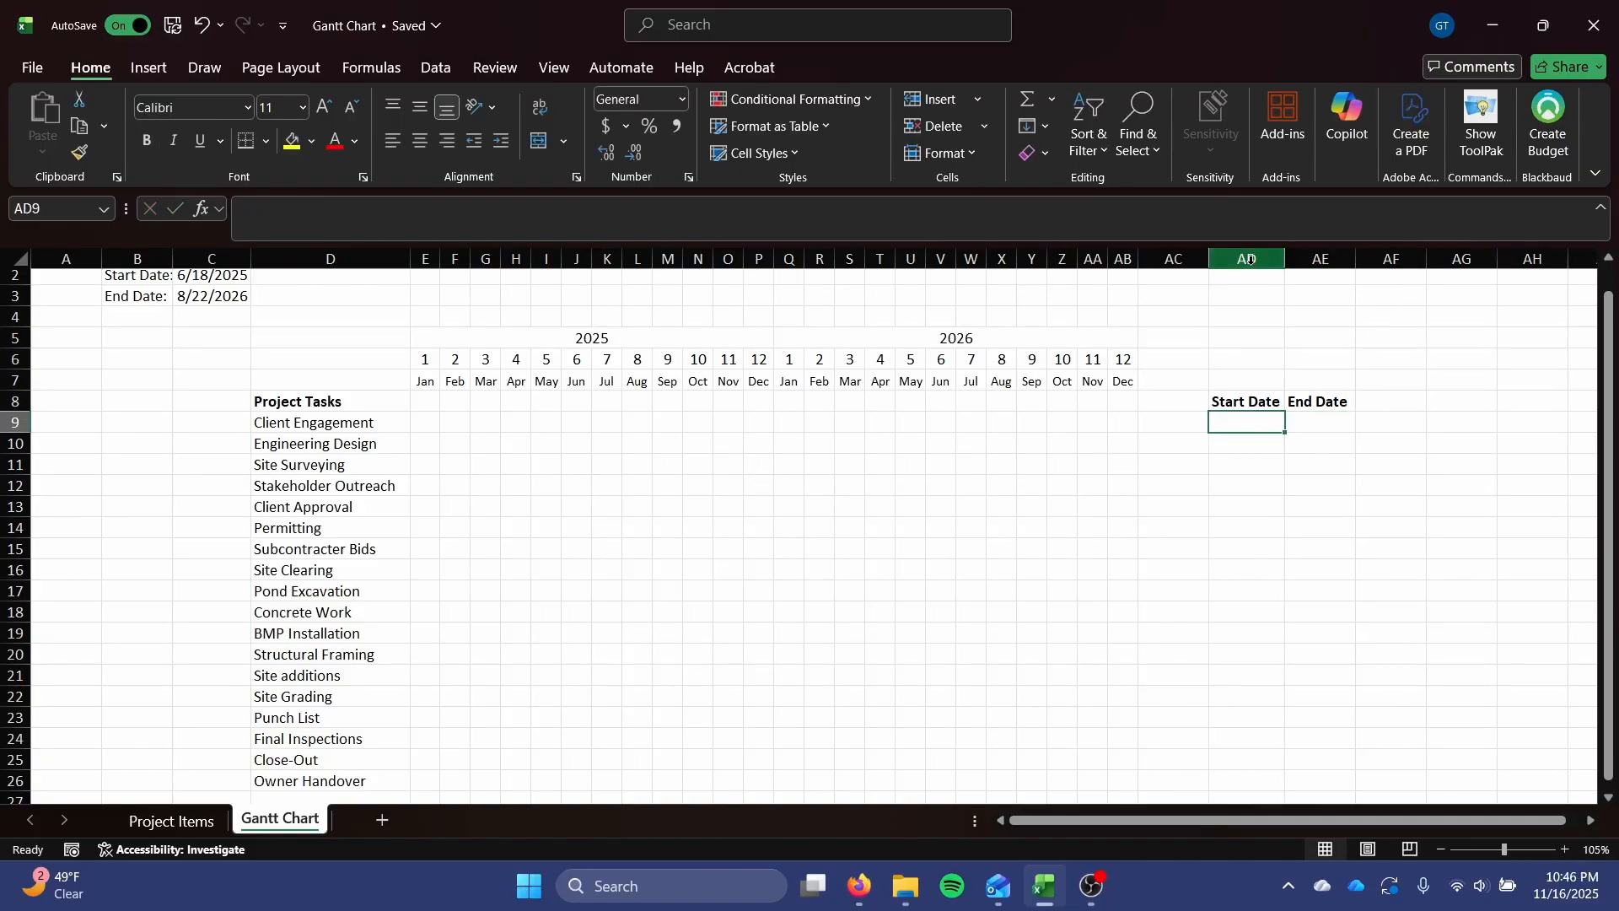
{"action": "left_click", "coordinate": [1246, 259]}
{"action": "left_click", "coordinate": [1321, 259], "text": "shift"}
{"action": "left_click", "coordinate": [421, 141]}
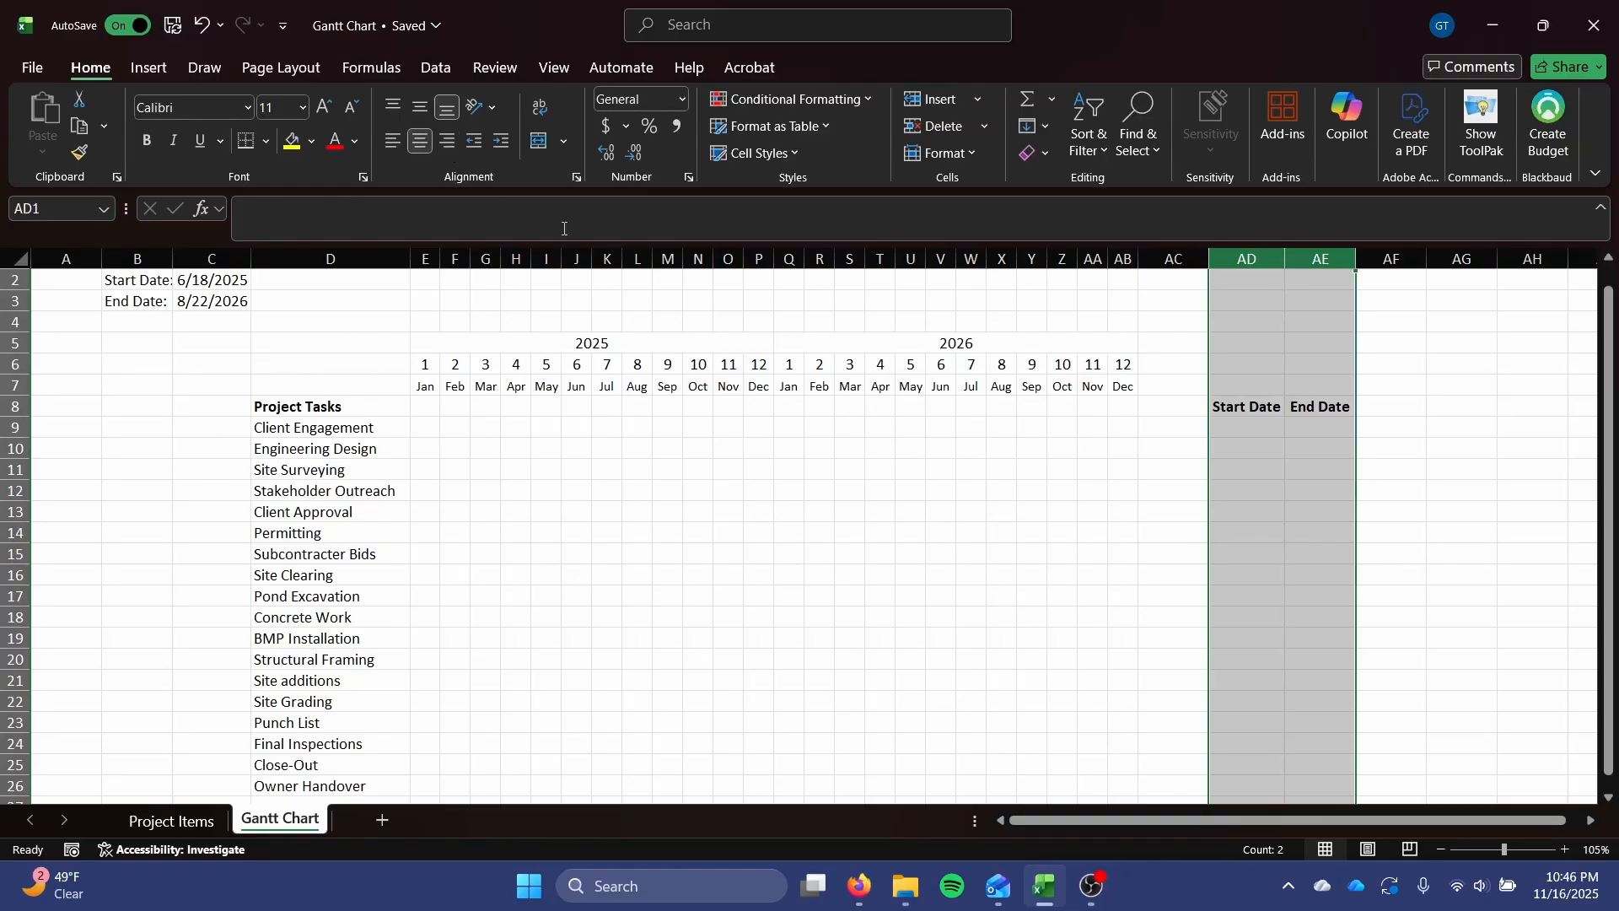
{"action": "left_click", "coordinate": [1375, 553]}
Link AD9 to the Client Engagement start date with ='Project Items'!C2.
{"action": "left_click", "coordinate": [1217, 424]}
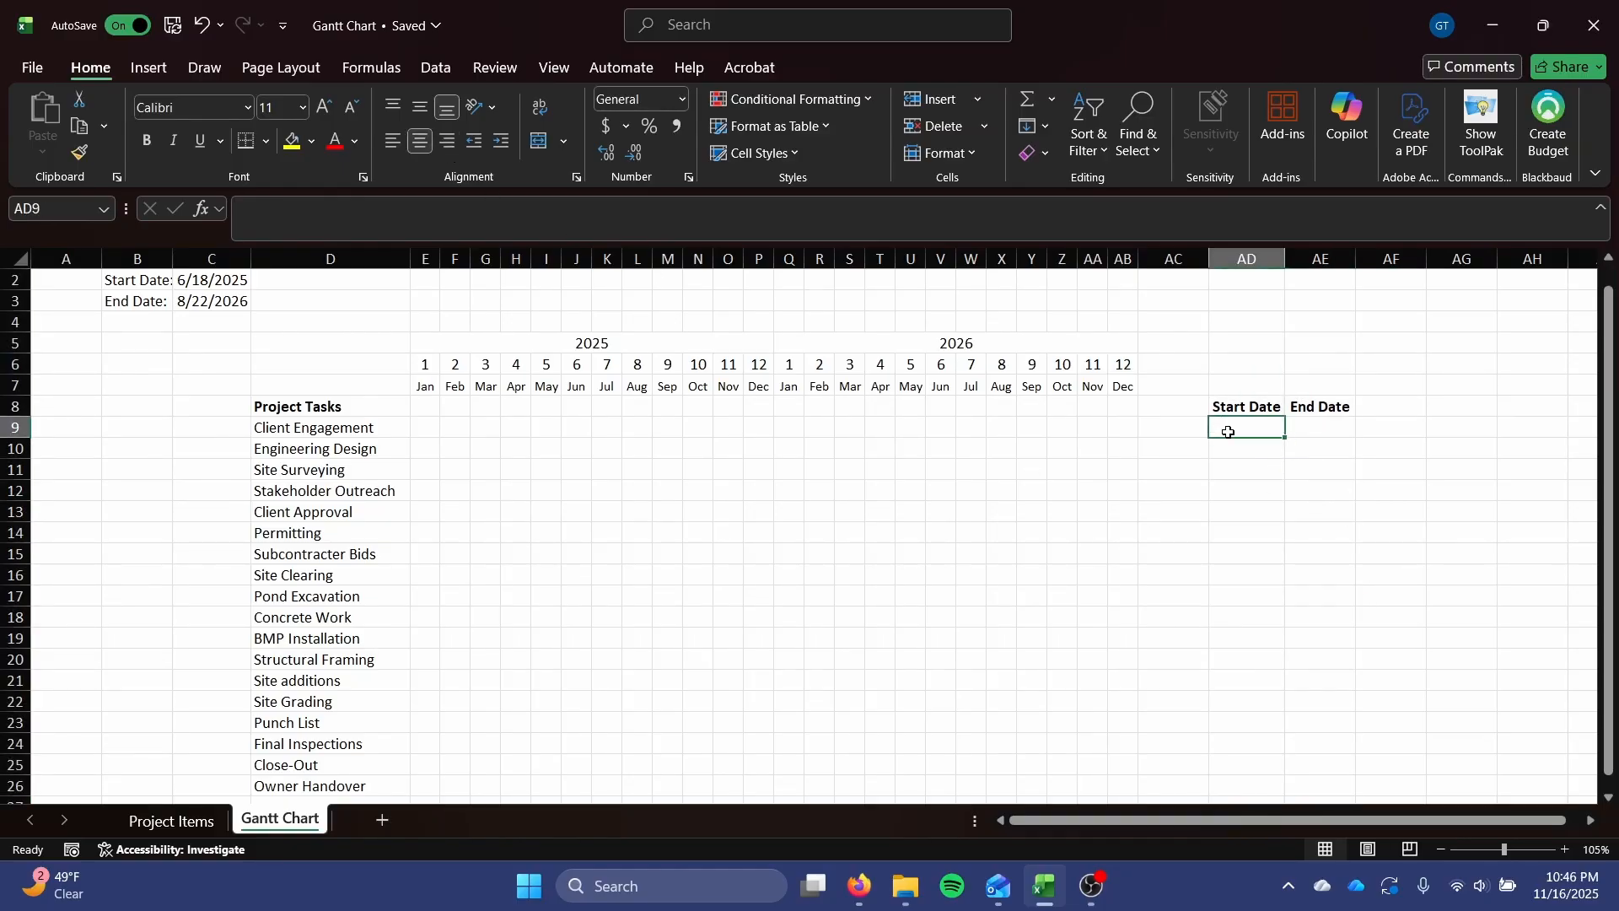
{"action": "type", "text": "="}
{"action": "left_click", "coordinate": [169, 821]}
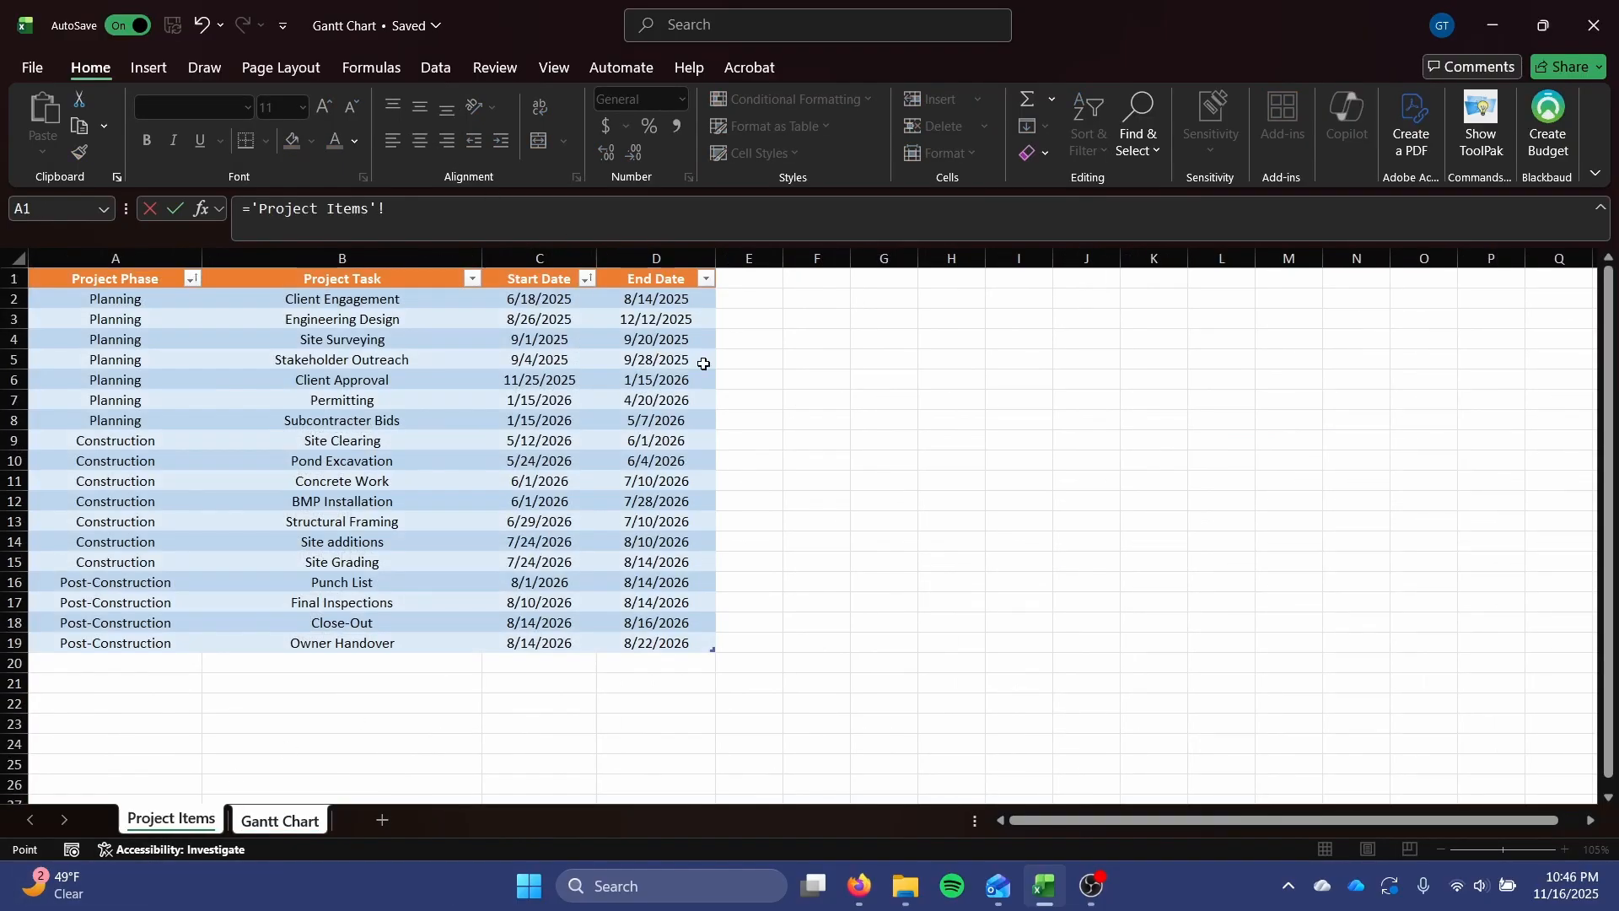
{"action": "left_click", "coordinate": [542, 300]}
{"action": "key", "text": "Return"}
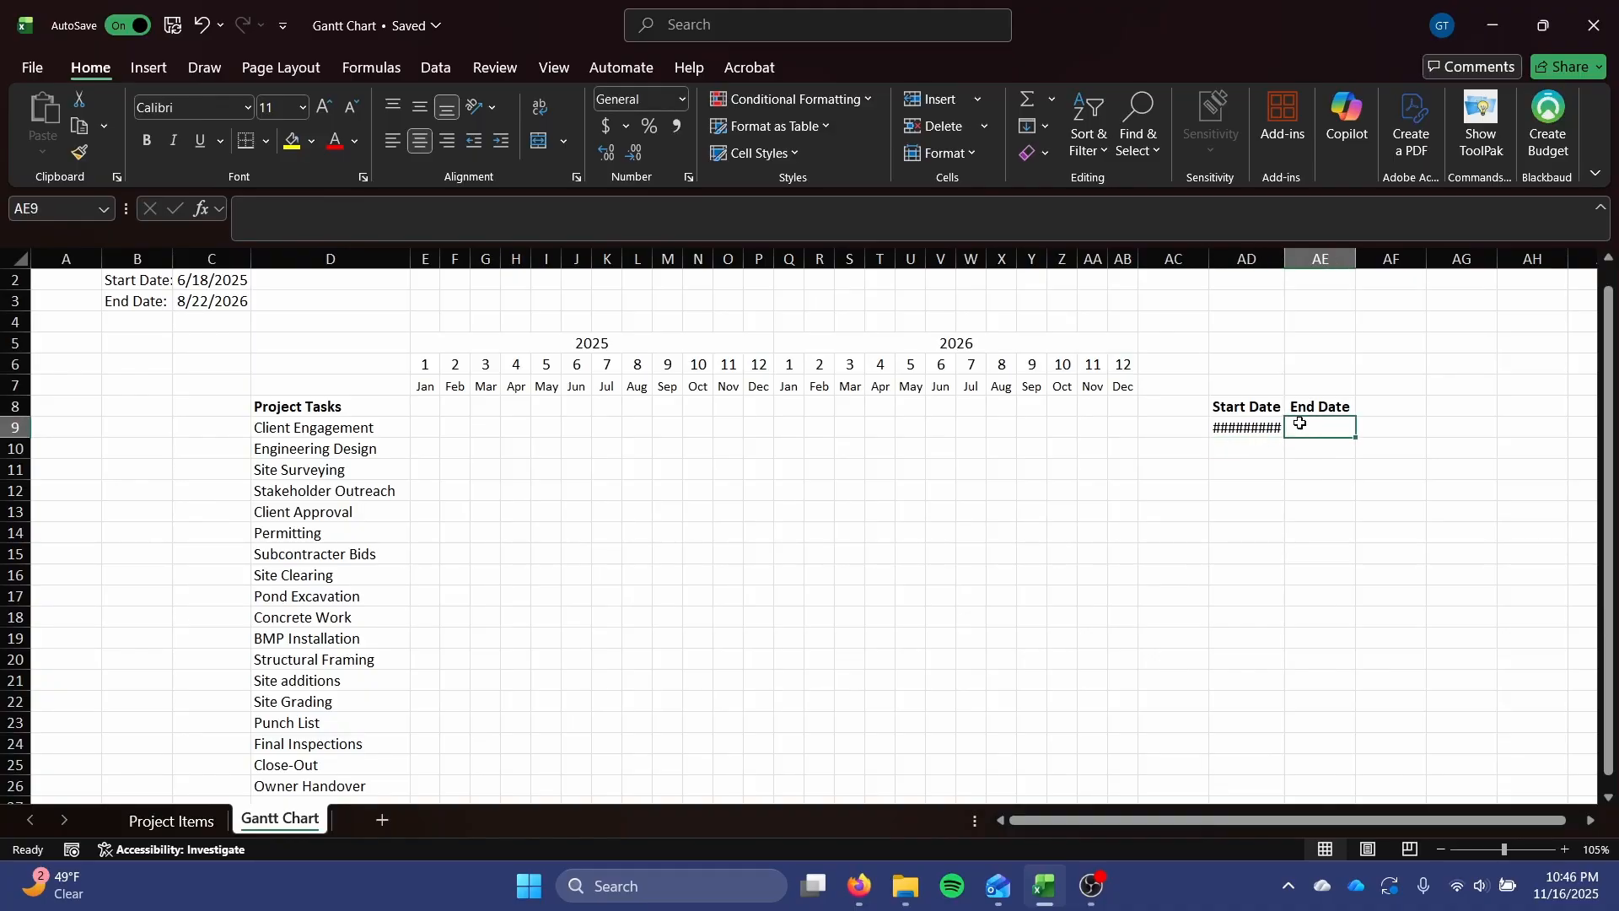
Link AE9 to the Client Engagement end date in D2 of Project Items and widen column AD to fit its date.
{"action": "left_click", "coordinate": [139, 821]}
{"action": "left_click", "coordinate": [279, 819]}
{"action": "type", "text": "="}
{"action": "left_click", "coordinate": [169, 821]}
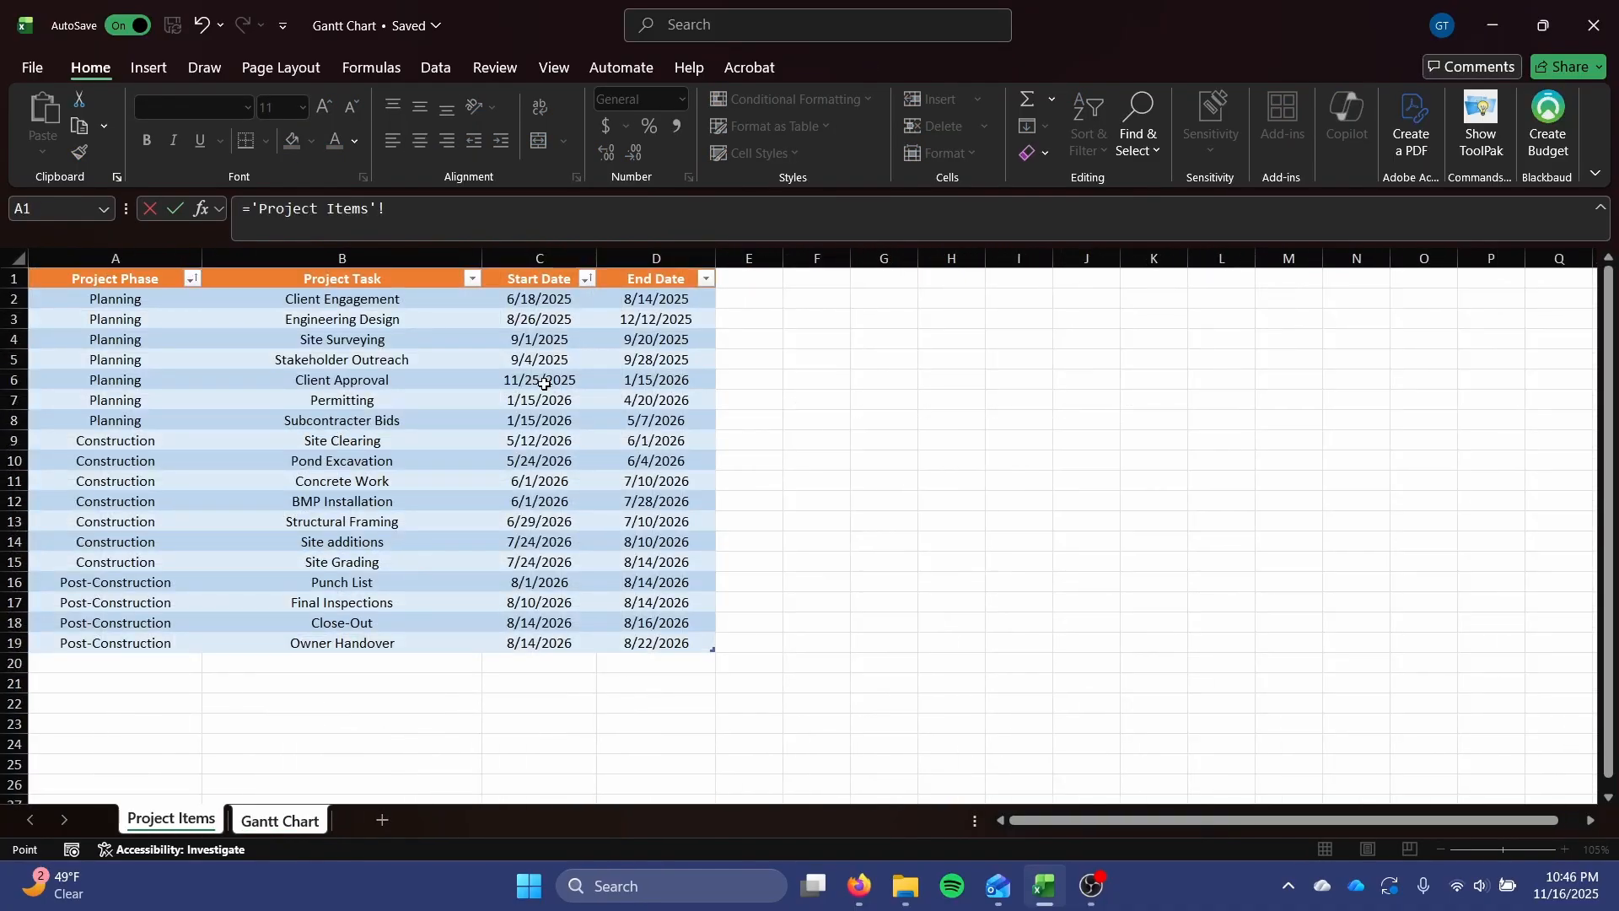
{"action": "left_click", "coordinate": [667, 303]}
{"action": "key", "text": "Return"}
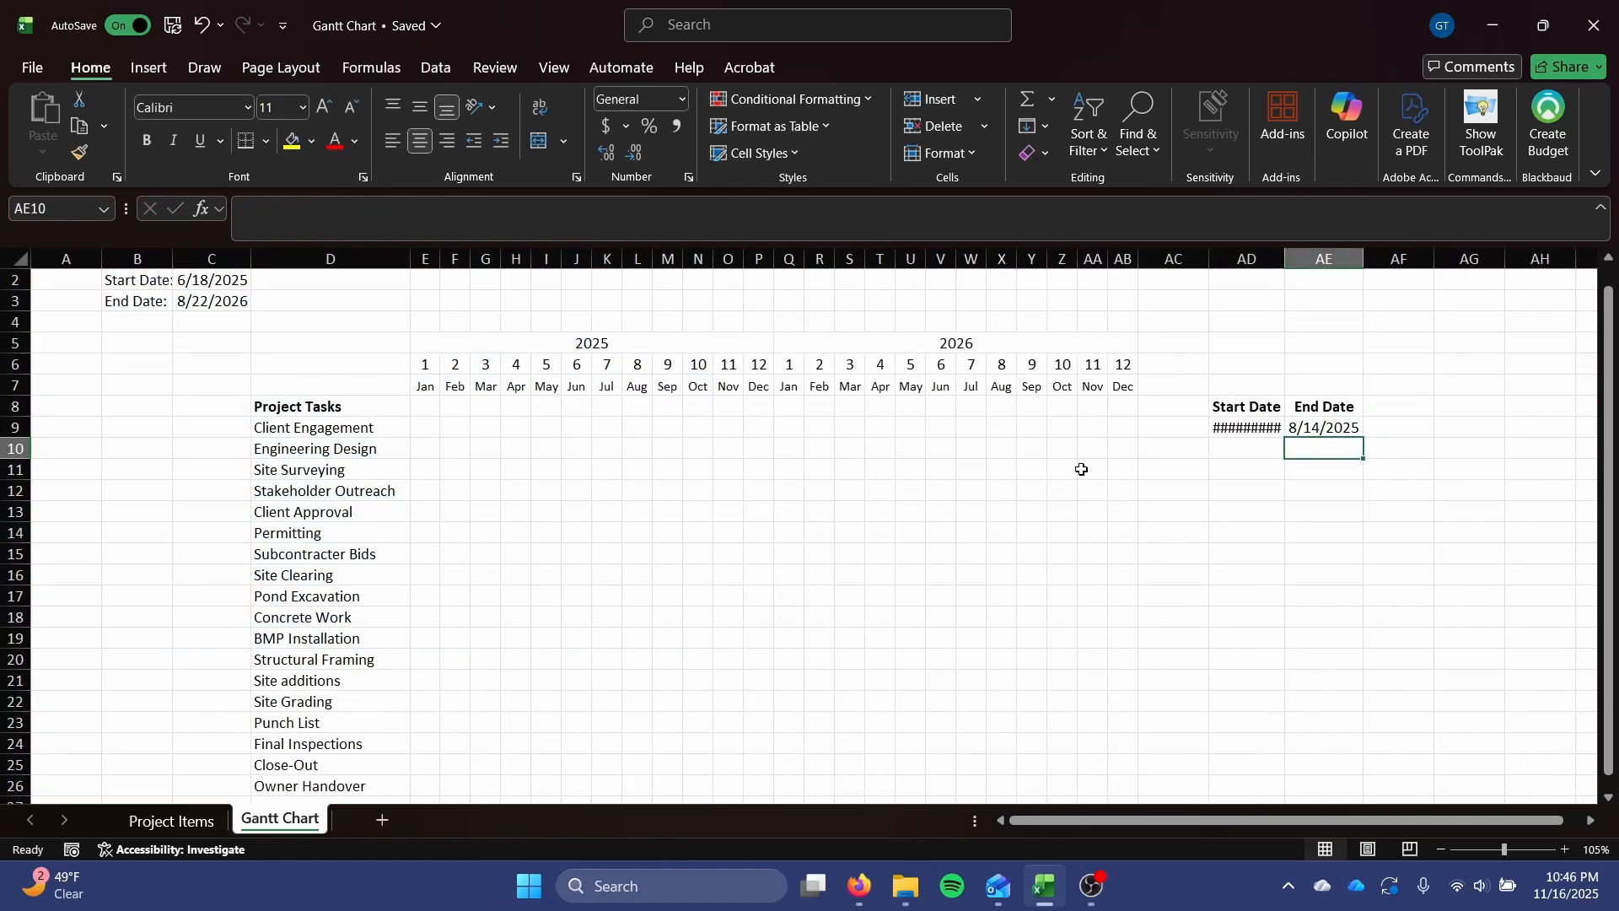
{"action": "left_click", "coordinate": [1255, 432]}
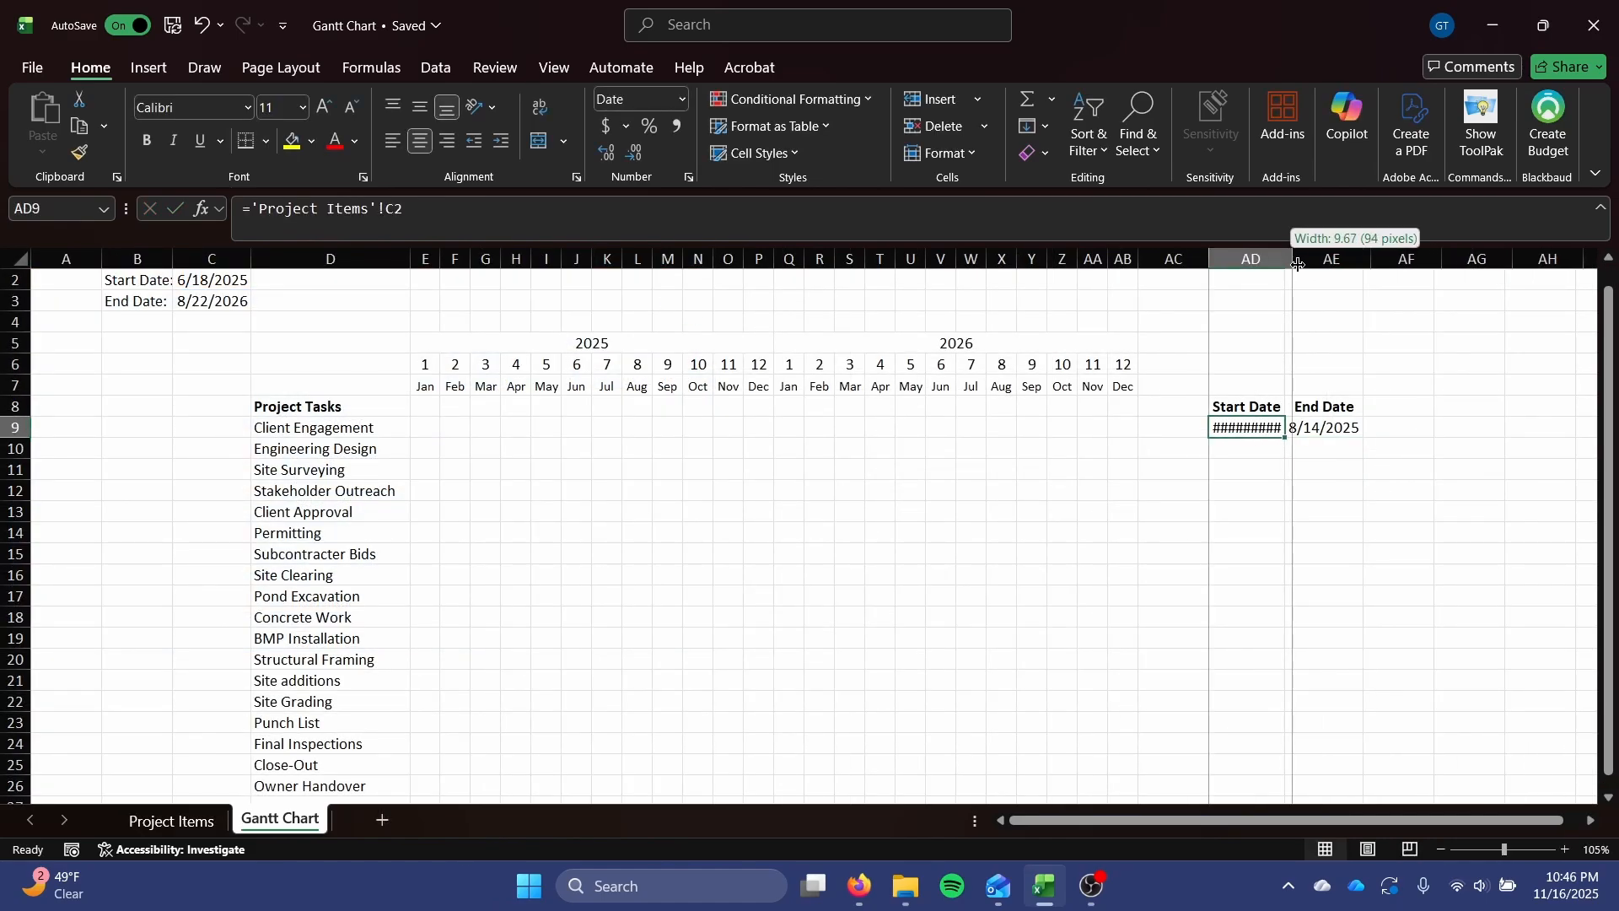
{"action": "double_click", "coordinate": [1294, 262]}
Compare the Project Tasks list on the Gantt Chart sheet with the rows of the Project Items table.
{"action": "scroll", "coordinate": [1097, 420], "scroll_direction": "down", "scroll_amount": 1}
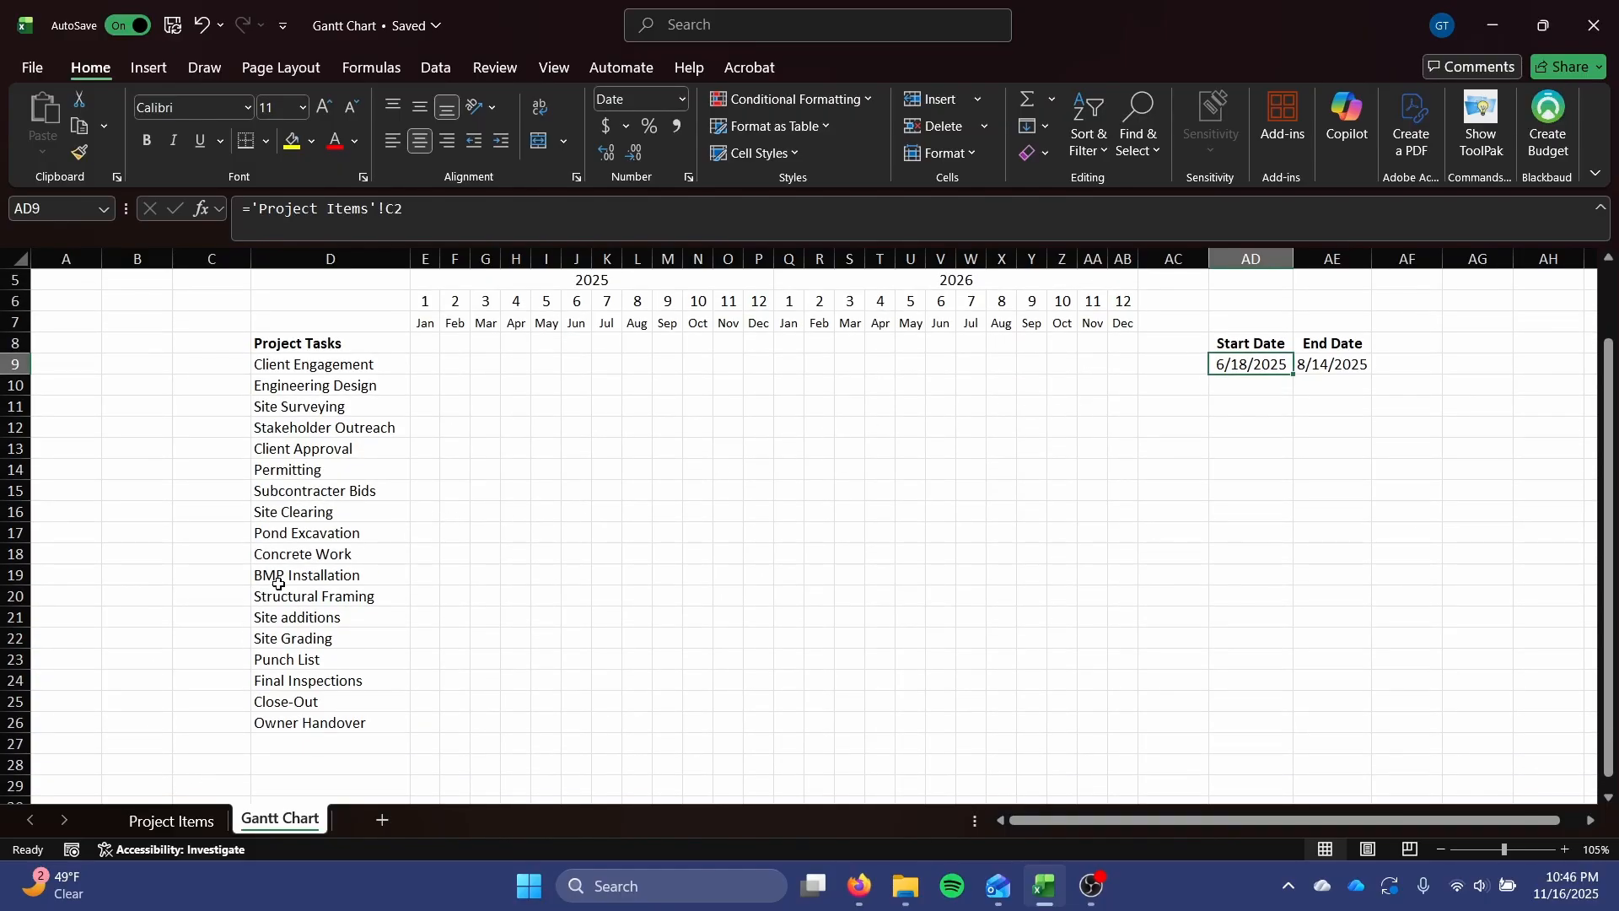
{"action": "scroll", "coordinate": [304, 506], "scroll_direction": "up", "scroll_amount": 1}
{"action": "left_click_drag", "start_coordinate": [329, 430], "coordinate": [325, 512]}
{"action": "left_click", "coordinate": [171, 821]}
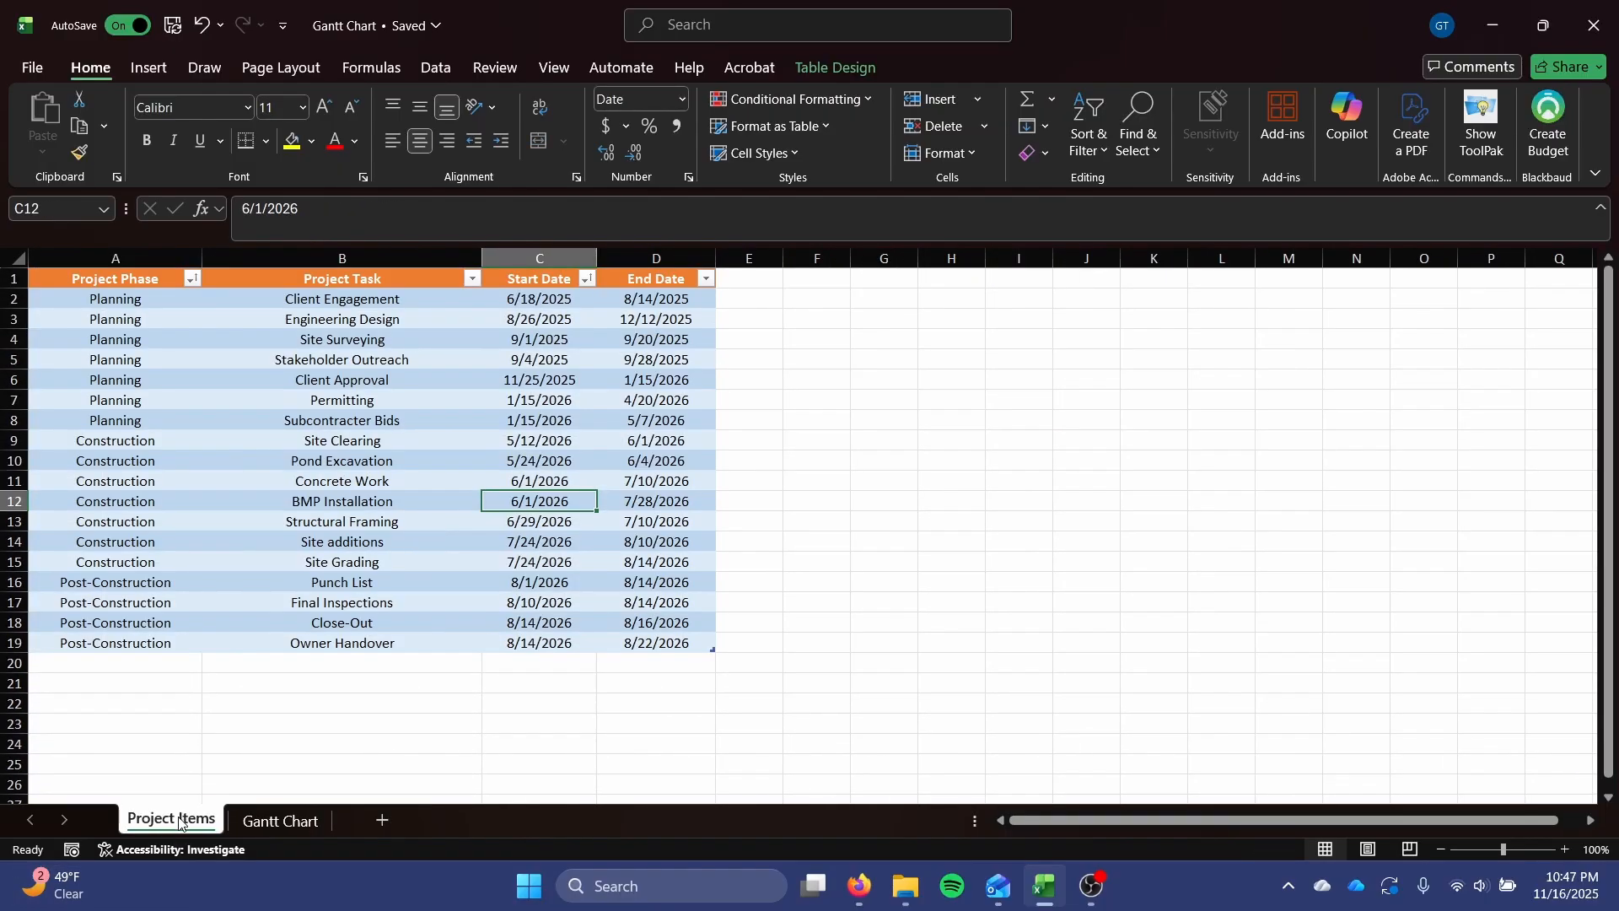
{"action": "left_click_drag", "start_coordinate": [130, 301], "coordinate": [643, 644]}
{"action": "left_click", "coordinate": [643, 544]}
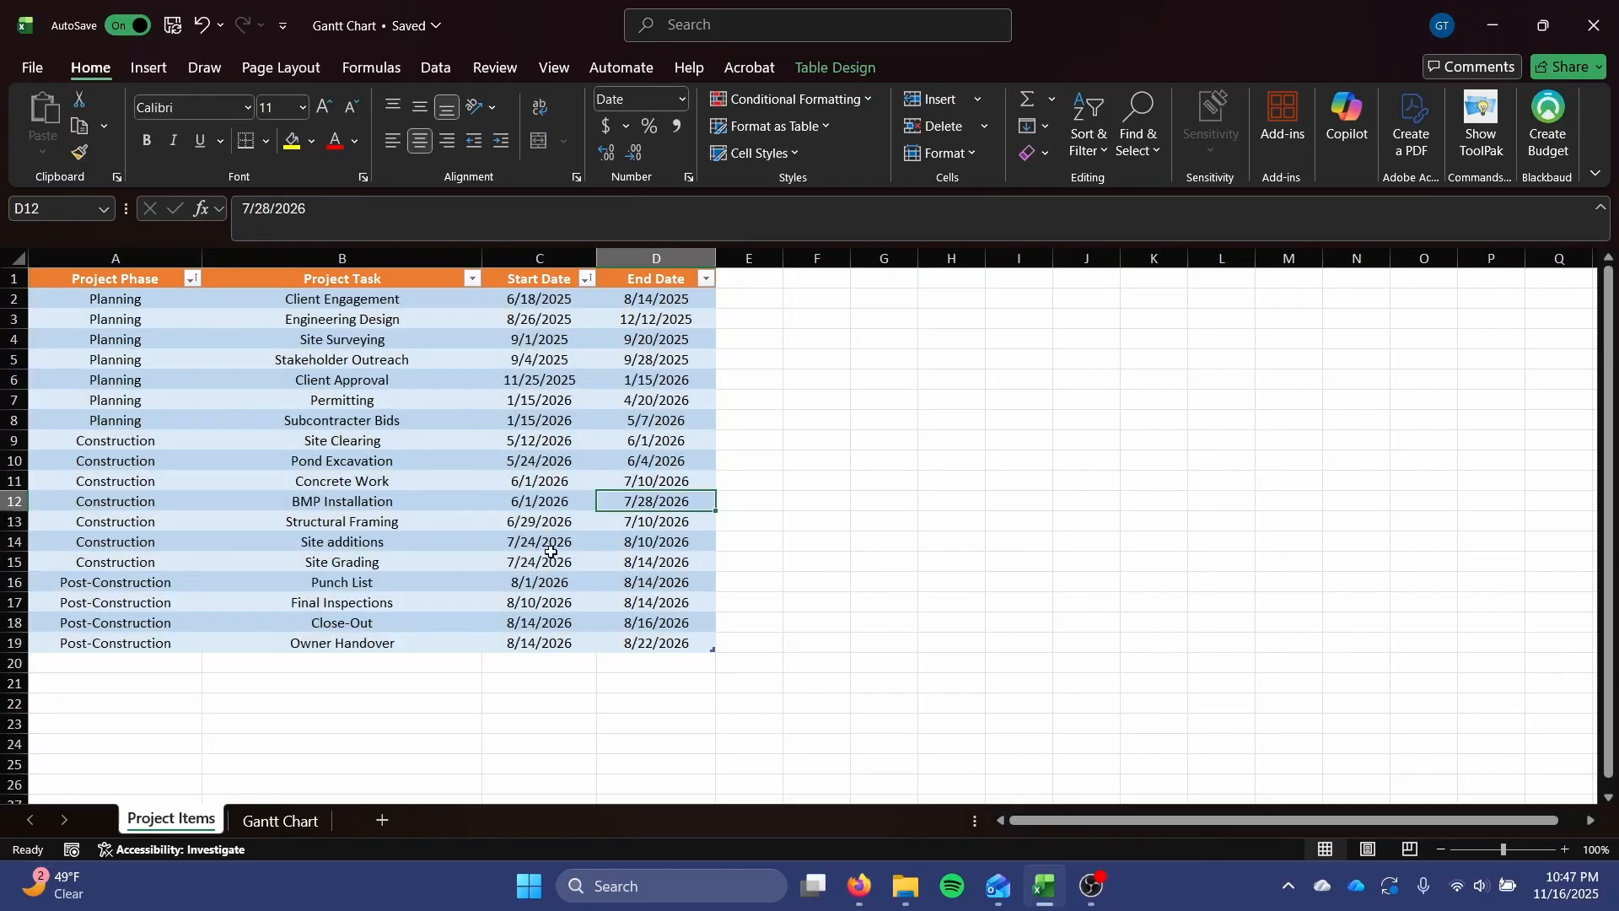
{"action": "left_click", "coordinate": [280, 820]}
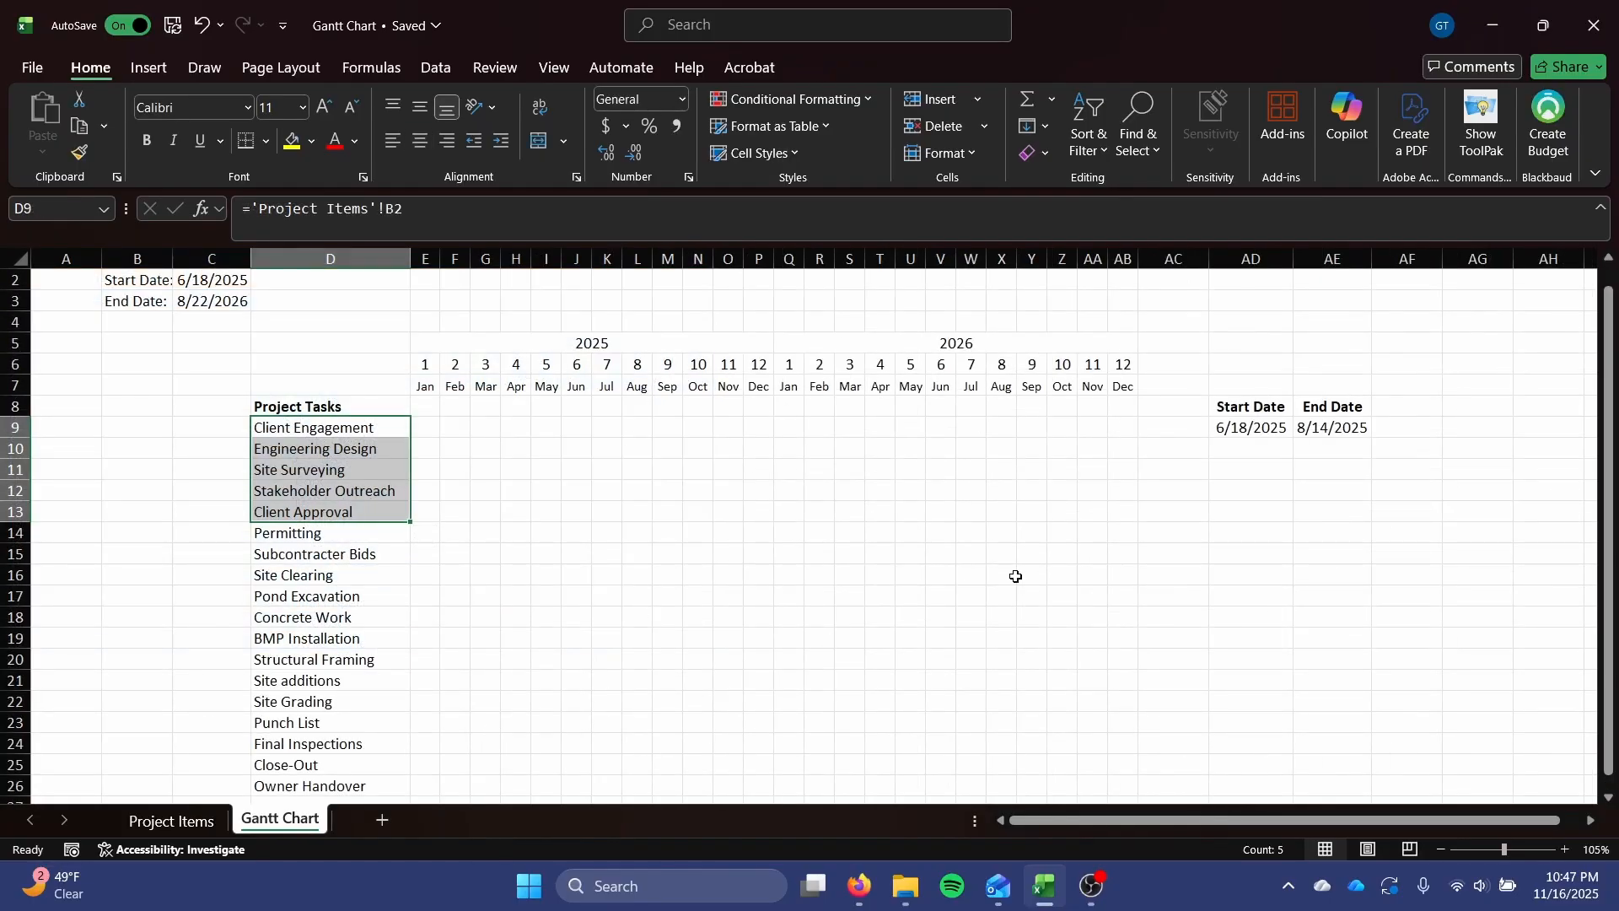
Fill the linked start and end dates from AD9:AE9 down through row 26, the Owner Handover task.
{"action": "left_click_drag", "start_coordinate": [1242, 430], "coordinate": [1391, 430]}
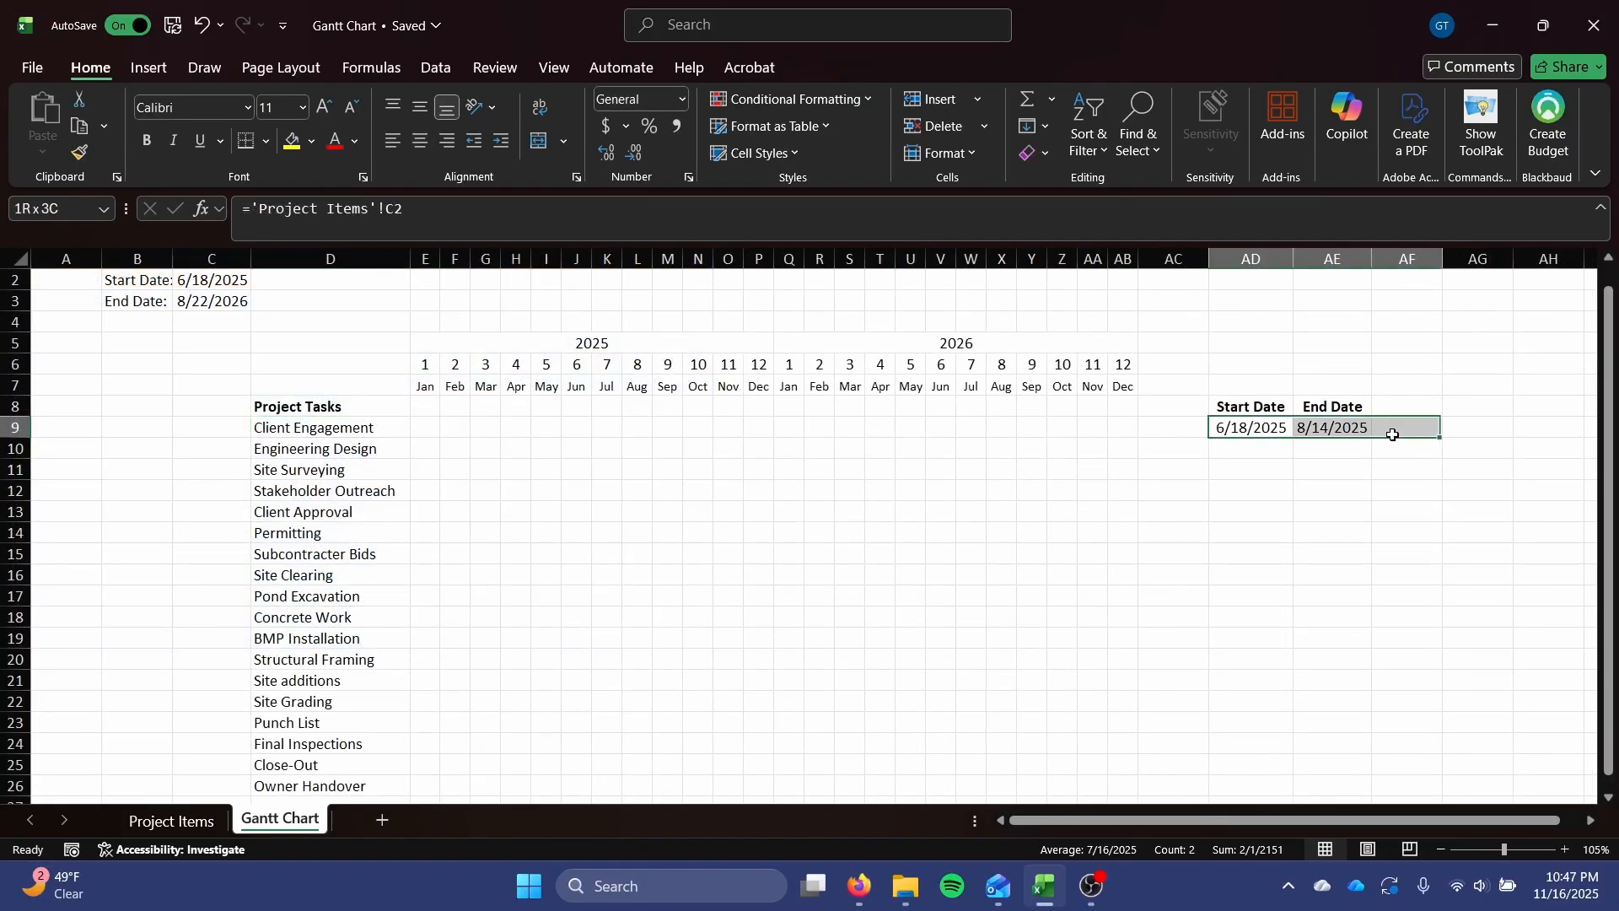
{"action": "double_click", "coordinate": [1244, 431]}
{"action": "left_click", "coordinate": [1322, 512]}
{"action": "left_click_drag", "start_coordinate": [1246, 432], "coordinate": [1311, 582]}
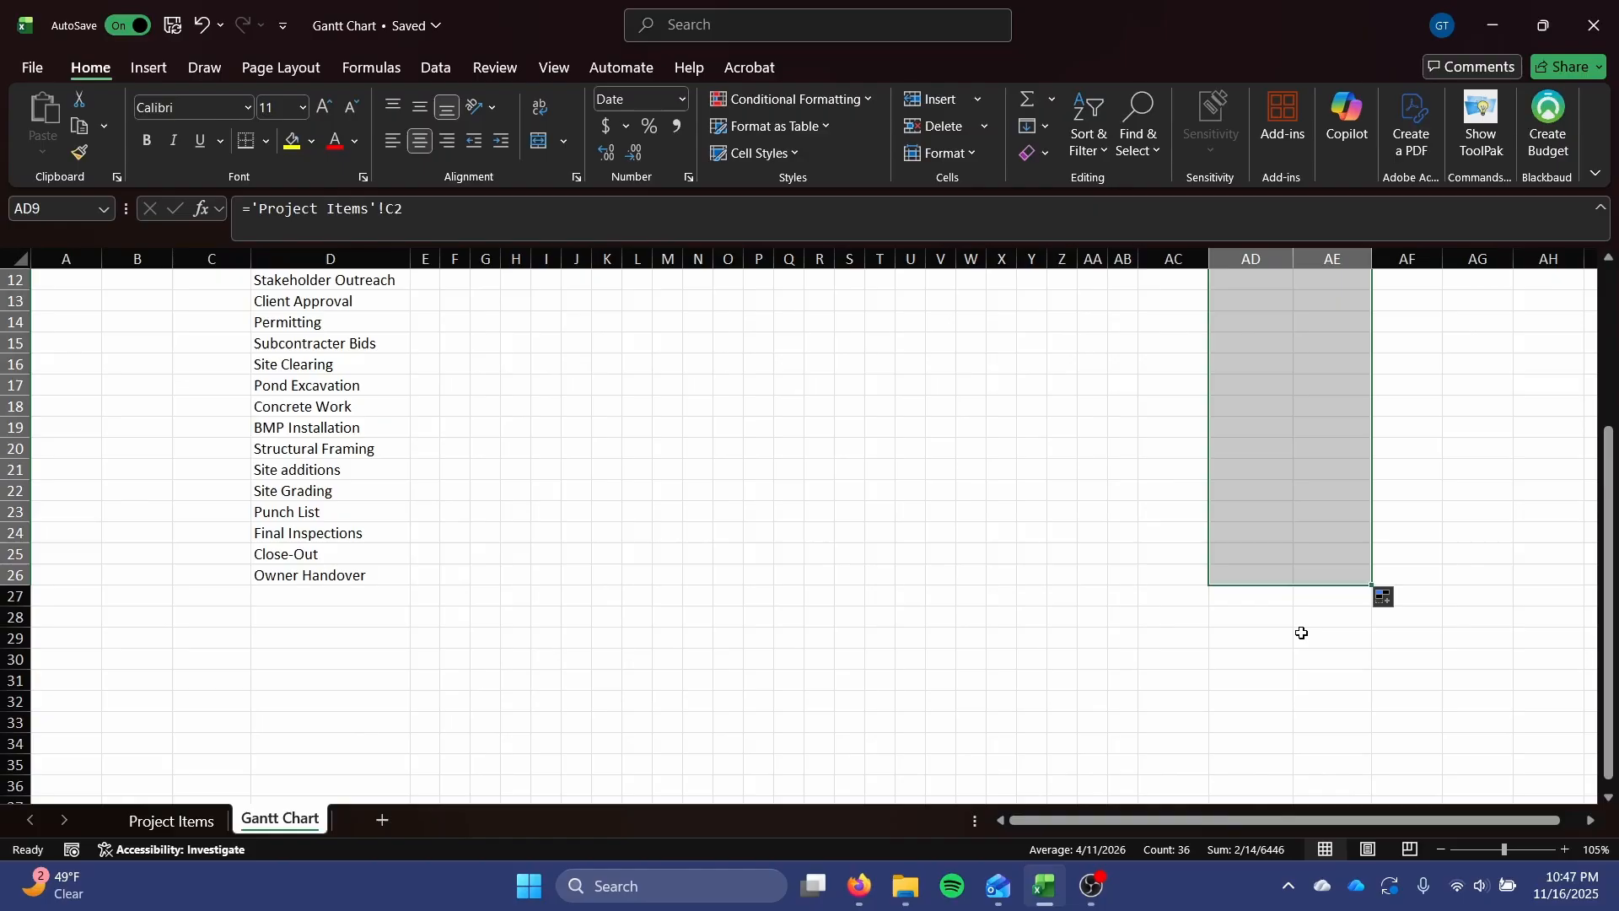
{"action": "left_click", "coordinate": [1267, 674]}
{"action": "scroll", "coordinate": [1268, 674], "scroll_direction": "up", "scroll_amount": 4}
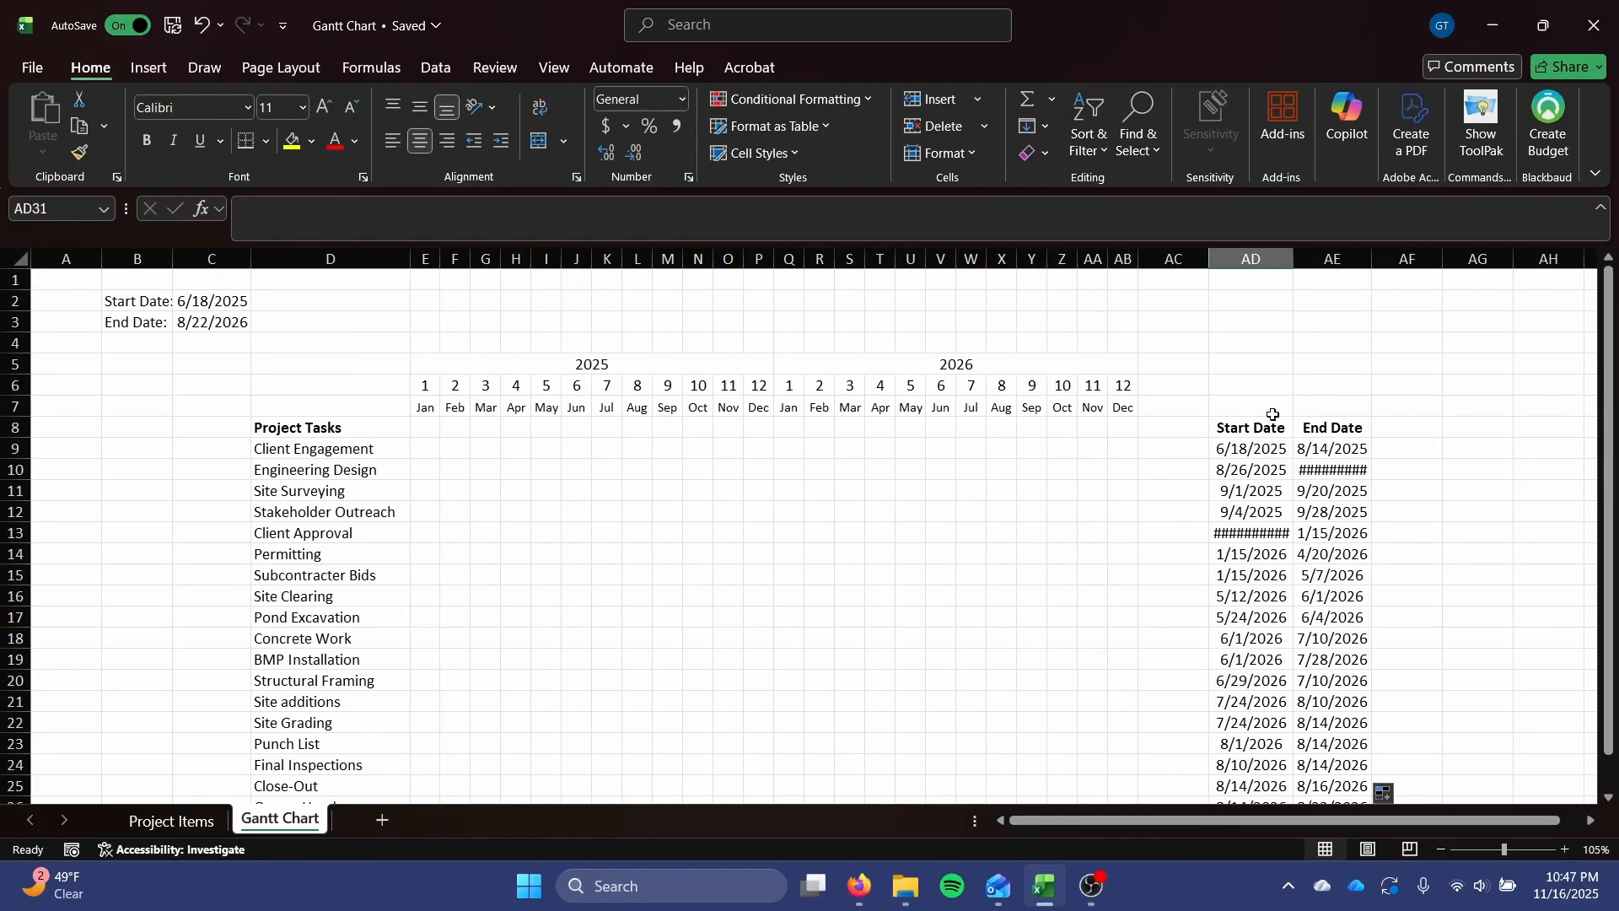
Widen columns AD and AE to fit their longest dates.
{"action": "double_click", "coordinate": [1296, 258]}
{"action": "left_click_drag", "start_coordinate": [1375, 258], "coordinate": [1385, 258]}
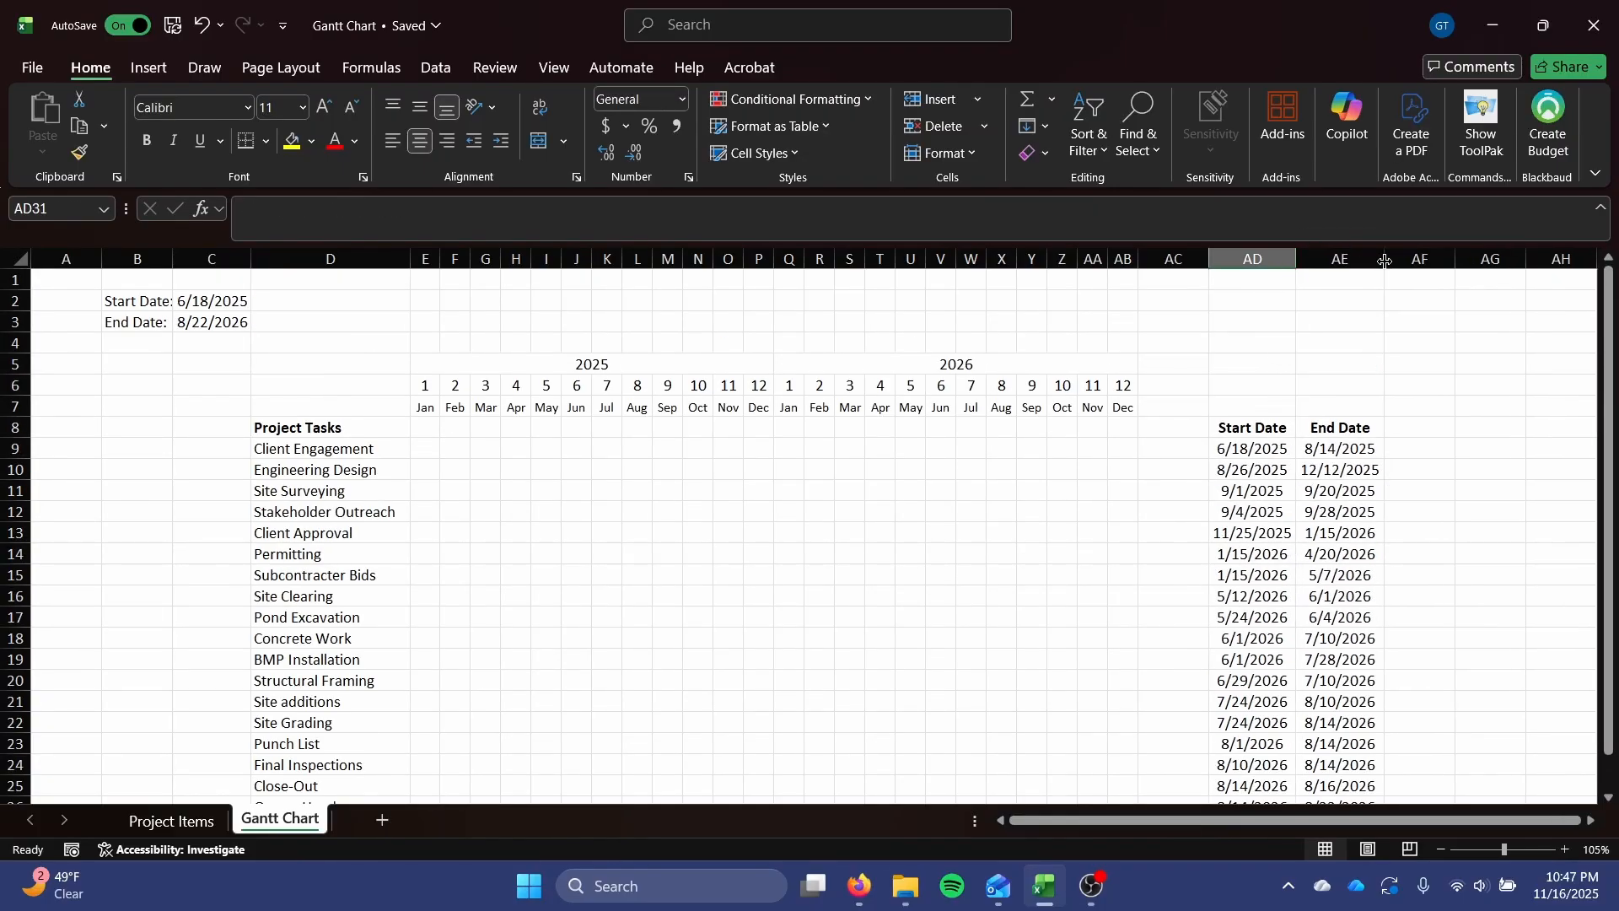
{"action": "scroll", "coordinate": [1263, 449], "scroll_direction": "down", "scroll_amount": 3}
{"action": "scroll", "coordinate": [1262, 450], "scroll_direction": "up", "scroll_amount": 3}
{"action": "scroll", "coordinate": [791, 549], "scroll_direction": "up", "scroll_amount": 1}
{"action": "left_click_drag", "start_coordinate": [426, 428], "coordinate": [1109, 773]}
{"action": "scroll", "coordinate": [632, 338], "scroll_direction": "up", "scroll_amount": 2}
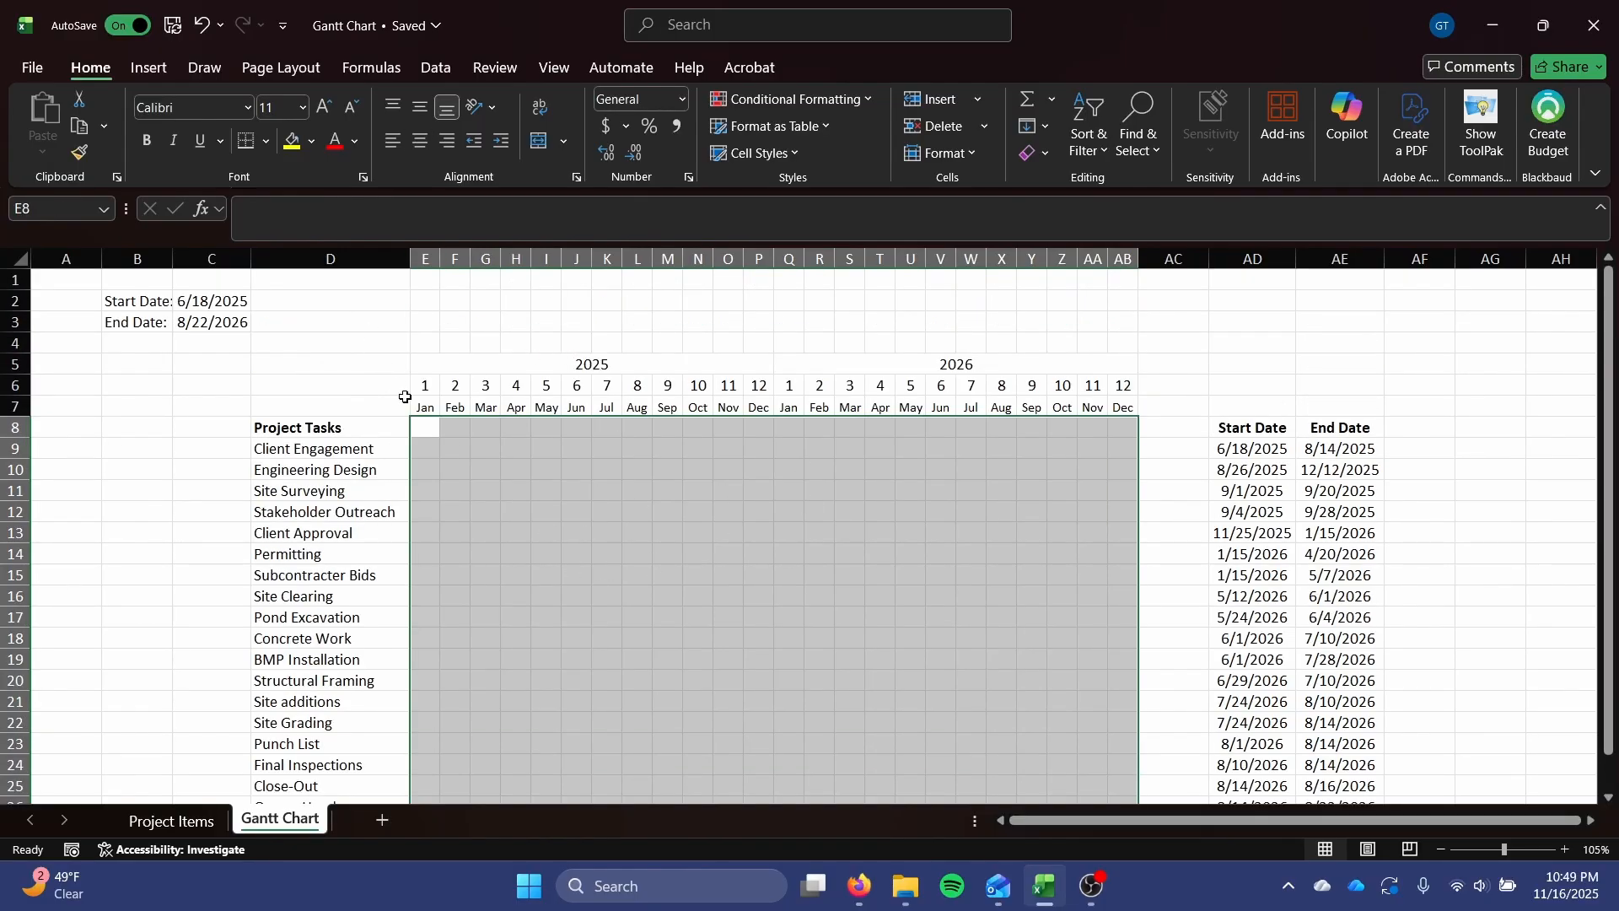
{"action": "left_click", "coordinate": [425, 428]}
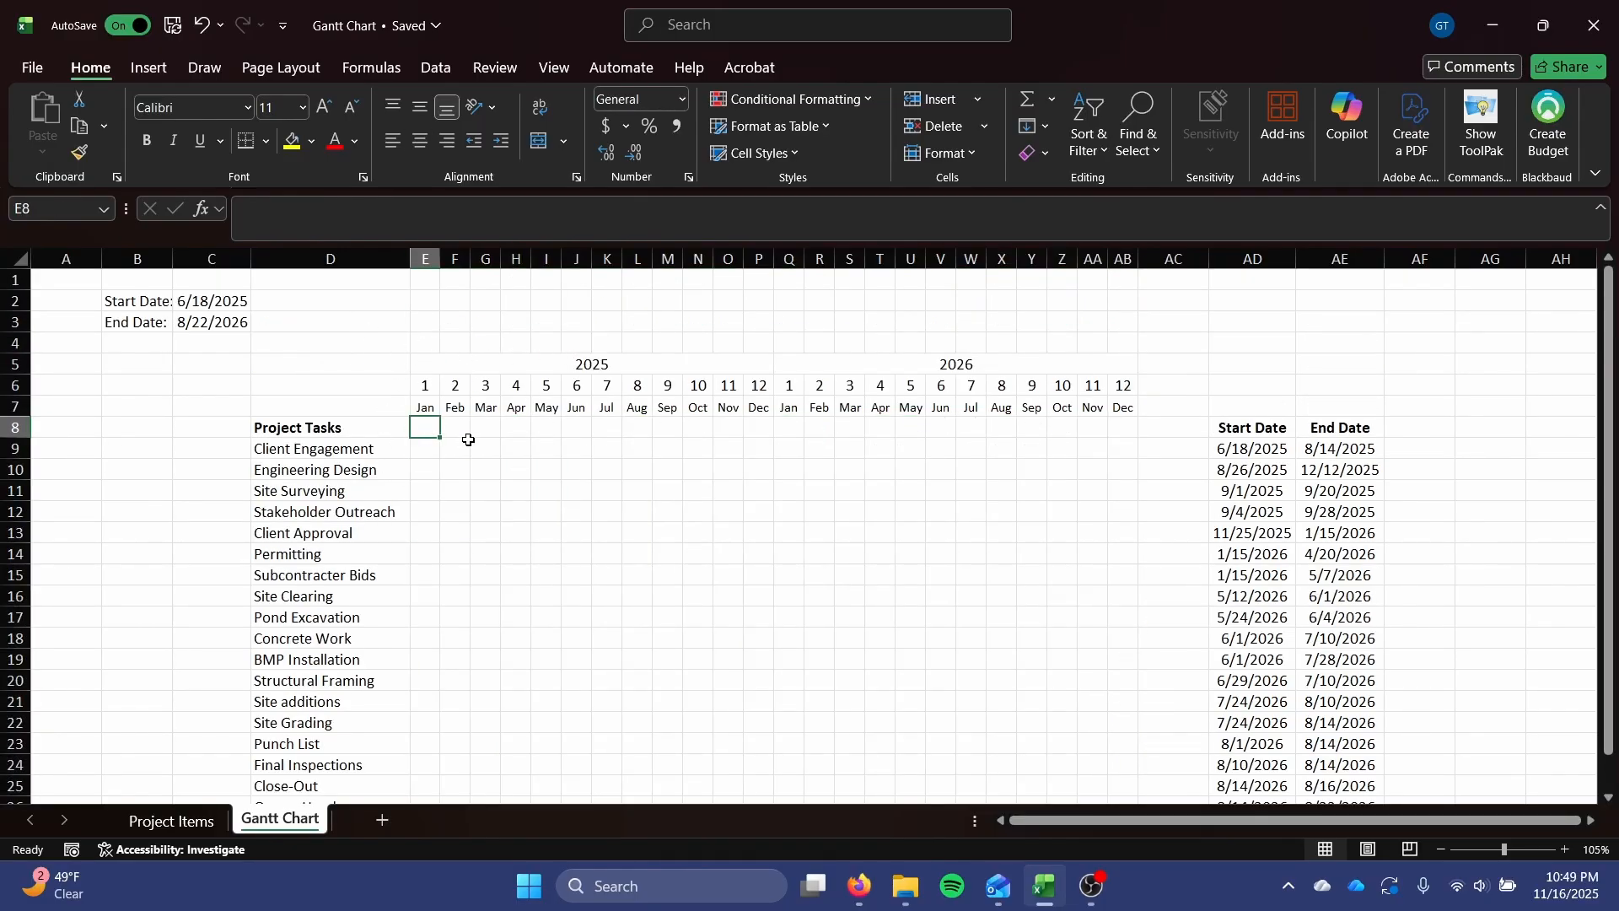
{"action": "left_click", "coordinate": [424, 447]}
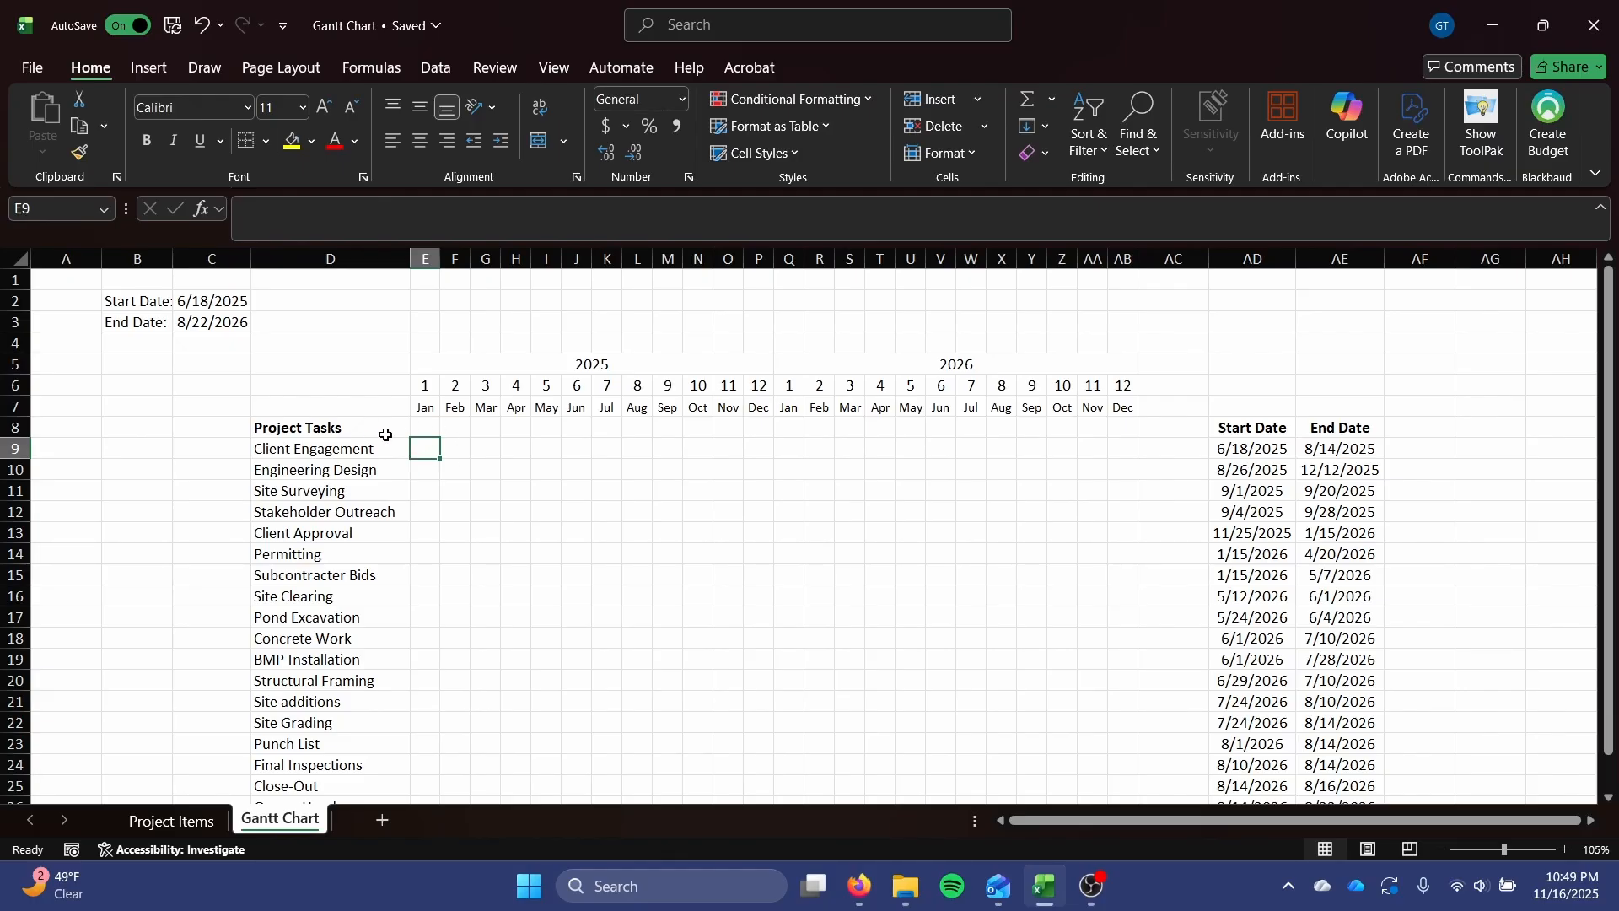
{"action": "left_click_drag", "start_coordinate": [306, 450], "coordinate": [440, 453]}
{"action": "left_click", "coordinate": [432, 450]}
Move the Project Tasks heading and its task list in D8:D26 up one row to start at D7, level with the month names.
{"action": "left_click_drag", "start_coordinate": [365, 430], "coordinate": [349, 765]}
{"action": "key", "text": "ctrl+c"}
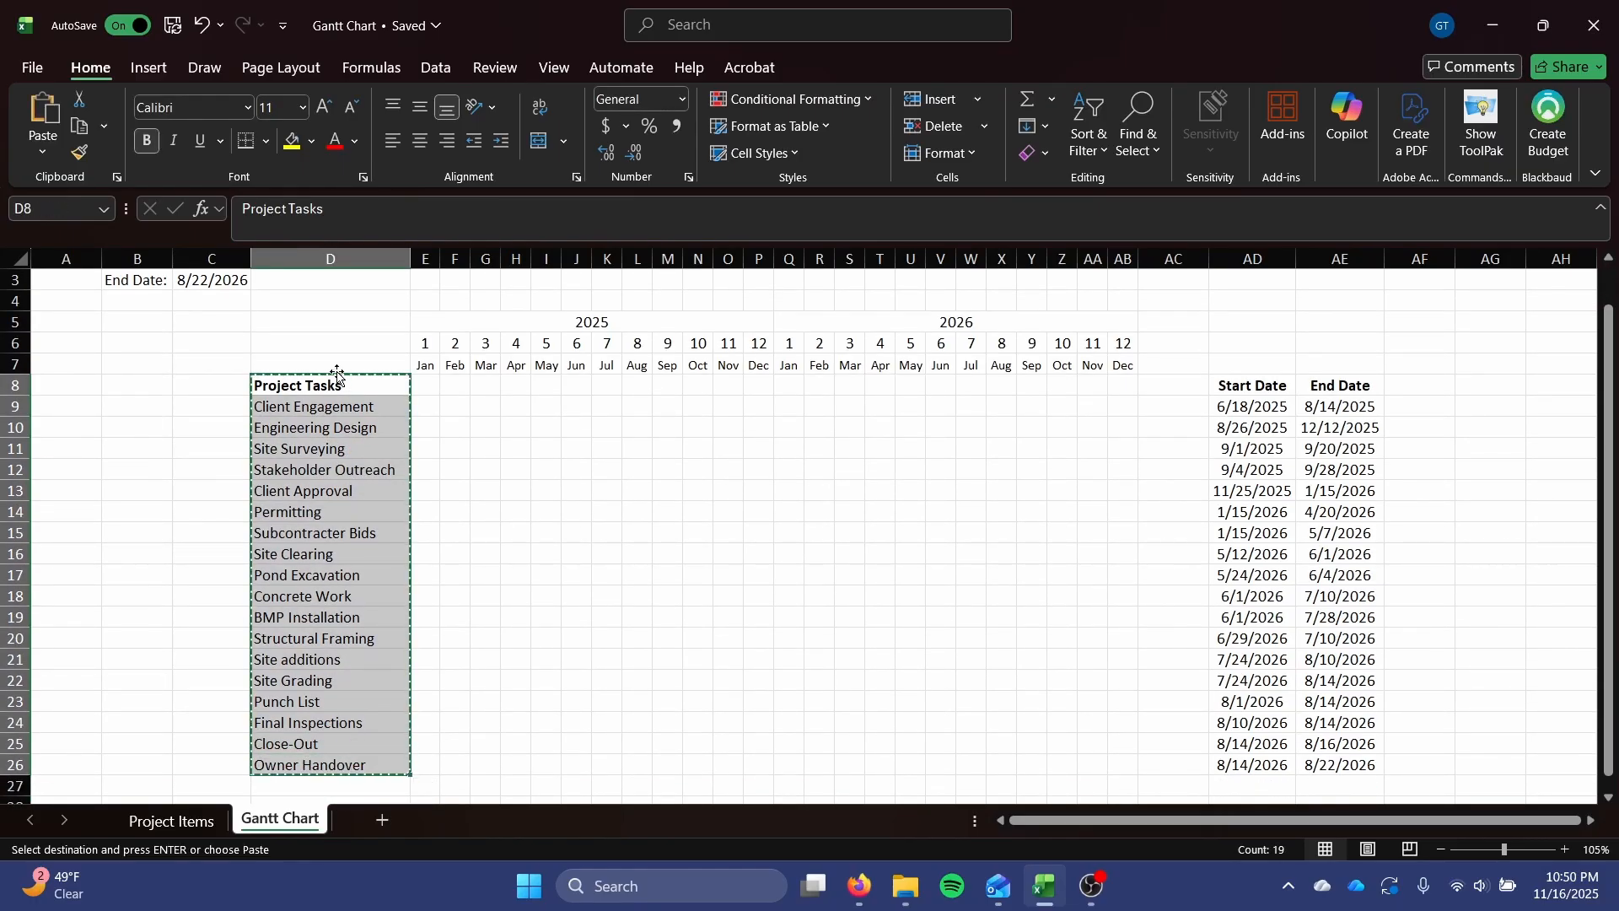
{"action": "left_click", "coordinate": [349, 359]}
{"action": "key", "text": "ctrl+v"}
{"action": "left_click", "coordinate": [698, 485]}
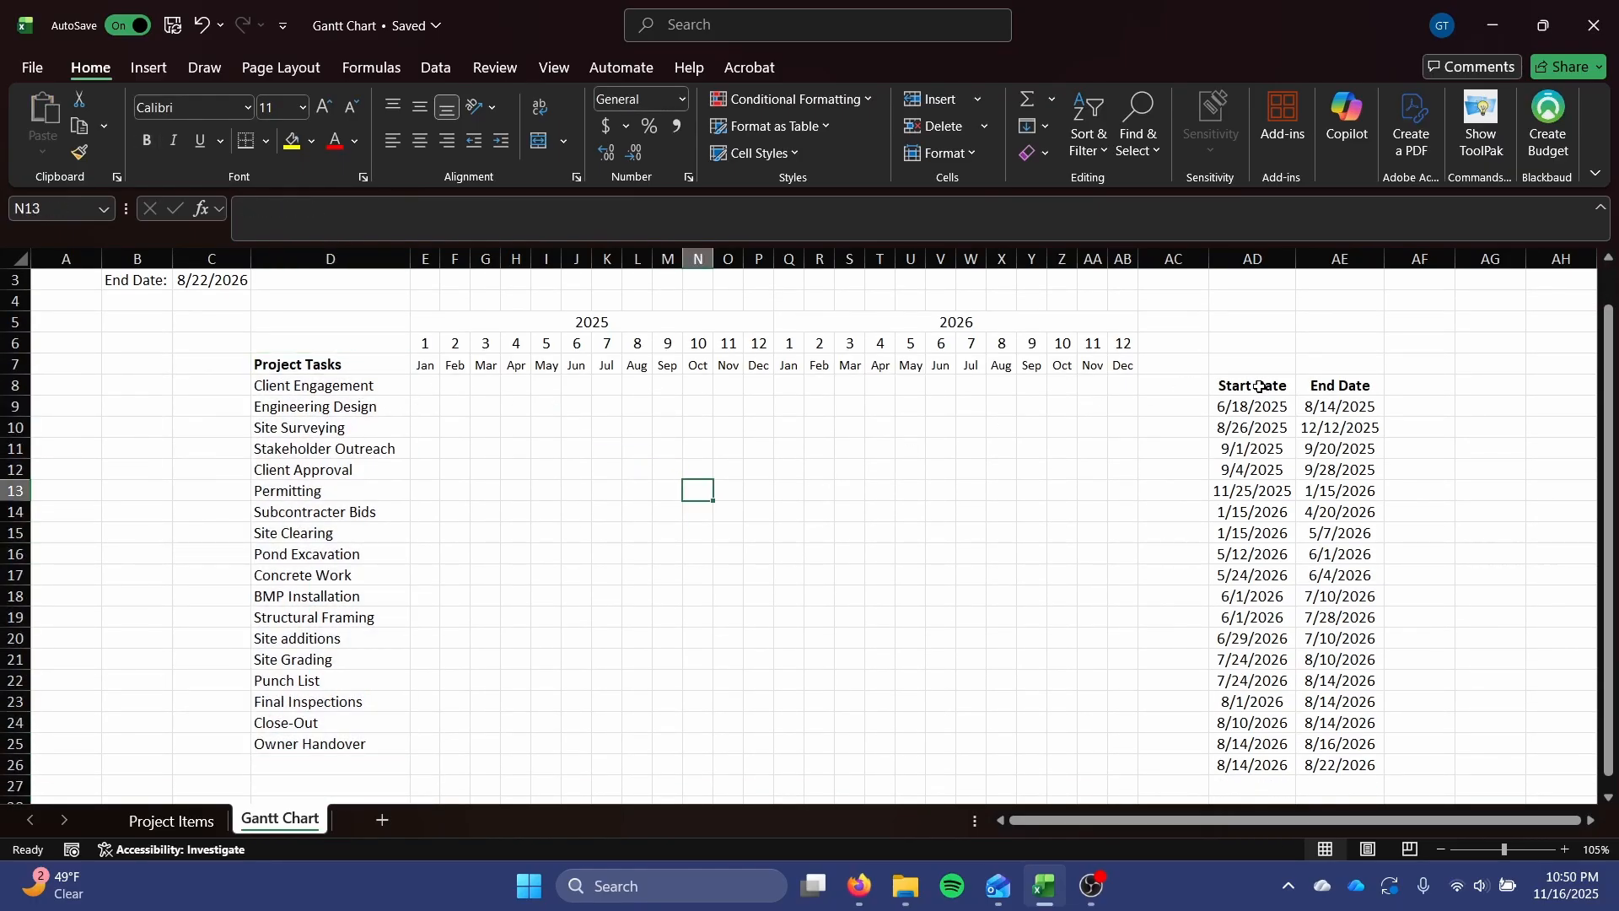
Move the Start Date and End Date columns, headings included, up one row to AD7:AE25 to line up with the tasks.
{"action": "left_click_drag", "start_coordinate": [1263, 386], "coordinate": [1297, 764]}
{"action": "left_click_drag", "start_coordinate": [1239, 375], "coordinate": [1240, 354]}
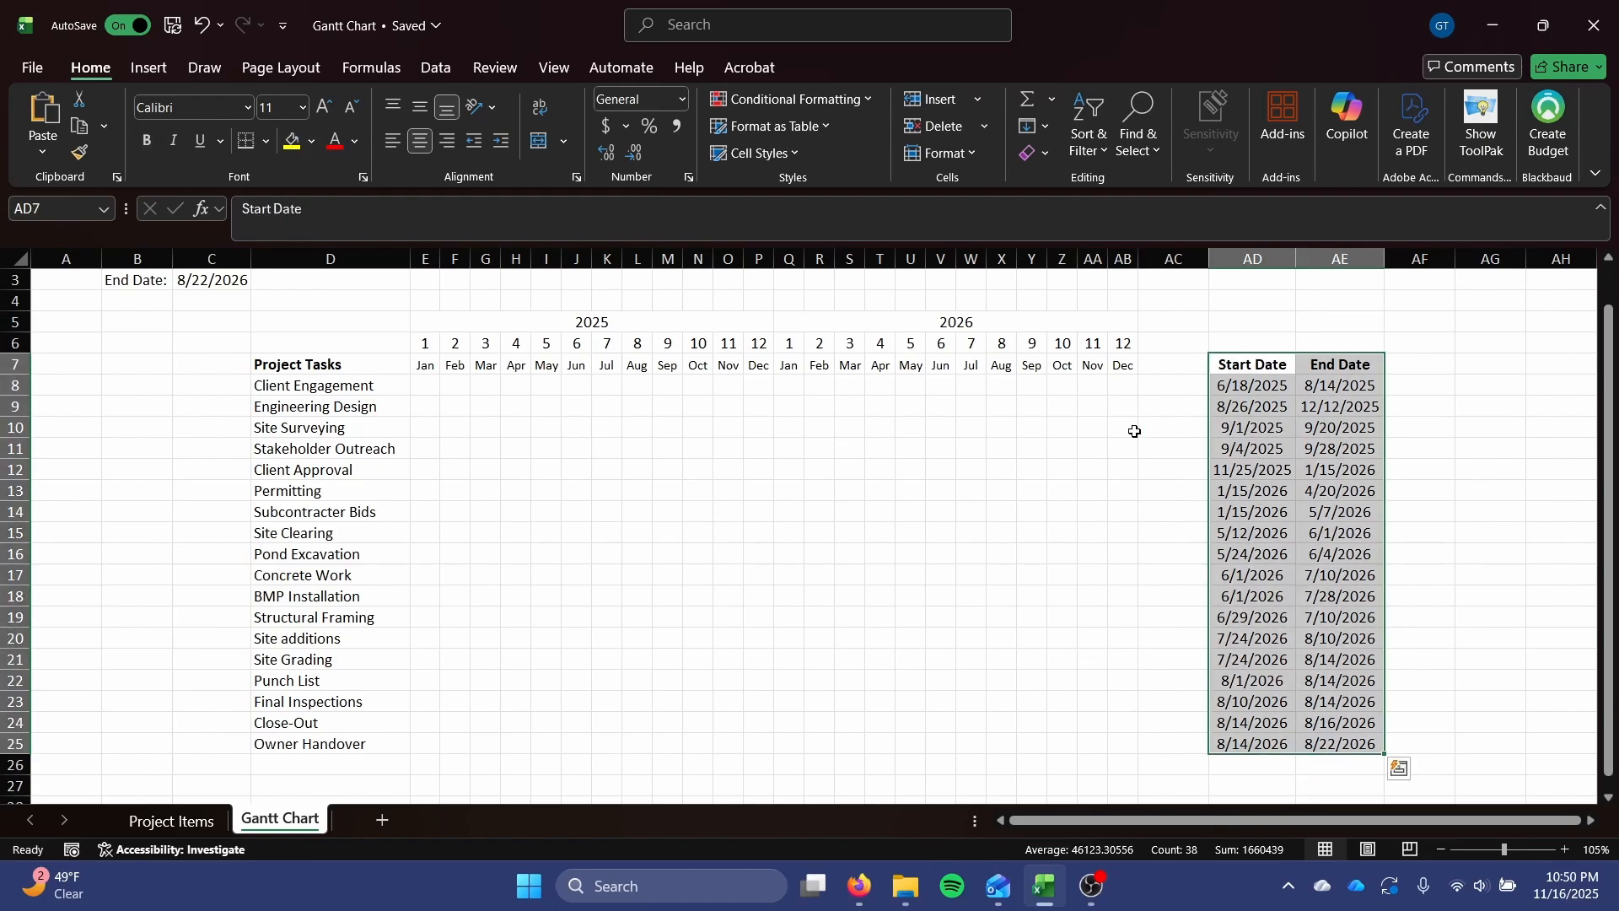
{"action": "left_click", "coordinate": [985, 476]}
{"action": "left_click", "coordinate": [425, 385]}
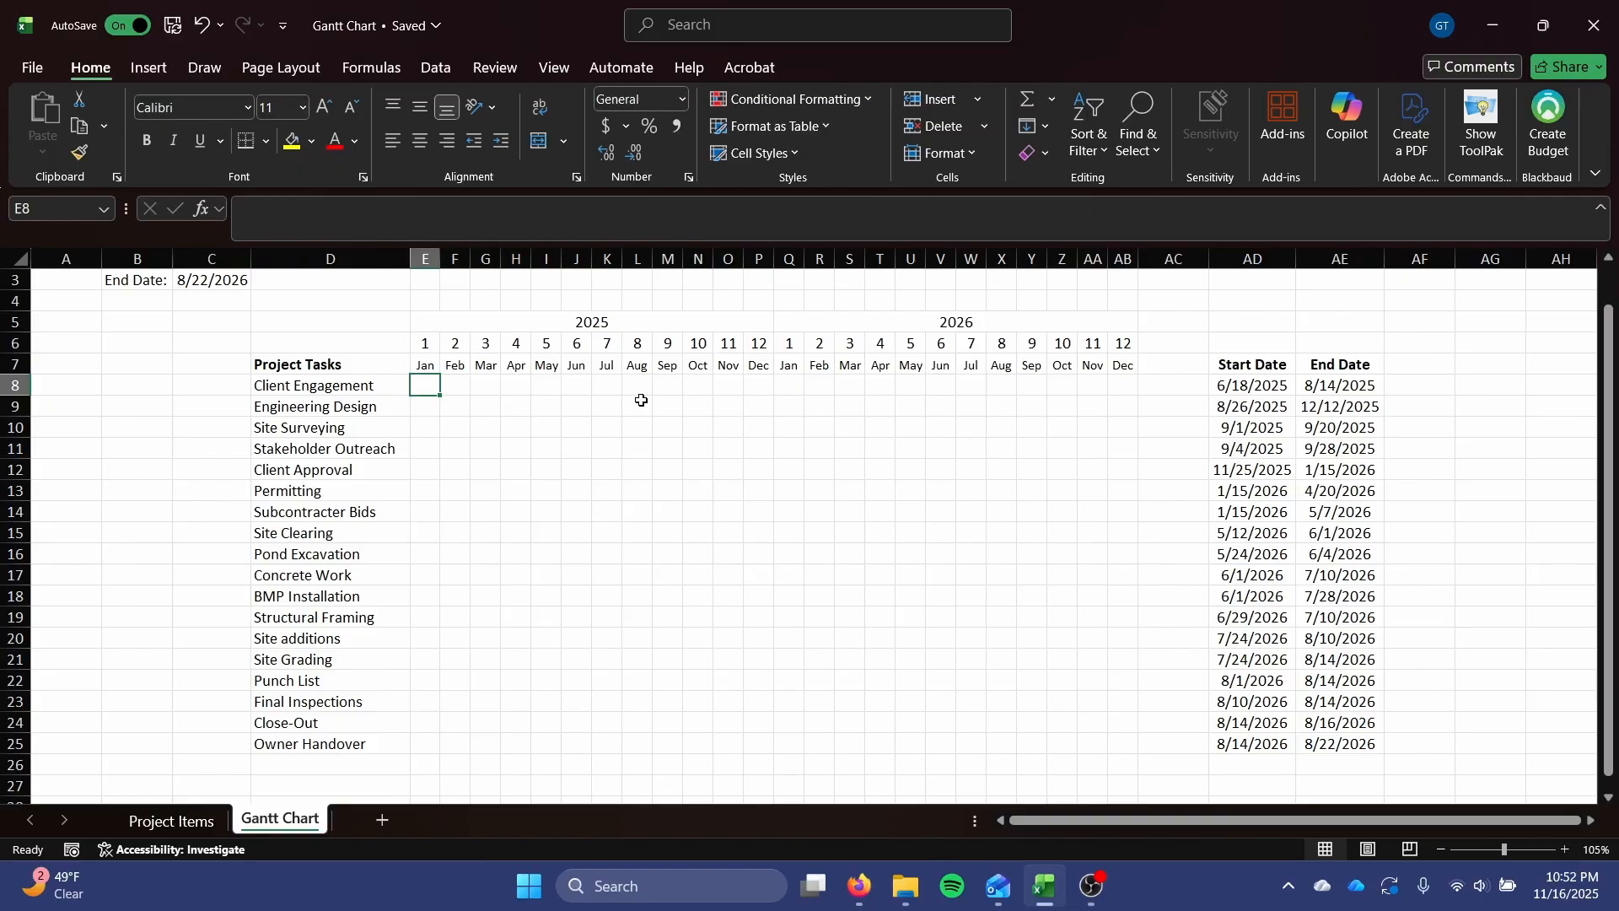
Compare Client Engagement's start and end dates with its month cells in row 8, and review the timeline grid E8:AB25.
{"action": "left_click_drag", "start_coordinate": [327, 388], "coordinate": [1361, 387]}
{"action": "left_click", "coordinate": [1362, 387]}
{"action": "left_click", "coordinate": [1234, 391]}
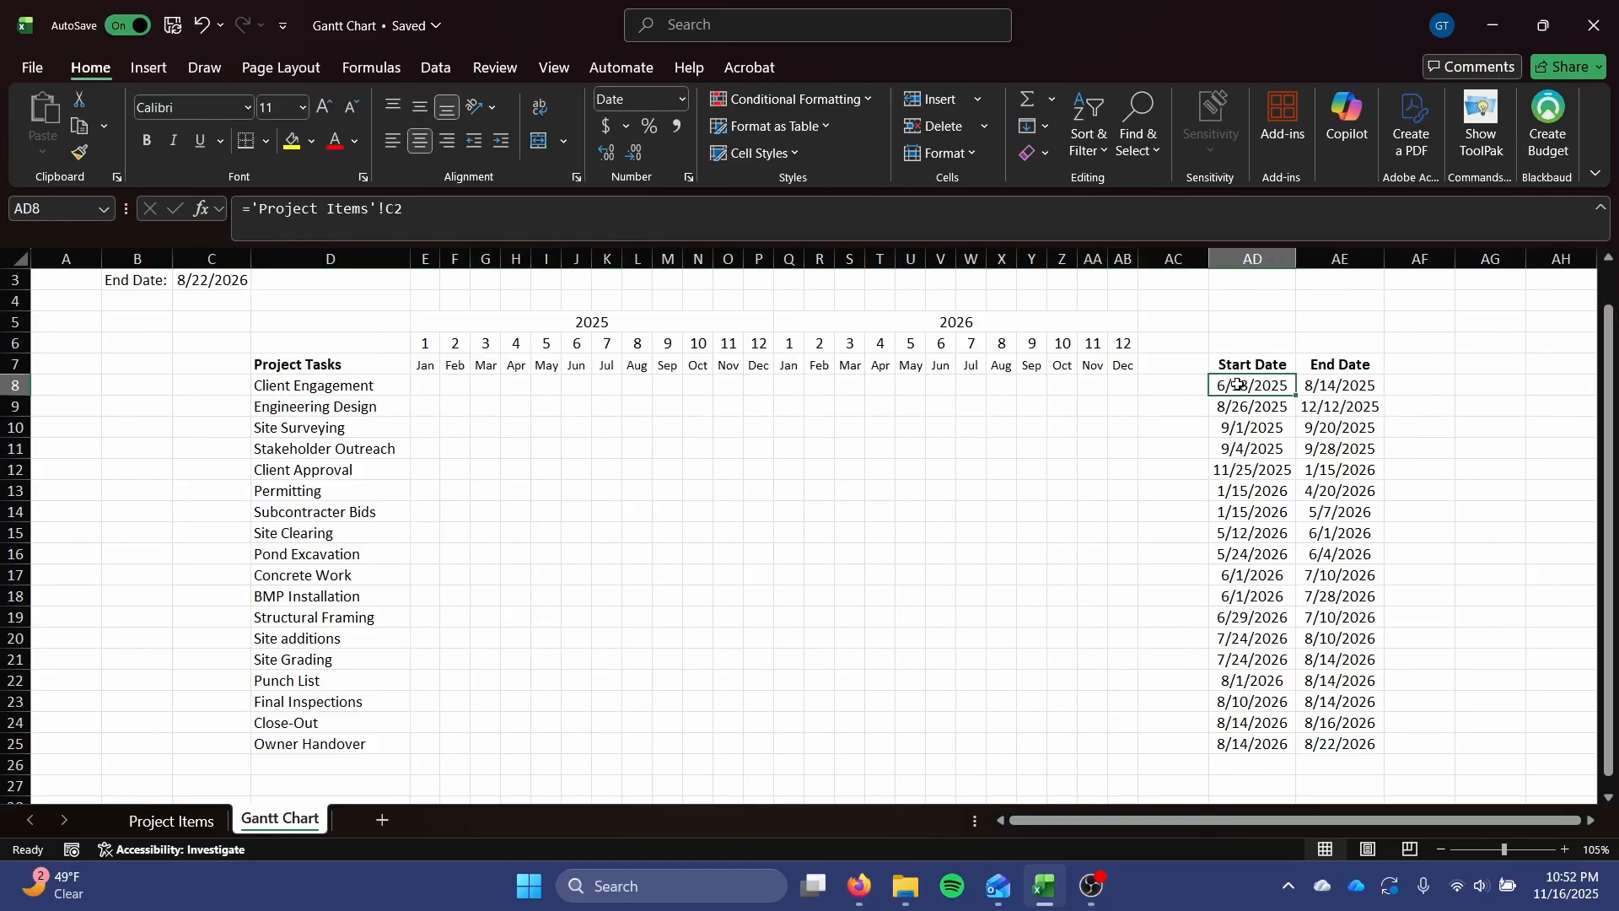
{"action": "left_click", "coordinate": [576, 383]}
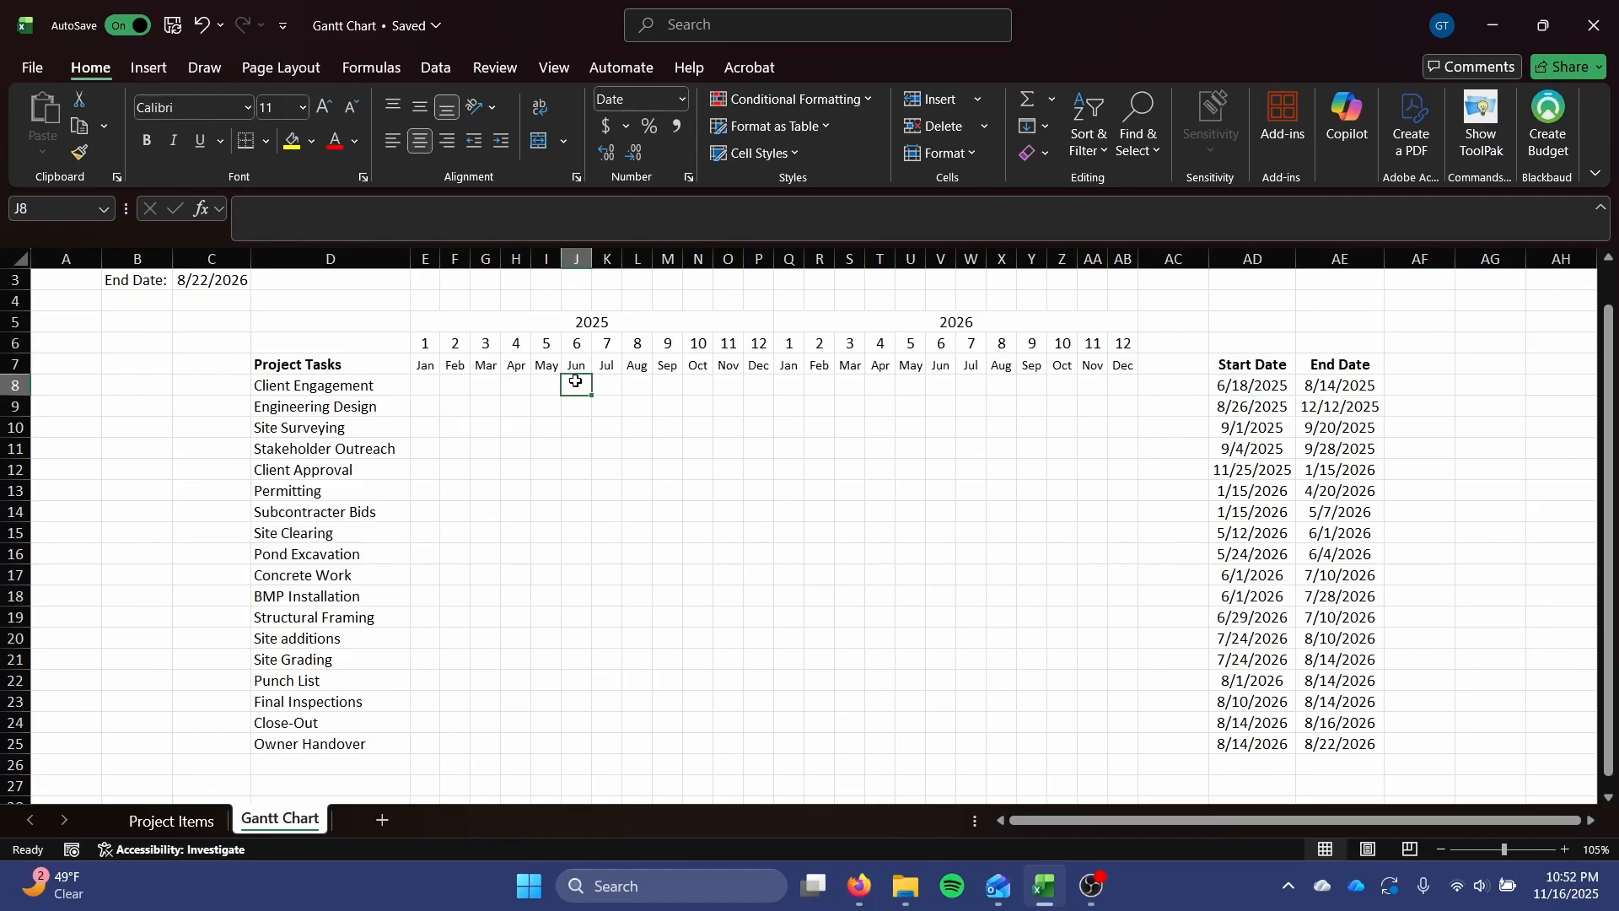
{"action": "left_click_drag", "start_coordinate": [572, 383], "coordinate": [578, 393]}
{"action": "left_click", "coordinate": [607, 384]}
{"action": "left_click_drag", "start_coordinate": [1327, 386], "coordinate": [1257, 389]}
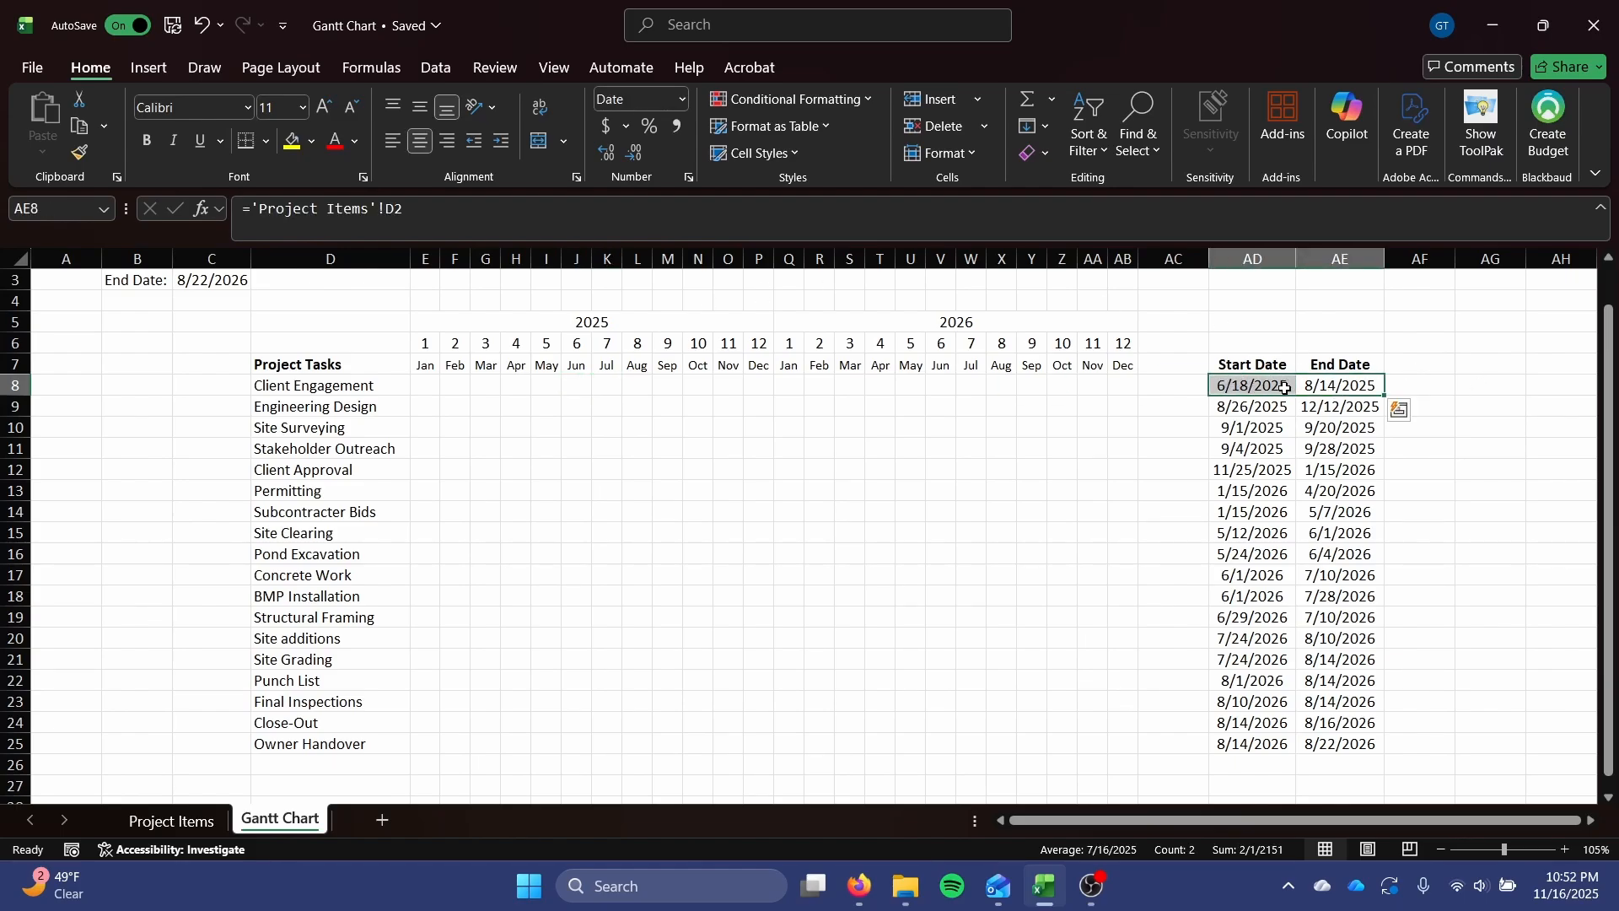
{"action": "left_click", "coordinate": [599, 385]}
{"action": "left_click", "coordinate": [656, 386]}
{"action": "left_click", "coordinate": [640, 385]}
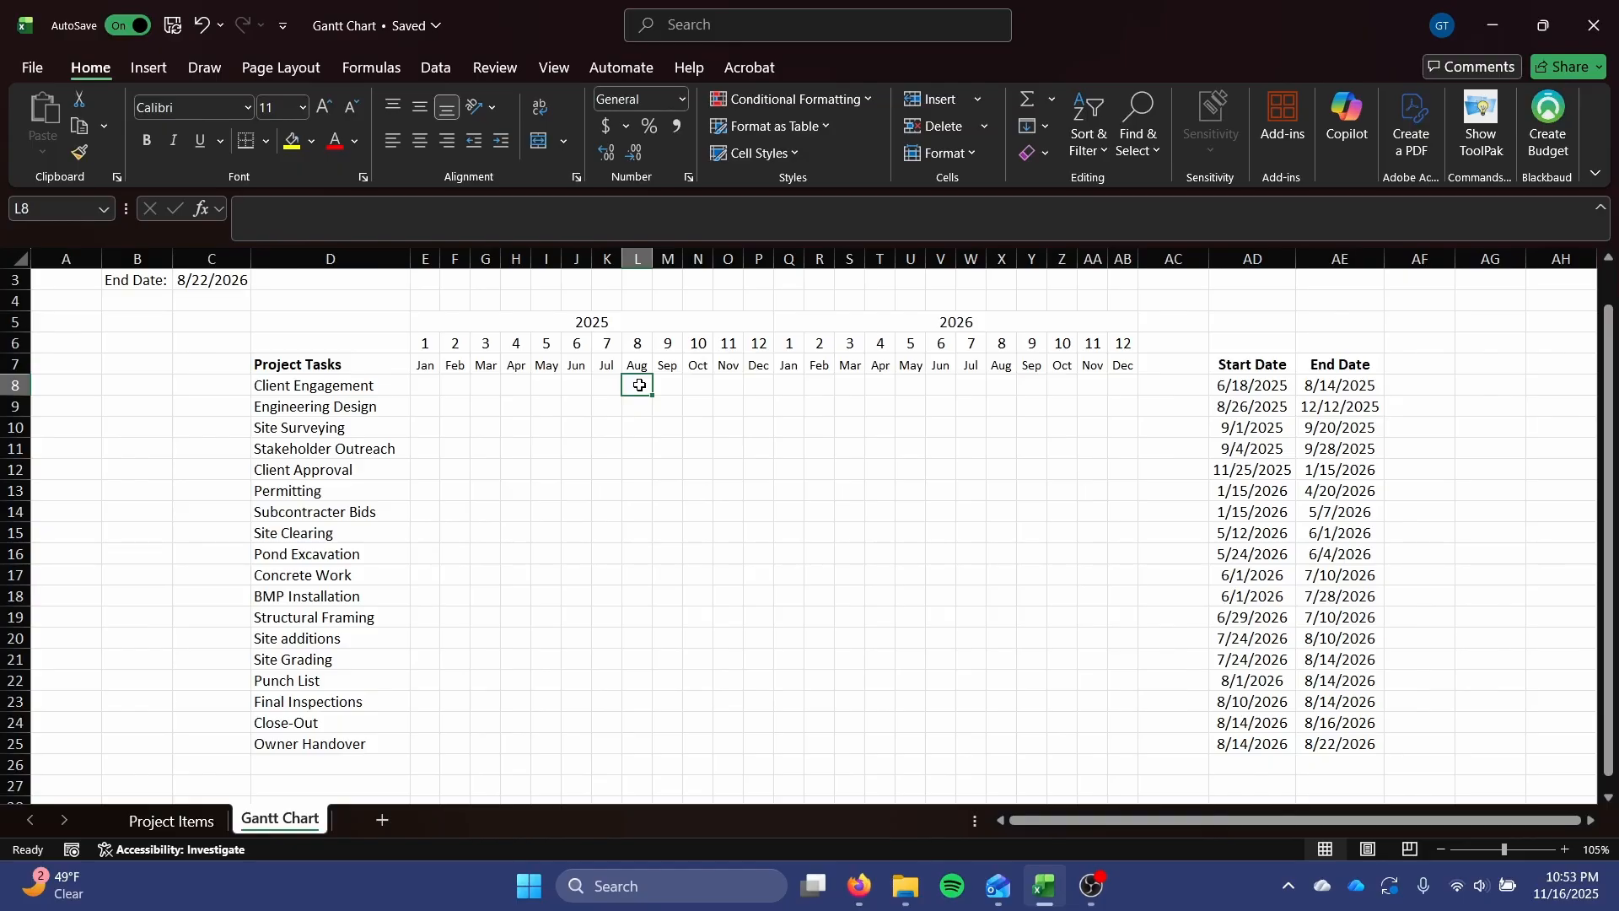
{"action": "left_click", "coordinate": [663, 388]}
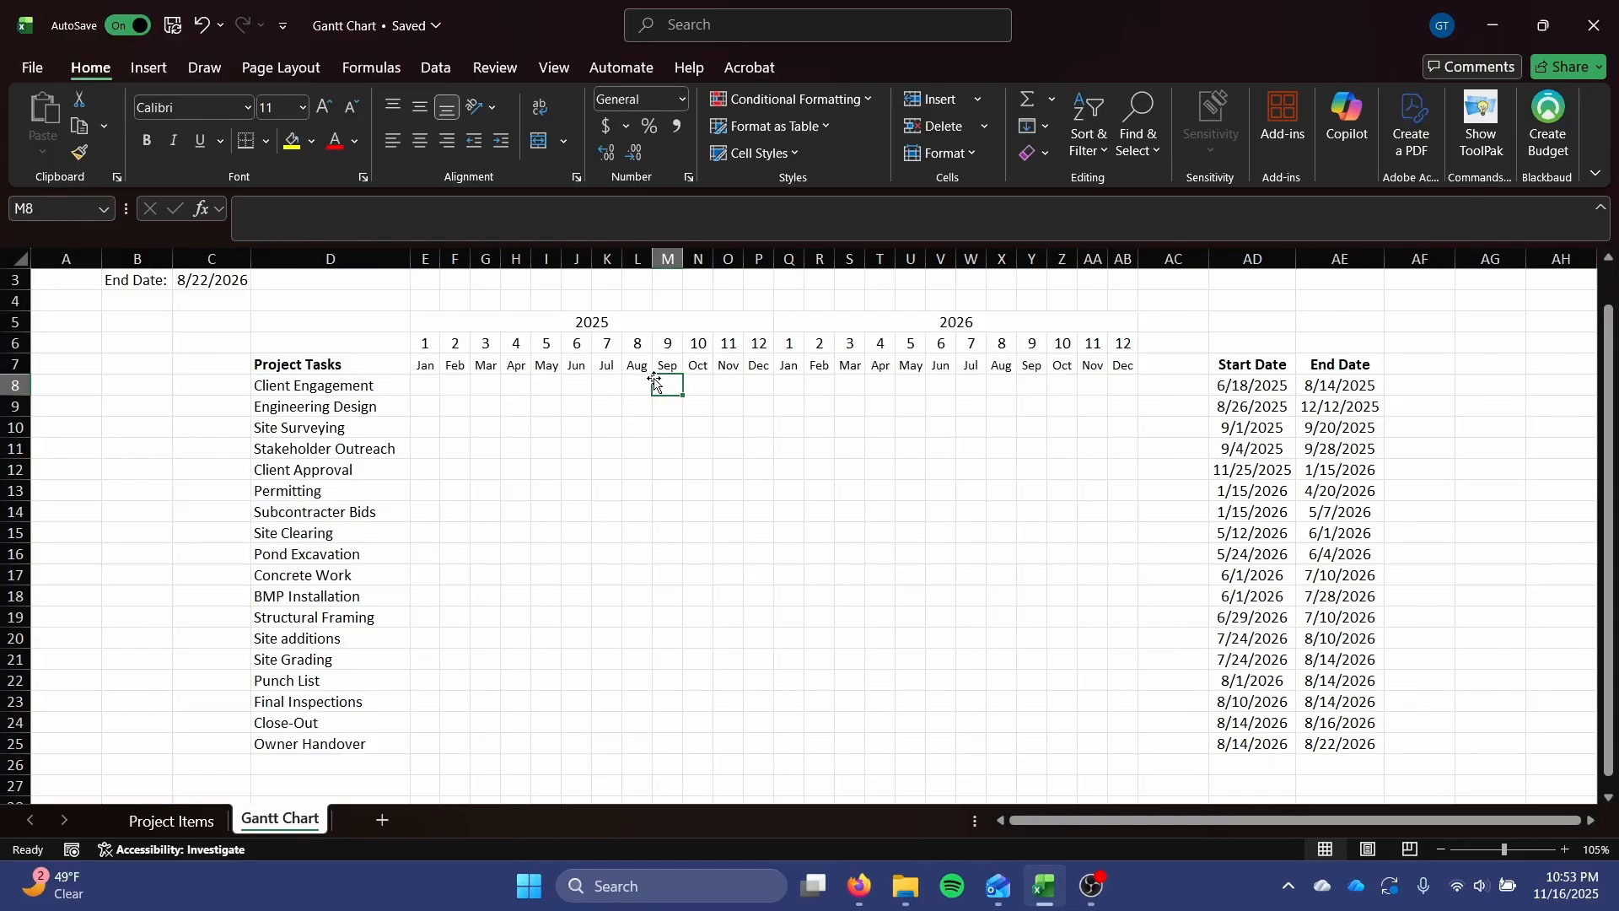
{"action": "left_click_drag", "start_coordinate": [698, 384], "coordinate": [1115, 385]}
{"action": "left_click", "coordinate": [1113, 406]}
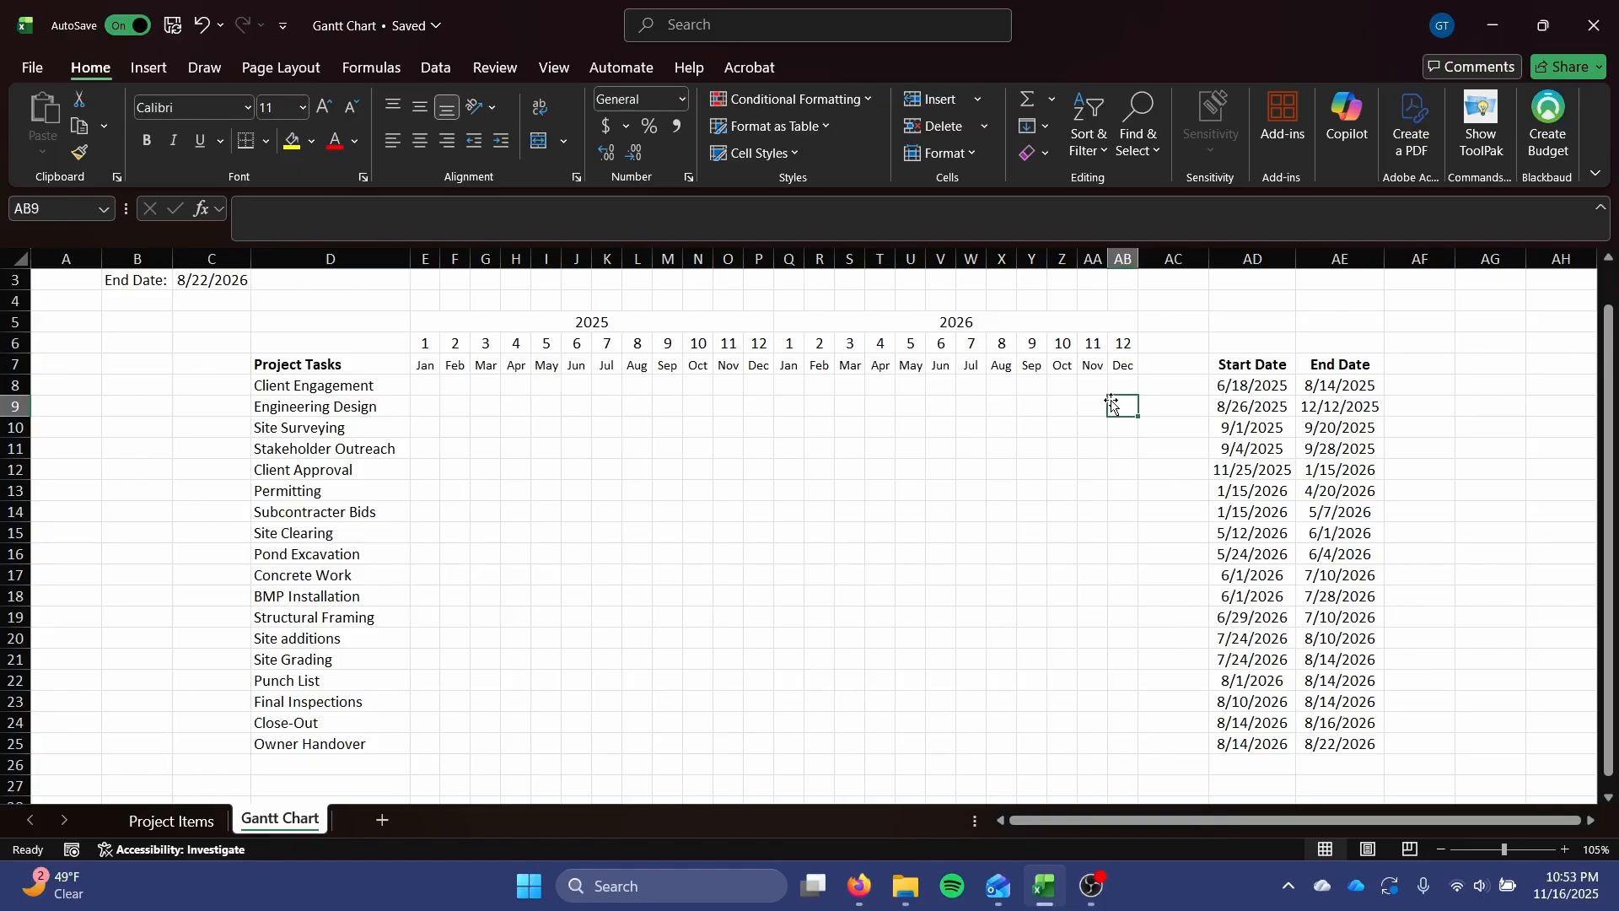
{"action": "left_click_drag", "start_coordinate": [417, 385], "coordinate": [1117, 744]}
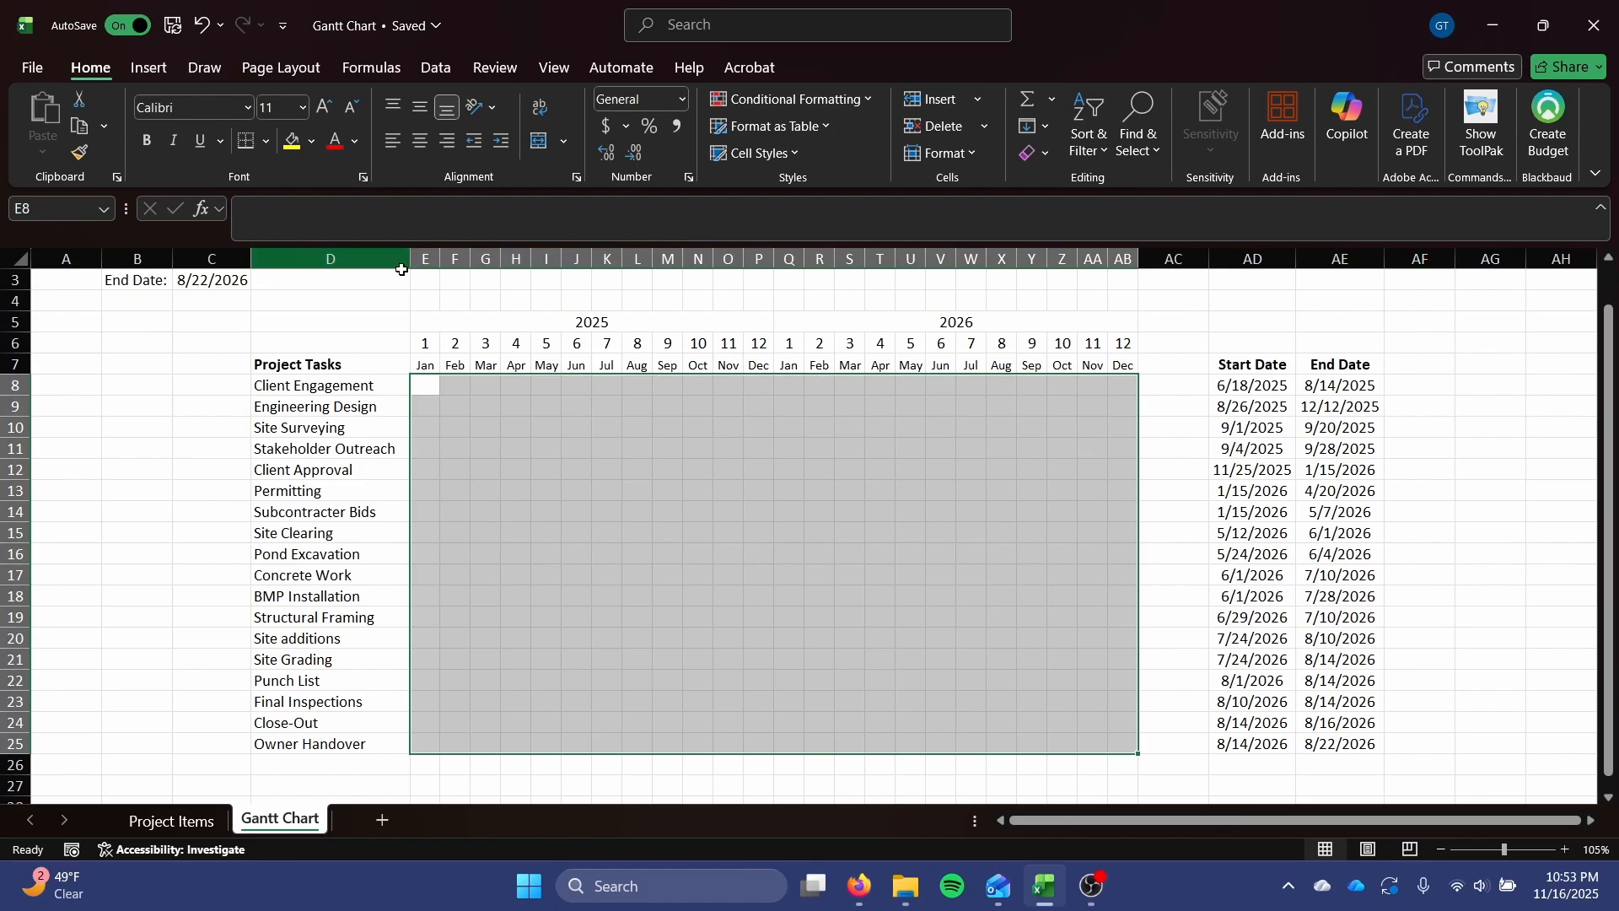
{"action": "left_click", "coordinate": [424, 381]}
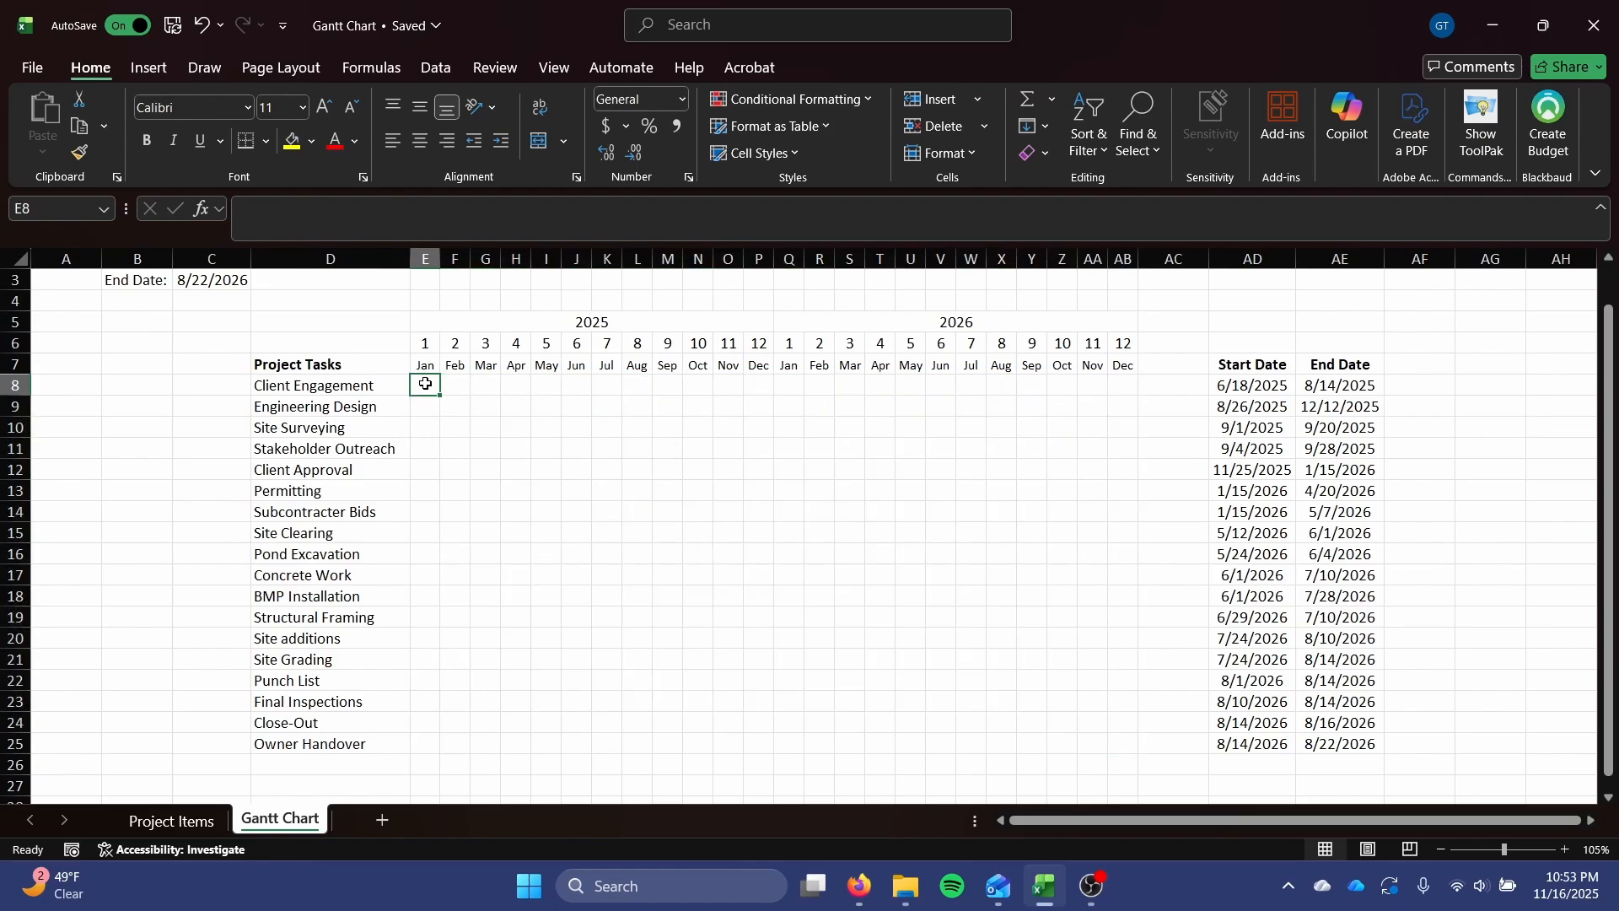
{"action": "left_click", "coordinate": [1364, 227]}
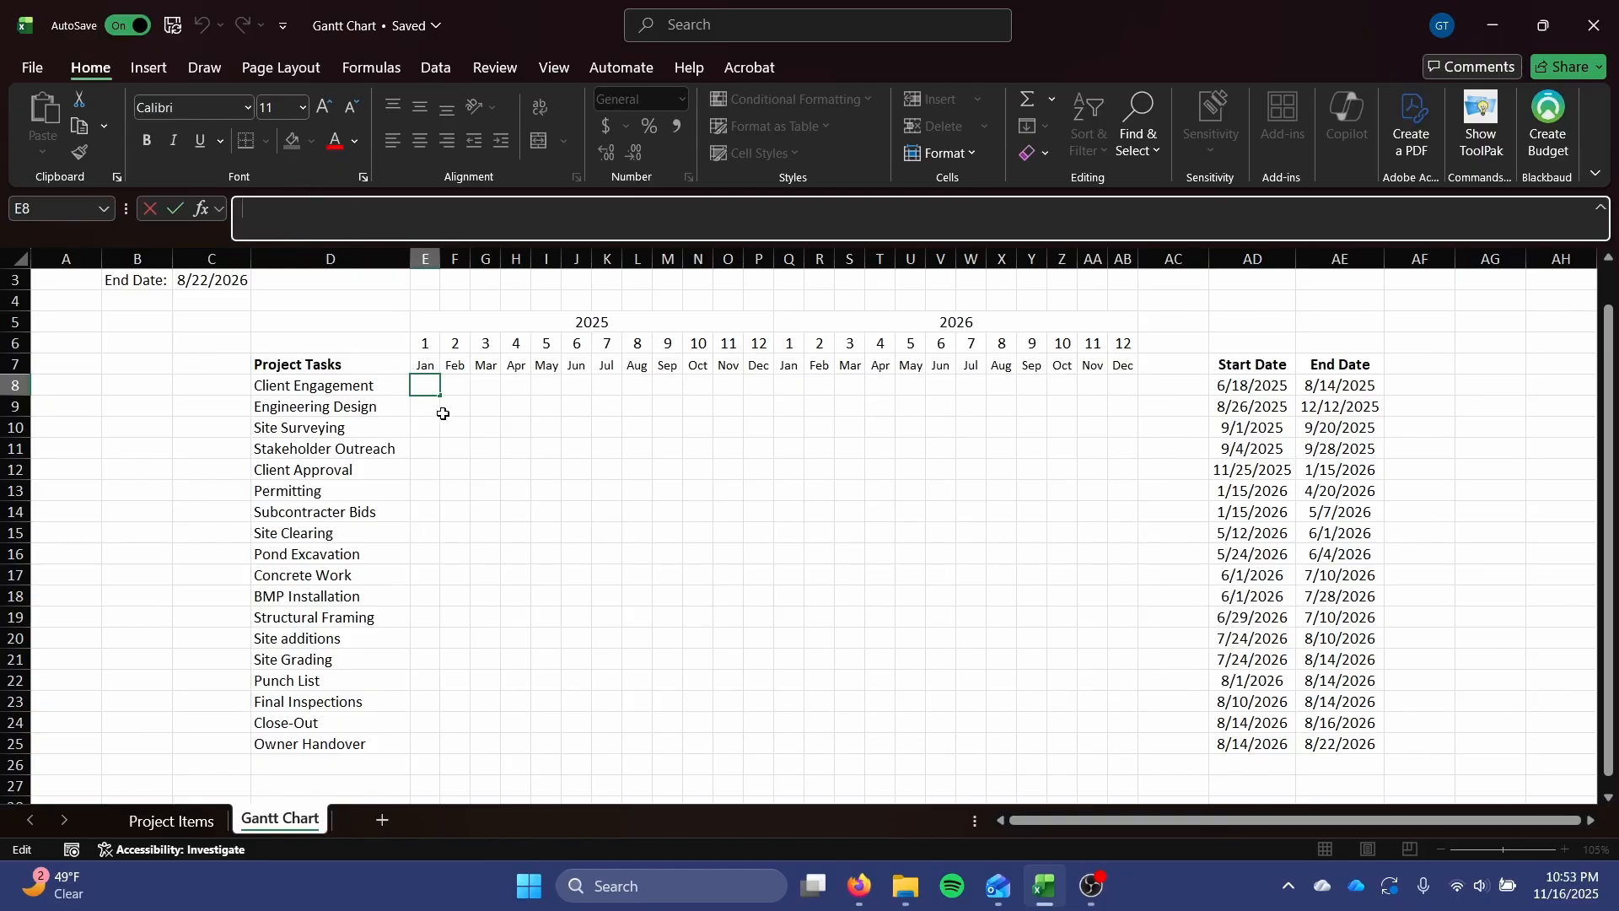
{"action": "left_click", "coordinate": [428, 328]}
{"action": "left_click", "coordinate": [427, 338]}
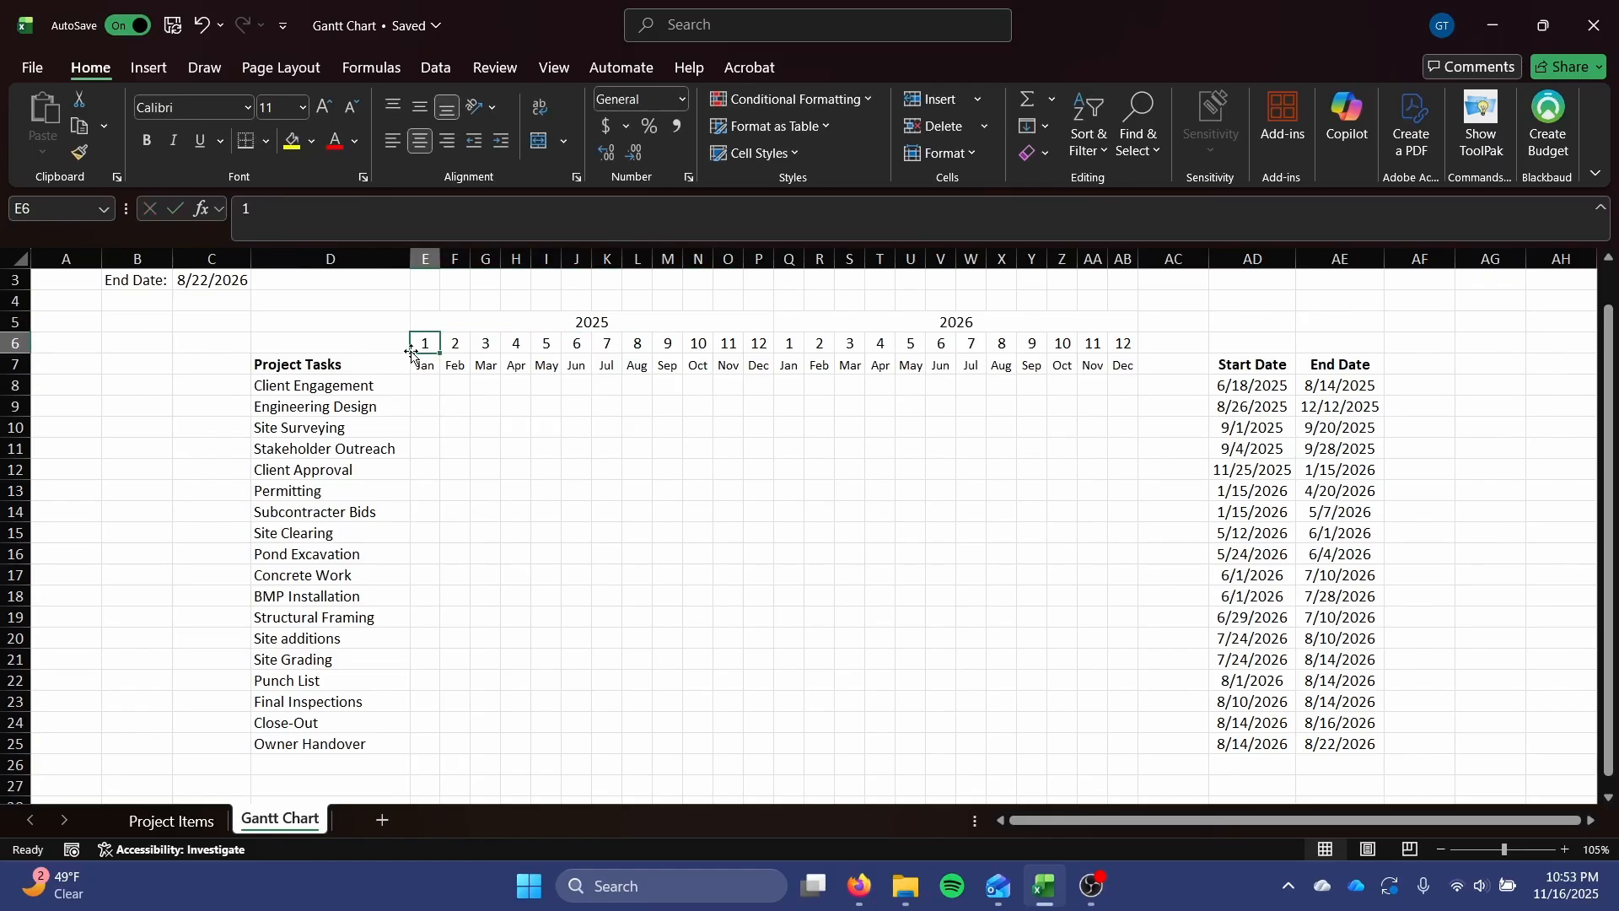
{"action": "scroll", "coordinate": [419, 345], "scroll_direction": "up", "scroll_amount": 1}
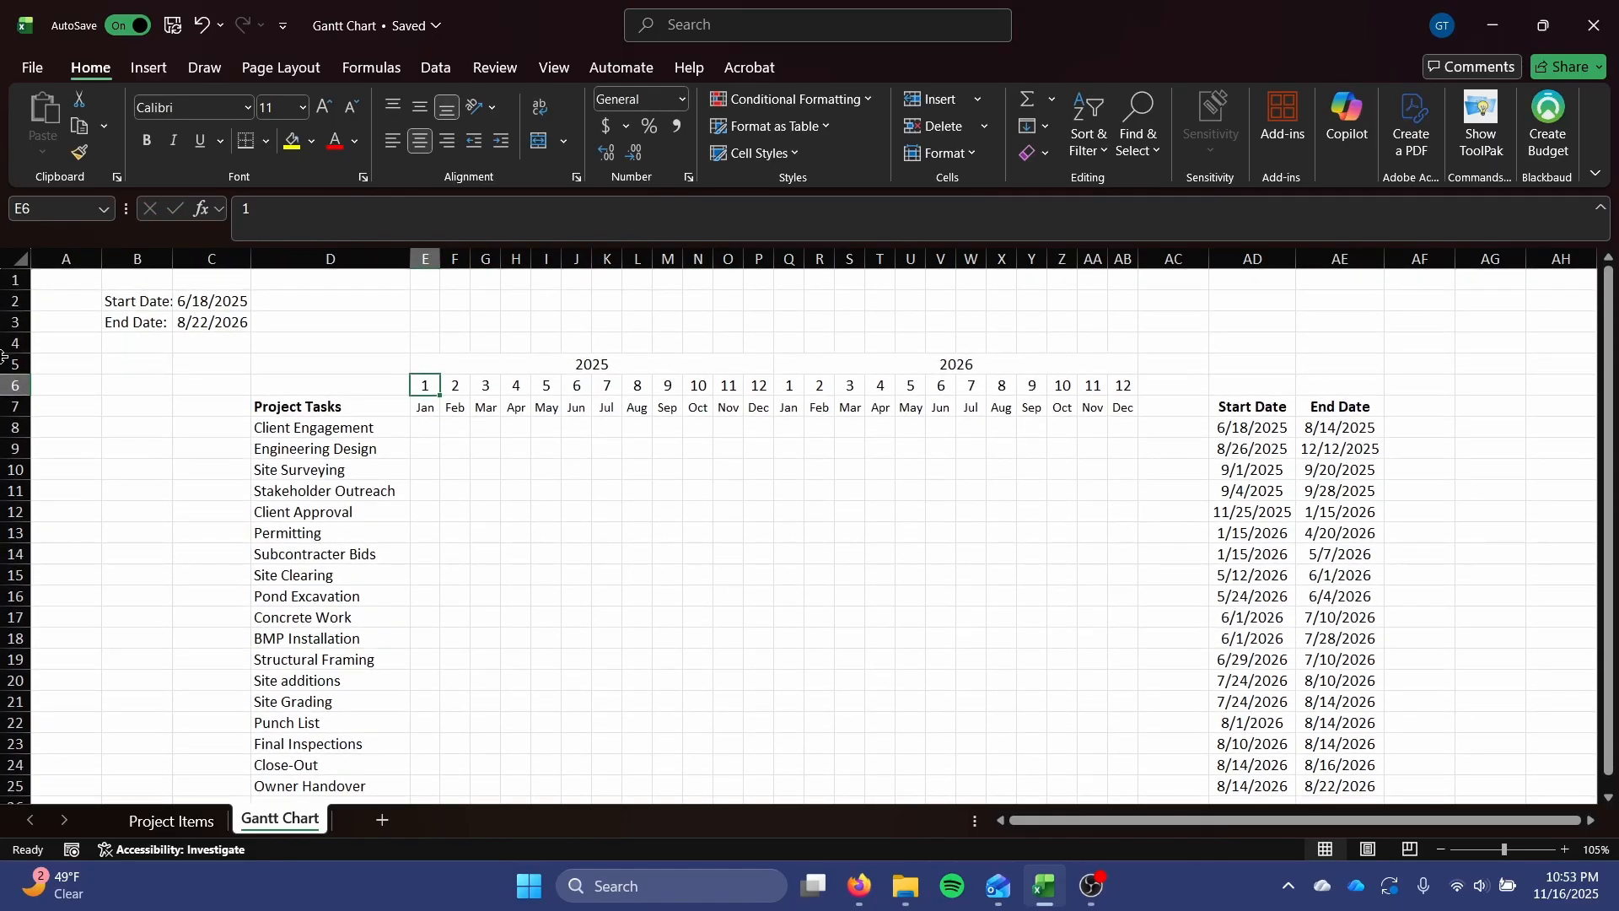
{"action": "left_click", "coordinate": [323, 352]}
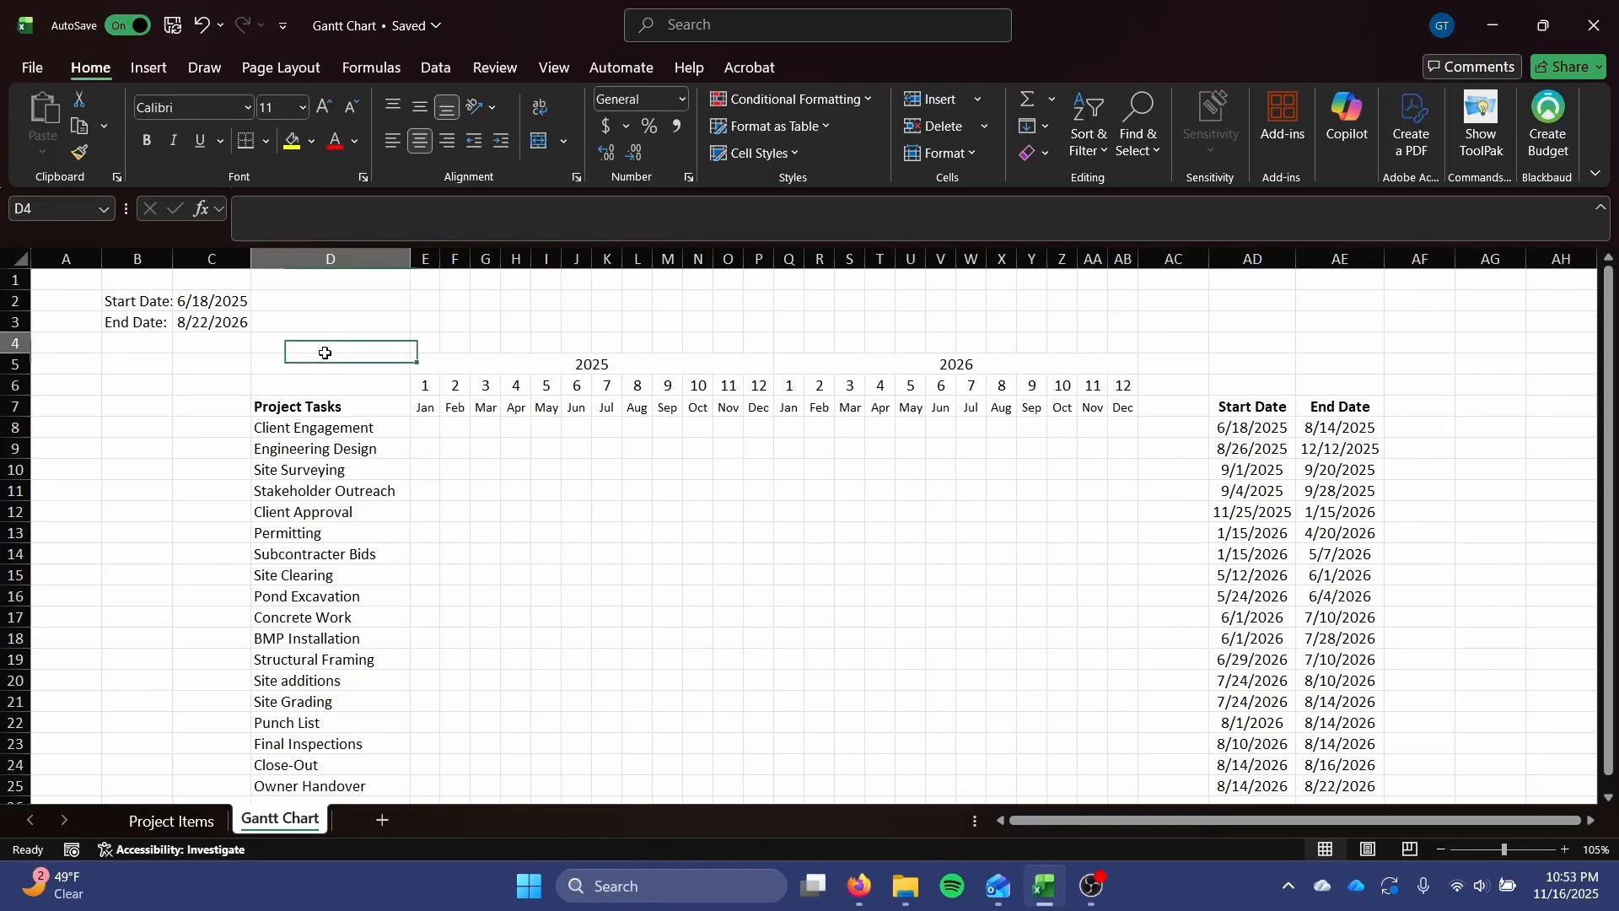
{"action": "left_click", "coordinate": [322, 369]}
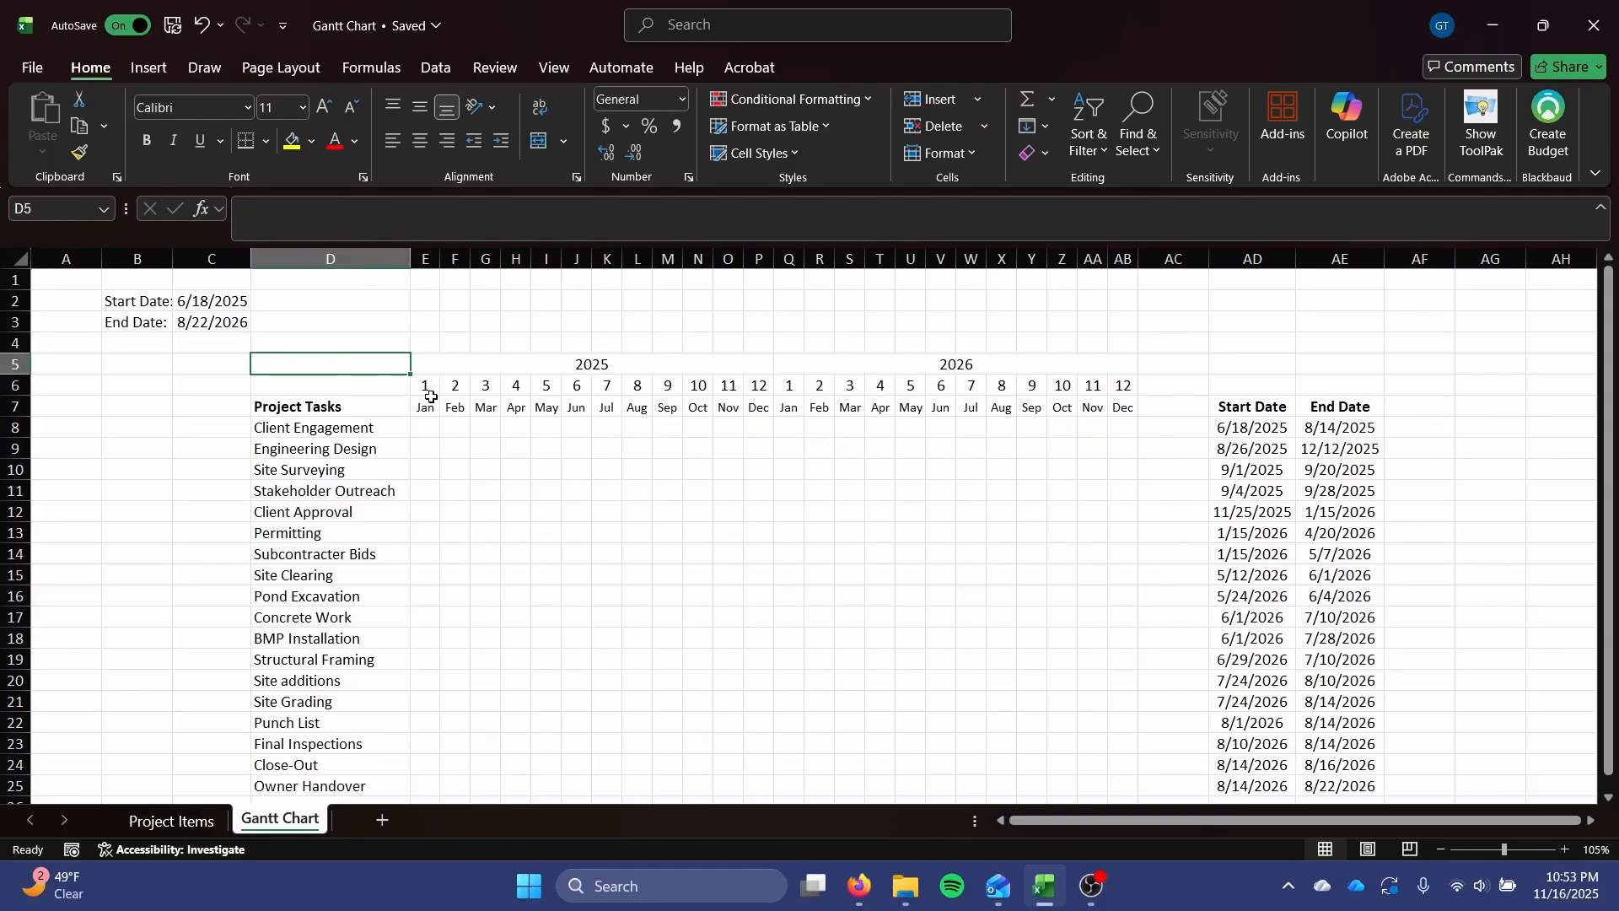
Begin an IFS formula in E8, Client Engagement's January 2025 cell, and enlarge the formula bar to fit several lines.
{"action": "left_click", "coordinate": [431, 426]}
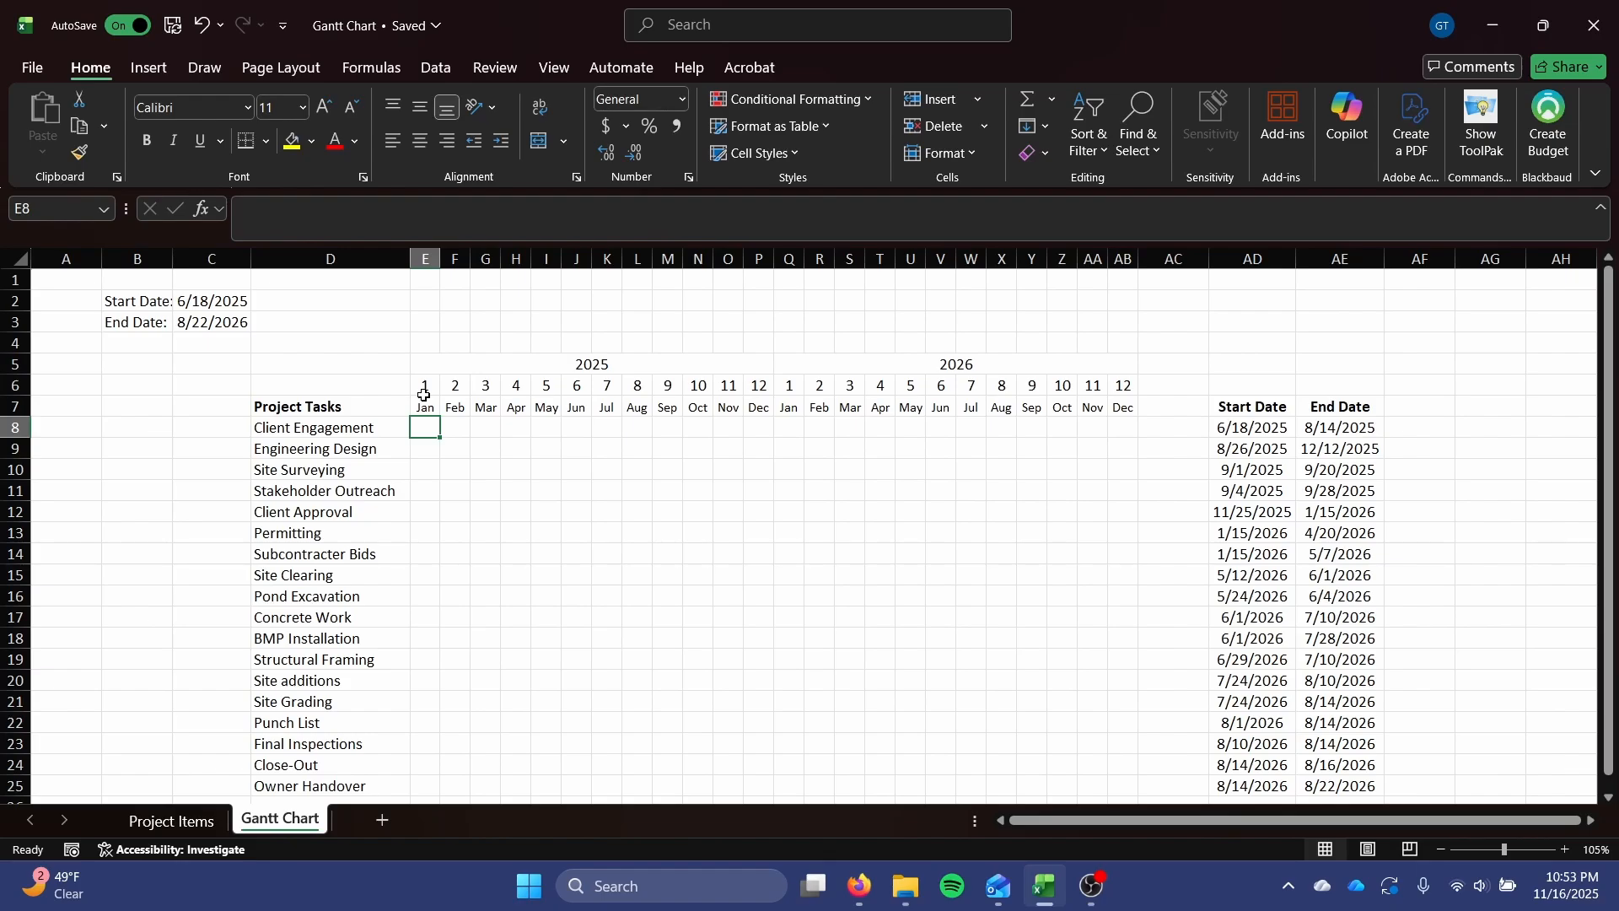
{"action": "scroll", "coordinate": [423, 395], "scroll_direction": "down", "scroll_amount": 2}
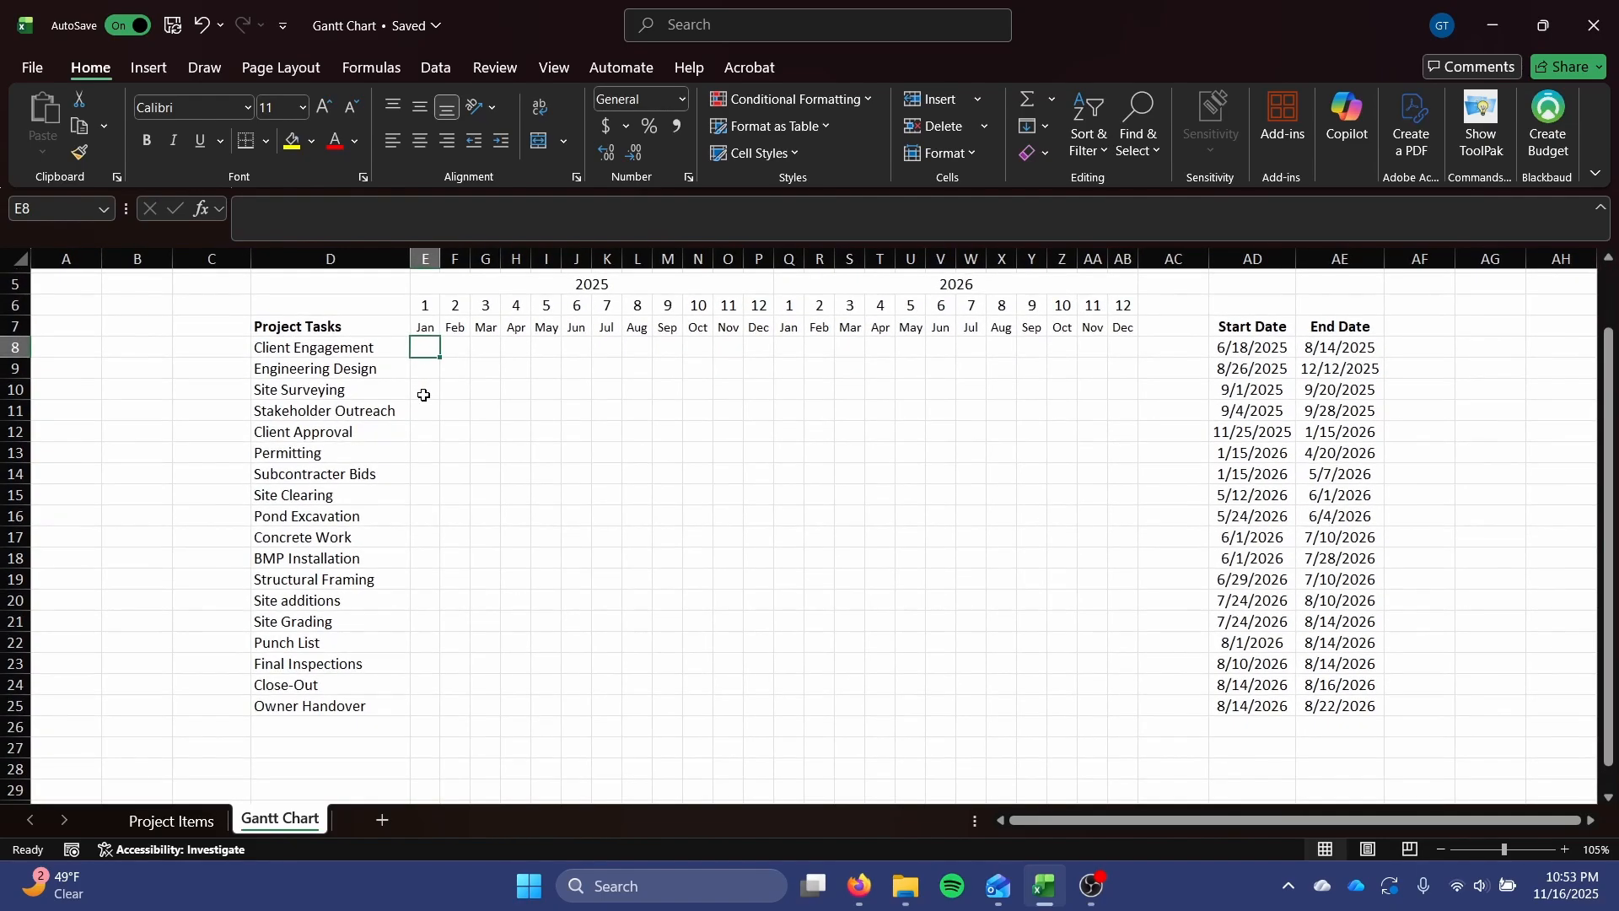
{"action": "type", "text": "="}
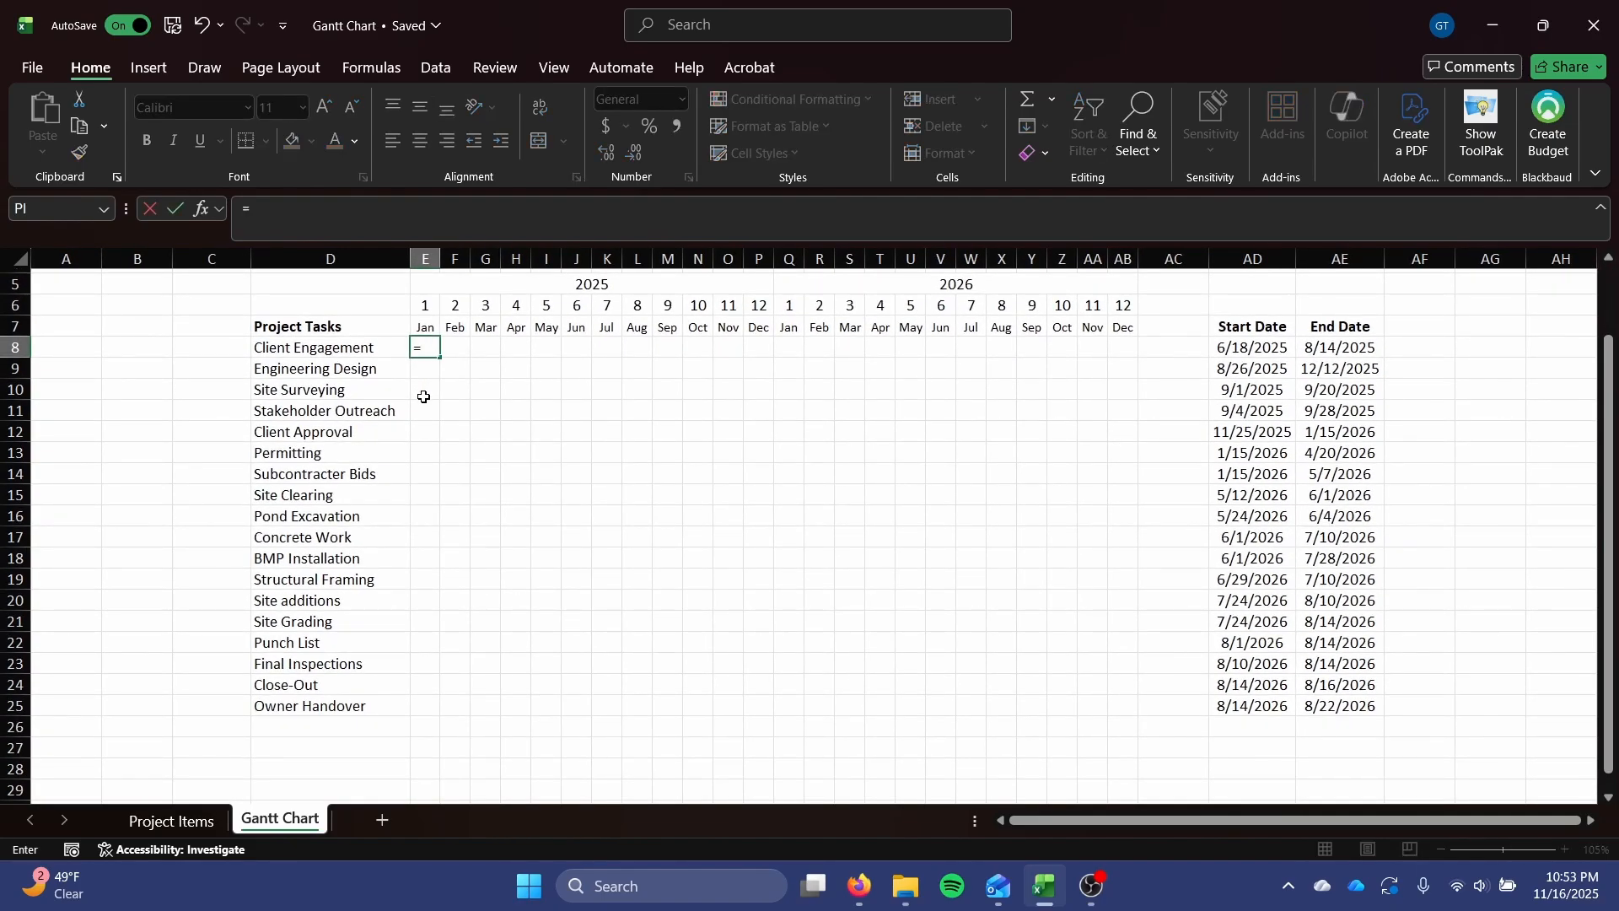
{"action": "left_click", "coordinate": [307, 209]}
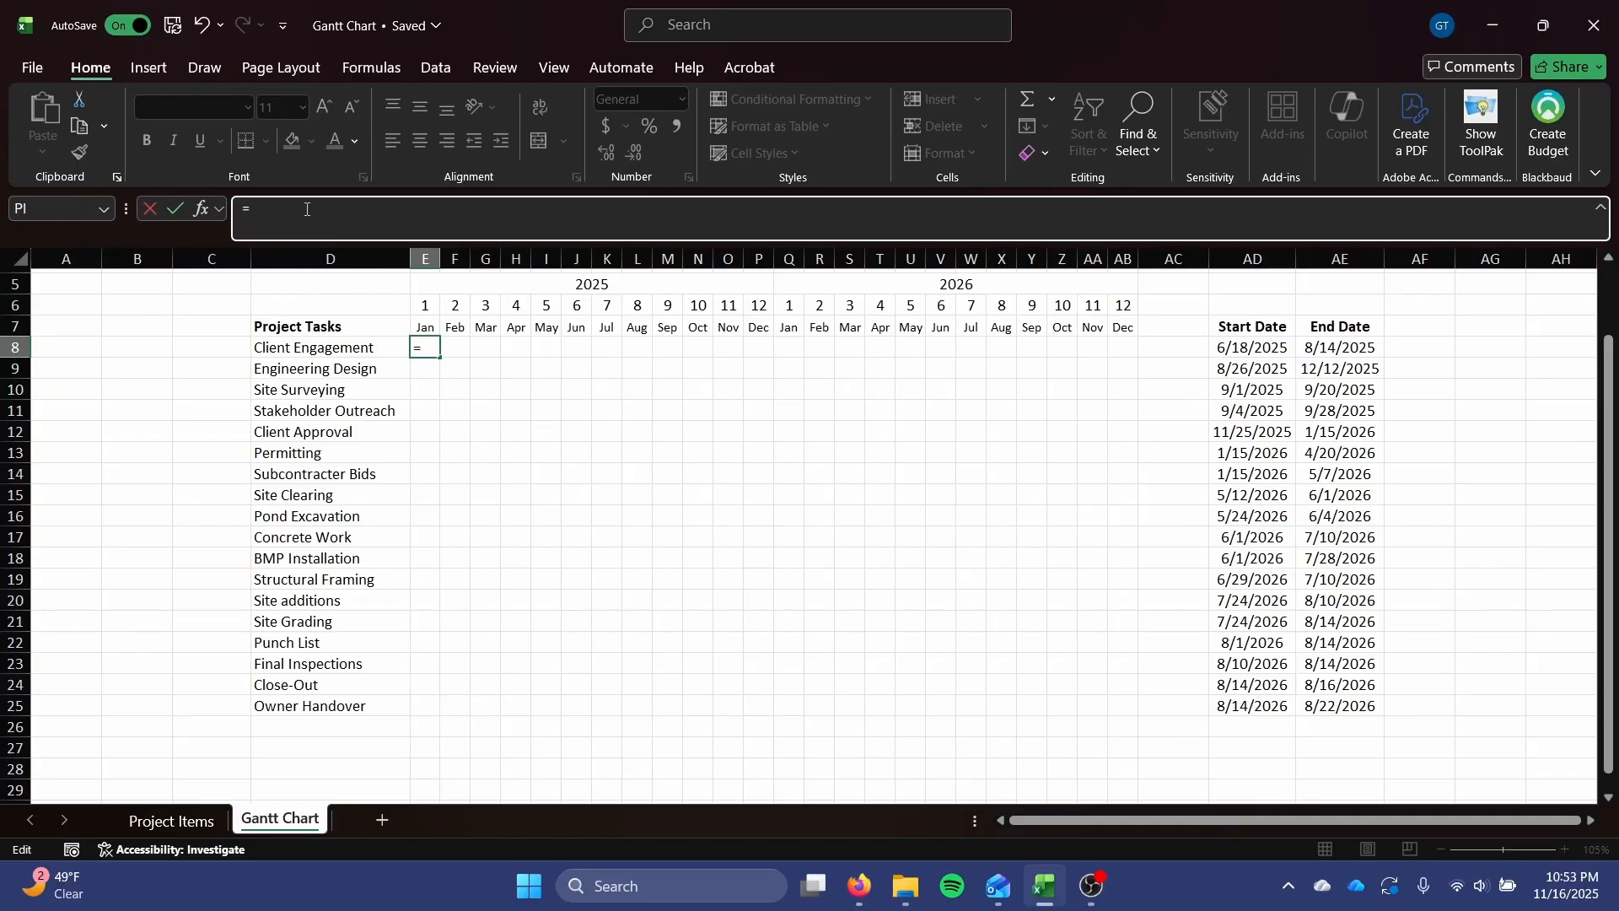
{"action": "type", "text": "IFS"}
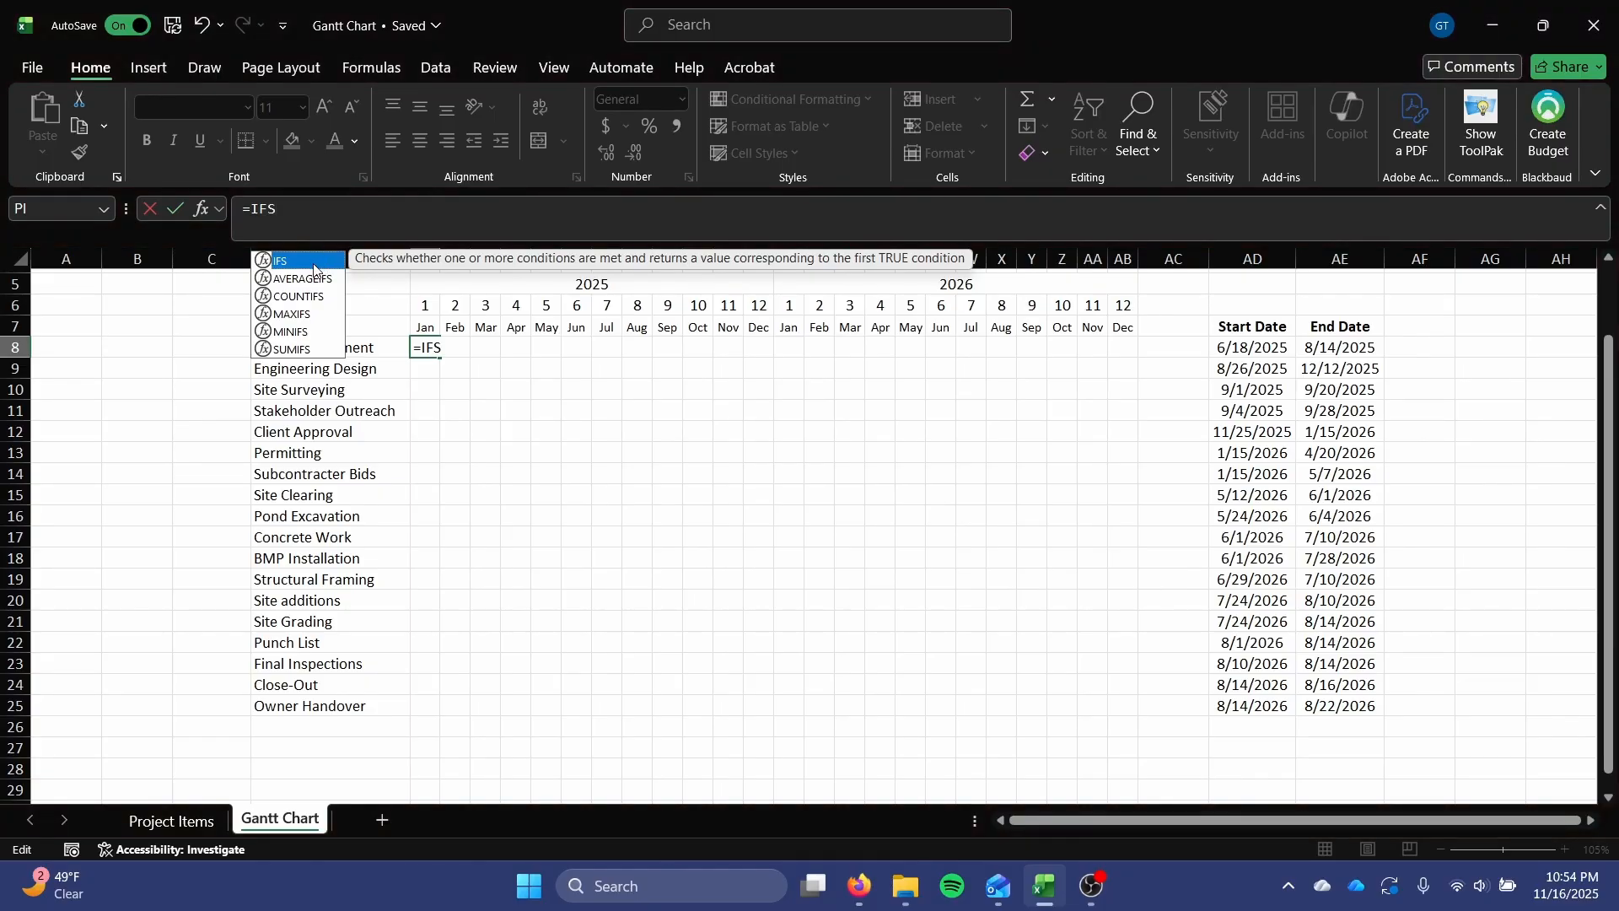
{"action": "key", "text": "Escape"}
{"action": "type", "text": "("}
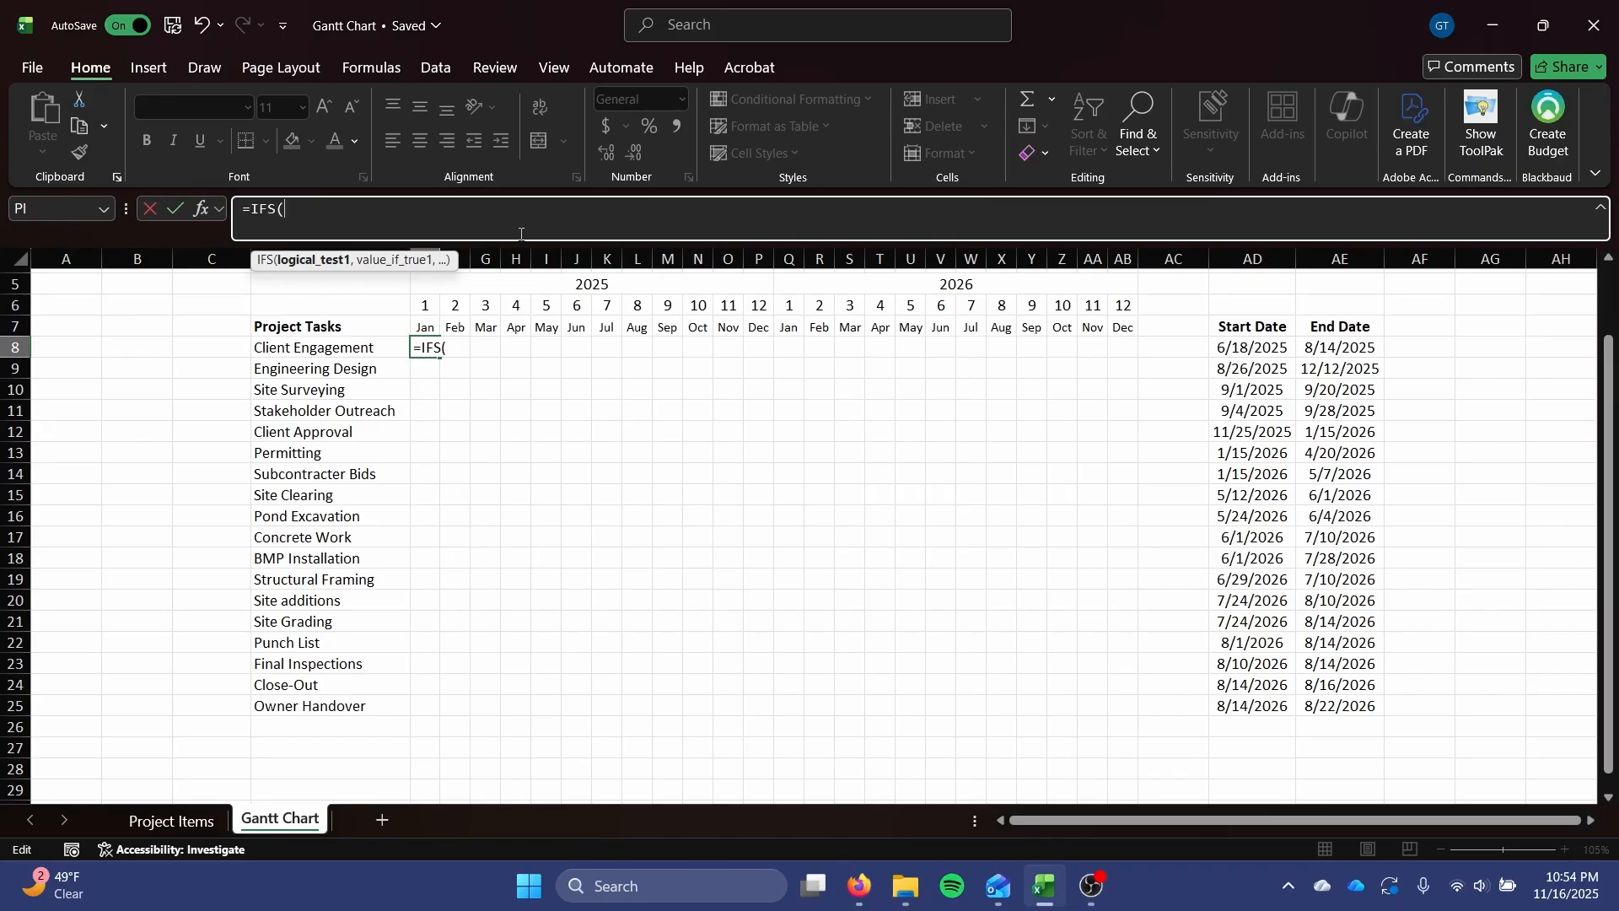
{"action": "left_click_drag", "start_coordinate": [532, 255], "coordinate": [533, 320]}
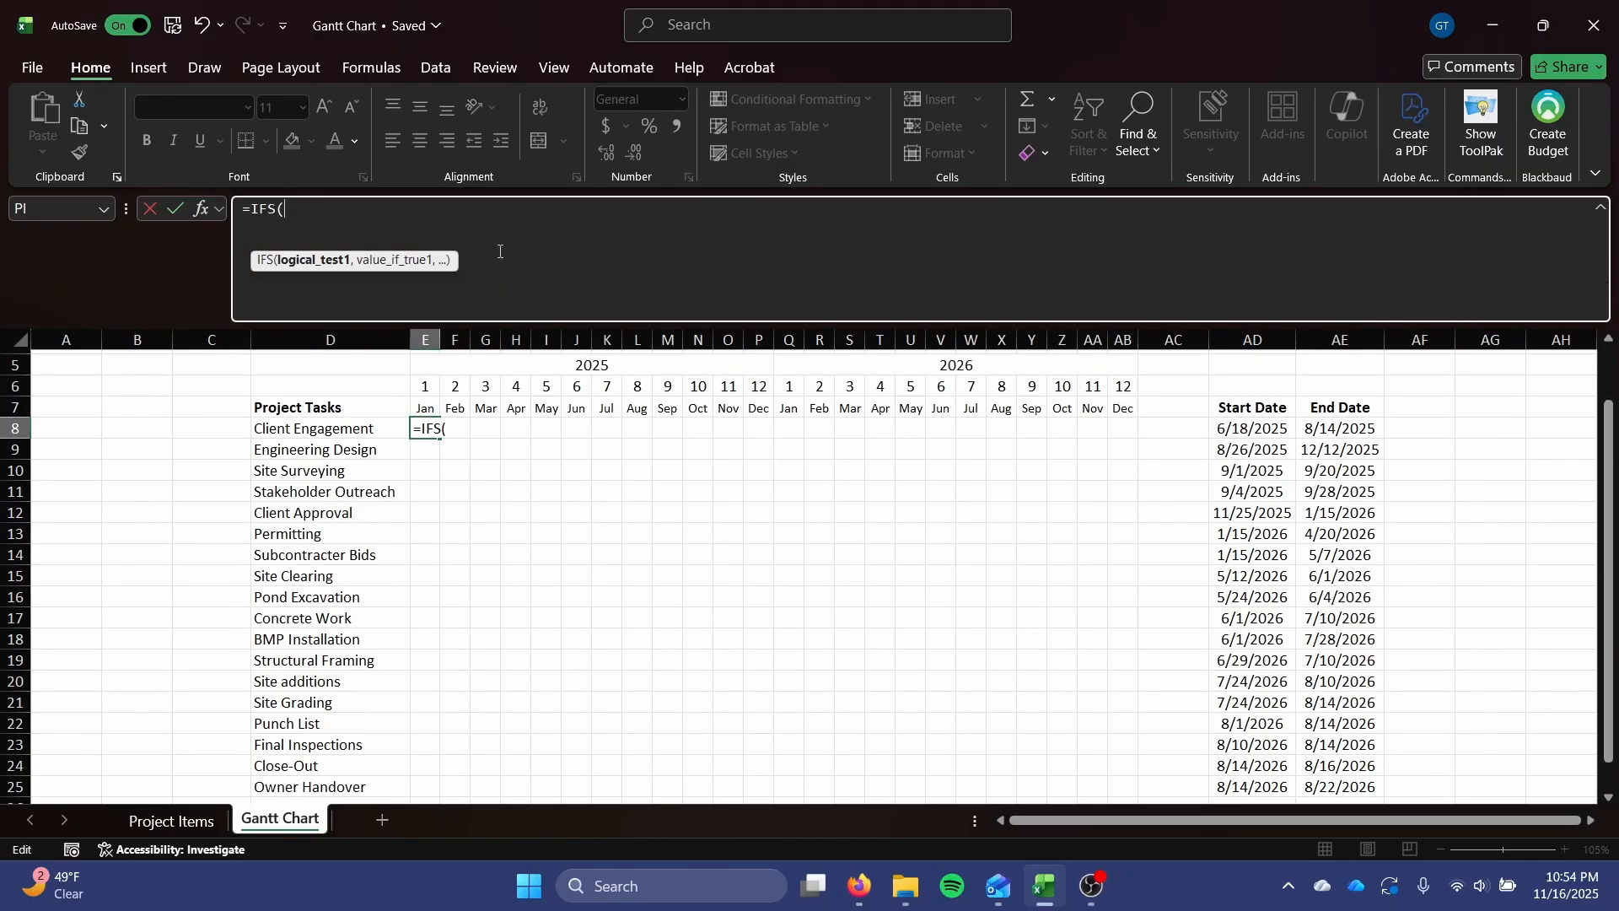
{"action": "key", "text": "Return"}
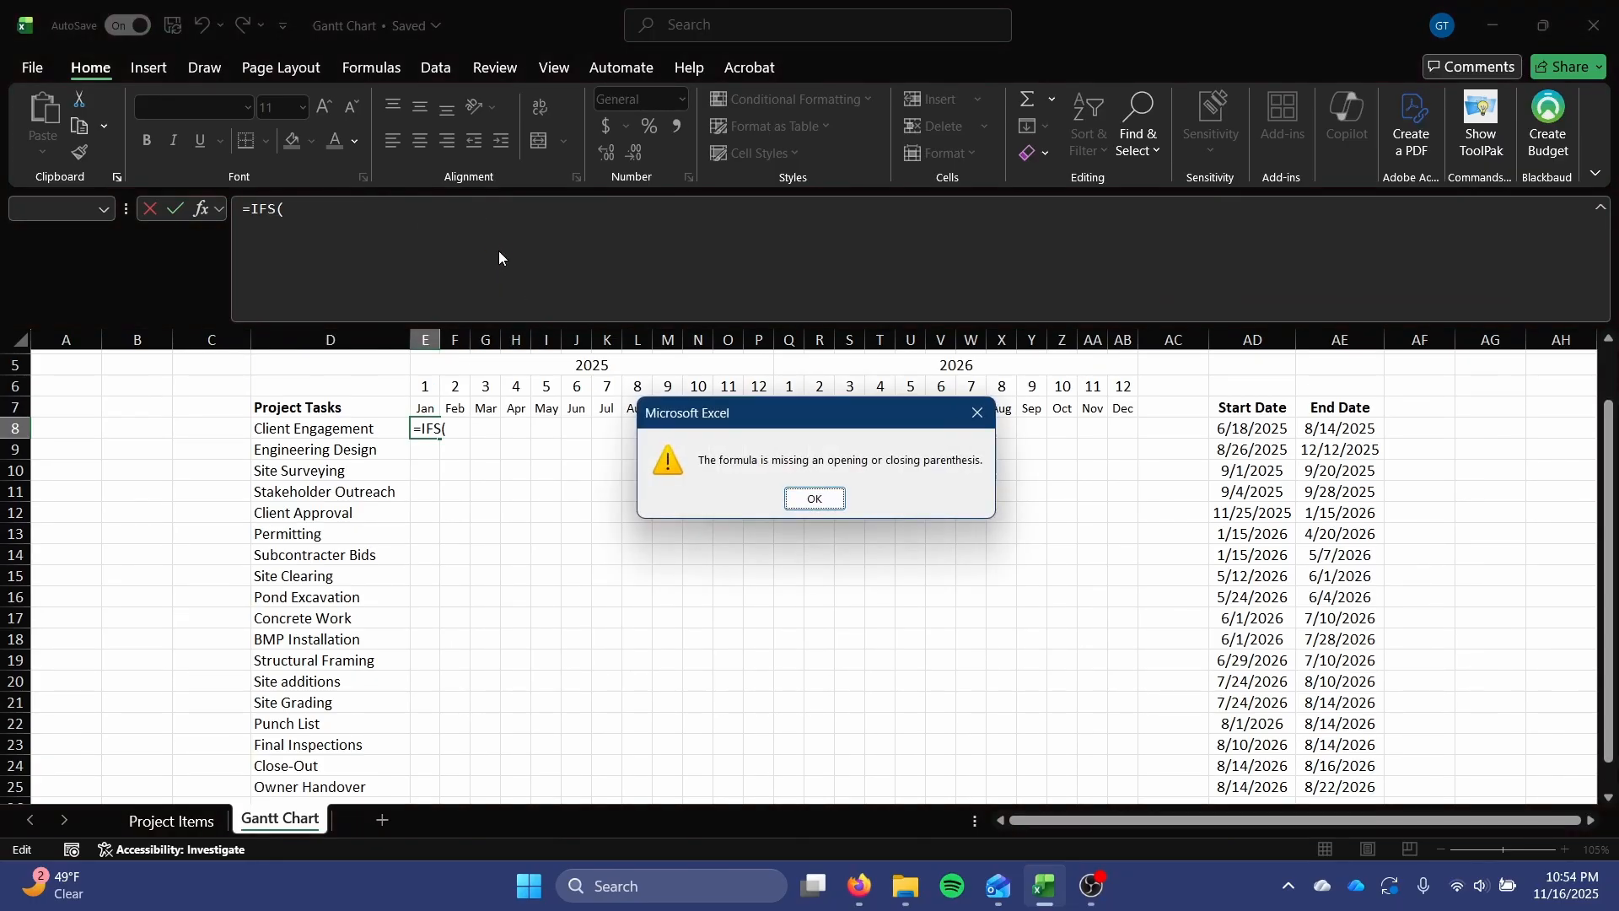
{"action": "left_click", "coordinate": [808, 496]}
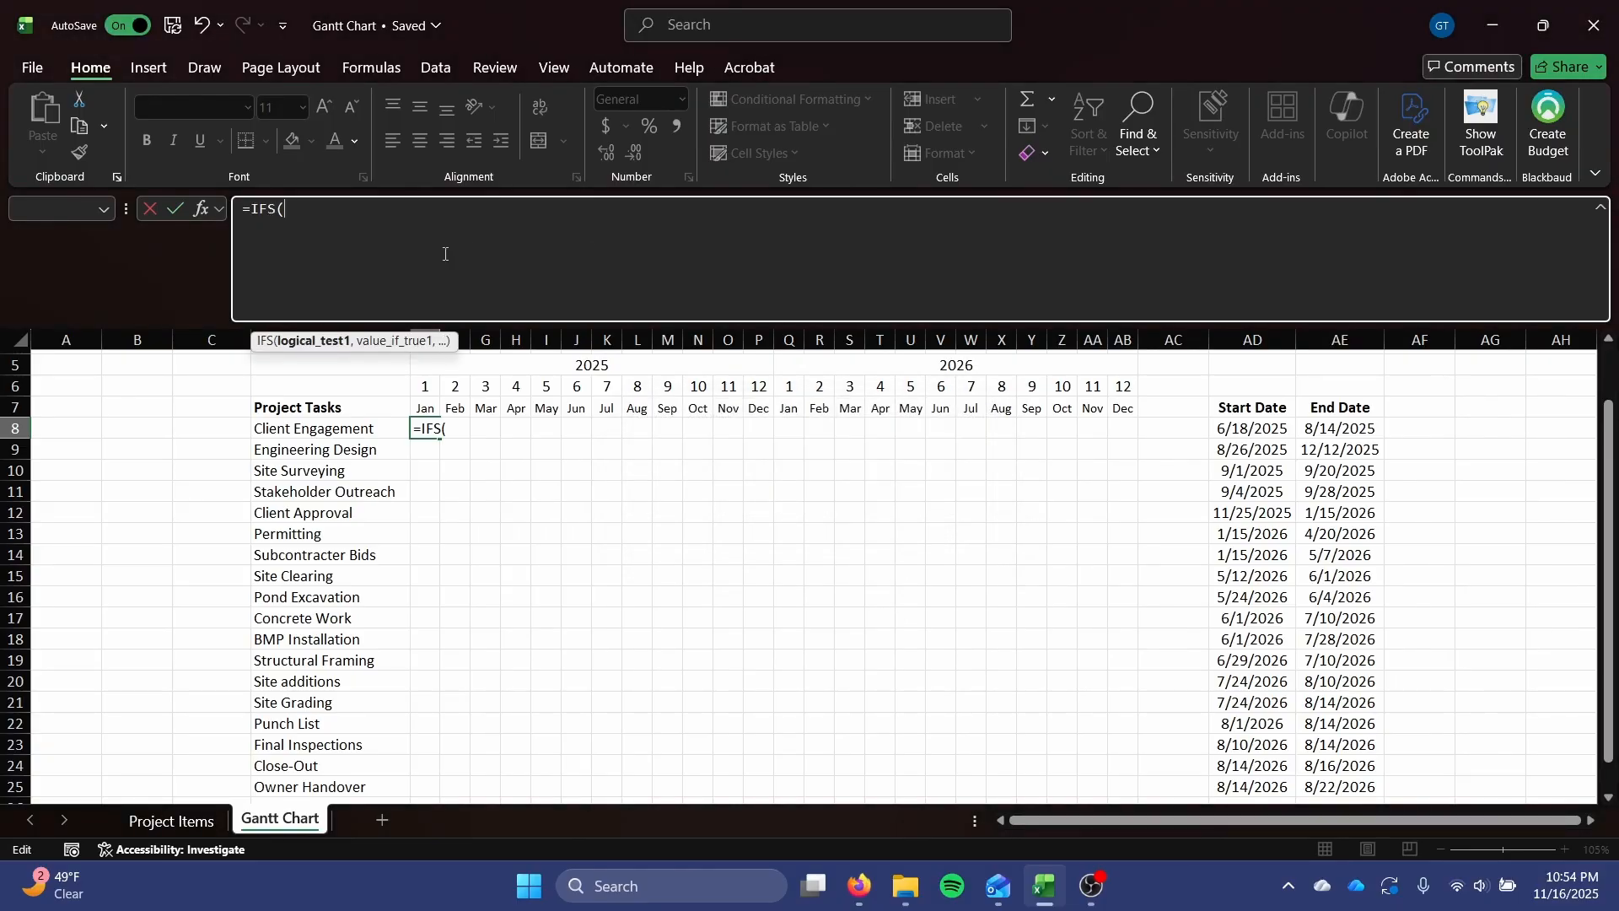
{"action": "key", "text": "Return"}
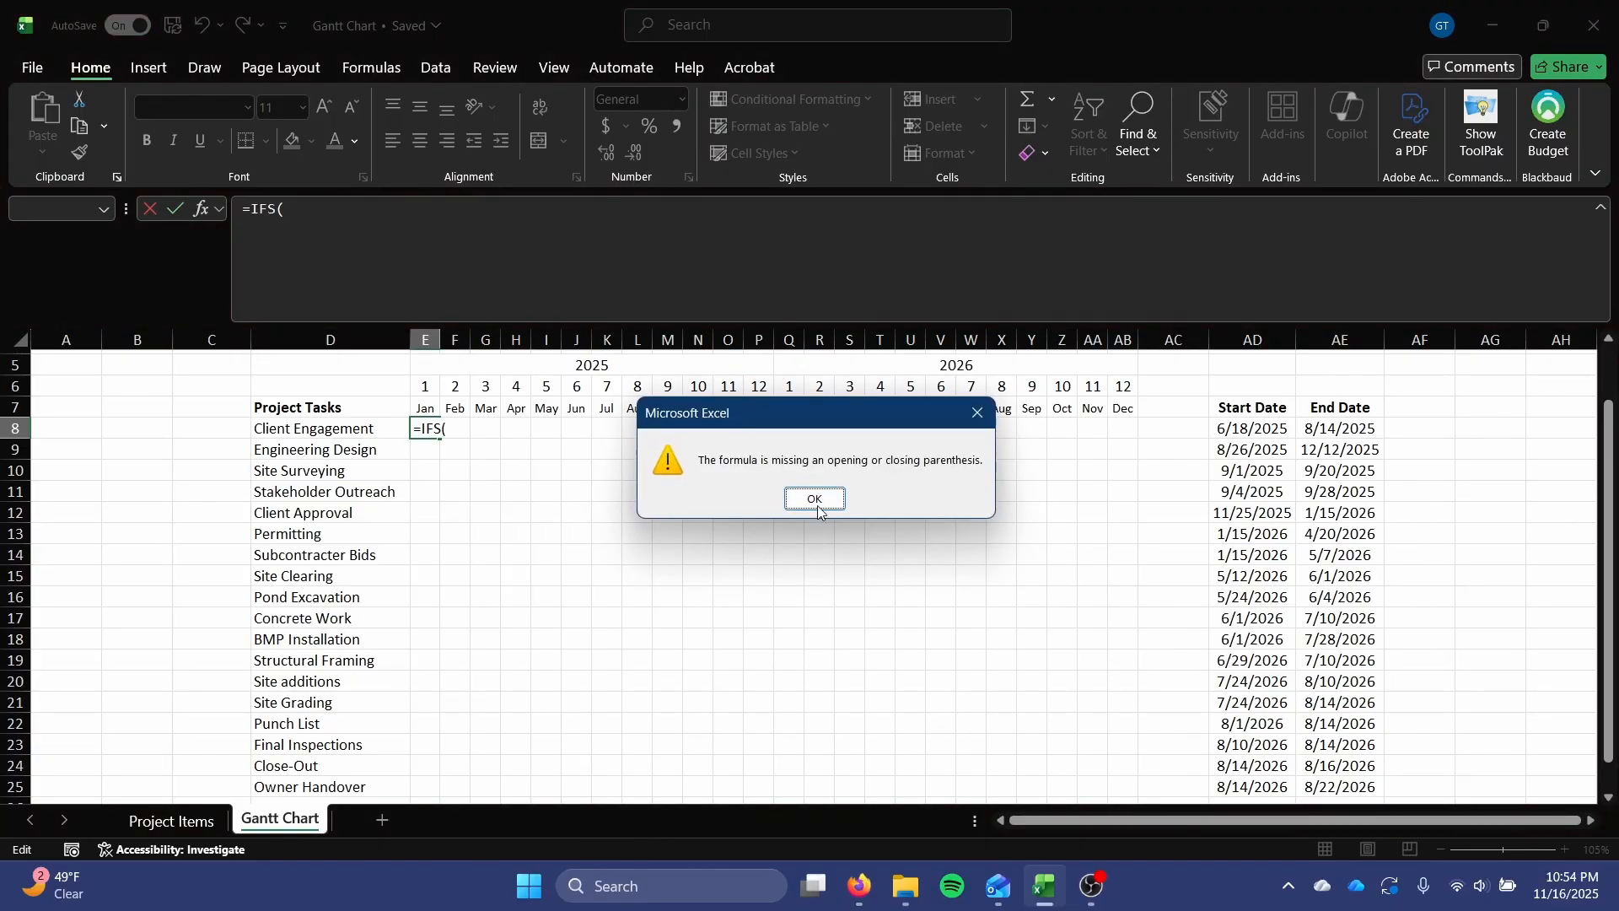
{"action": "left_click", "coordinate": [815, 499]}
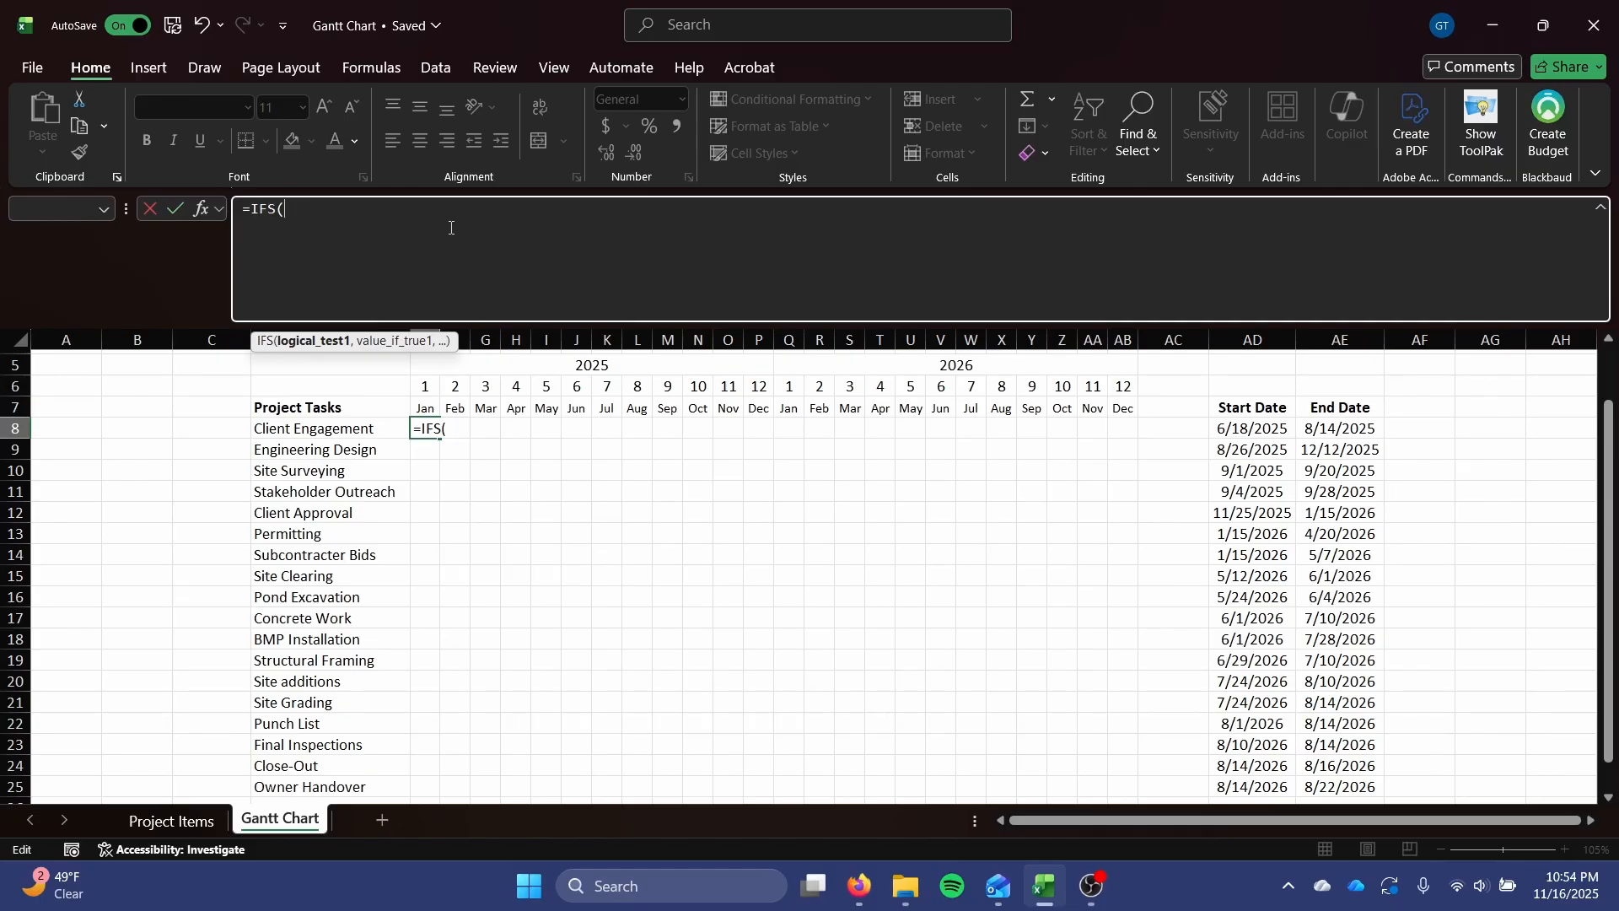
On a new line of the E8 formula, begin the first condition as an AND test with E7 > AD8.
{"action": "key", "text": "alt+Return"}
{"action": "key", "text": "alt+Return"}
{"action": "type", "text": "AND("}
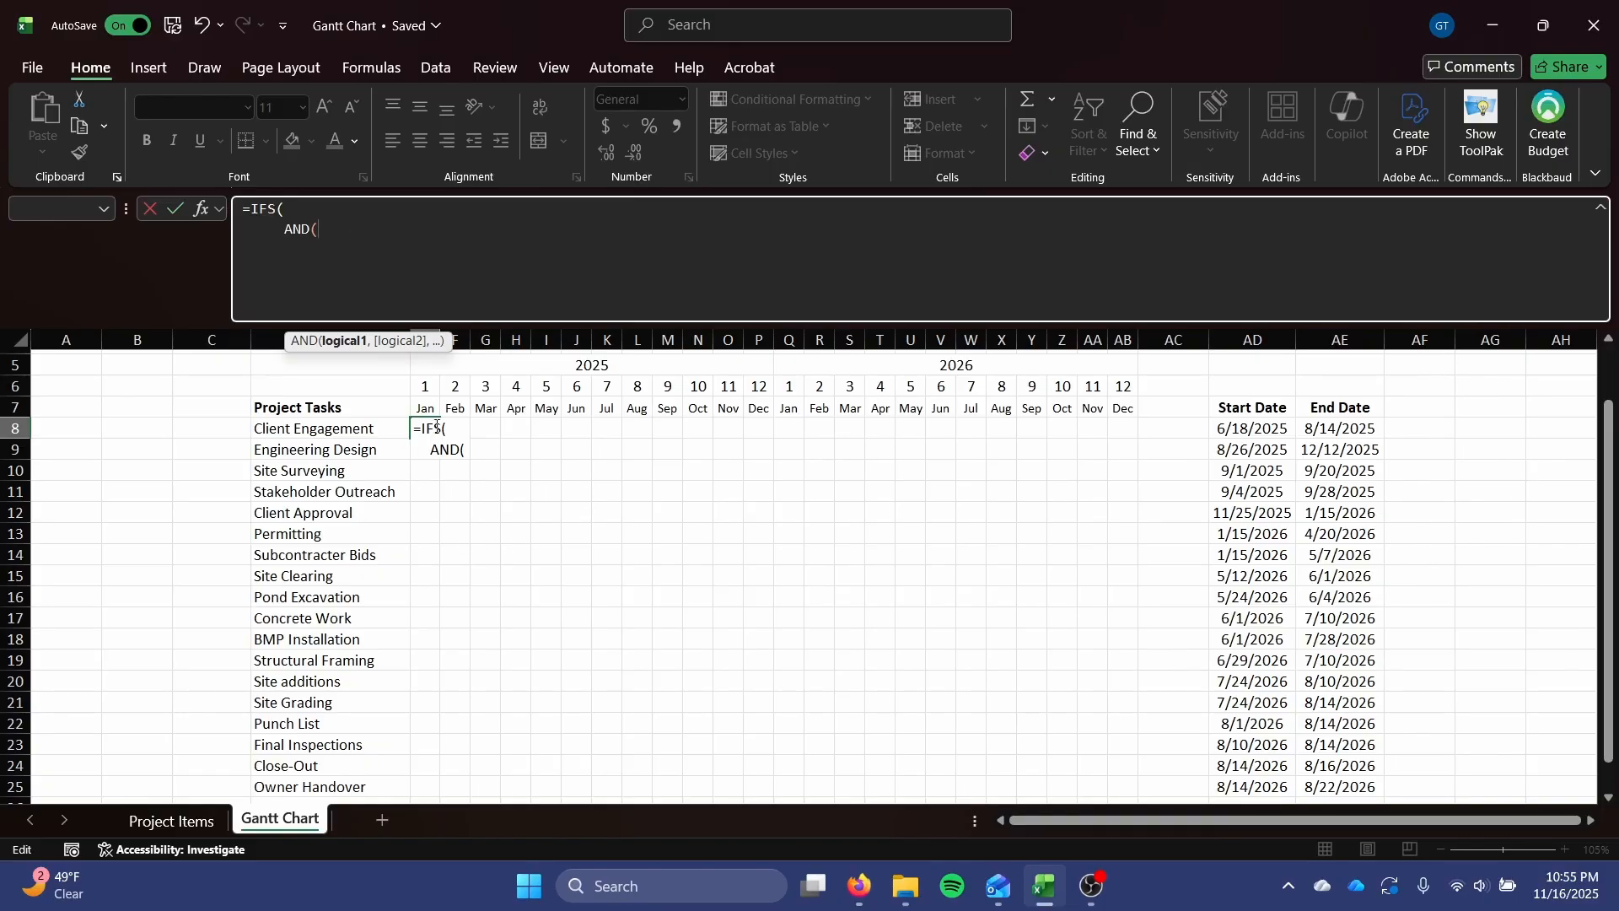
{"action": "left_click", "coordinate": [431, 385]}
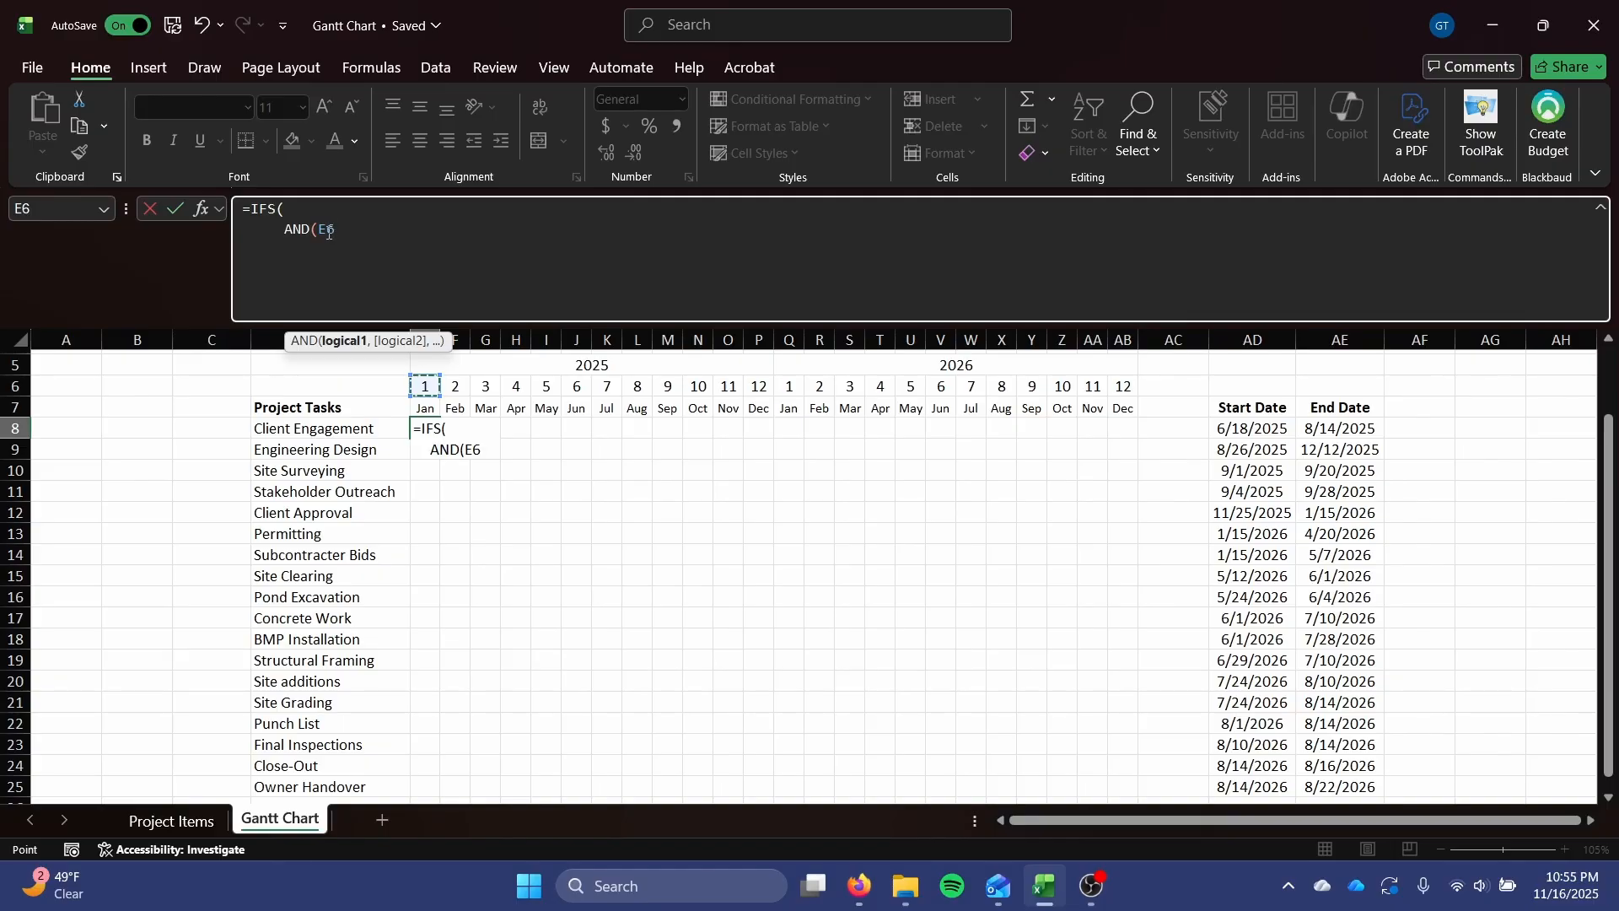
{"action": "left_click", "coordinate": [423, 409]}
{"action": "left_click", "coordinate": [324, 228]}
{"action": "type", "text": ">"}
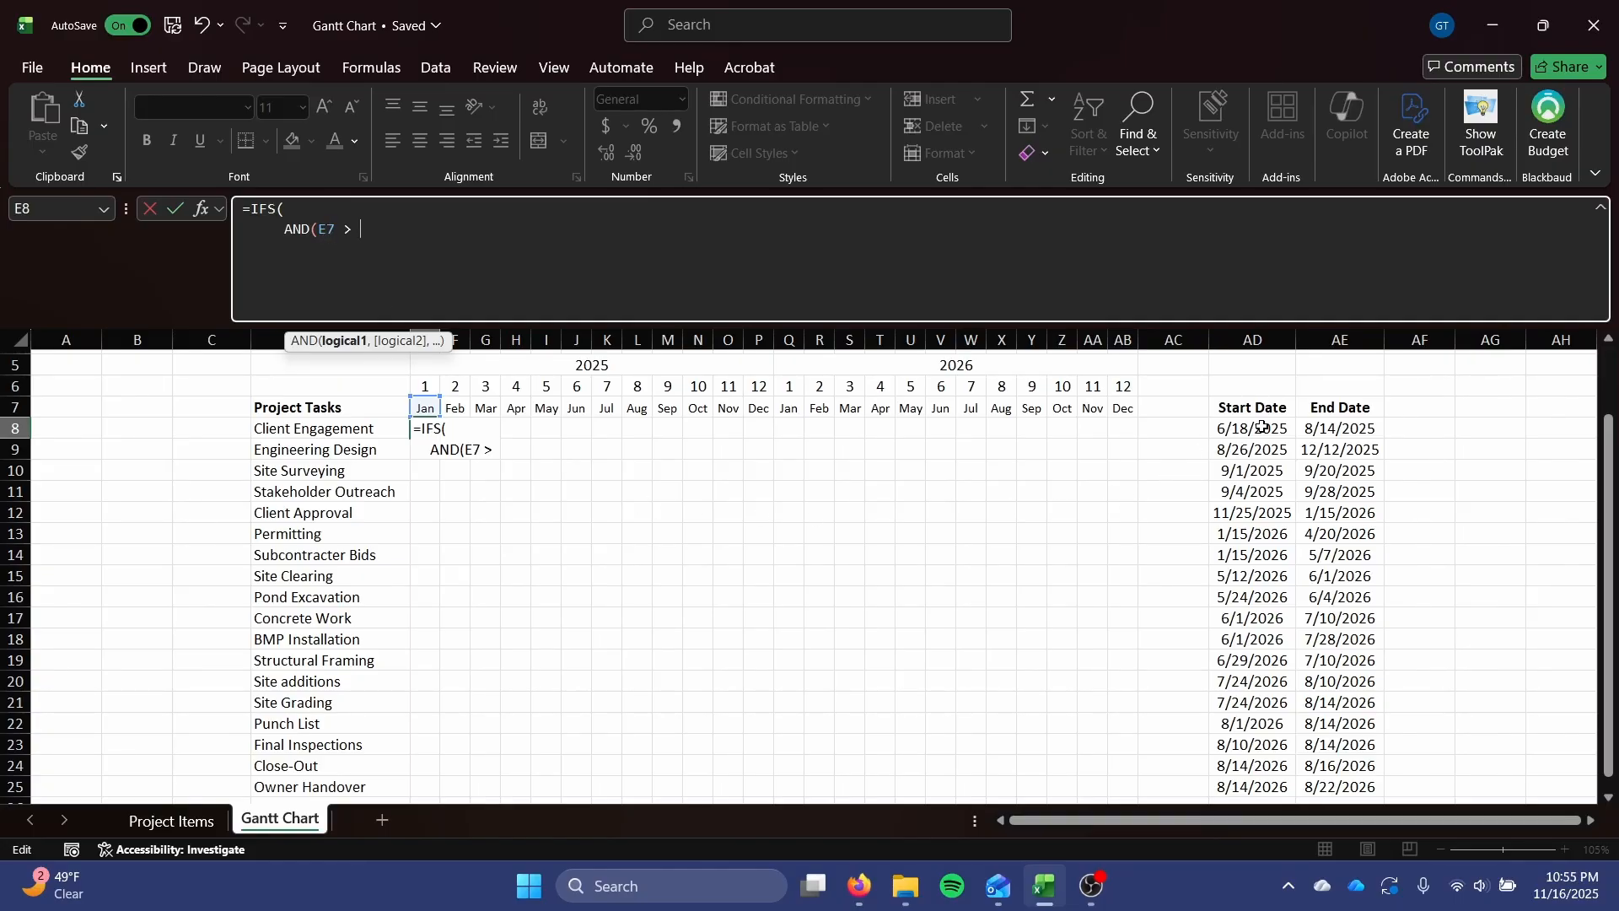
{"action": "left_click", "coordinate": [1215, 425]}
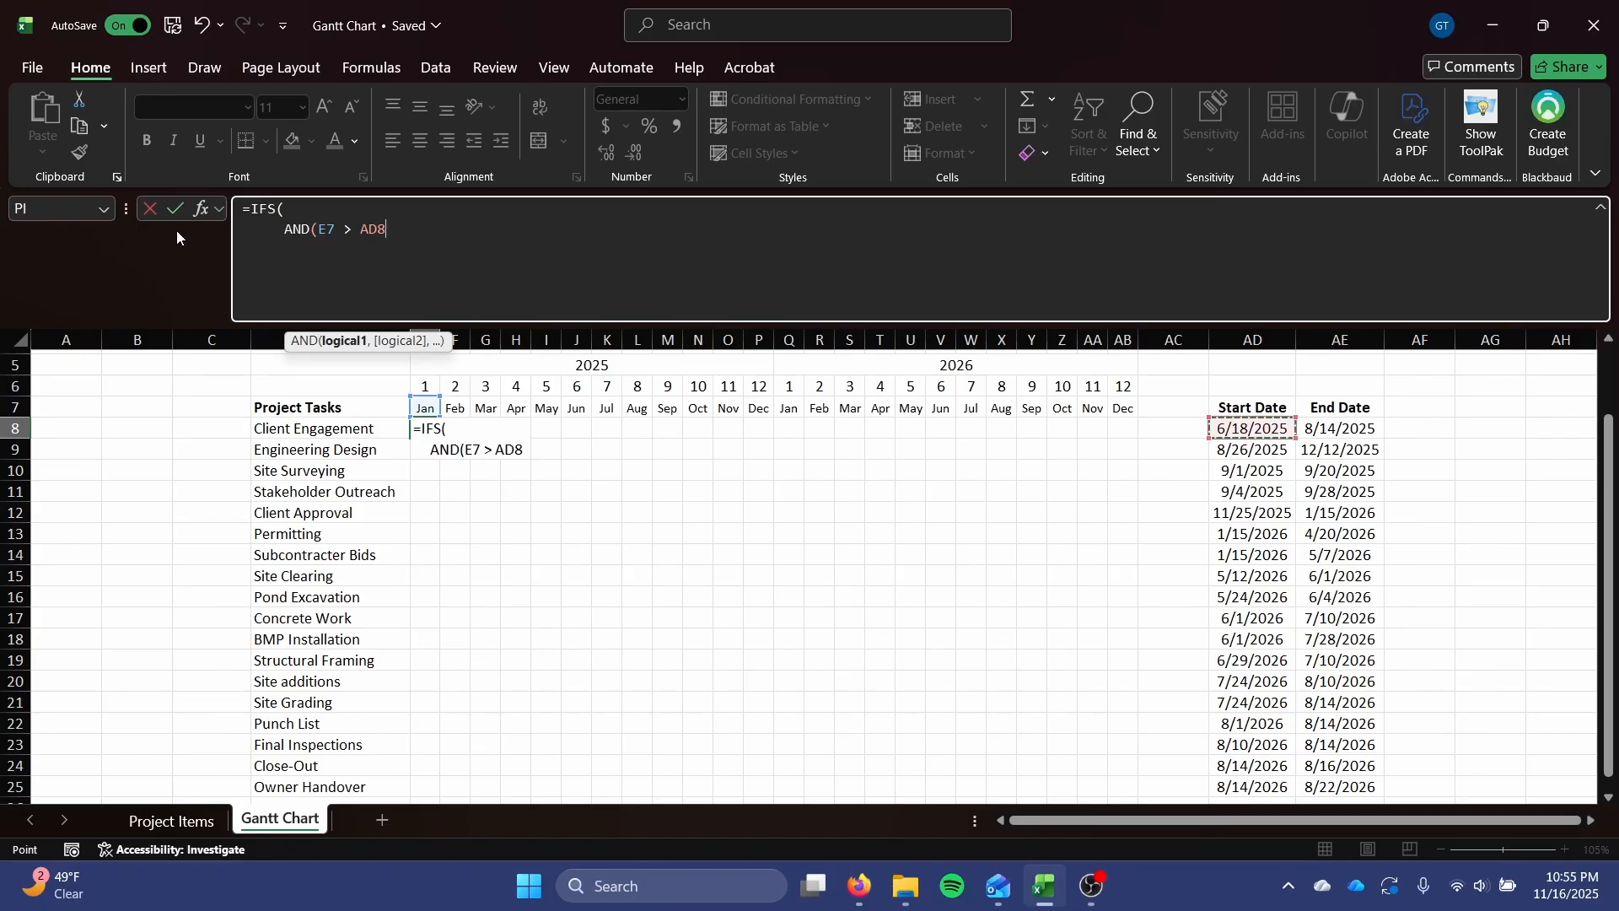
Add E7 < AE8 as the second test of the AND condition and close its parenthesis.
{"action": "type", "text": ","}
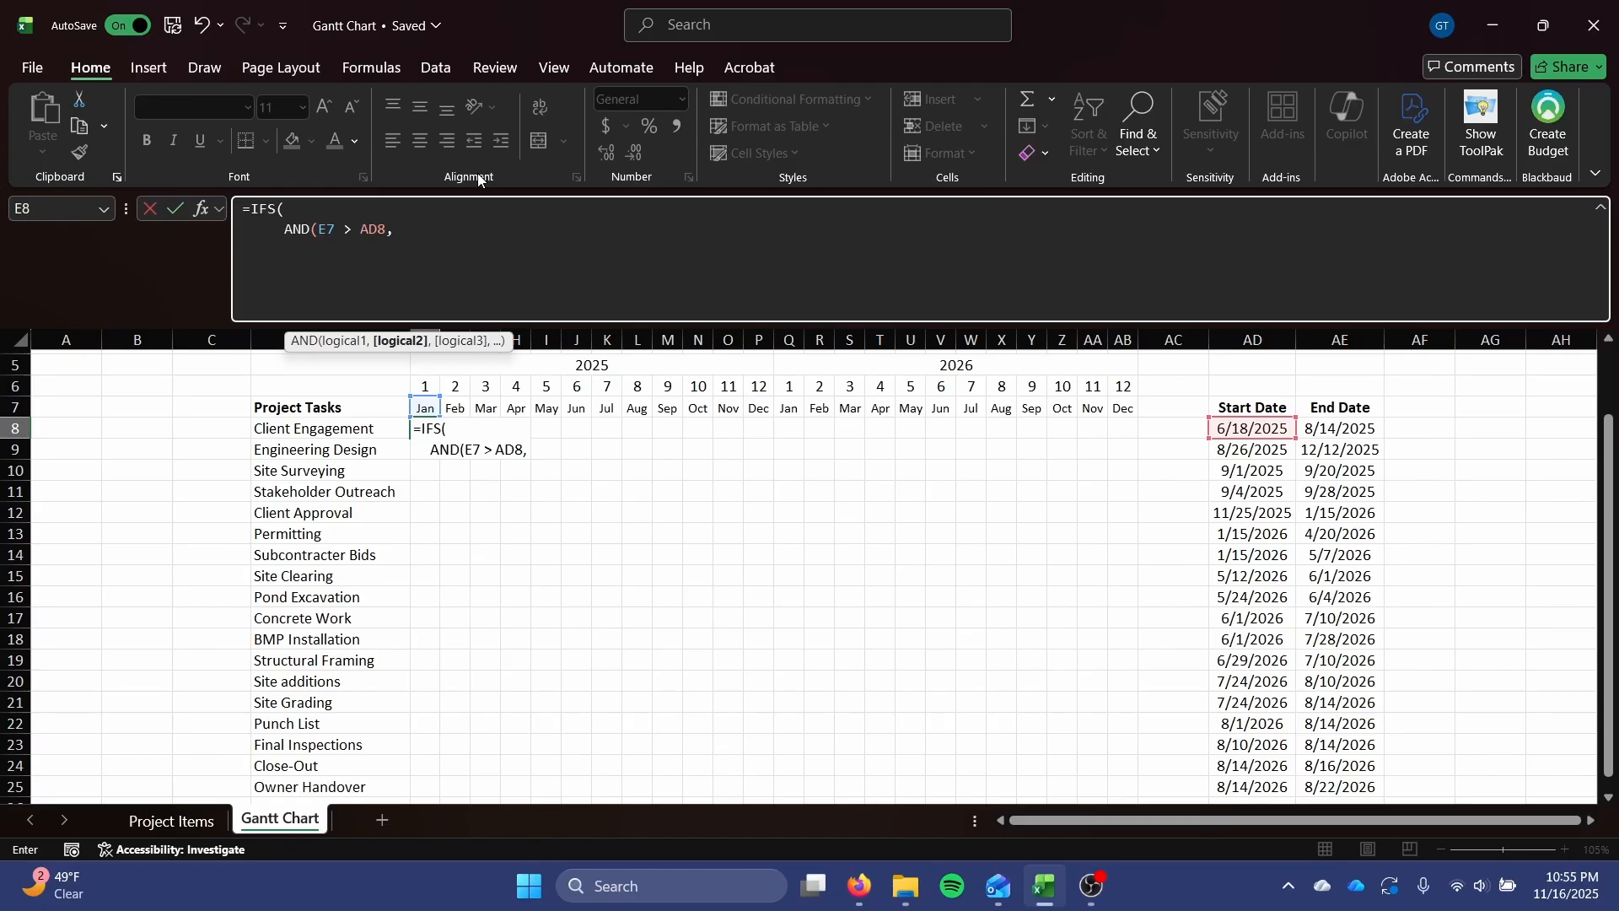
{"action": "type", "text": "E"}
{"action": "key", "text": "Escape"}
{"action": "type", "text": "7 <"}
{"action": "left_click", "coordinate": [1352, 426]}
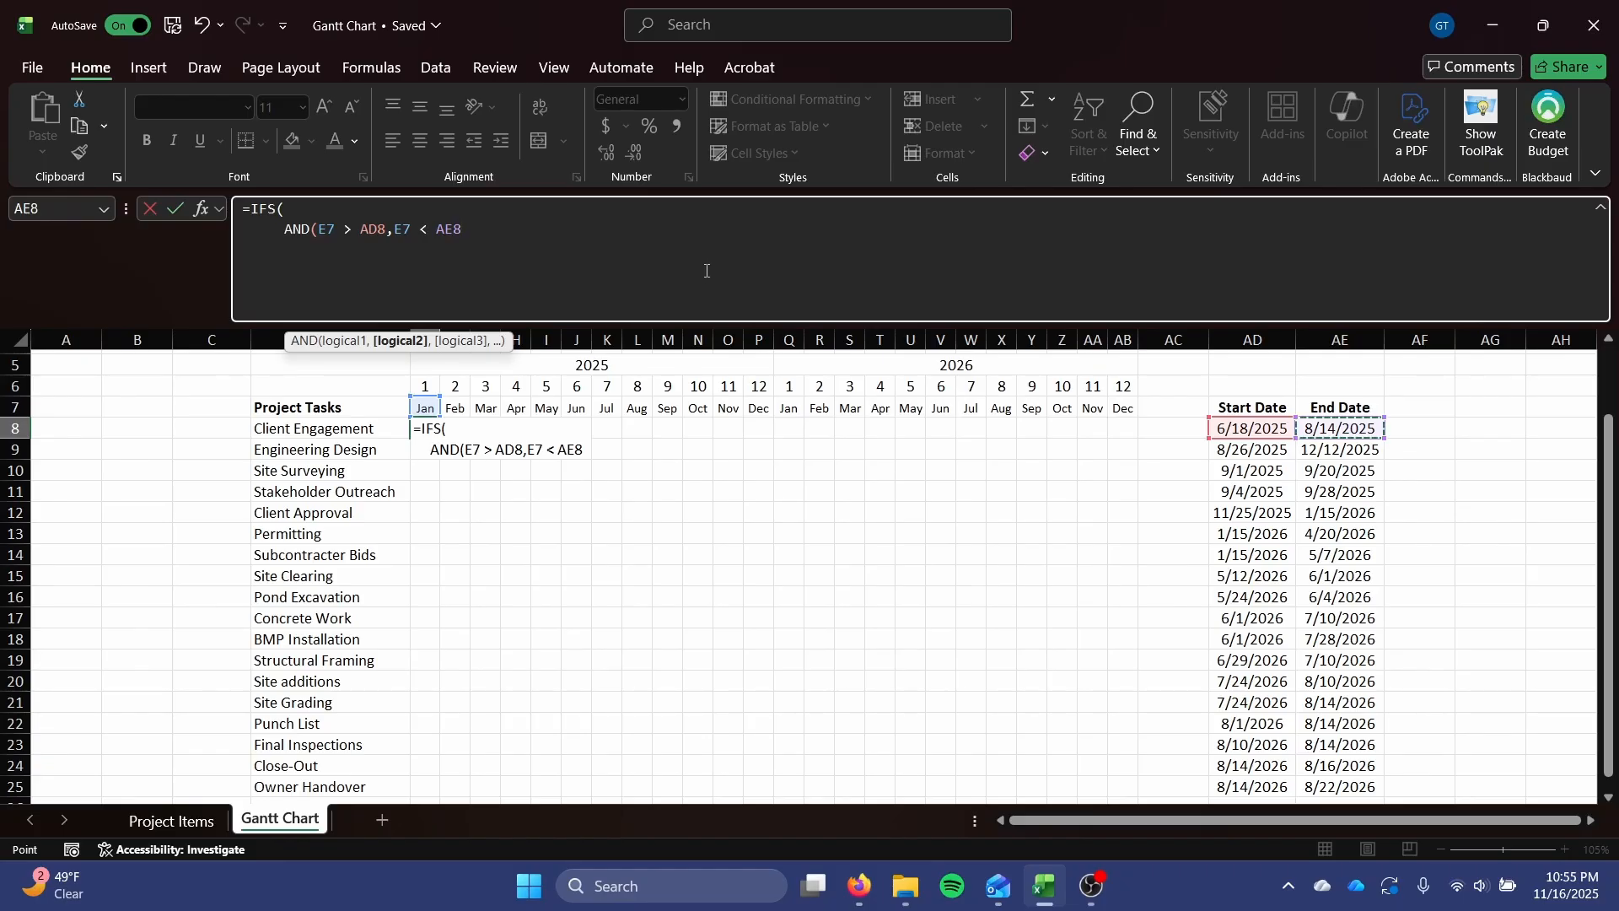
{"action": "type", "text": ")"}
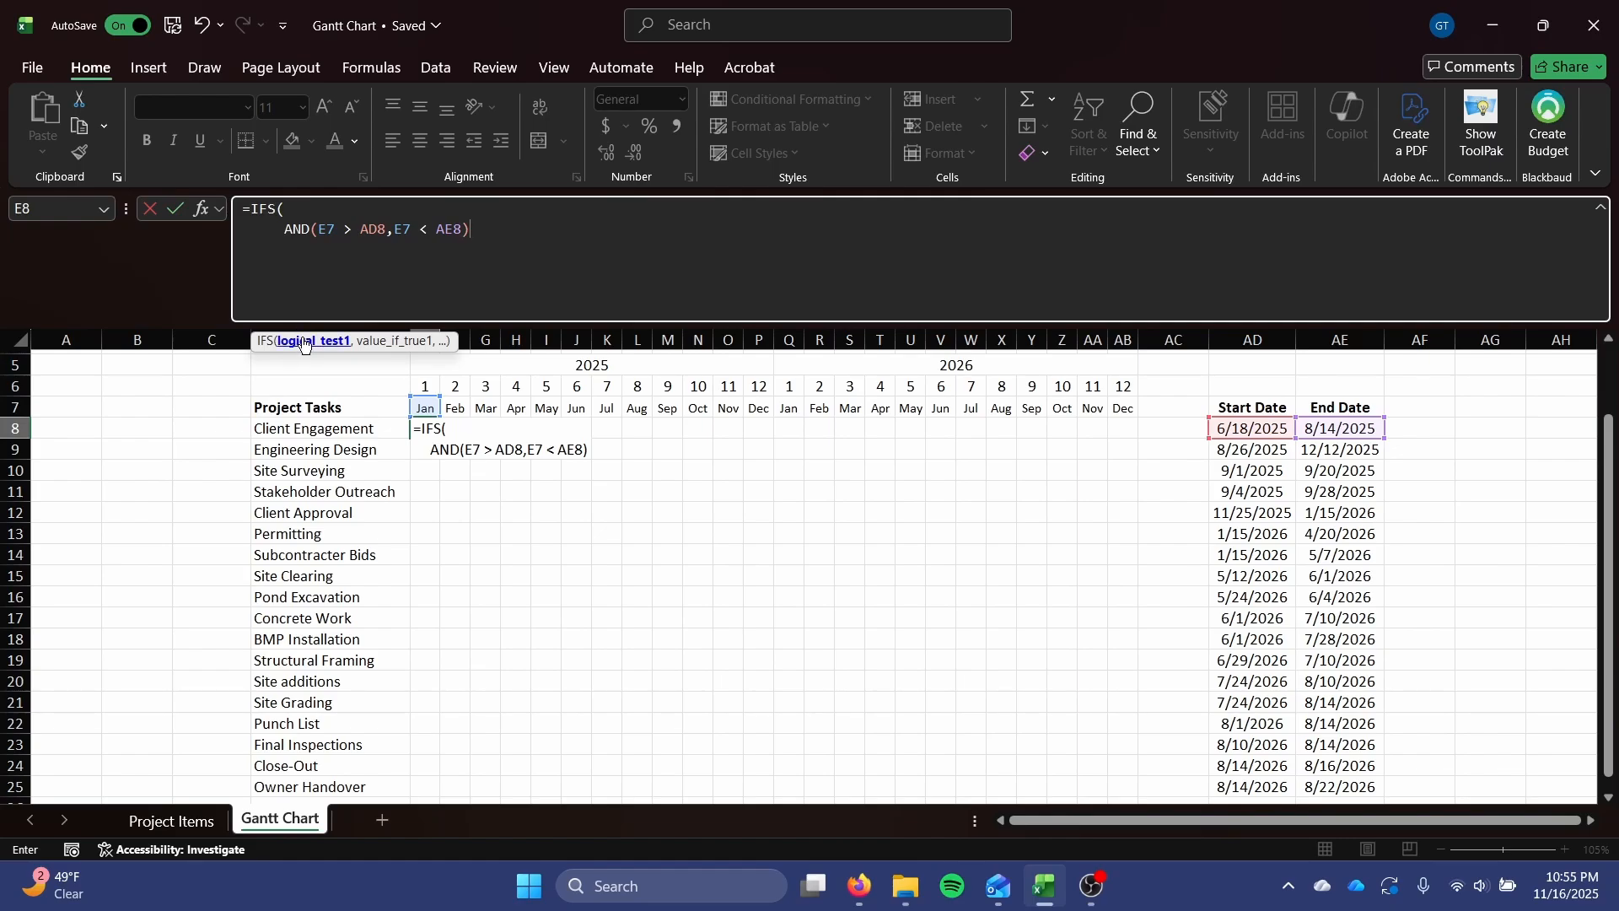
Make the IFS formula return 1 when the first AND condition is true.
{"action": "type", "text": ","}
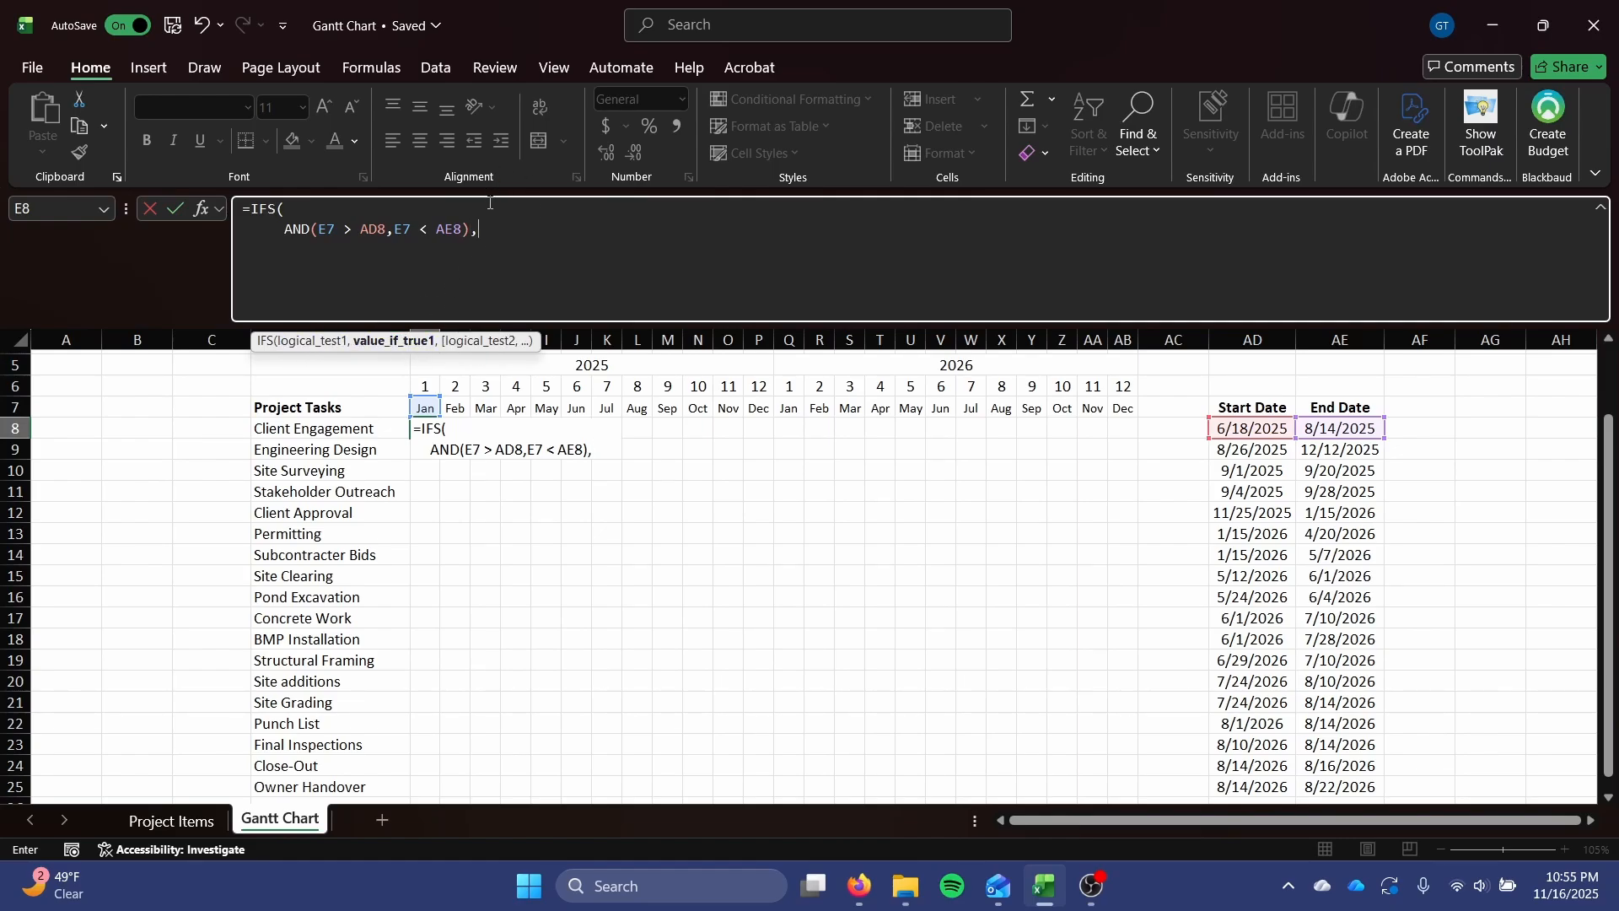
{"action": "type", "text": "1"}
{"action": "key", "text": "BackSpace"}
{"action": "type", "text": "1,"}
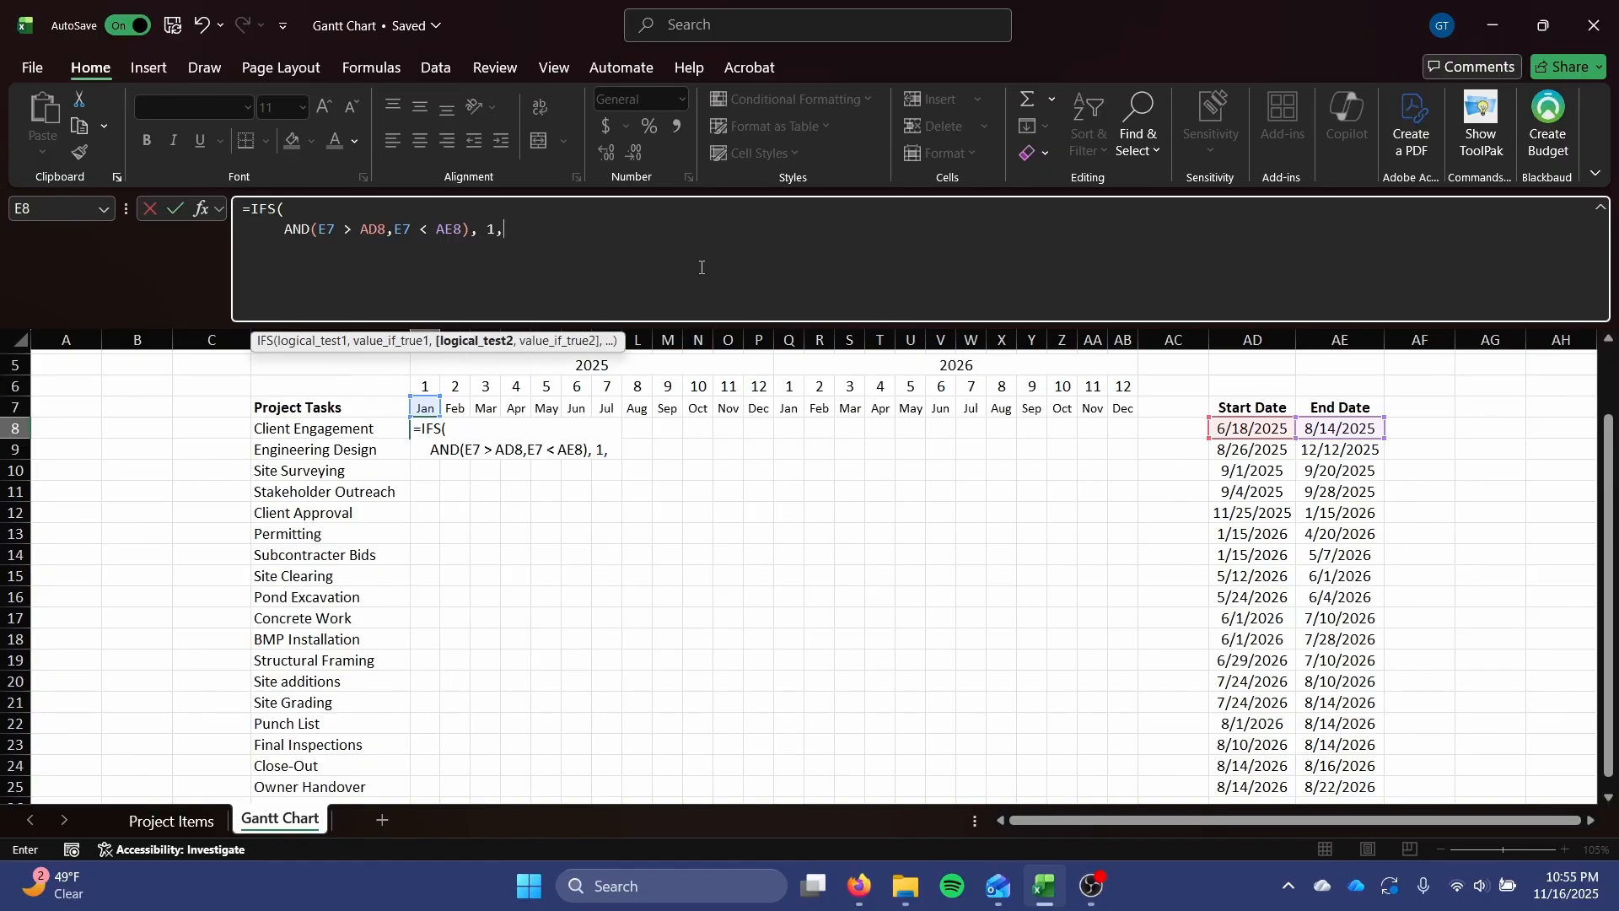
On a new line of the E8 formula, begin an OR condition with a nested AND comparing the MONTH of AD8 with E6.
{"action": "key", "text": "alt+Return"}
{"action": "type", "text": "OR("}
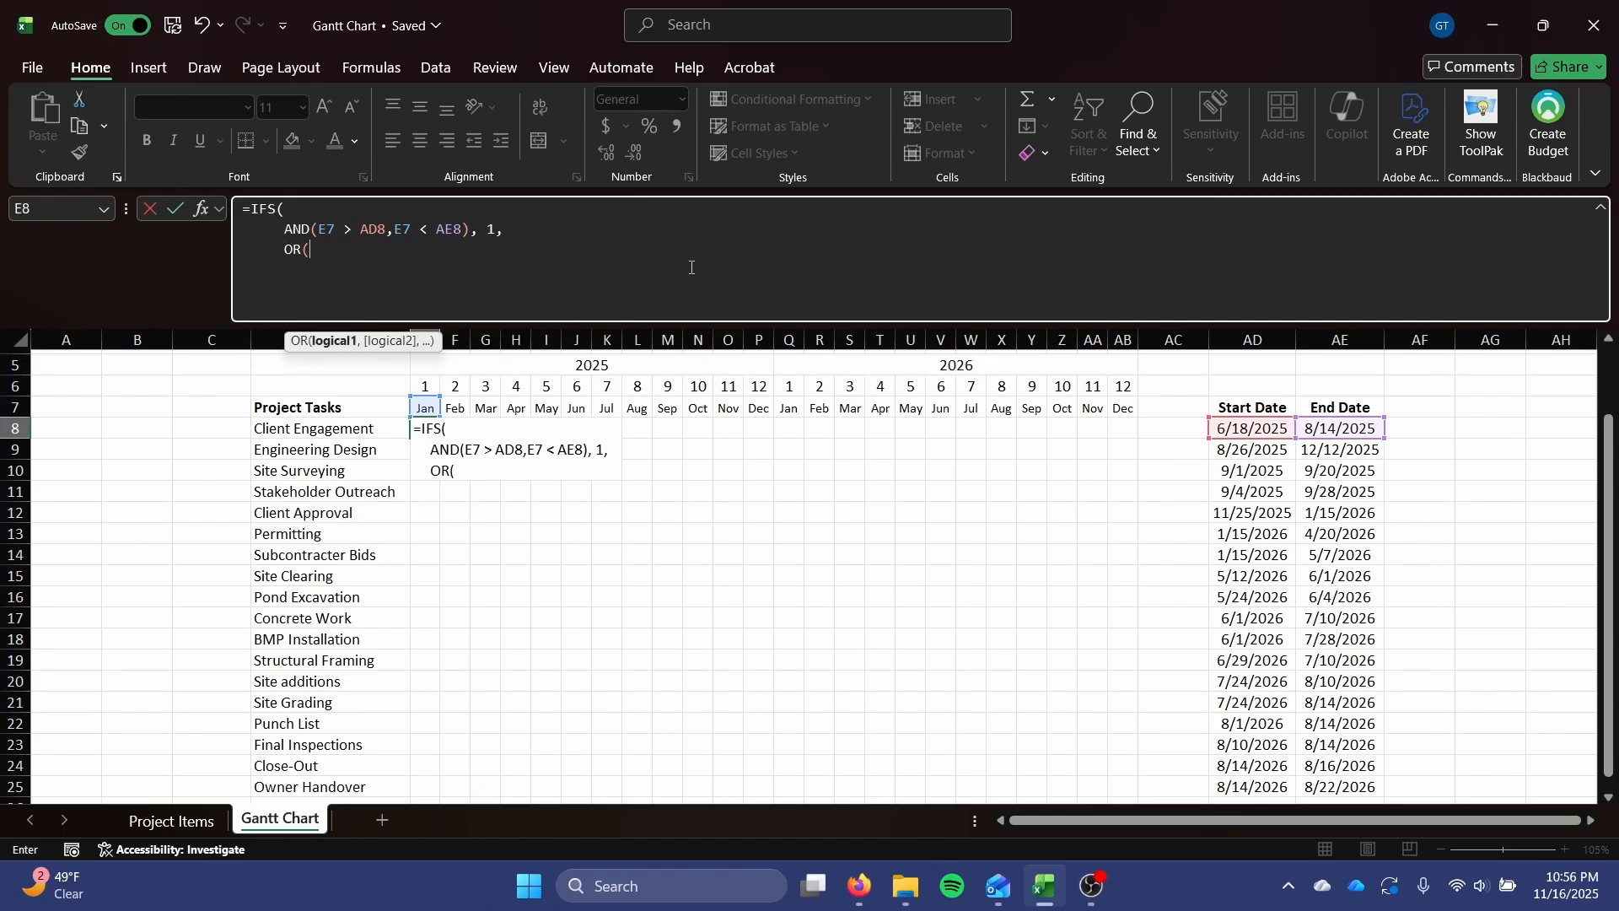
{"action": "type", "text": "AND("}
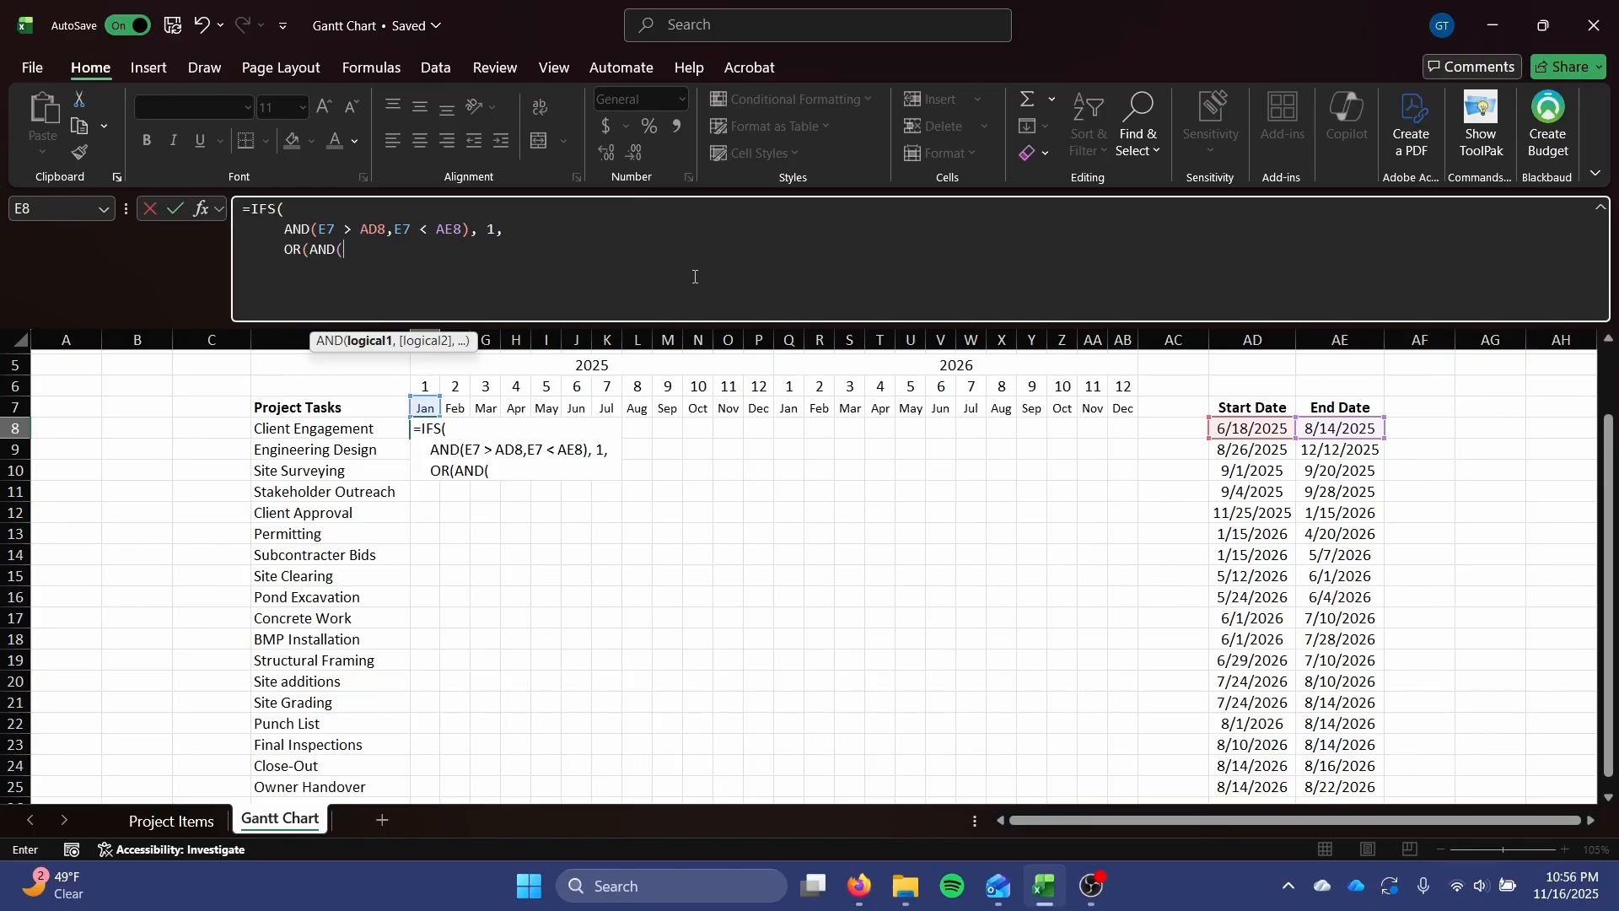
{"action": "type", "text": "MONTH("}
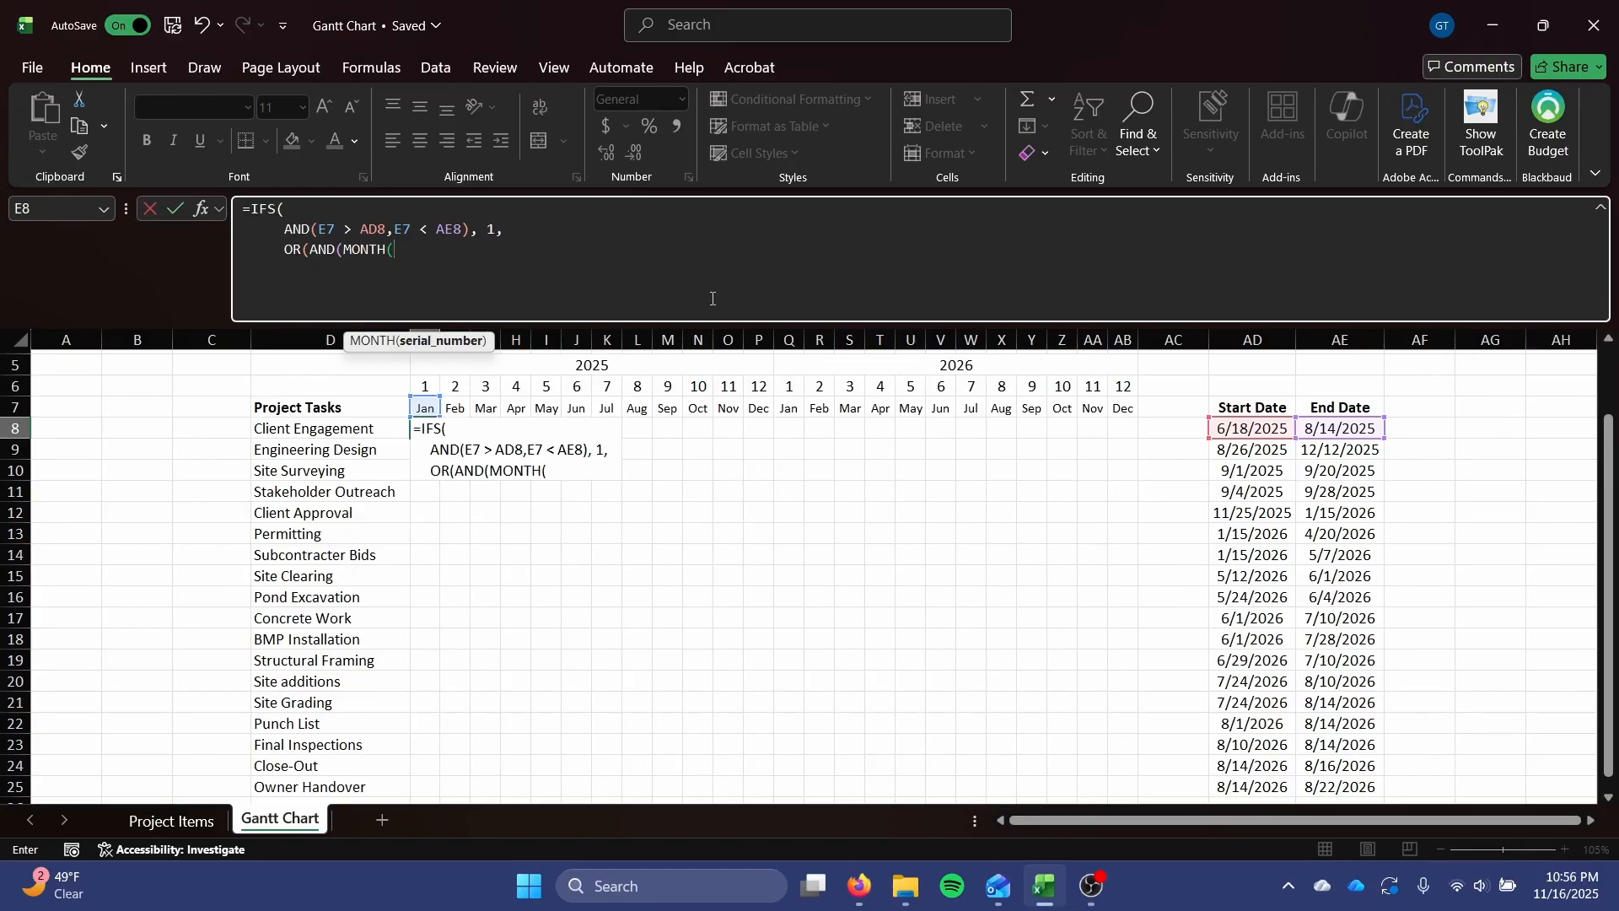
{"action": "type", "text": "AD8 = E6"}
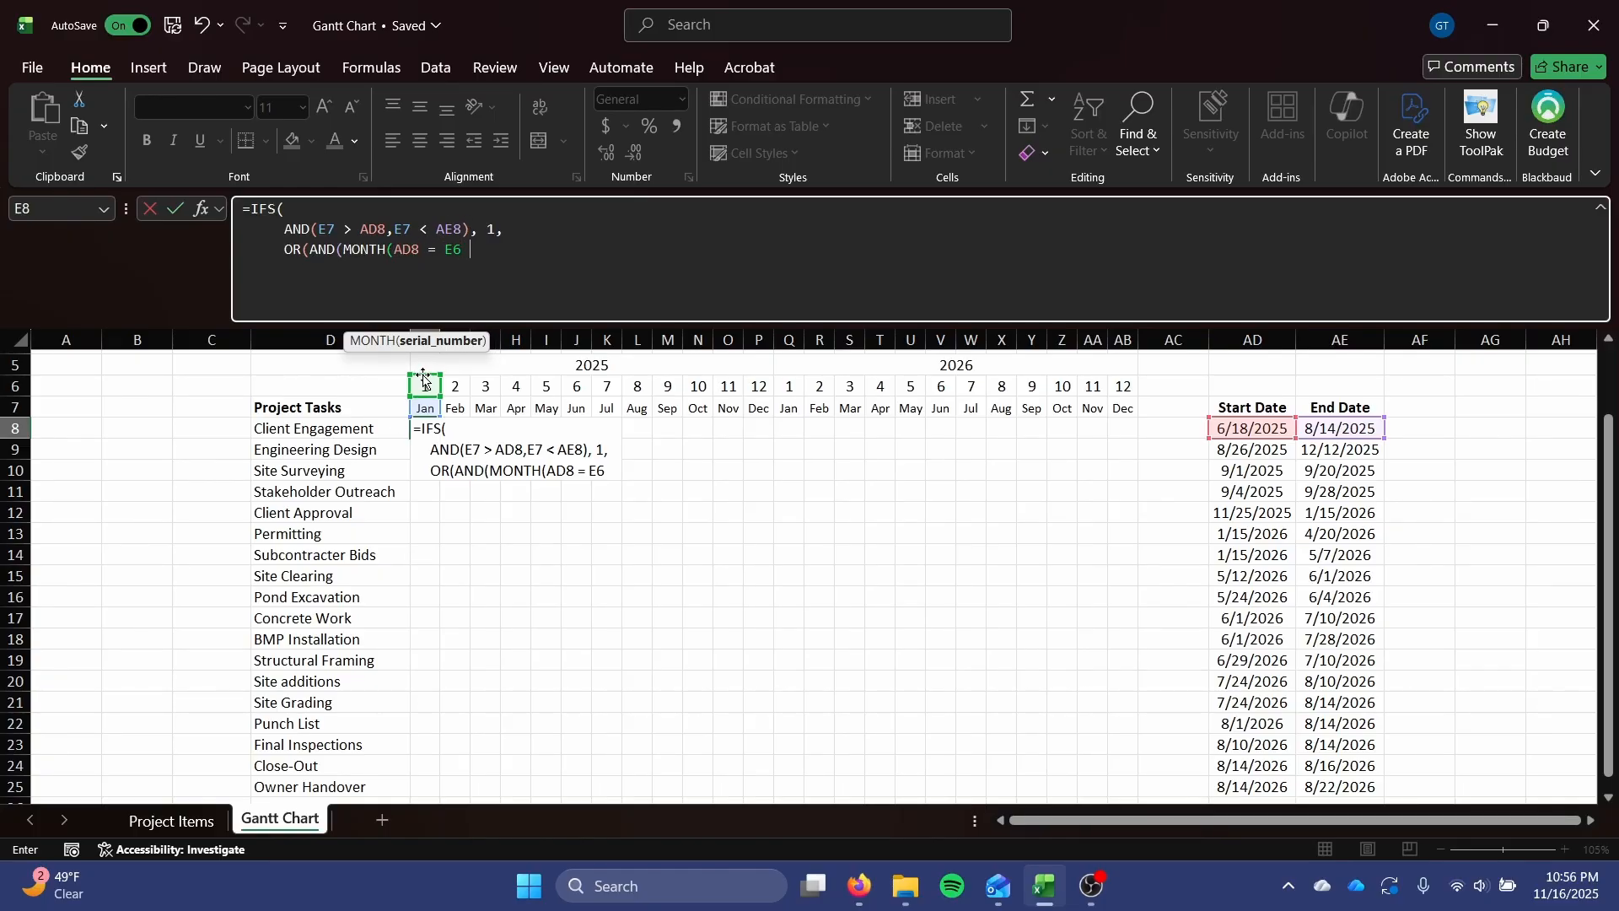
Add YEAR(AD8) = as the nested AND's second test, and close the MONTH and YEAR parentheses after each AD8.
{"action": "type", "text": ", YEAR("}
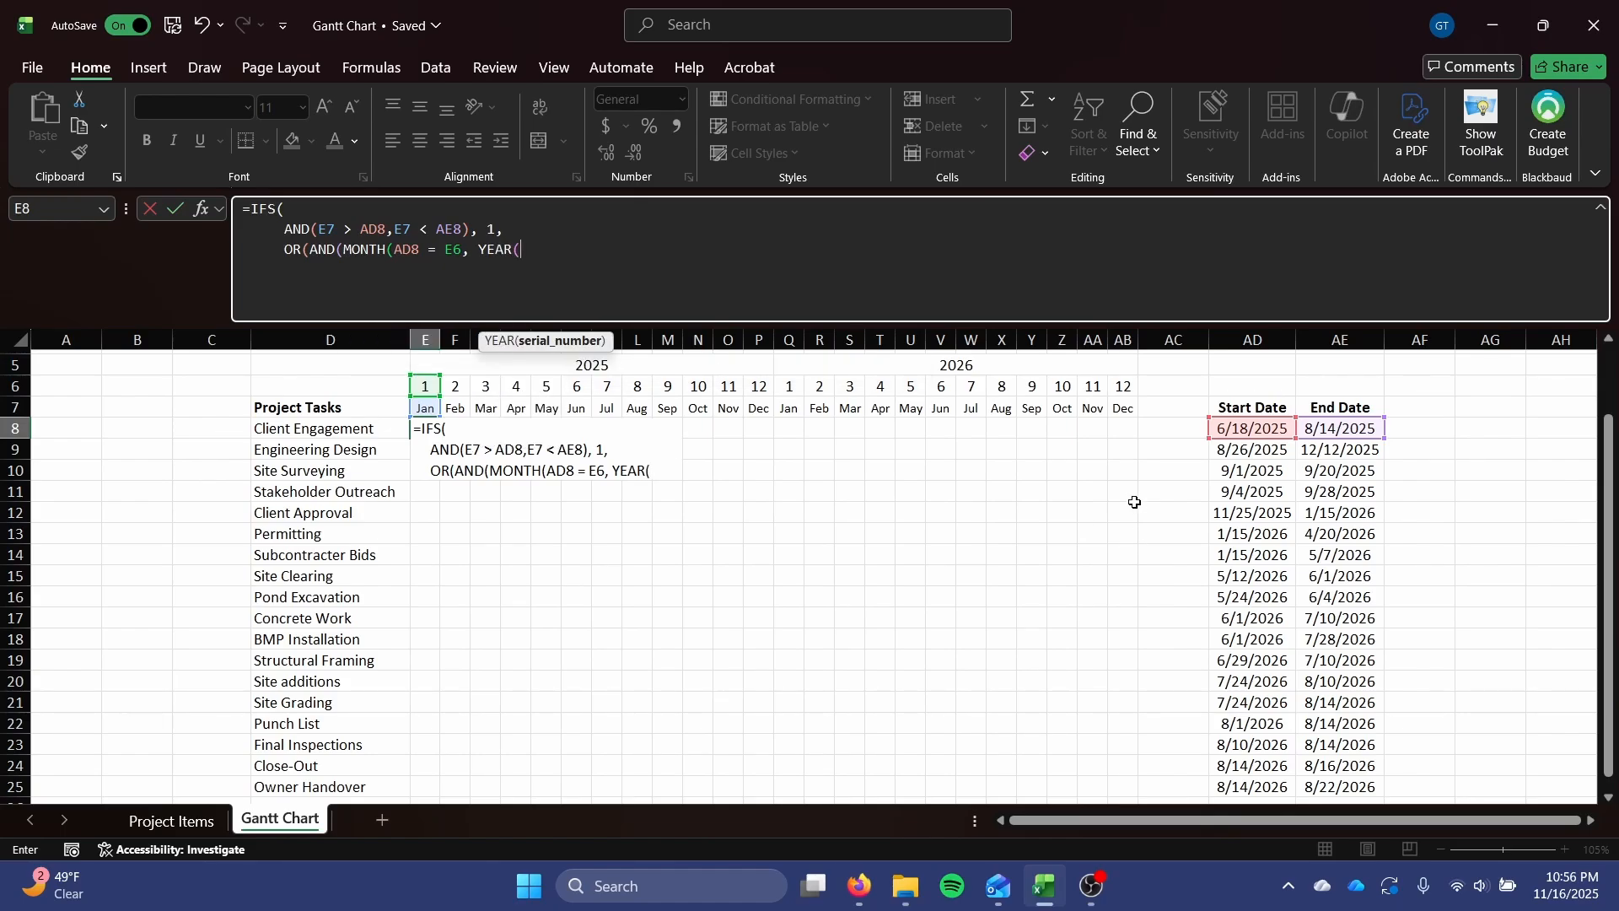
{"action": "type", "text": "AD8 ="}
{"action": "left_click", "coordinate": [420, 250]}
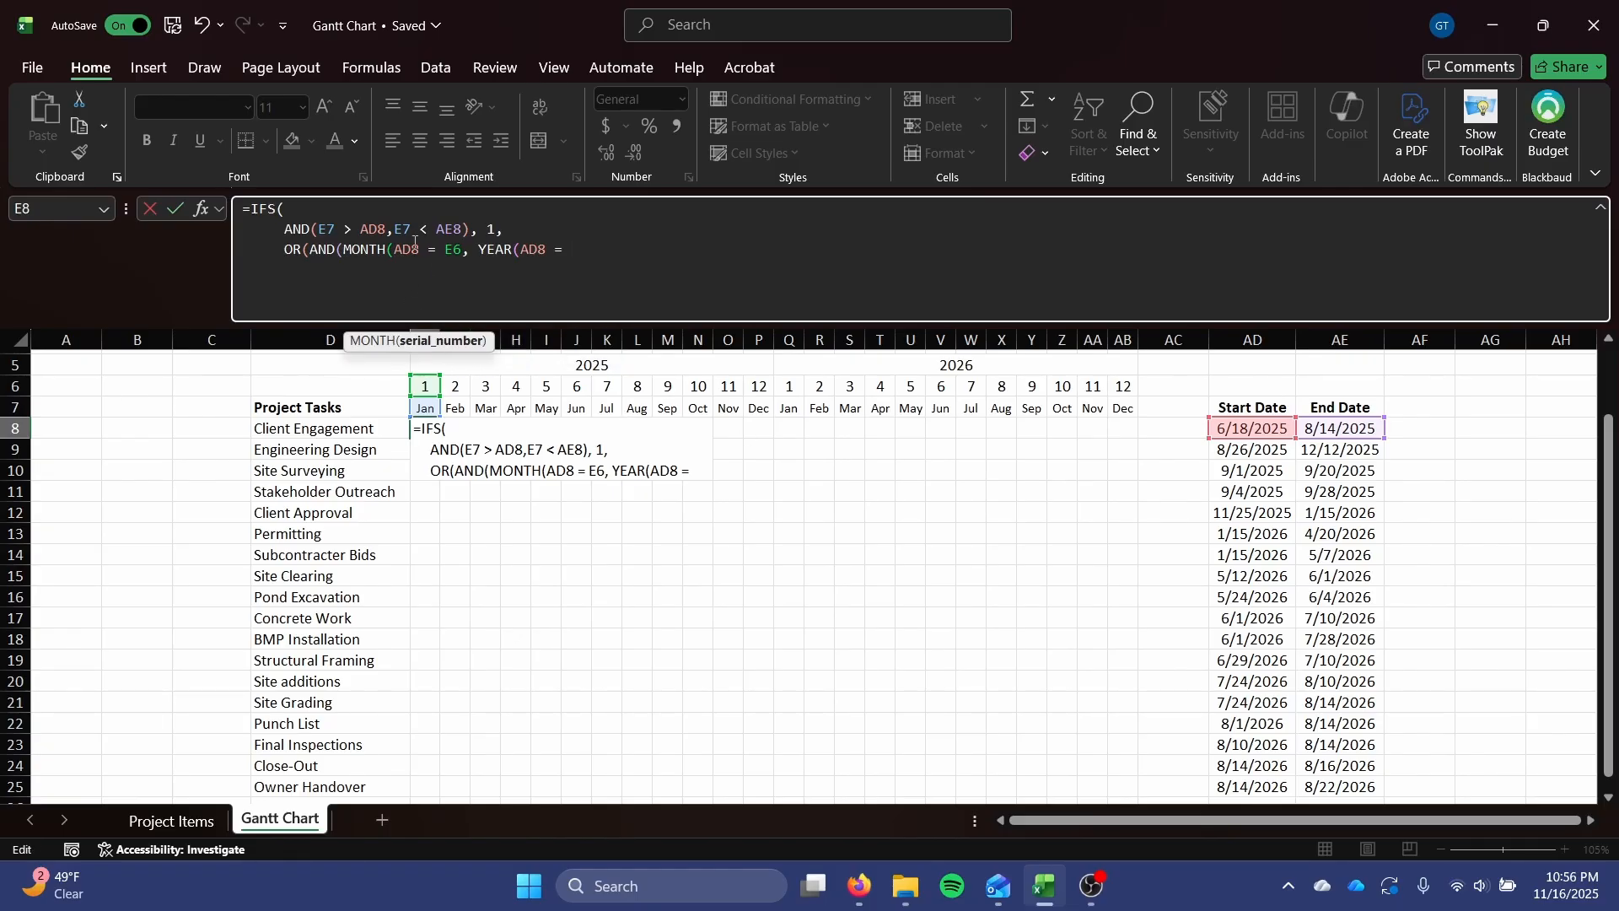
{"action": "type", "text": ")"}
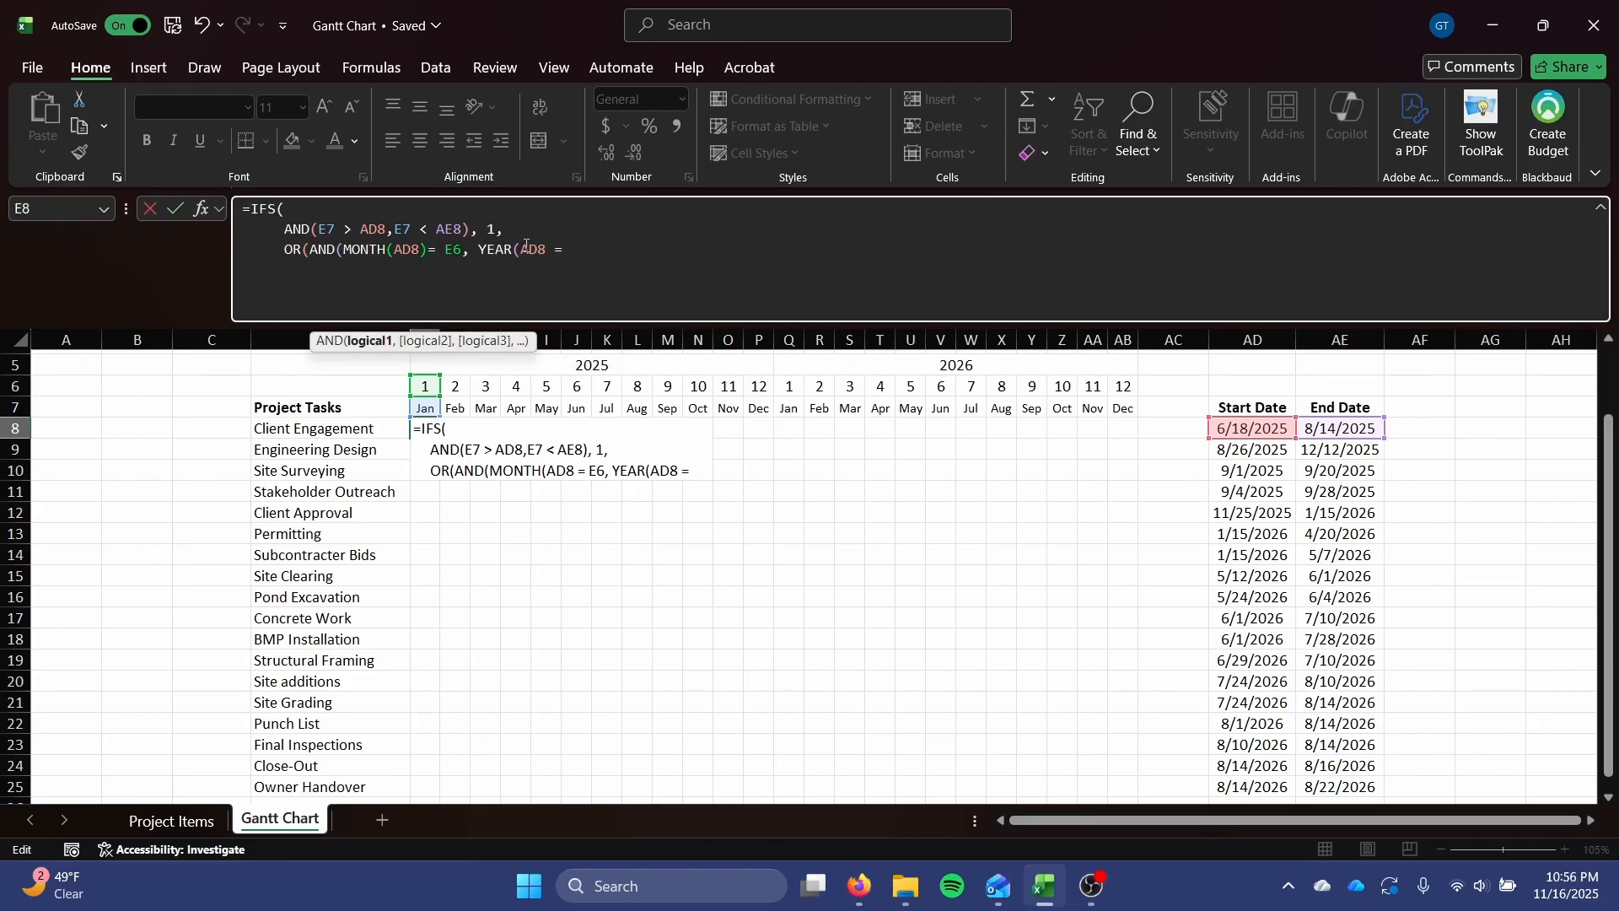
{"action": "left_click", "coordinate": [555, 250]}
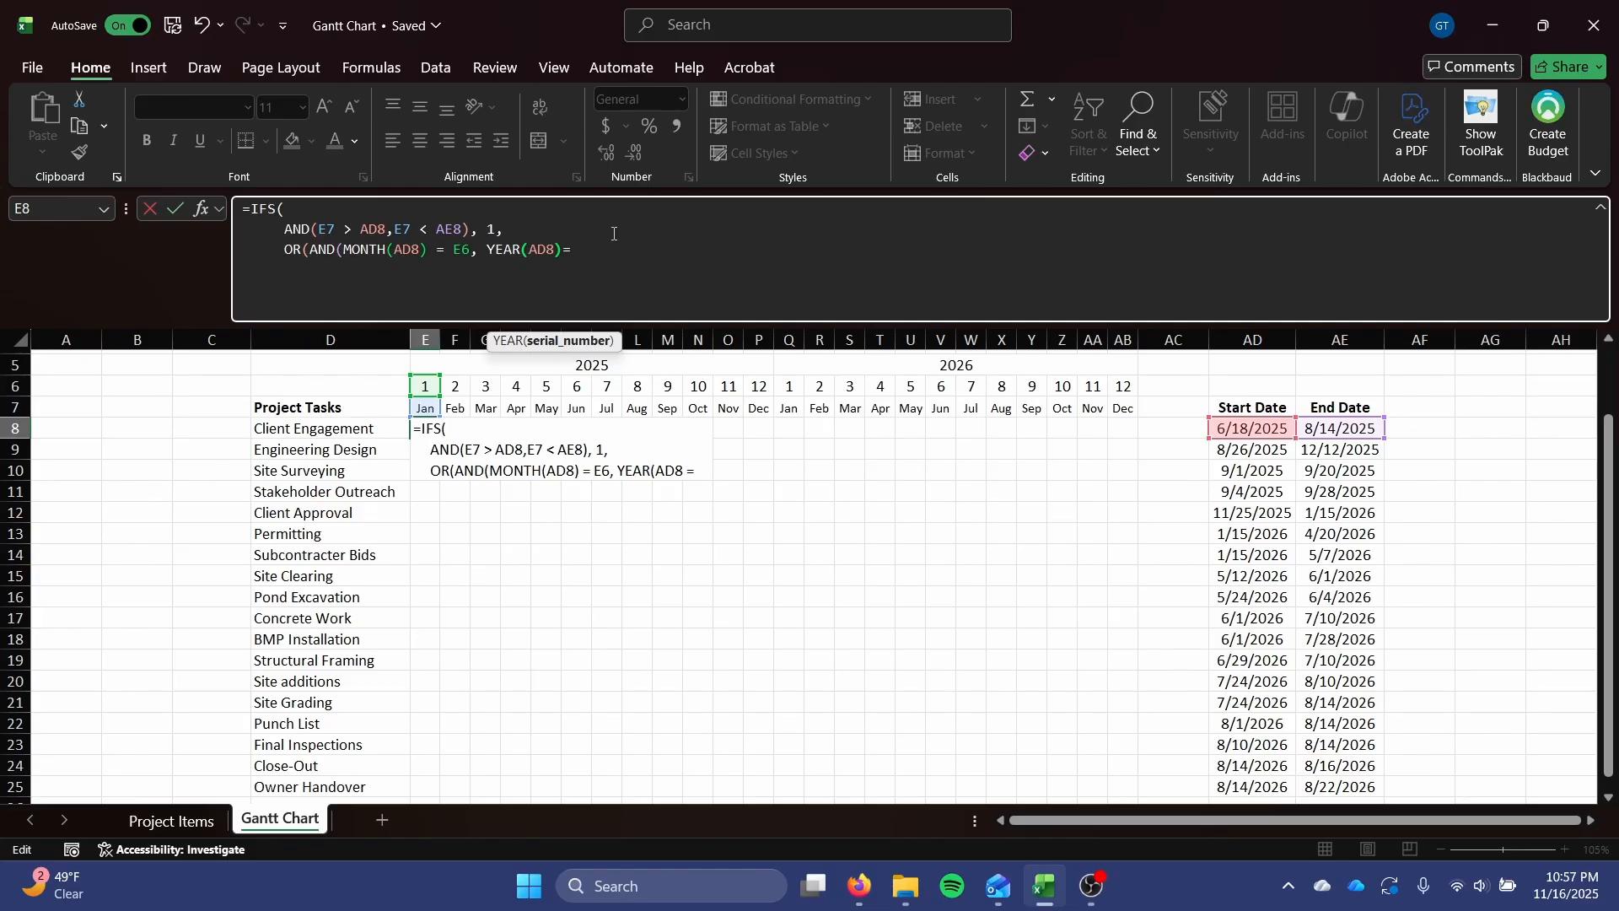
{"action": "type", "text": ")"}
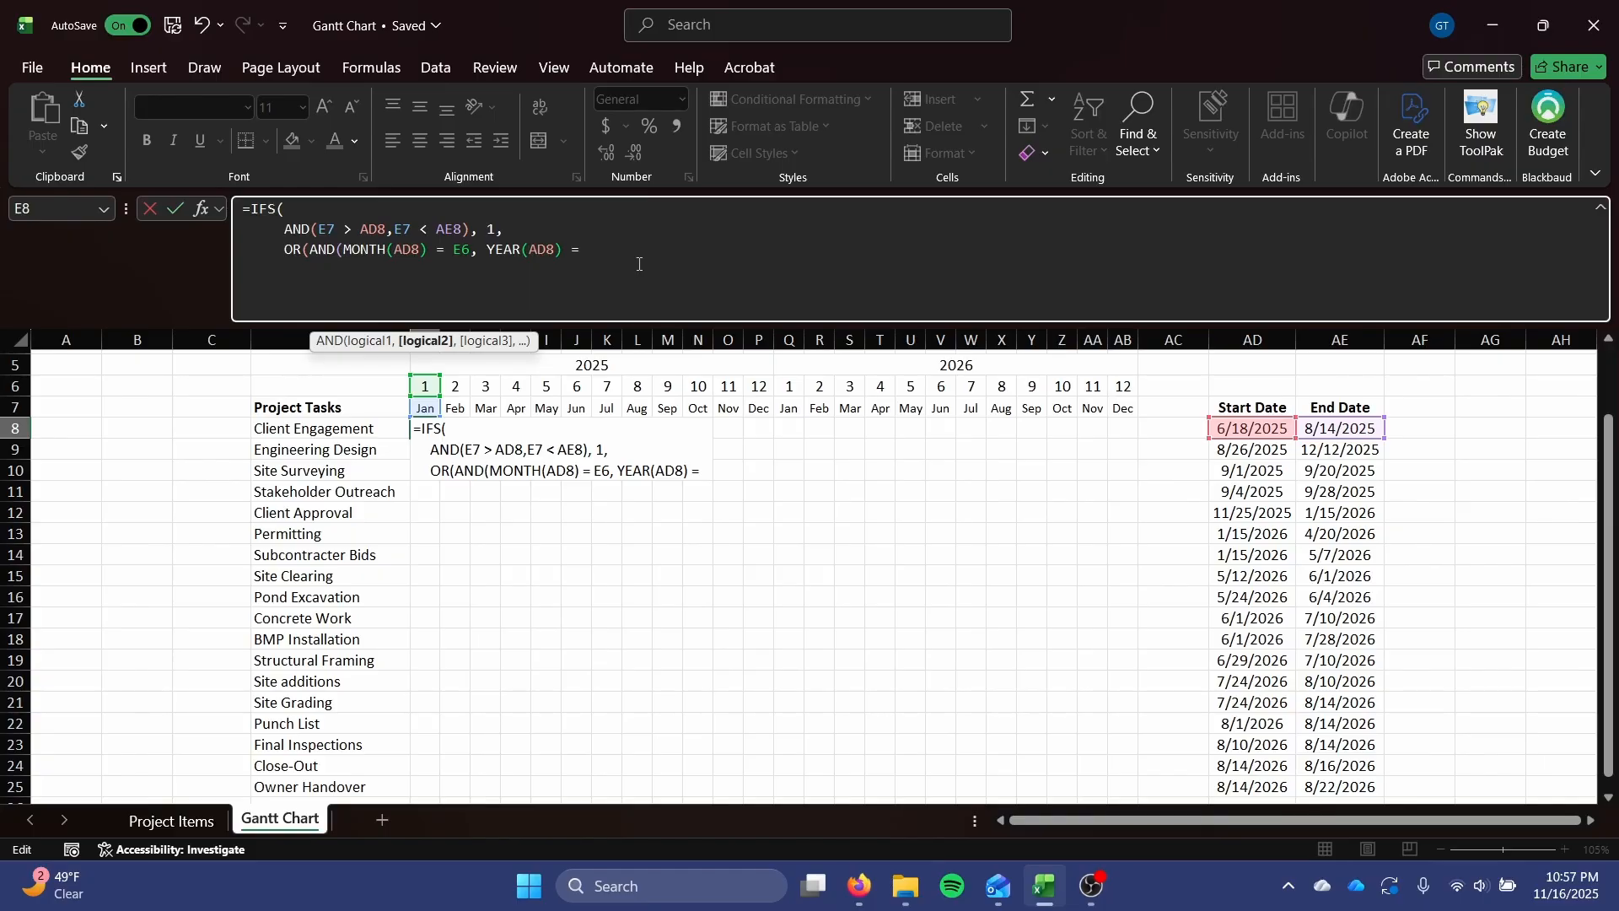
Complete the year comparison with YEAR(E7) and close the nested AND.
{"action": "type", "text": "YEAR("}
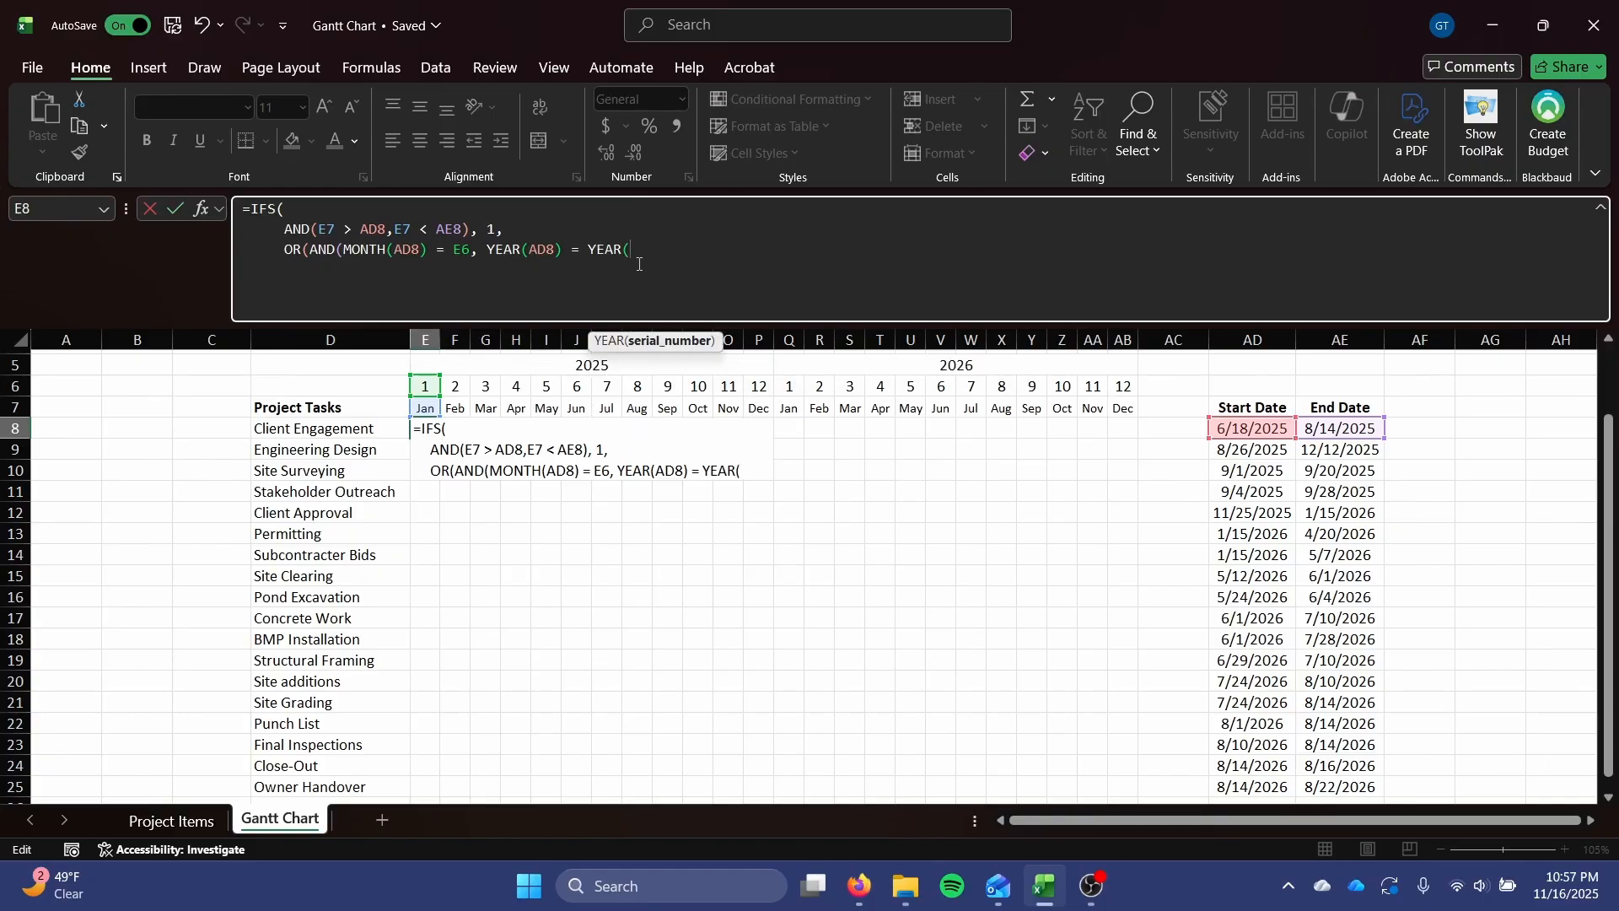
{"action": "left_click", "coordinate": [428, 418]}
{"action": "type", "text": "),"}
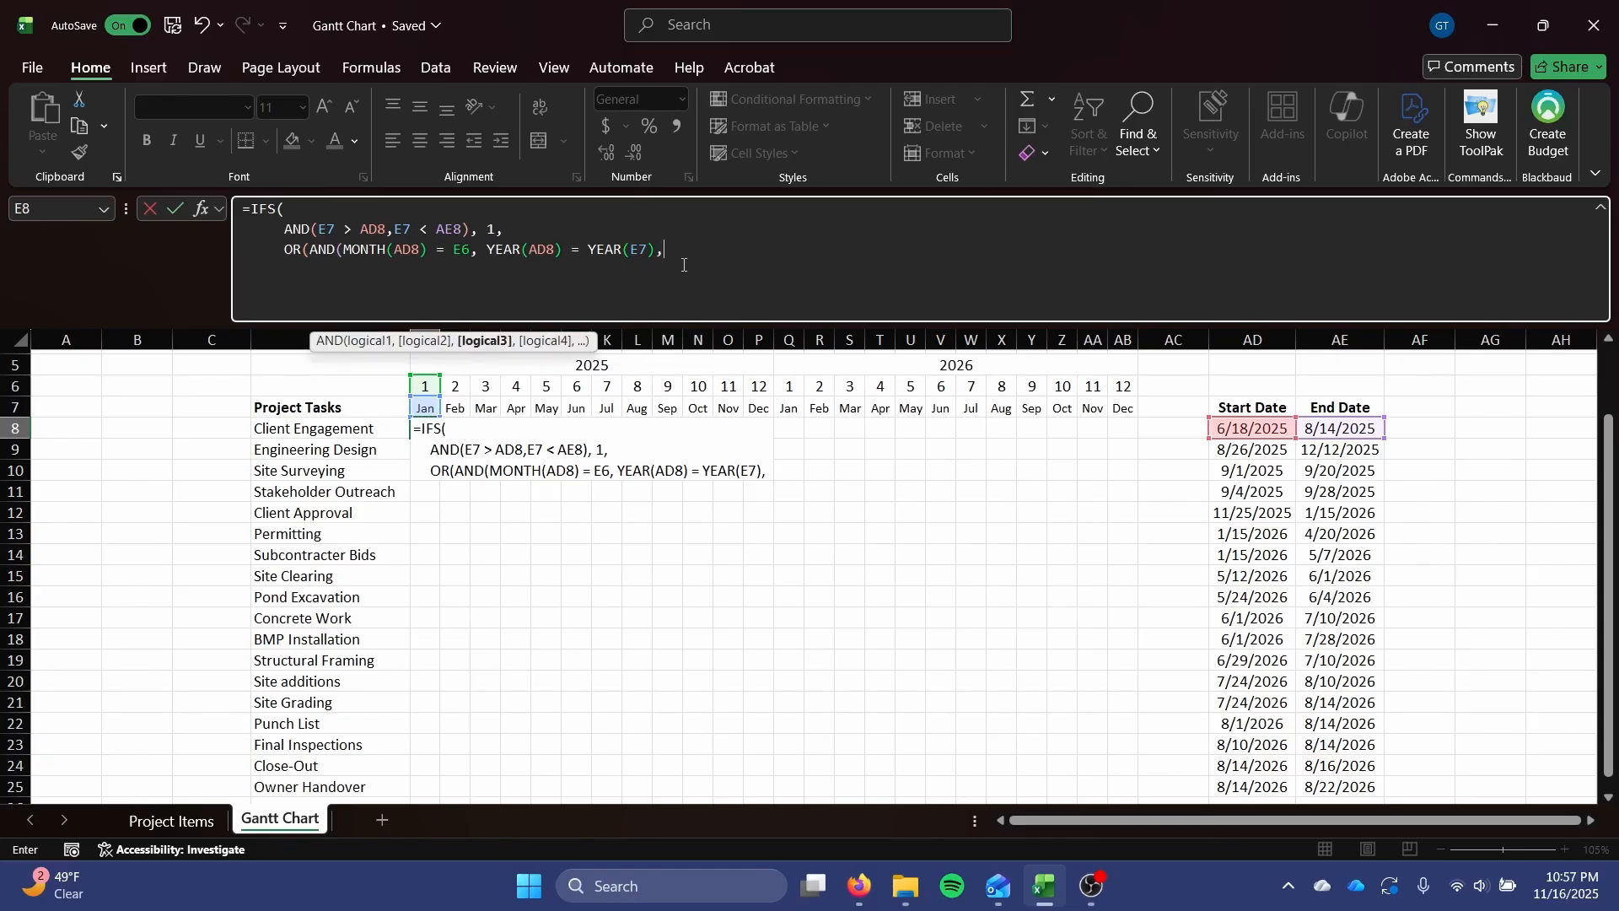
{"action": "key", "text": "BackSpace"}
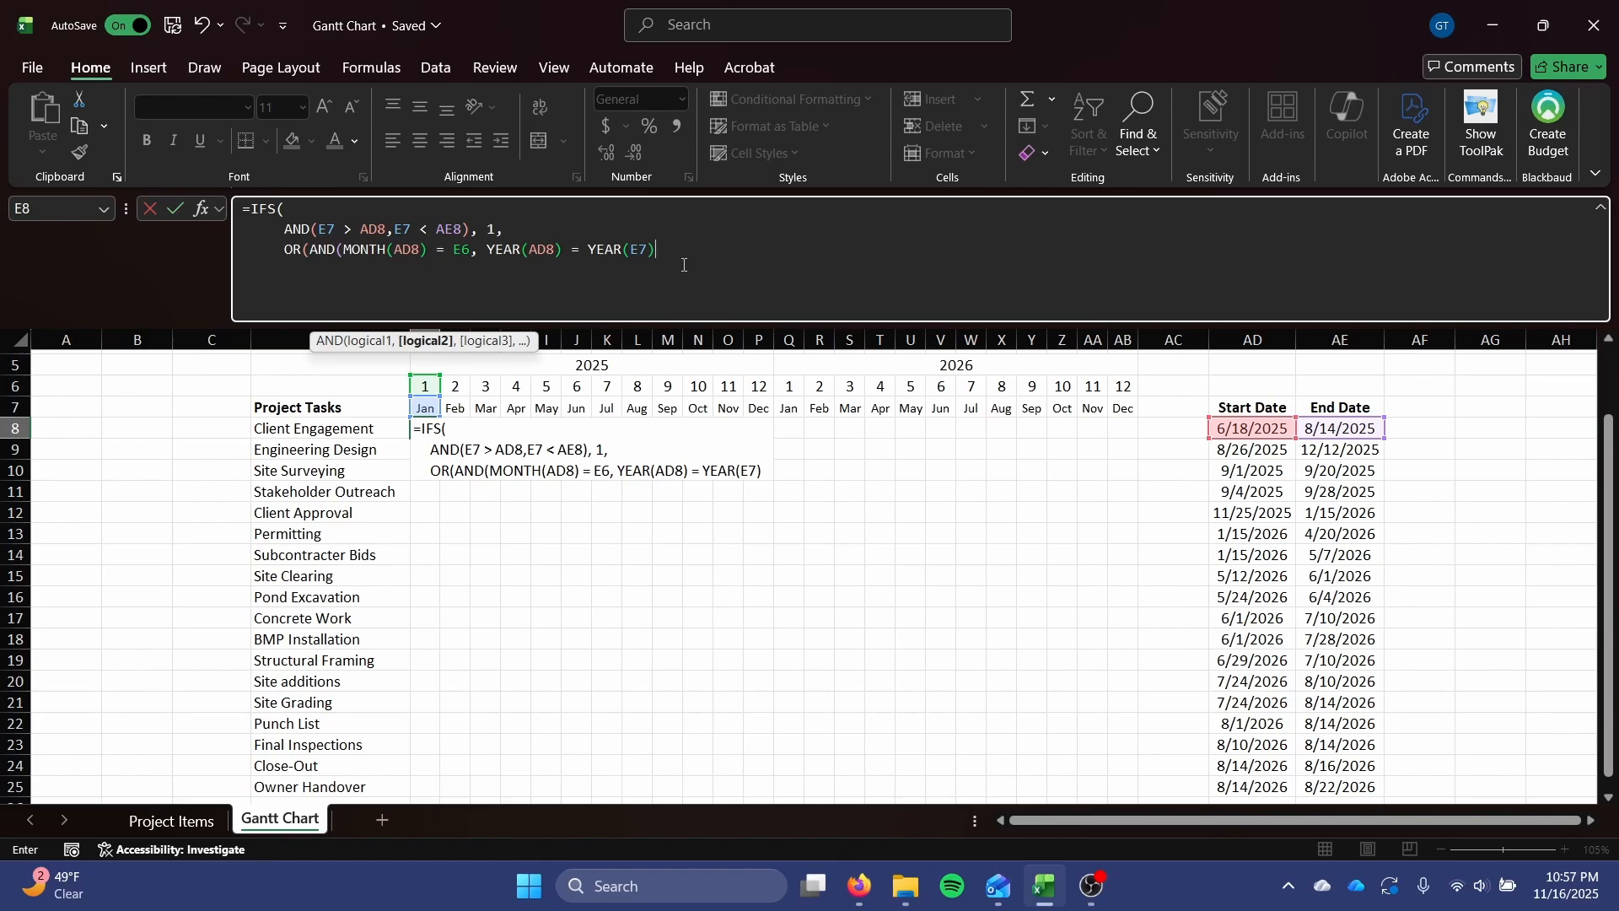
{"action": "type", "text": ")"}
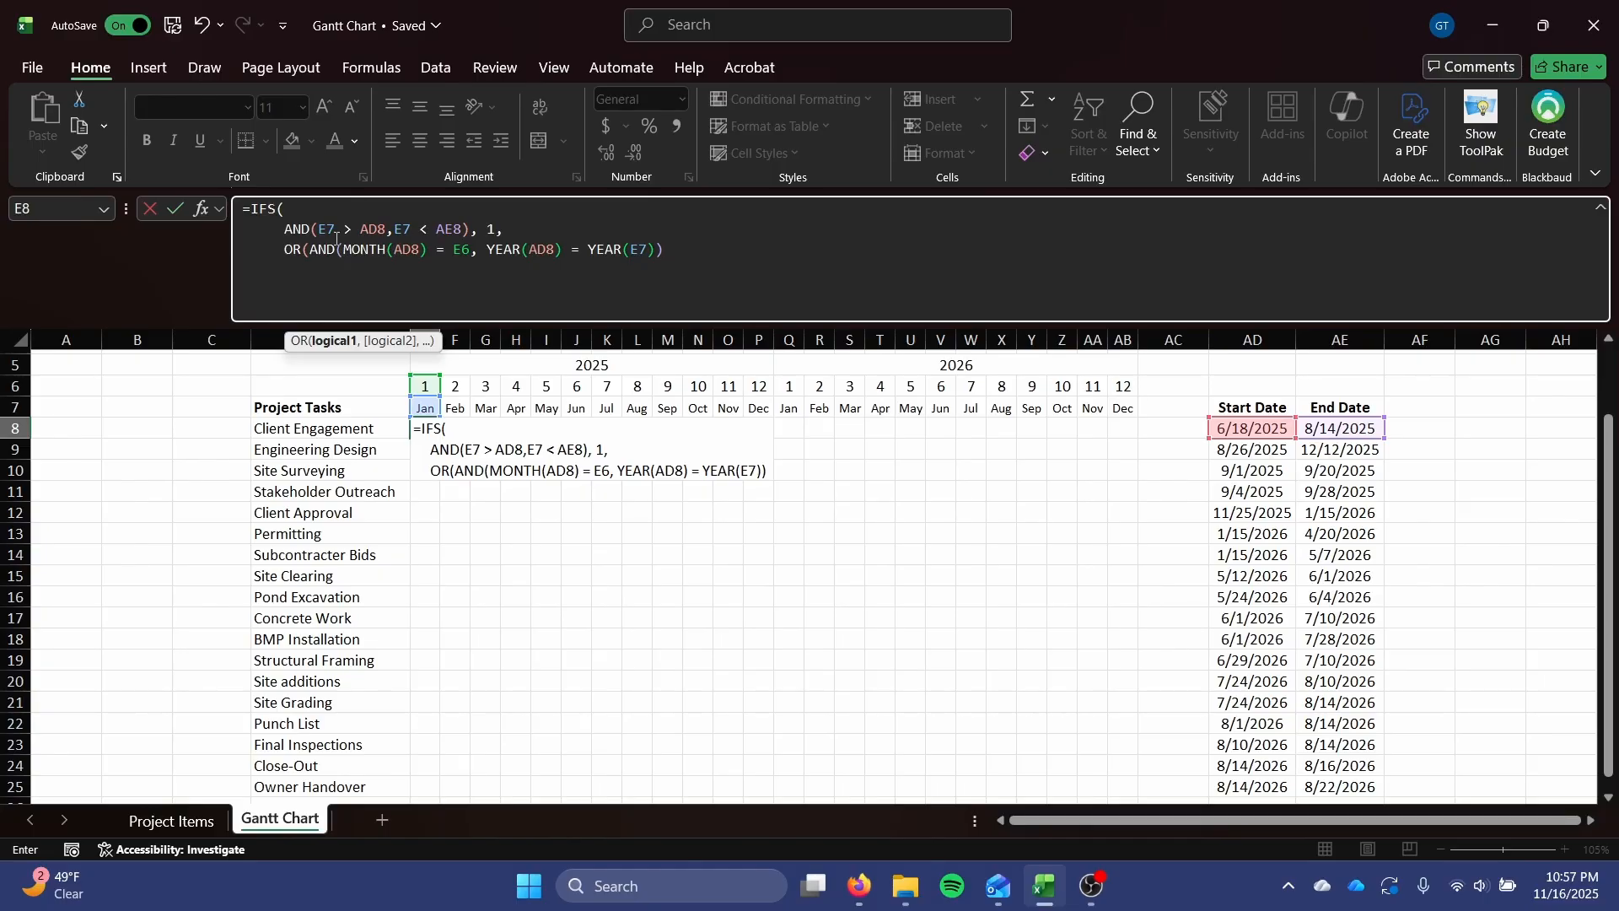
Add a copy of the nested AND test, with its month and year comparisons, as the OR's second argument.
{"action": "type", "text": ","}
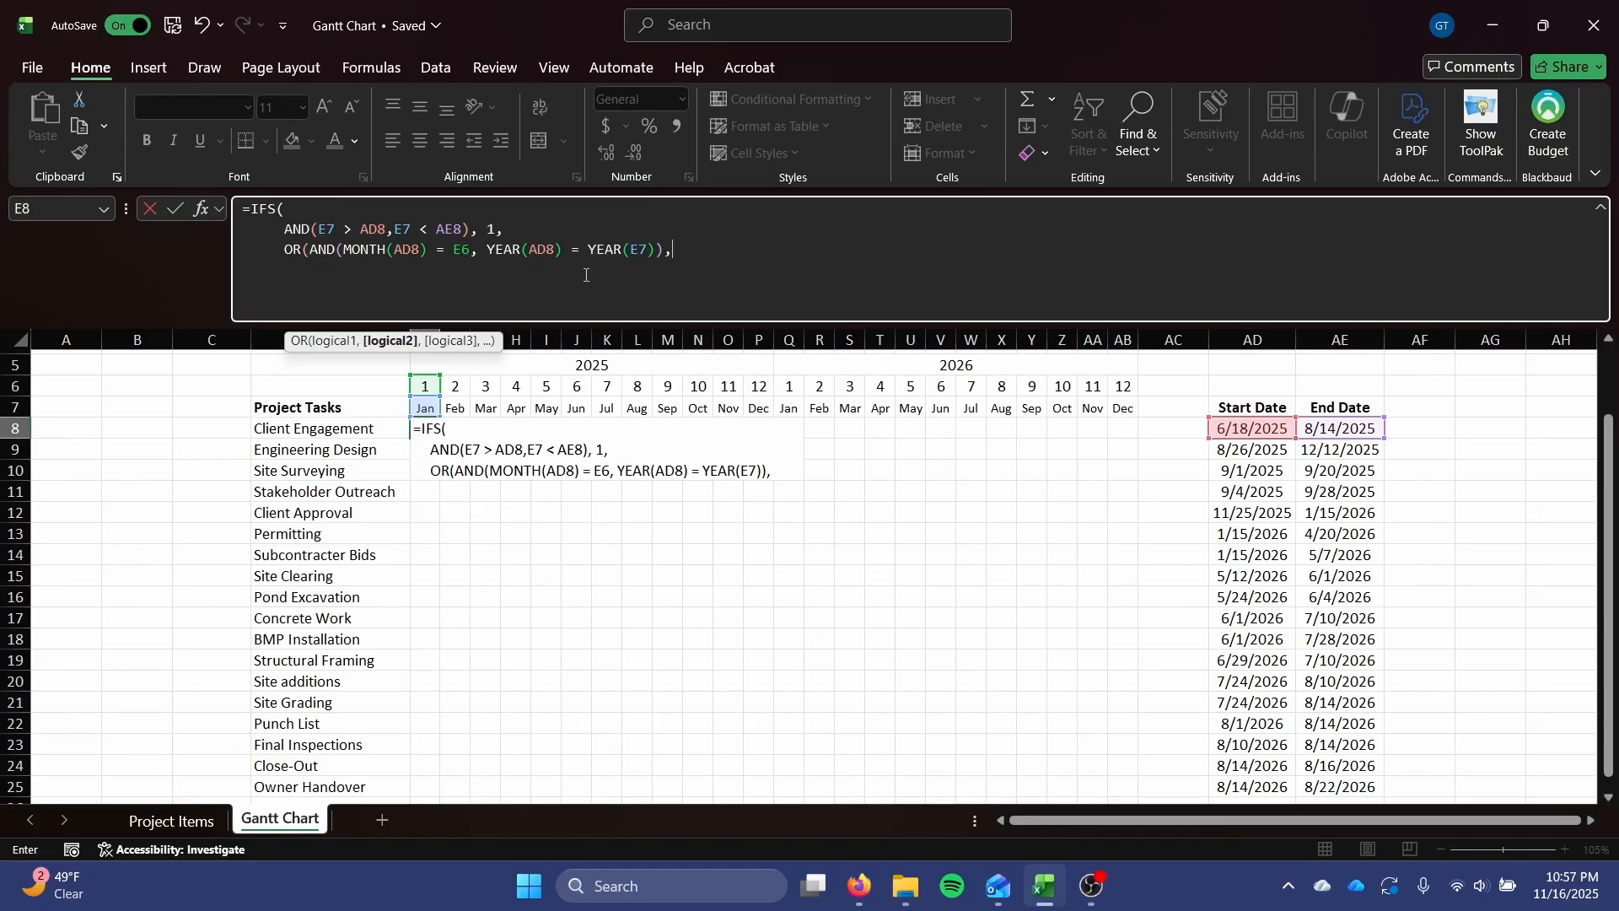
{"action": "type", "text": "AND("}
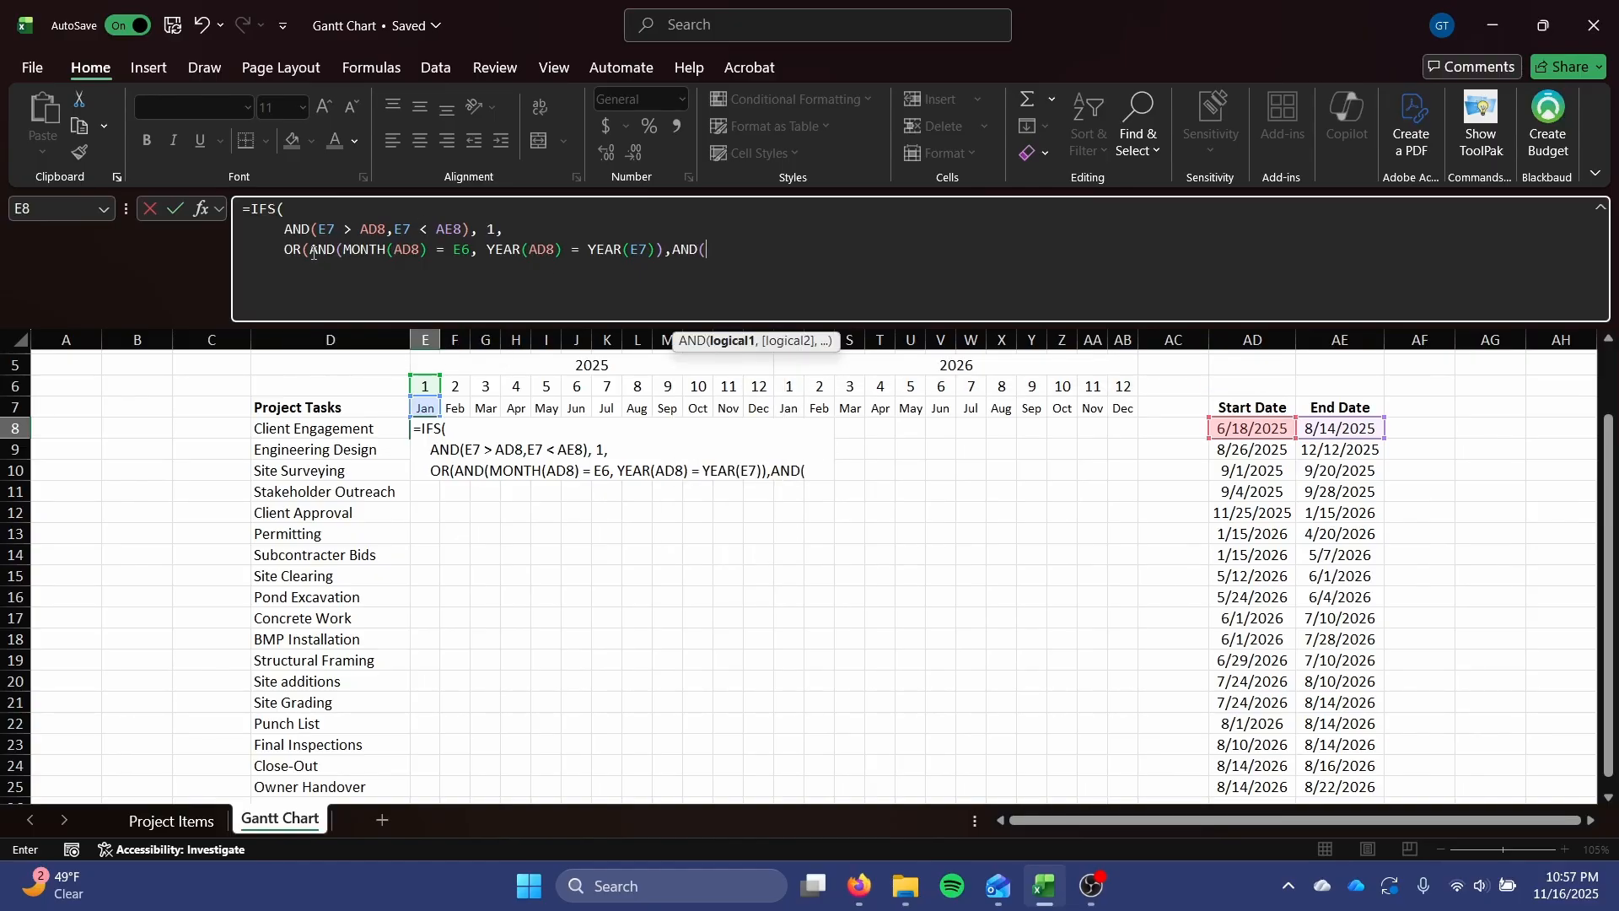
{"action": "left_click_drag", "start_coordinate": [310, 249], "coordinate": [674, 249]}
{"action": "key", "text": "ctrl+c"}
{"action": "key", "text": "ctrl+v"}
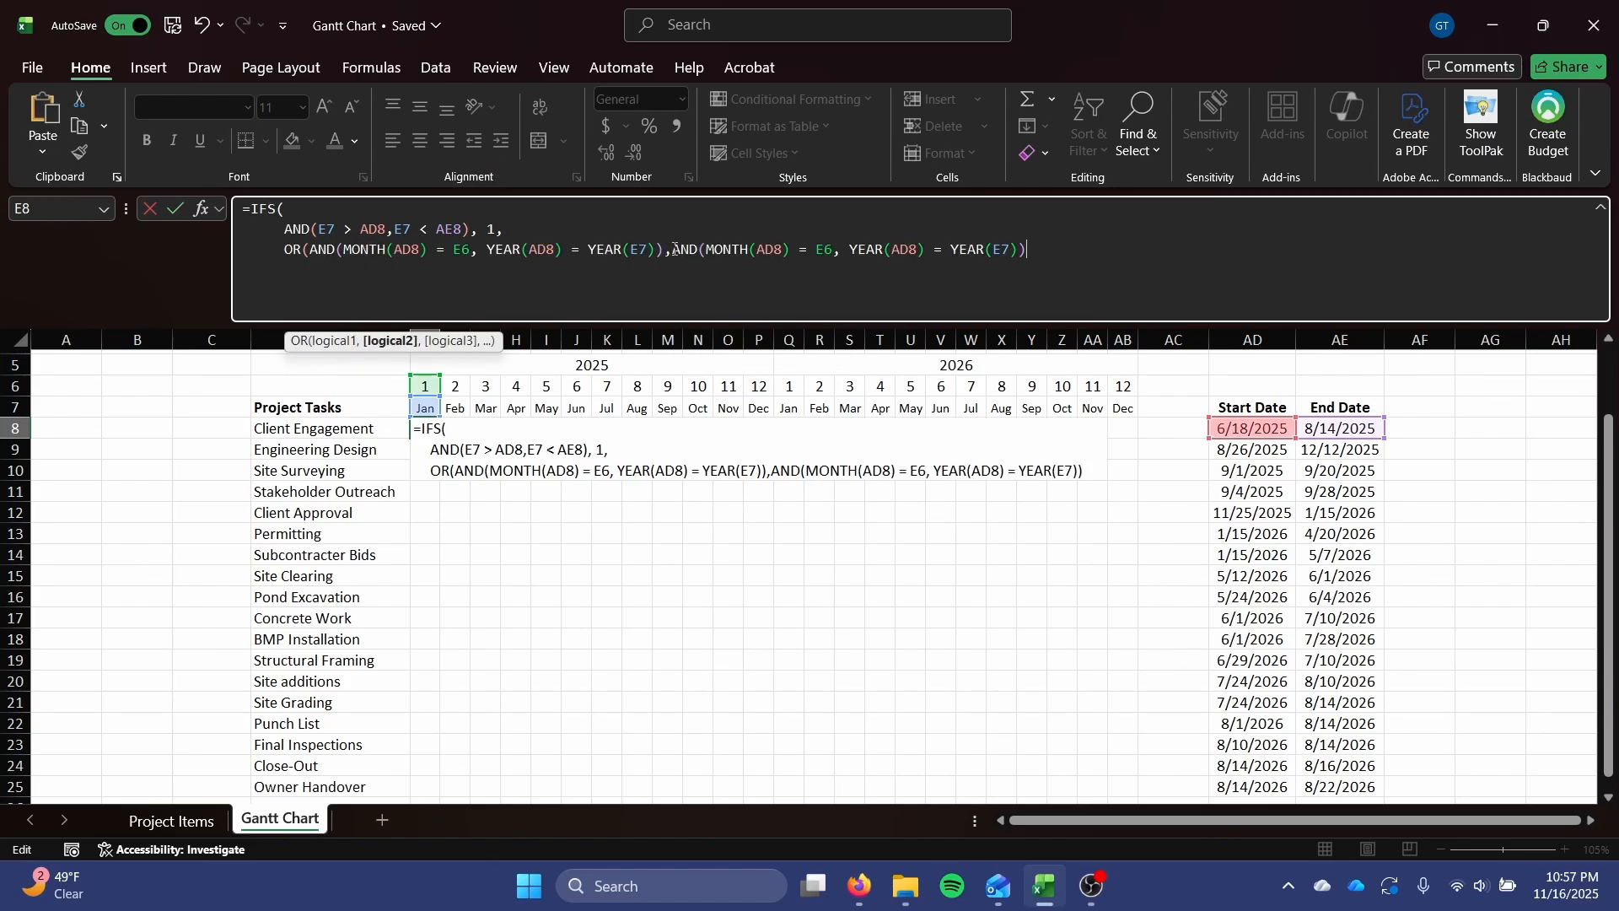
Change AD8 to AE8 in both the MONTH and YEAR functions of the copied AND test.
{"action": "left_click", "coordinate": [769, 250]}
{"action": "key", "text": "Delete"}
{"action": "type", "text": "E"}
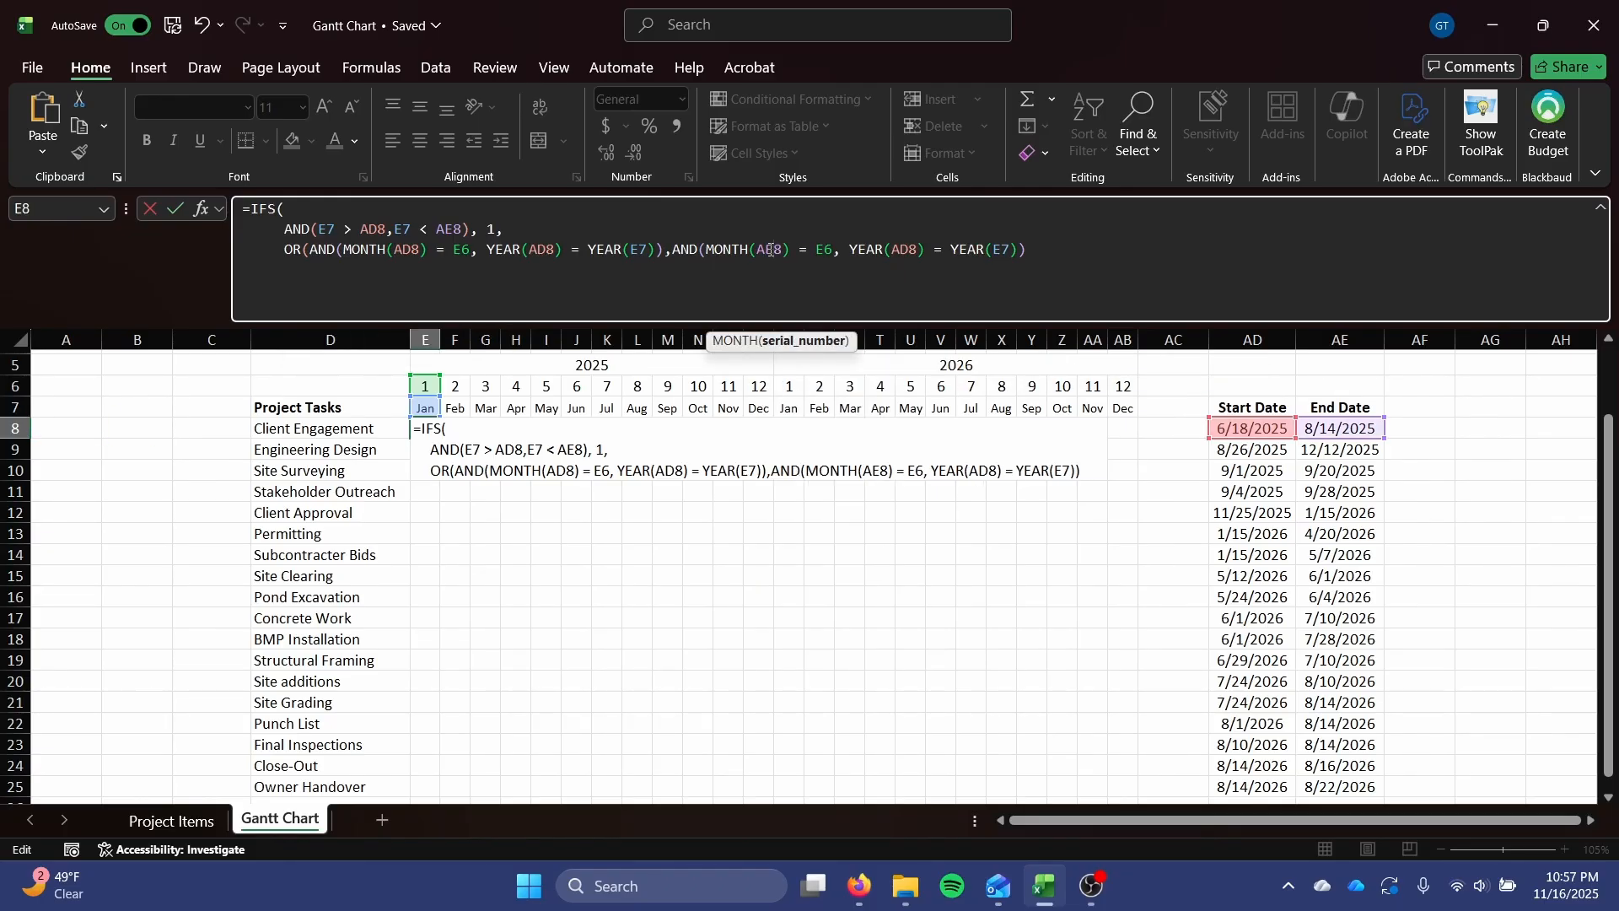
{"action": "left_click", "coordinate": [913, 247]}
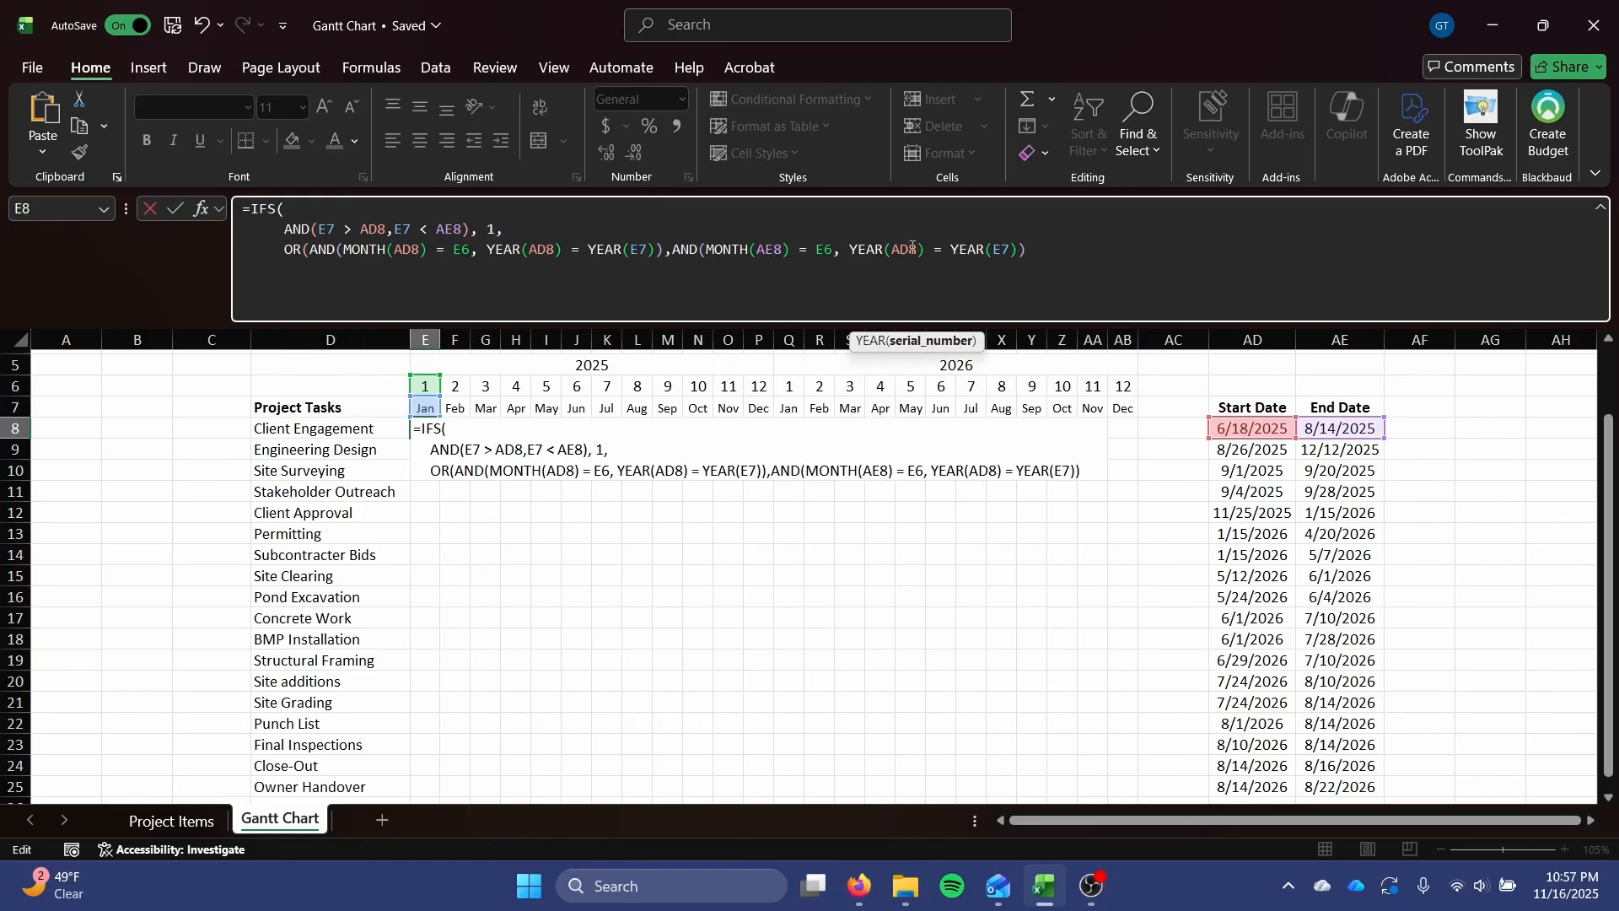
{"action": "key", "text": "BackSpace"}
{"action": "type", "text": "E"}
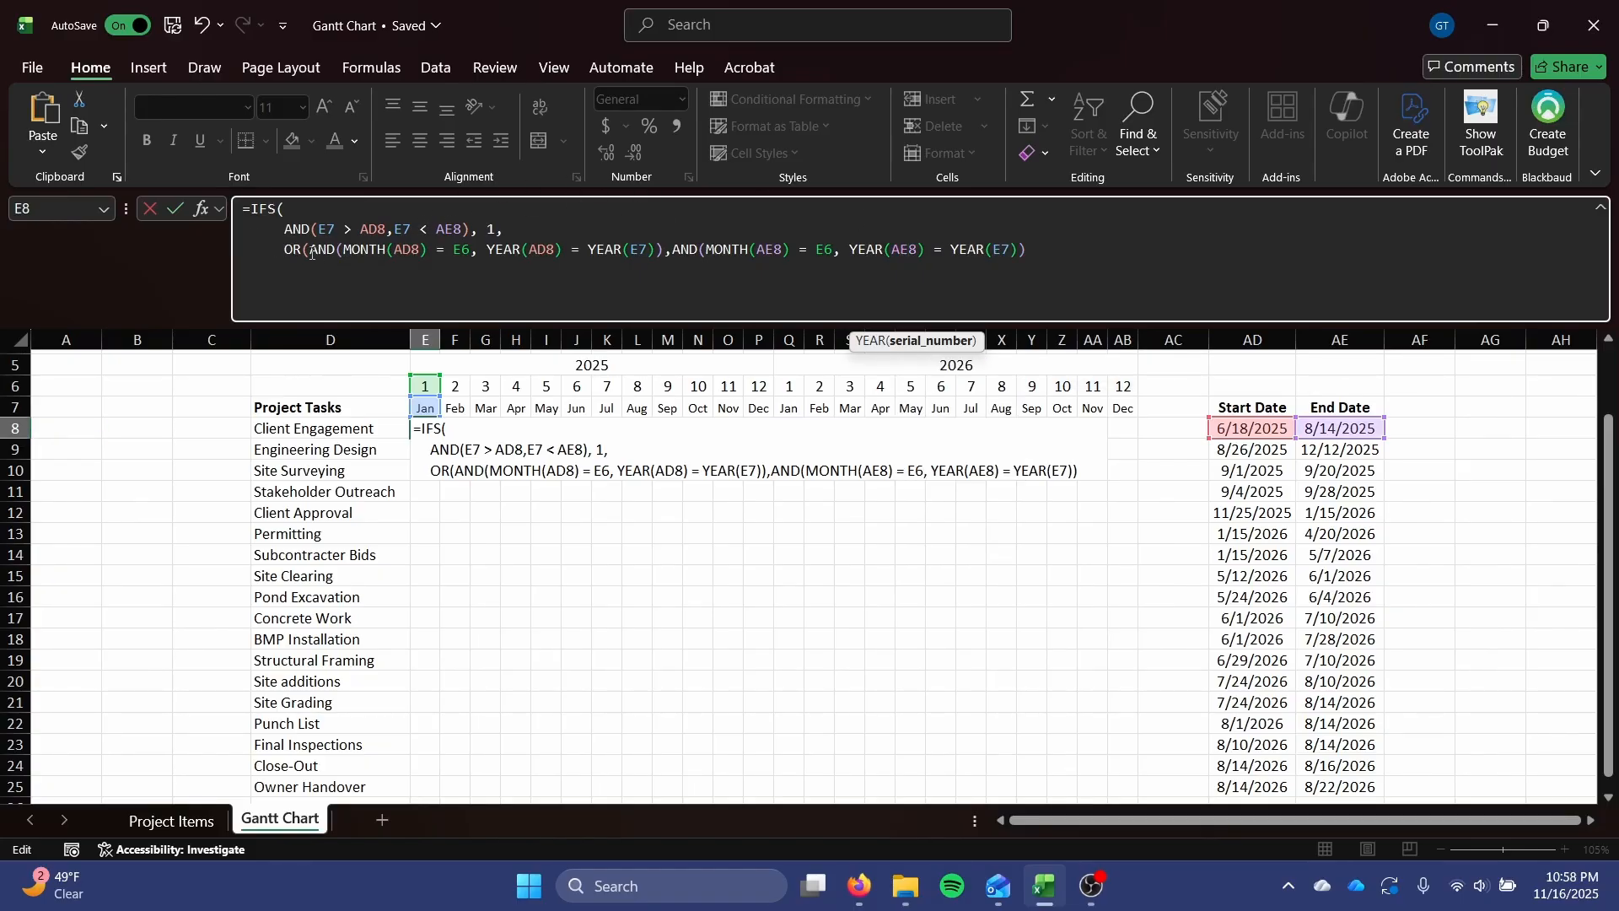
Add 0.5 after the second AND test as the value for the OR condition.
{"action": "left_click_drag", "start_coordinate": [311, 253], "coordinate": [664, 250]}
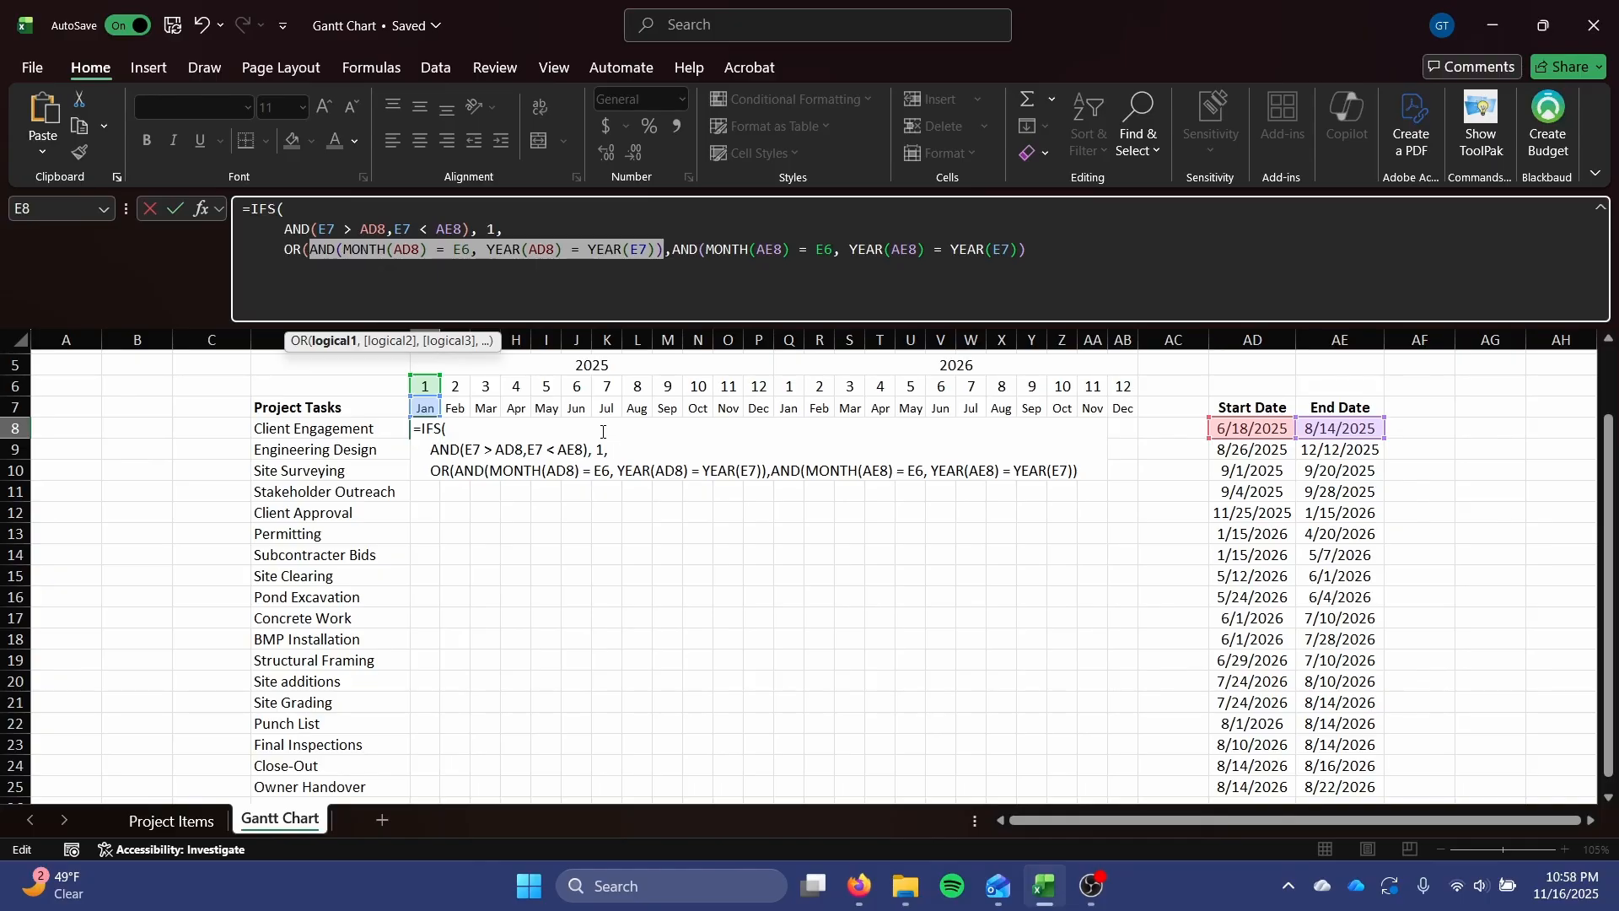
{"action": "left_click", "coordinate": [1050, 242]}
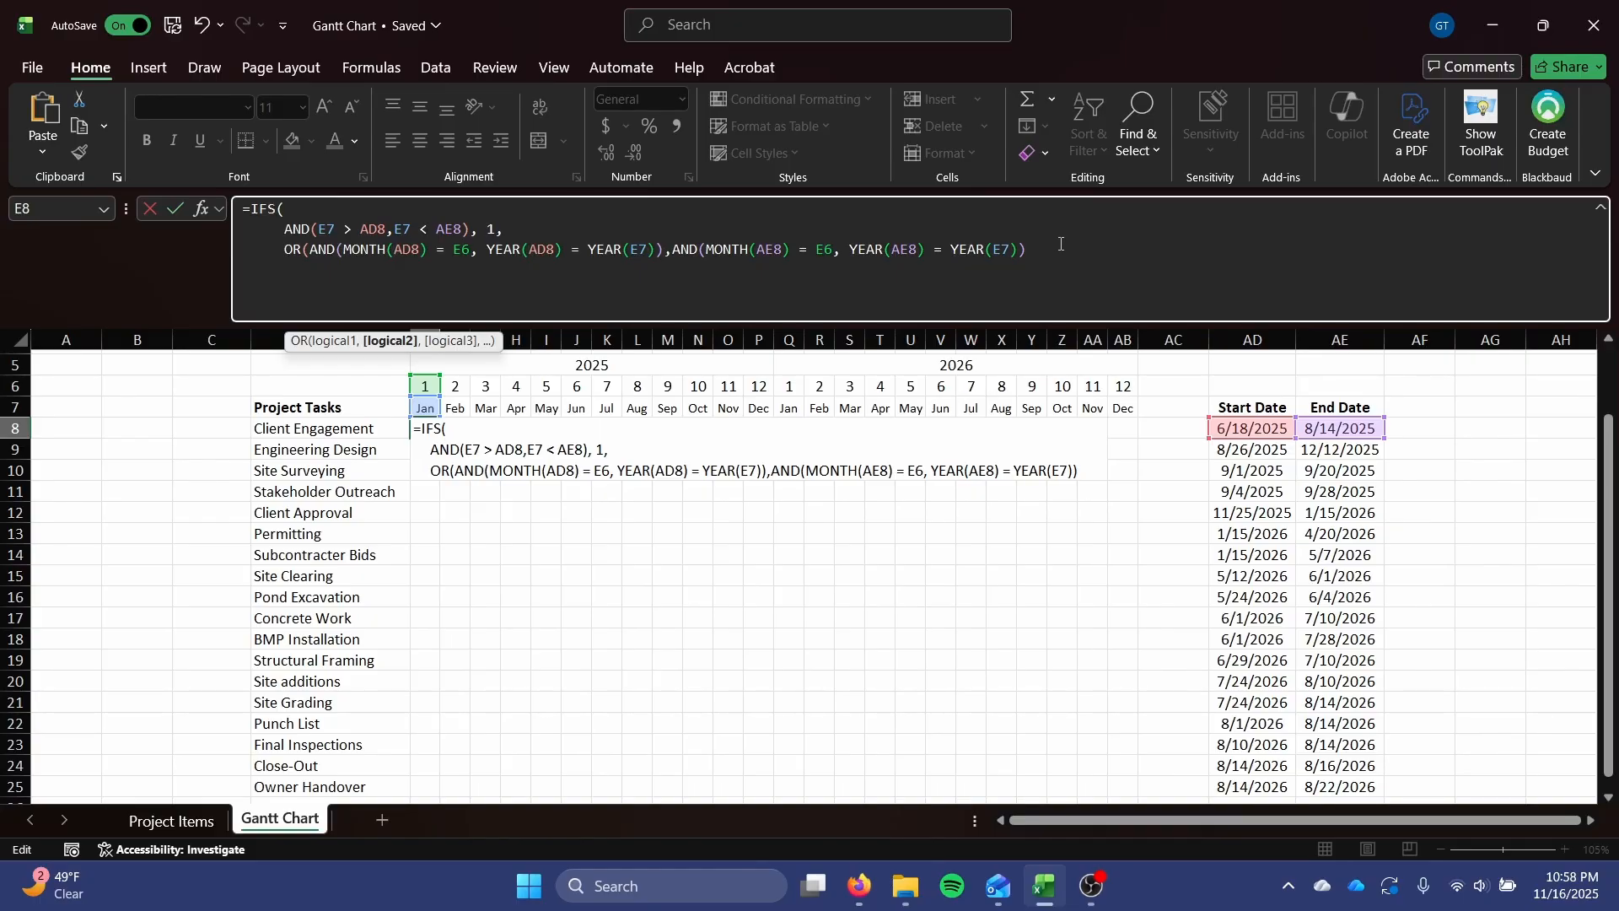
{"action": "type", "text": ", 0."}
{"action": "key", "text": "BackSpace"}
{"action": "key", "text": "BackSpace"}
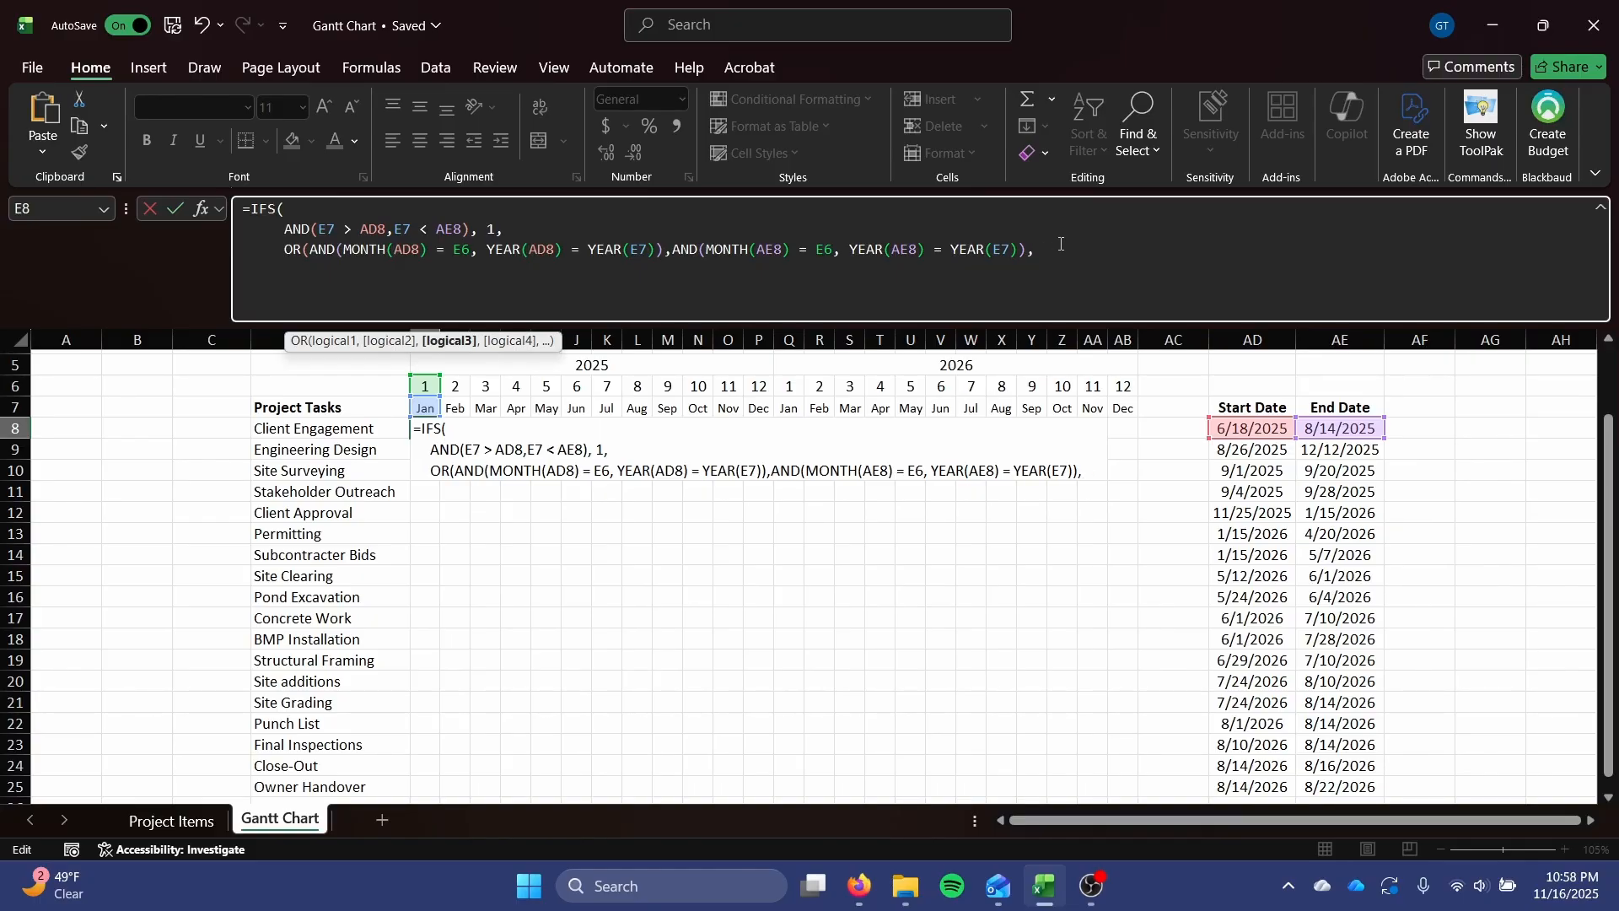
{"action": "type", "text": "0.6"}
{"action": "key", "text": "BackSpace"}
{"action": "type", "text": "5,"}
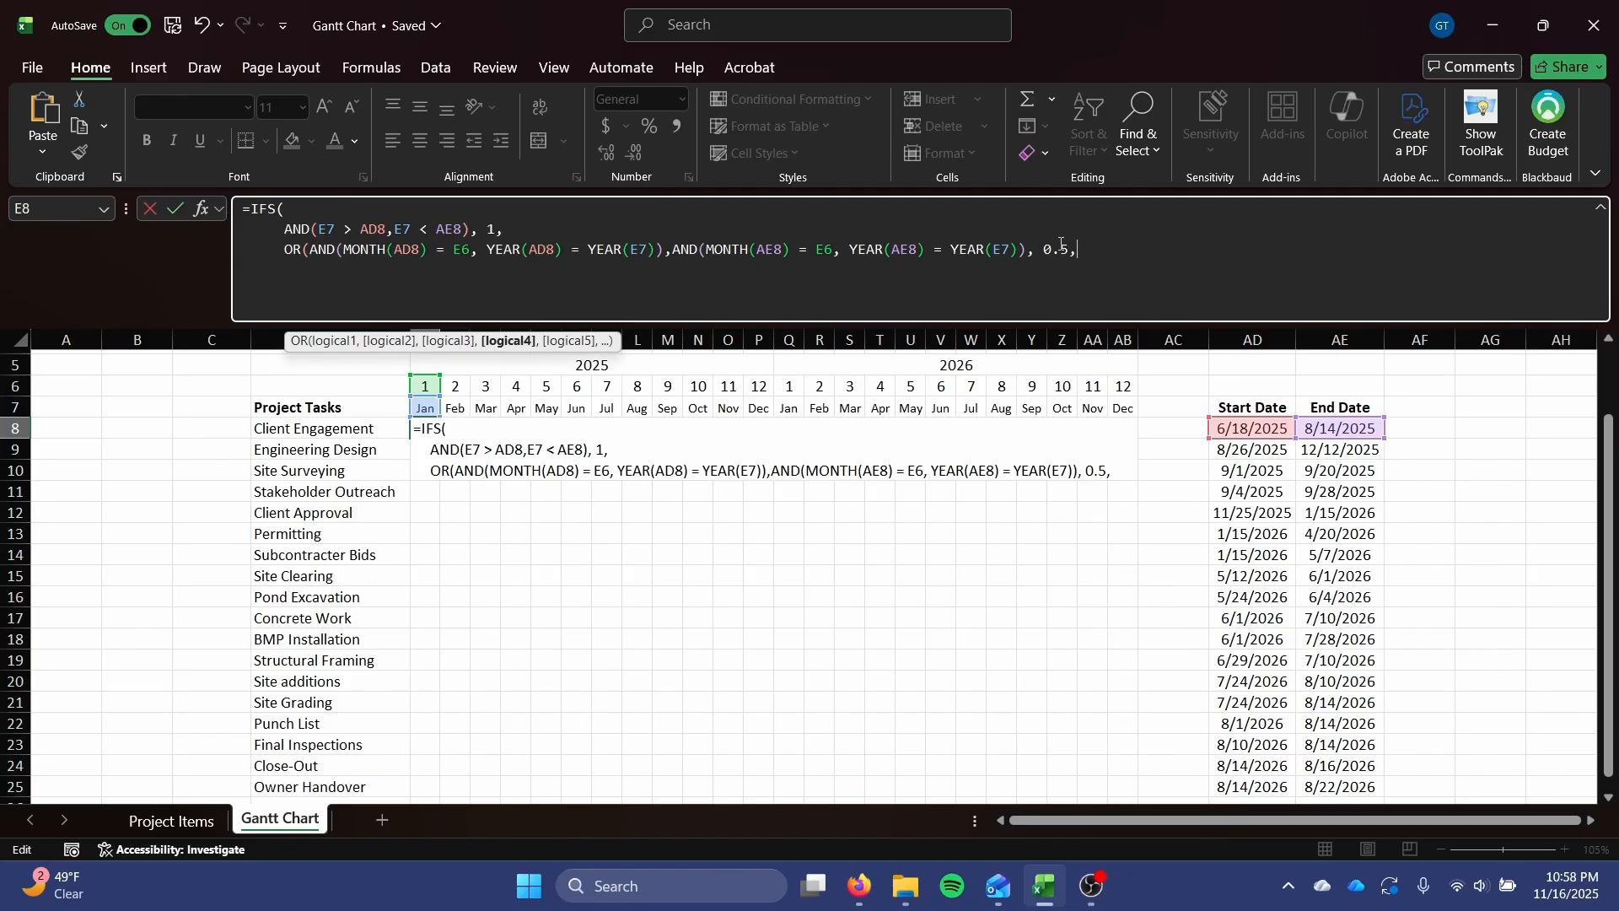
On a new line, add TRUE, 0 as the fallback pair and close the parenthesis.
{"action": "key", "text": "alt+Return"}
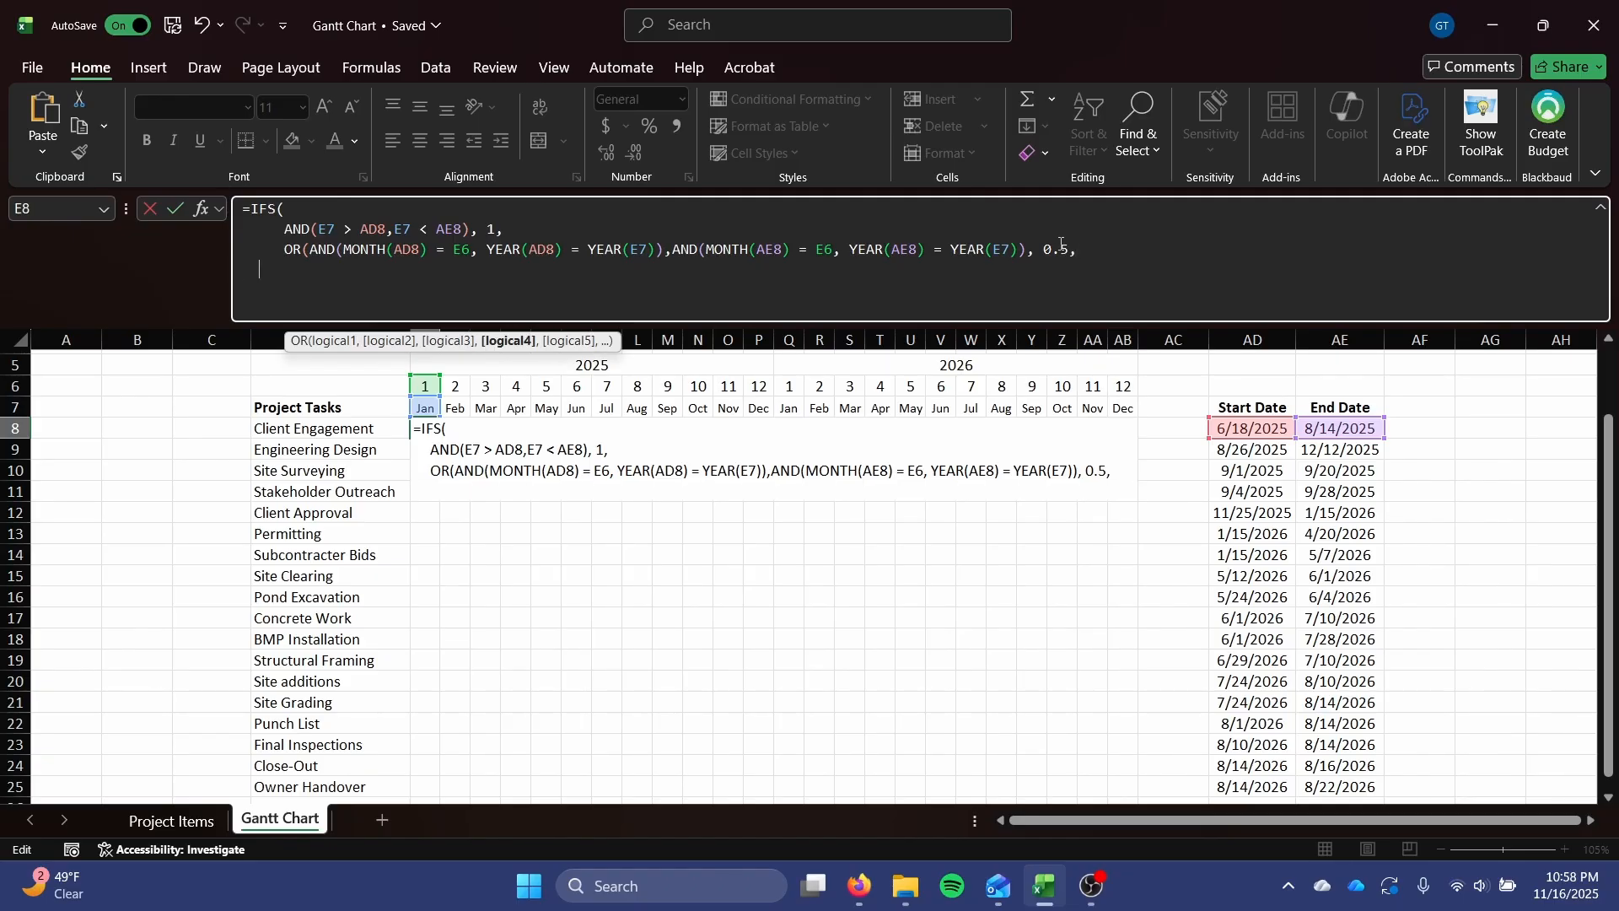
{"action": "type", "text": "TRUE"}
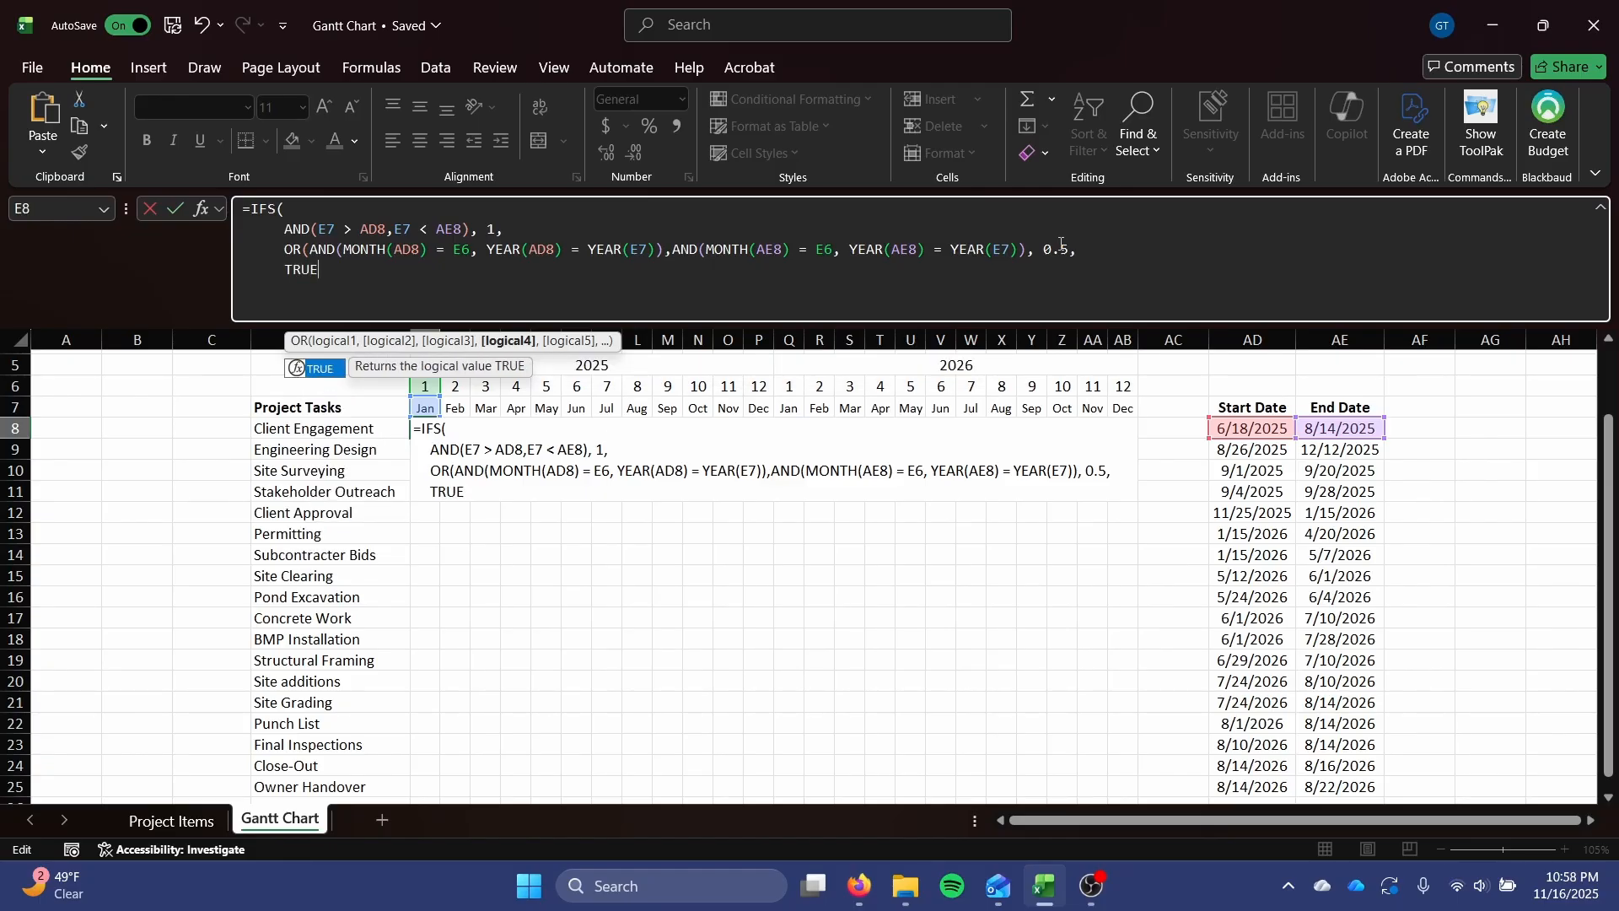
{"action": "type", "text": ", 0"}
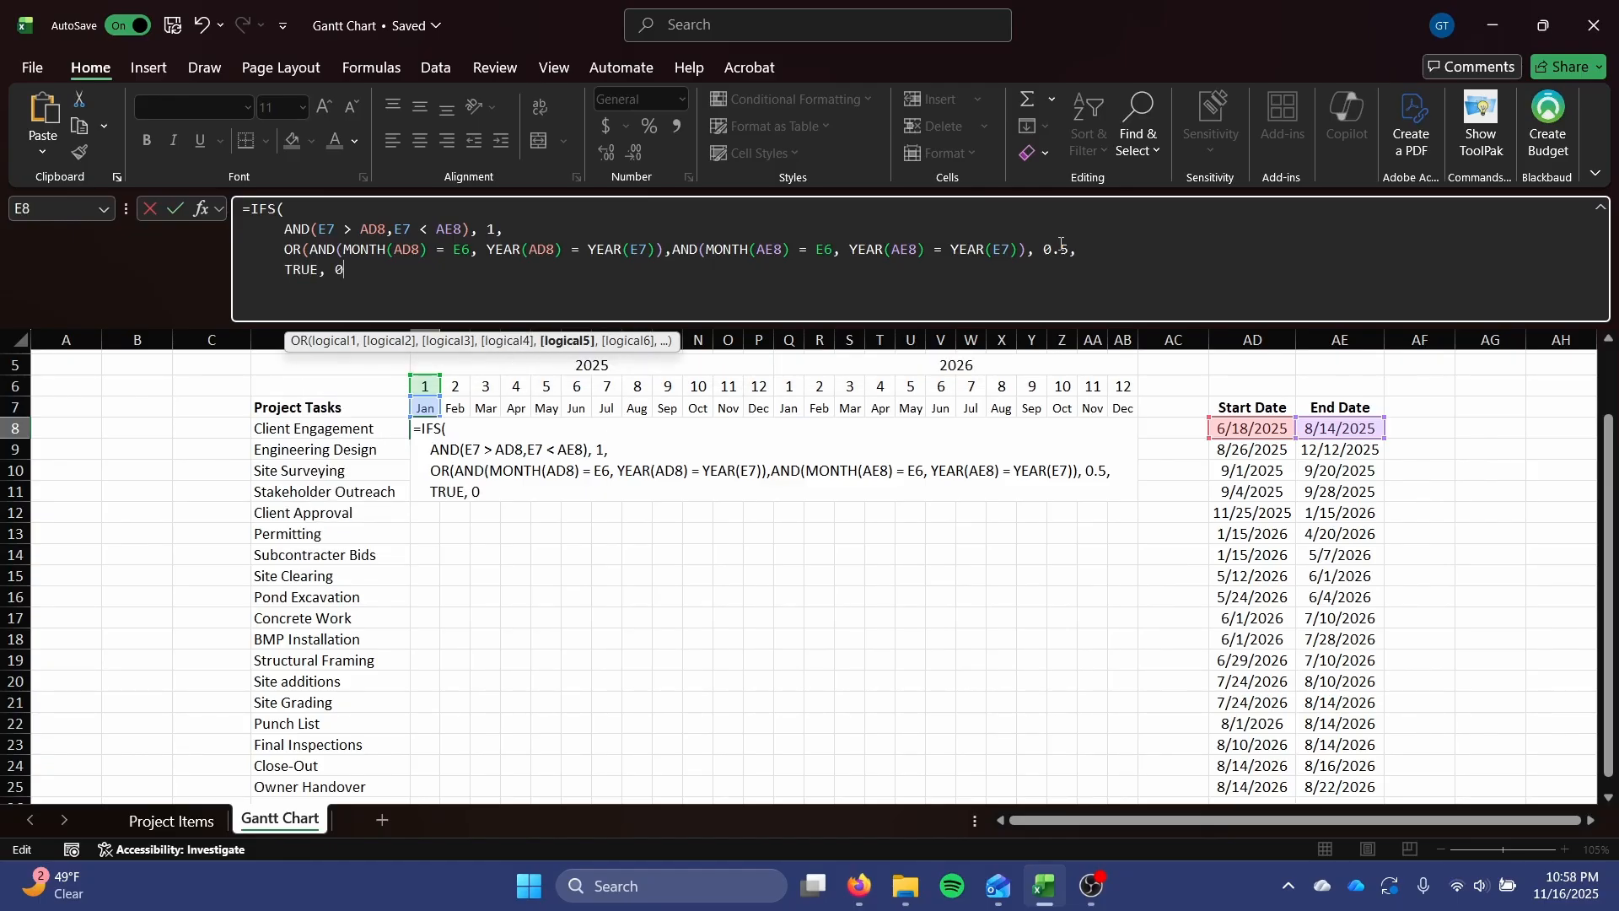
{"action": "type", "text": ")"}
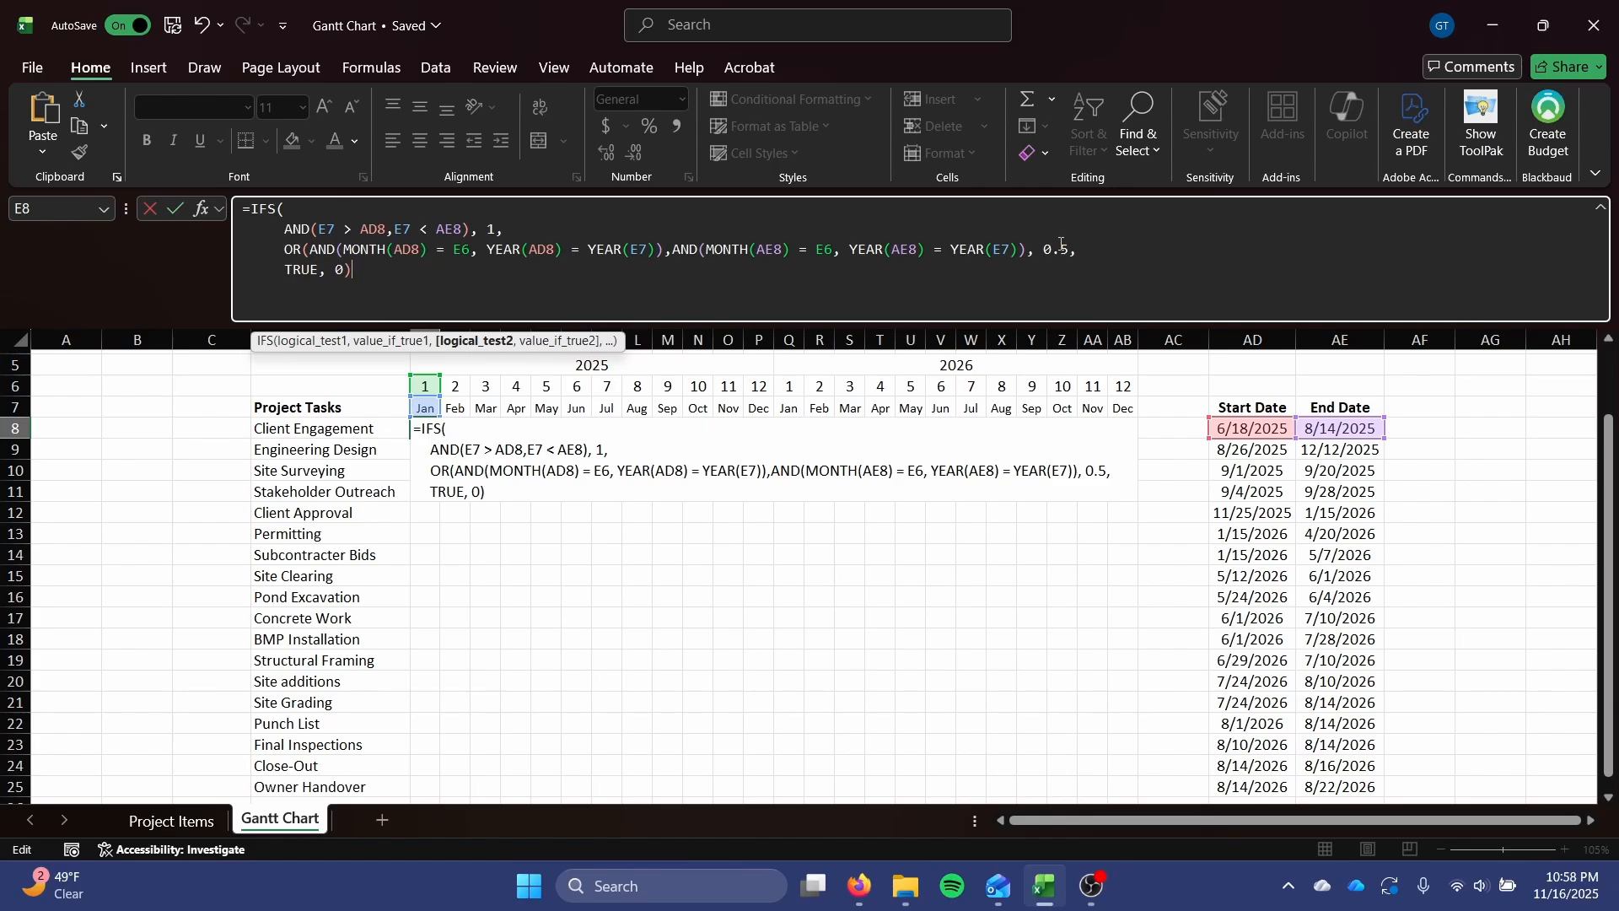
Close the OR's parenthesis before 0.5, put the final closing parenthesis on its own line, and enter the formula.
{"action": "left_click", "coordinate": [1037, 246]}
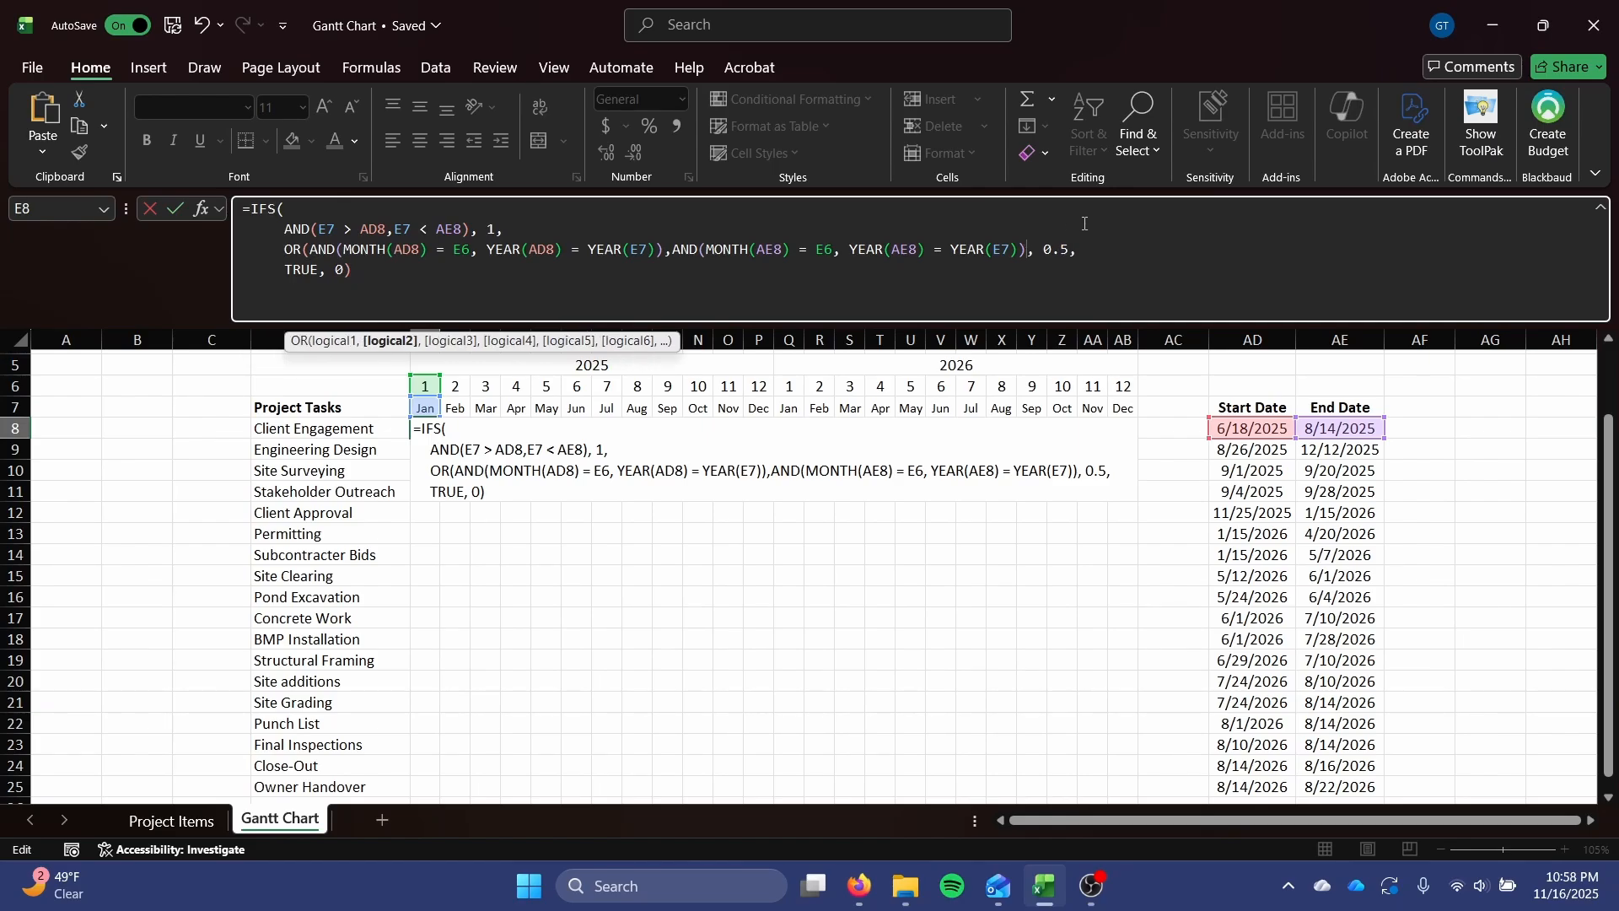
{"action": "type", "text": ")"}
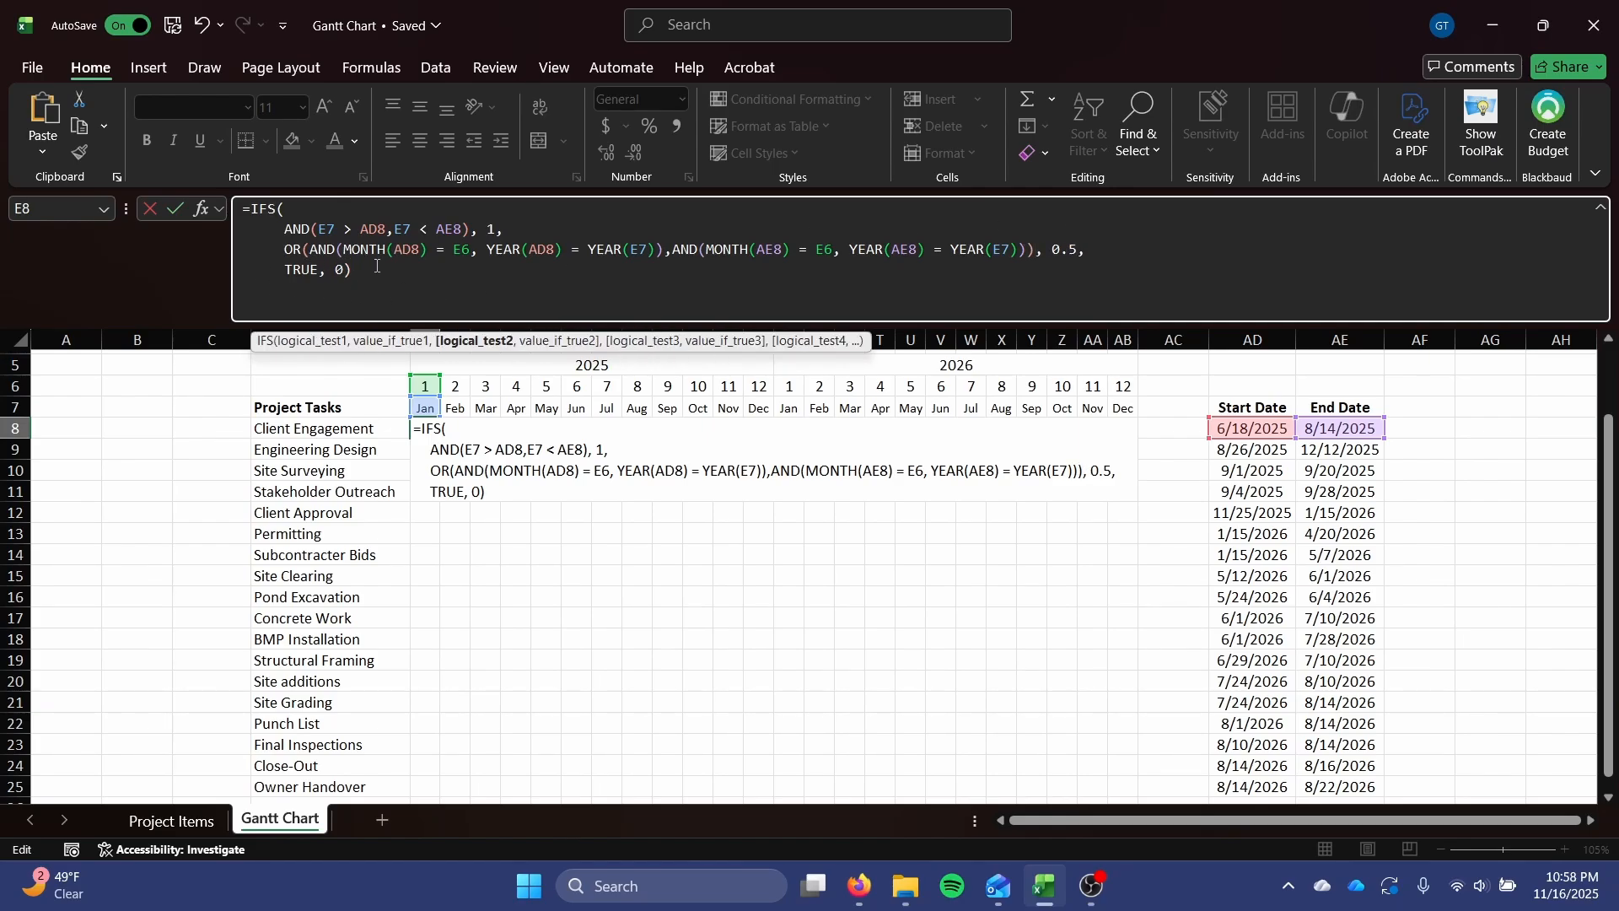
{"action": "left_click", "coordinate": [376, 266]}
{"action": "key", "text": "BackSpace"}
{"action": "key", "text": "alt+Return"}
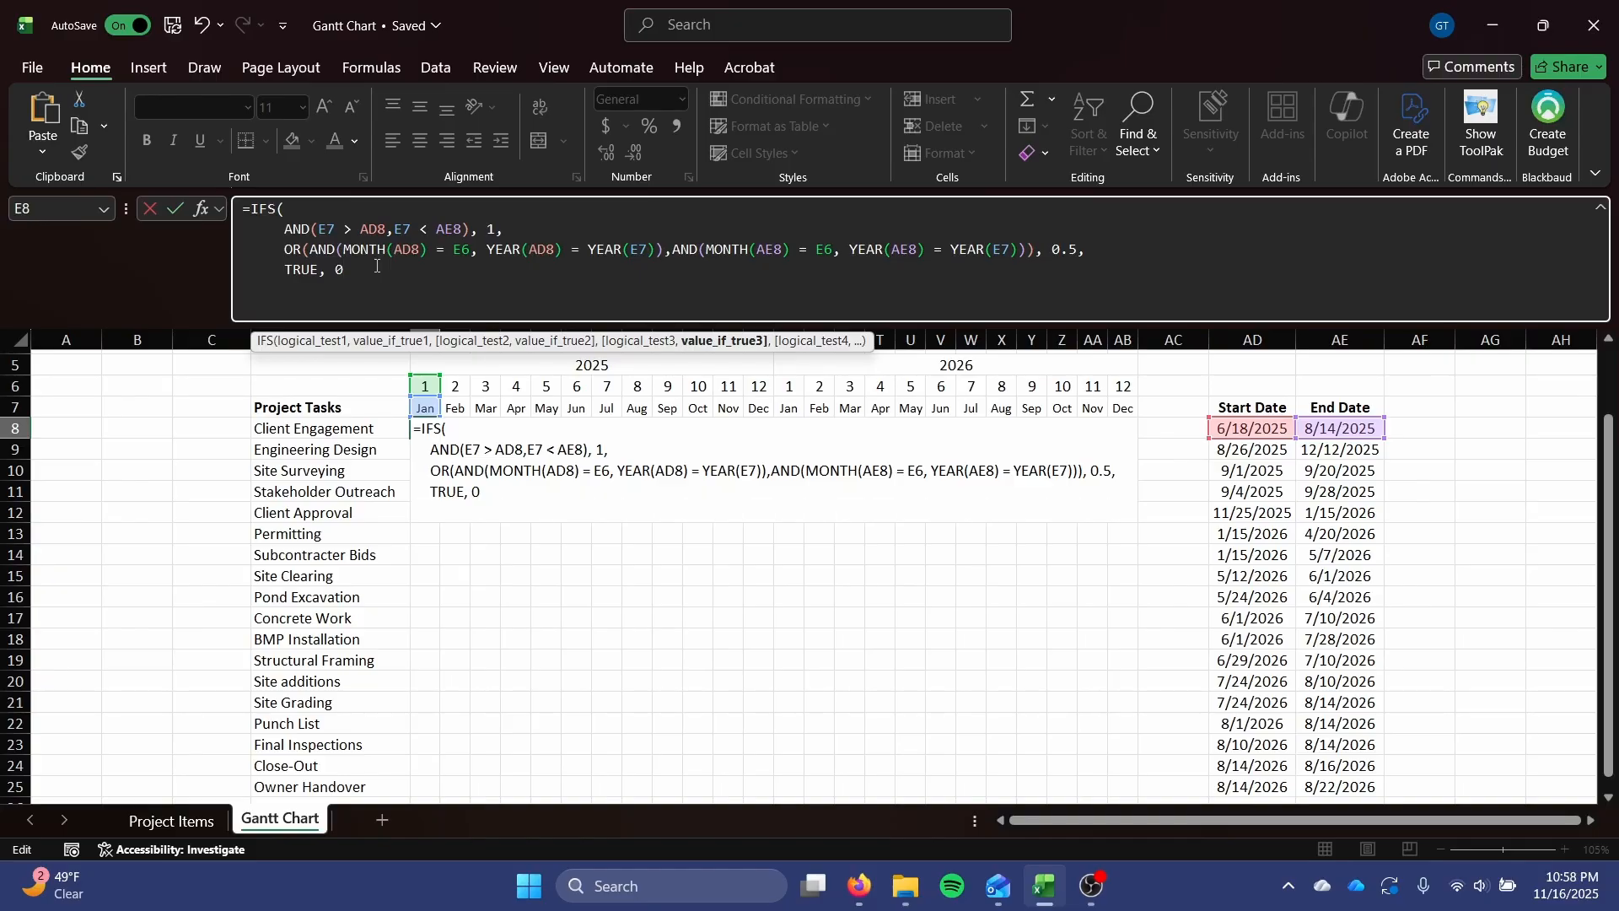
{"action": "key", "text": "Return"}
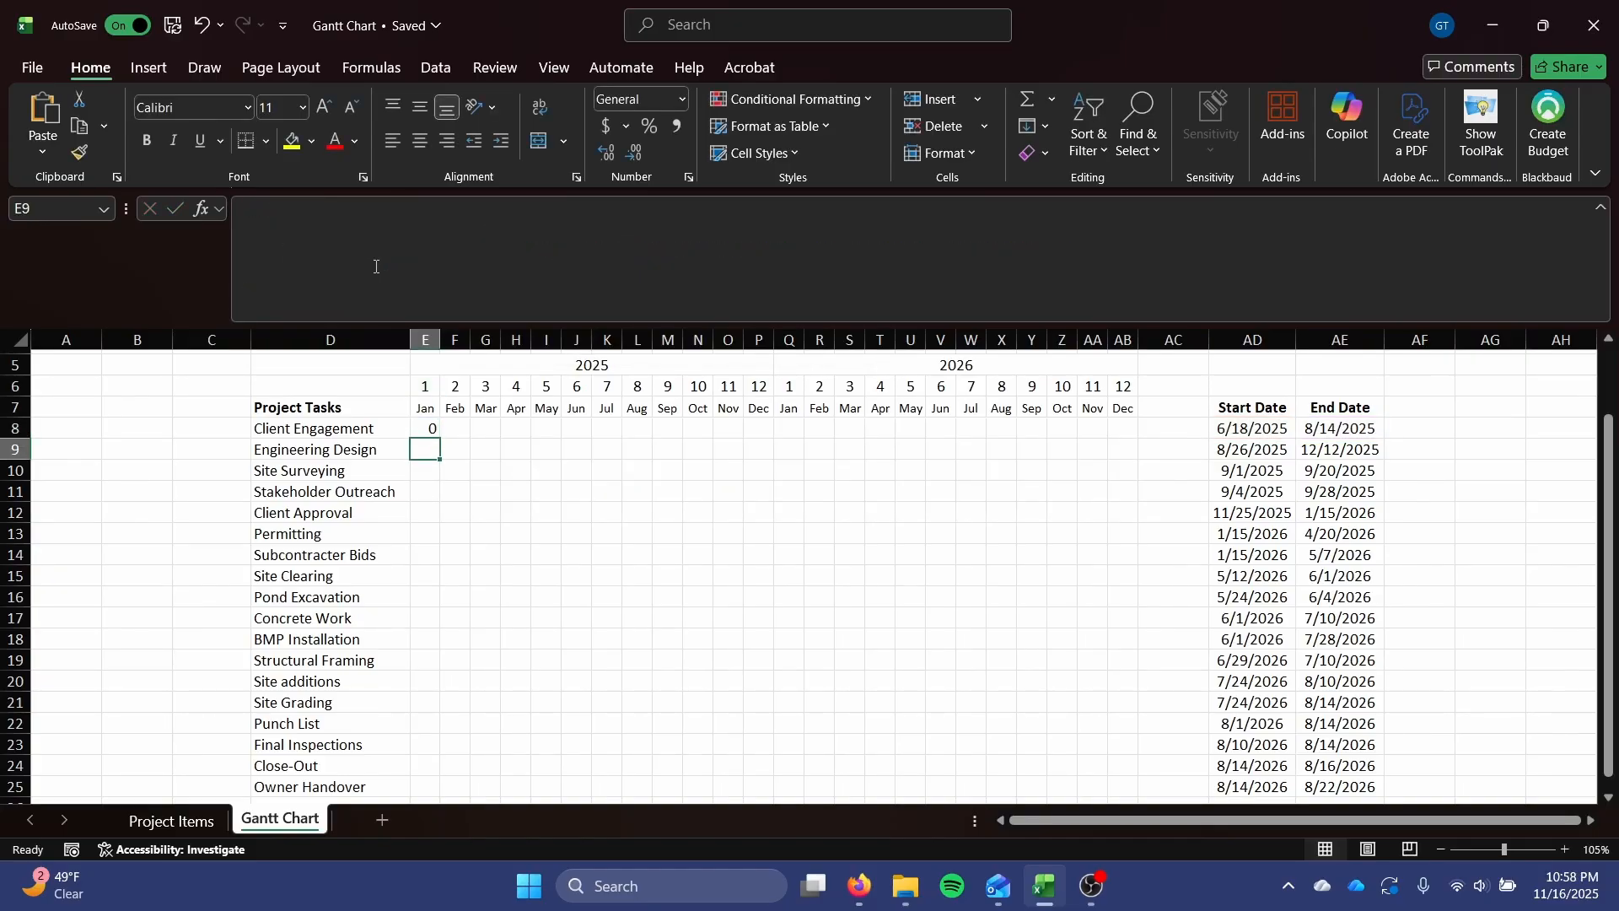
In E8's formula, change the first AND test to E$7 > $AD8, E$7 < $AE8 and the first MONTH reference to $AD8.
{"action": "left_click", "coordinate": [418, 429]}
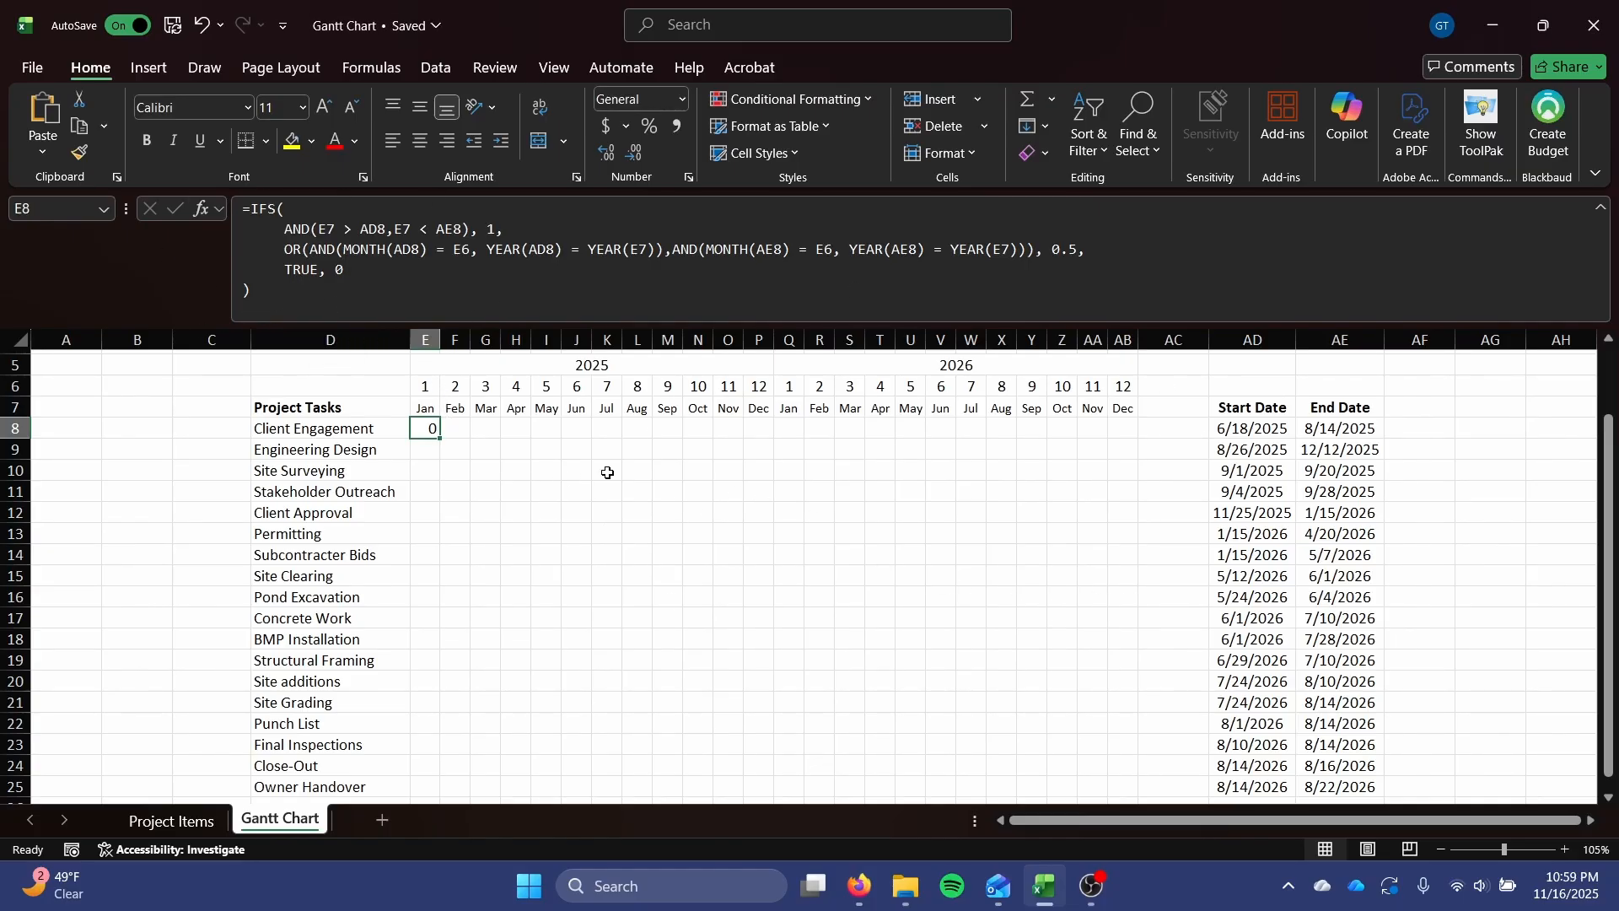
{"action": "left_click", "coordinate": [333, 231]}
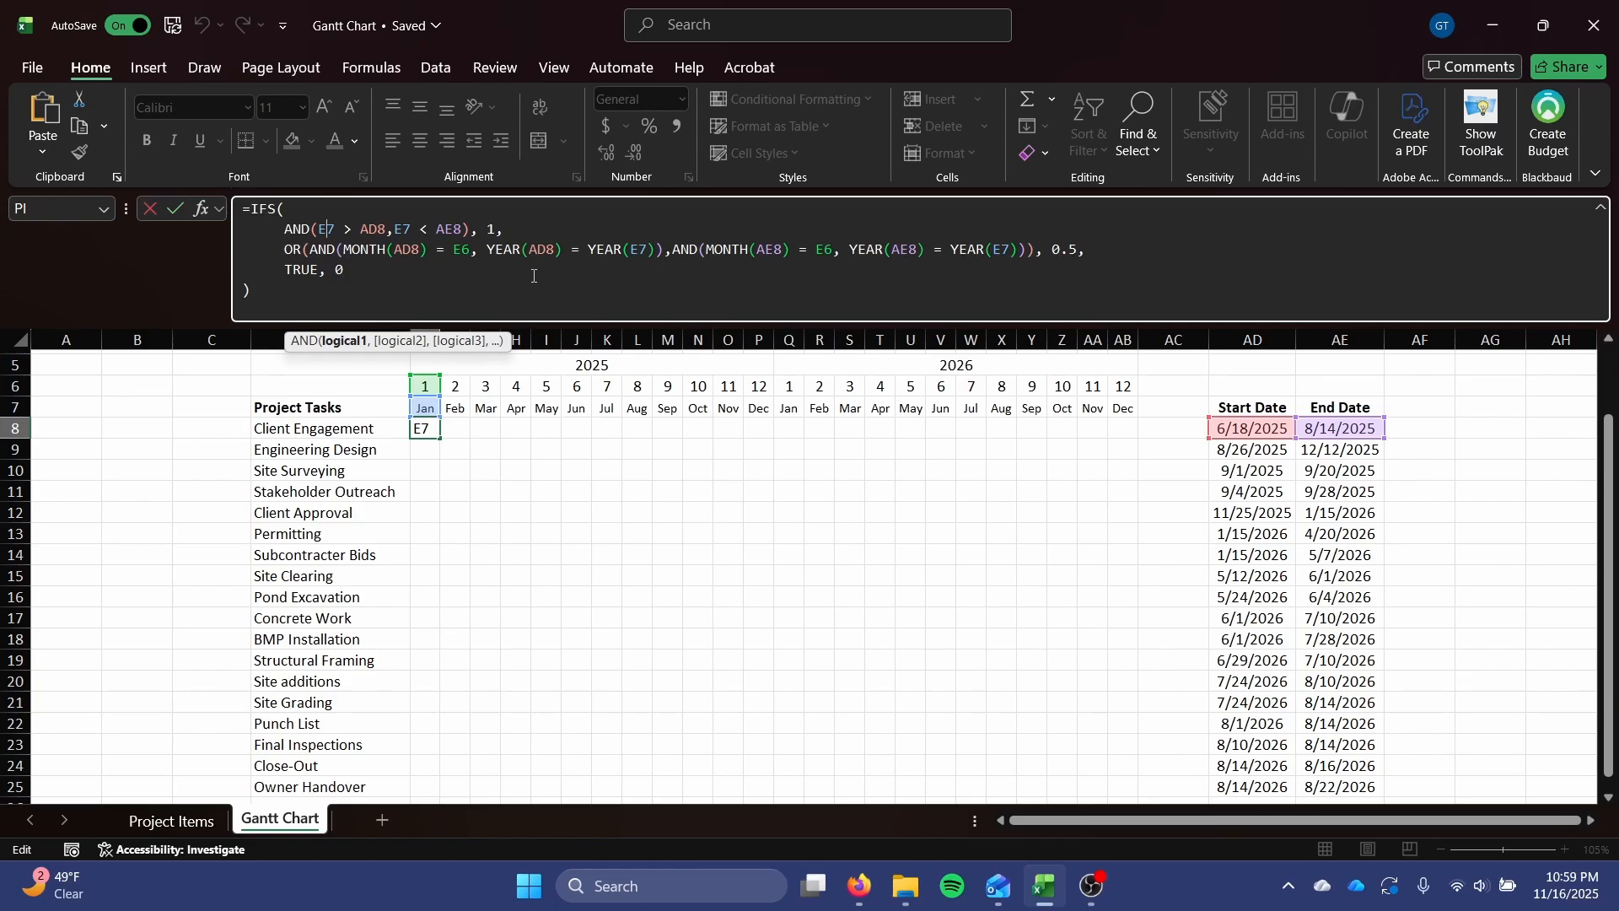
{"action": "type", "text": "$"}
{"action": "left_click", "coordinate": [371, 229]}
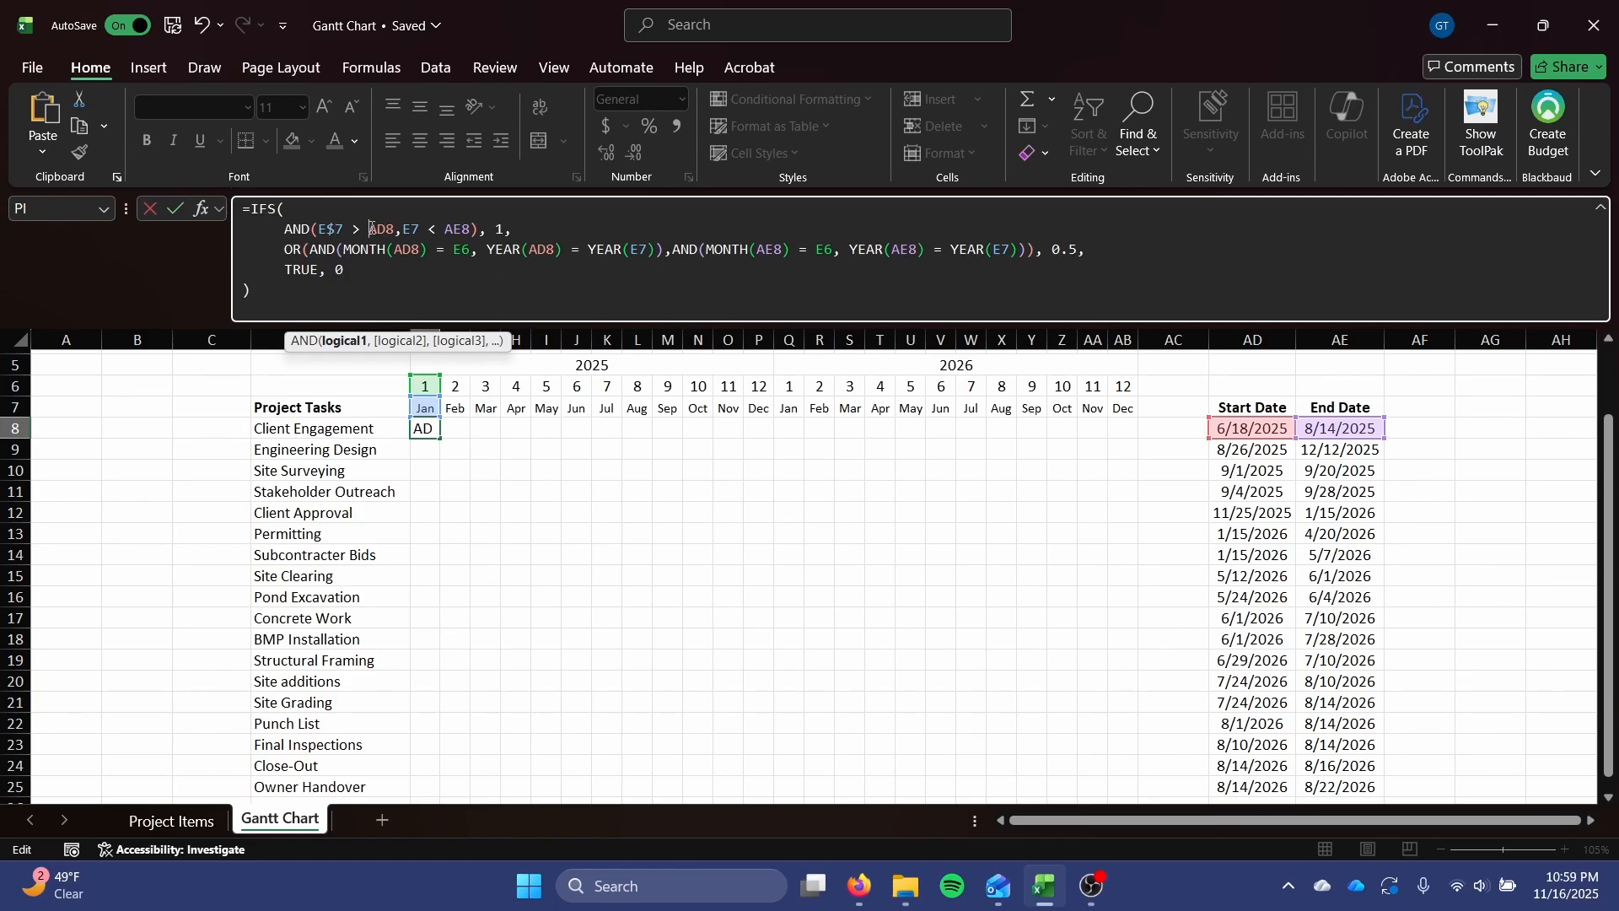
{"action": "type", "text": "$"}
{"action": "left_click", "coordinate": [394, 245]}
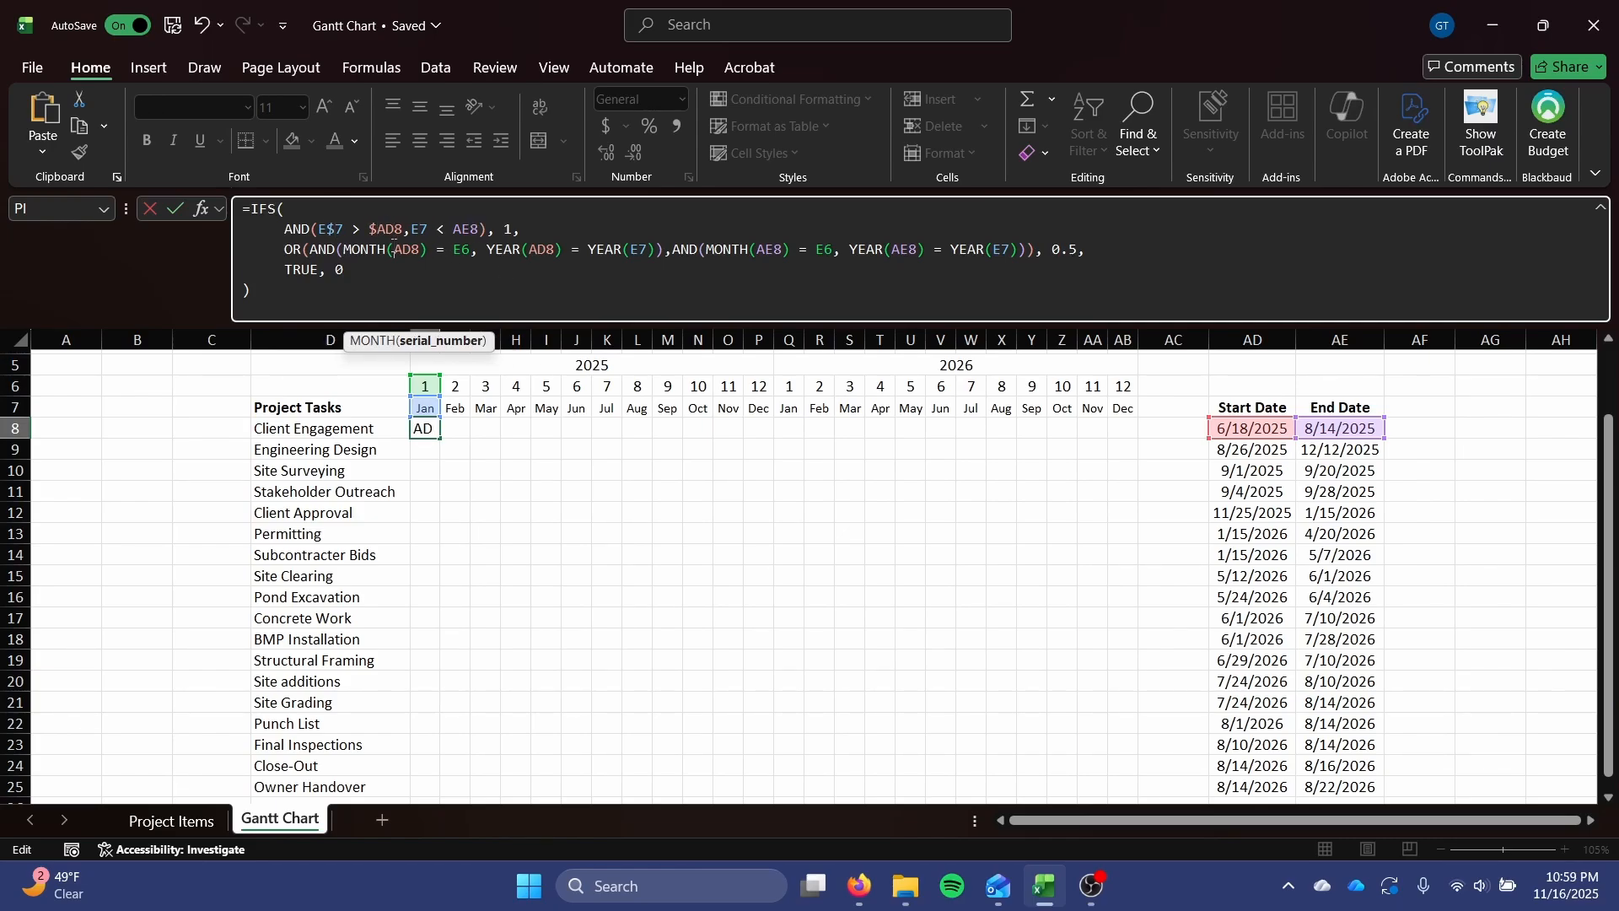
{"action": "type", "text": "$"}
{"action": "left_click", "coordinate": [422, 230]}
{"action": "type", "text": "$"}
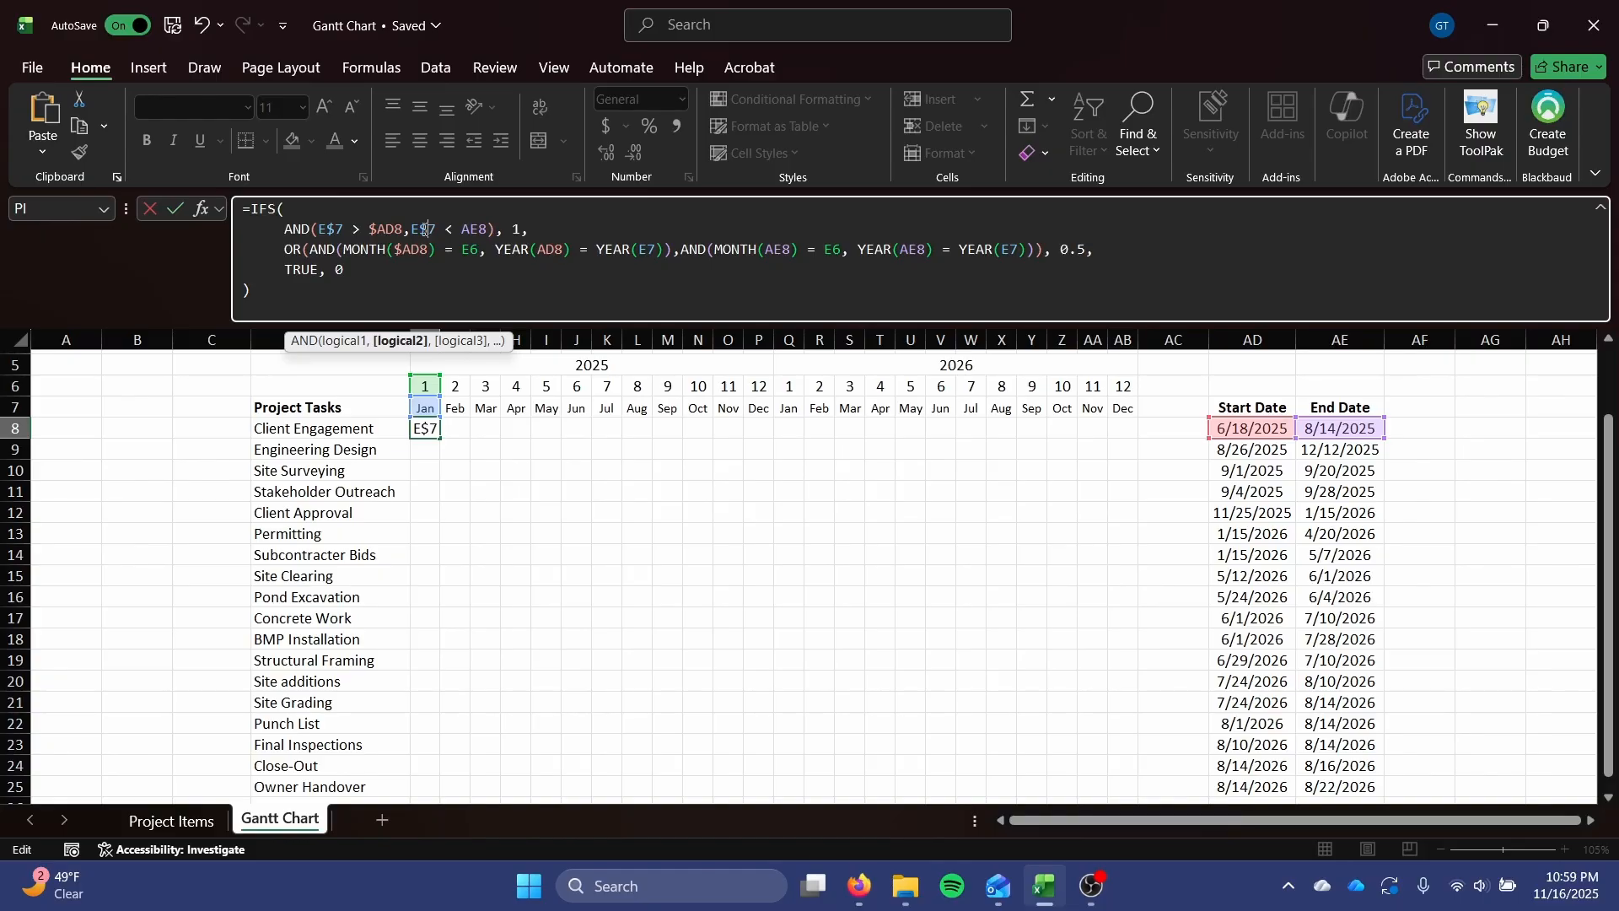
{"action": "left_click", "coordinate": [462, 229]}
{"action": "type", "text": "$"}
In the OR's first AND test, change the remaining references to E$6, YEAR($AD8) and YEAR(E$7).
{"action": "left_click", "coordinate": [473, 253]}
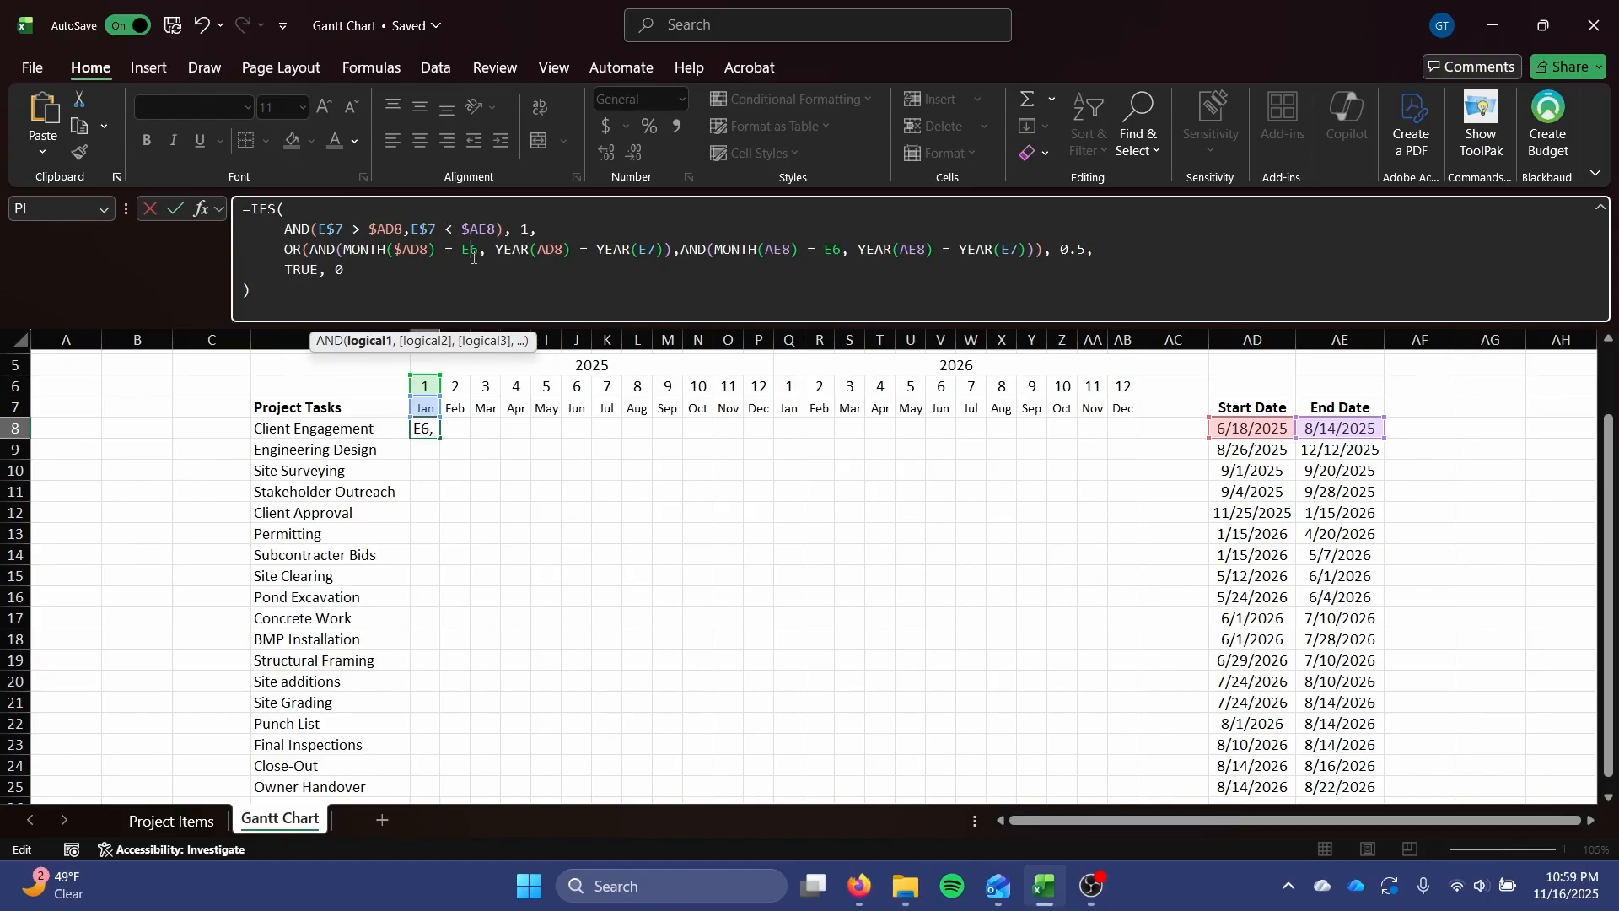
{"action": "type", "text": "$"}
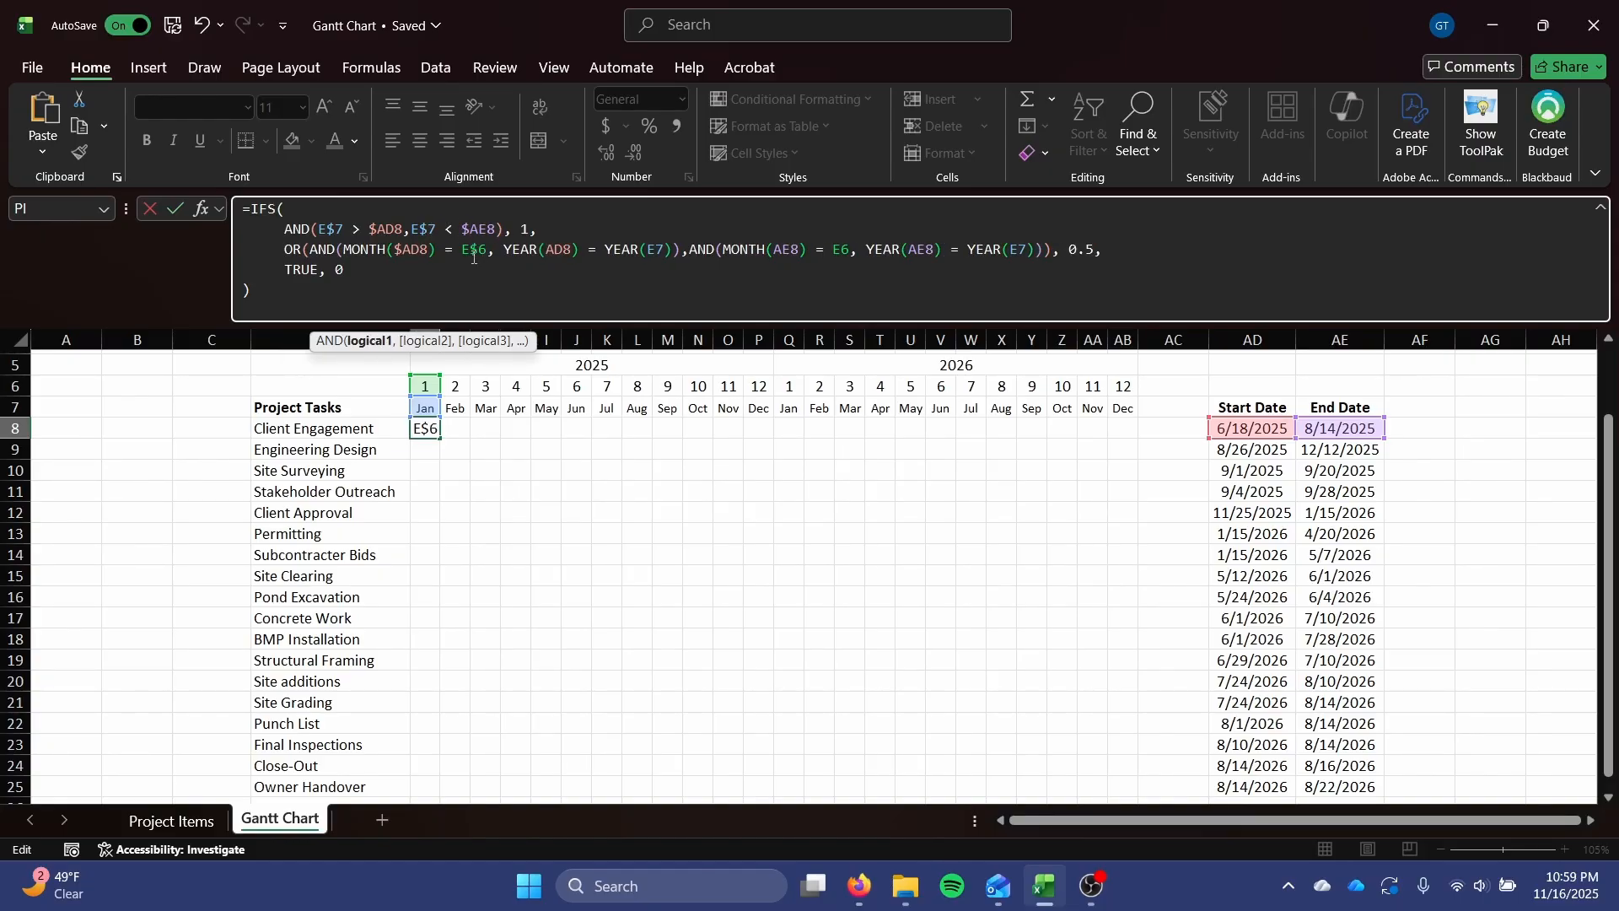
{"action": "left_click", "coordinate": [544, 251]}
{"action": "type", "text": "$"}
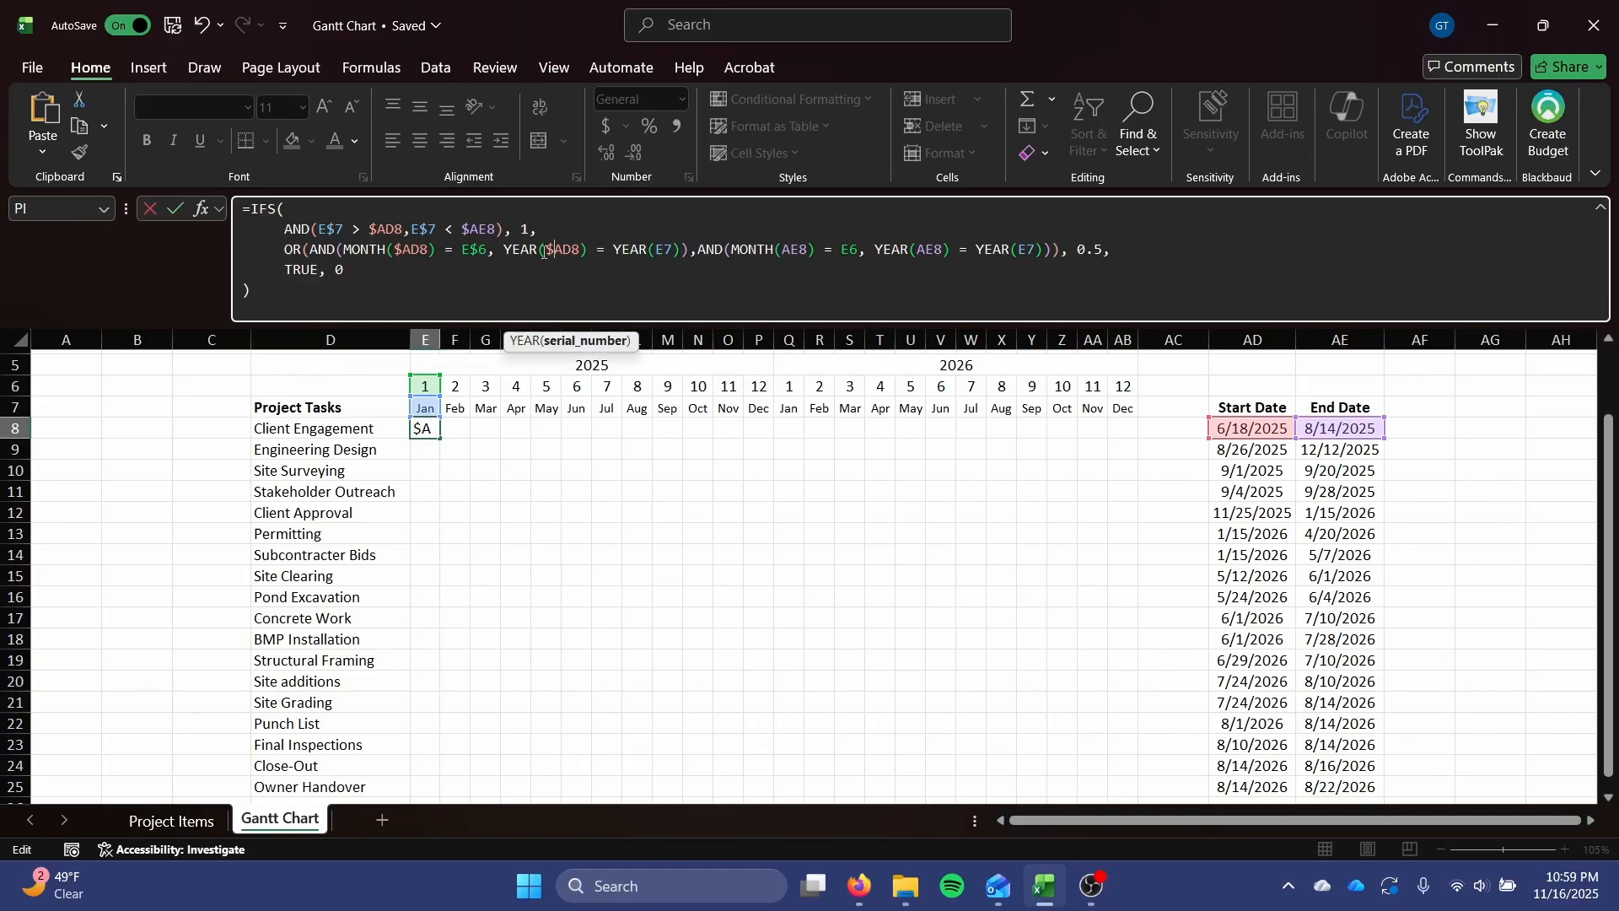
{"action": "left_click", "coordinate": [665, 250]}
{"action": "type", "text": "$"}
Change the OR's second AND test to MONTH($AE8) = E$6, YEAR($AE8) = YEAR(E$7), and enter the formula.
{"action": "left_click", "coordinate": [789, 250]}
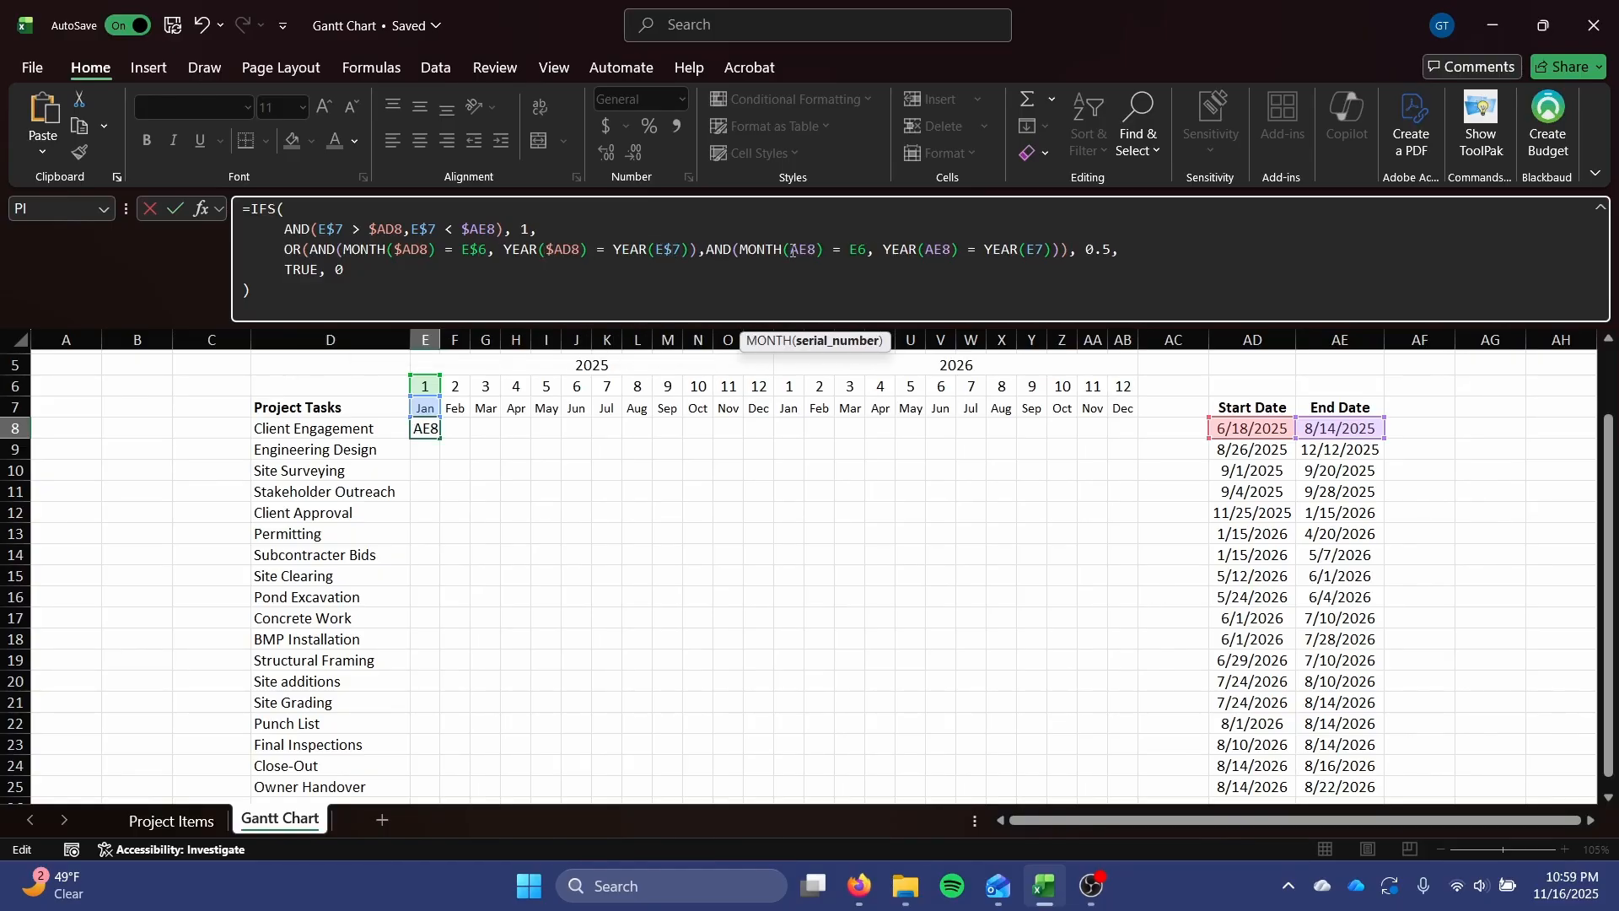
{"action": "type", "text": "$"}
{"action": "left_click", "coordinate": [870, 251]}
{"action": "type", "text": "$"}
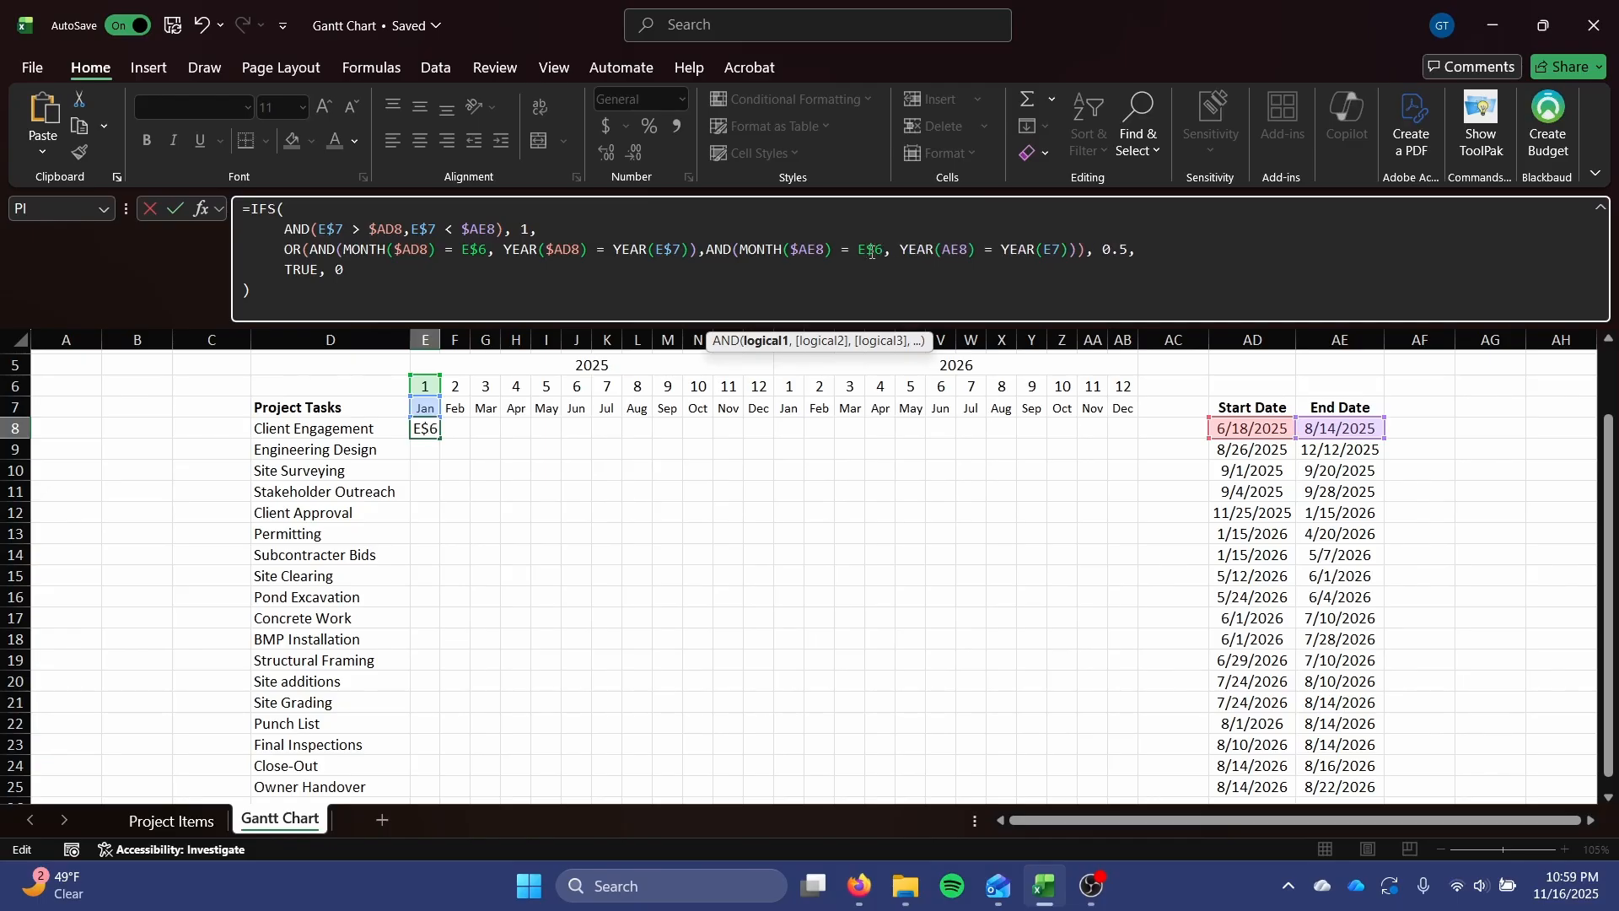
{"action": "left_click", "coordinate": [946, 250]}
{"action": "type", "text": "$"}
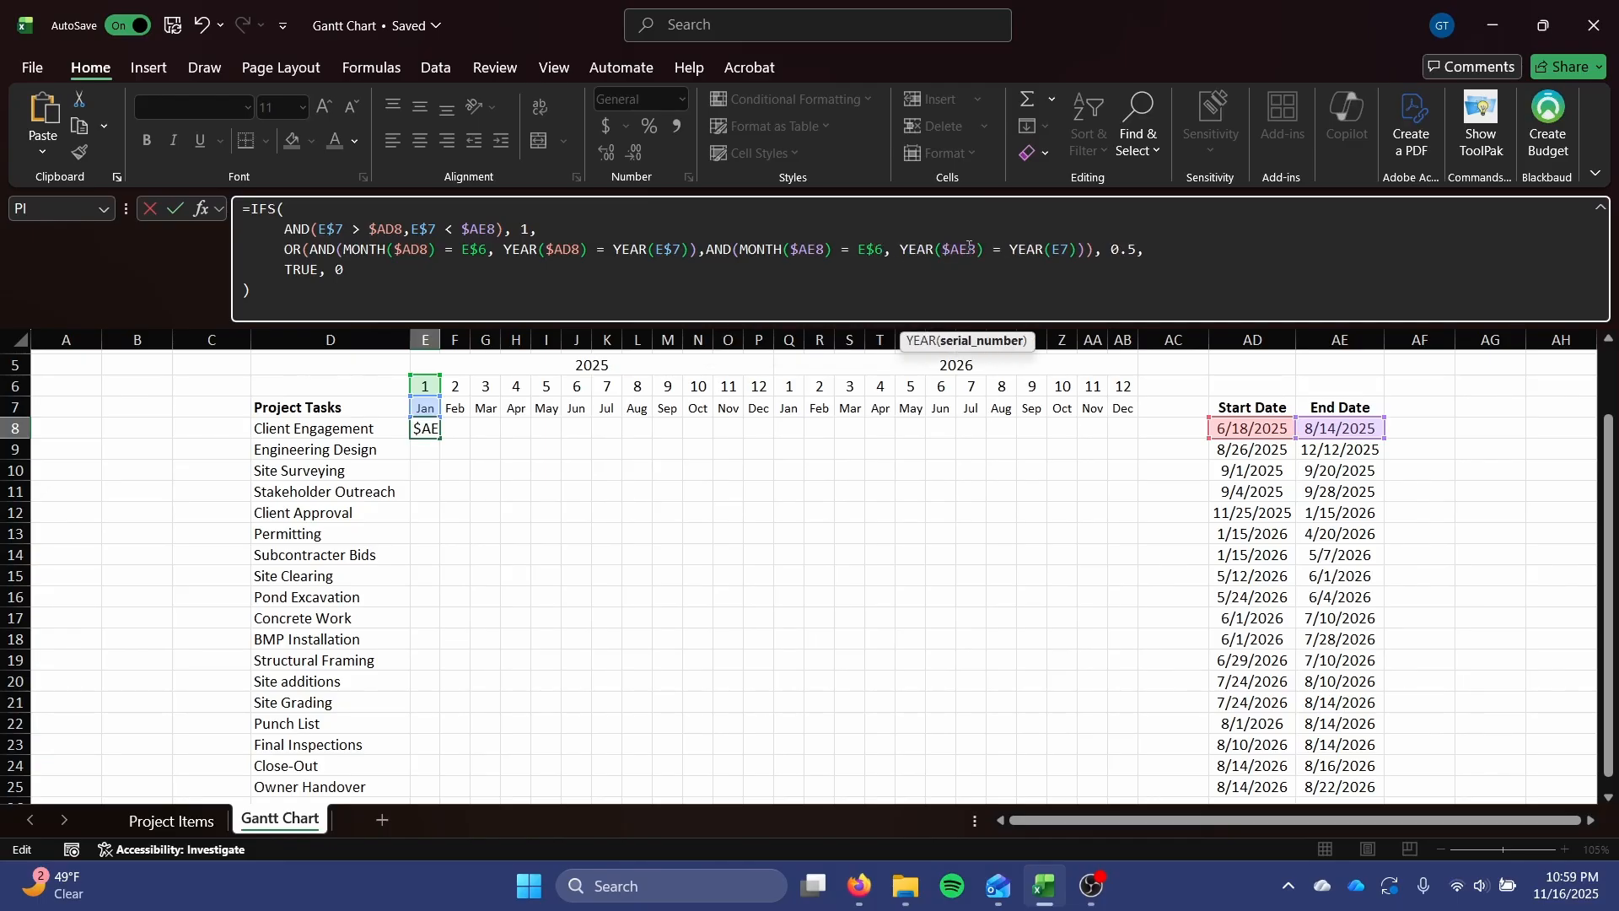
{"action": "left_click", "coordinate": [1054, 251]}
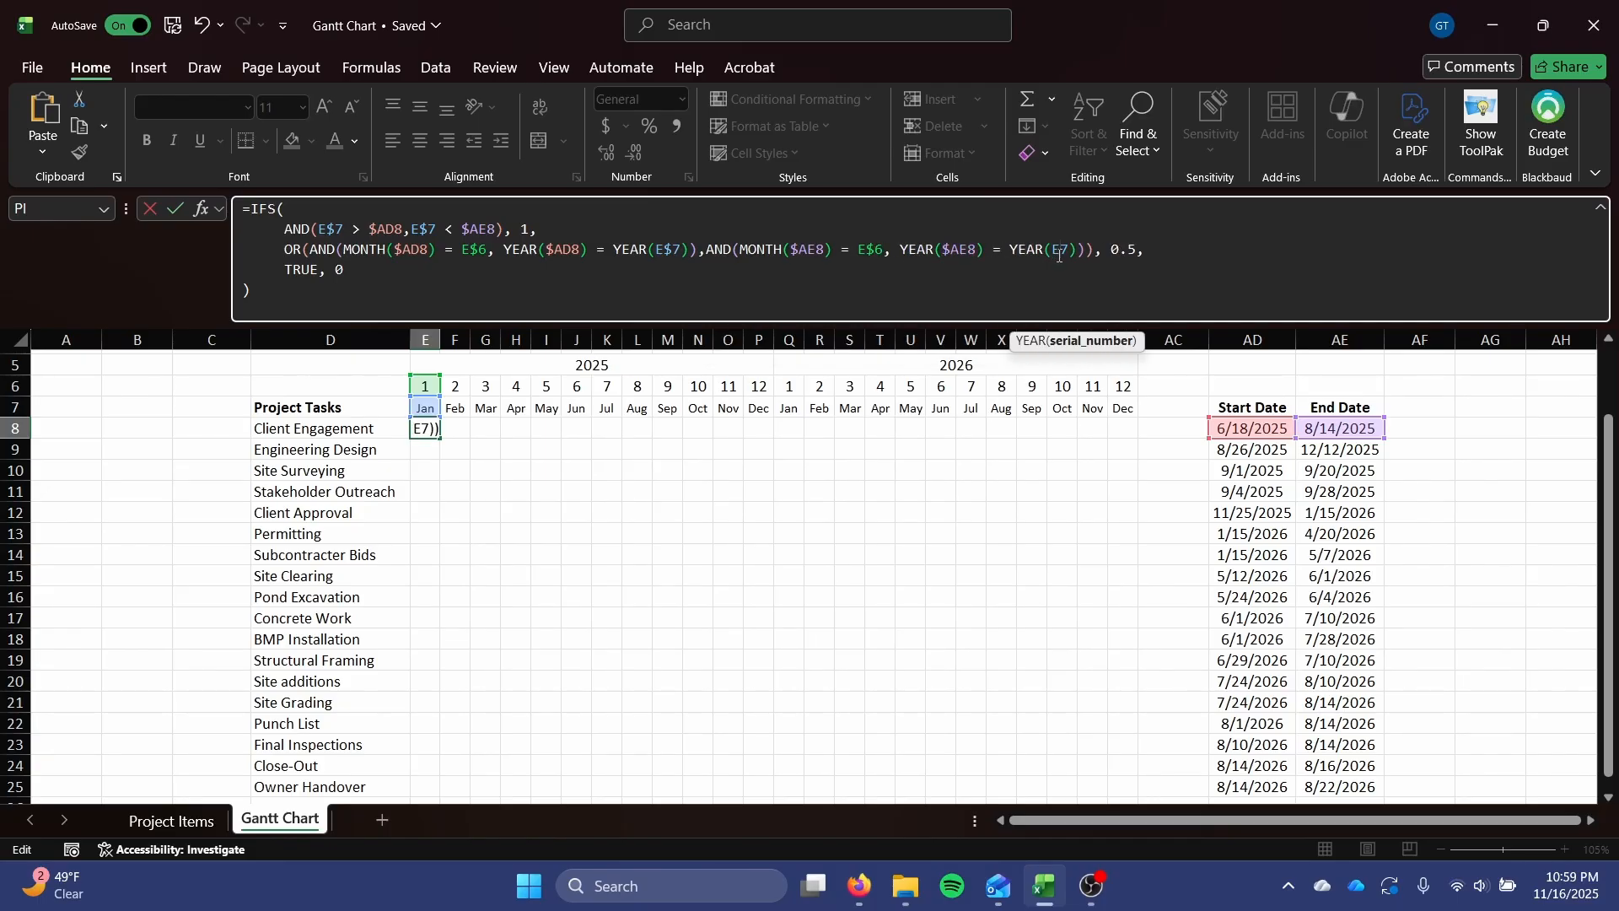
{"action": "type", "text": "$'"}
{"action": "key", "text": "BackSpace"}
{"action": "key", "text": "Return"}
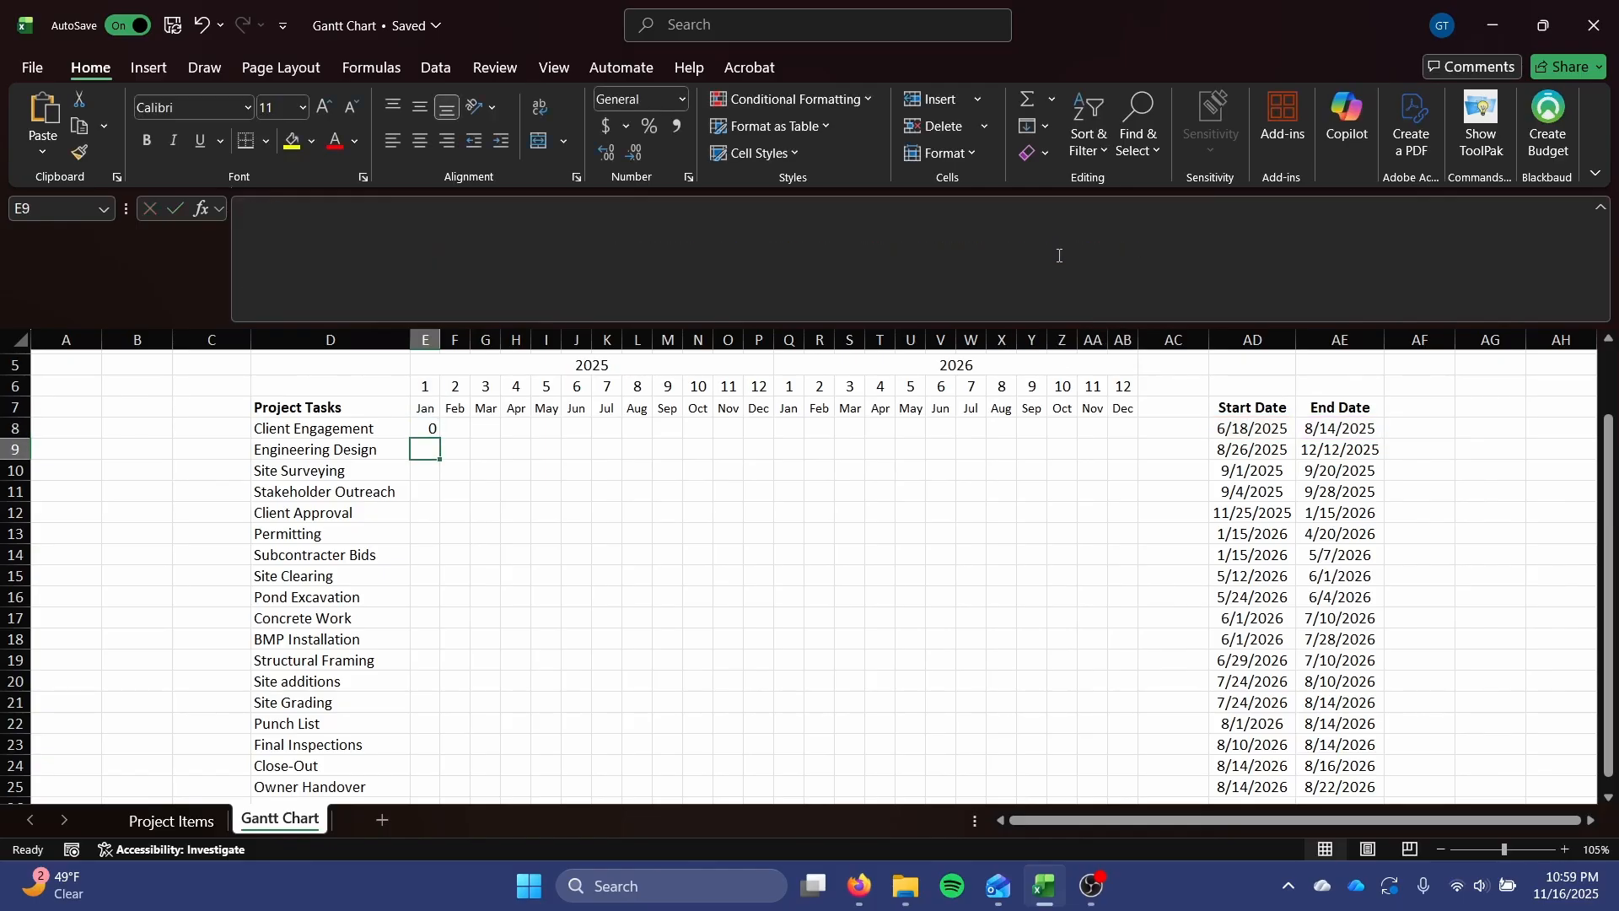
Fill the E8 formula across to AB8 and down through the Owner Handover row.
{"action": "left_click", "coordinate": [423, 427]}
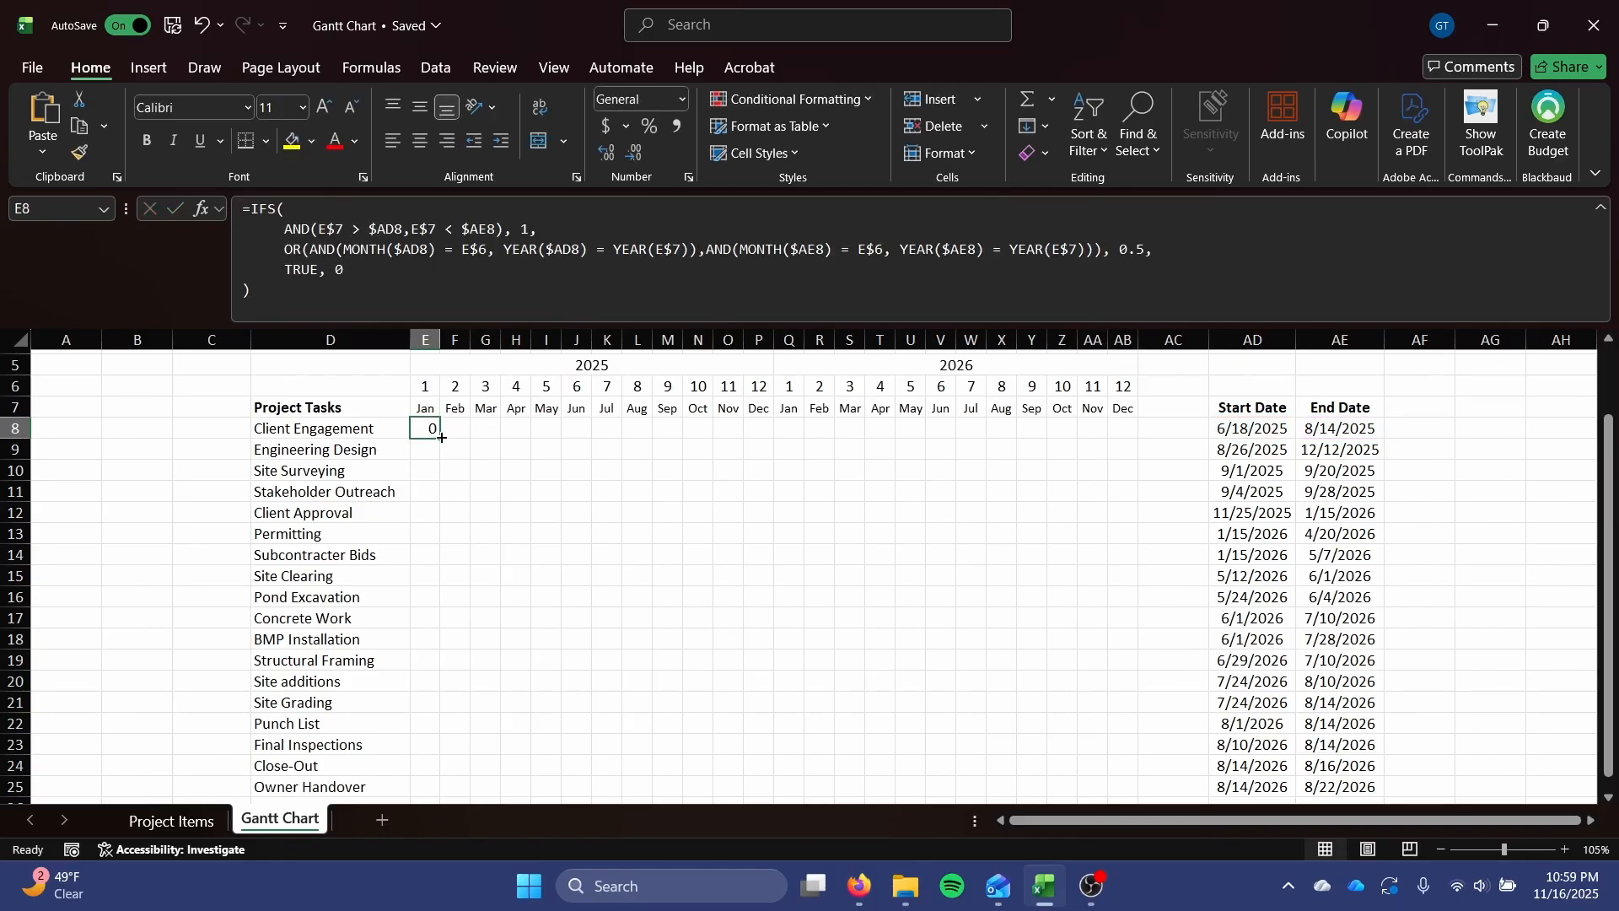
{"action": "left_click_drag", "start_coordinate": [440, 438], "coordinate": [1139, 440]}
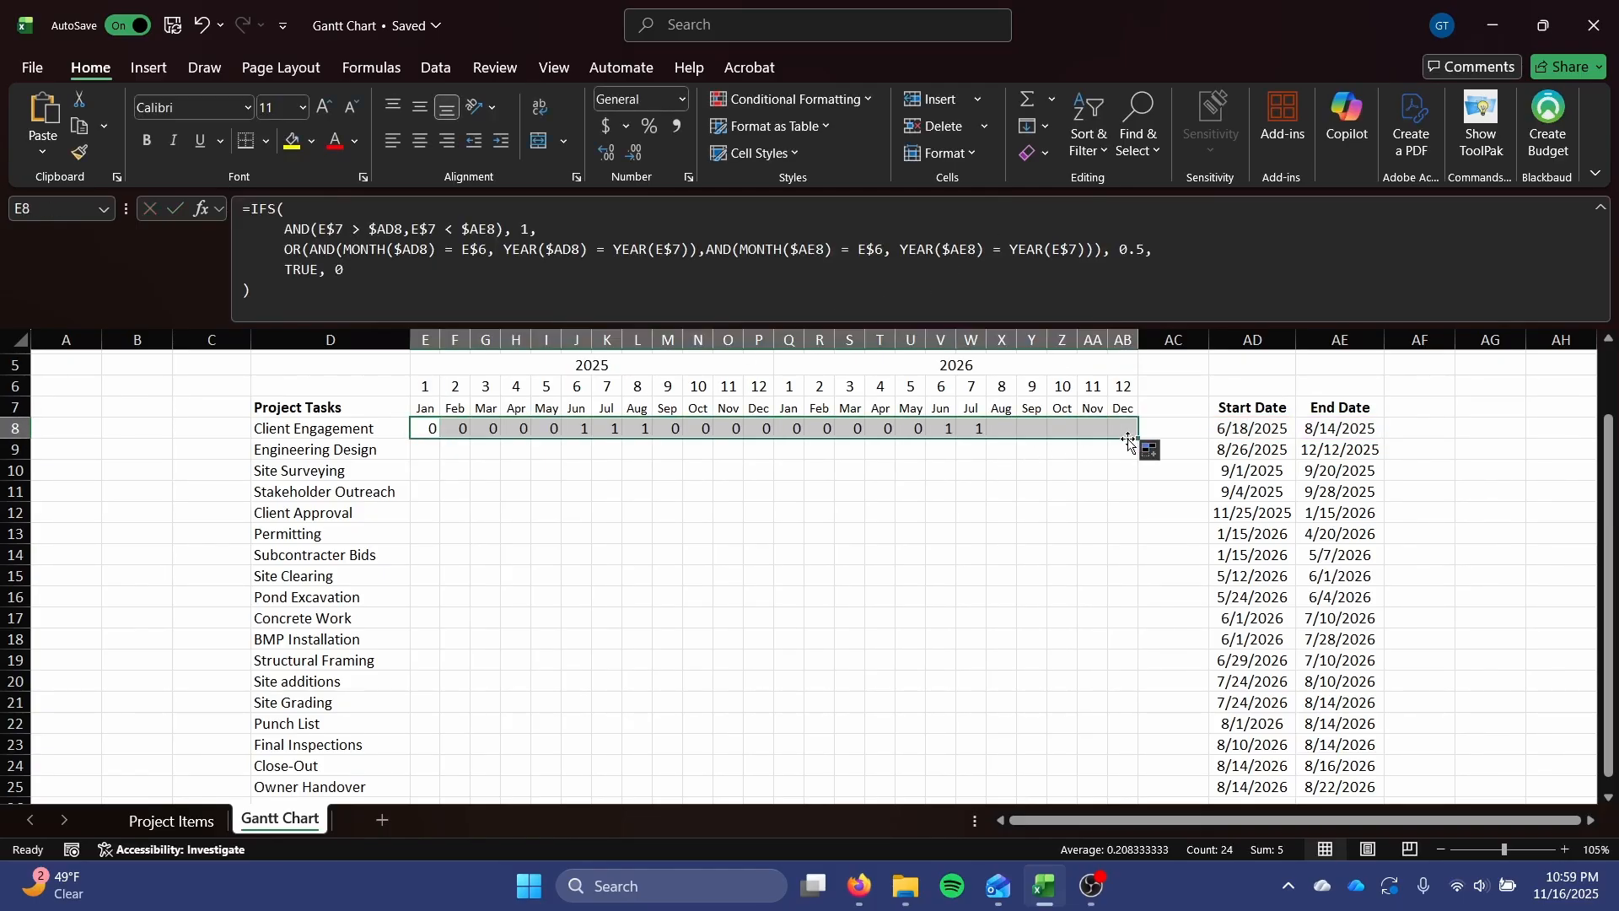
{"action": "double_click", "coordinate": [1140, 440]}
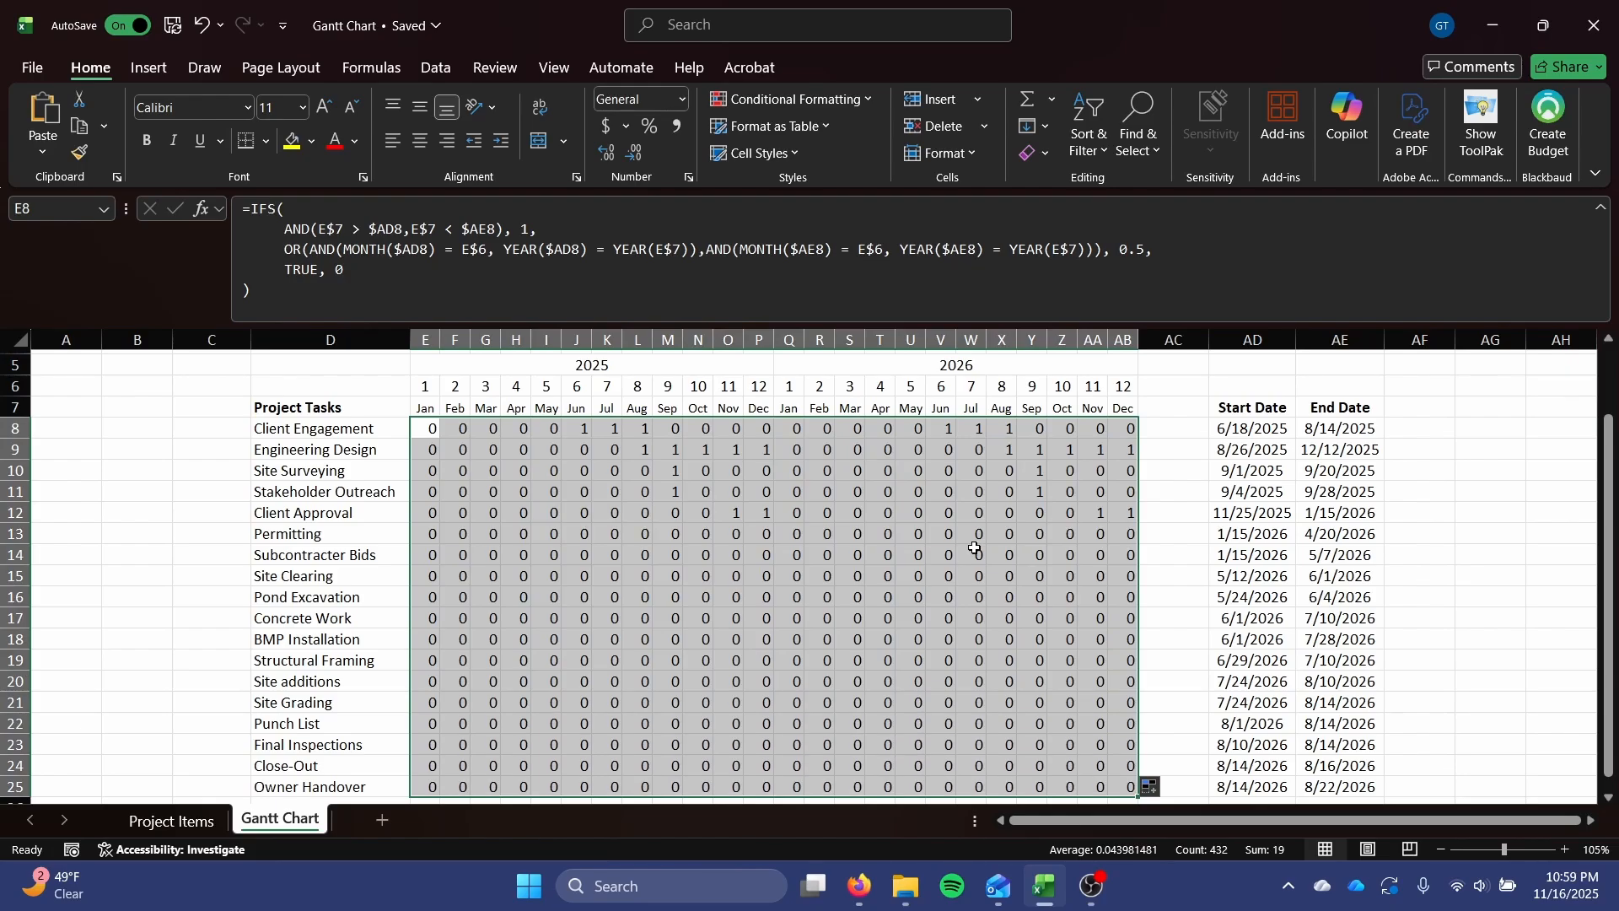
Examine the filled grid, comparing the Client Approval and Permitting rows and the 2026 months with the tasks' start and end dates.
{"action": "scroll", "coordinate": [923, 515], "scroll_direction": "down", "scroll_amount": 3}
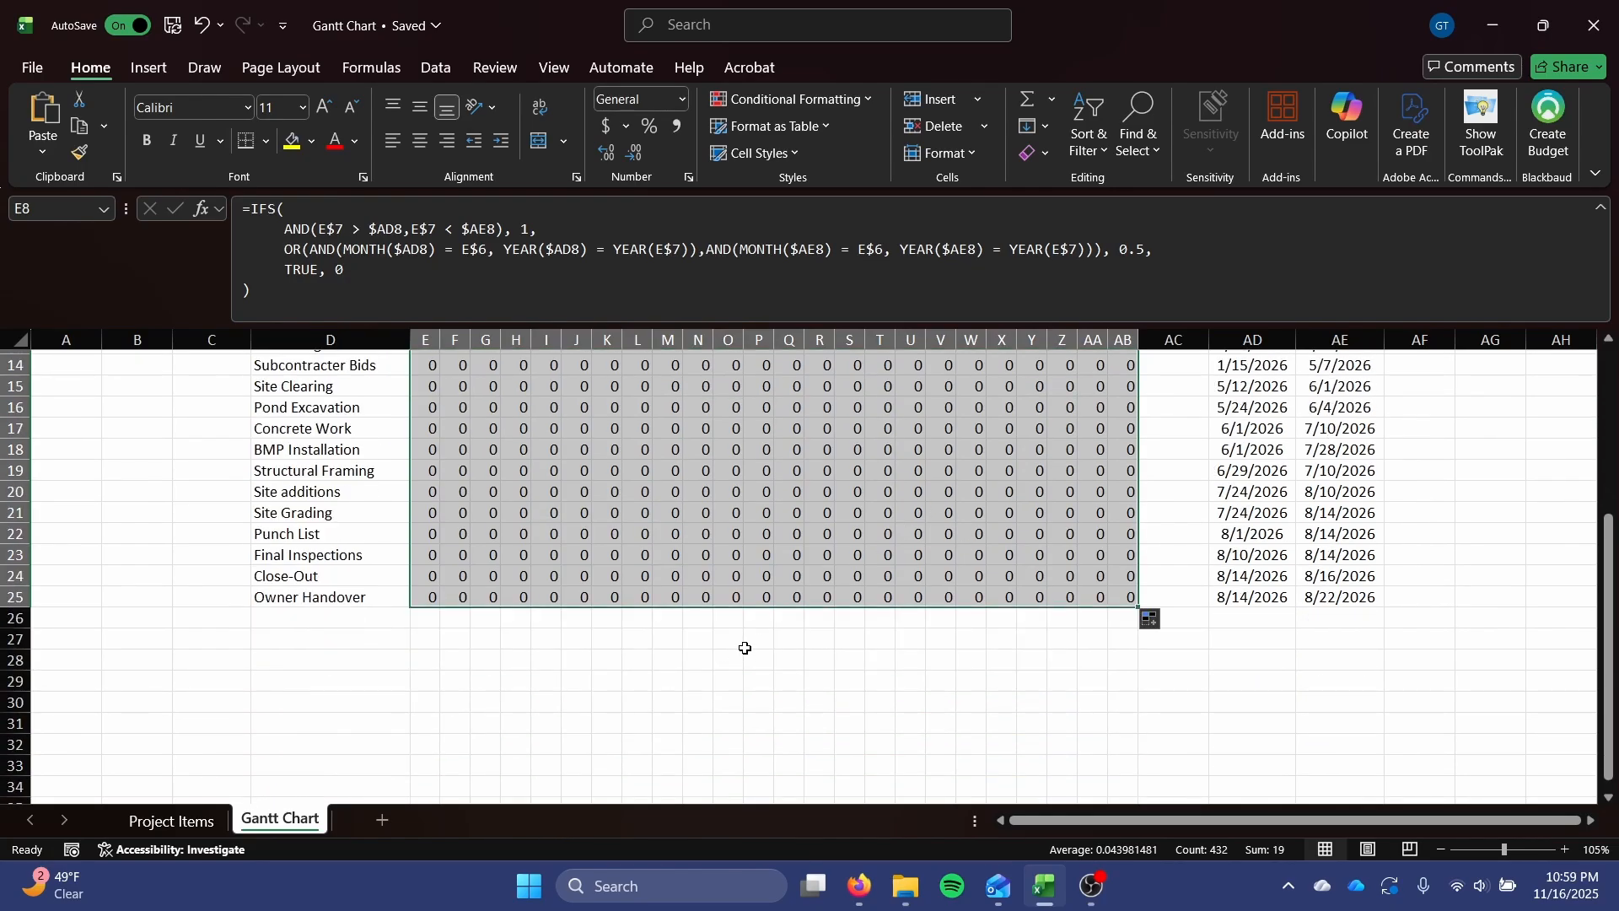
{"action": "scroll", "coordinate": [742, 651], "scroll_direction": "up", "scroll_amount": 4}
{"action": "scroll", "coordinate": [707, 658], "scroll_direction": "down", "scroll_amount": 3}
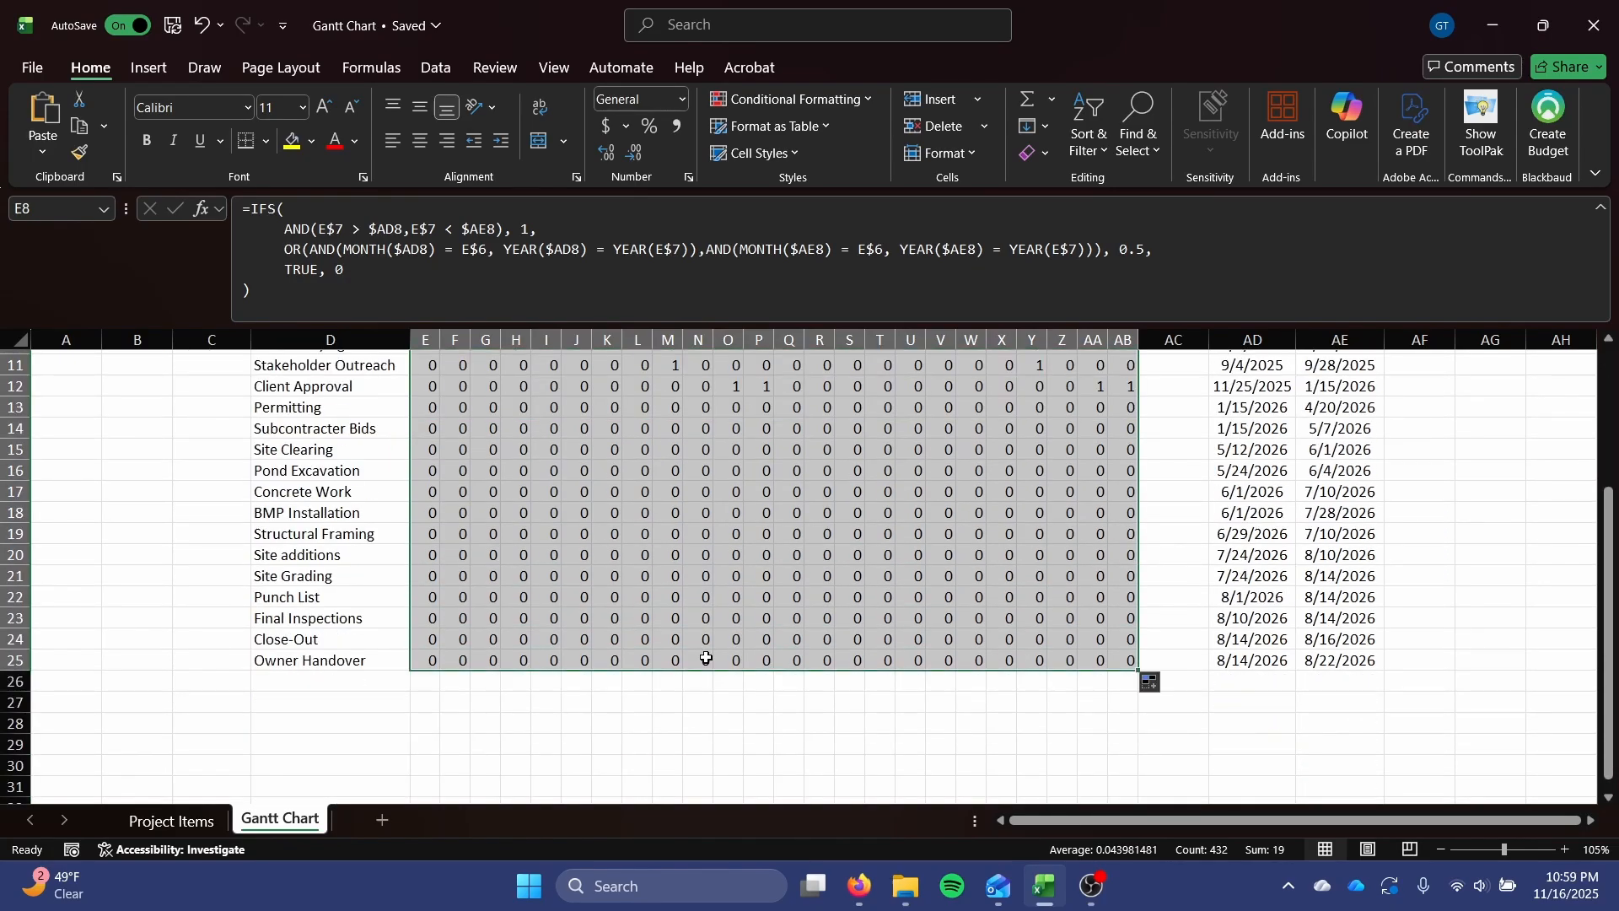
{"action": "scroll", "coordinate": [710, 514], "scroll_direction": "up", "scroll_amount": 1}
{"action": "left_click", "coordinate": [709, 516]}
{"action": "scroll", "coordinate": [709, 518], "scroll_direction": "up", "scroll_amount": 2}
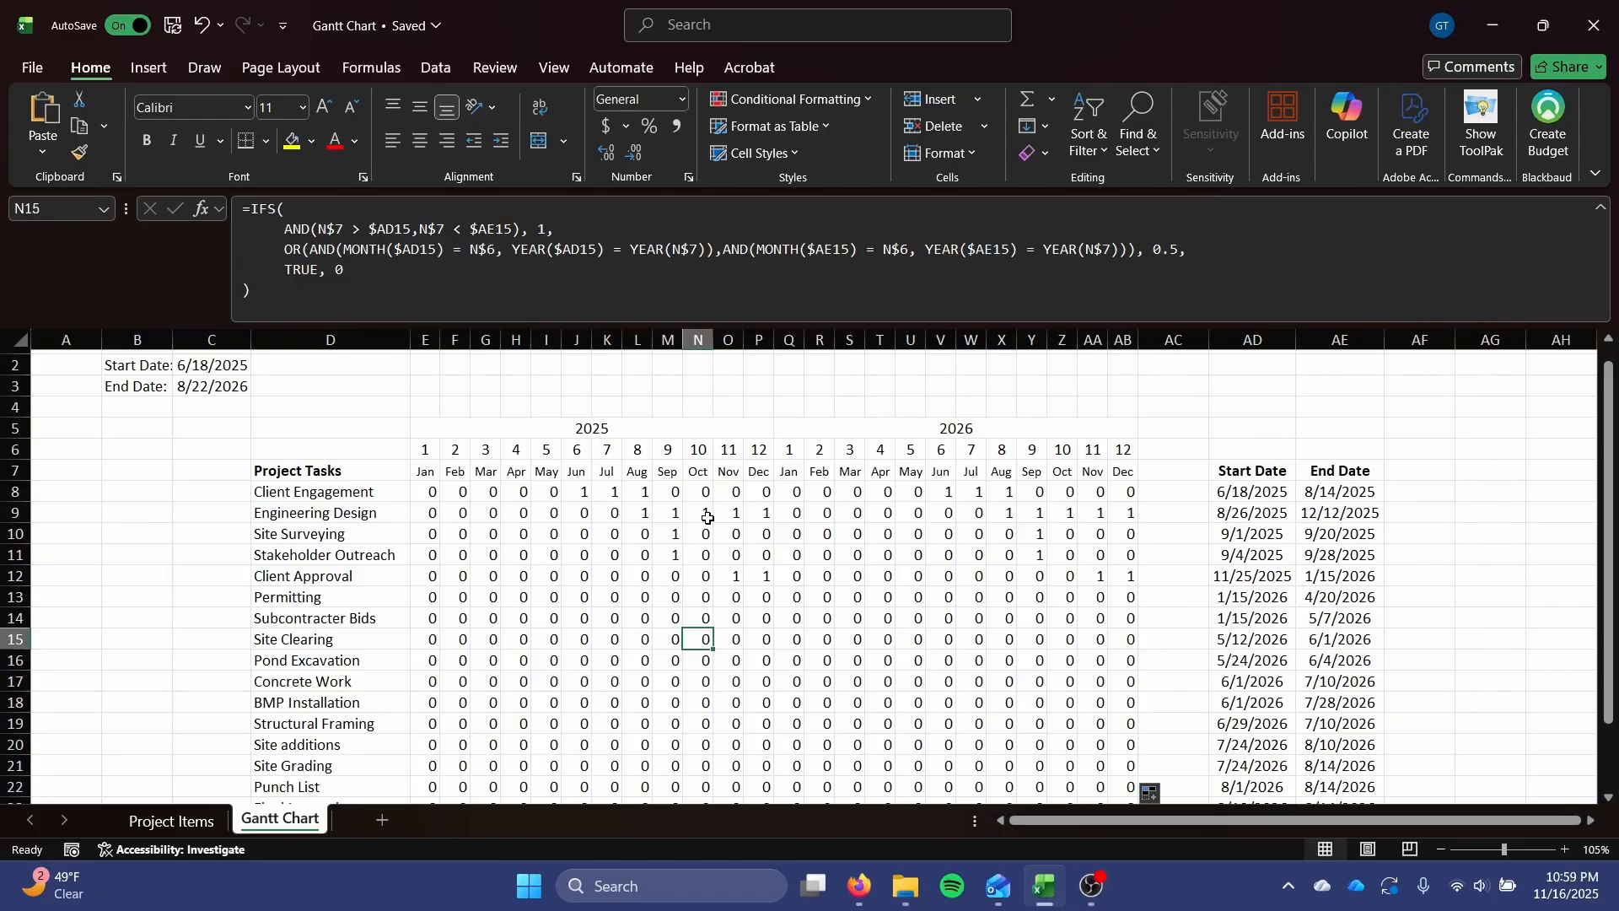
{"action": "scroll", "coordinate": [709, 518], "scroll_direction": "down", "scroll_amount": 1}
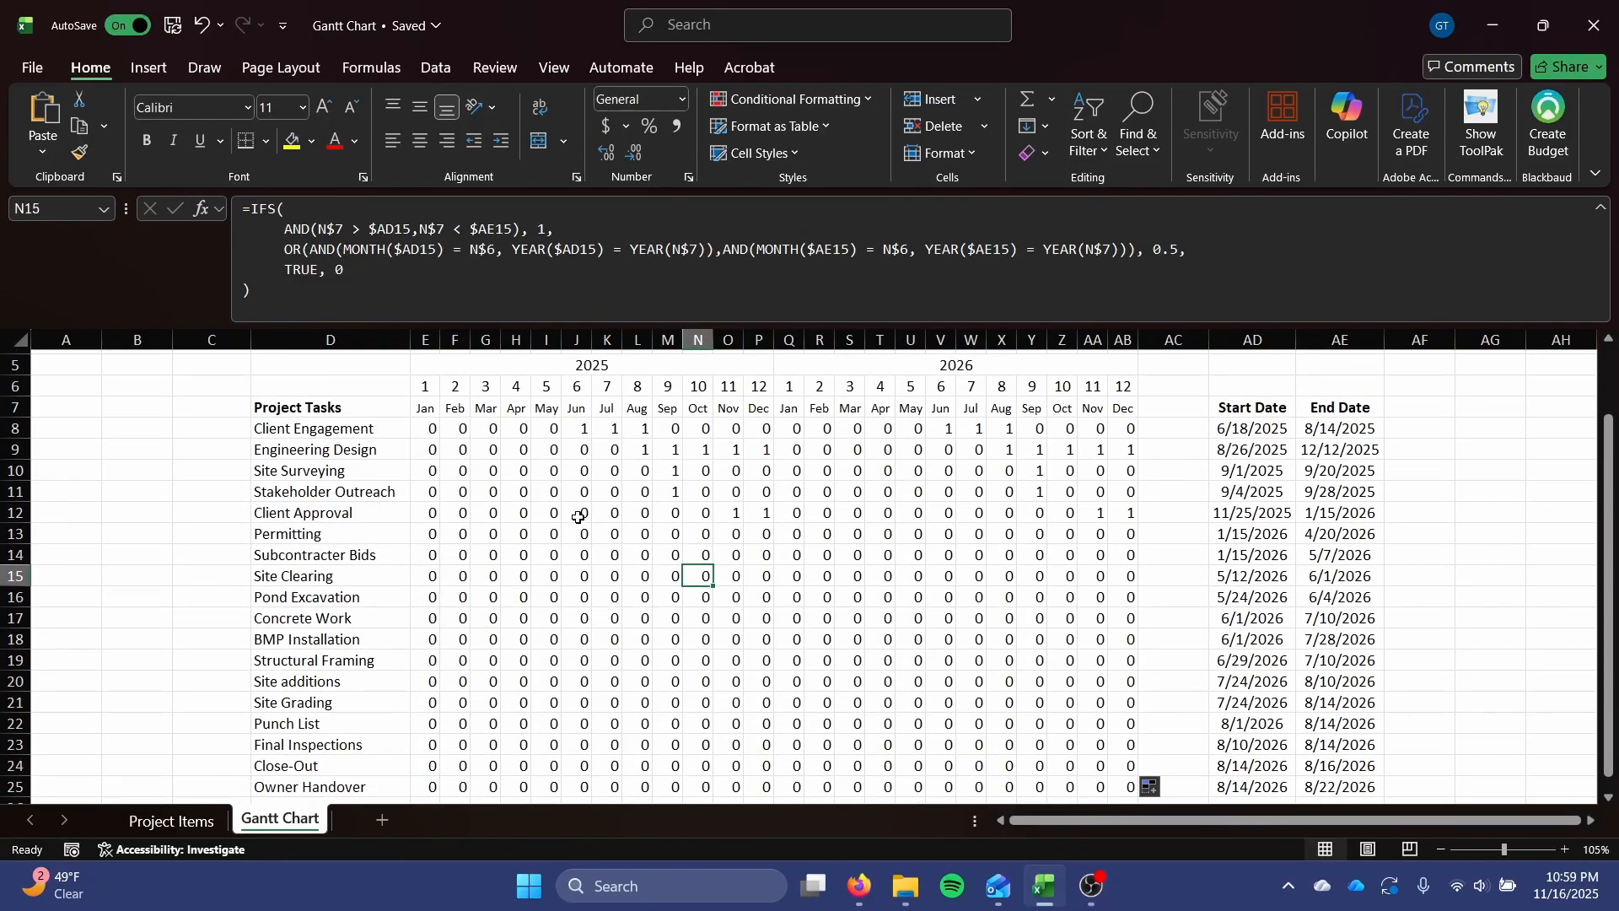
{"action": "left_click", "coordinate": [755, 516]}
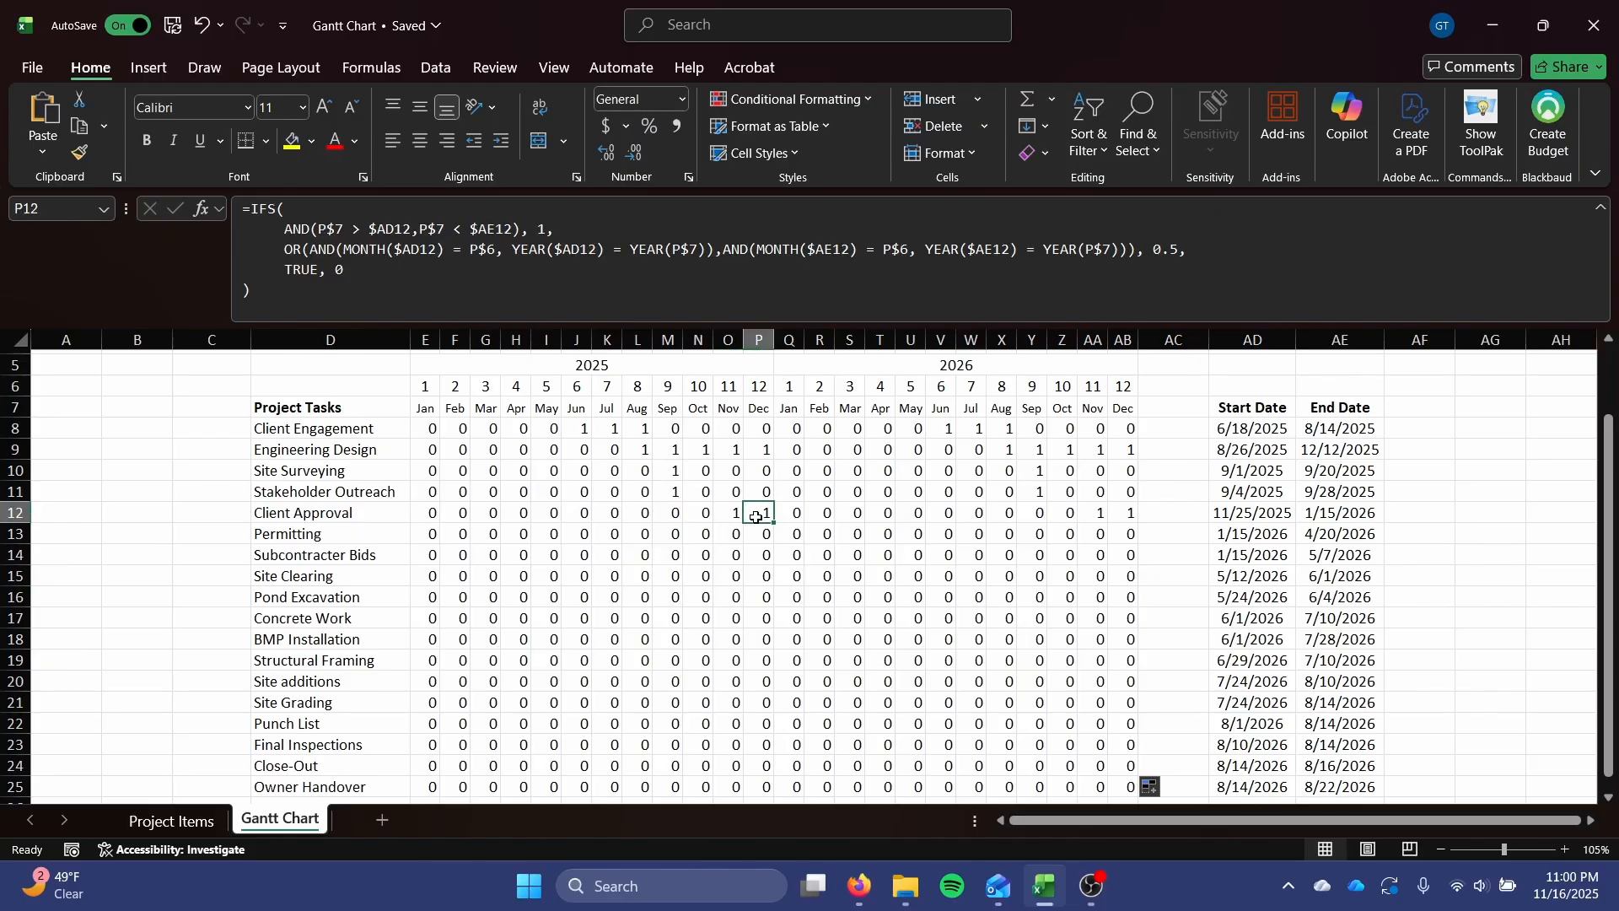
{"action": "left_click", "coordinate": [747, 539]}
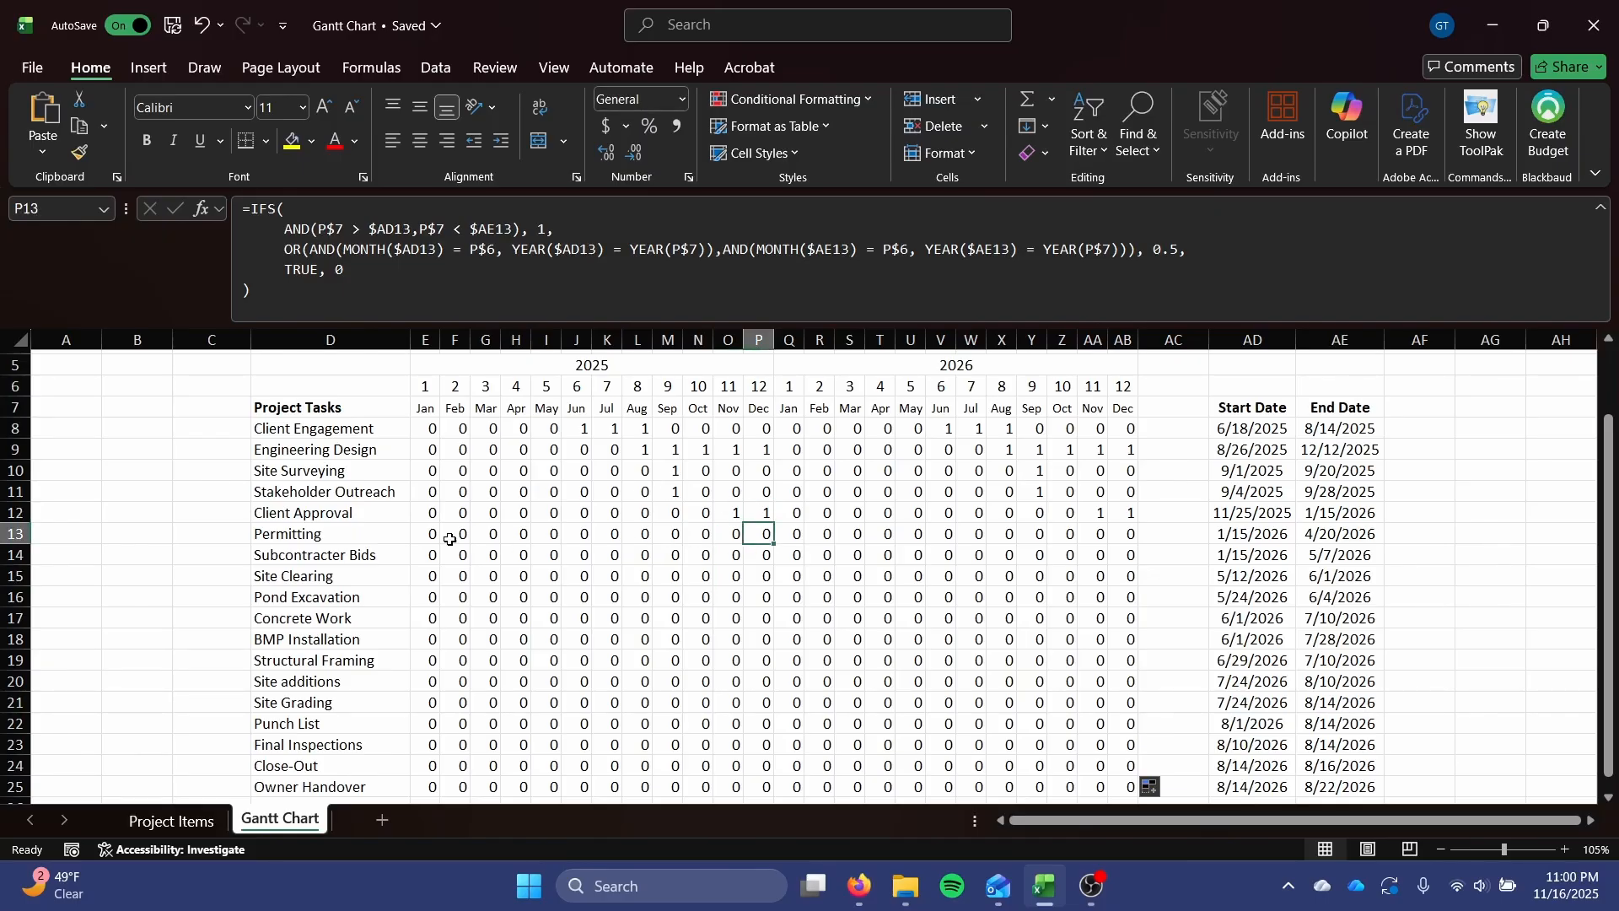
{"action": "left_click_drag", "start_coordinate": [430, 537], "coordinate": [1180, 544]}
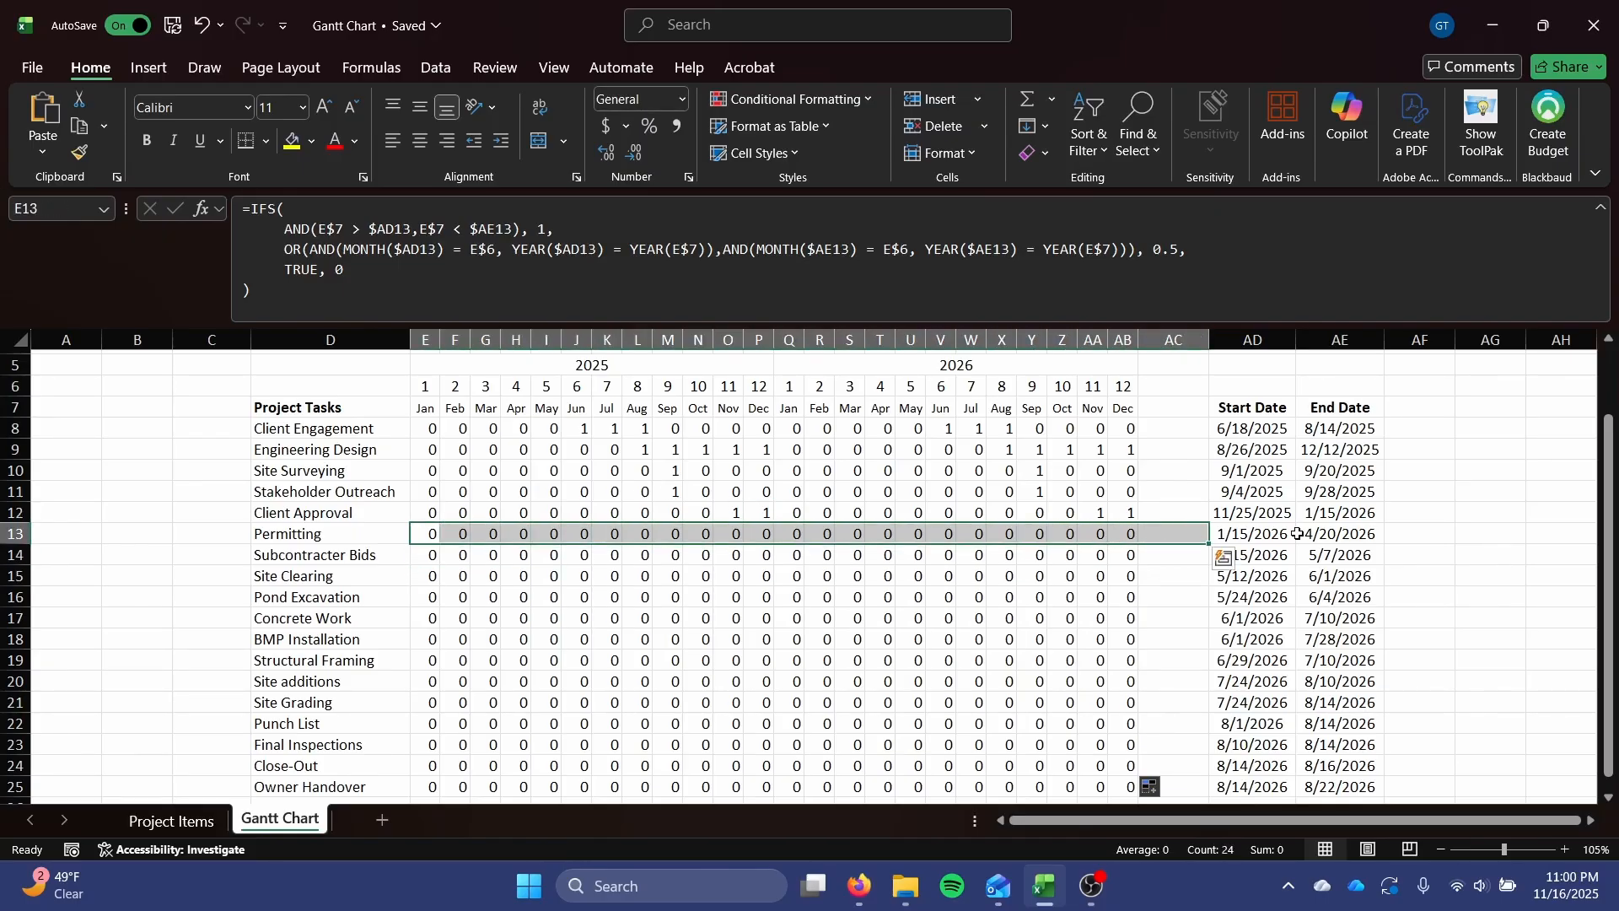
{"action": "left_click_drag", "start_coordinate": [1309, 534], "coordinate": [1273, 534]}
{"action": "key", "text": "F2"}
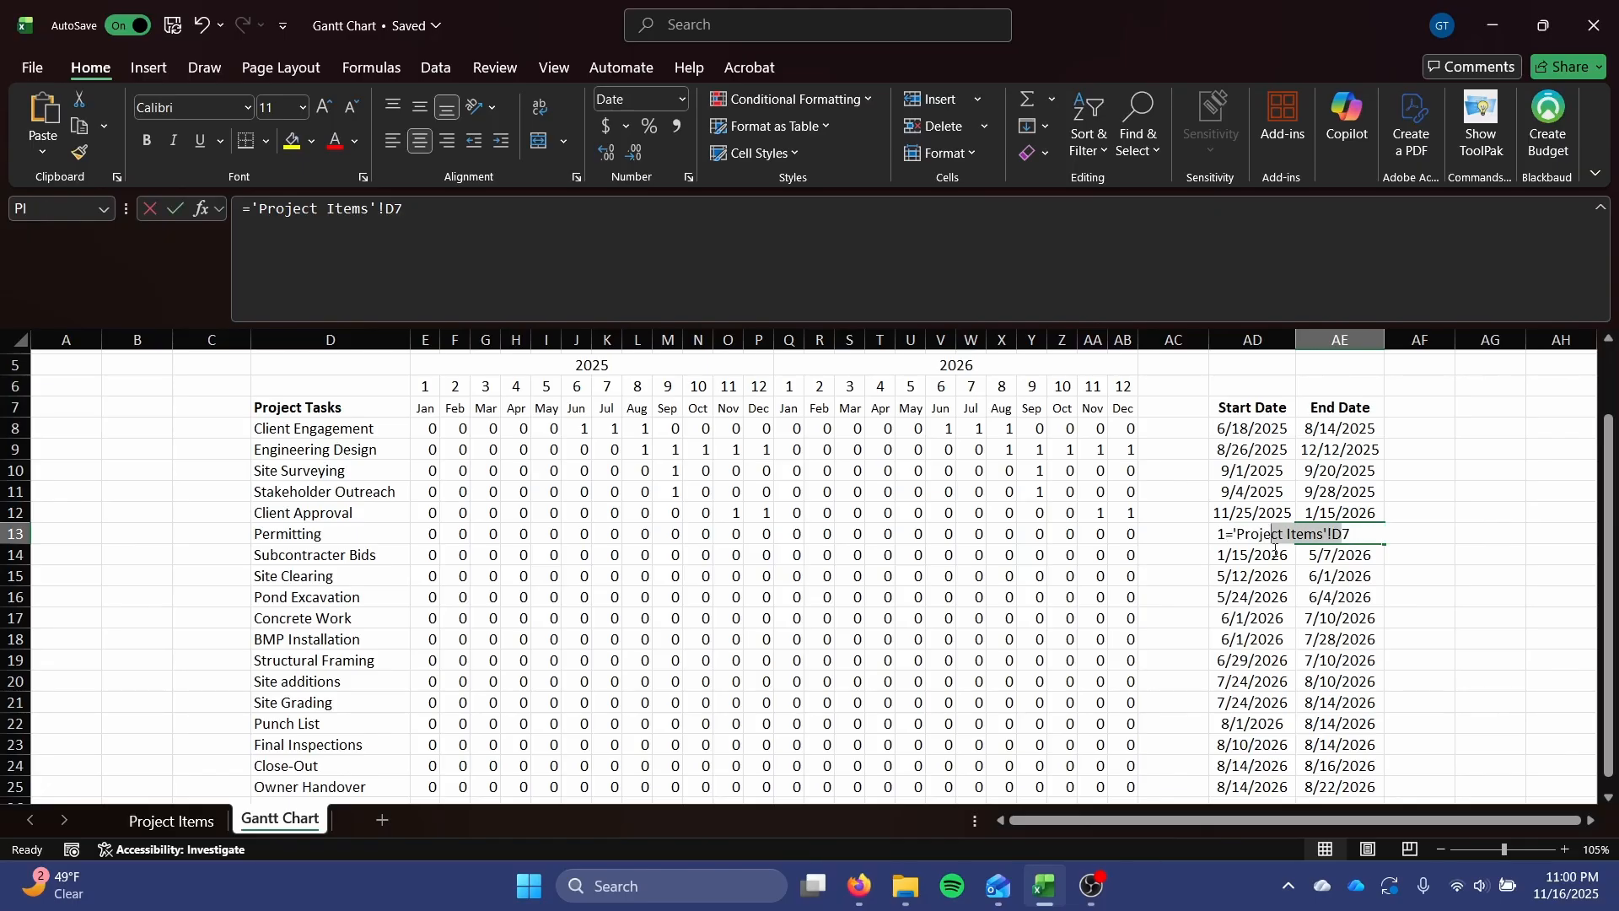
{"action": "key", "text": "Escape"}
{"action": "left_click", "coordinate": [1131, 515]}
{"action": "left_click_drag", "start_coordinate": [1131, 514], "coordinate": [955, 445]}
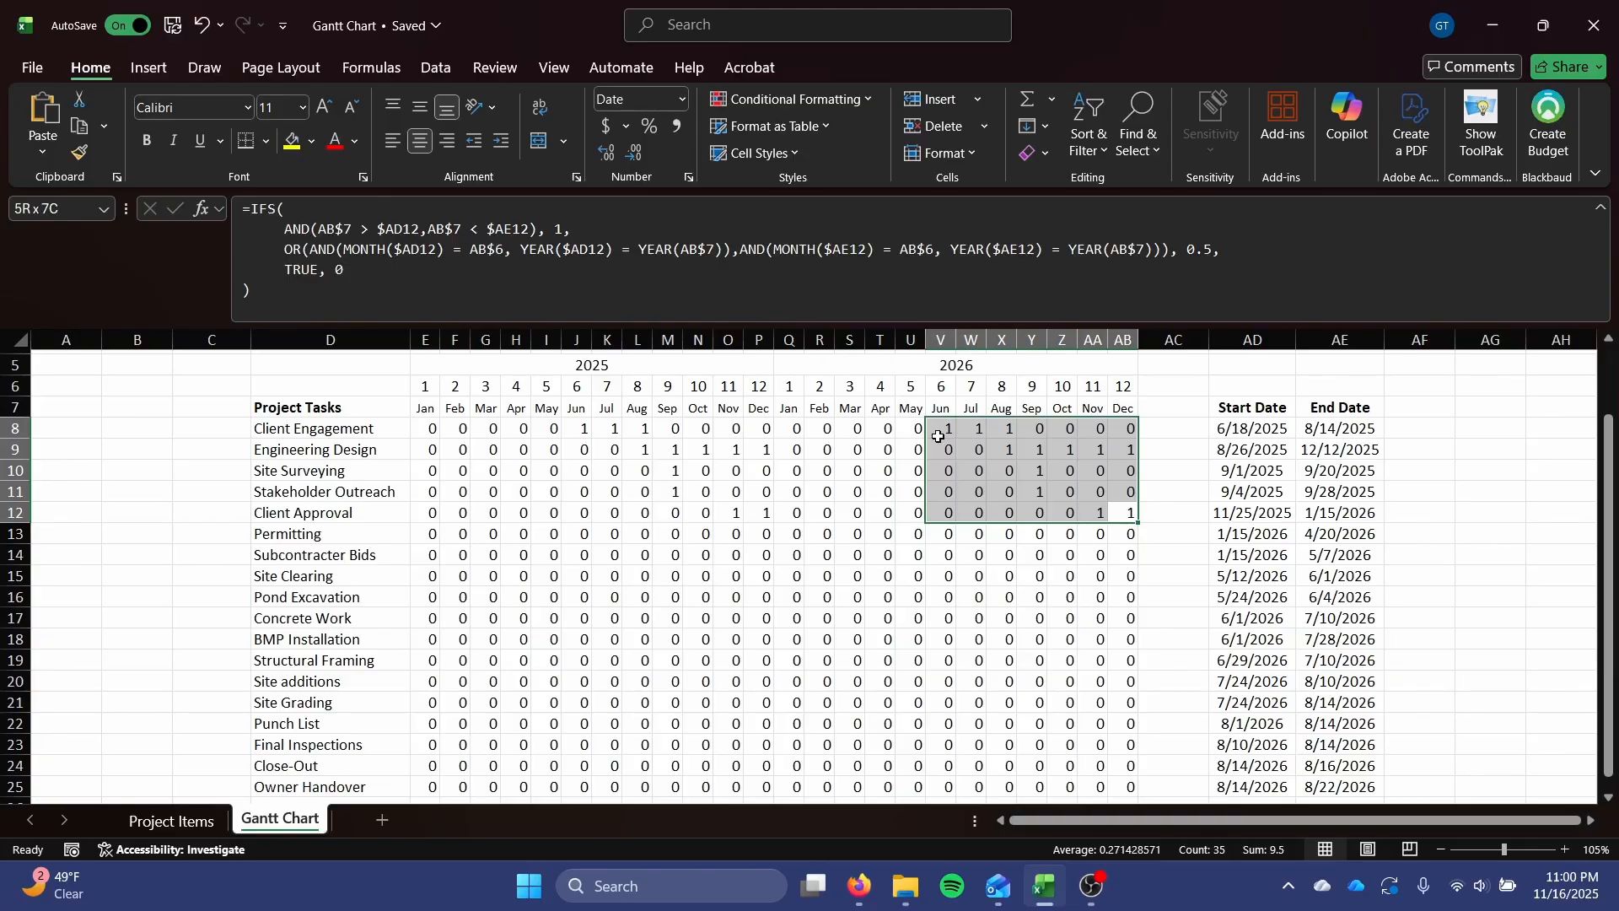
{"action": "left_click_drag", "start_coordinate": [939, 436], "coordinate": [938, 436]}
Inspect the year references in E8's formula and the 2025 month headers they depend on.
{"action": "left_click", "coordinate": [422, 430]}
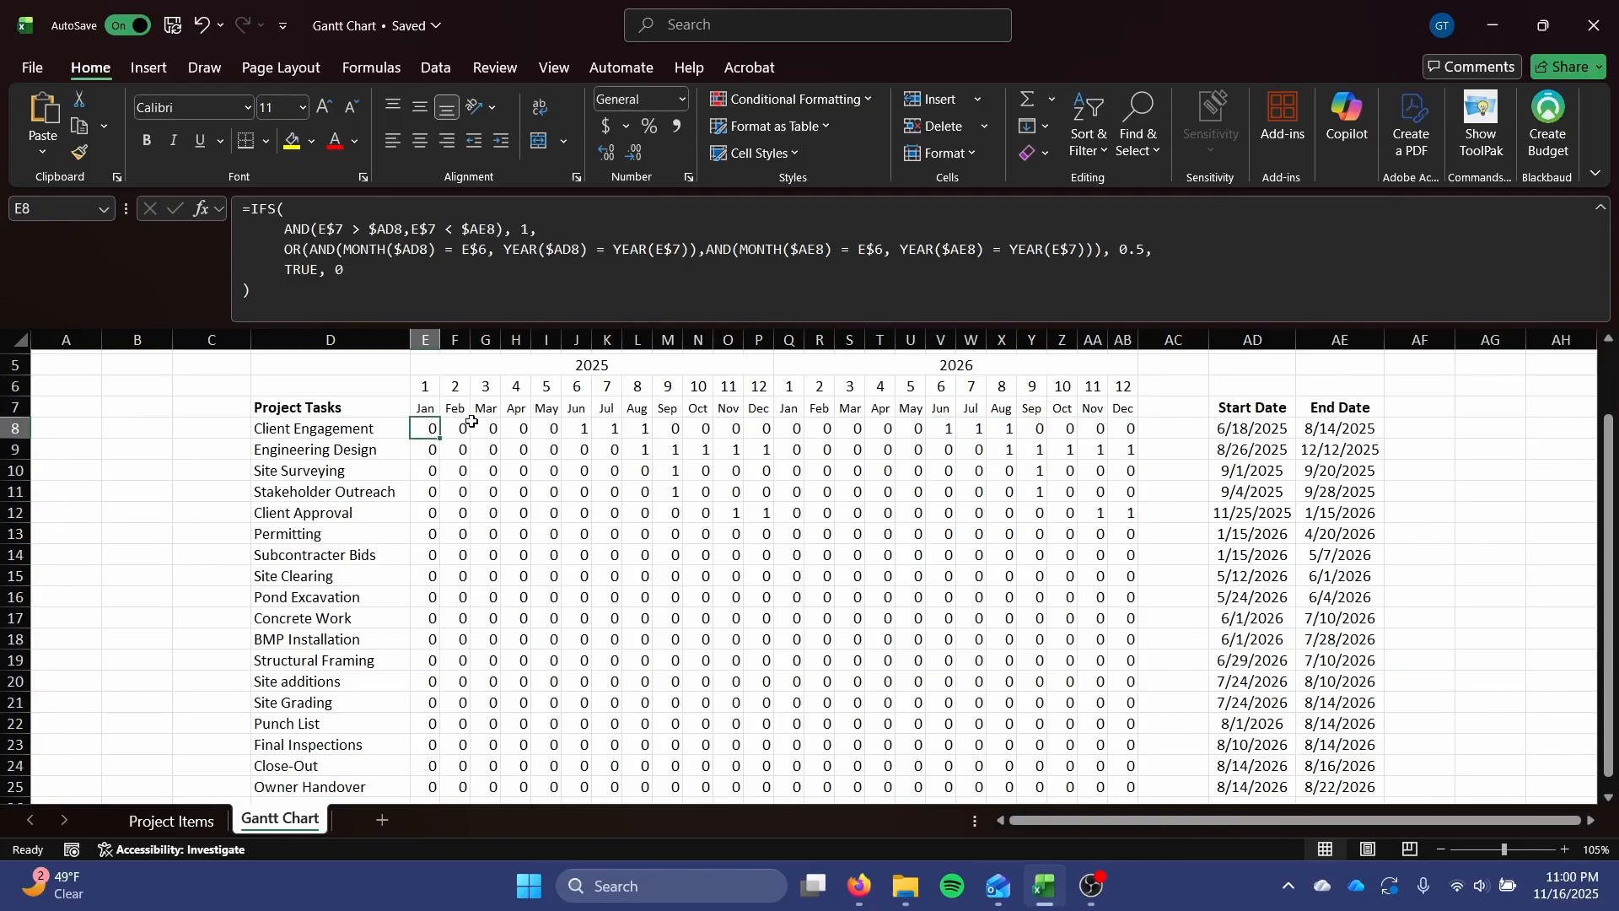
{"action": "left_click", "coordinate": [456, 288]}
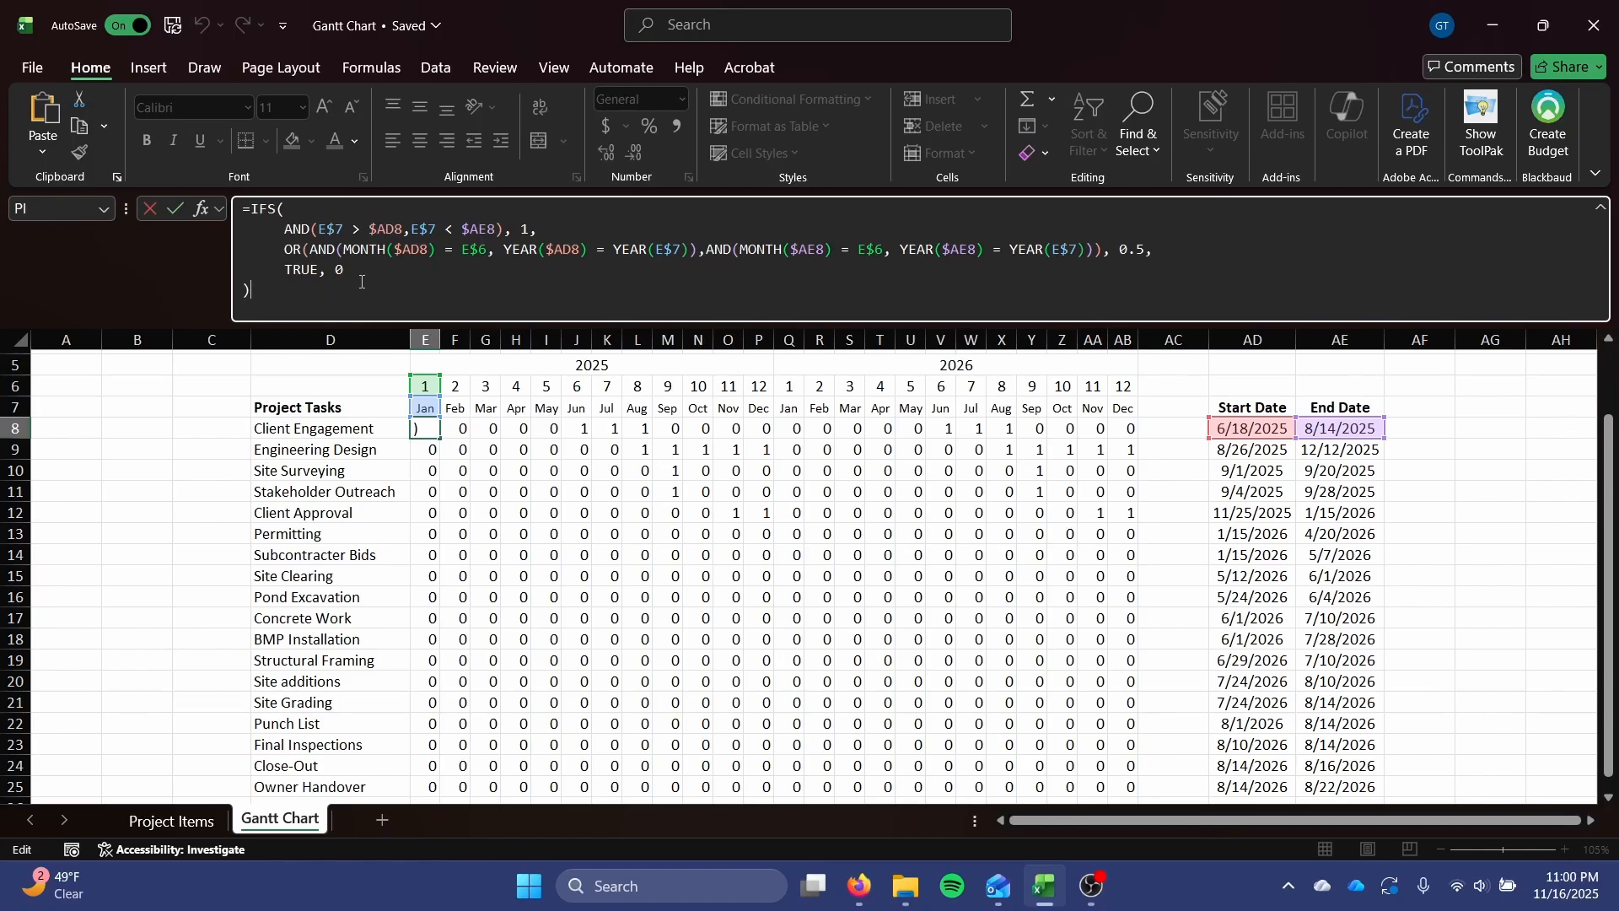
{"action": "left_click", "coordinate": [554, 250]}
{"action": "left_click", "coordinate": [565, 250]}
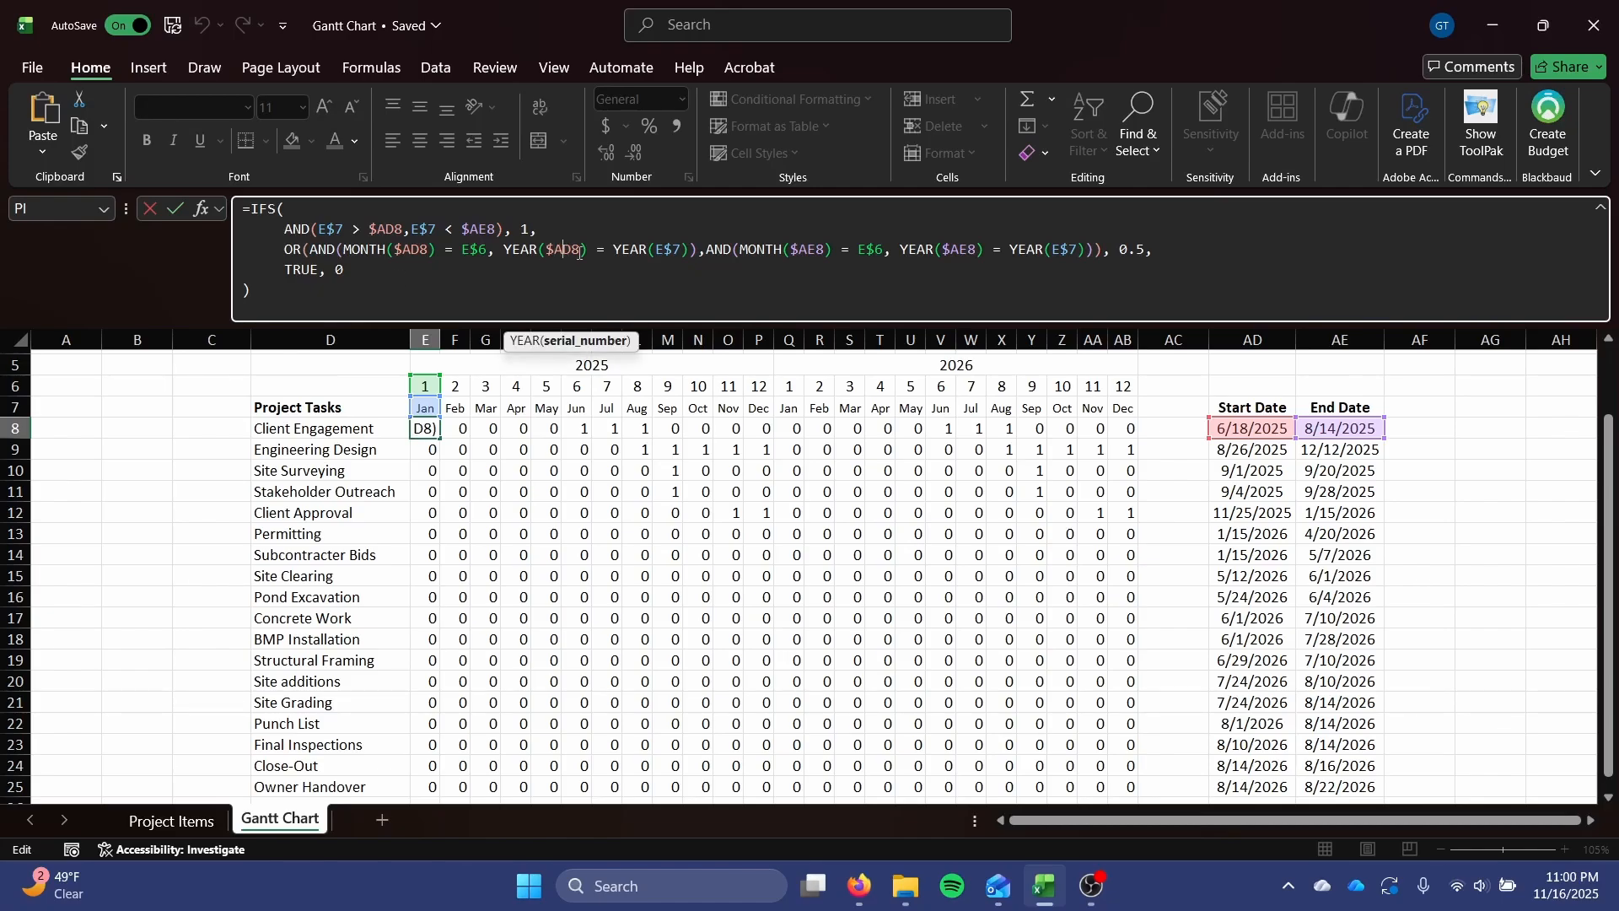
{"action": "key", "text": "Escape"}
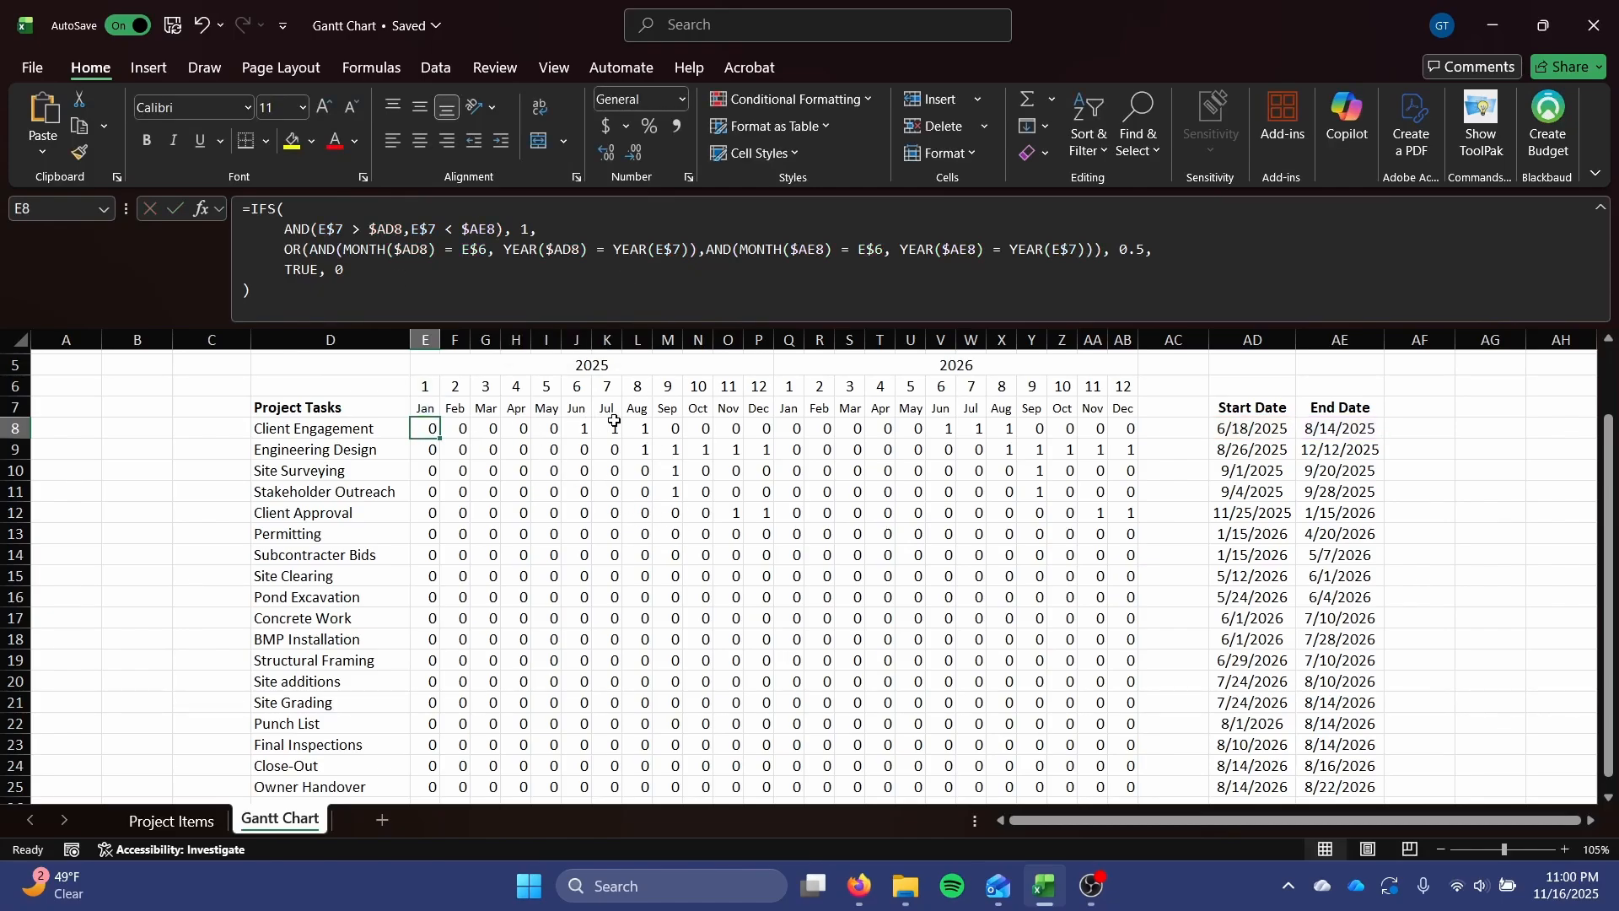
{"action": "left_click_drag", "start_coordinate": [426, 408], "coordinate": [764, 409]}
Change the January 2026 header in Q7 to =DATE(2026,Q6,1), fill it across to AB7, and review the task grid.
{"action": "left_click", "coordinate": [789, 410]}
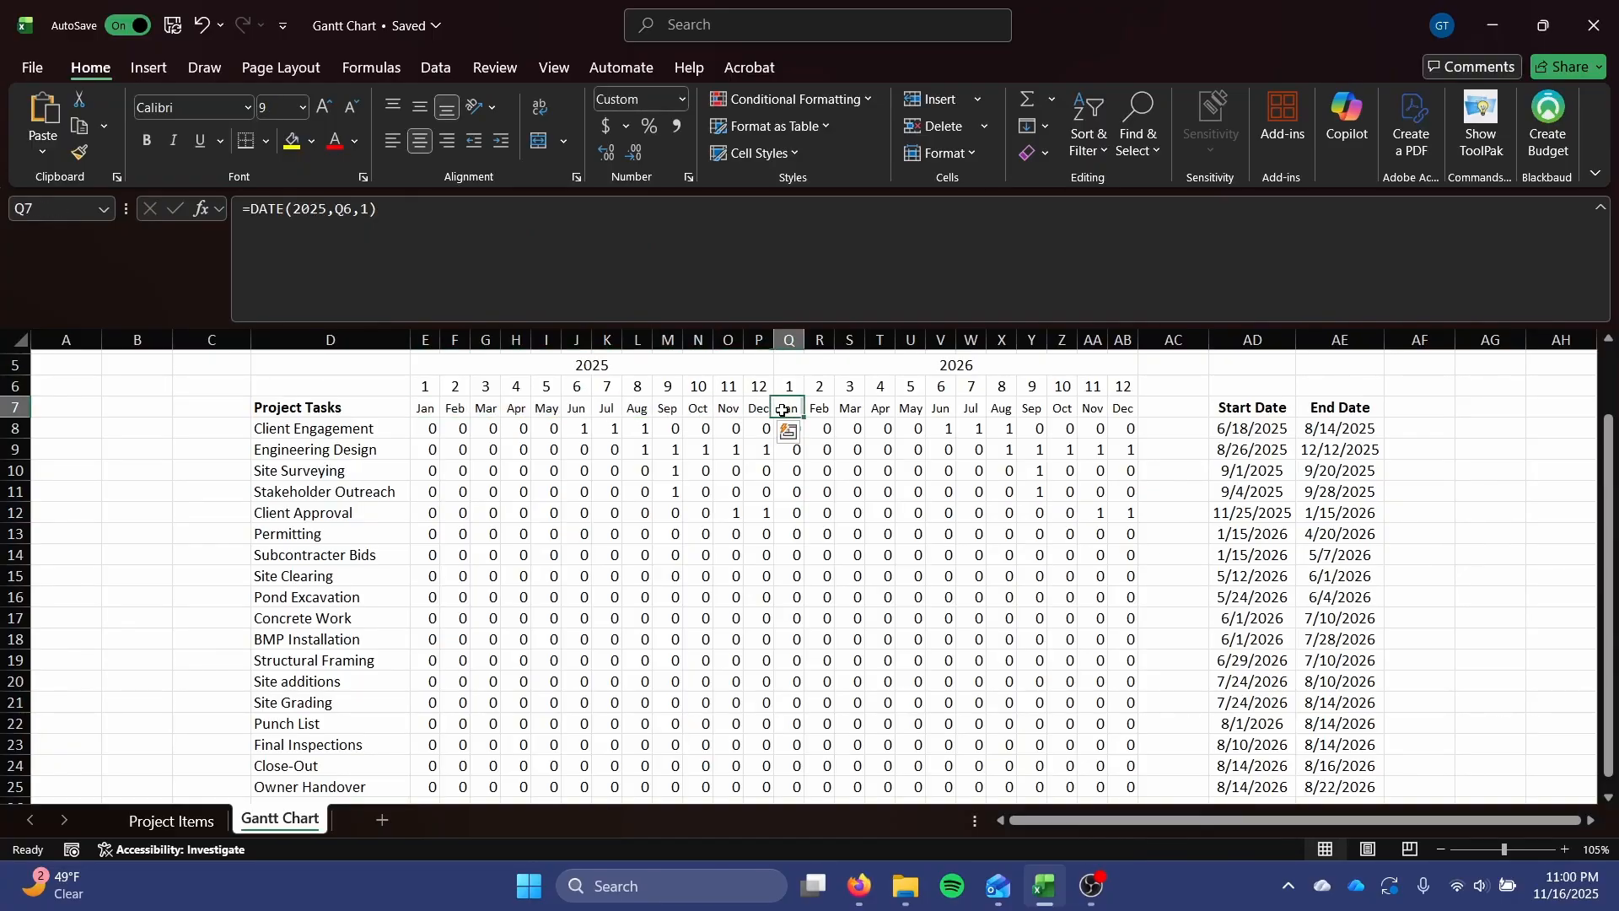
{"action": "left_click", "coordinate": [329, 210]}
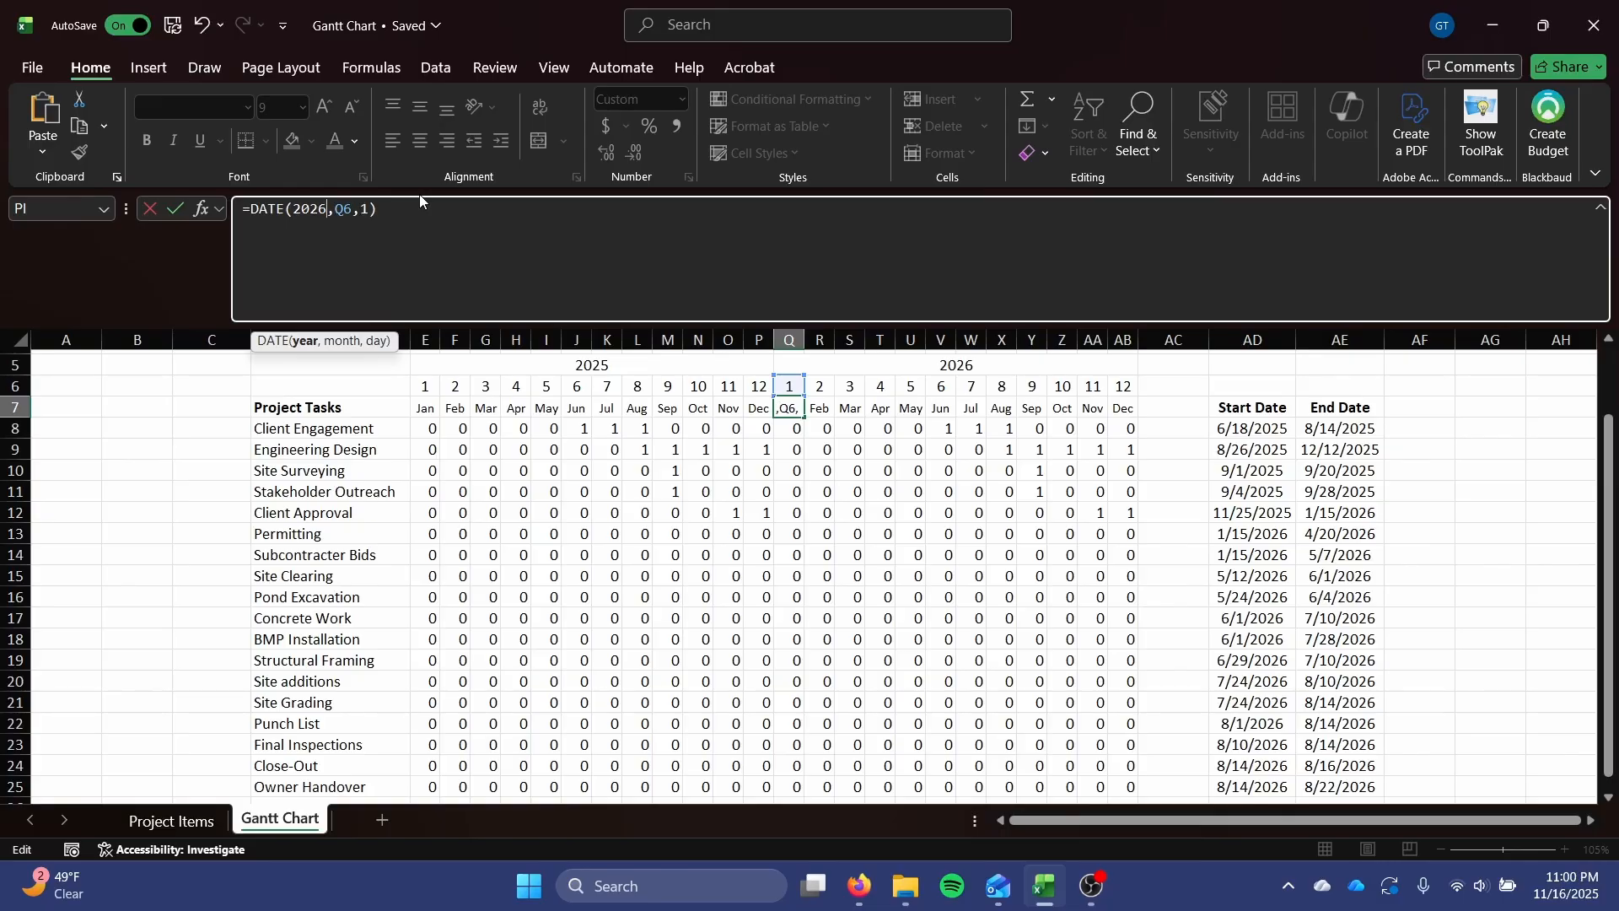
{"action": "key", "text": "Return"}
{"action": "left_click", "coordinate": [788, 406]}
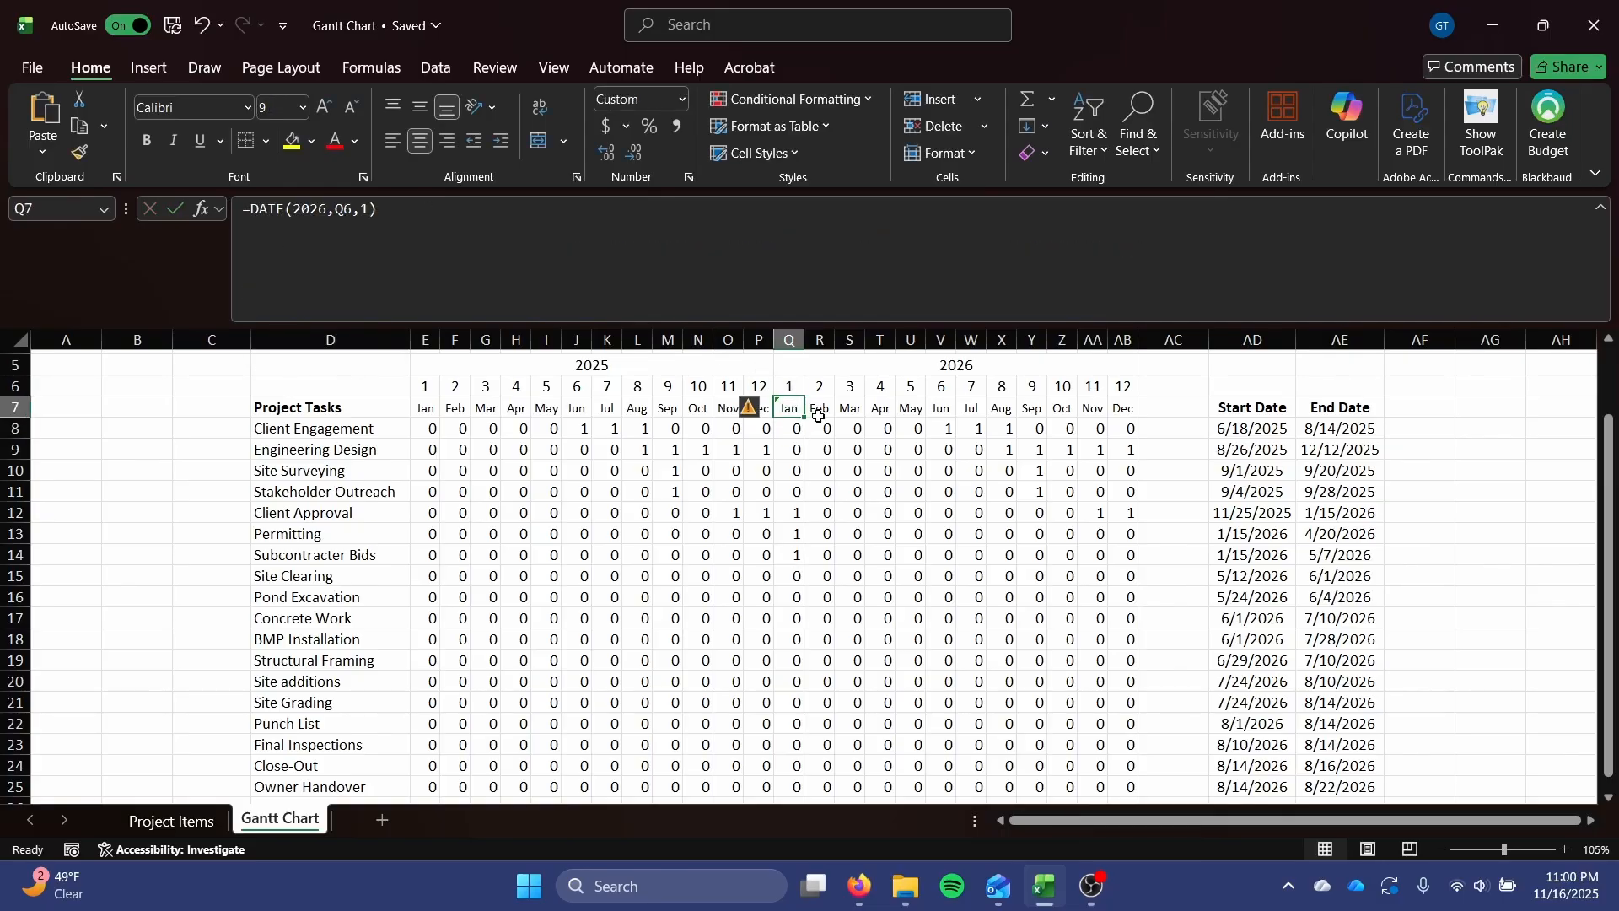
{"action": "left_click_drag", "start_coordinate": [808, 419], "coordinate": [1132, 409]}
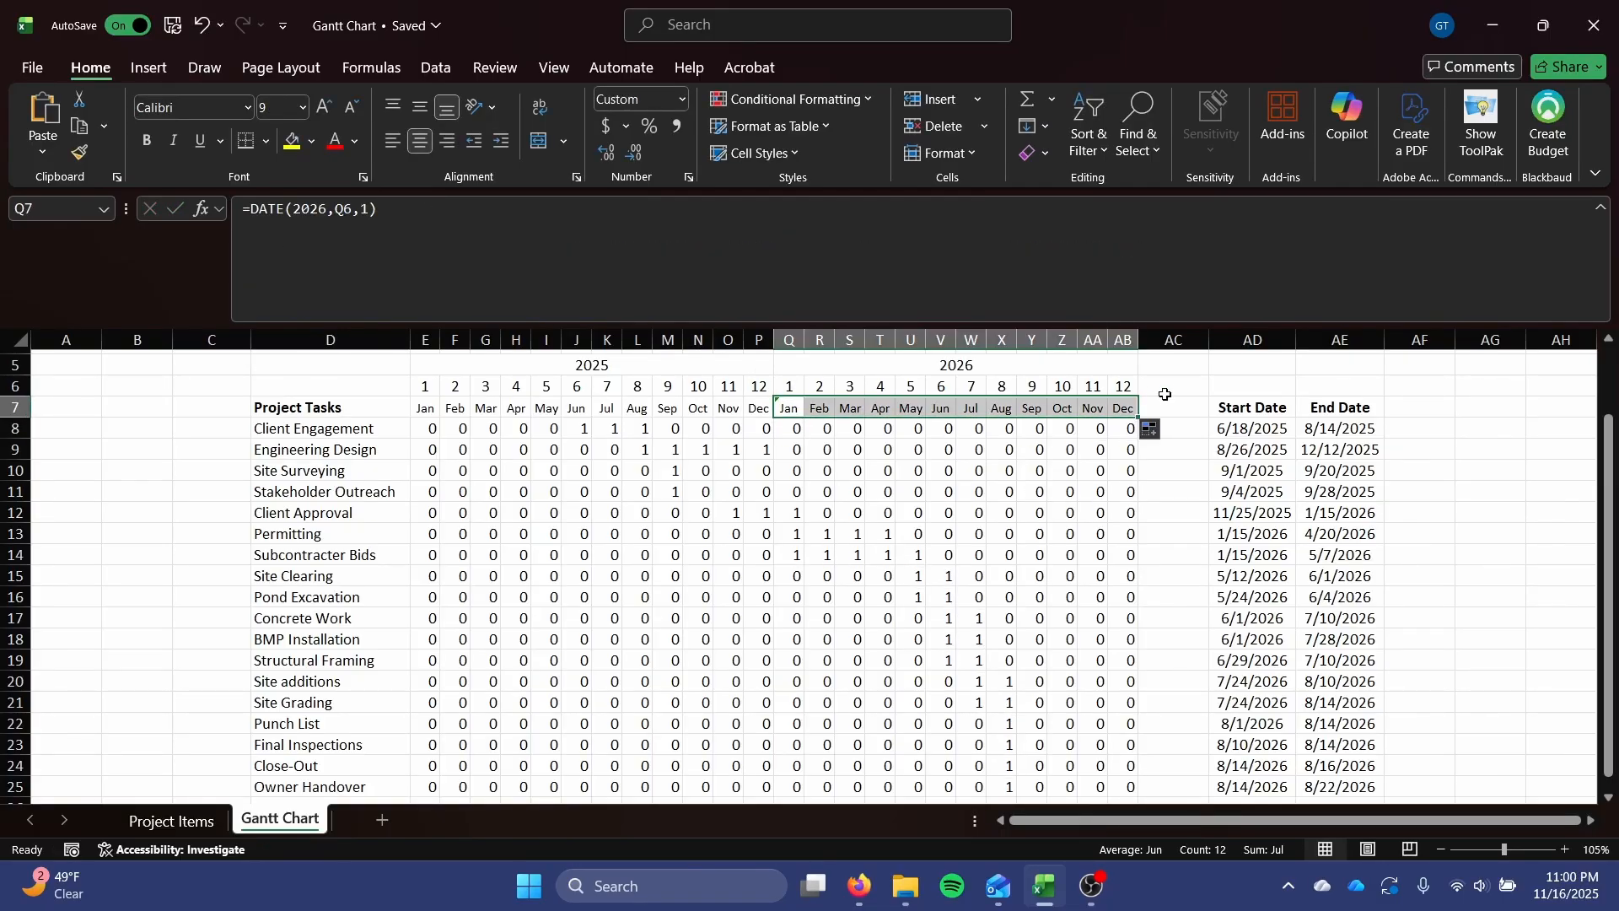
{"action": "left_click", "coordinate": [909, 492]}
{"action": "scroll", "coordinate": [902, 490], "scroll_direction": "down", "scroll_amount": 2}
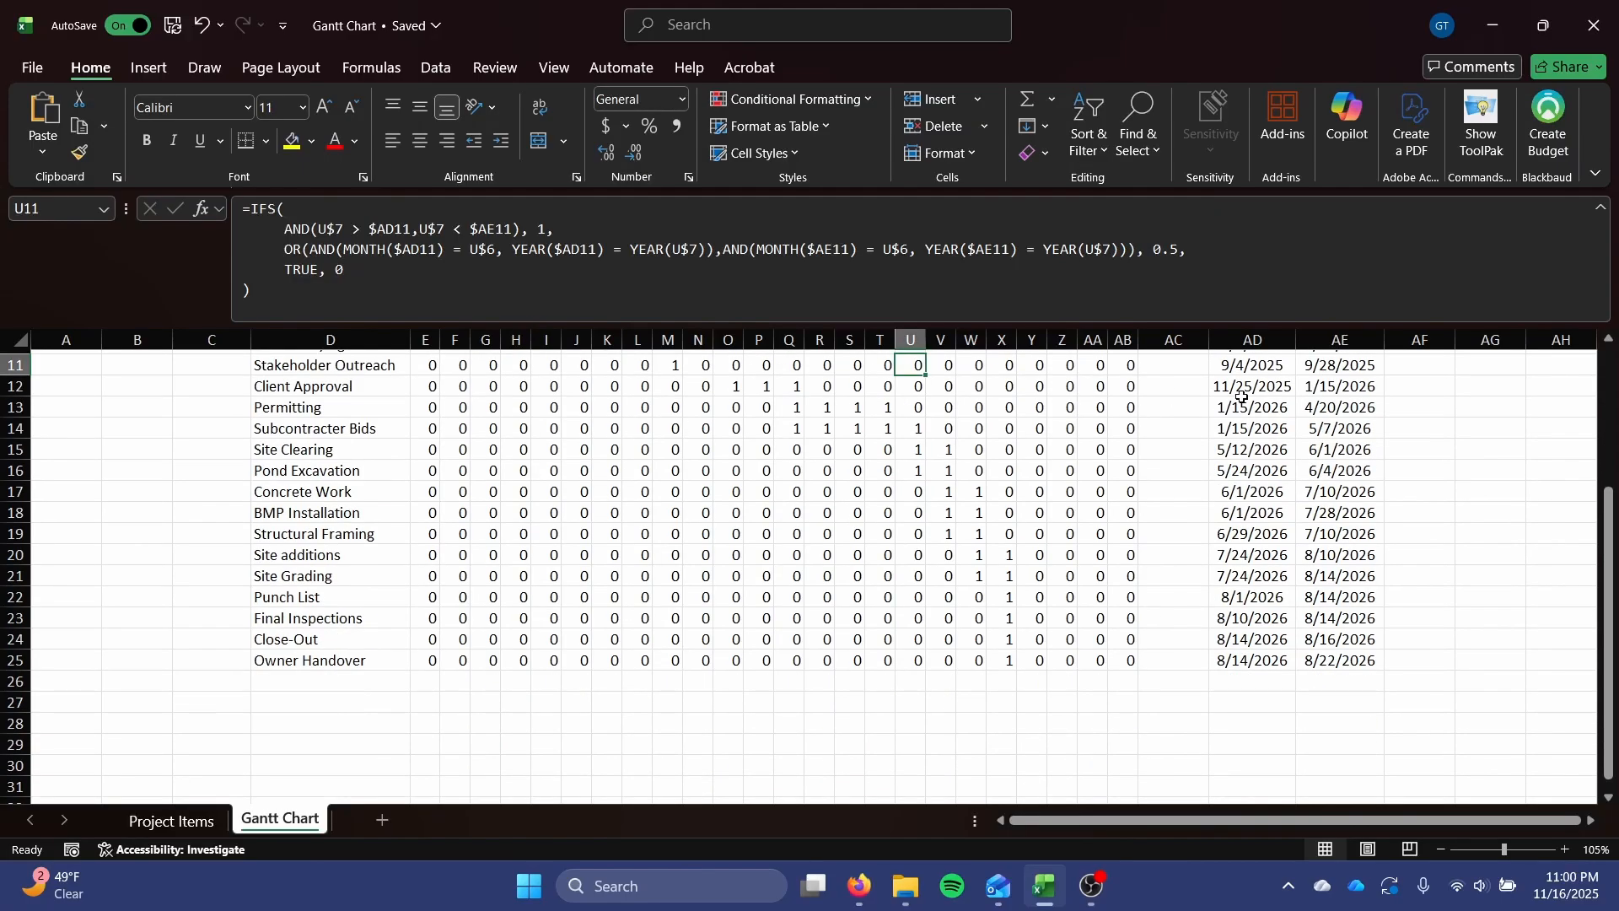
{"action": "scroll", "coordinate": [716, 552], "scroll_direction": "up", "scroll_amount": 1}
{"action": "scroll", "coordinate": [716, 552], "scroll_direction": "up", "scroll_amount": 1}
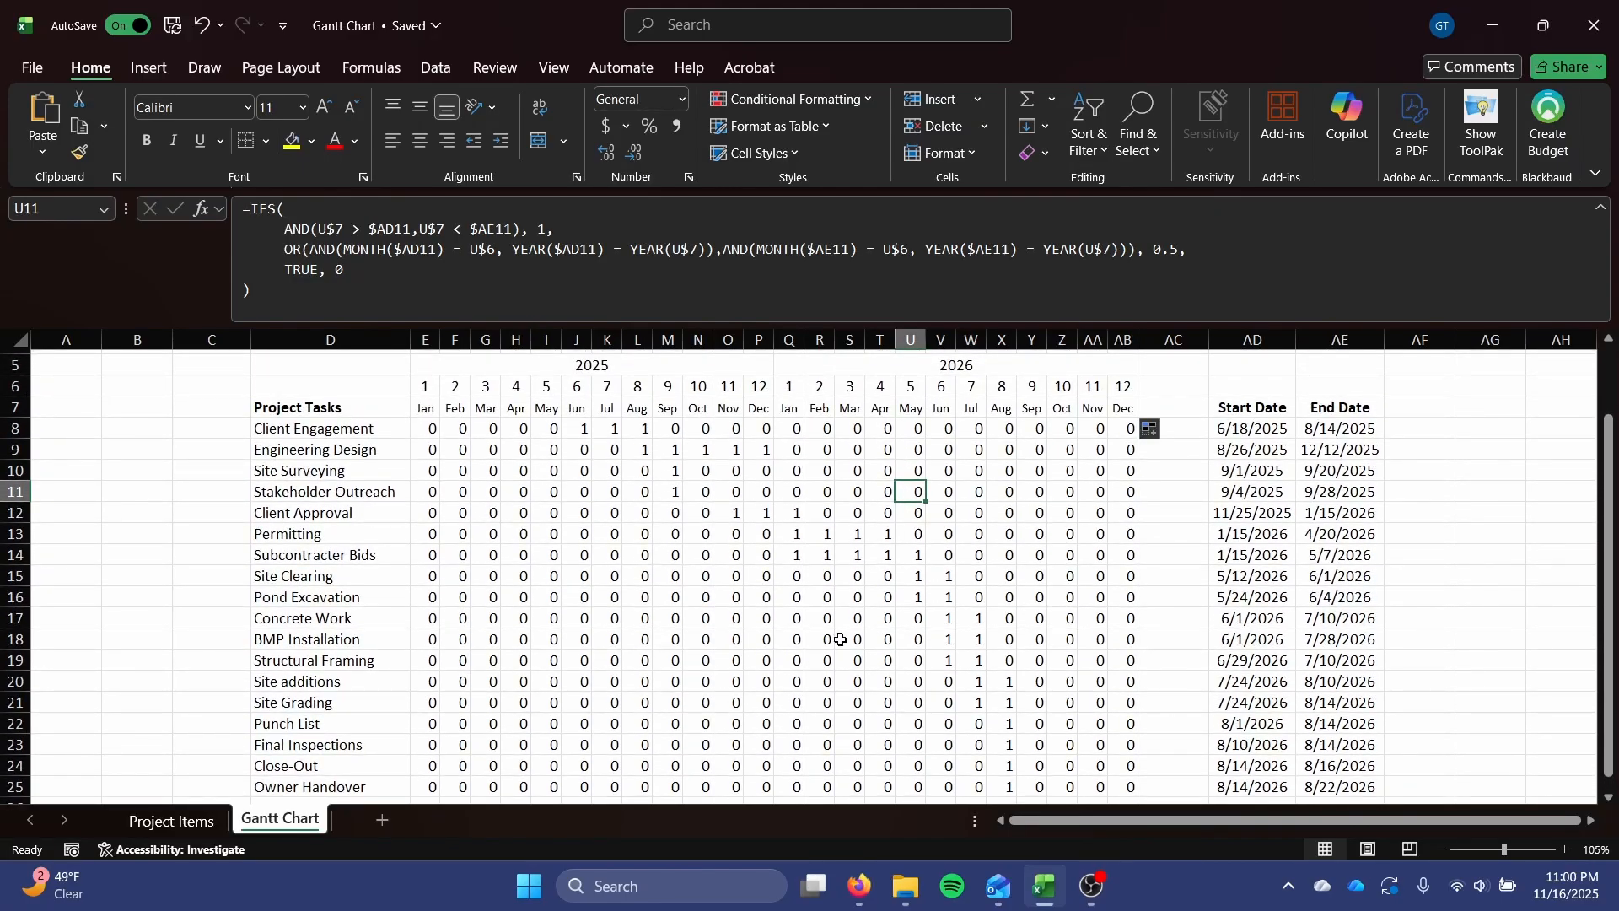
Examine the IFS formula's conditions in E8 and in the Client Engagement June 2025 cell, comparing them with the task grid.
{"action": "scroll", "coordinate": [837, 602], "scroll_direction": "down", "scroll_amount": 1}
{"action": "scroll", "coordinate": [836, 581], "scroll_direction": "up", "scroll_amount": 1}
{"action": "left_click", "coordinate": [428, 429]}
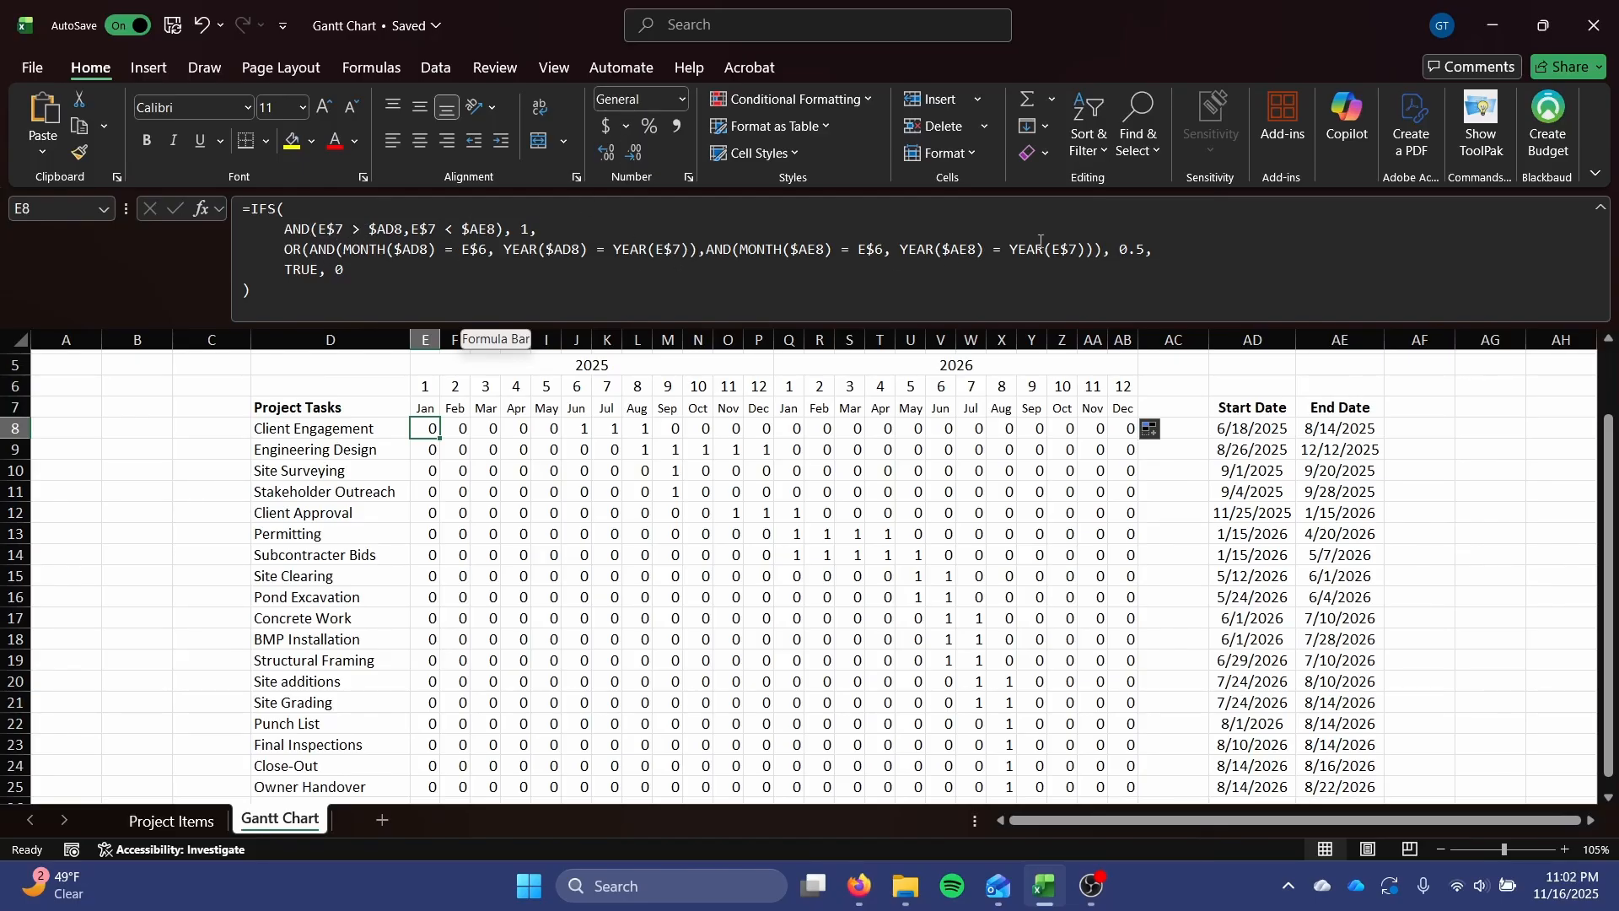
{"action": "scroll", "coordinate": [495, 412], "scroll_direction": "down", "scroll_amount": 1}
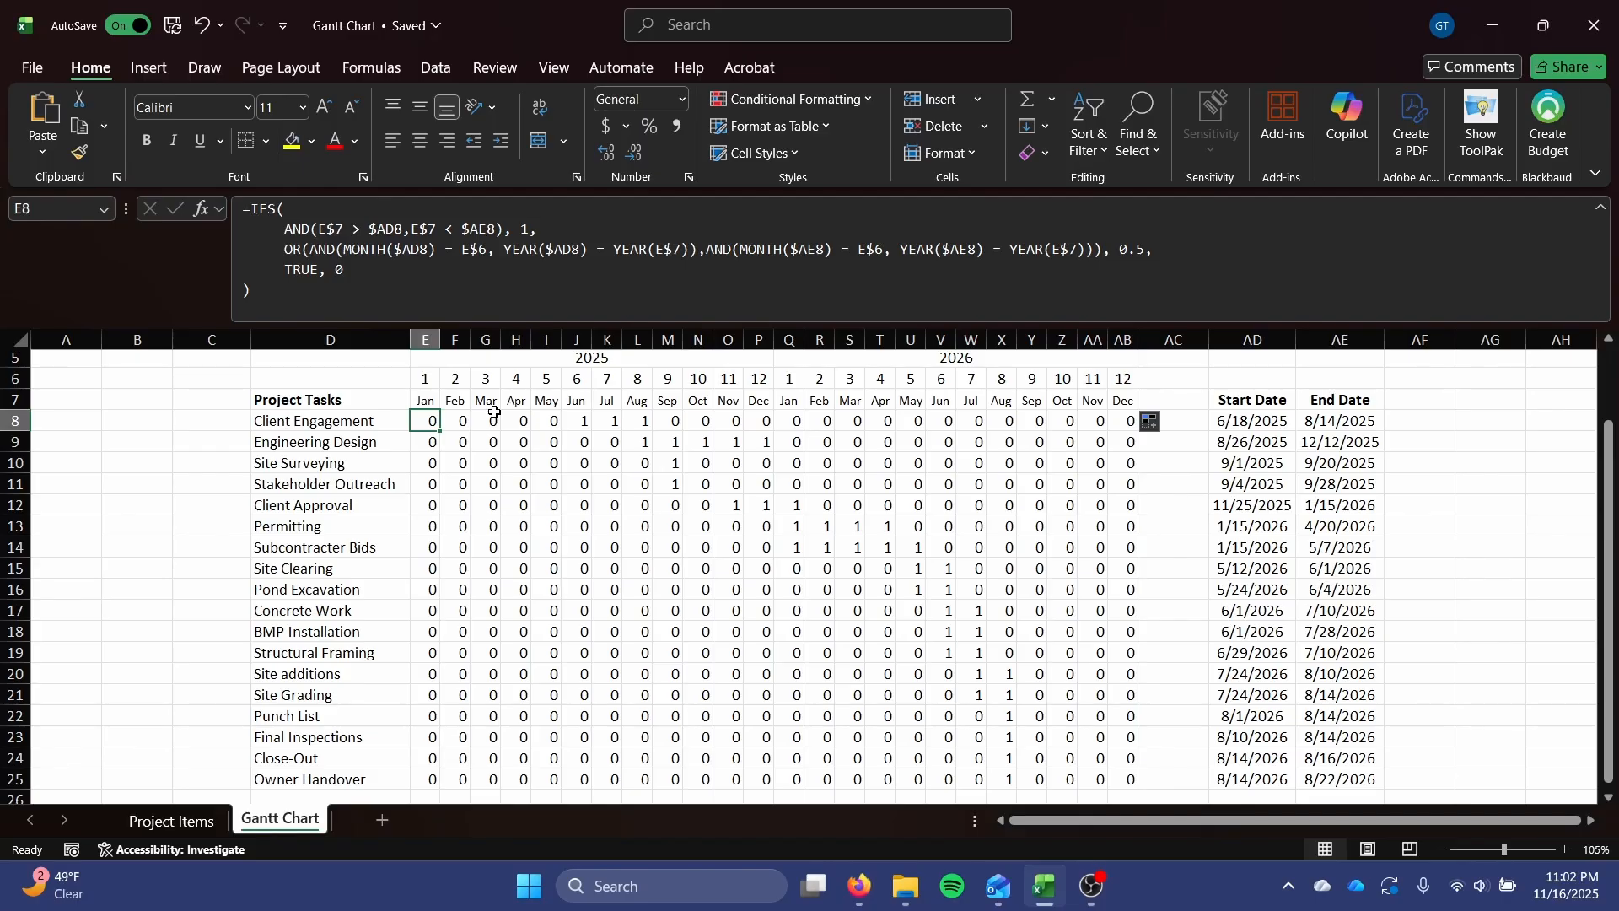
{"action": "left_click", "coordinate": [577, 421]}
{"action": "left_click_drag", "start_coordinate": [284, 230], "coordinate": [1102, 249]}
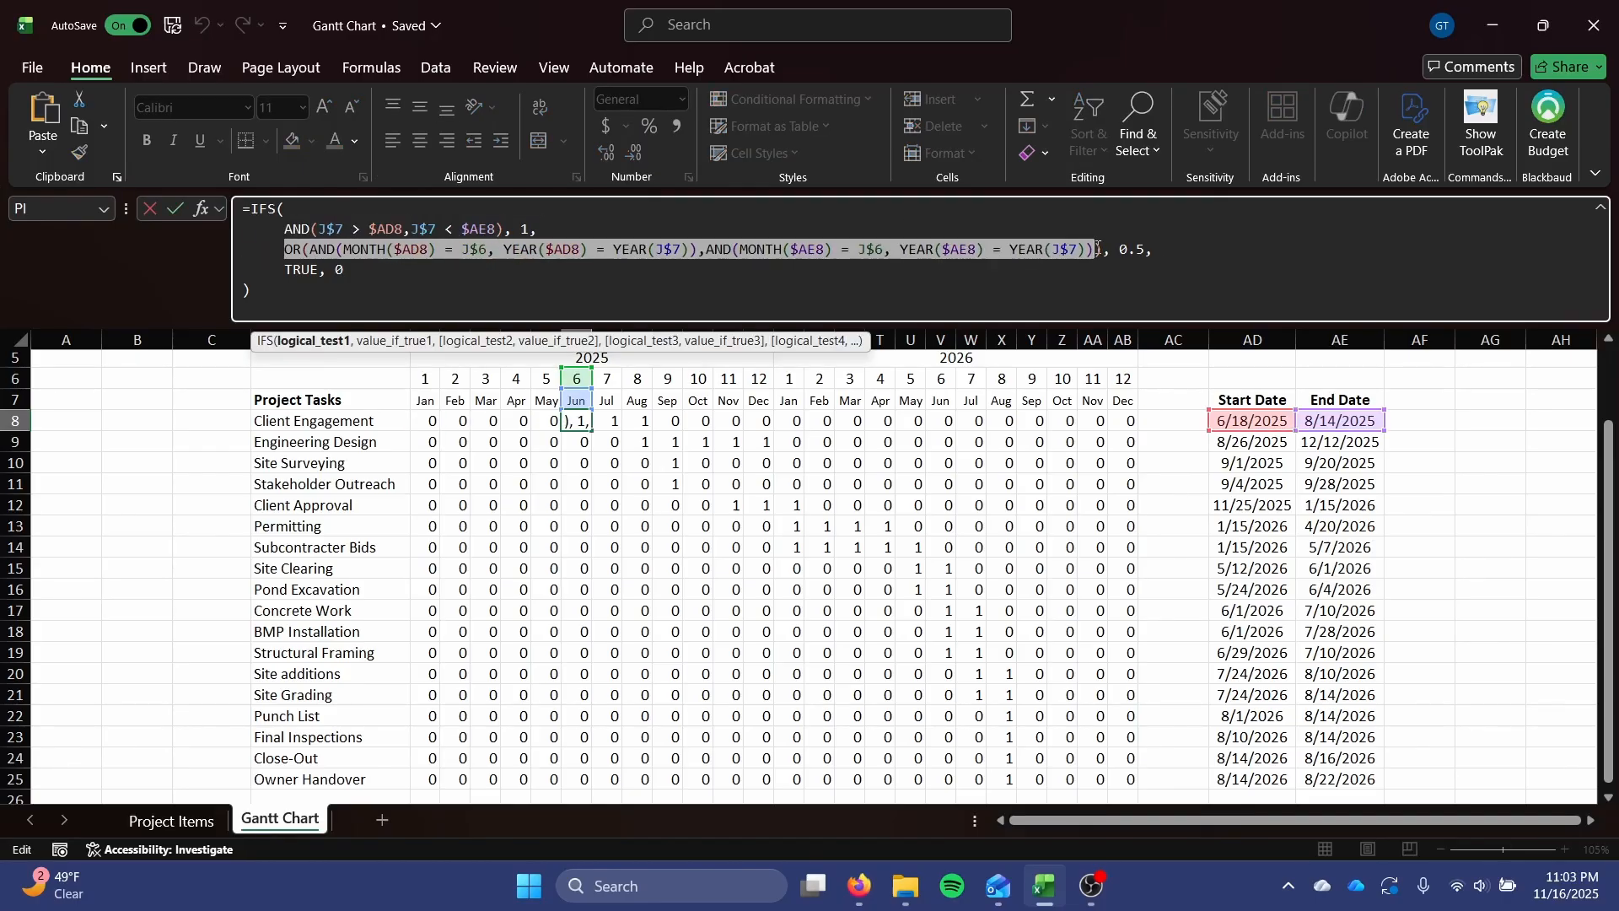
{"action": "key", "text": "Escape"}
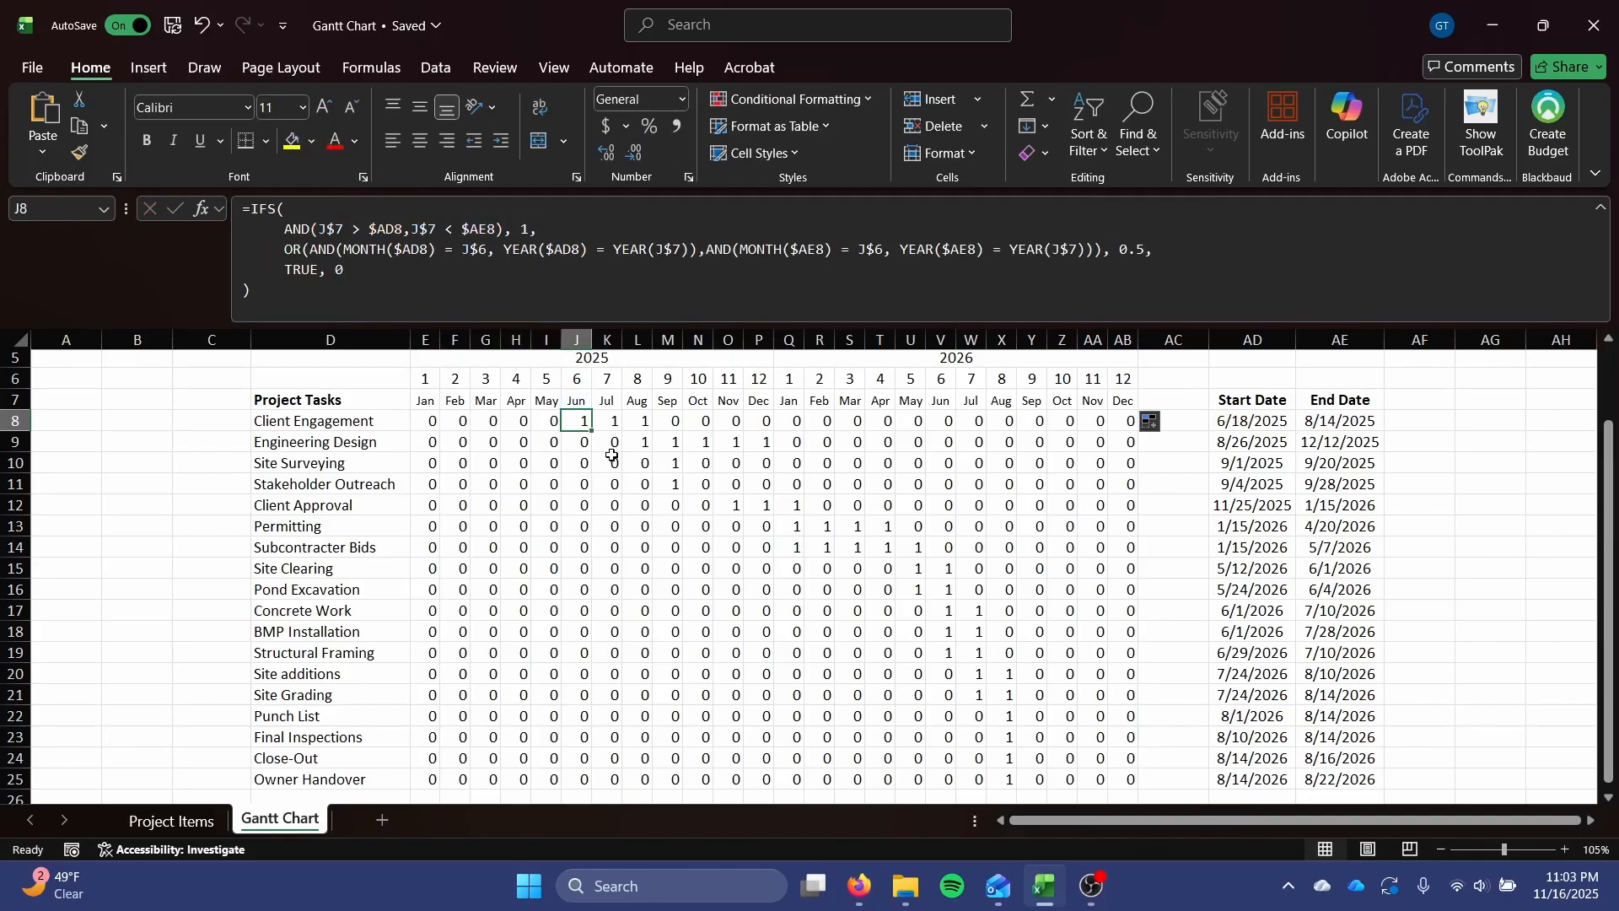
{"action": "left_click", "coordinate": [749, 271]}
{"action": "key", "text": "Escape"}
{"action": "left_click", "coordinate": [545, 525]}
{"action": "scroll", "coordinate": [558, 440], "scroll_direction": "down", "scroll_amount": 1}
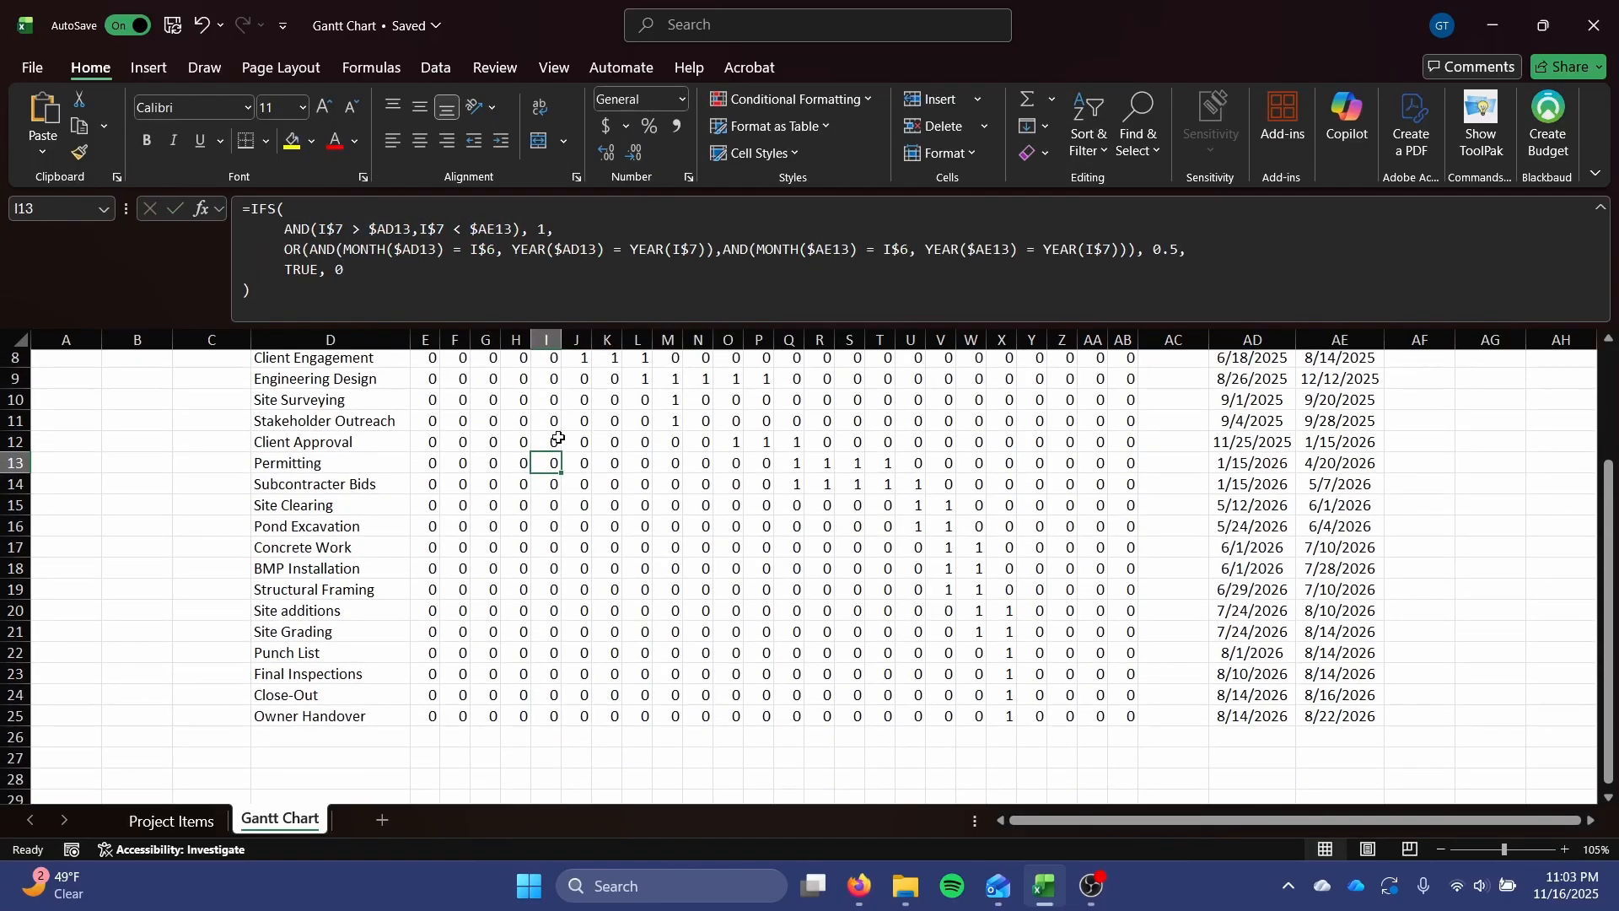
Format the task grid E8:AB25 to show one decimal place and check the Client Engagement June 2025 cell.
{"action": "scroll", "coordinate": [559, 439], "scroll_direction": "up", "scroll_amount": 1}
{"action": "left_click_drag", "start_coordinate": [420, 420], "coordinate": [1127, 760]}
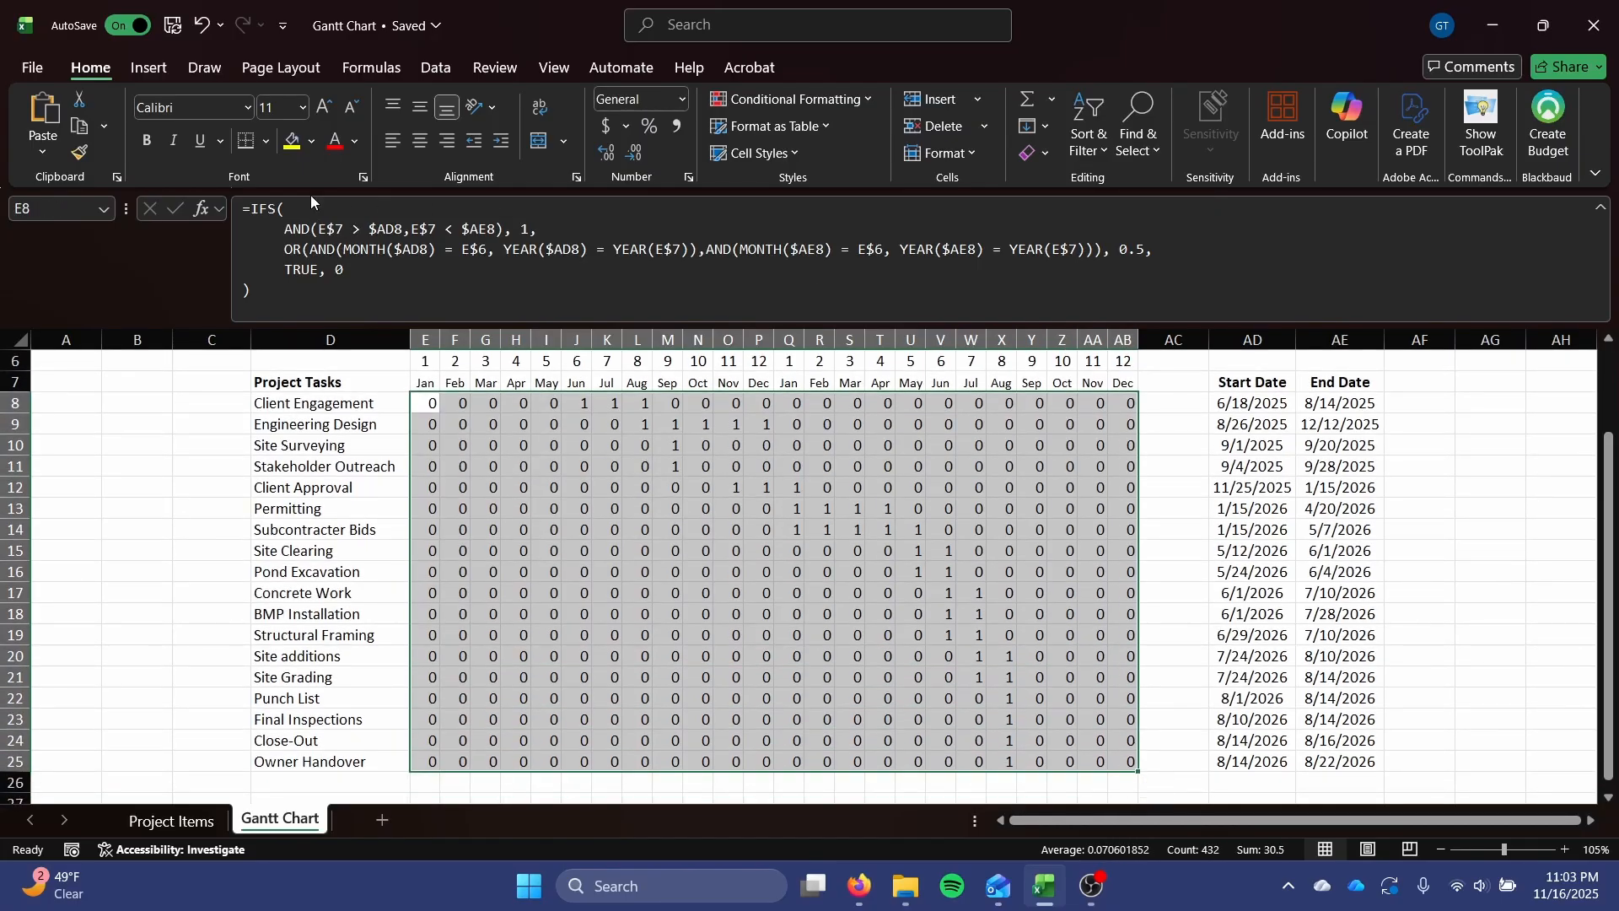
{"action": "left_click", "coordinate": [637, 152]}
{"action": "left_click", "coordinate": [615, 153]}
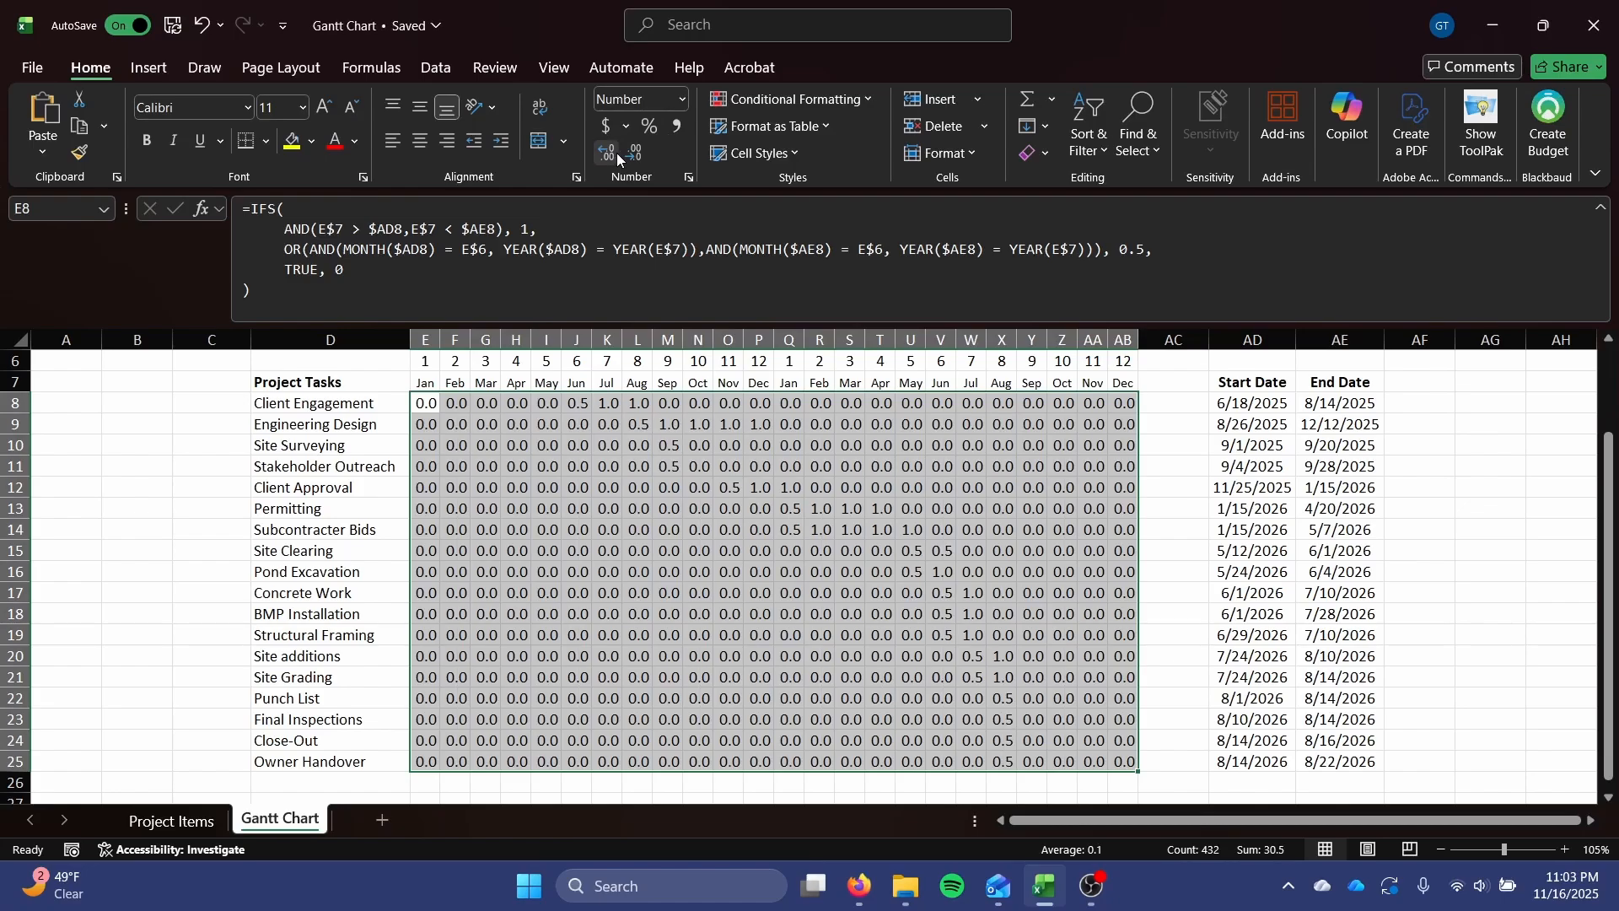
{"action": "left_click", "coordinate": [707, 515]}
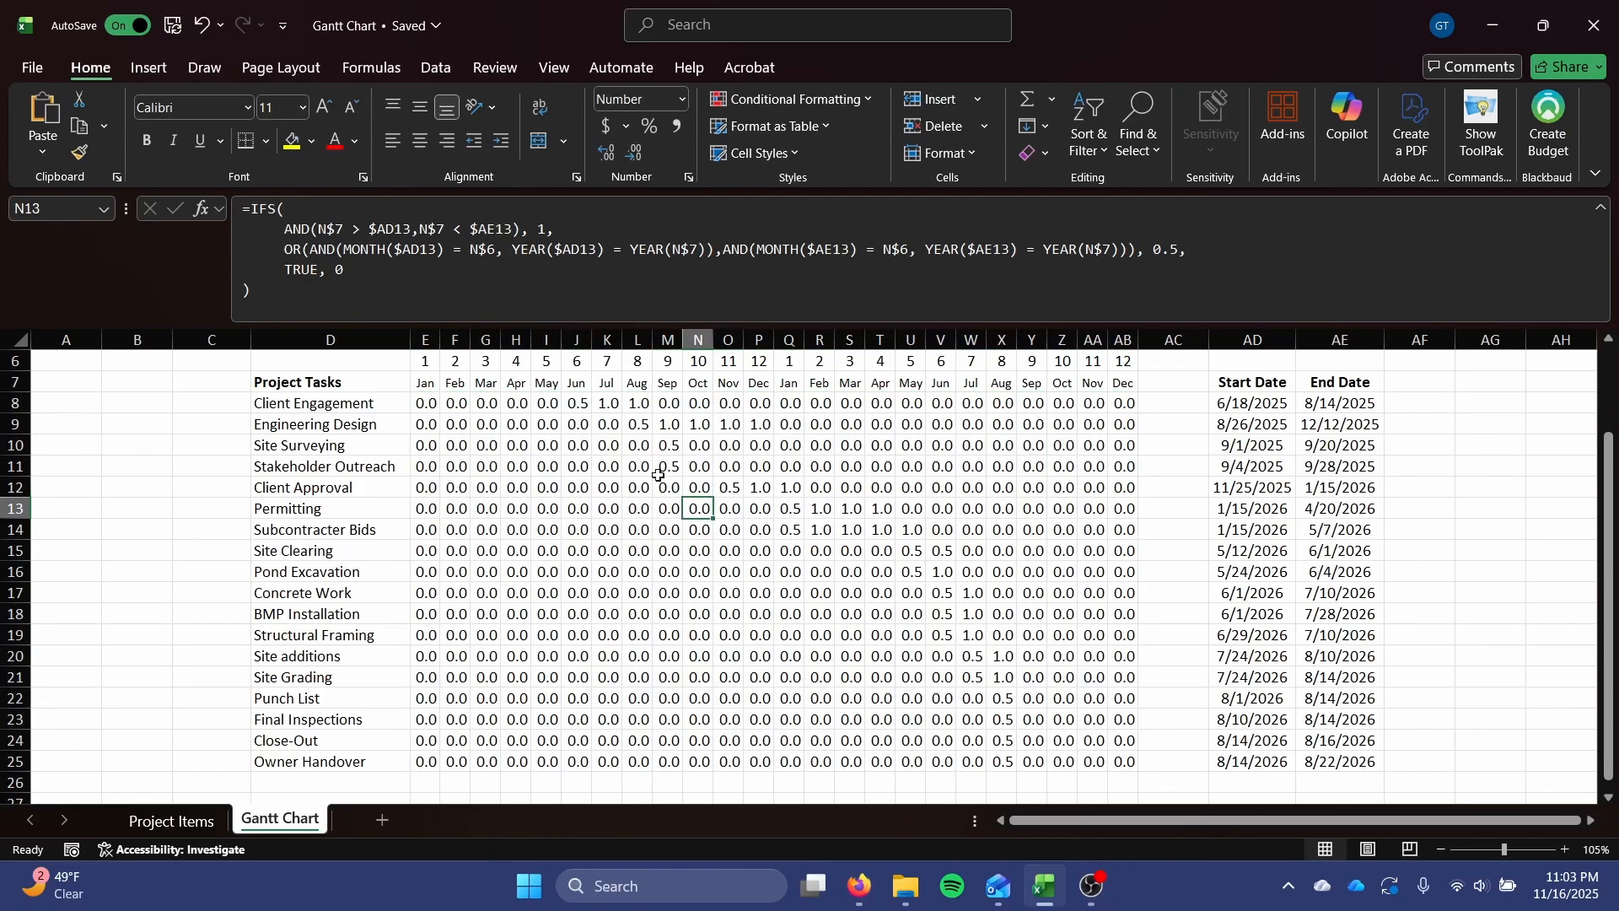
{"action": "scroll", "coordinate": [591, 414], "scroll_direction": "up", "scroll_amount": 1}
{"action": "left_click", "coordinate": [569, 466]}
{"action": "scroll", "coordinate": [569, 467], "scroll_direction": "down", "scroll_amount": 1}
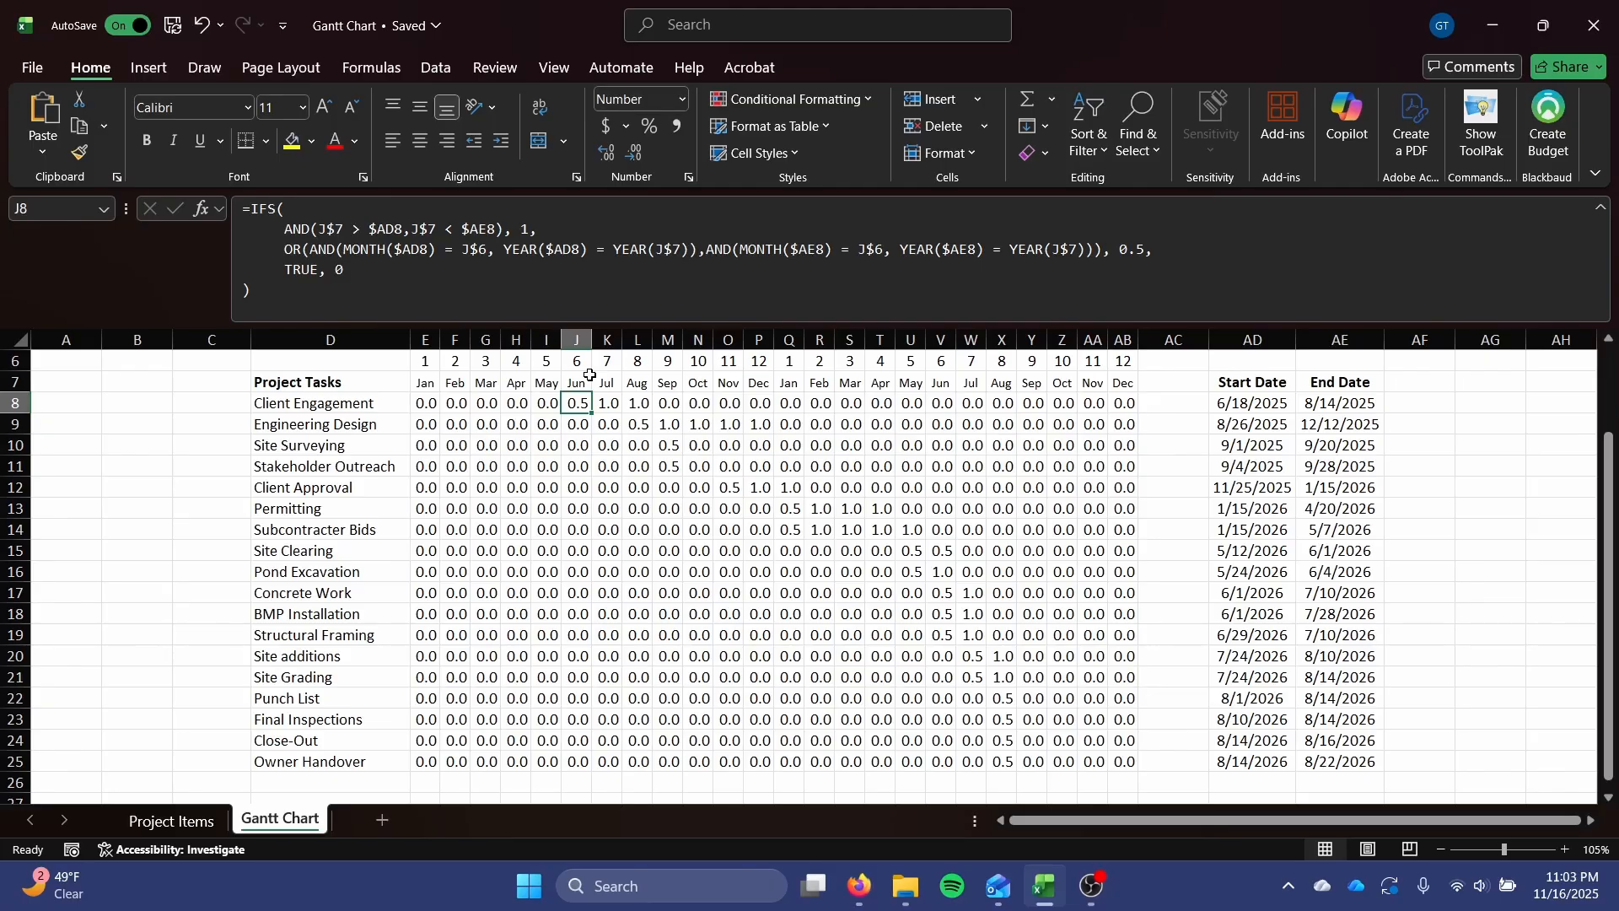
Enter a total for the January 2025 column in E27 with =SUM(E8:E25).
{"action": "scroll", "coordinate": [675, 527], "scroll_direction": "down", "scroll_amount": 1}
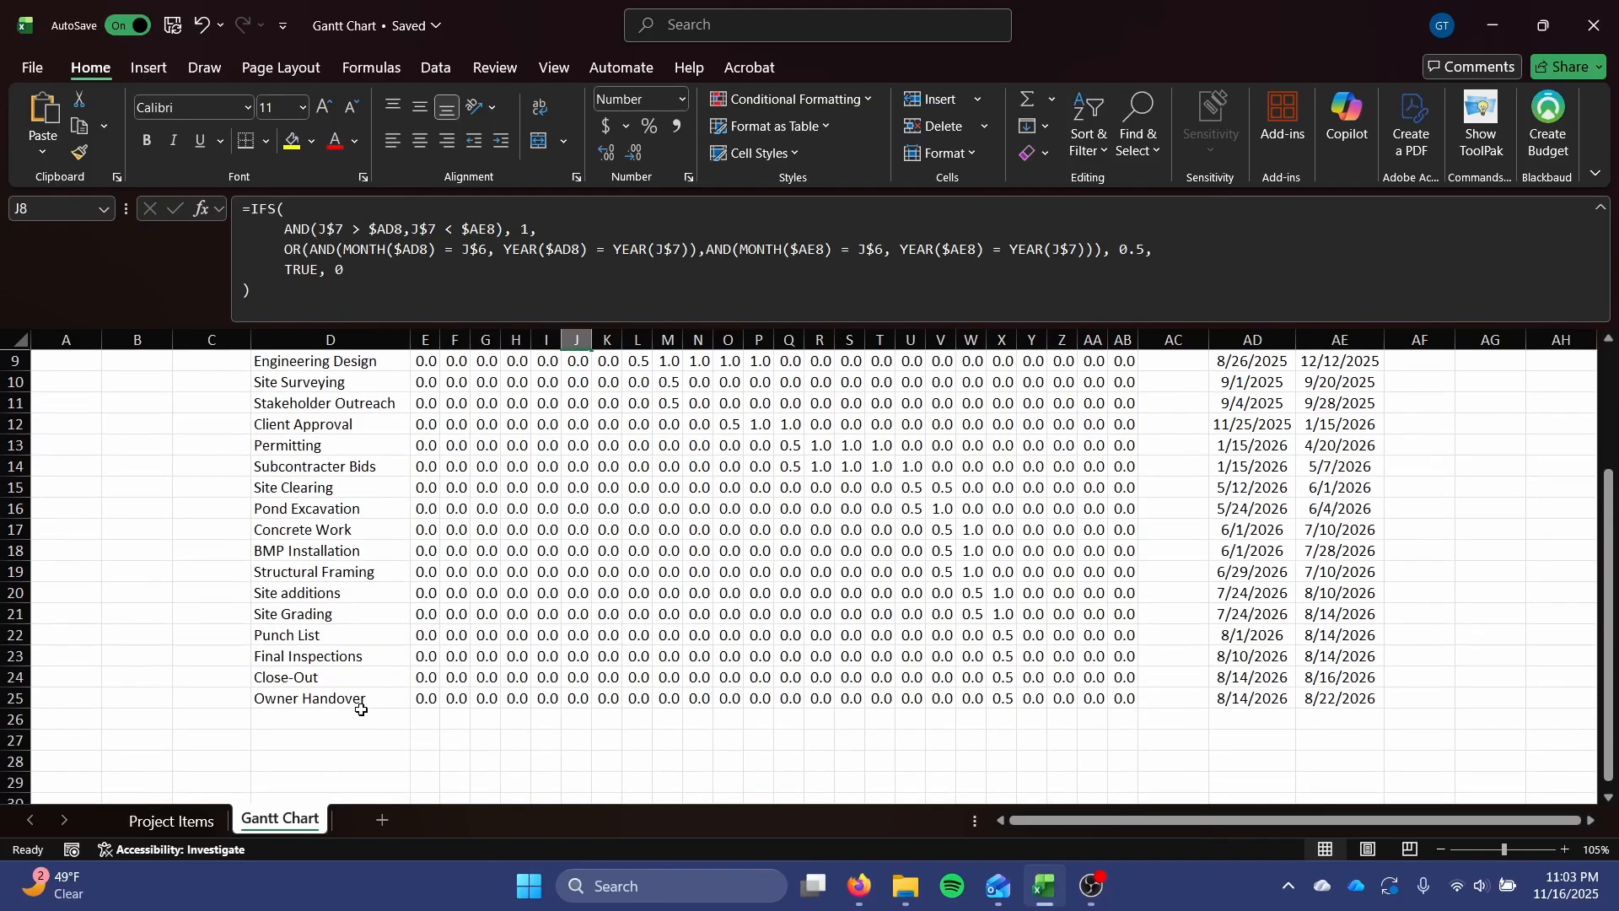
{"action": "left_click", "coordinate": [421, 740]}
{"action": "type", "text": "=SU"}
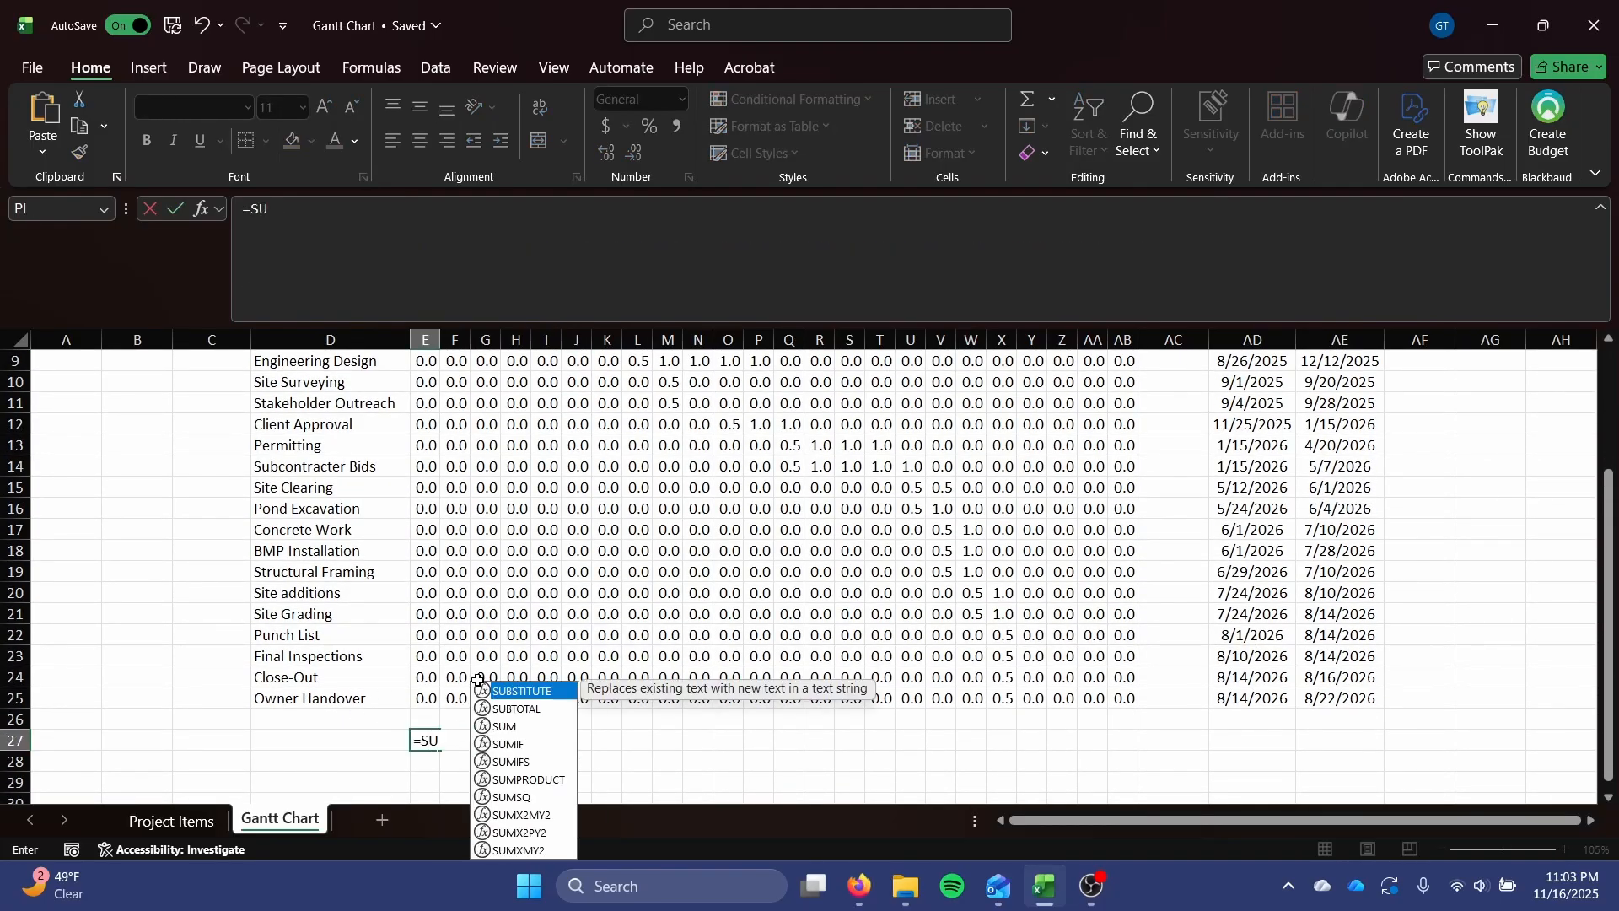
{"action": "type", "text": "M("}
{"action": "scroll", "coordinate": [478, 680], "scroll_direction": "up", "scroll_amount": 2}
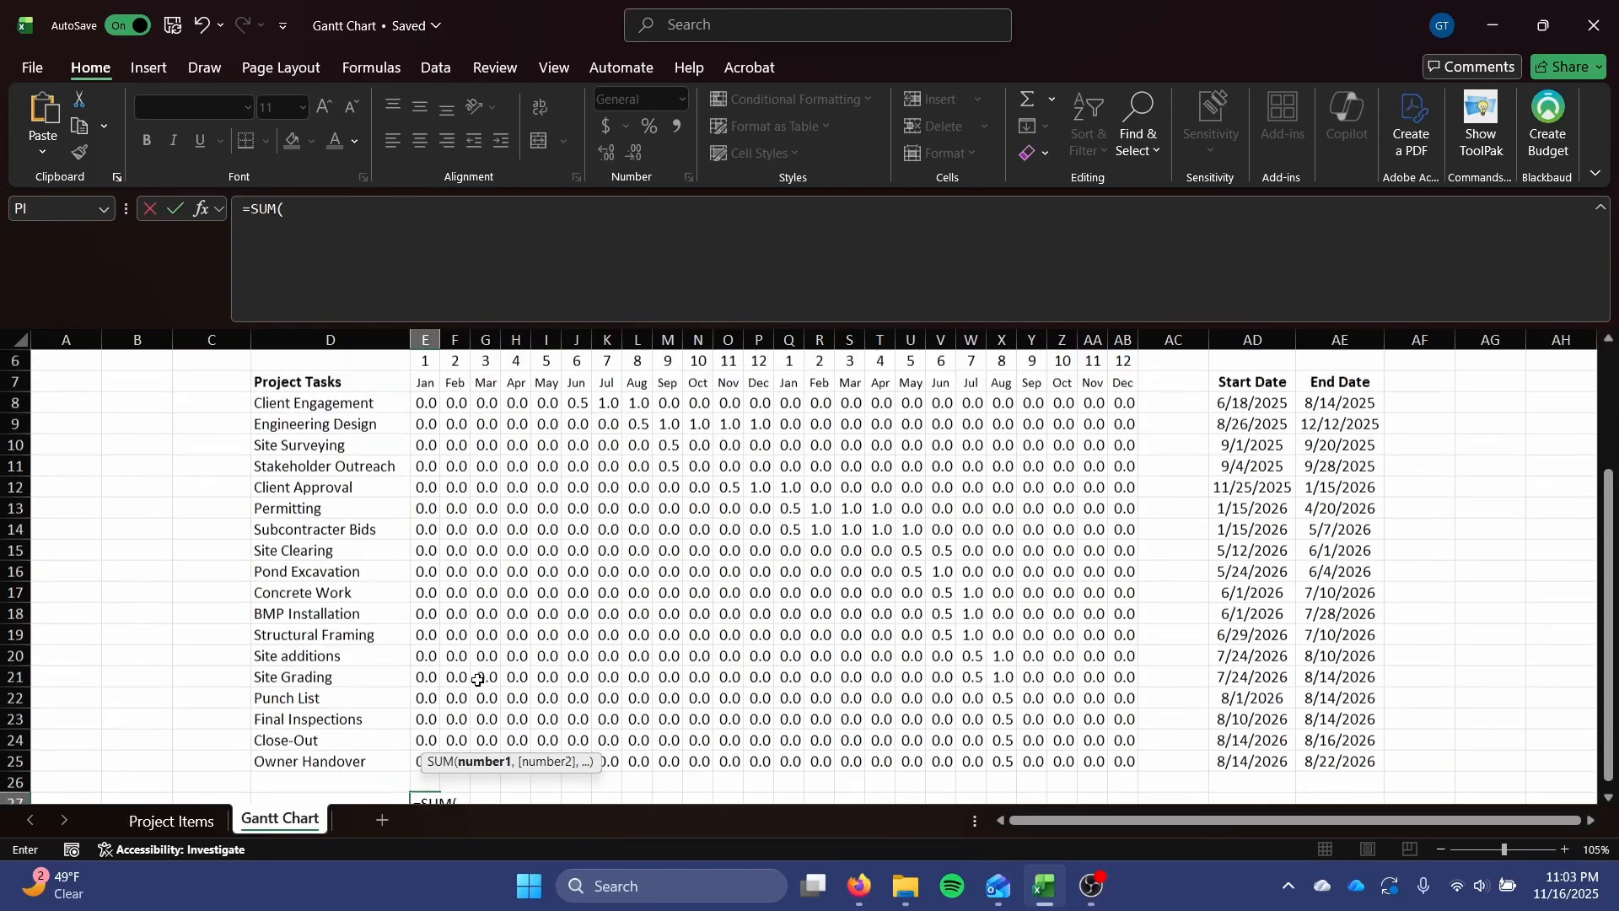
{"action": "left_click_drag", "start_coordinate": [426, 430], "coordinate": [428, 724]}
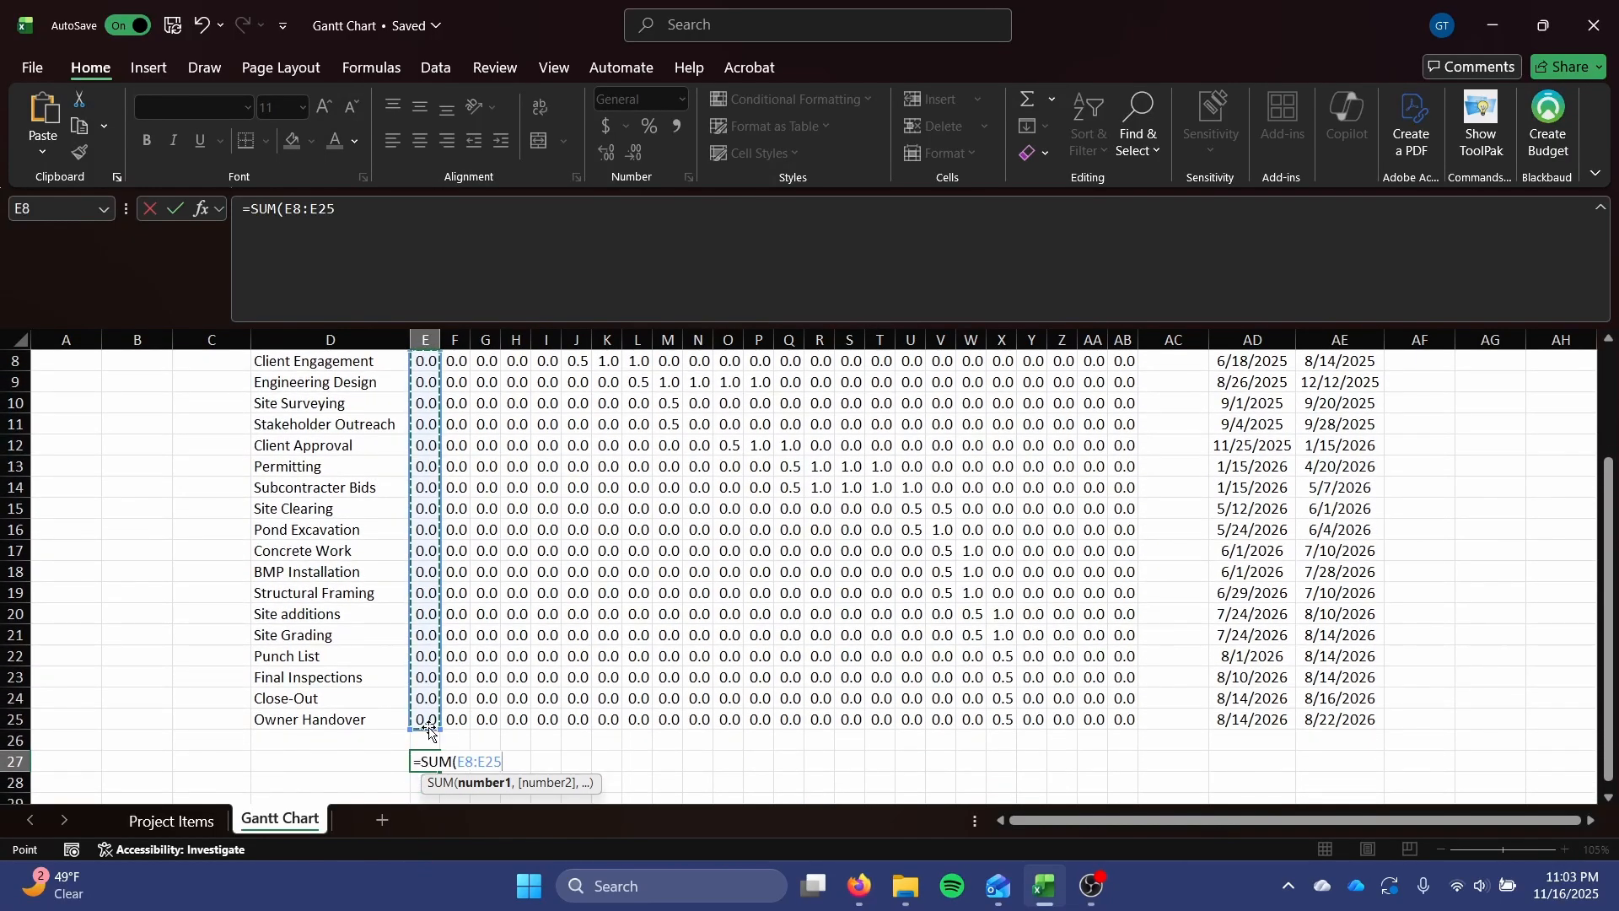
{"action": "key", "text": "Return"}
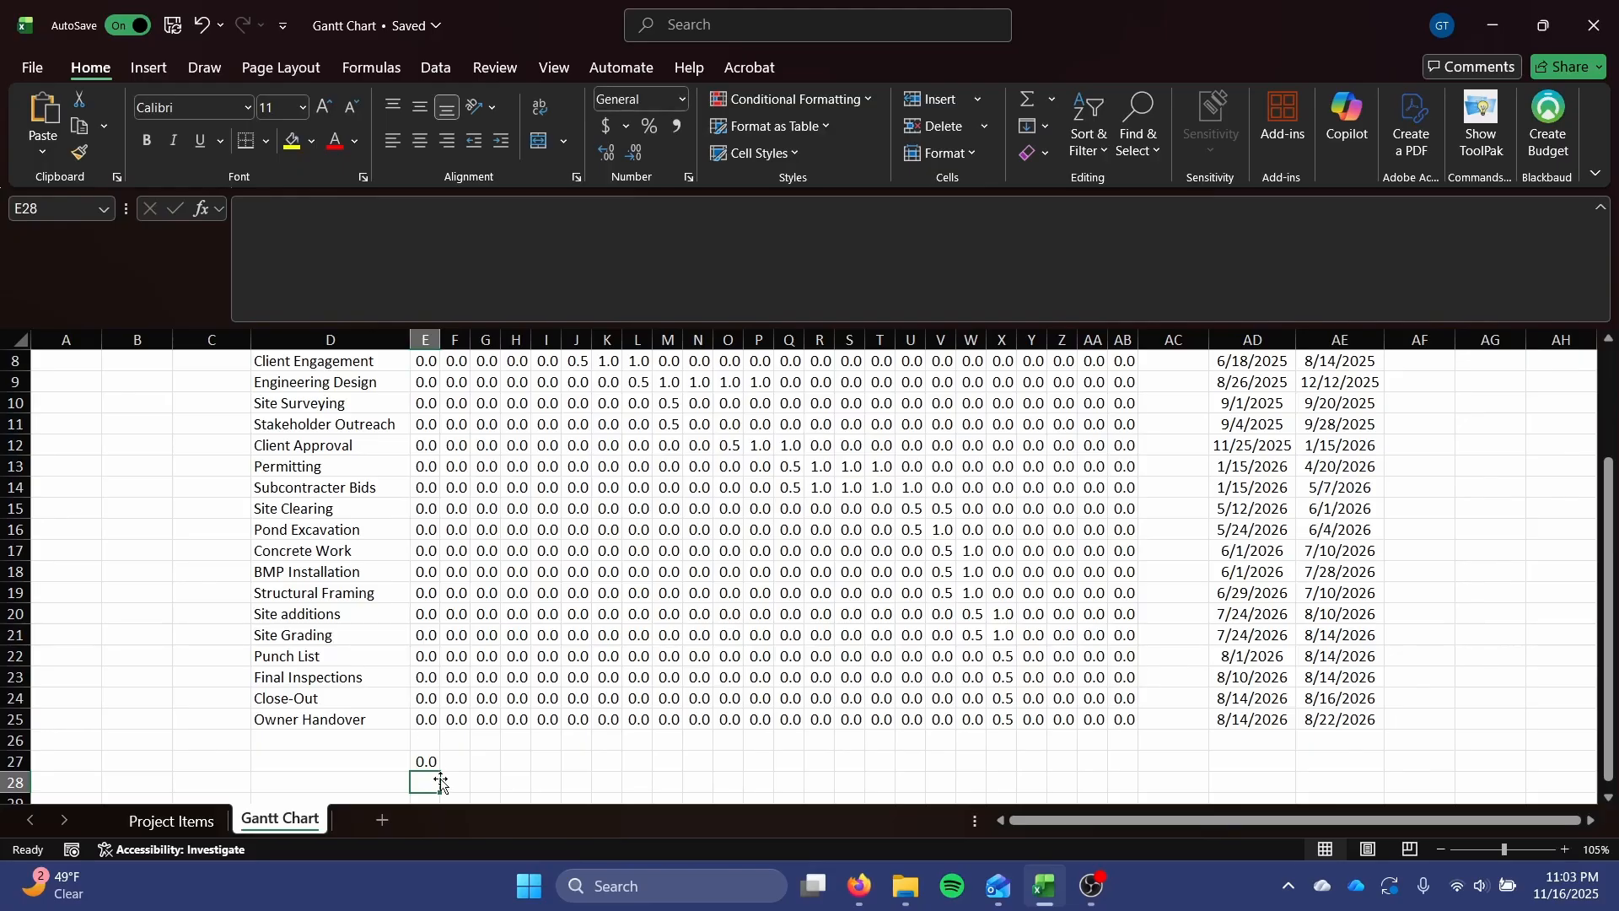
Fill the E27 total across to AB27 and review the monthly totals beneath the task grid.
{"action": "left_click", "coordinate": [433, 761]}
{"action": "left_click_drag", "start_coordinate": [442, 771], "coordinate": [1130, 763]}
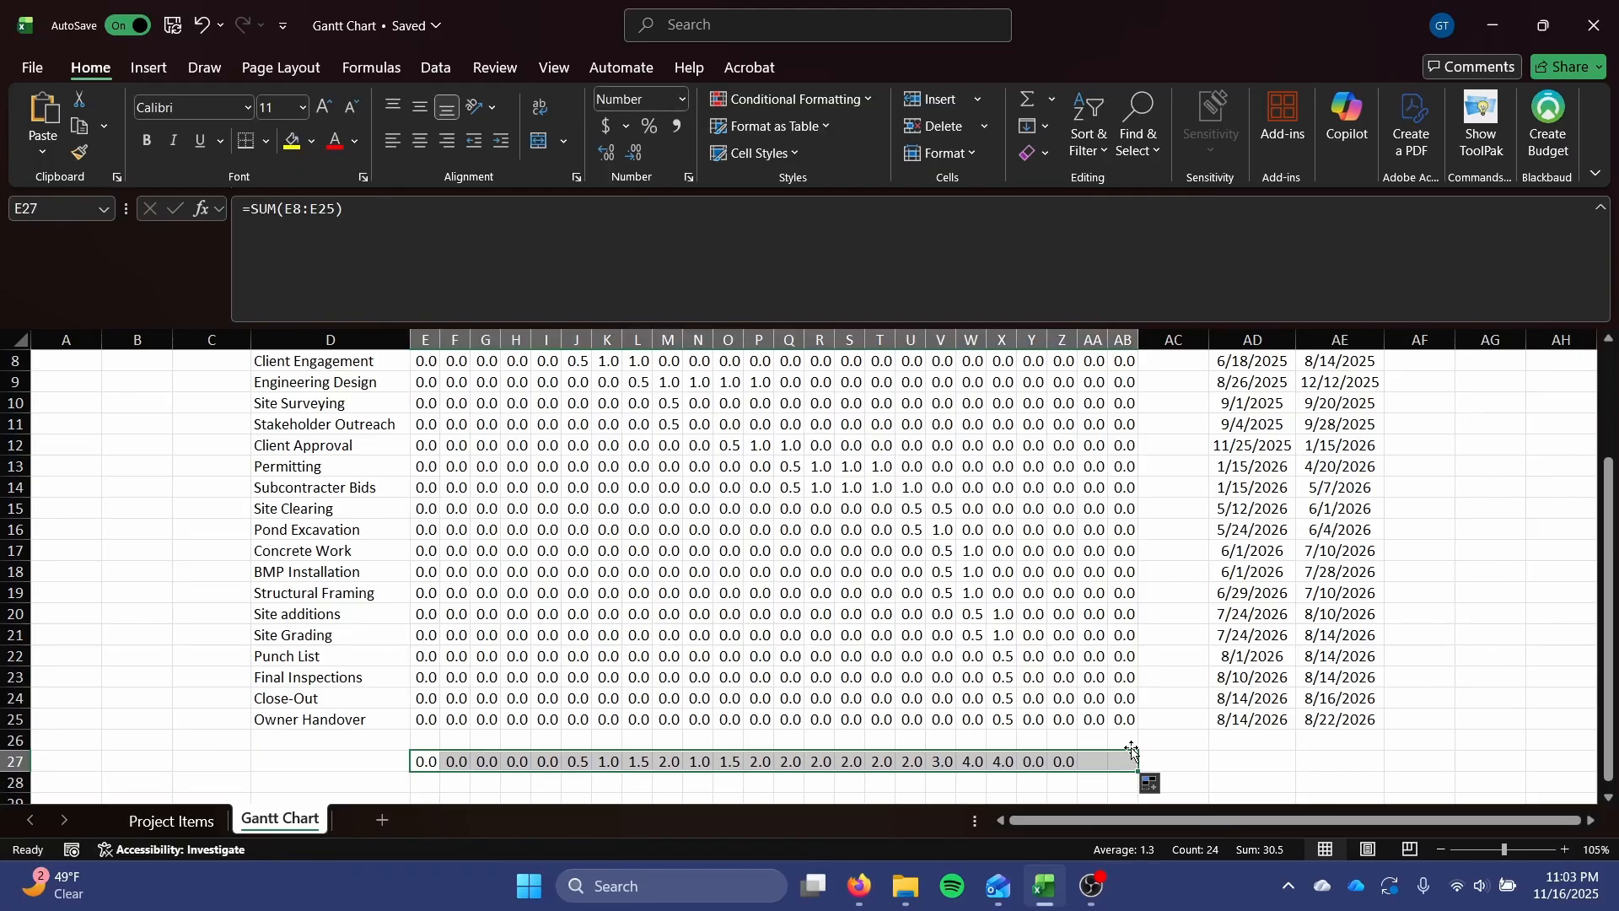
{"action": "left_click", "coordinate": [910, 739]}
{"action": "scroll", "coordinate": [910, 735], "scroll_direction": "up", "scroll_amount": 3}
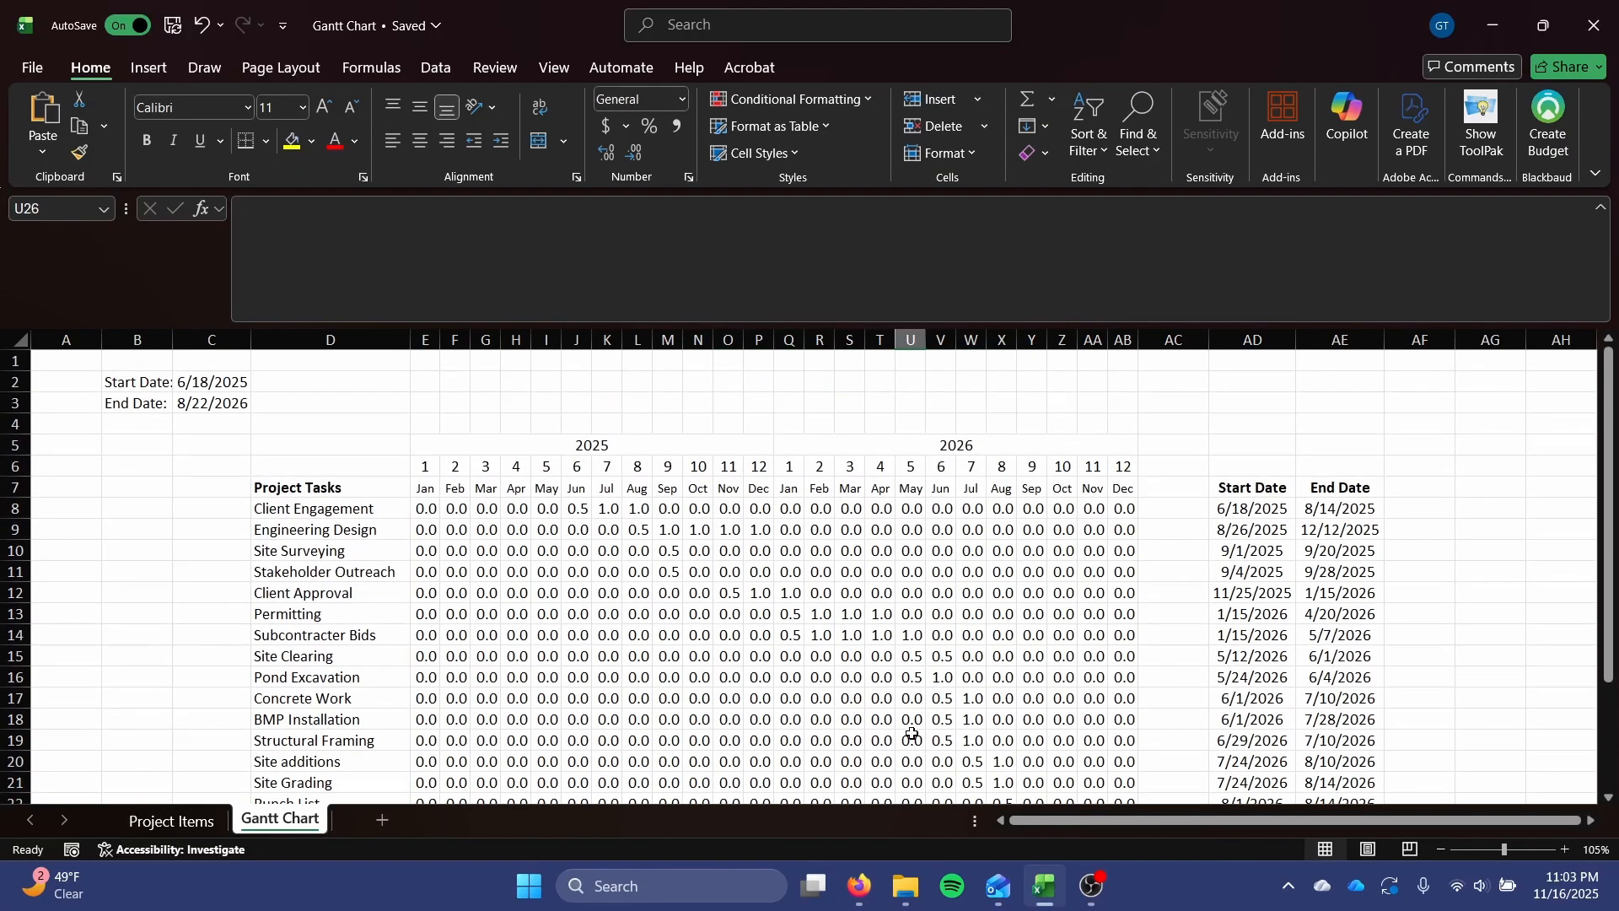
{"action": "scroll", "coordinate": [916, 726], "scroll_direction": "down", "scroll_amount": 3}
{"action": "scroll", "coordinate": [995, 579], "scroll_direction": "down", "scroll_amount": 3}
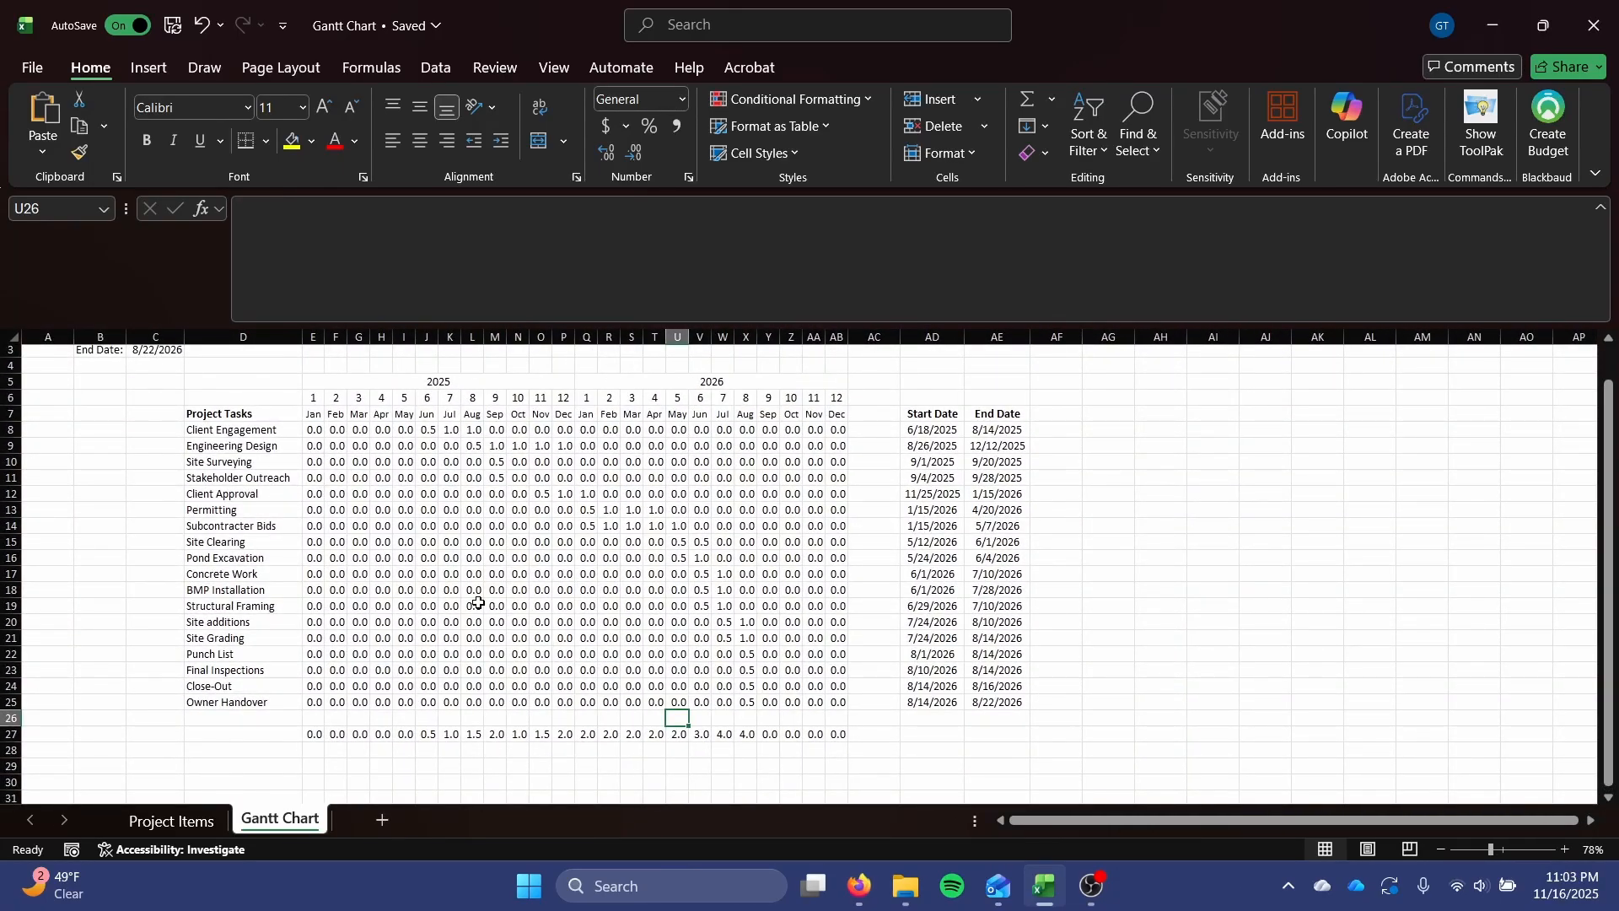
{"action": "scroll", "coordinate": [487, 600], "scroll_direction": "up", "scroll_amount": 1}
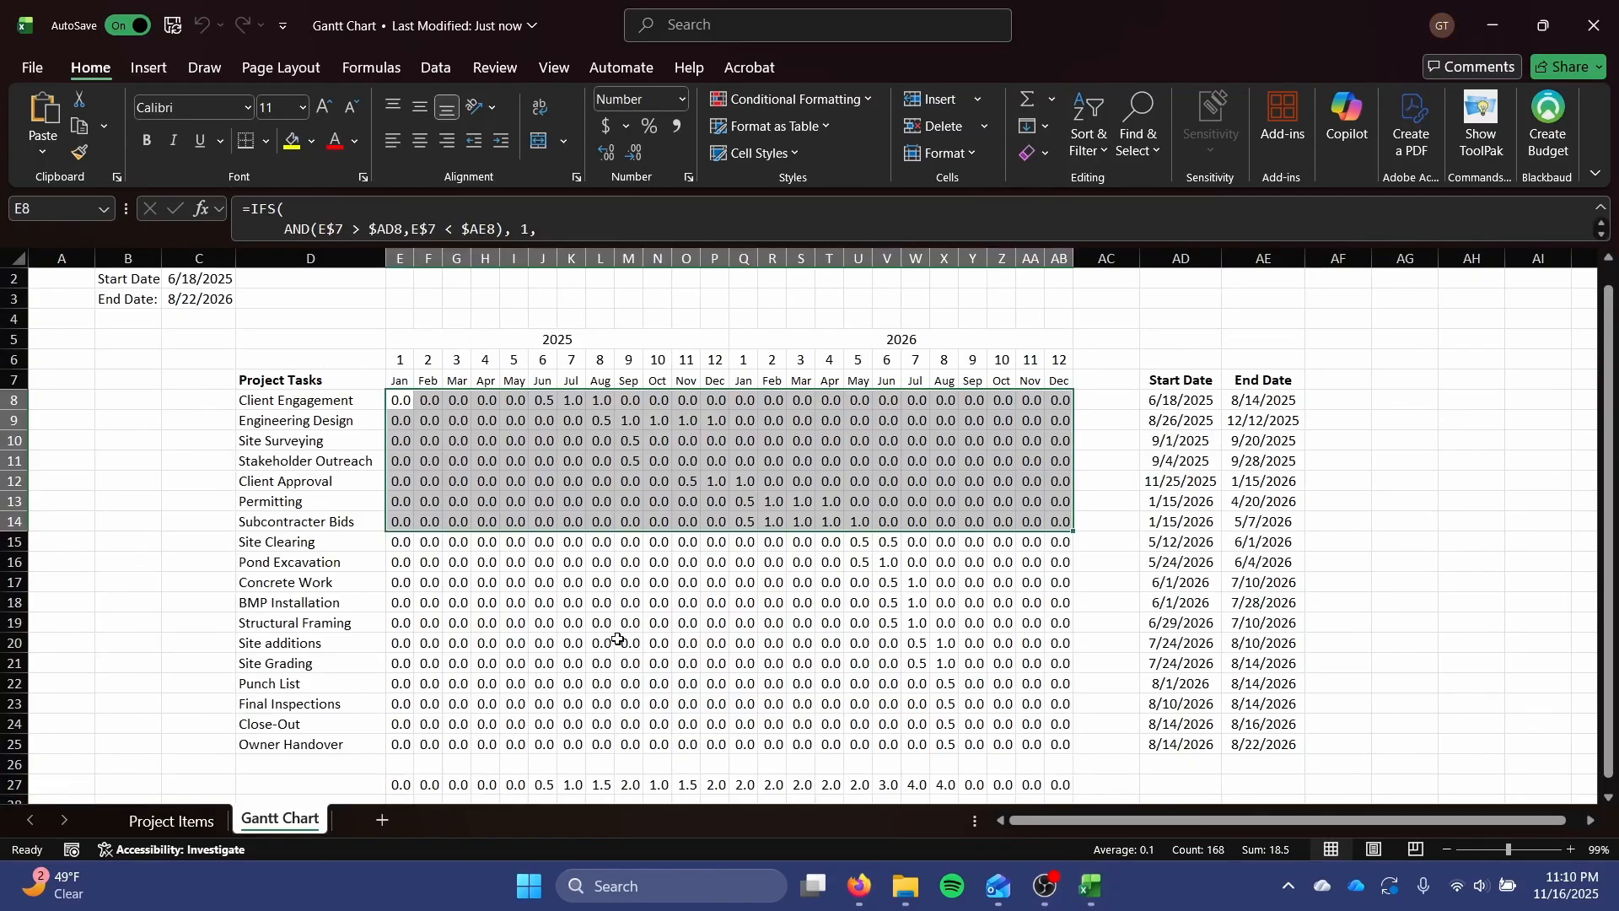
{"action": "left_click", "coordinate": [629, 643]}
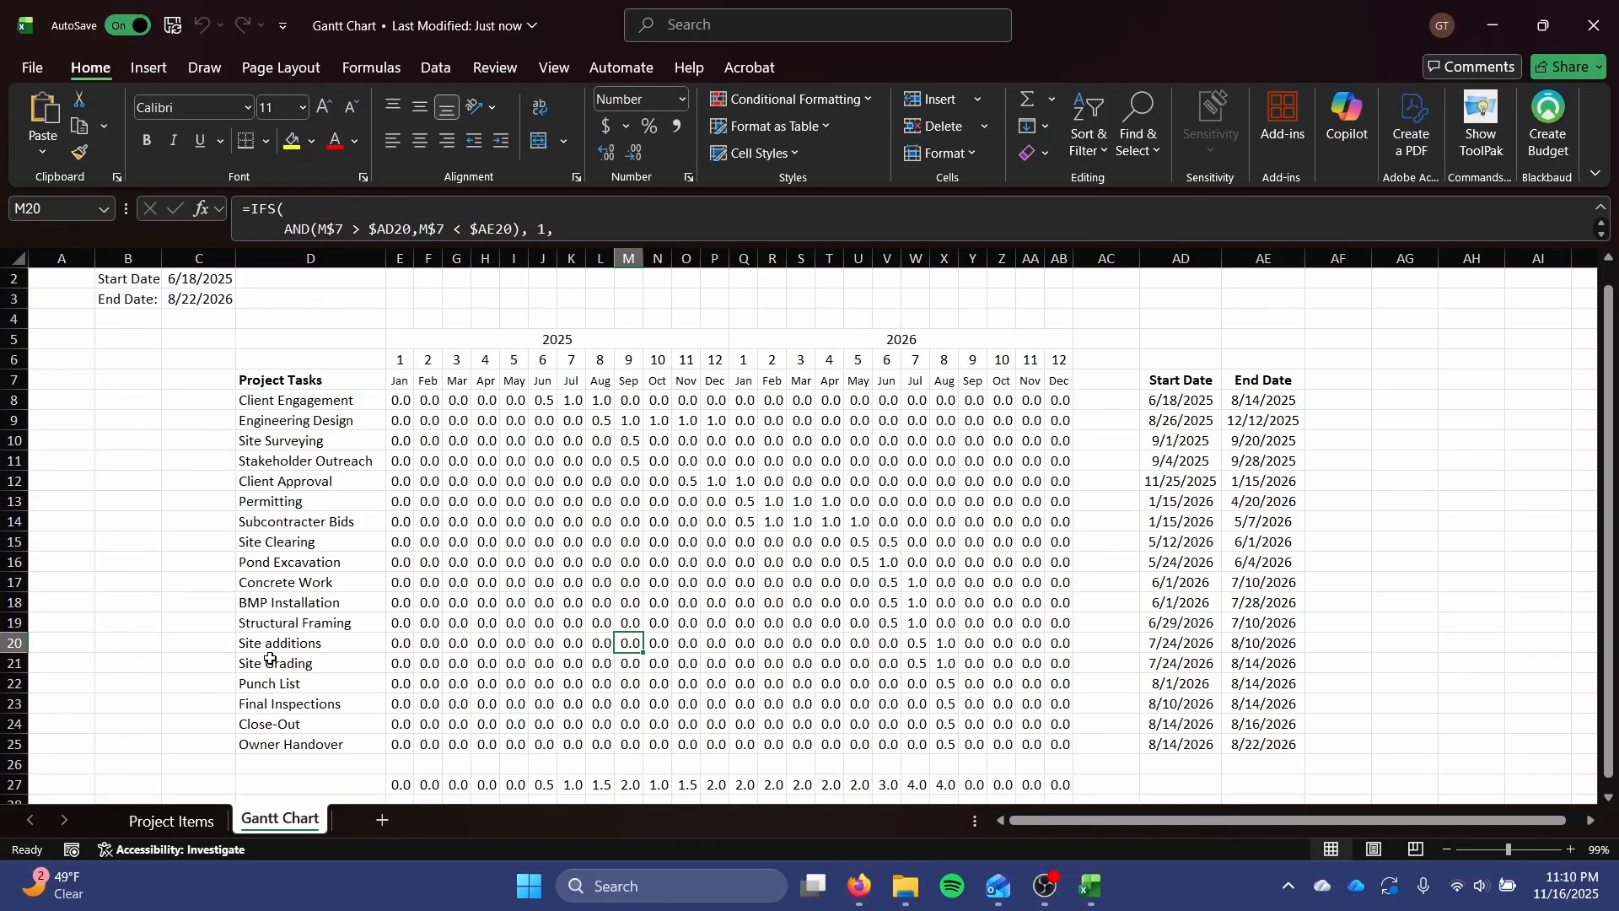
Review the Planning, Construction and Post-Construction groups in the Project Items sheet's Project Phase column, and return to the Gantt Chart sheet.
{"action": "left_click", "coordinate": [184, 820]}
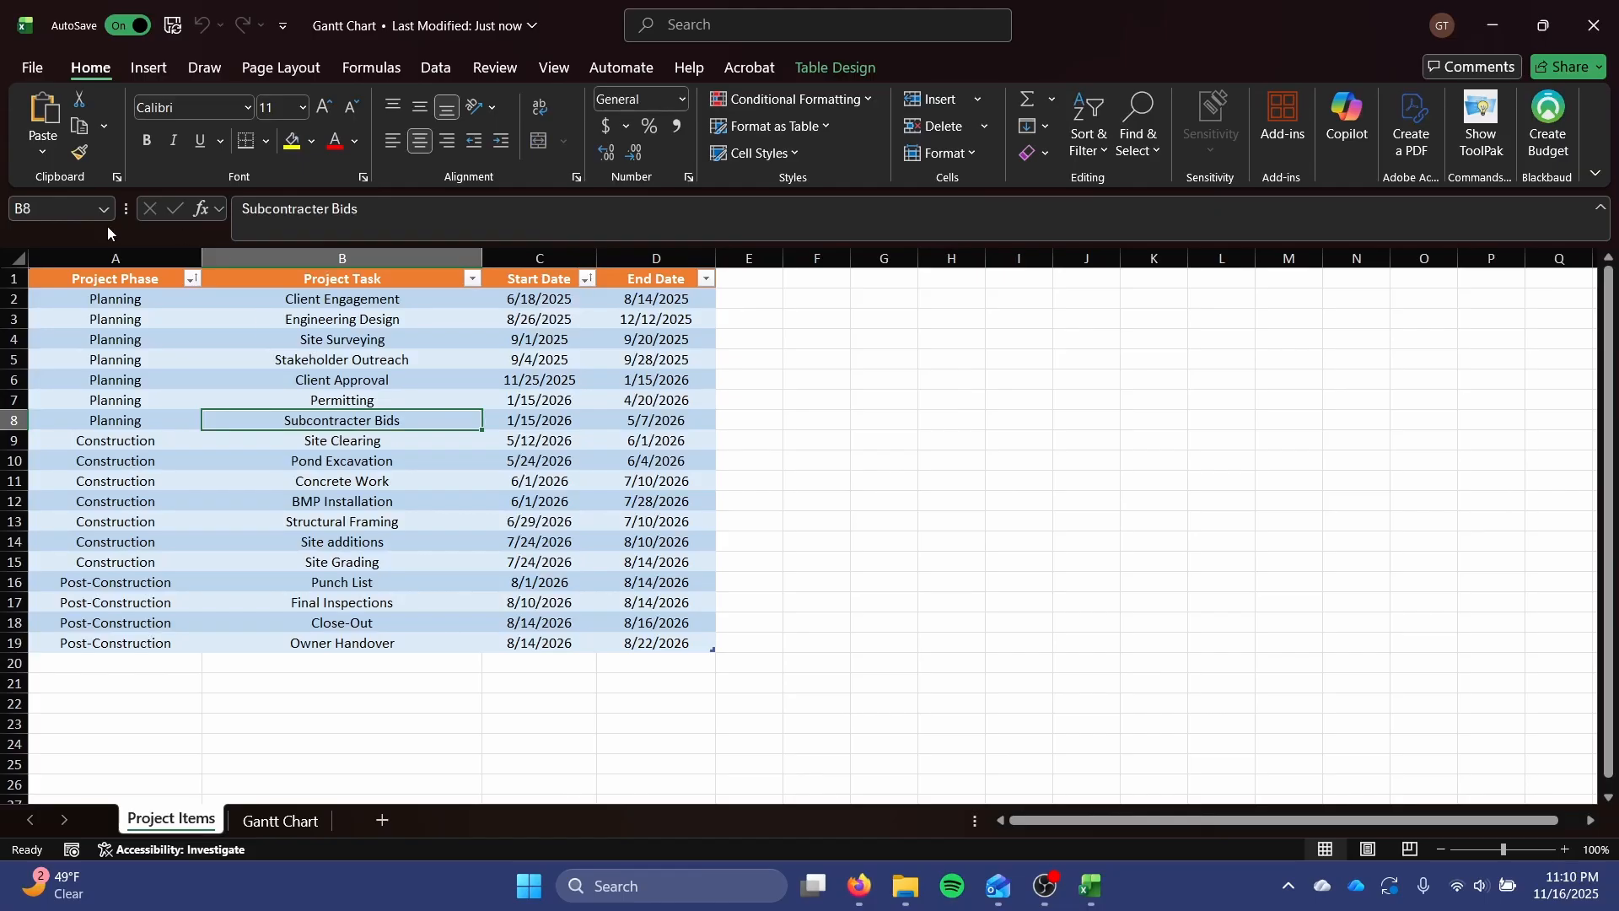
{"action": "left_click_drag", "start_coordinate": [113, 301], "coordinate": [120, 637]}
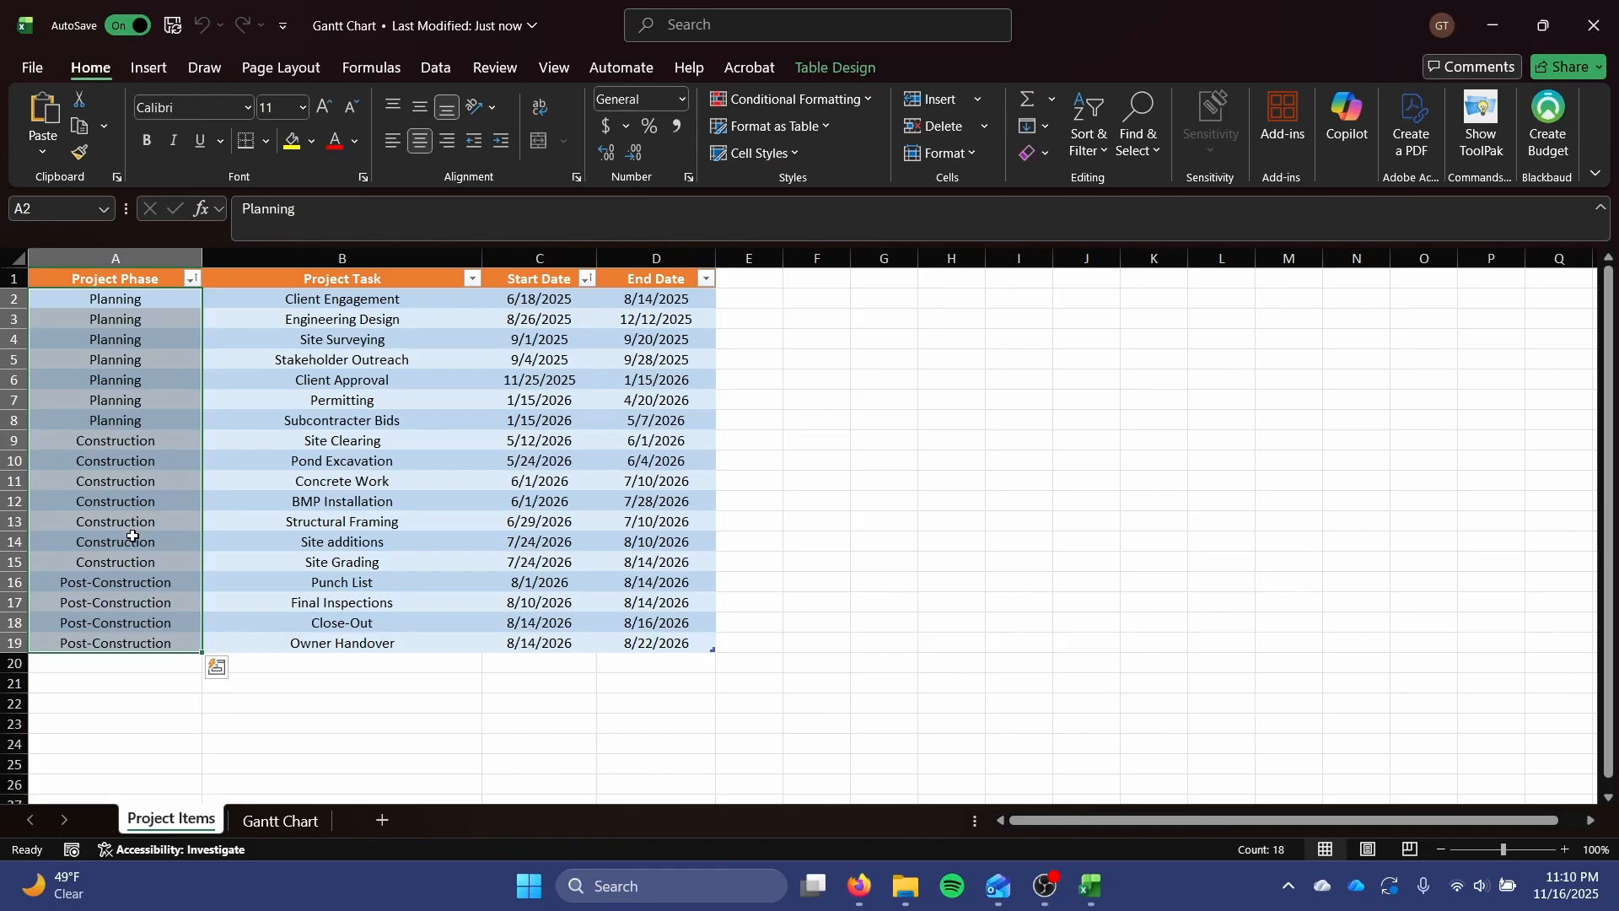
{"action": "left_click", "coordinate": [160, 346]}
{"action": "left_click", "coordinate": [105, 506]}
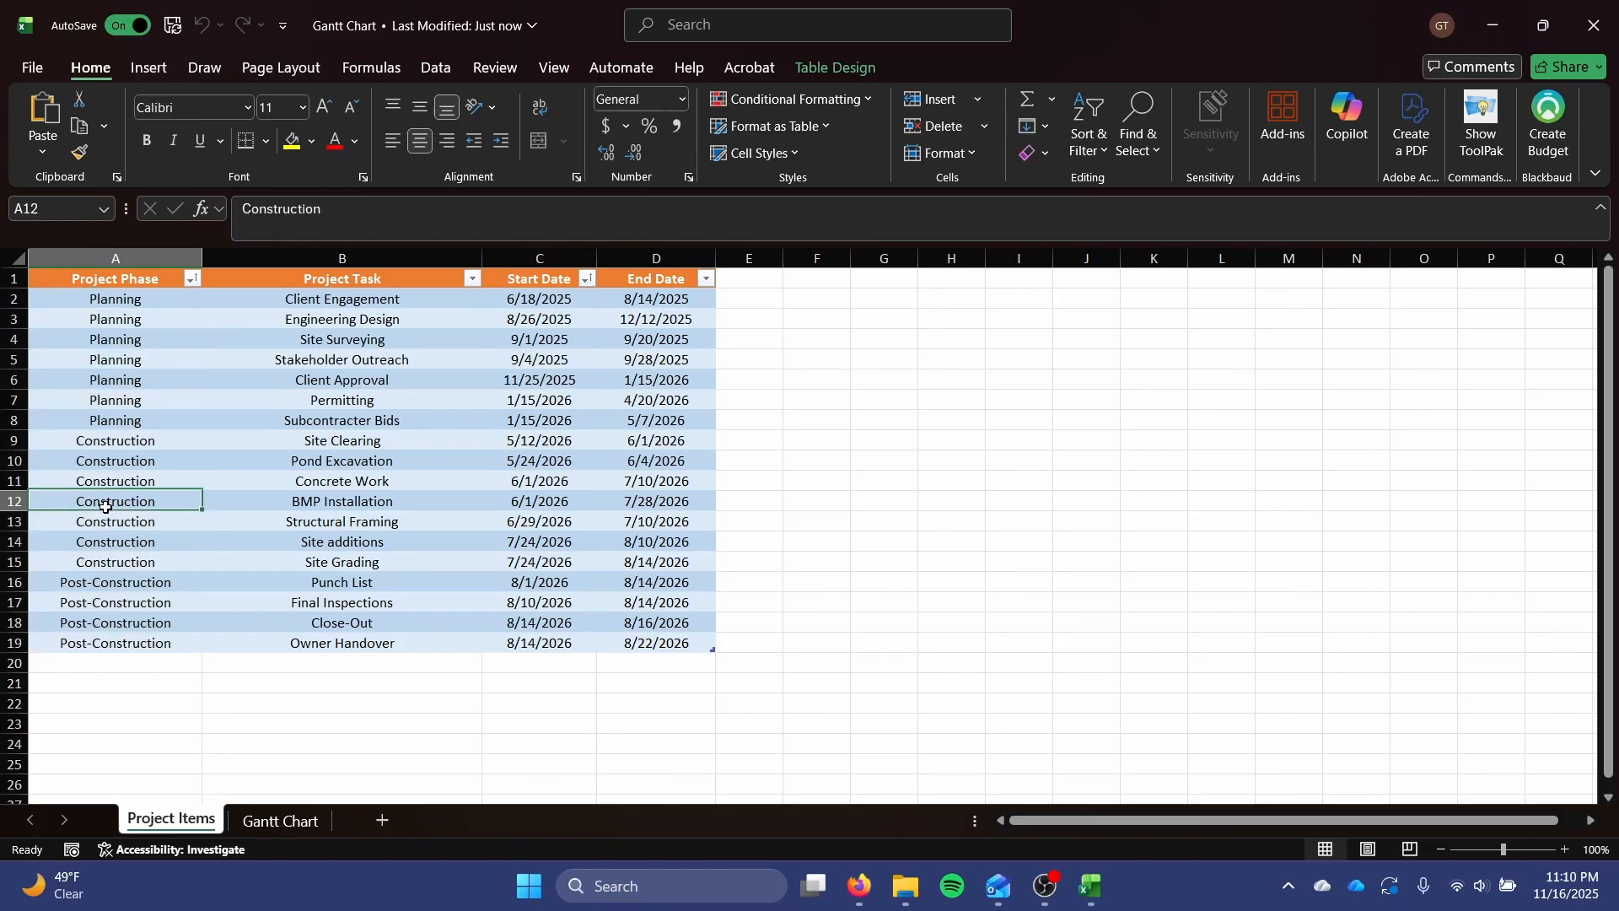
{"action": "left_click", "coordinate": [103, 625]}
{"action": "left_click", "coordinate": [308, 823]}
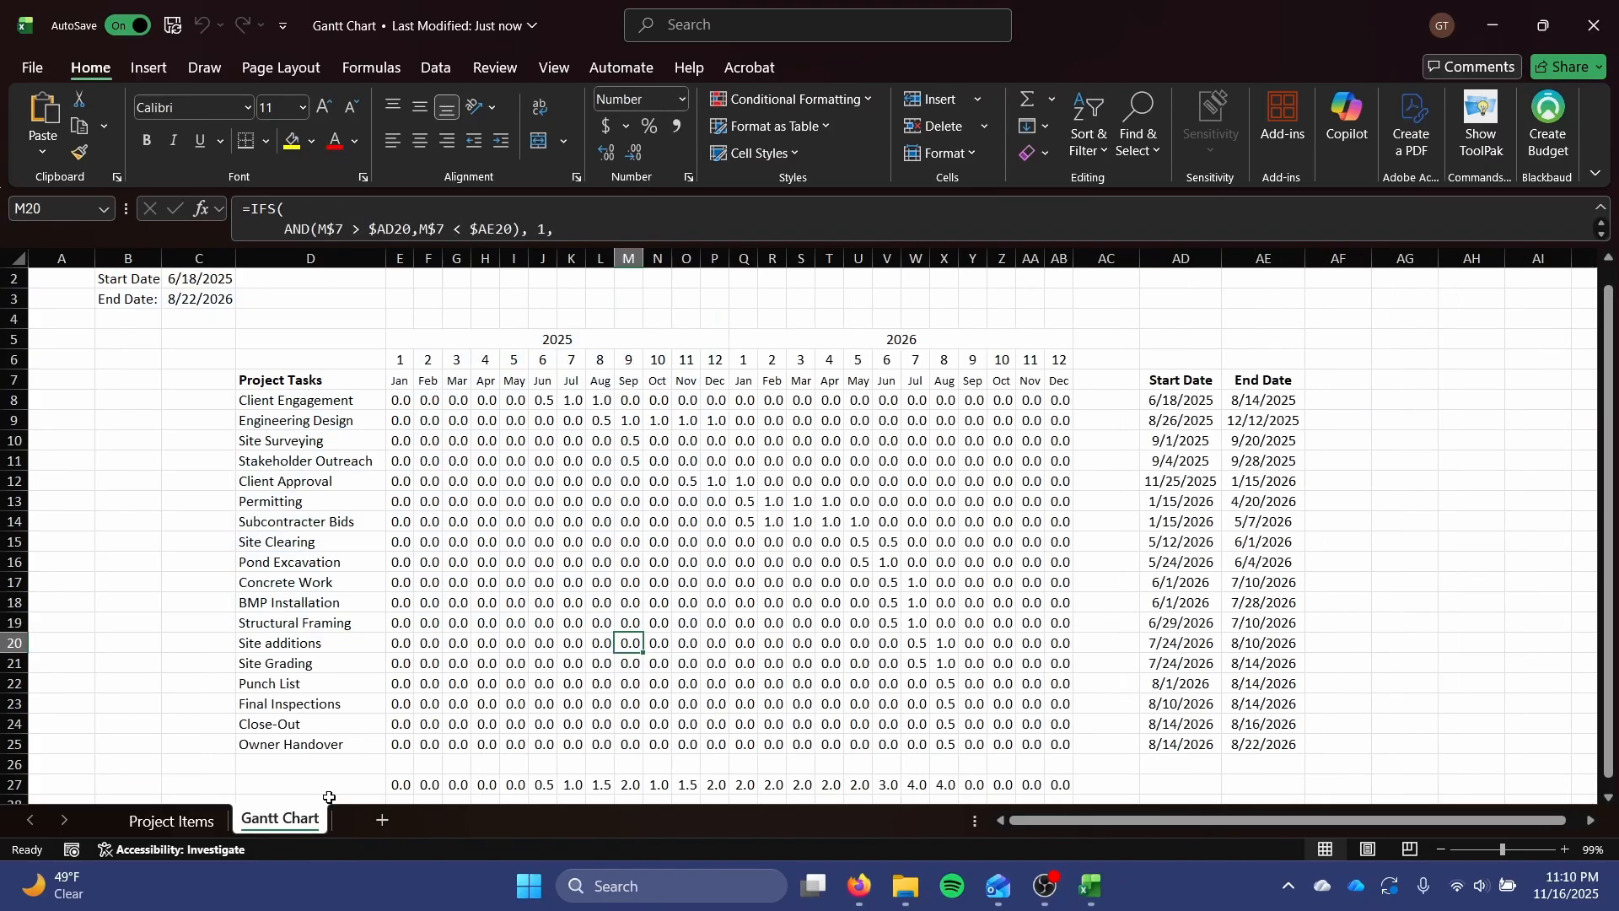
Start a new conditional formatting rule for the Planning tasks in E8:AB14 using the 3-Color Scale format style.
{"action": "left_click_drag", "start_coordinate": [392, 402], "coordinate": [1054, 525]}
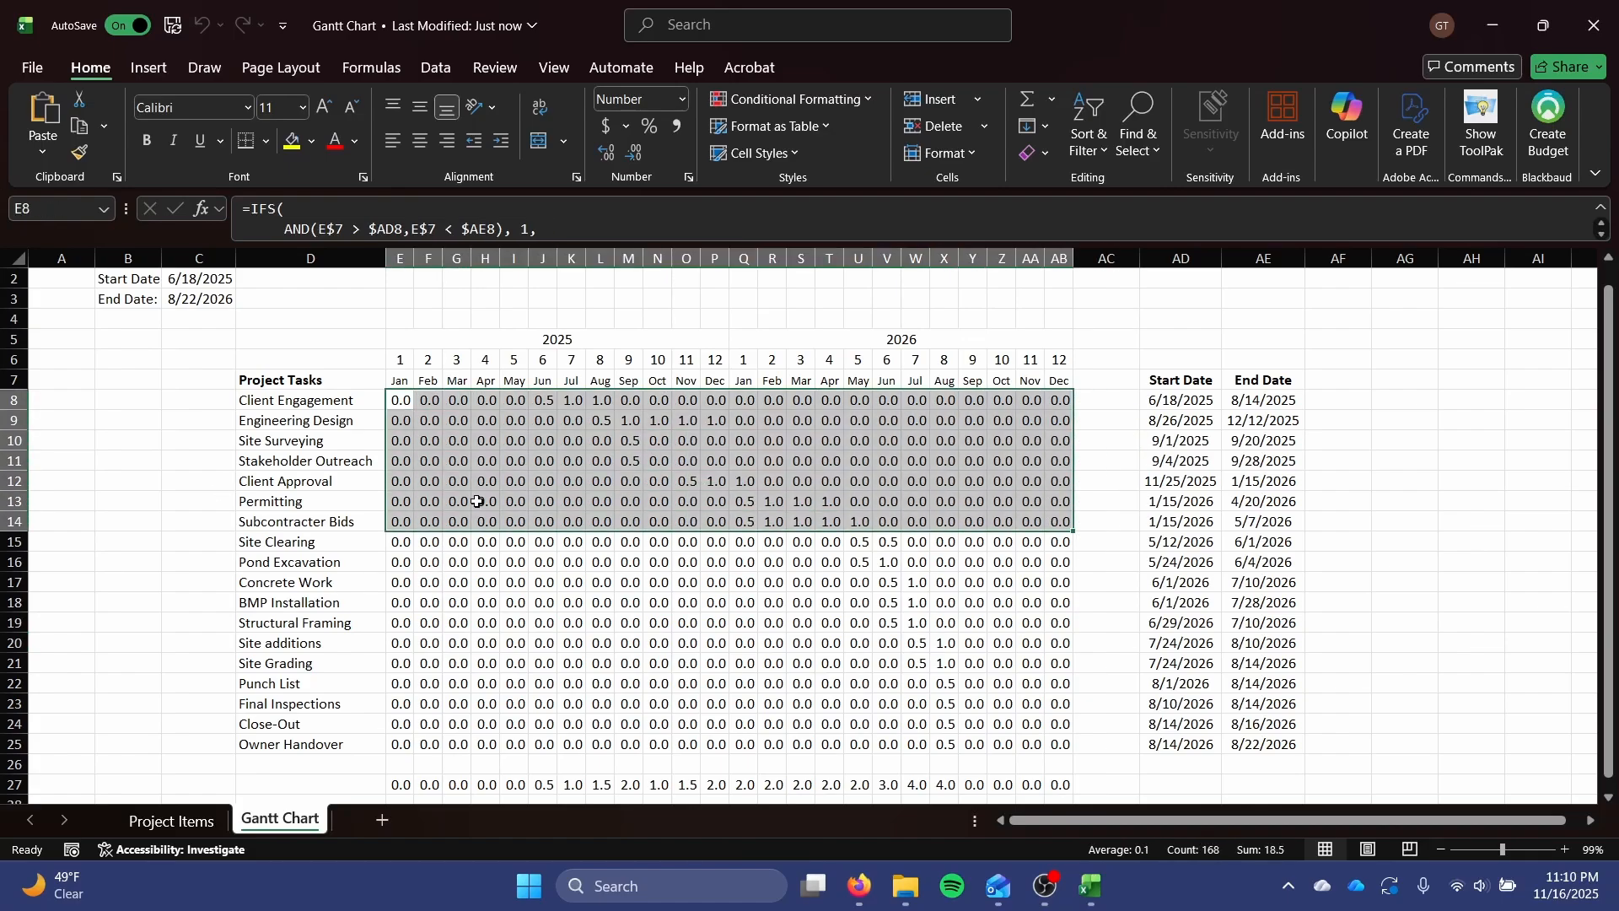
{"action": "left_click", "coordinate": [838, 106]}
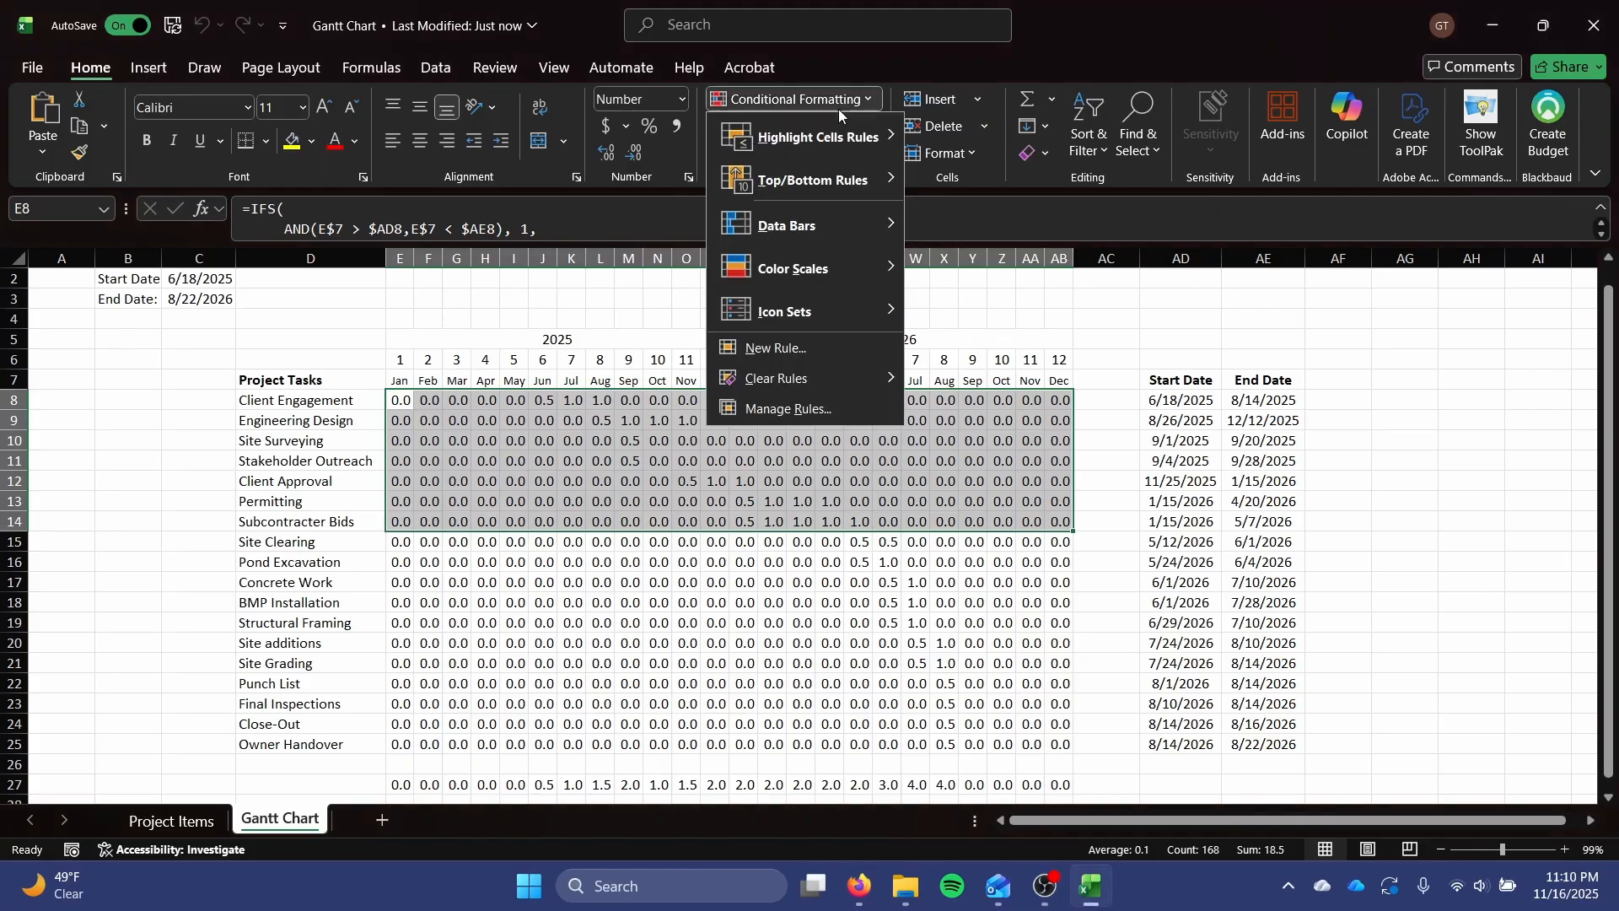
{"action": "left_click", "coordinate": [821, 347]}
{"action": "left_click", "coordinate": [936, 420]}
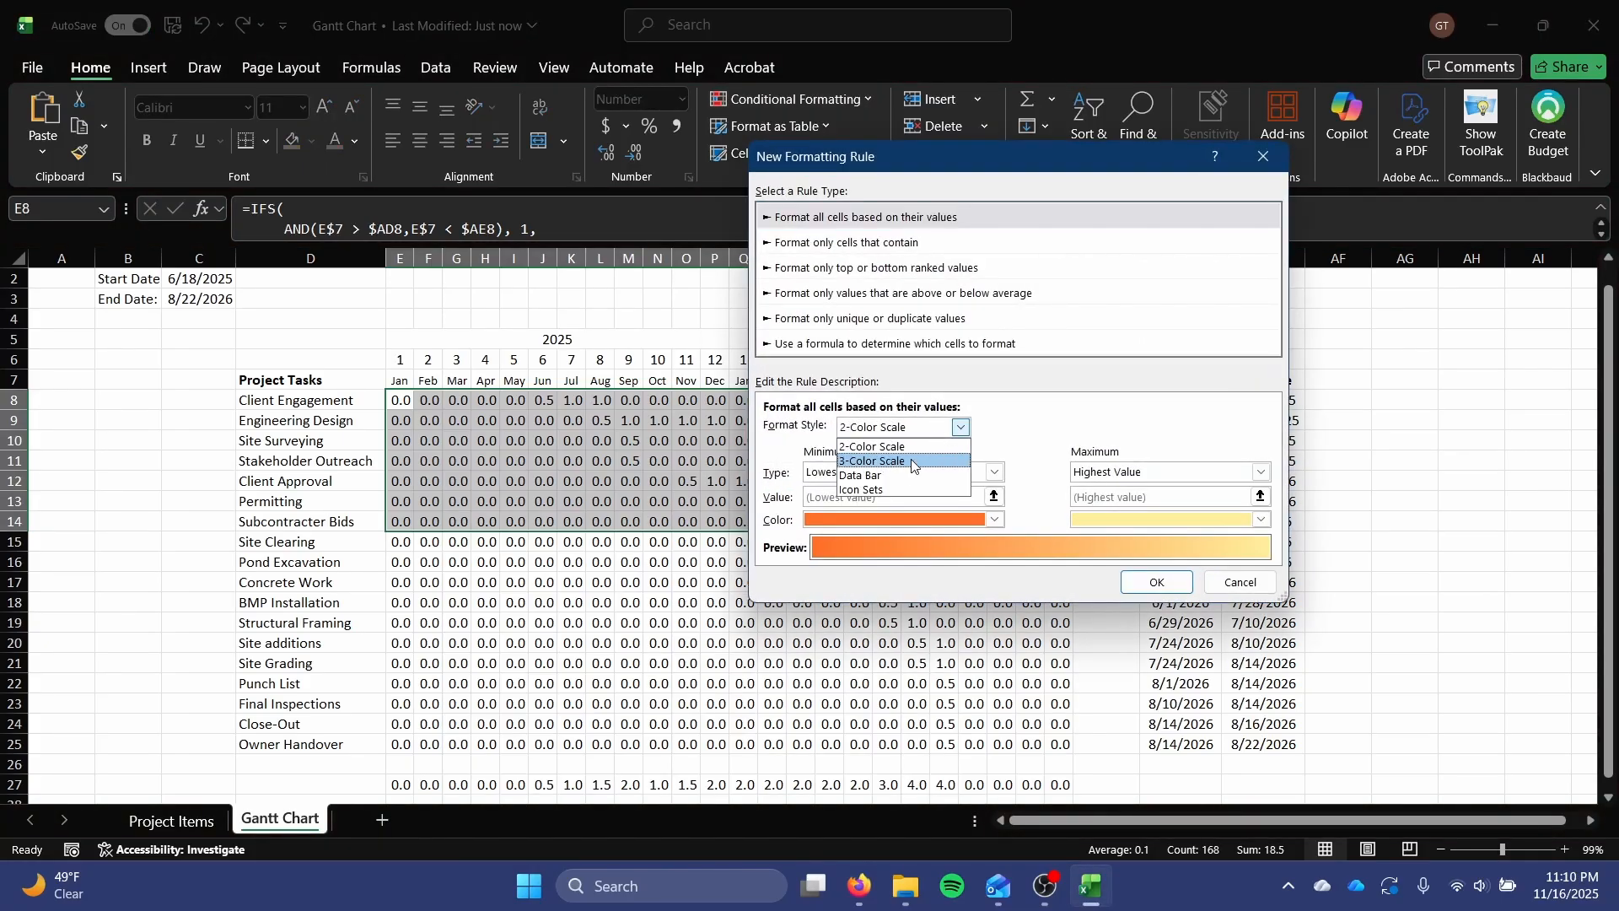
{"action": "left_click", "coordinate": [910, 459]}
{"action": "left_click", "coordinate": [938, 473]}
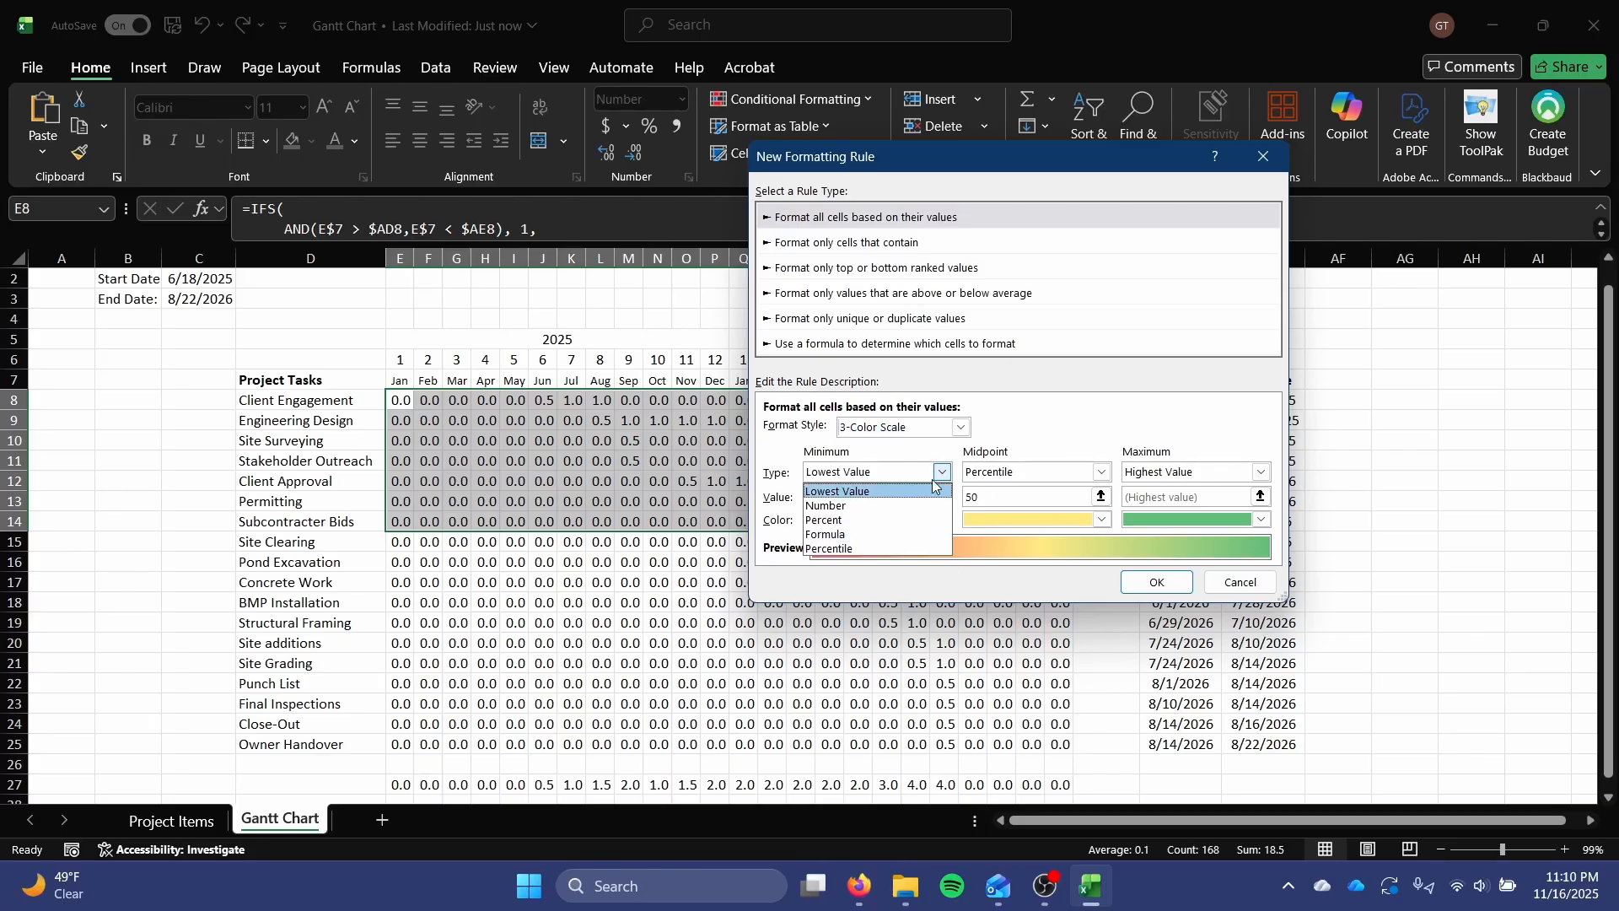
{"action": "left_click", "coordinate": [1102, 471]}
{"action": "left_click", "coordinate": [1102, 472]}
{"action": "left_click", "coordinate": [1000, 534]}
{"action": "left_click", "coordinate": [1261, 472]}
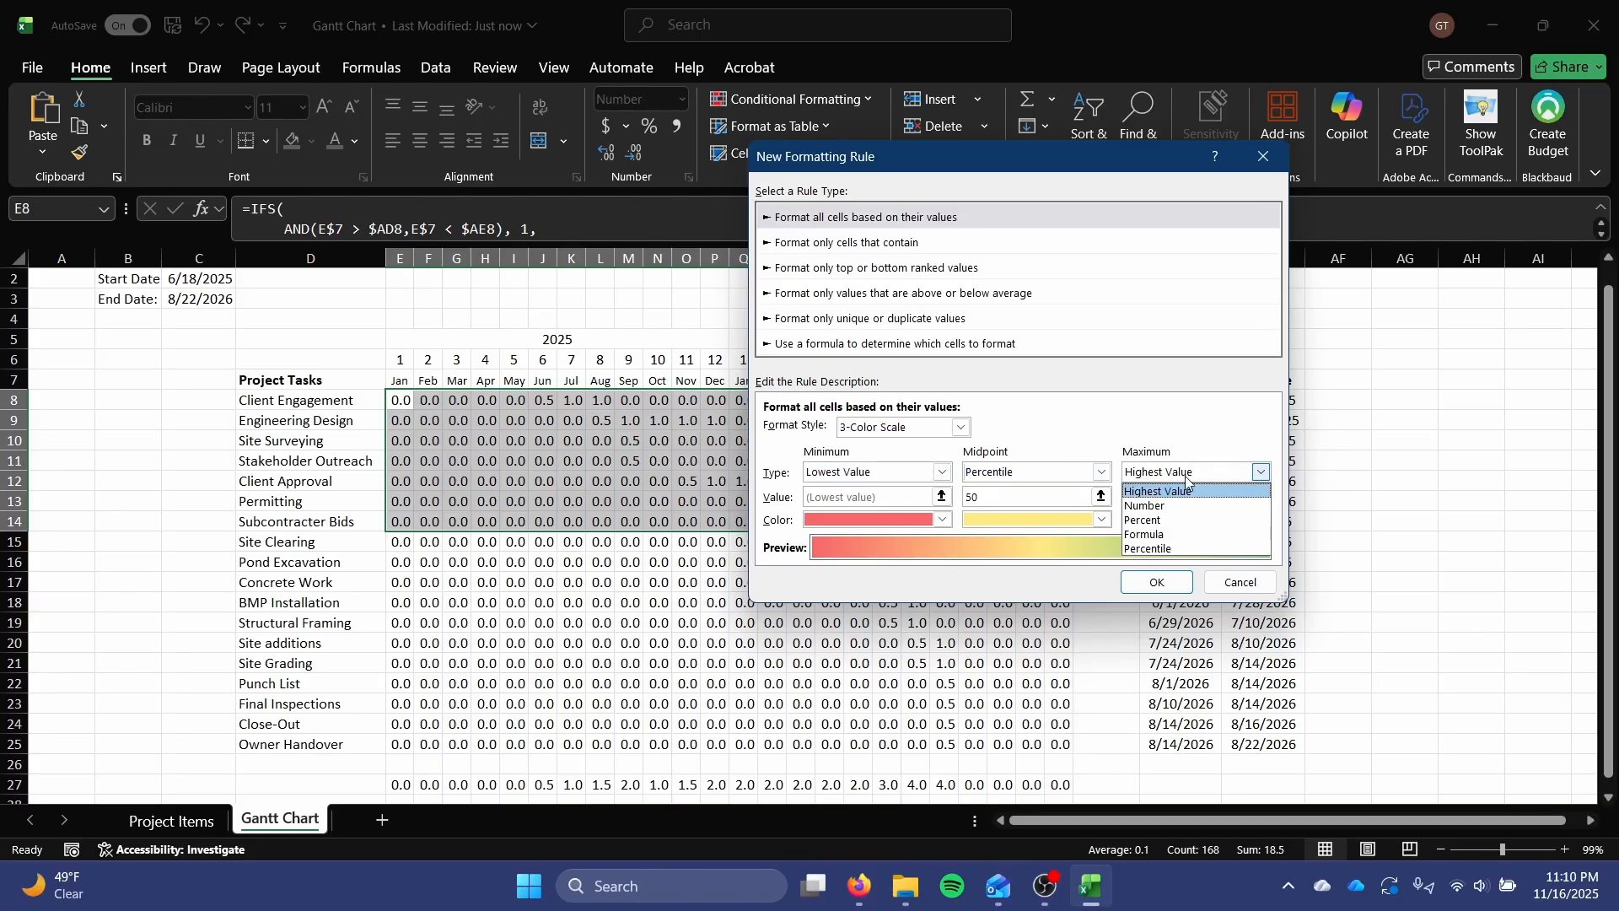
{"action": "left_click", "coordinate": [1261, 472]}
{"action": "left_click", "coordinate": [942, 473]}
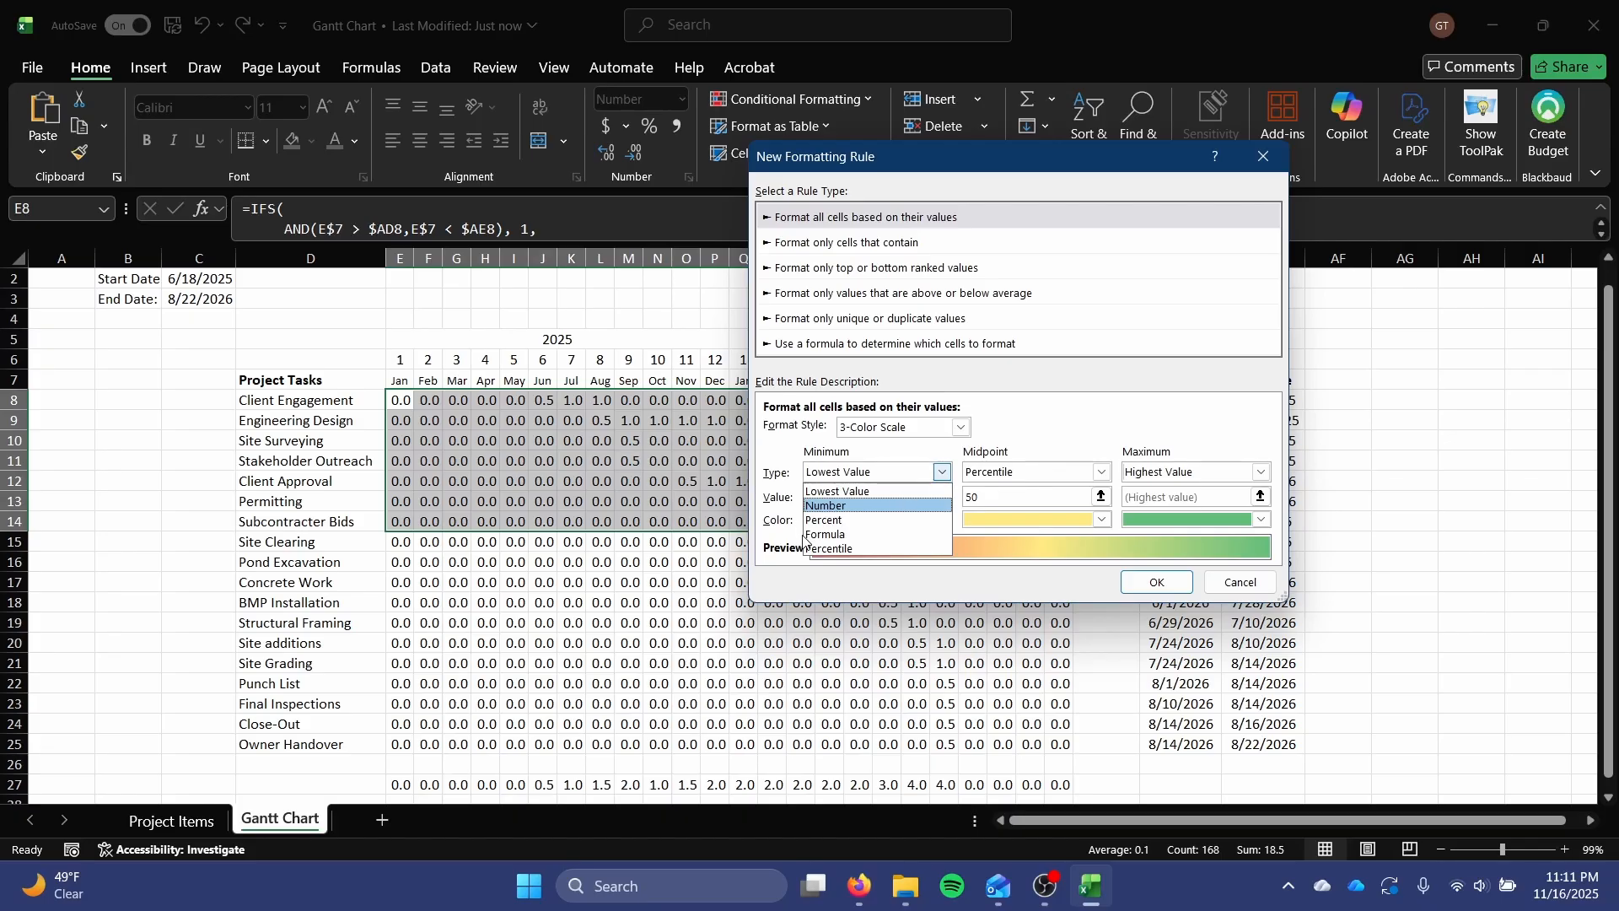
{"action": "left_click", "coordinate": [885, 533]}
Set the color scale's minimum, midpoint and maximum types to Number.
{"action": "left_click", "coordinate": [897, 471]}
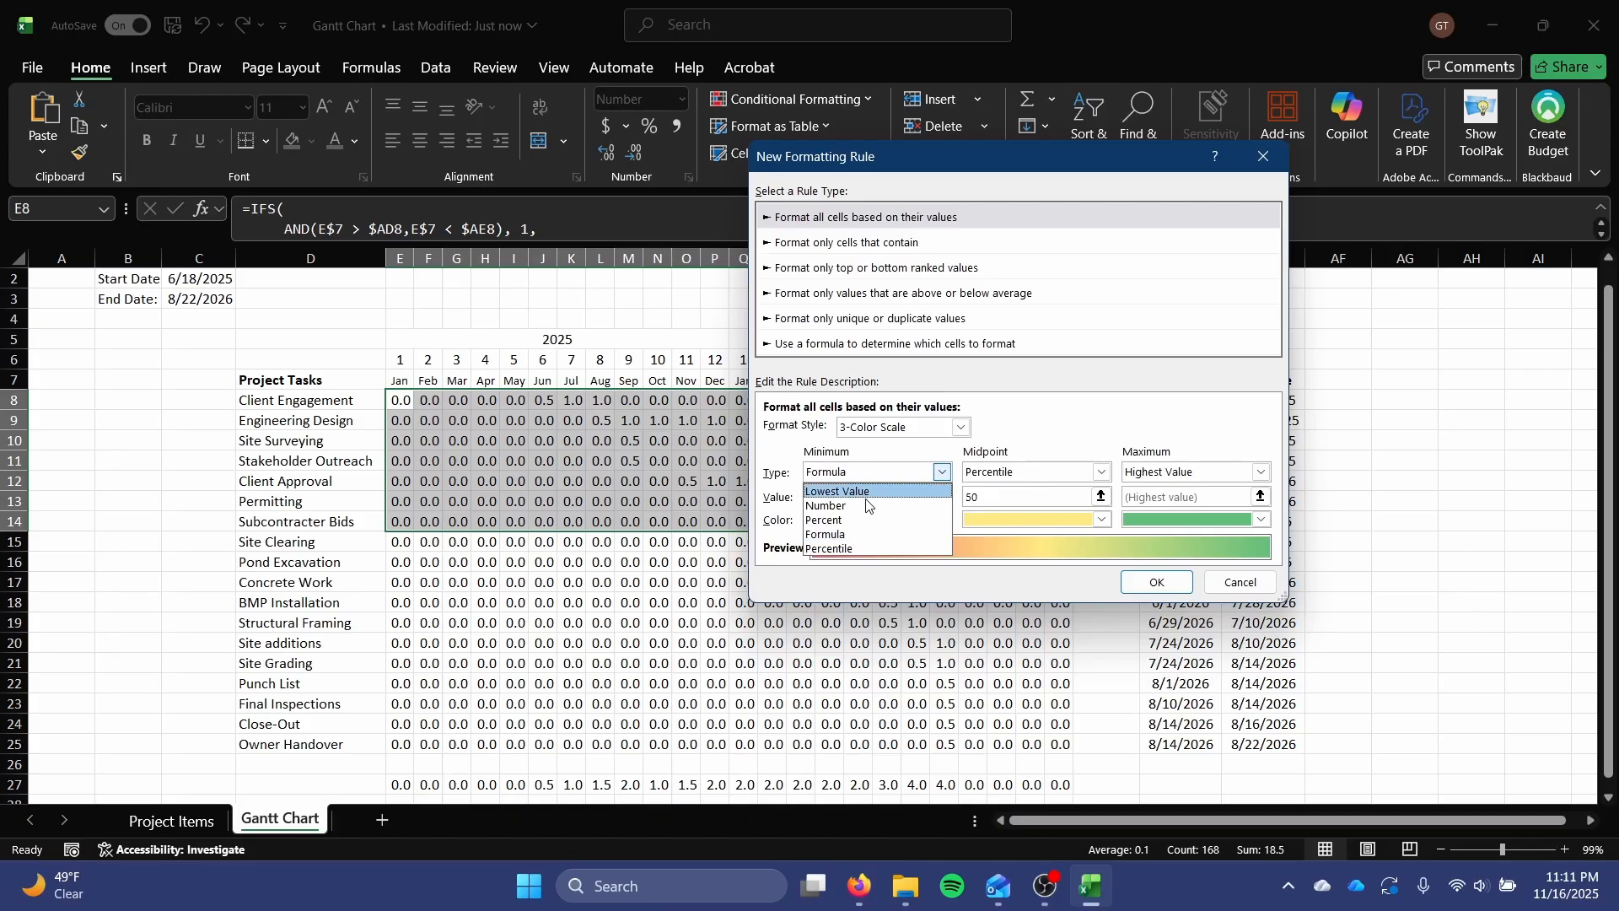
{"action": "left_click", "coordinate": [904, 505]}
{"action": "left_click", "coordinate": [1016, 473]}
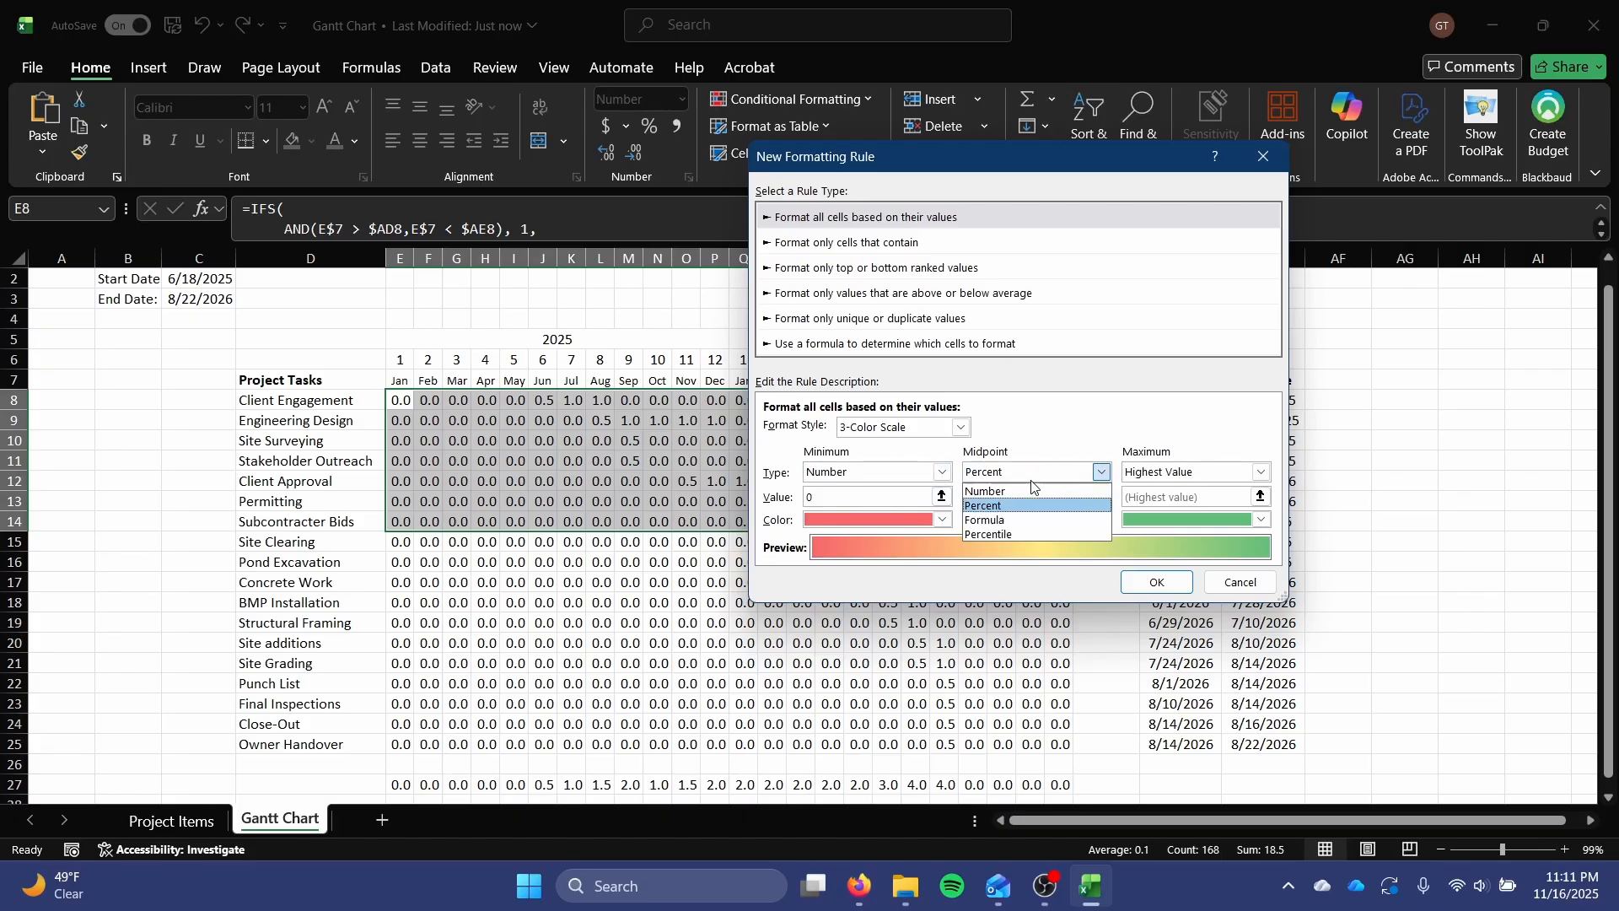
{"action": "left_click", "coordinate": [987, 491]}
{"action": "left_click", "coordinate": [1261, 472]}
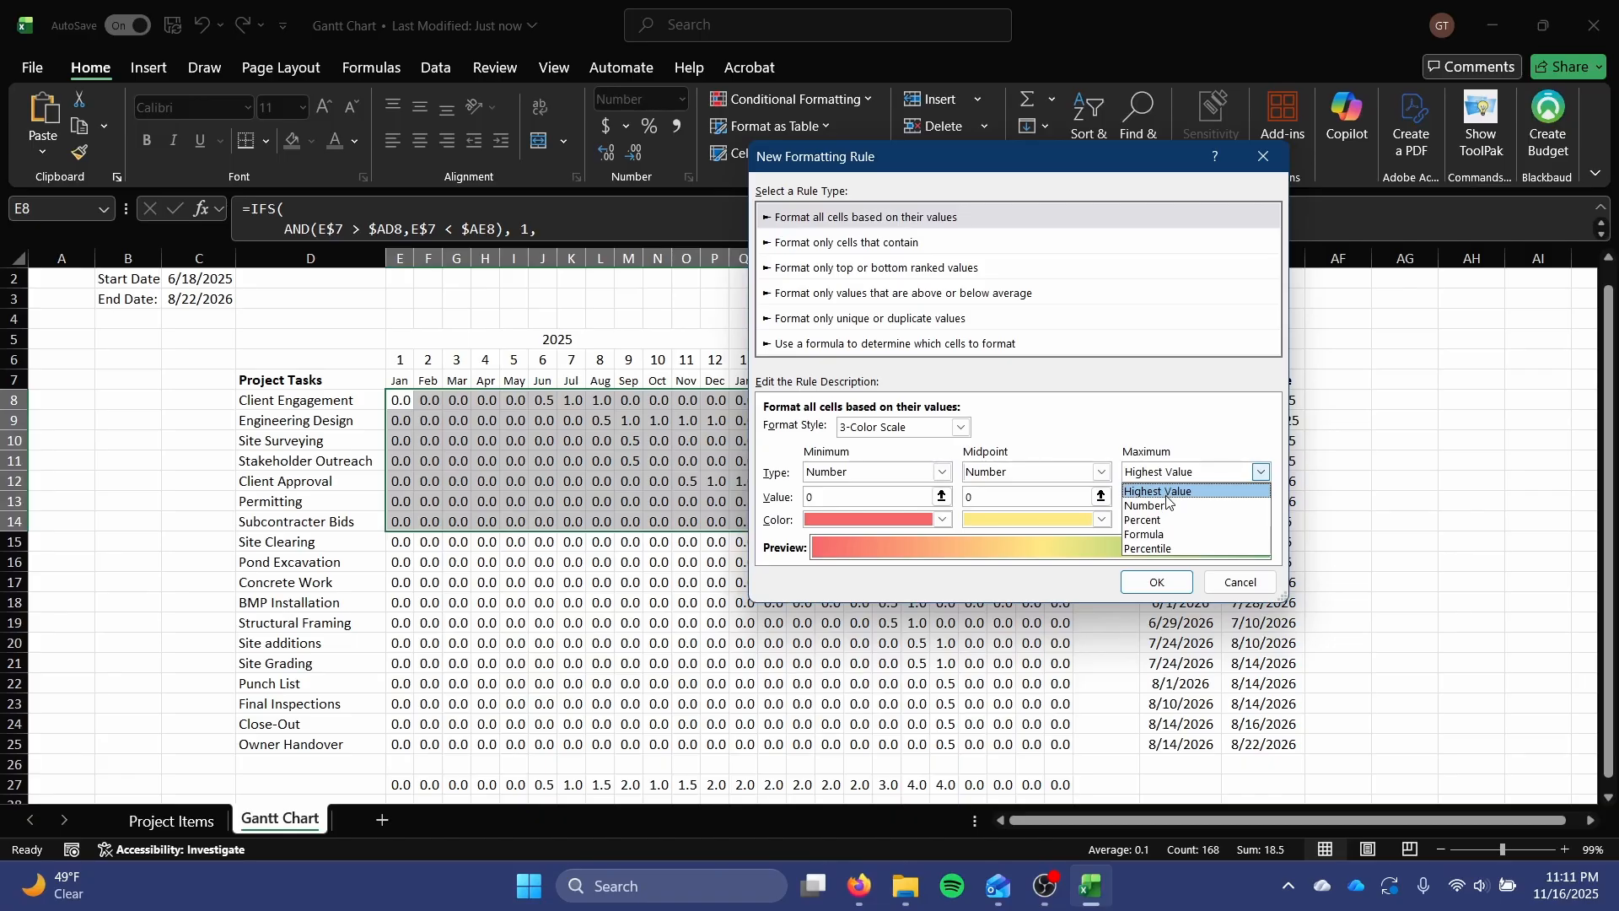
{"action": "left_click", "coordinate": [1168, 506]}
Set the color scale's midpoint value to 0.5 and maximum value to 1, and make the minimum color white.
{"action": "left_click", "coordinate": [895, 497]}
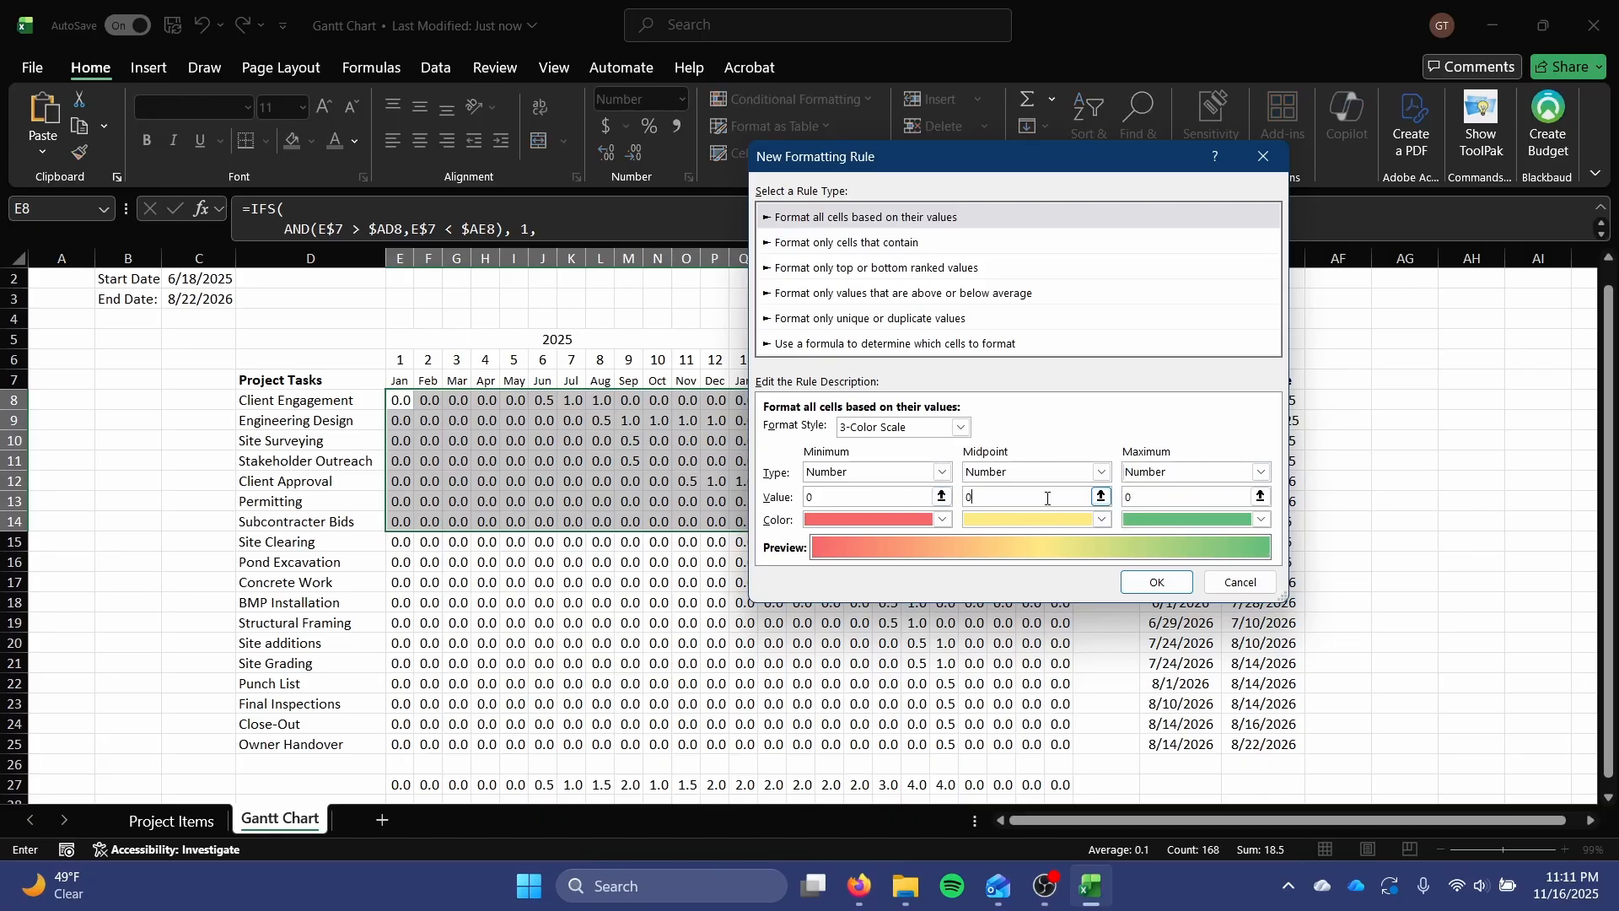
{"action": "type", "text": "5"}
{"action": "key", "text": "Tab"}
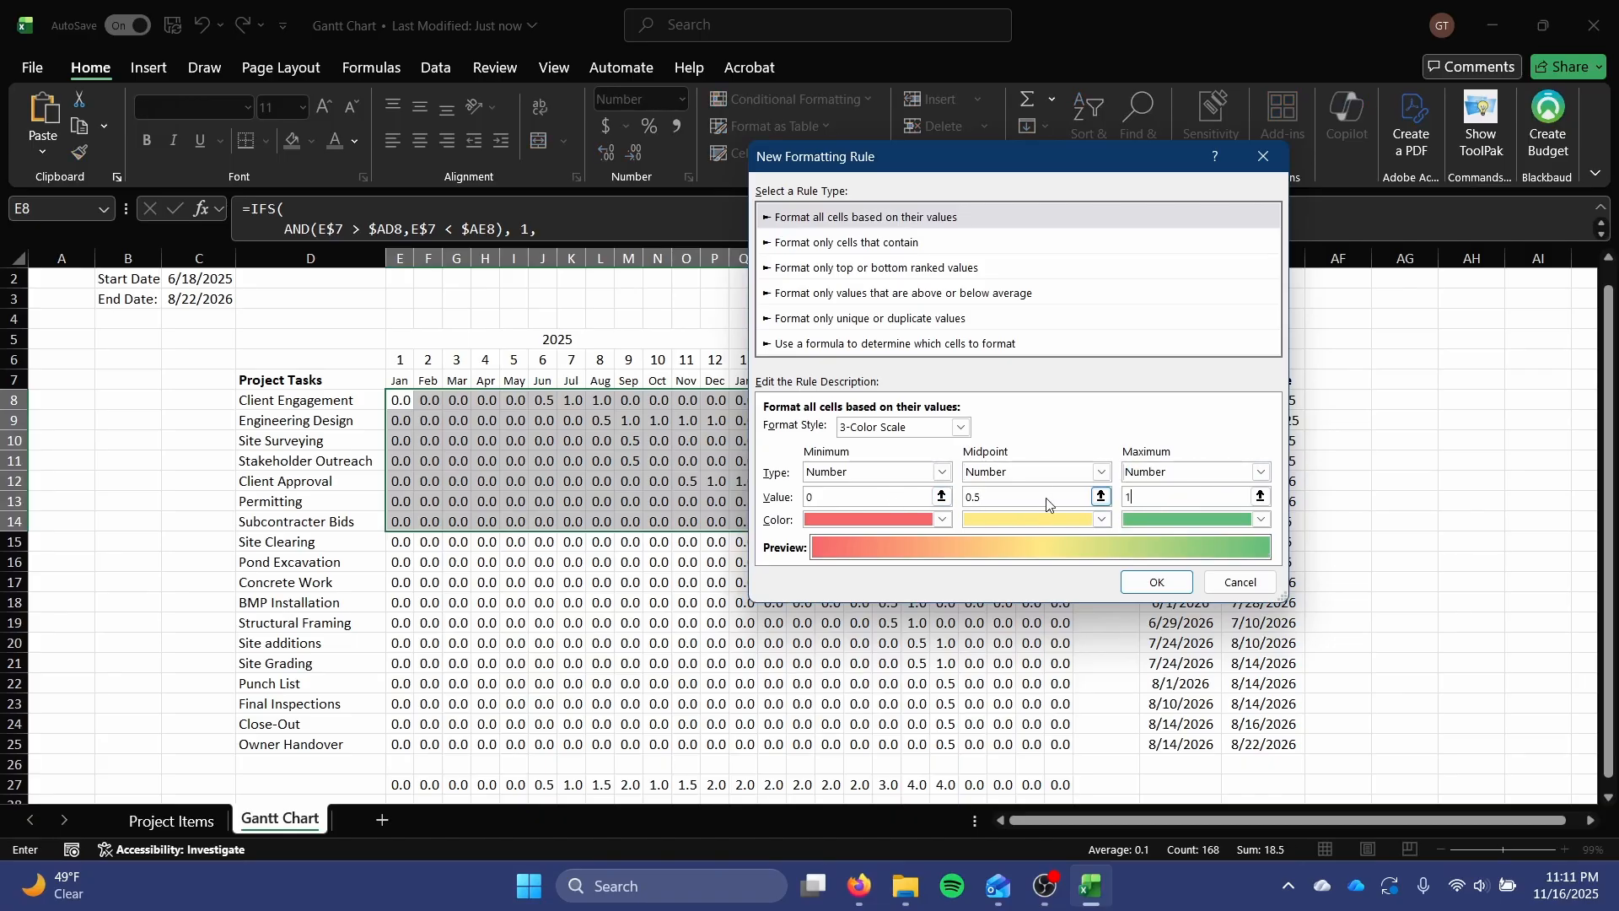
{"action": "left_click", "coordinate": [885, 520]}
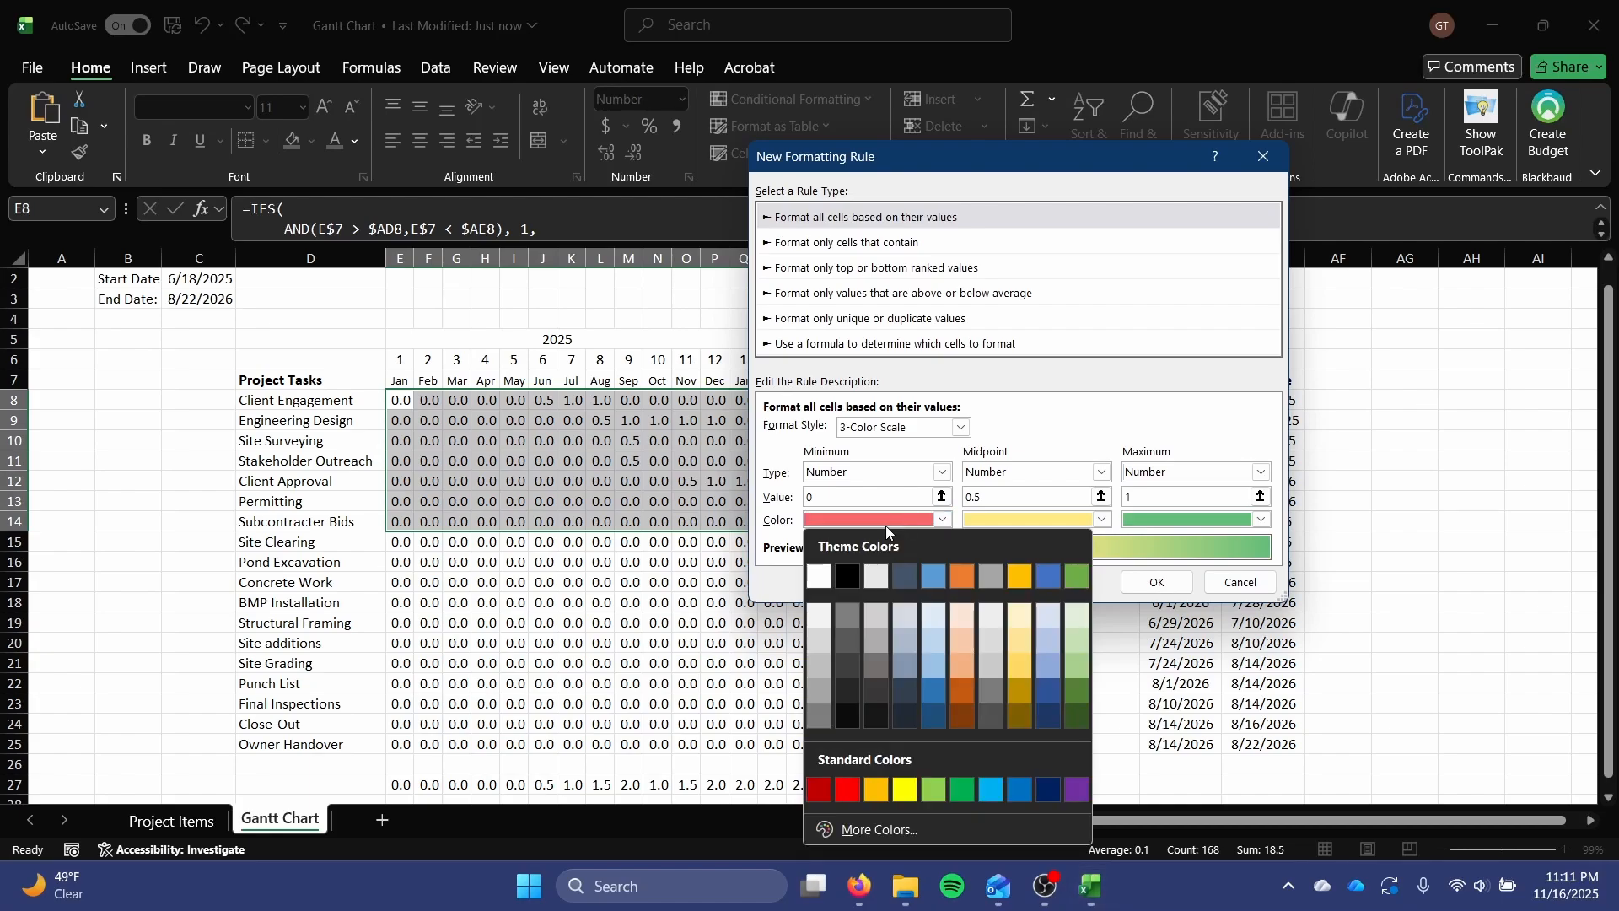
{"action": "left_click", "coordinate": [819, 577]}
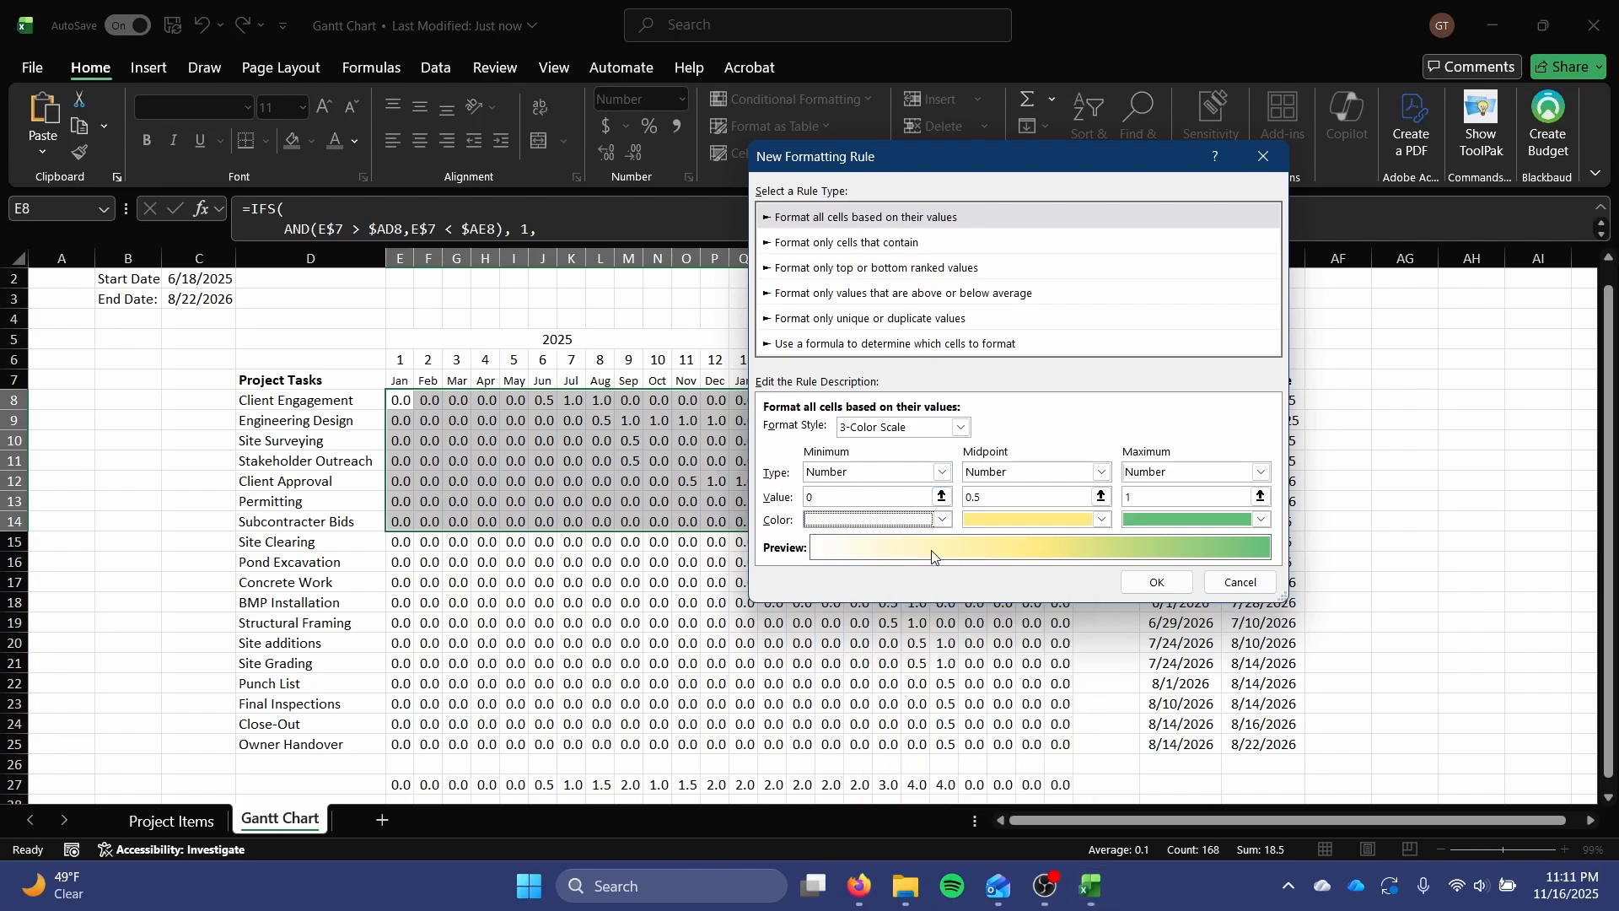
Set the color scale's midpoint color to light blue and maximum color to dark blue, and apply the rule to the Planning tasks.
{"action": "left_click", "coordinate": [1006, 520]}
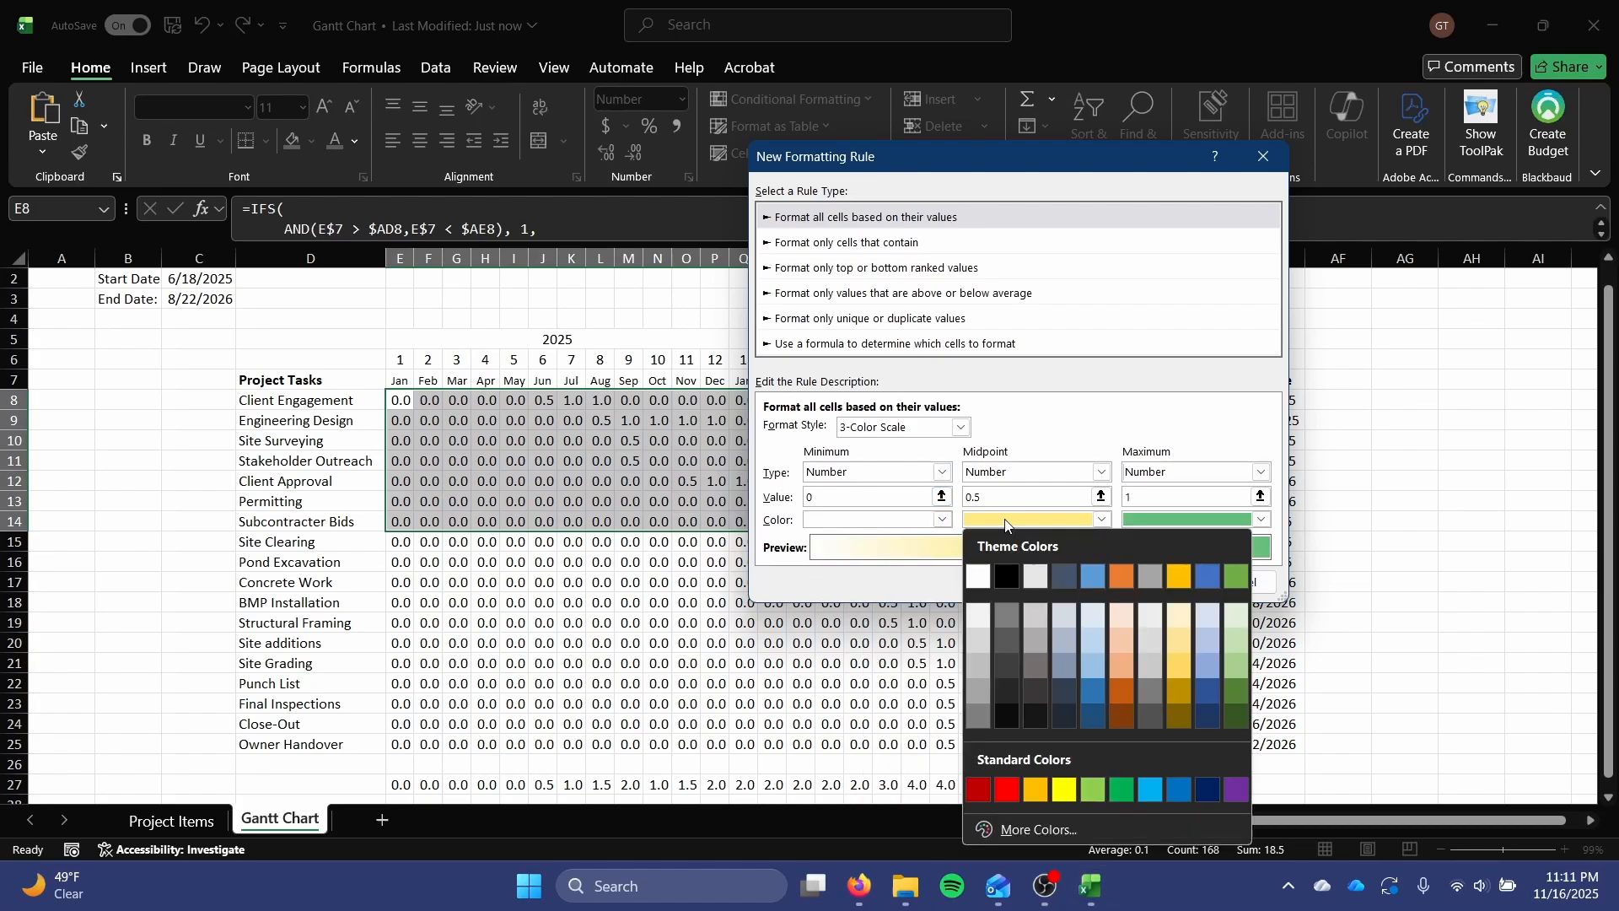
{"action": "left_click", "coordinate": [1095, 656]}
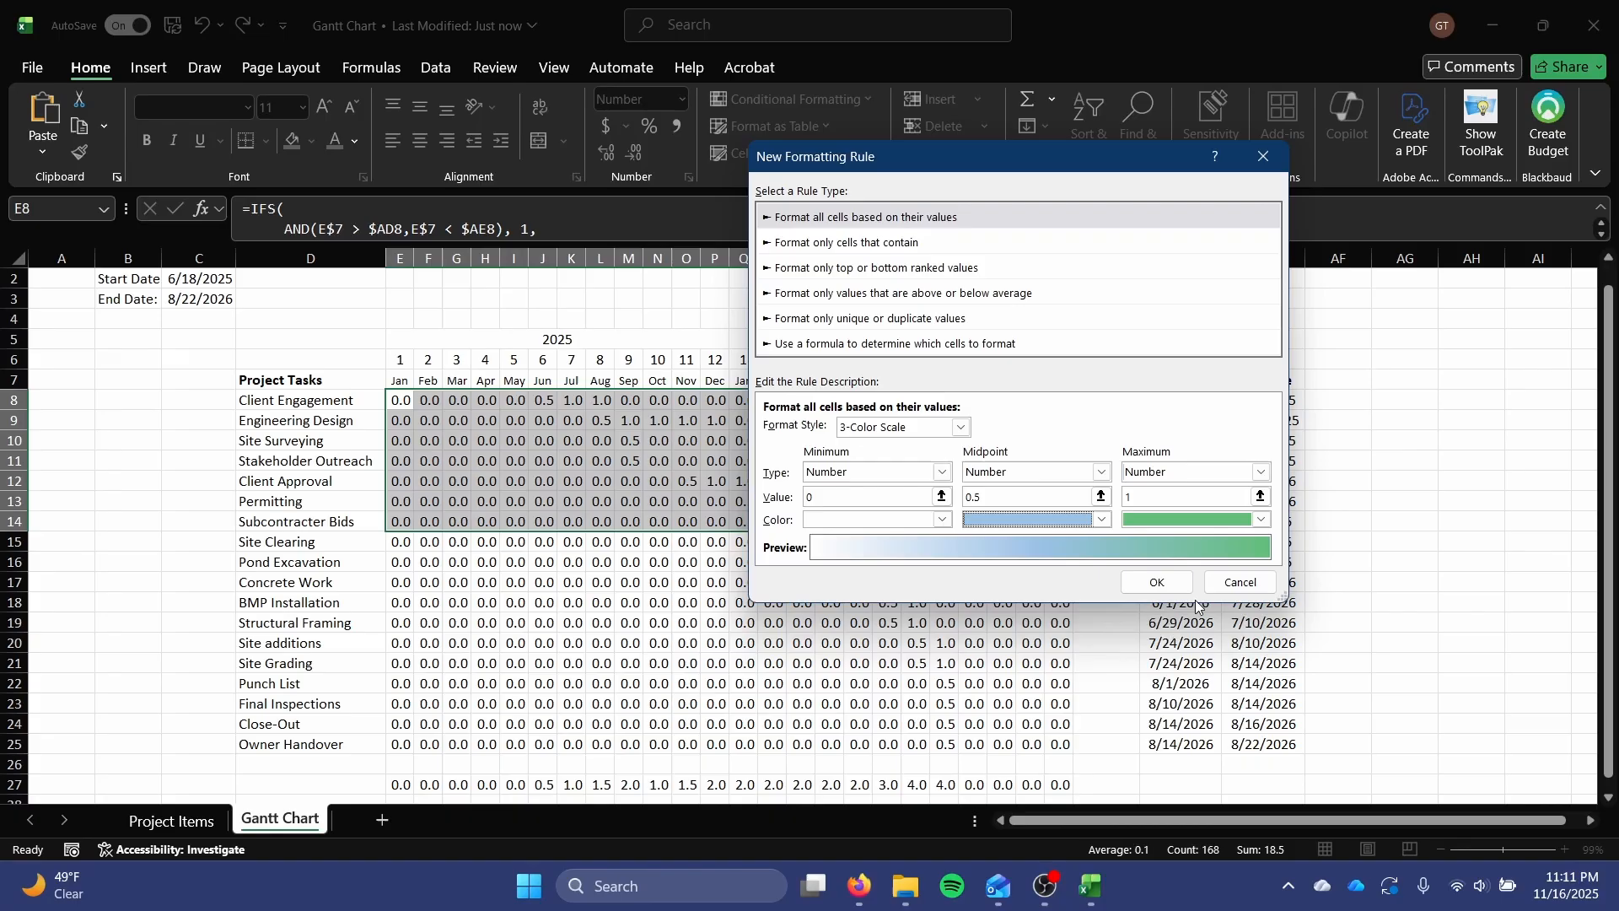
{"action": "left_click", "coordinate": [1194, 531]}
{"action": "left_click", "coordinate": [1247, 695]}
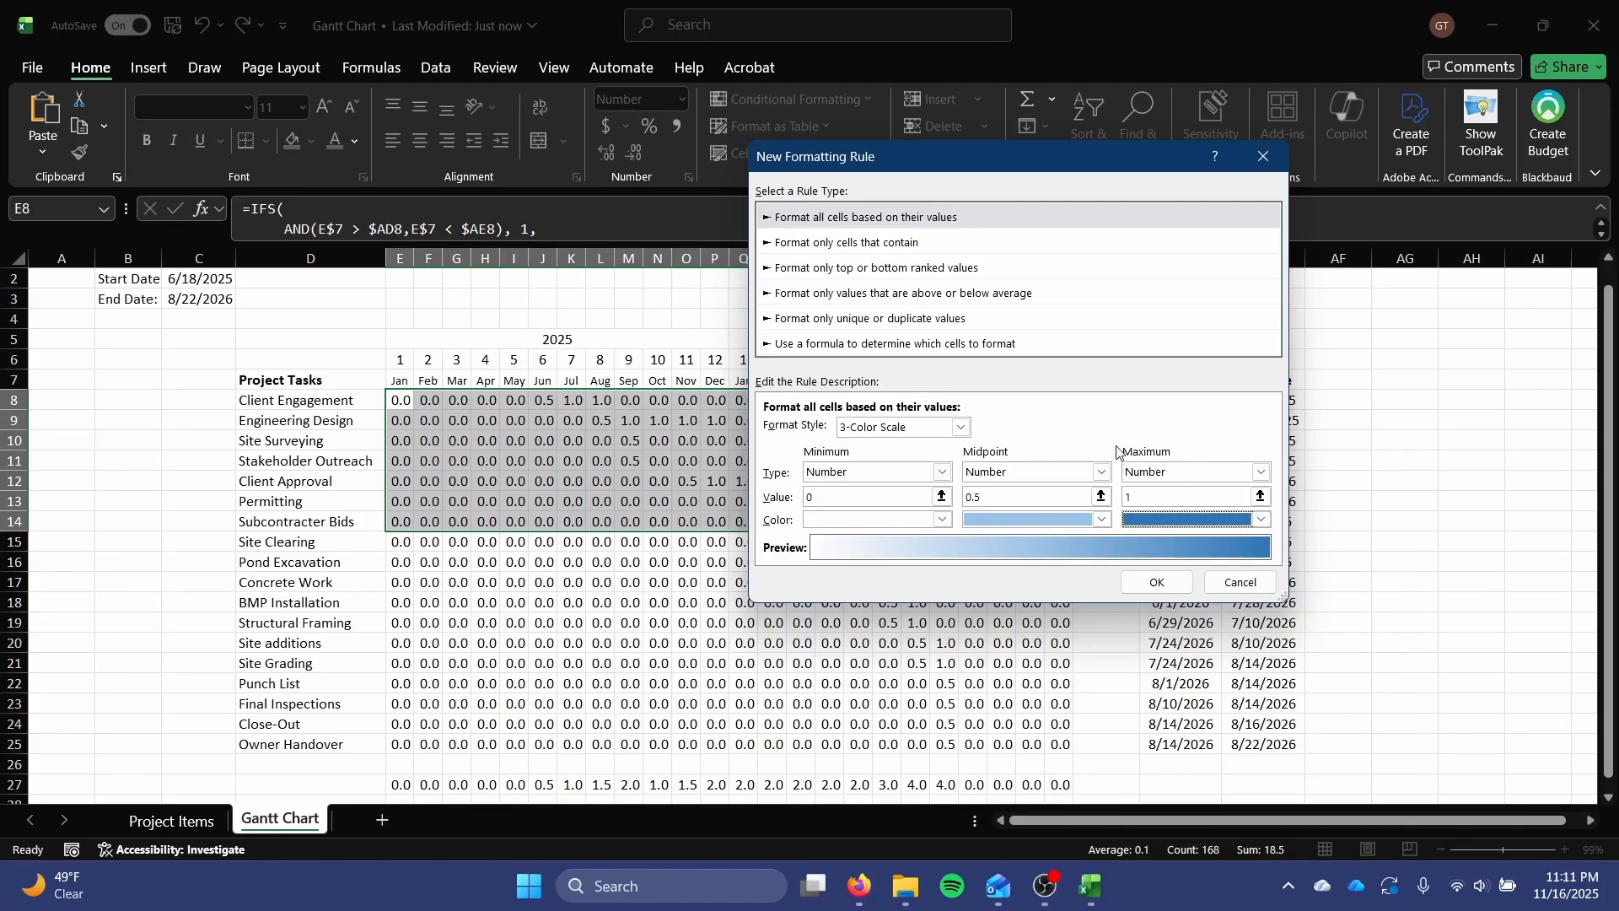
{"action": "left_click", "coordinate": [1157, 582]}
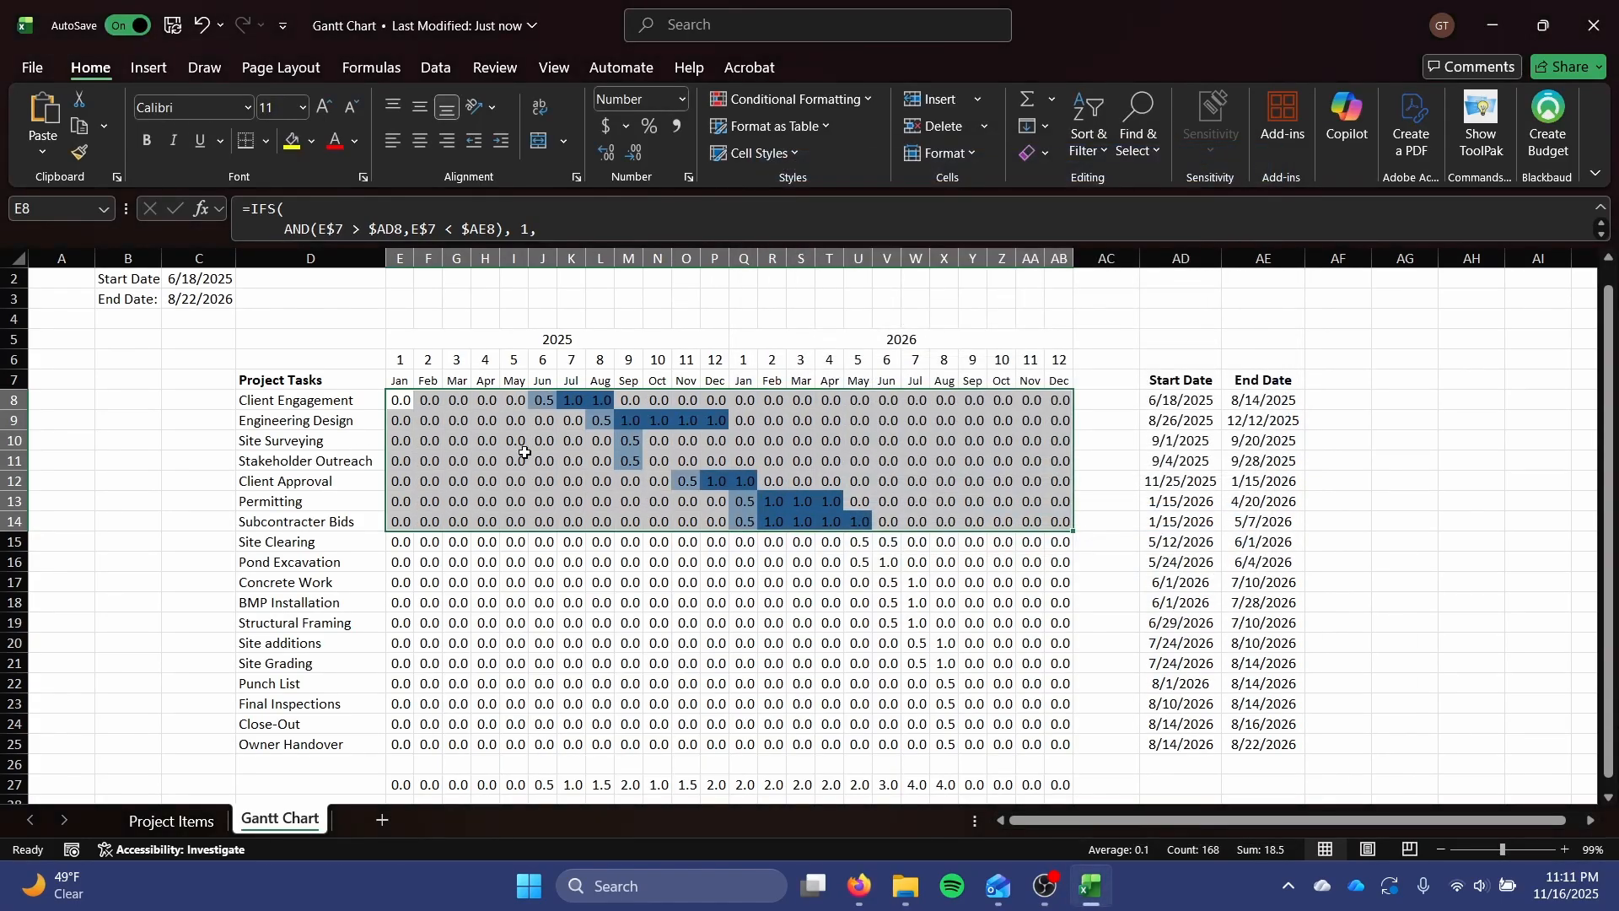
Start a new conditional formatting rule for the Construction tasks in E15:AB21 using the 3-Color Scale format style.
{"action": "scroll", "coordinate": [432, 438], "scroll_direction": "down", "scroll_amount": 2}
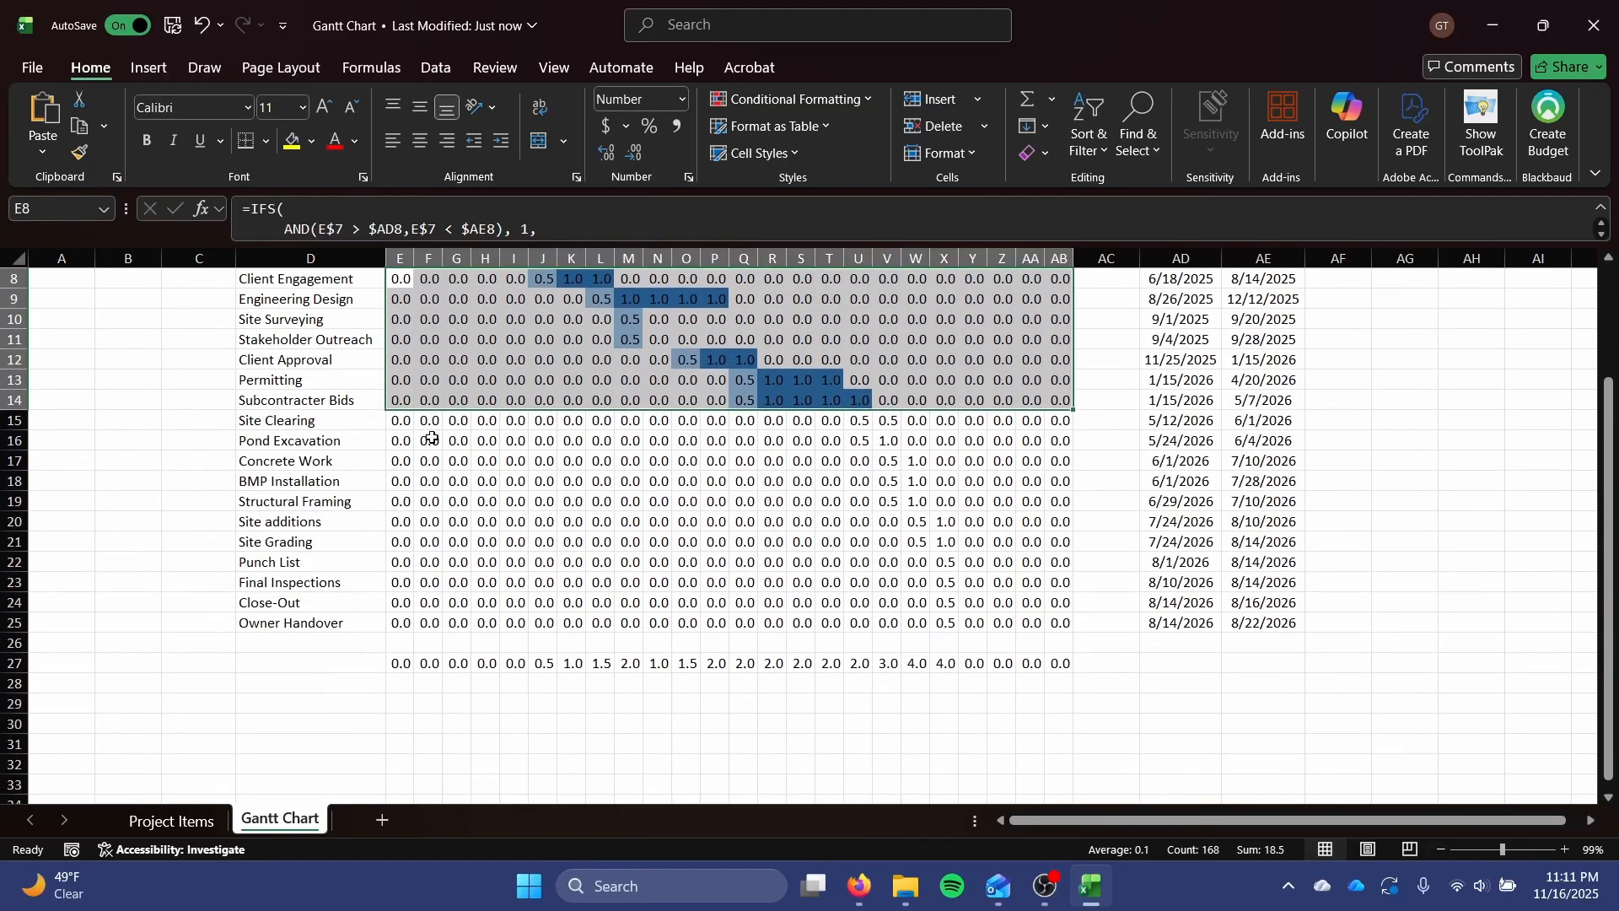
{"action": "left_click_drag", "start_coordinate": [400, 420], "coordinate": [1047, 541]}
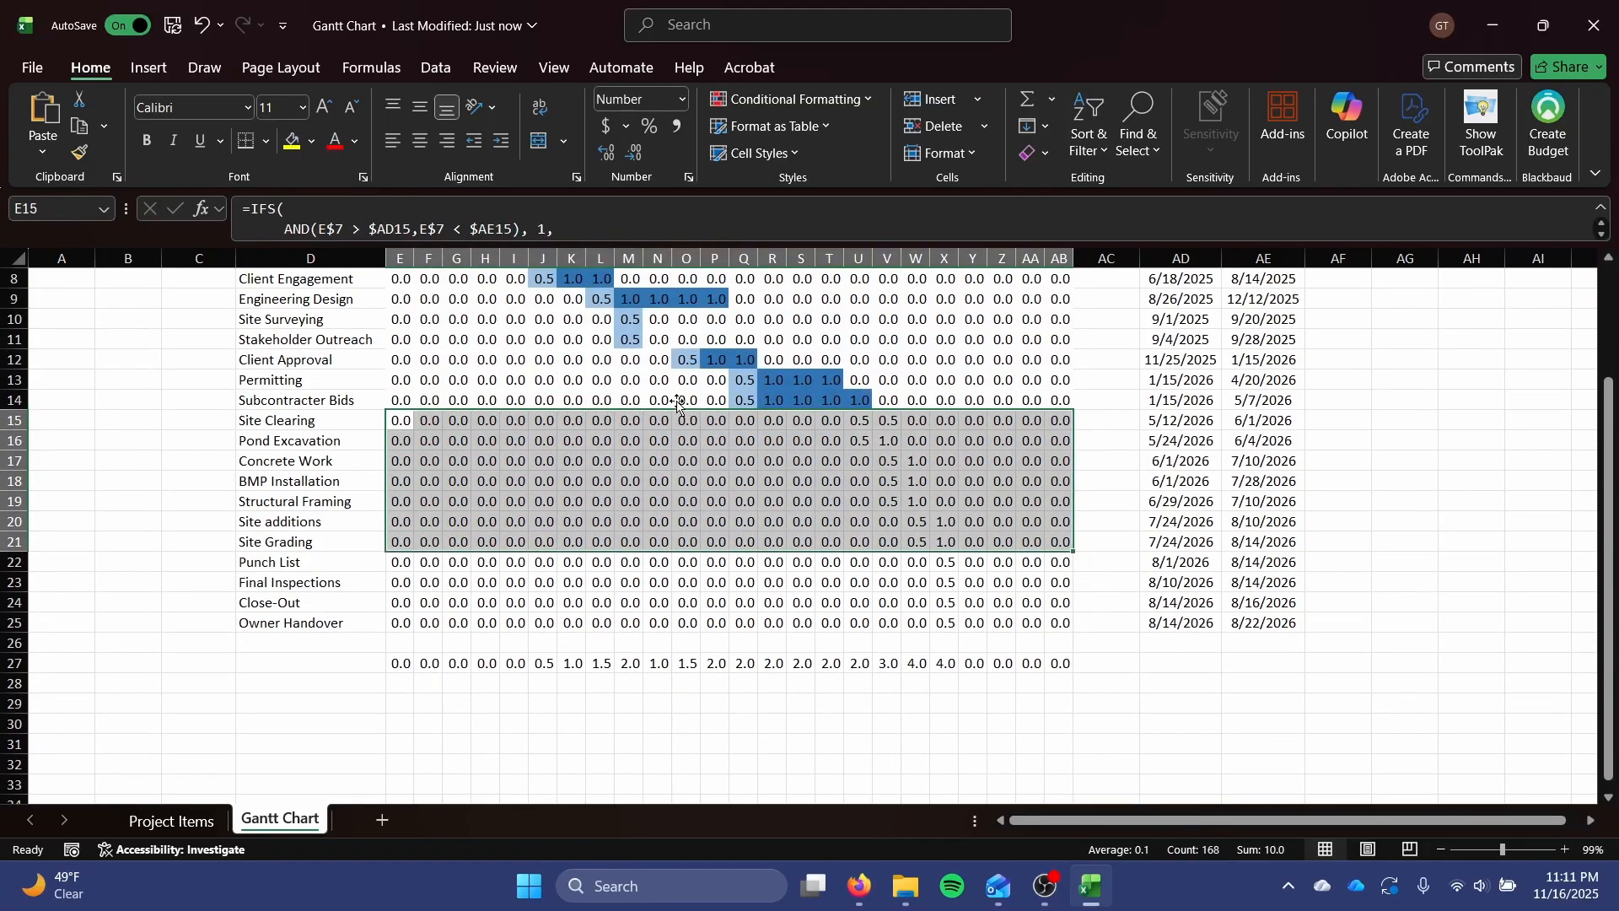
{"action": "scroll", "coordinate": [730, 475], "scroll_direction": "up", "scroll_amount": 1}
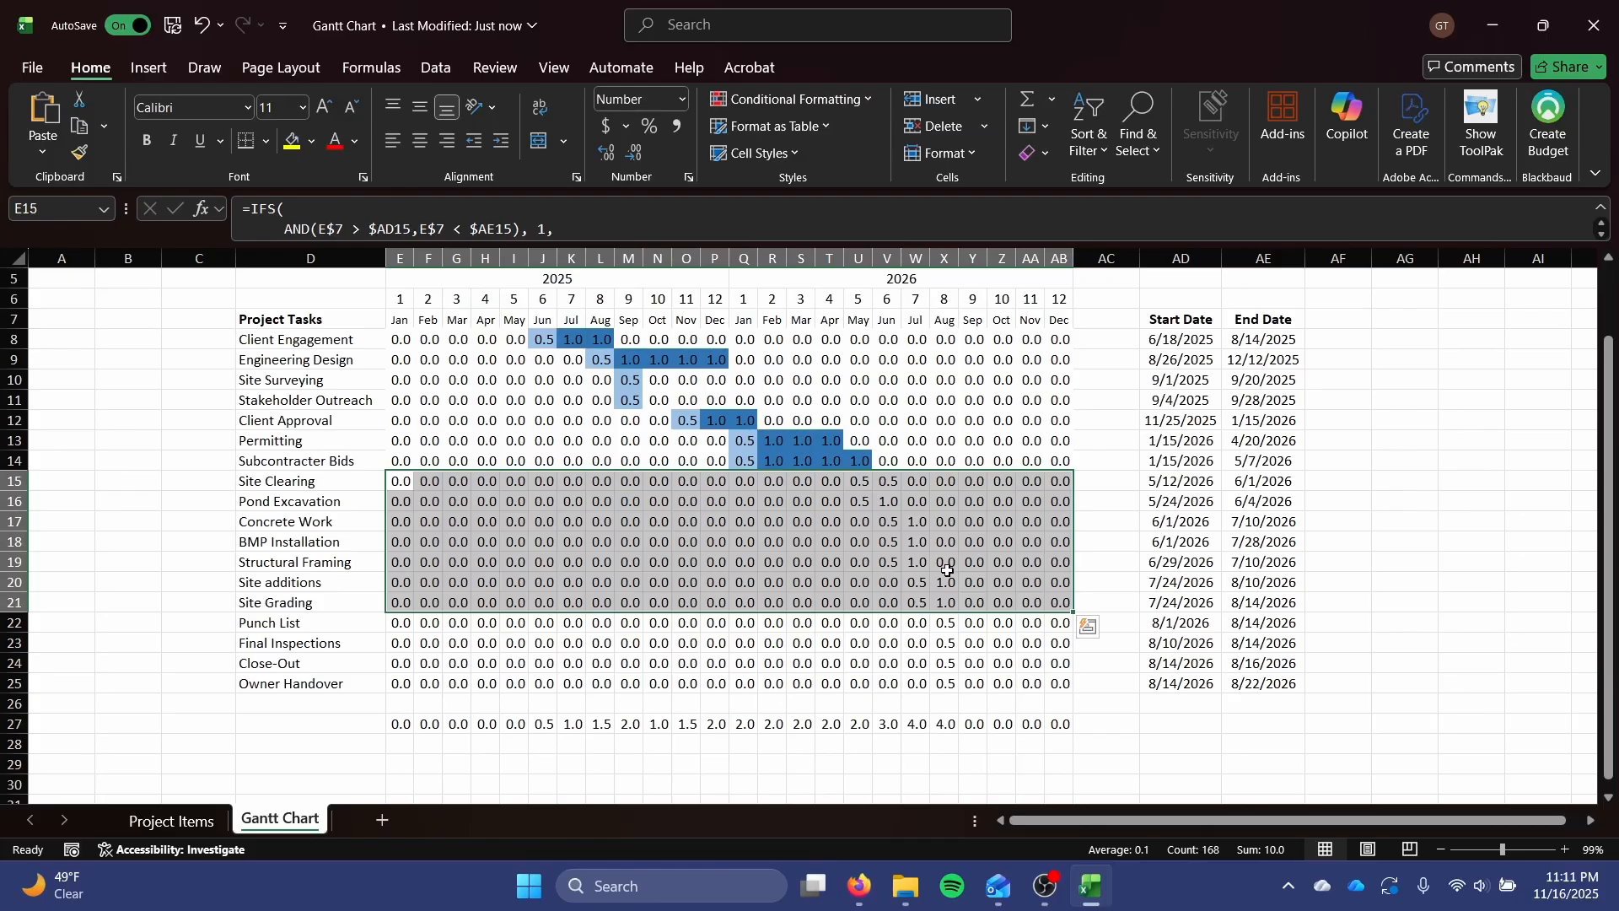
{"action": "left_click", "coordinate": [803, 99]}
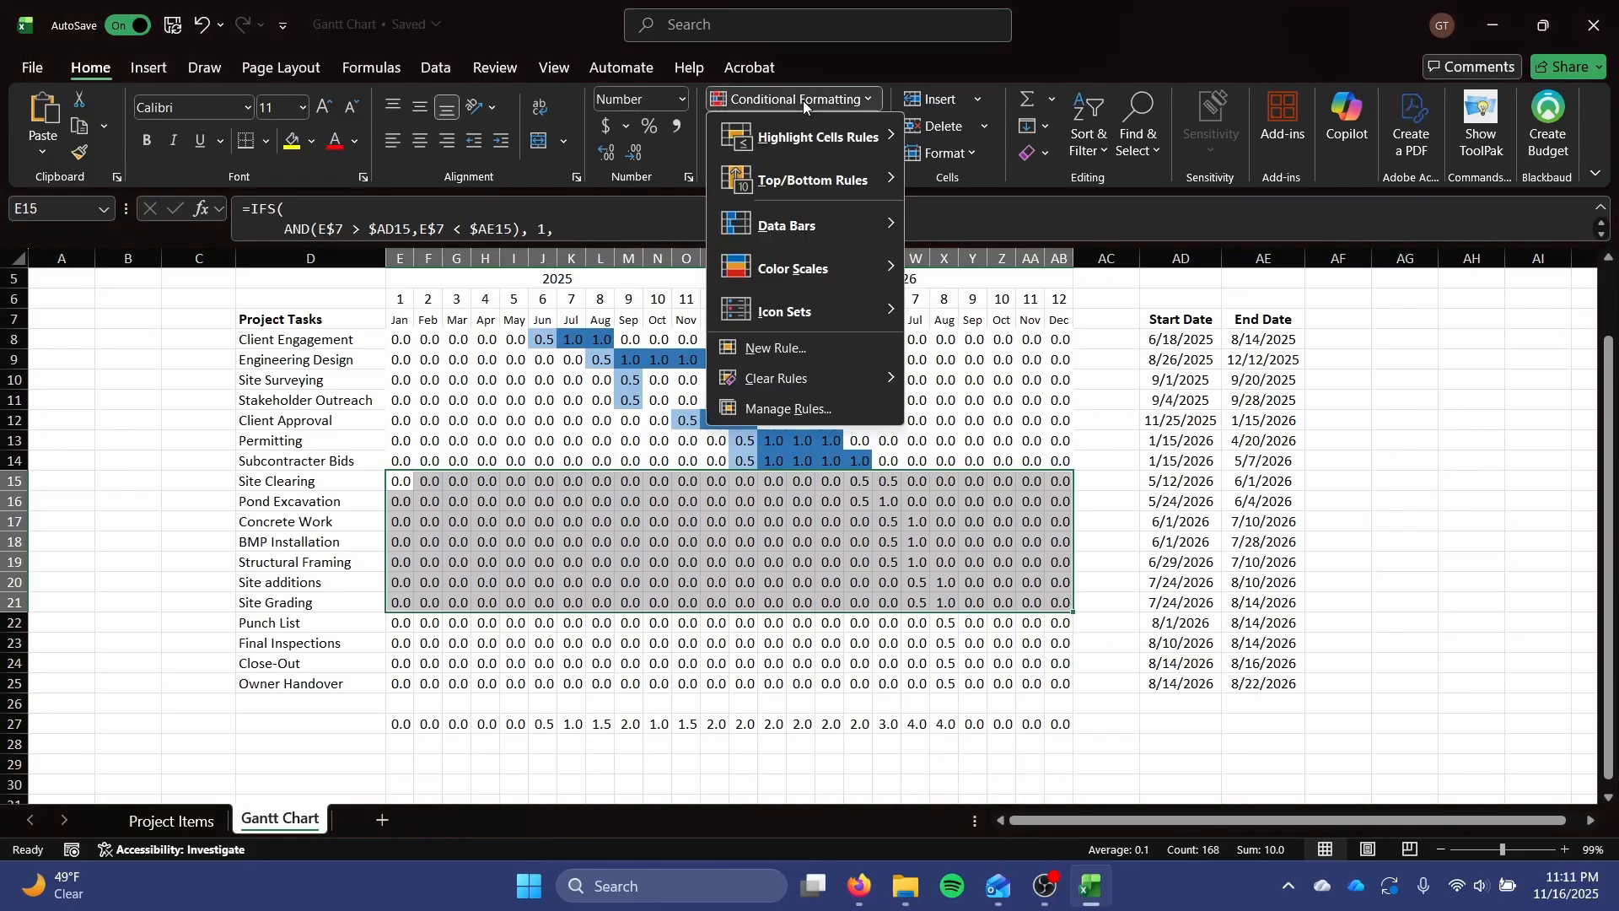
{"action": "left_click", "coordinate": [820, 346]}
{"action": "left_click", "coordinate": [961, 427]}
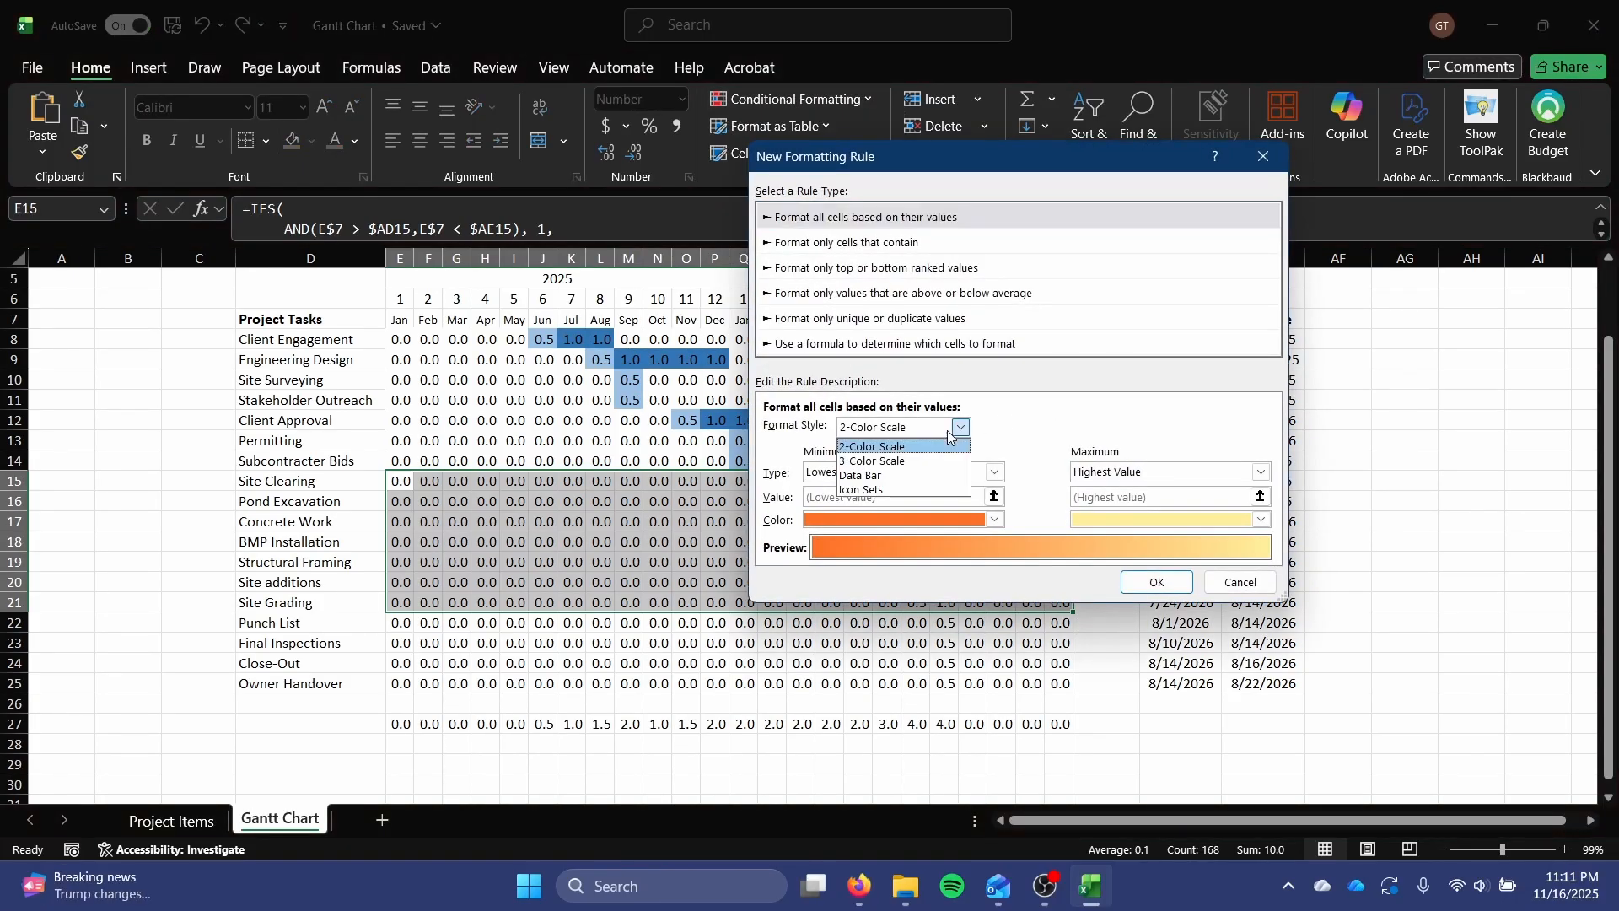
{"action": "left_click", "coordinate": [873, 462]}
Set the minimum, midpoint and maximum types of the Construction color scale to Number.
{"action": "left_click", "coordinate": [943, 472]}
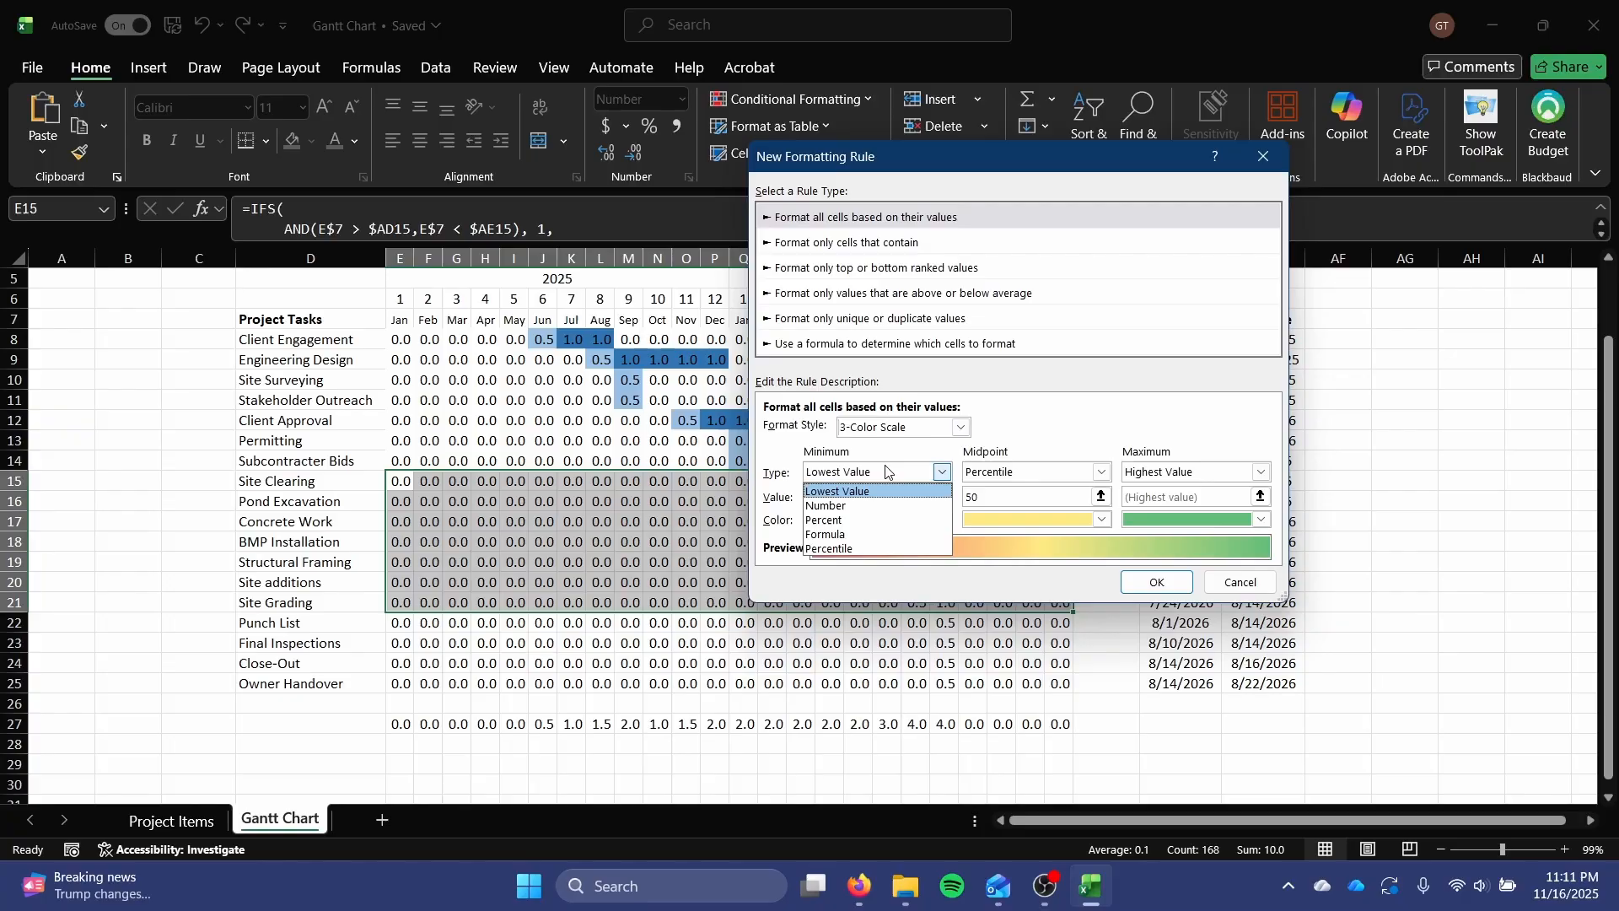
{"action": "left_click", "coordinate": [877, 517]}
{"action": "left_click", "coordinate": [1015, 472]}
{"action": "left_click", "coordinate": [995, 491]}
{"action": "left_click", "coordinate": [1261, 472]}
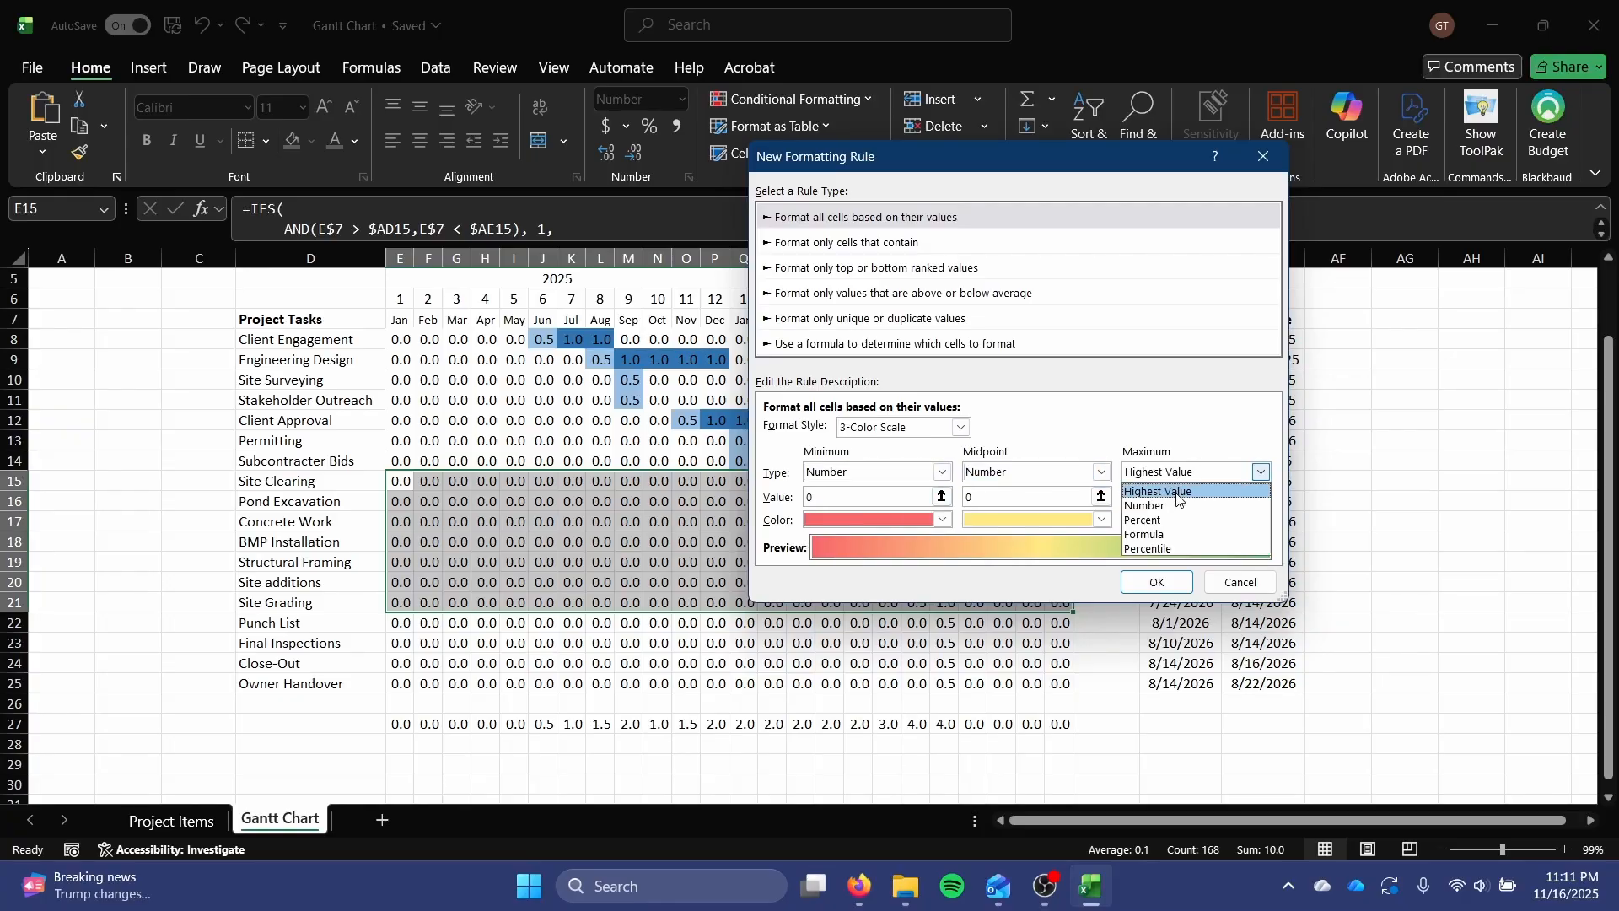
{"action": "left_click", "coordinate": [1174, 506]}
Set the Construction color scale's midpoint value to 0.5 and maximum value to 1, and make the minimum color white.
{"action": "left_click", "coordinate": [900, 499]}
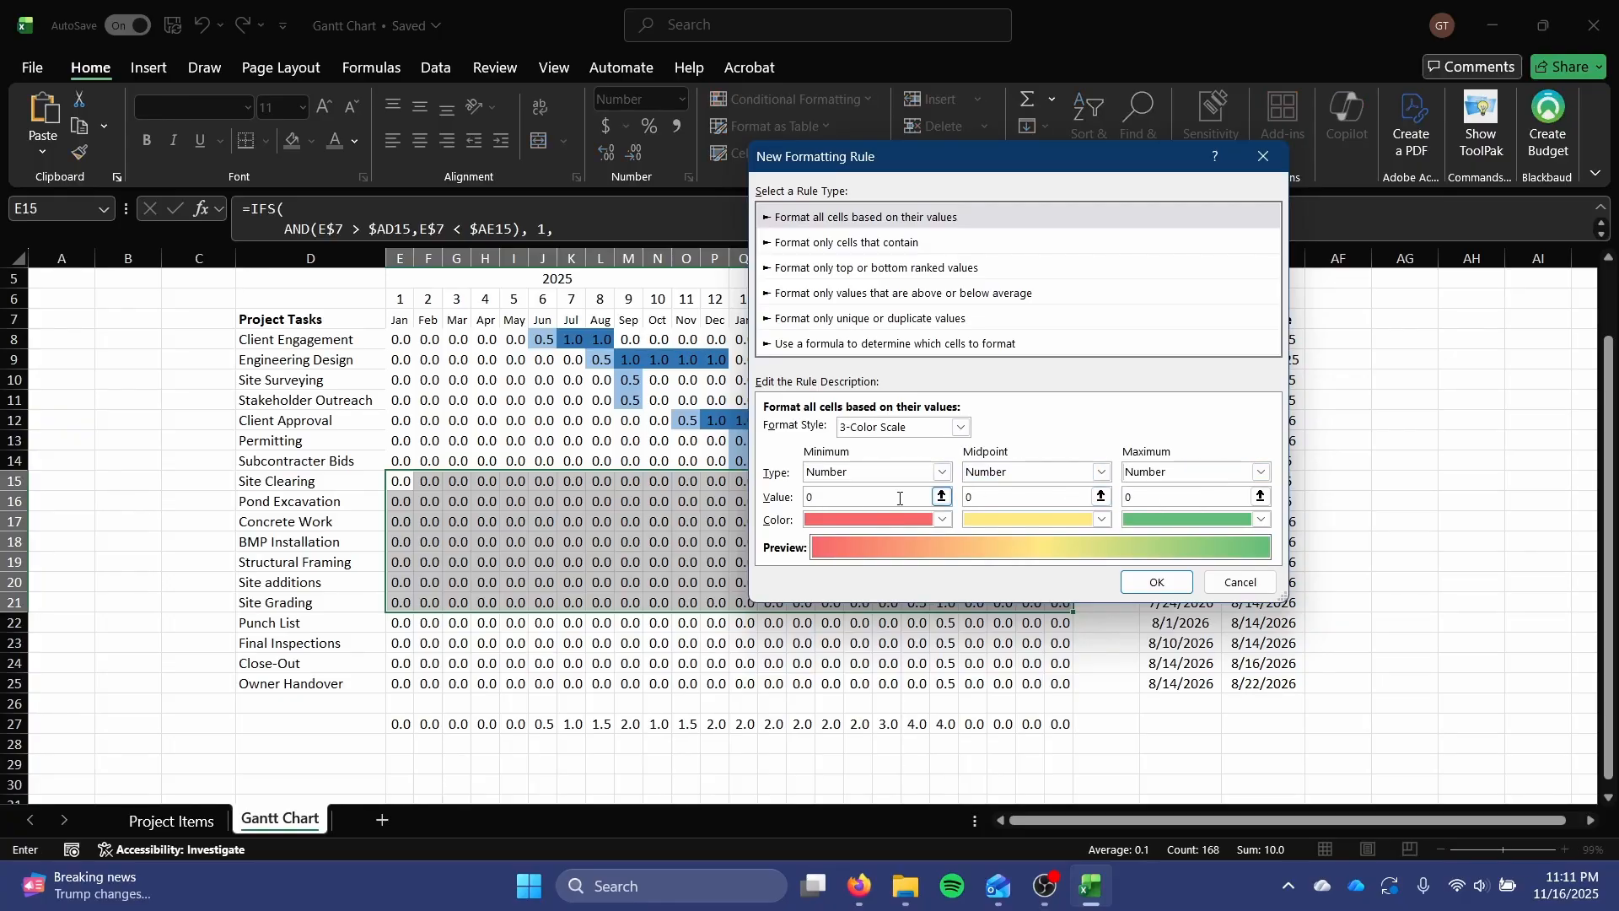
{"action": "type", "text": "0.5"}
{"action": "key", "text": "Tab"}
{"action": "type", "text": "1"}
{"action": "key", "text": "Tab"}
{"action": "left_click", "coordinate": [944, 519]}
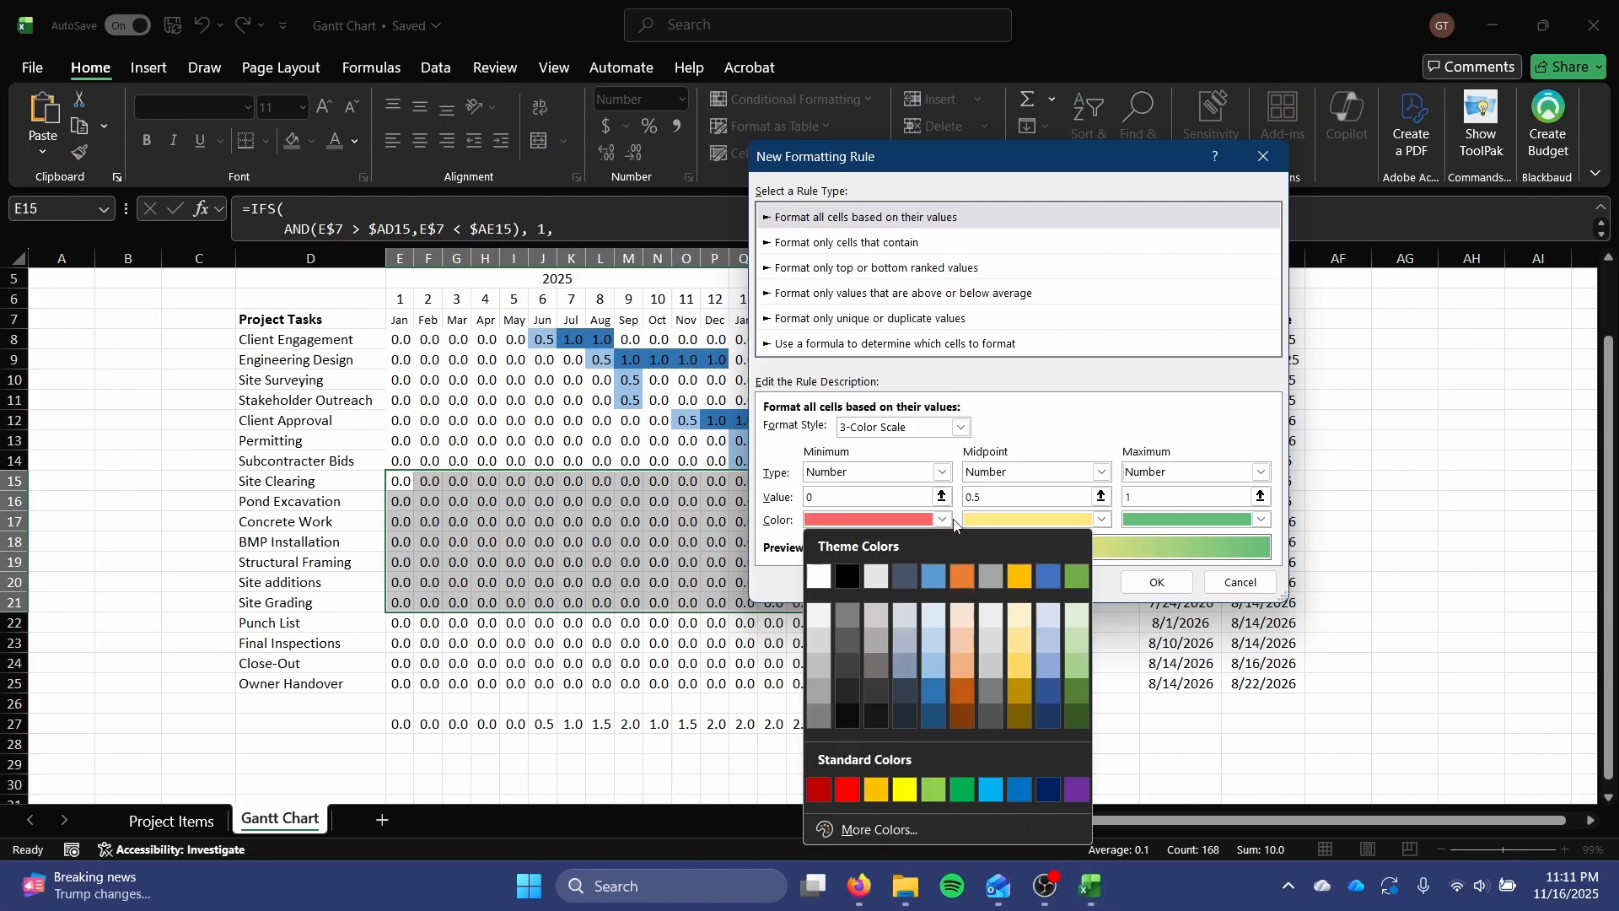
{"action": "left_click", "coordinate": [824, 613]}
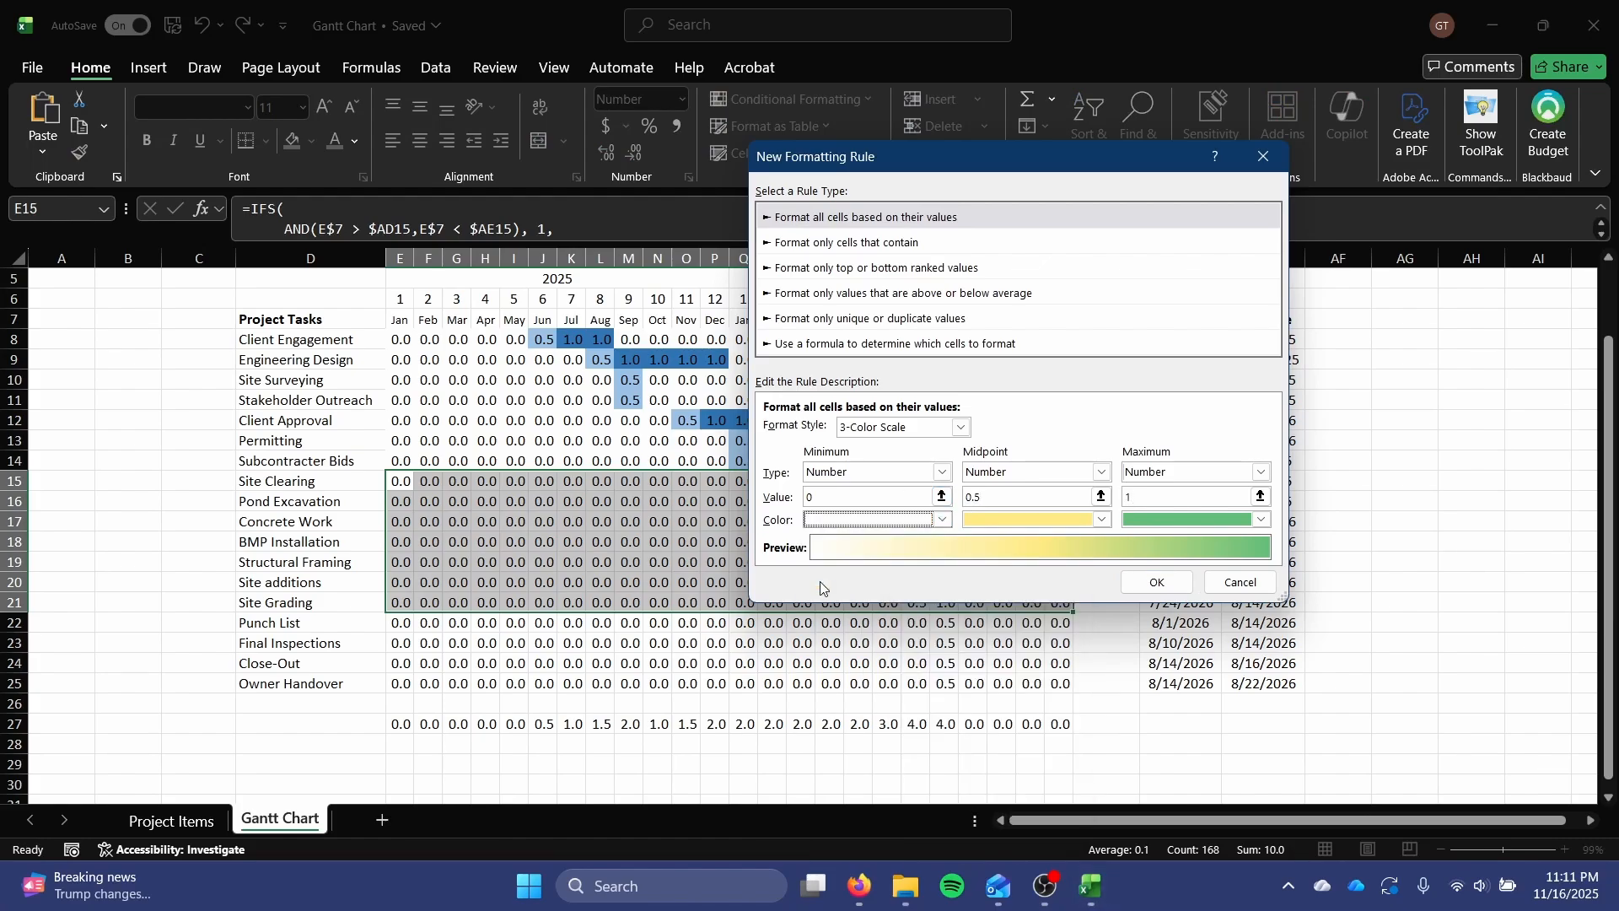
Set the midpoint color to light orange and the maximum color to the base theme orange, and apply the rule to the Construction tasks.
{"action": "left_click", "coordinate": [1043, 521]}
{"action": "left_click", "coordinate": [1120, 641]}
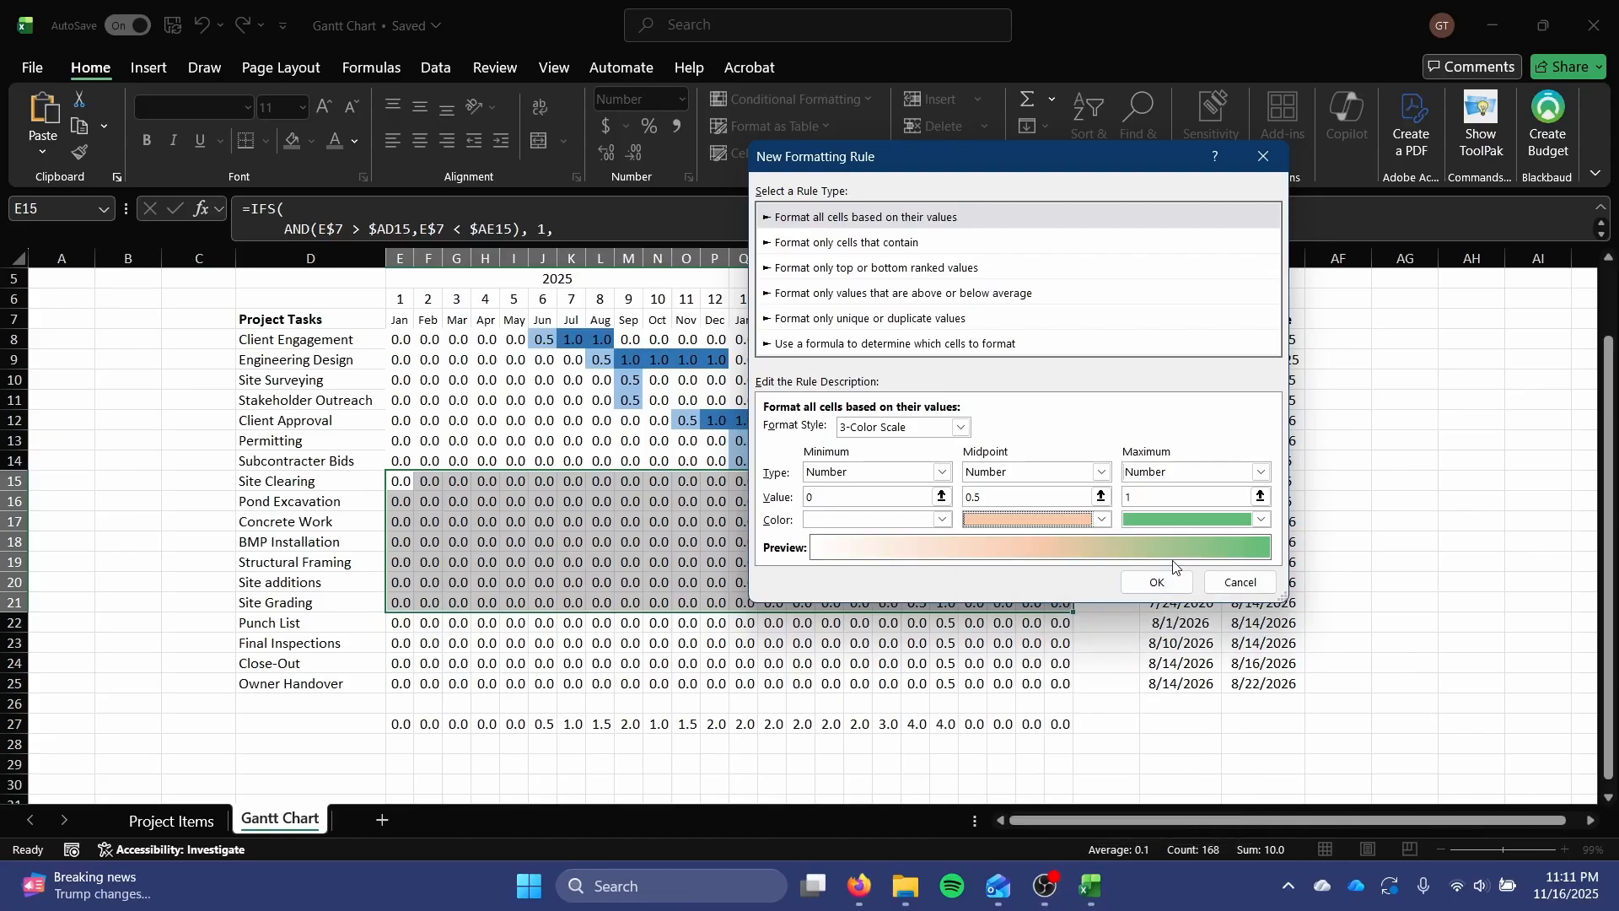
{"action": "left_click", "coordinate": [1176, 520]}
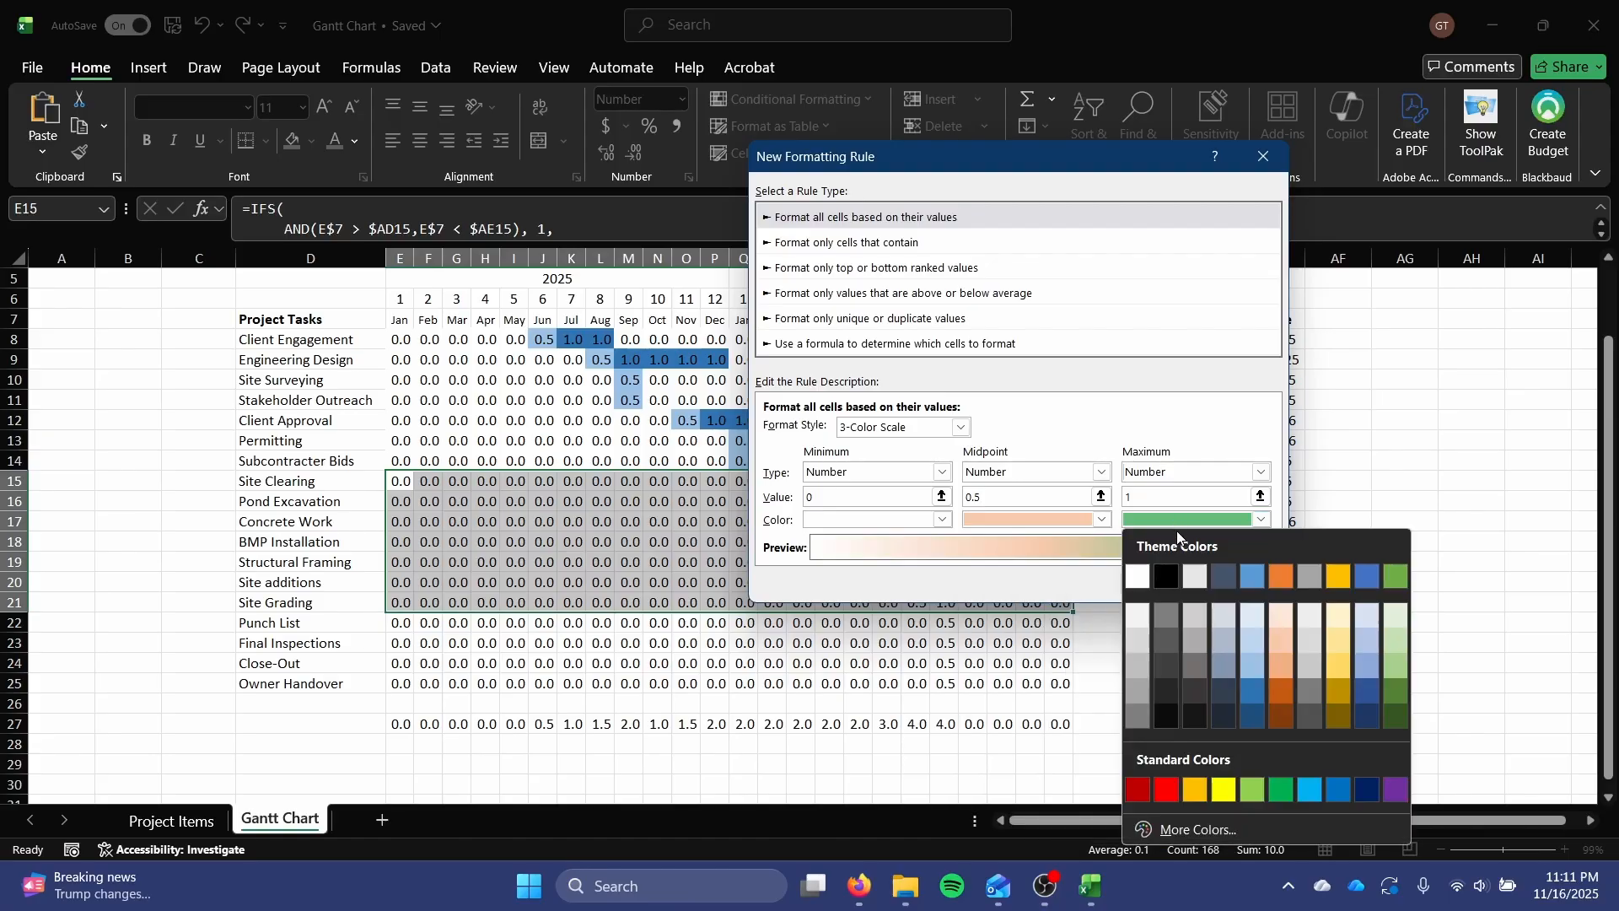
{"action": "left_click", "coordinate": [1284, 692]}
{"action": "left_click", "coordinate": [1261, 520]}
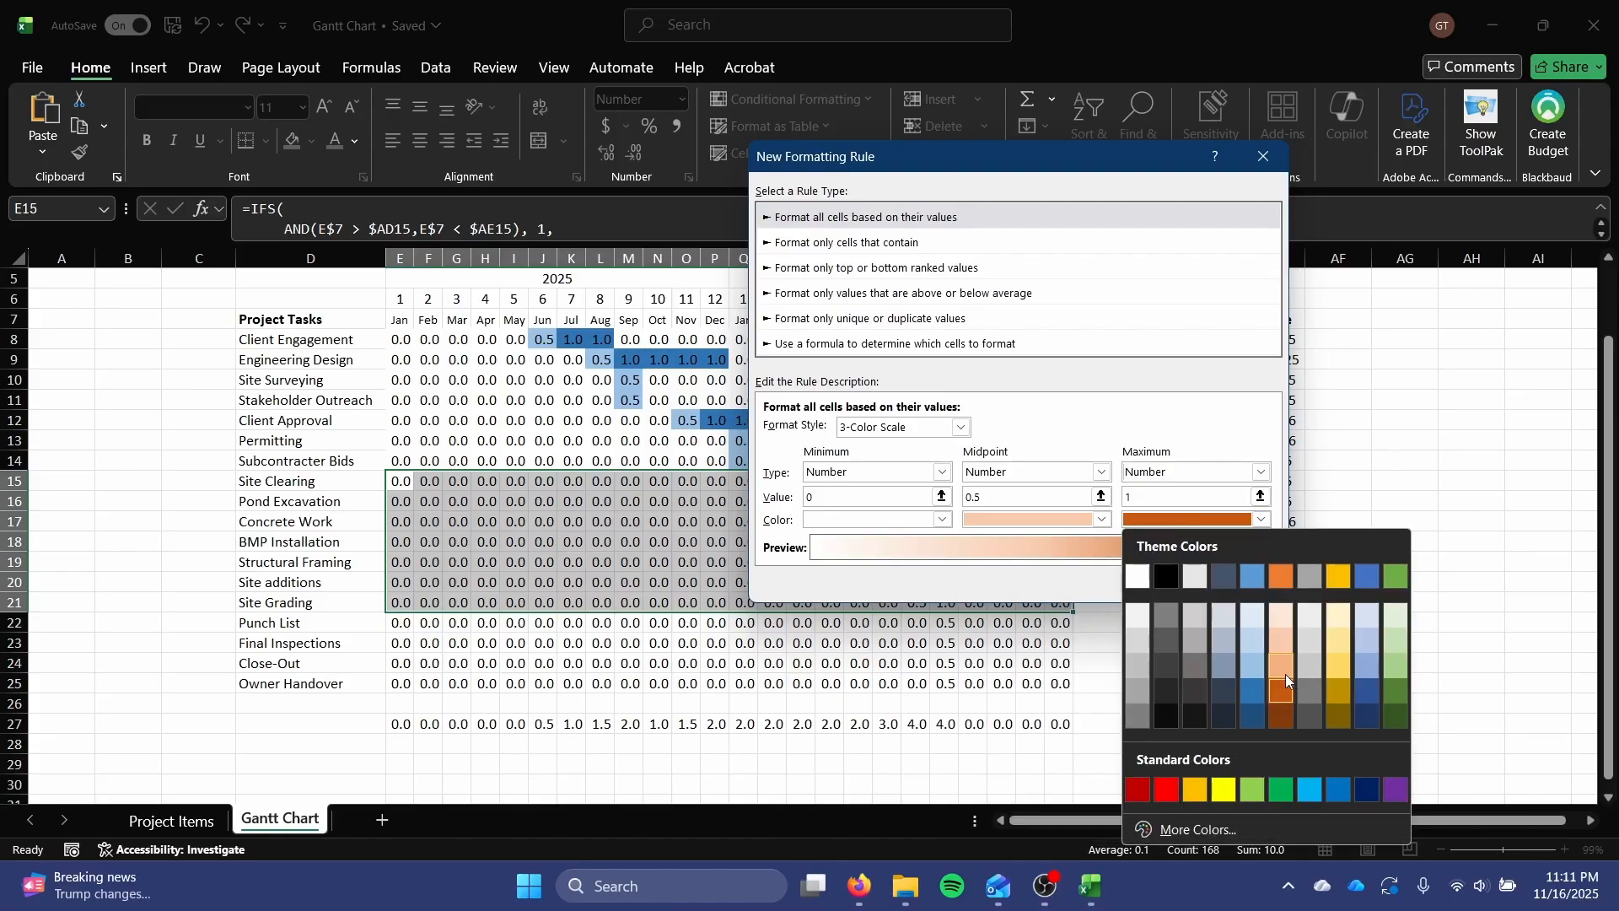
{"action": "left_click", "coordinate": [1281, 577]}
{"action": "left_click", "coordinate": [1128, 590]}
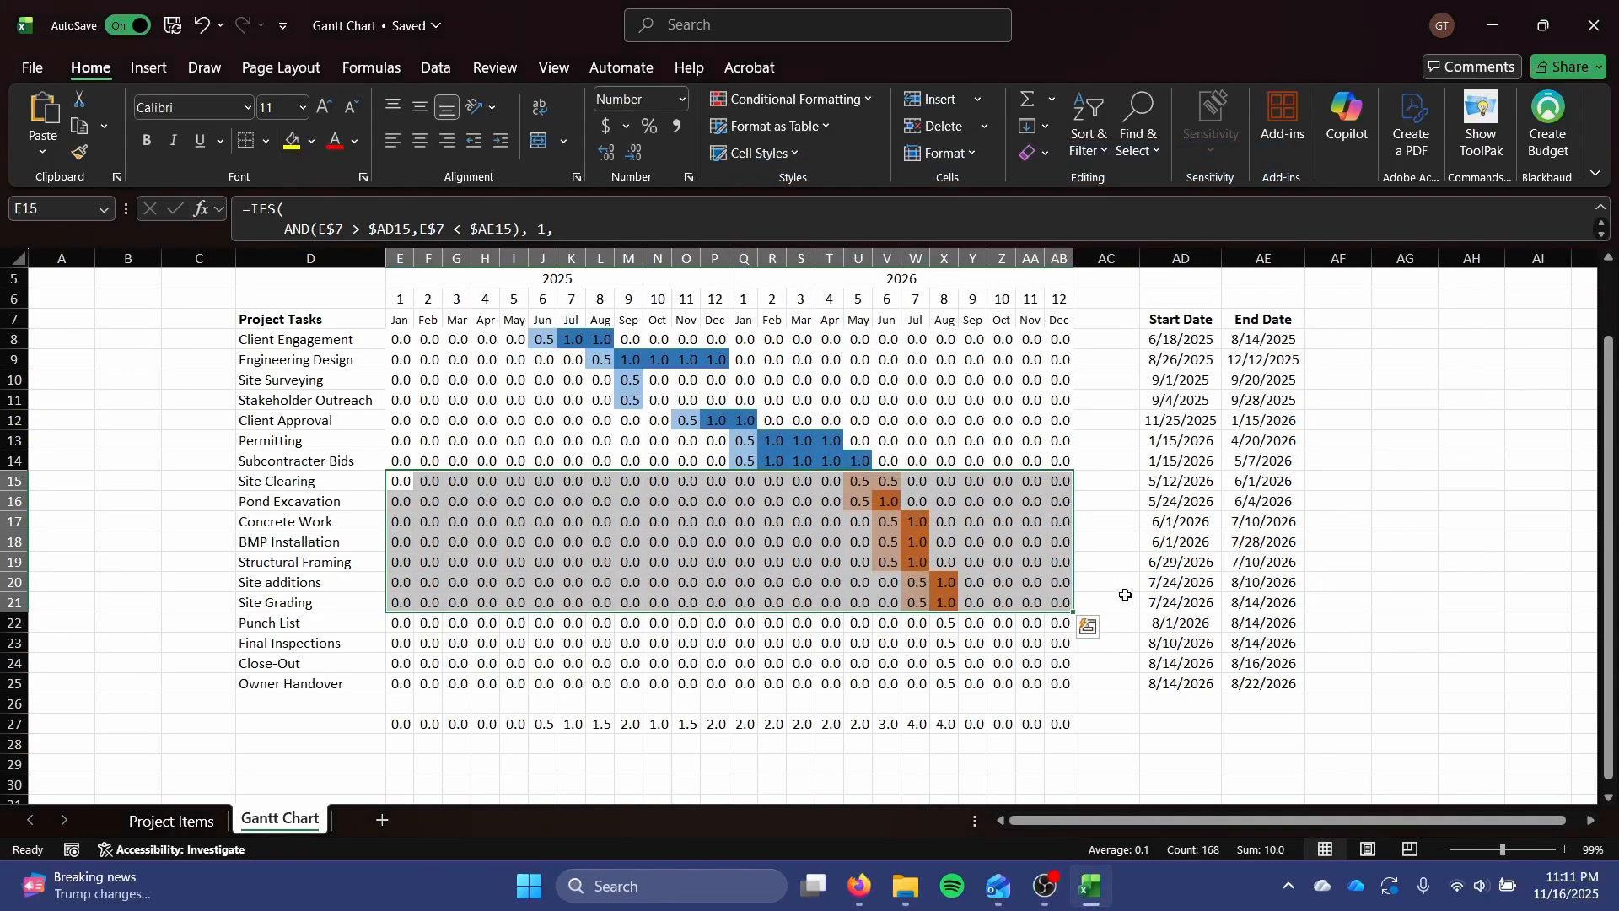
Start a new conditional formatting rule for the Post-Construction tasks in E22:AB25 using the 3-Color Scale format style.
{"action": "scroll", "coordinate": [749, 563], "scroll_direction": "down", "scroll_amount": 2}
{"action": "left_click_drag", "start_coordinate": [398, 501], "coordinate": [1056, 559]}
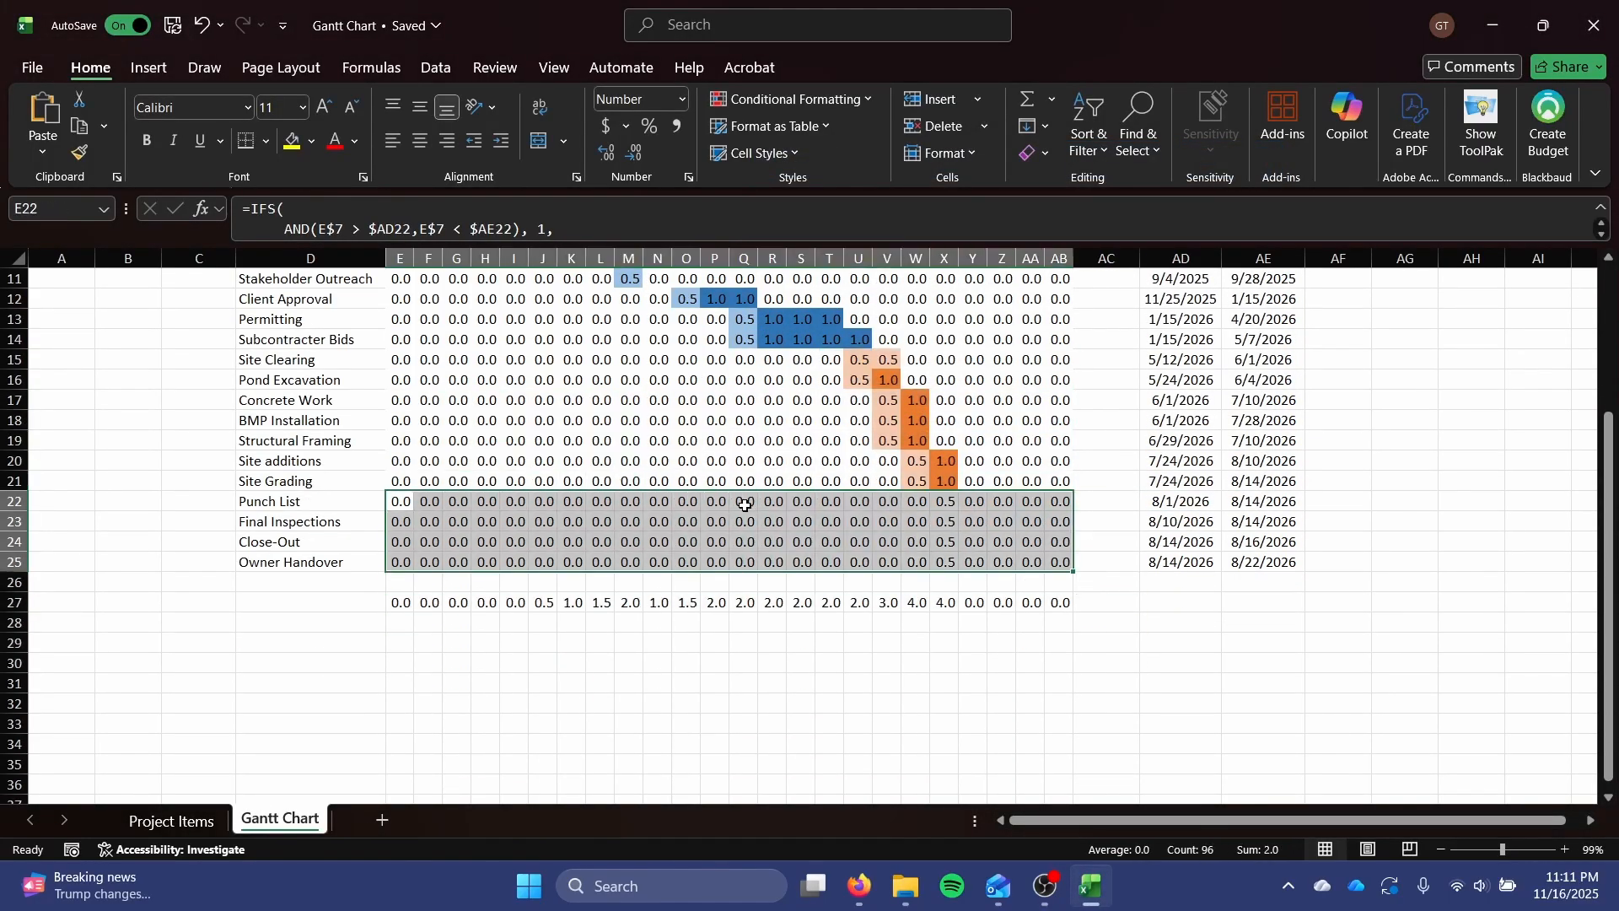
{"action": "scroll", "coordinate": [746, 506], "scroll_direction": "up", "scroll_amount": 1}
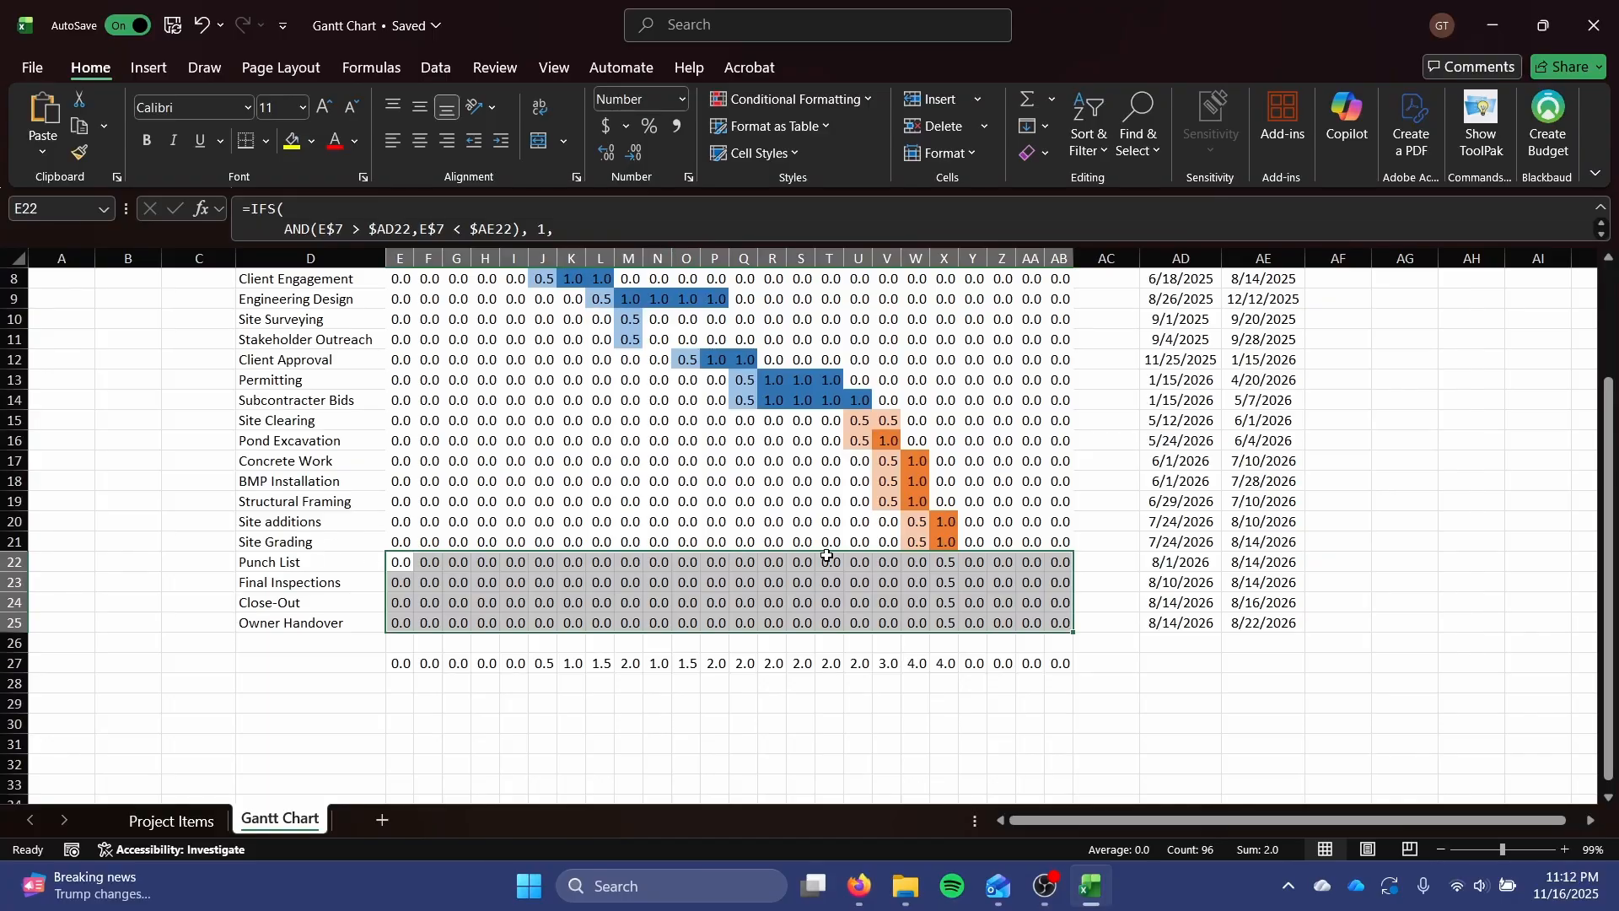
{"action": "left_click", "coordinate": [789, 98]}
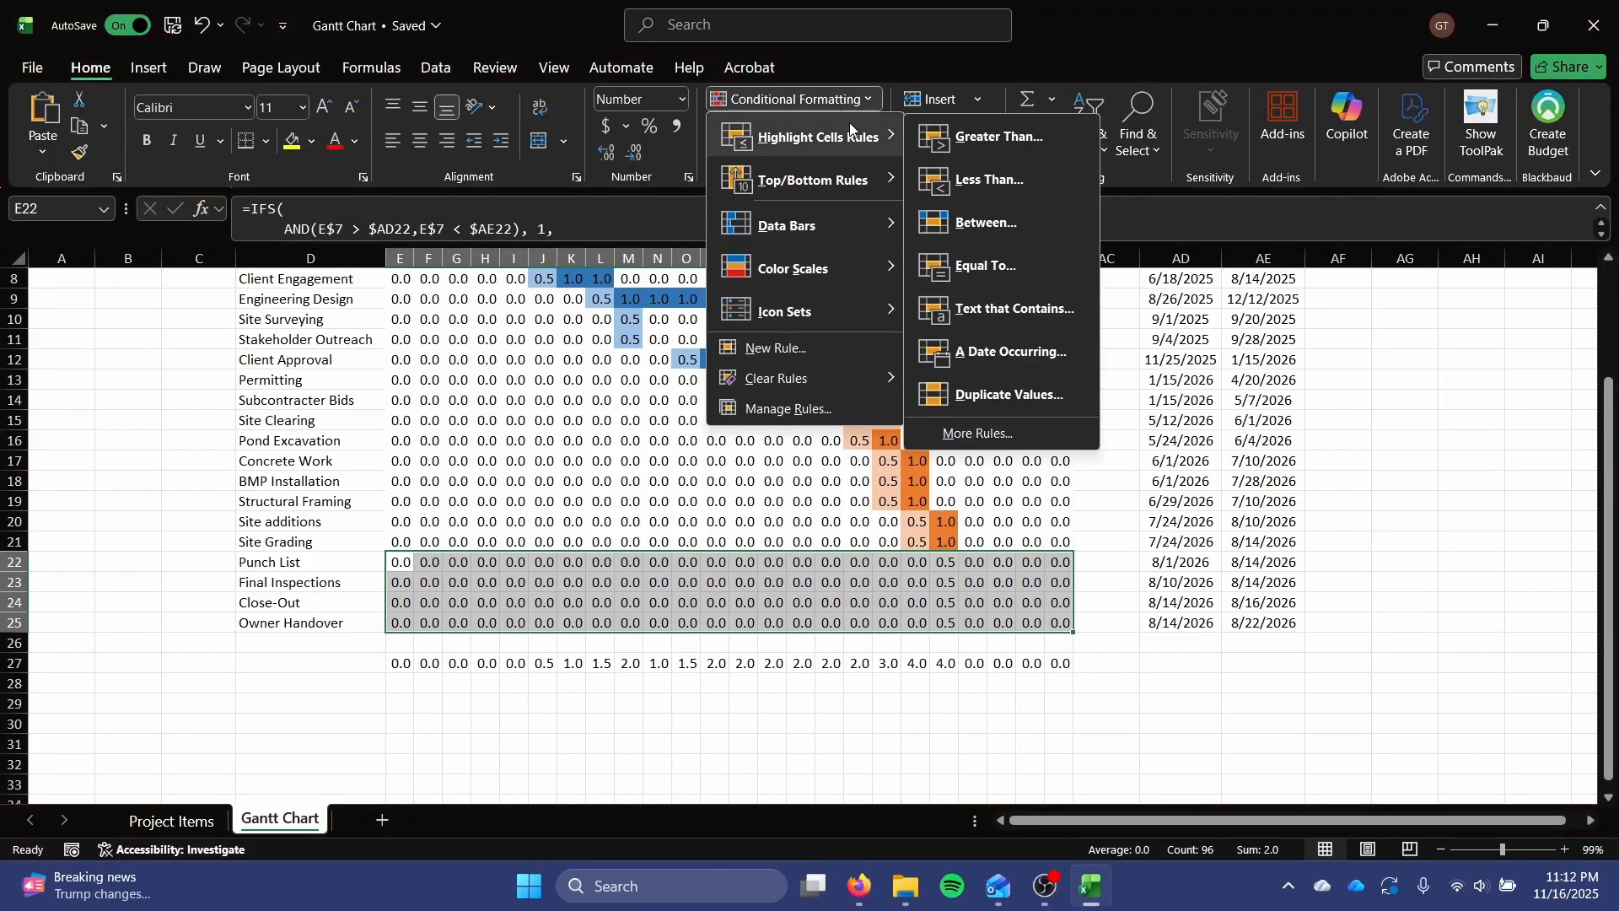
{"action": "left_click", "coordinate": [764, 346]}
{"action": "left_click", "coordinate": [961, 426]}
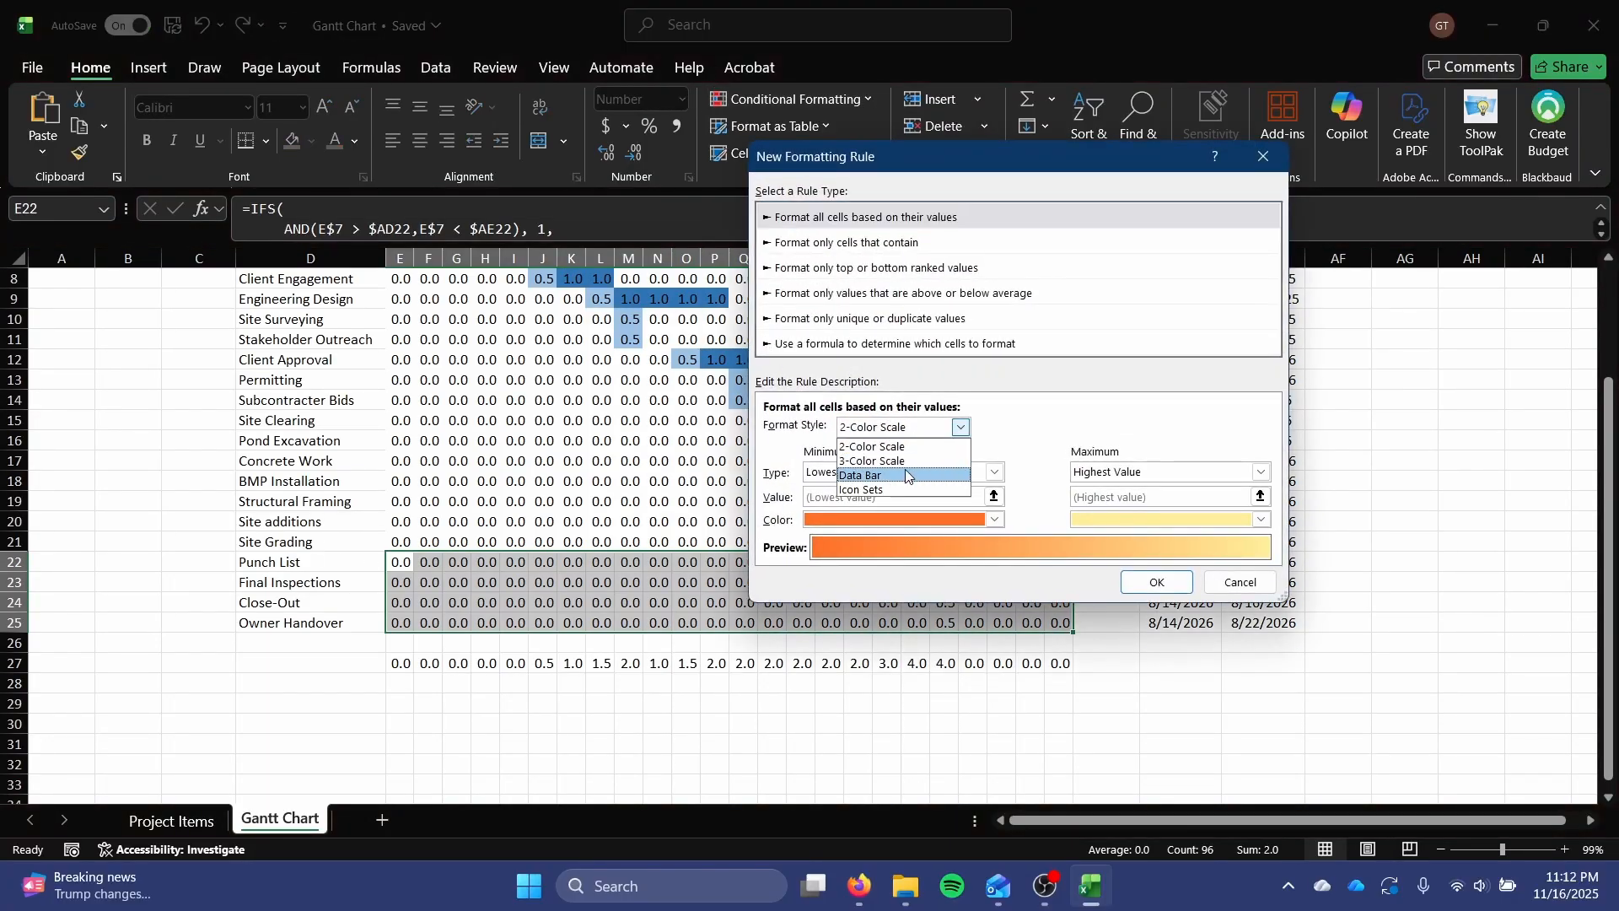
{"action": "left_click", "coordinate": [906, 456]}
Set the minimum, maximum and midpoint types of the Post-Construction color scale to Number.
{"action": "left_click", "coordinate": [907, 476]}
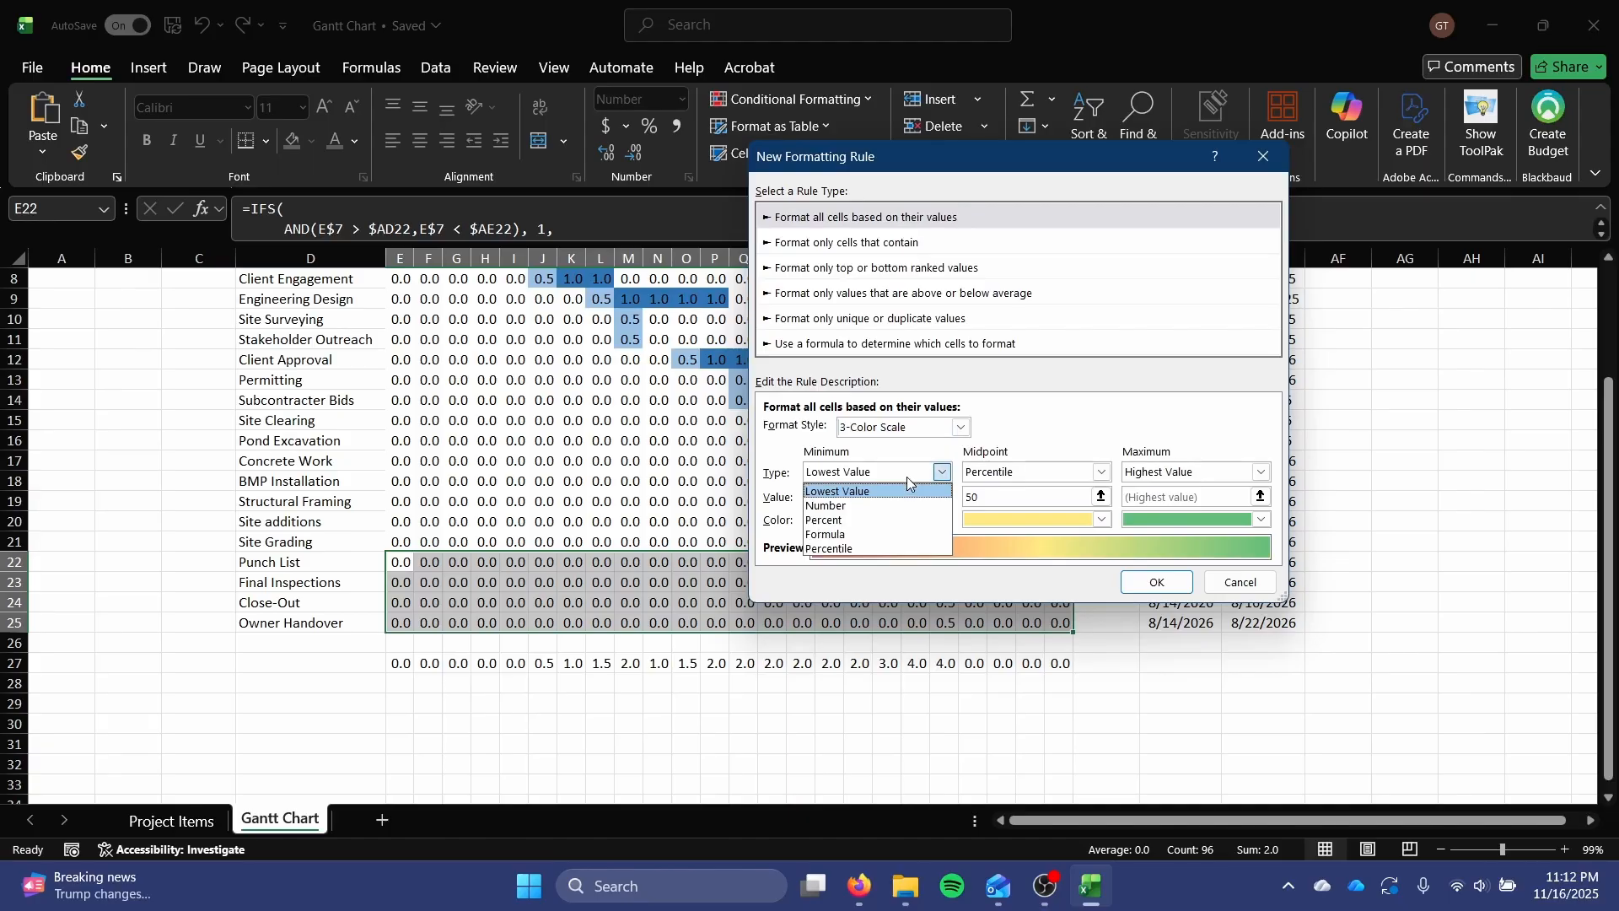
{"action": "left_click", "coordinate": [894, 506]}
{"action": "left_click", "coordinate": [1198, 472]}
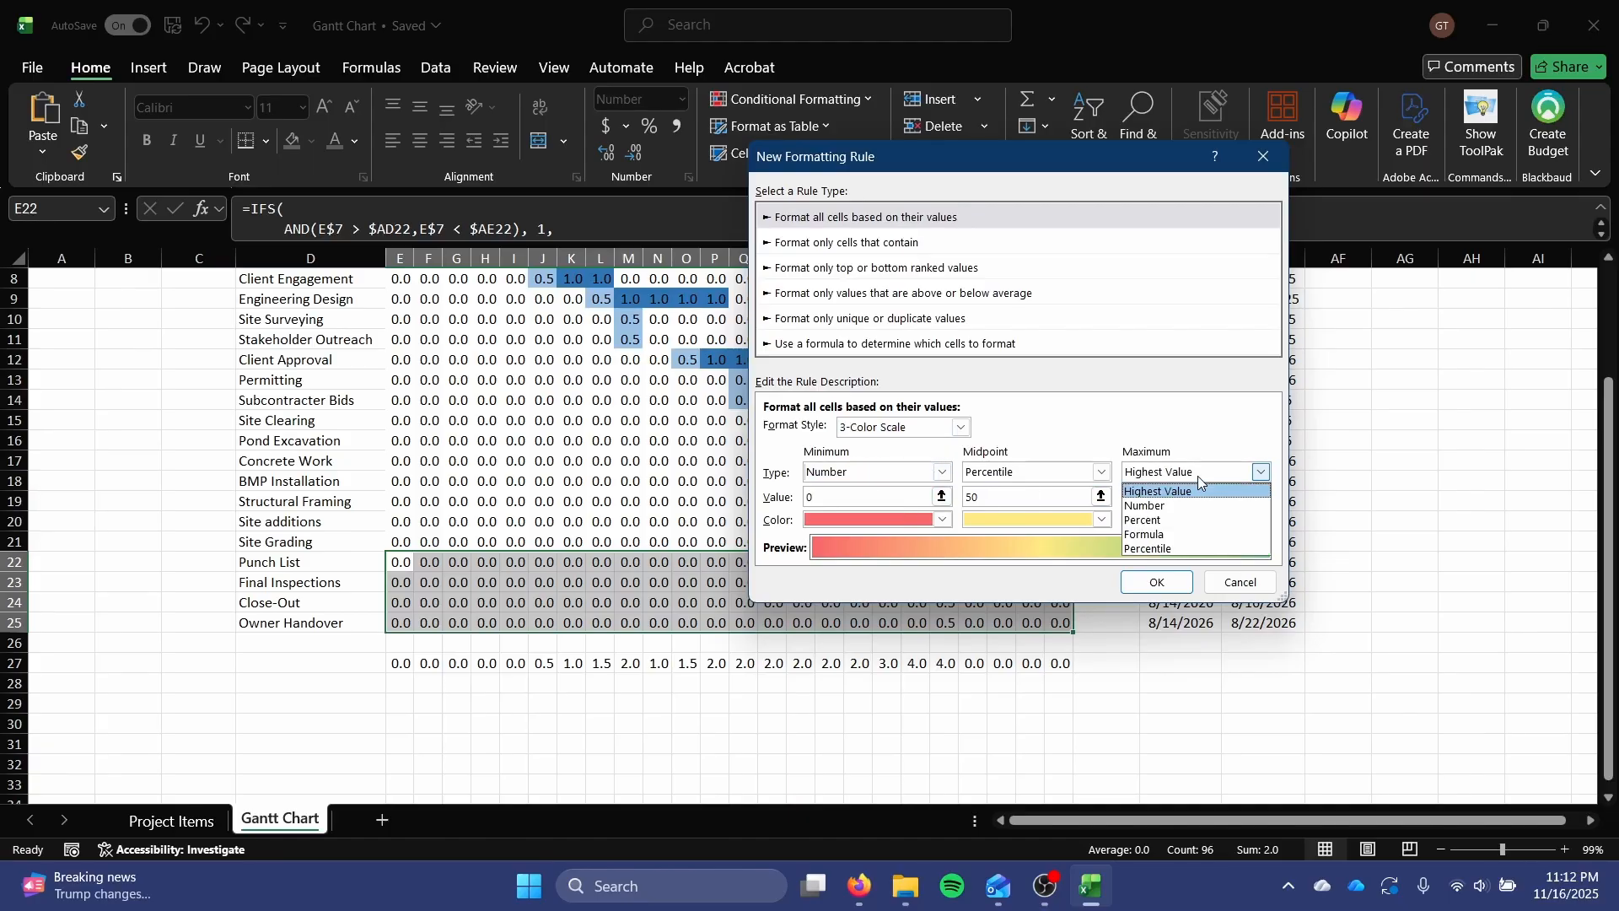
{"action": "left_click", "coordinate": [1185, 511]}
{"action": "left_click", "coordinate": [995, 474]}
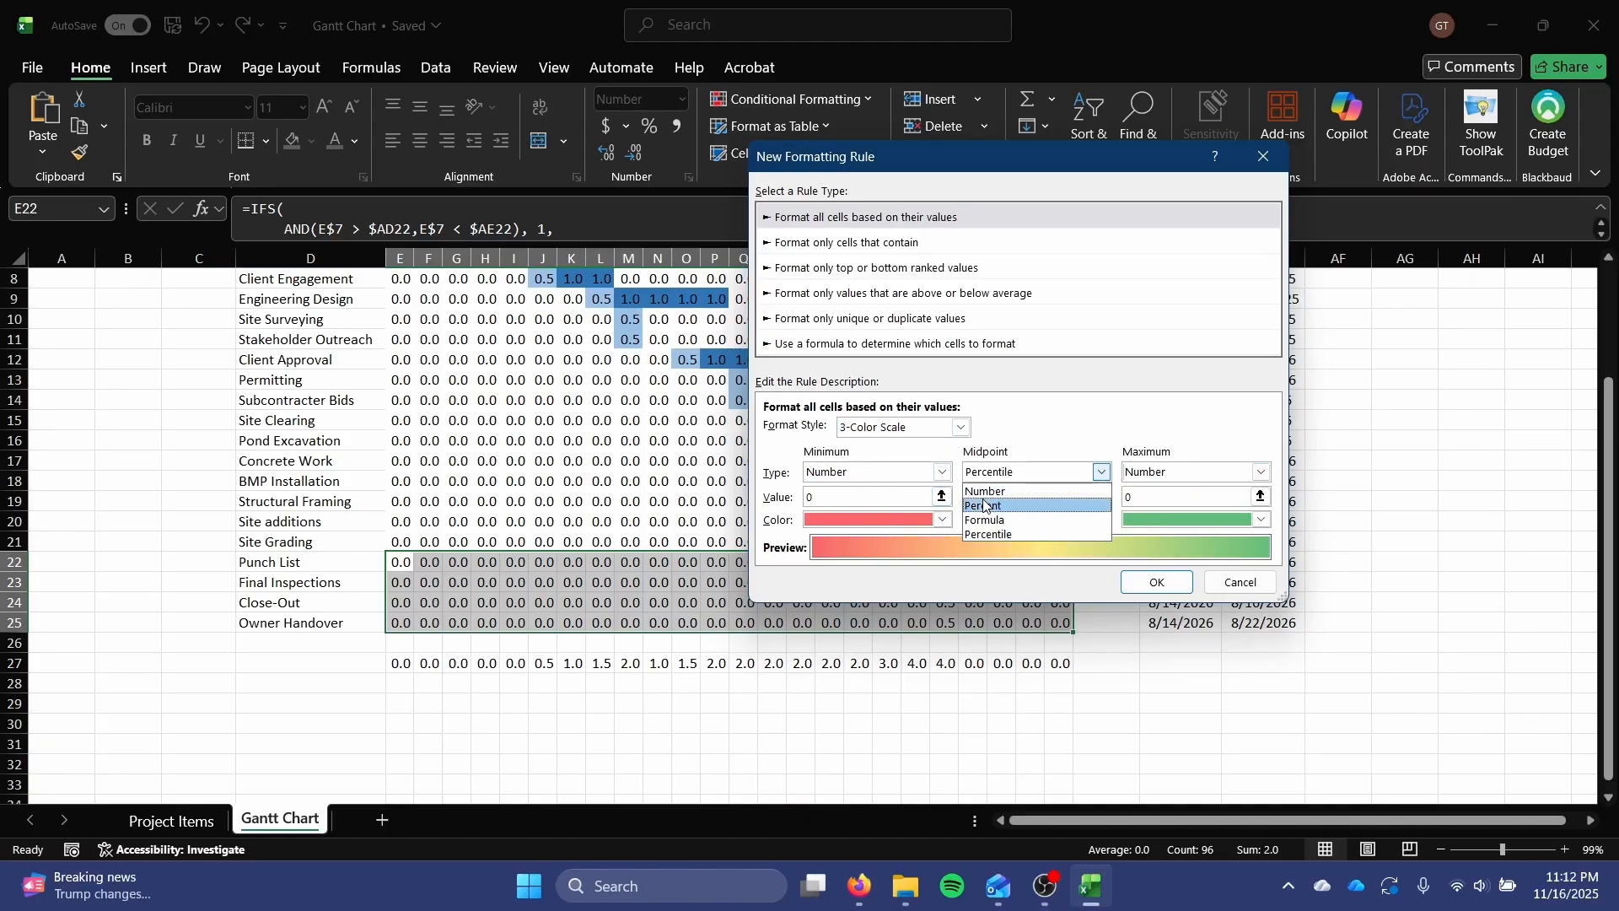
{"action": "left_click", "coordinate": [985, 492]}
Set the Post-Construction color scale's midpoint value to 0.5 and maximum value to 1, and make the minimum color white.
{"action": "left_click", "coordinate": [896, 500]}
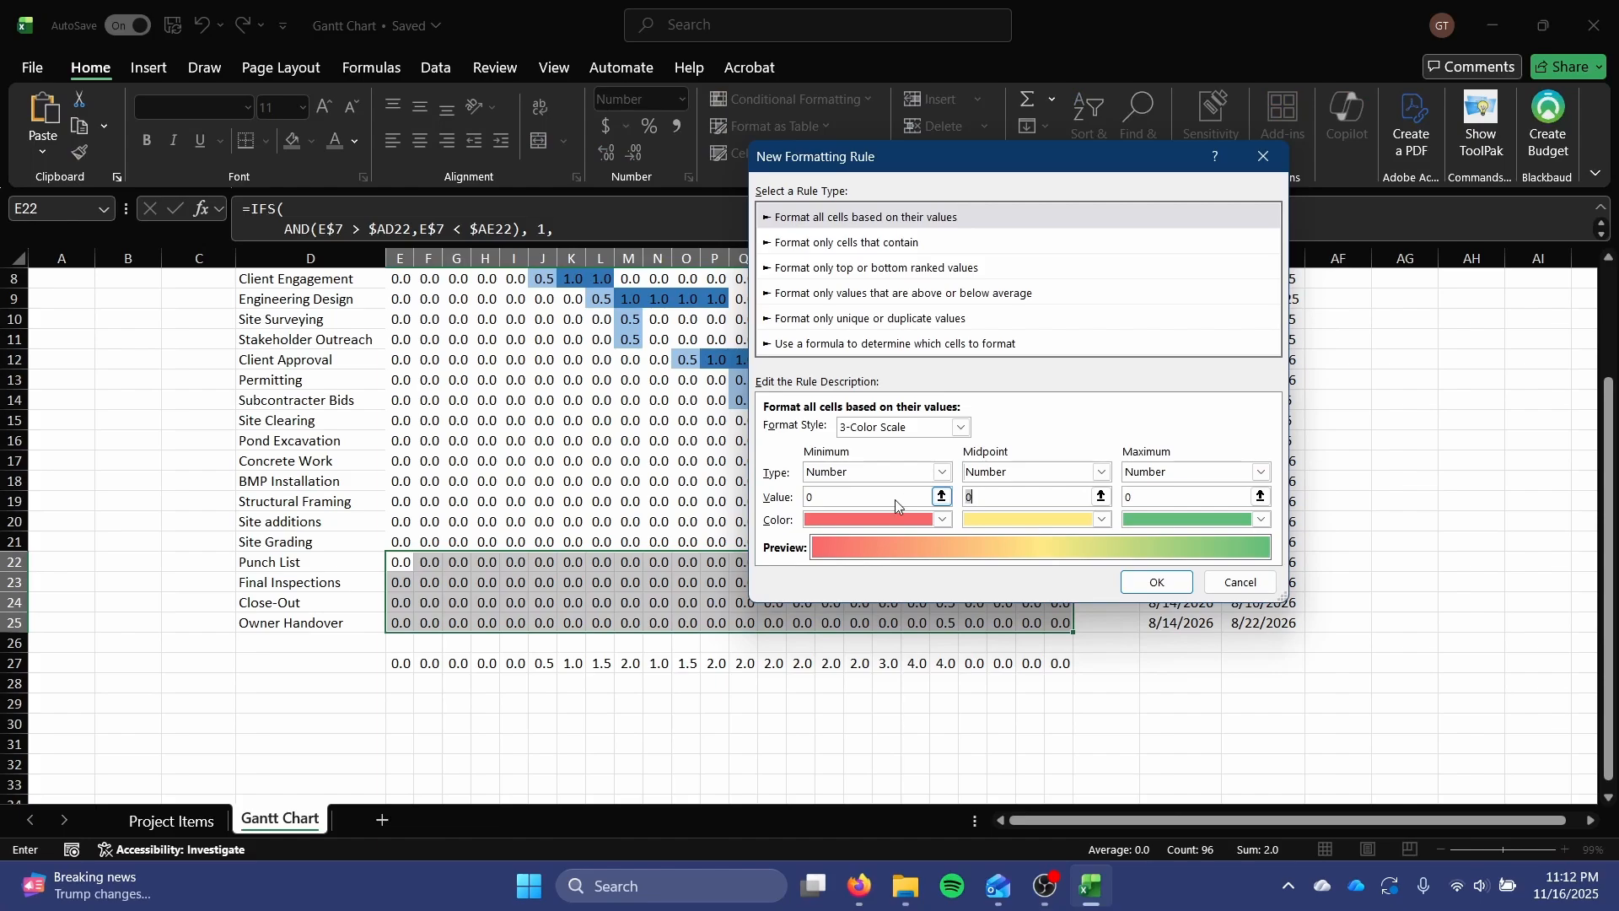
{"action": "type", "text": "0.5"}
{"action": "key", "text": "Tab"}
{"action": "type", "text": "1"}
{"action": "key", "text": "Tab"}
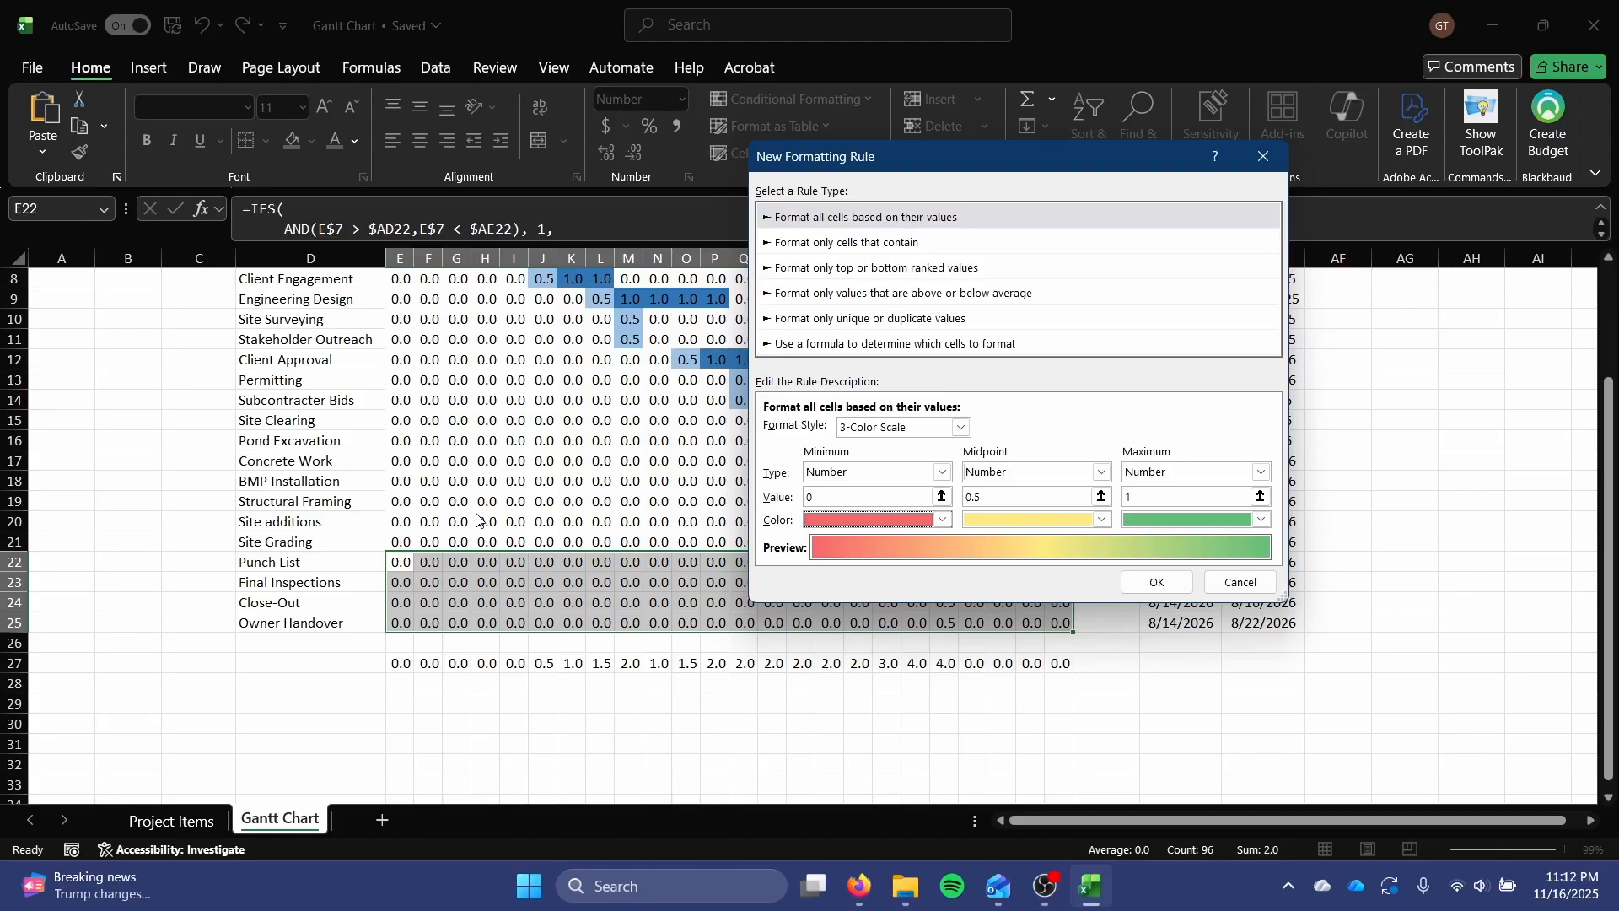
{"action": "left_click", "coordinate": [898, 520]}
{"action": "left_click", "coordinate": [811, 582]}
Set the Post-Construction color scale's midpoint color to a bright pink from the standard color palette in More Colors.
{"action": "left_click", "coordinate": [1050, 521]}
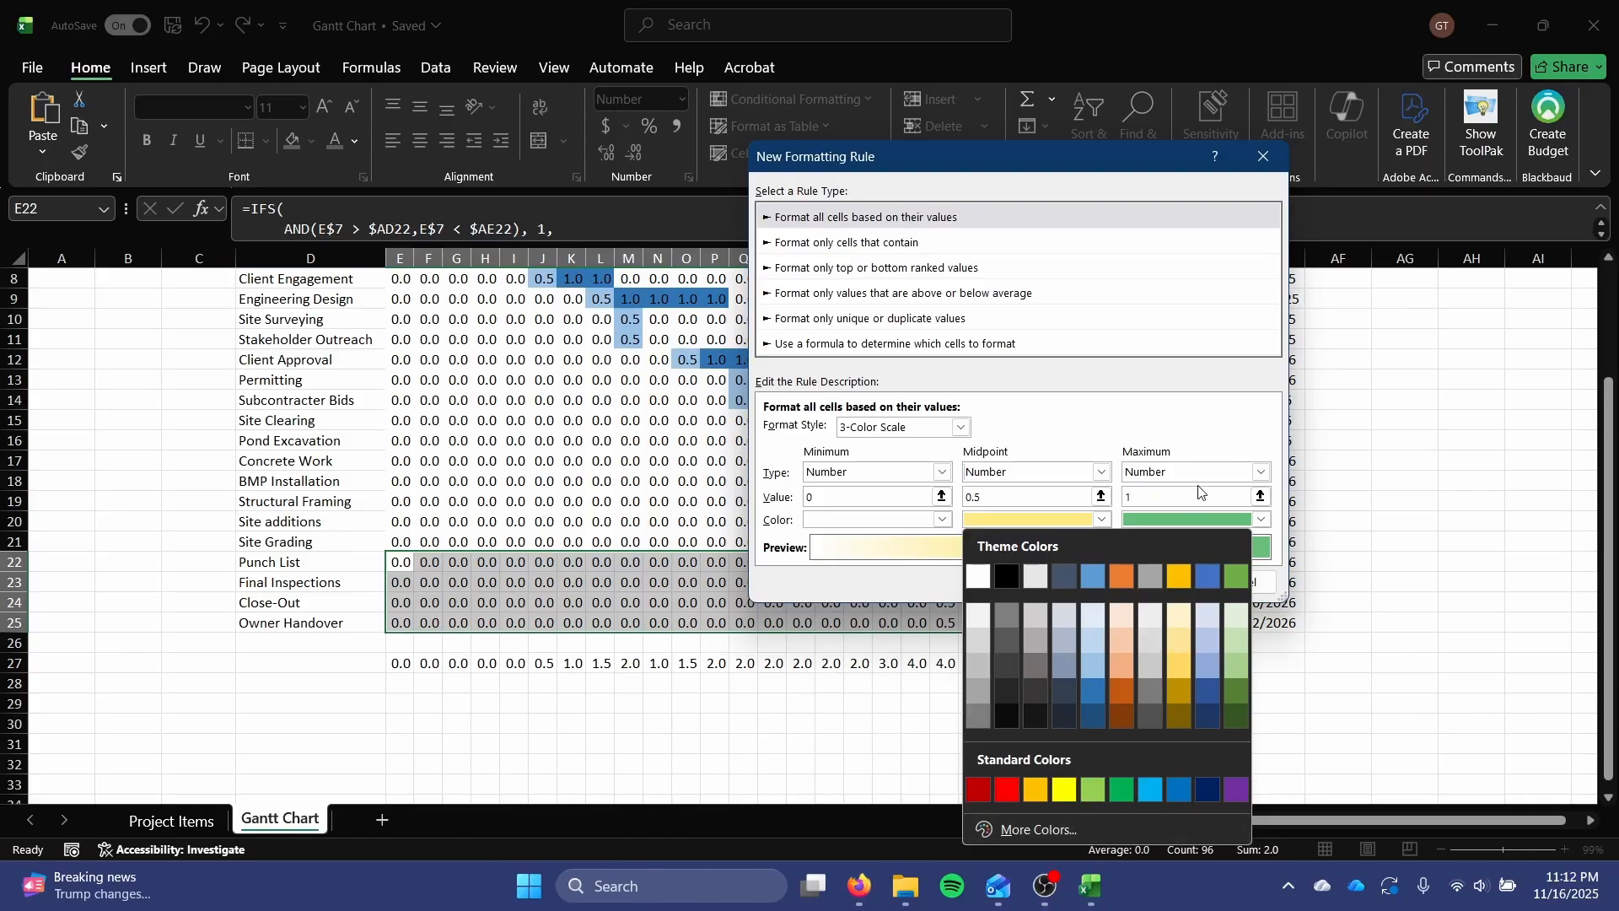
{"action": "left_click", "coordinate": [1162, 827]}
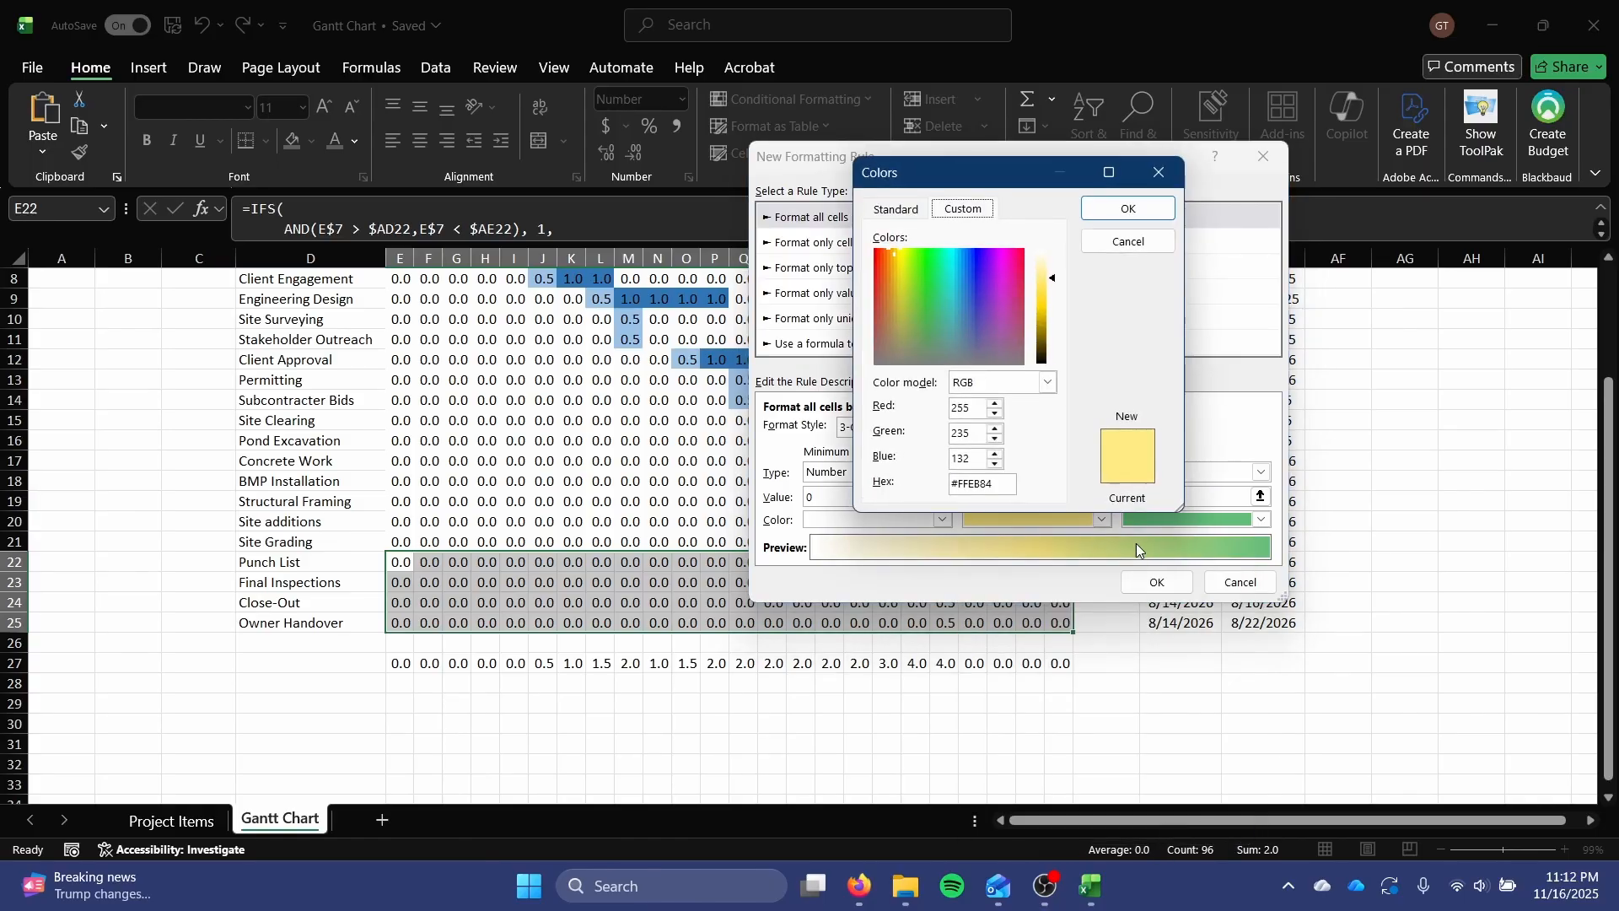
{"action": "left_click", "coordinate": [895, 210]}
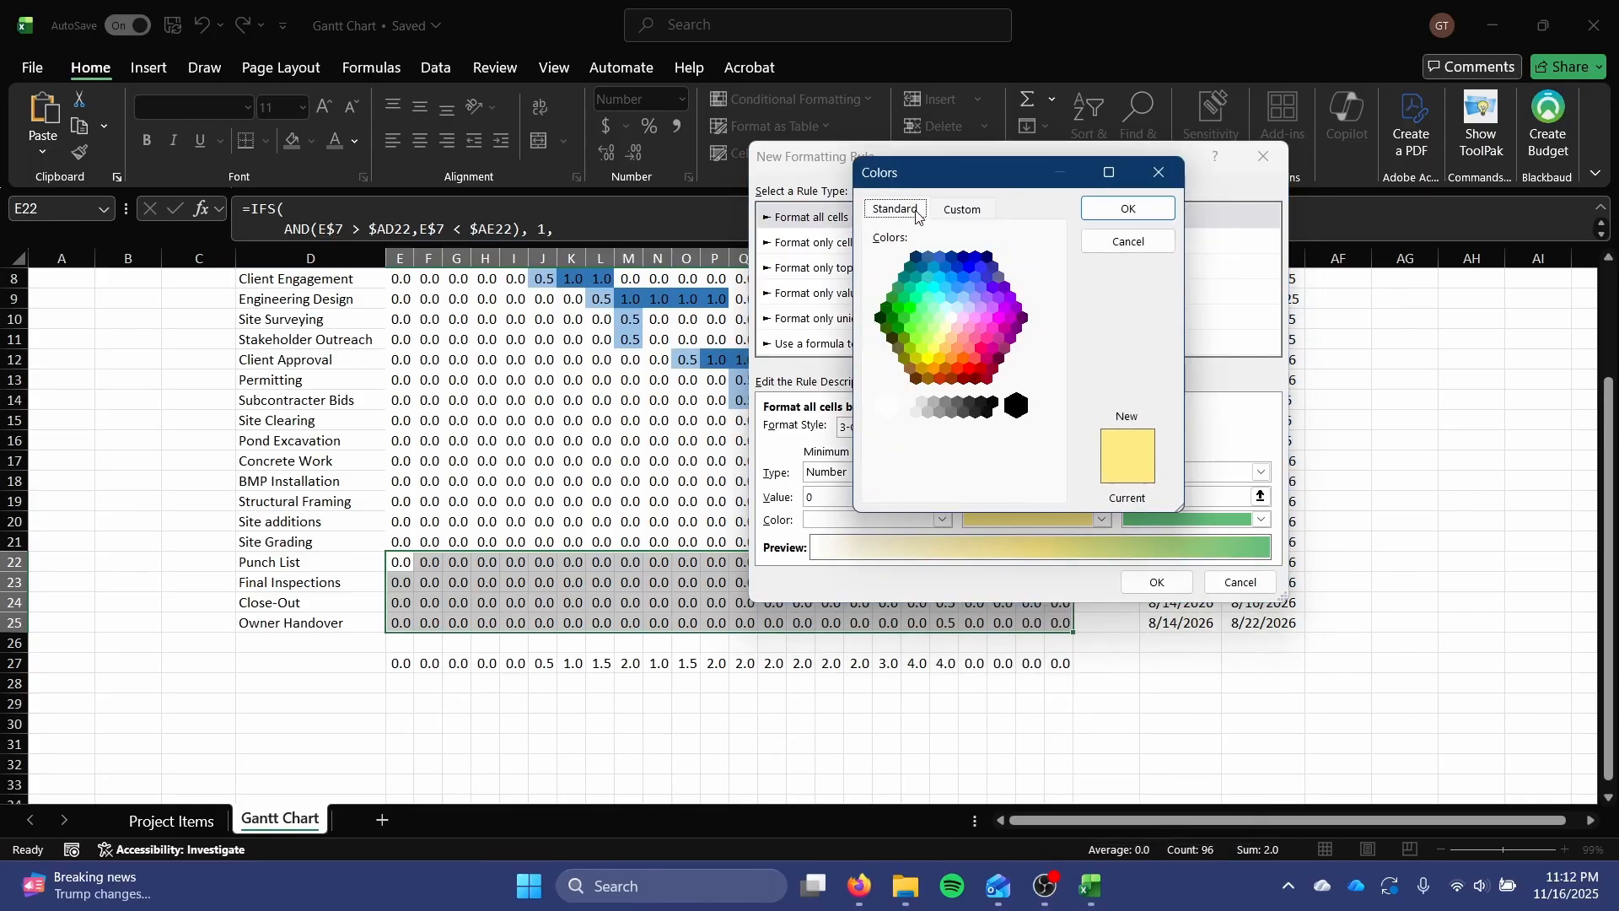
{"action": "left_click", "coordinate": [992, 330]}
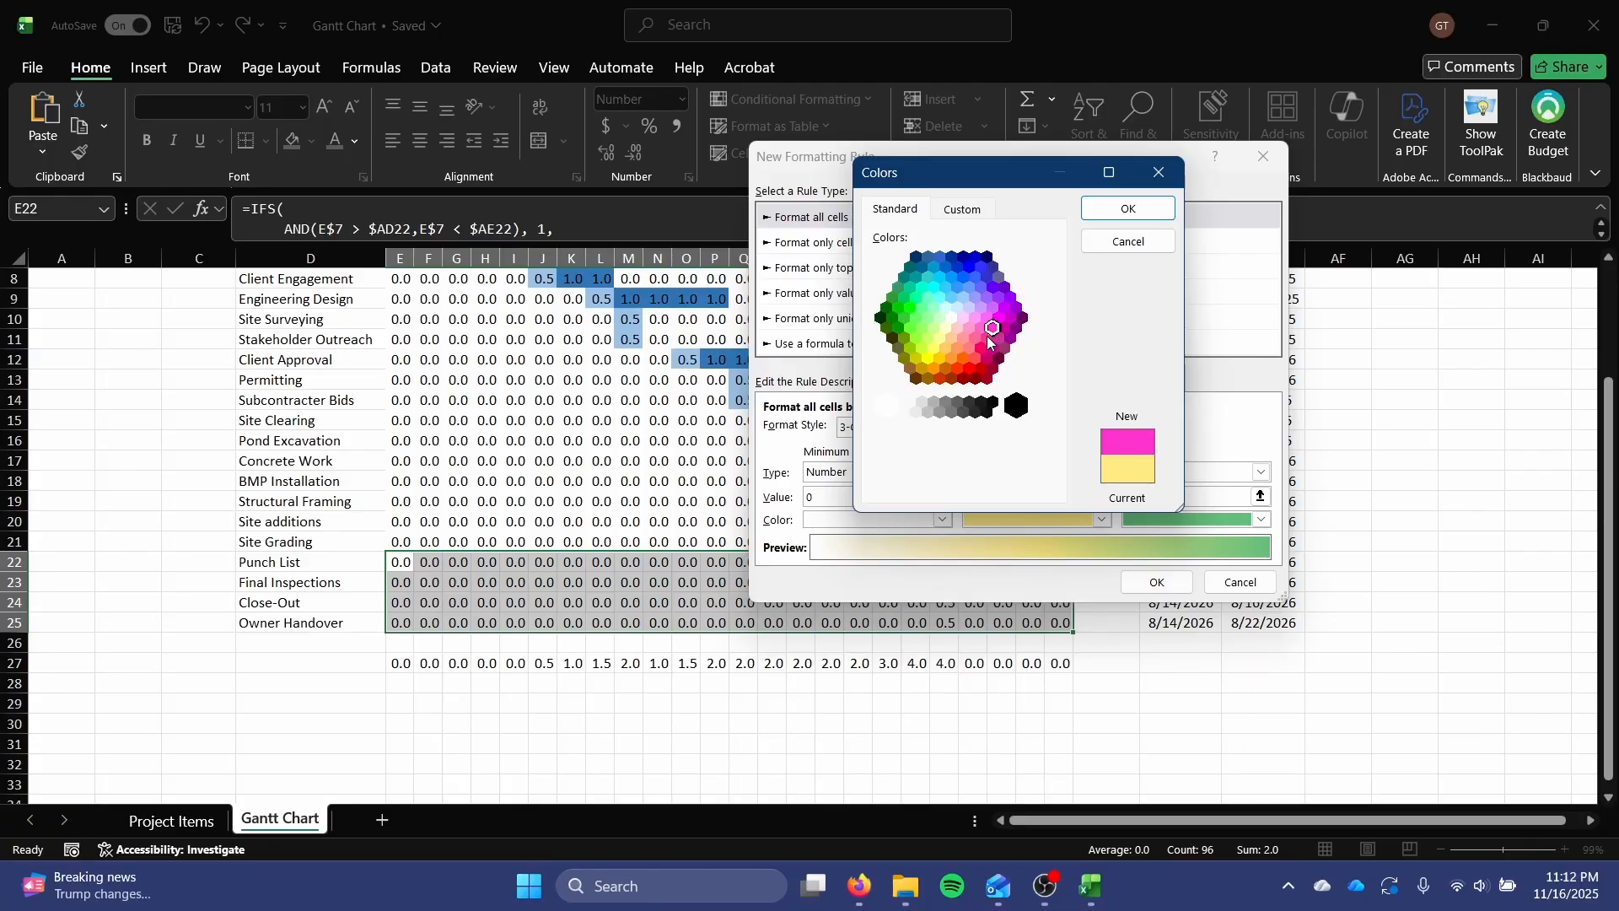
{"action": "left_click", "coordinate": [1100, 210]}
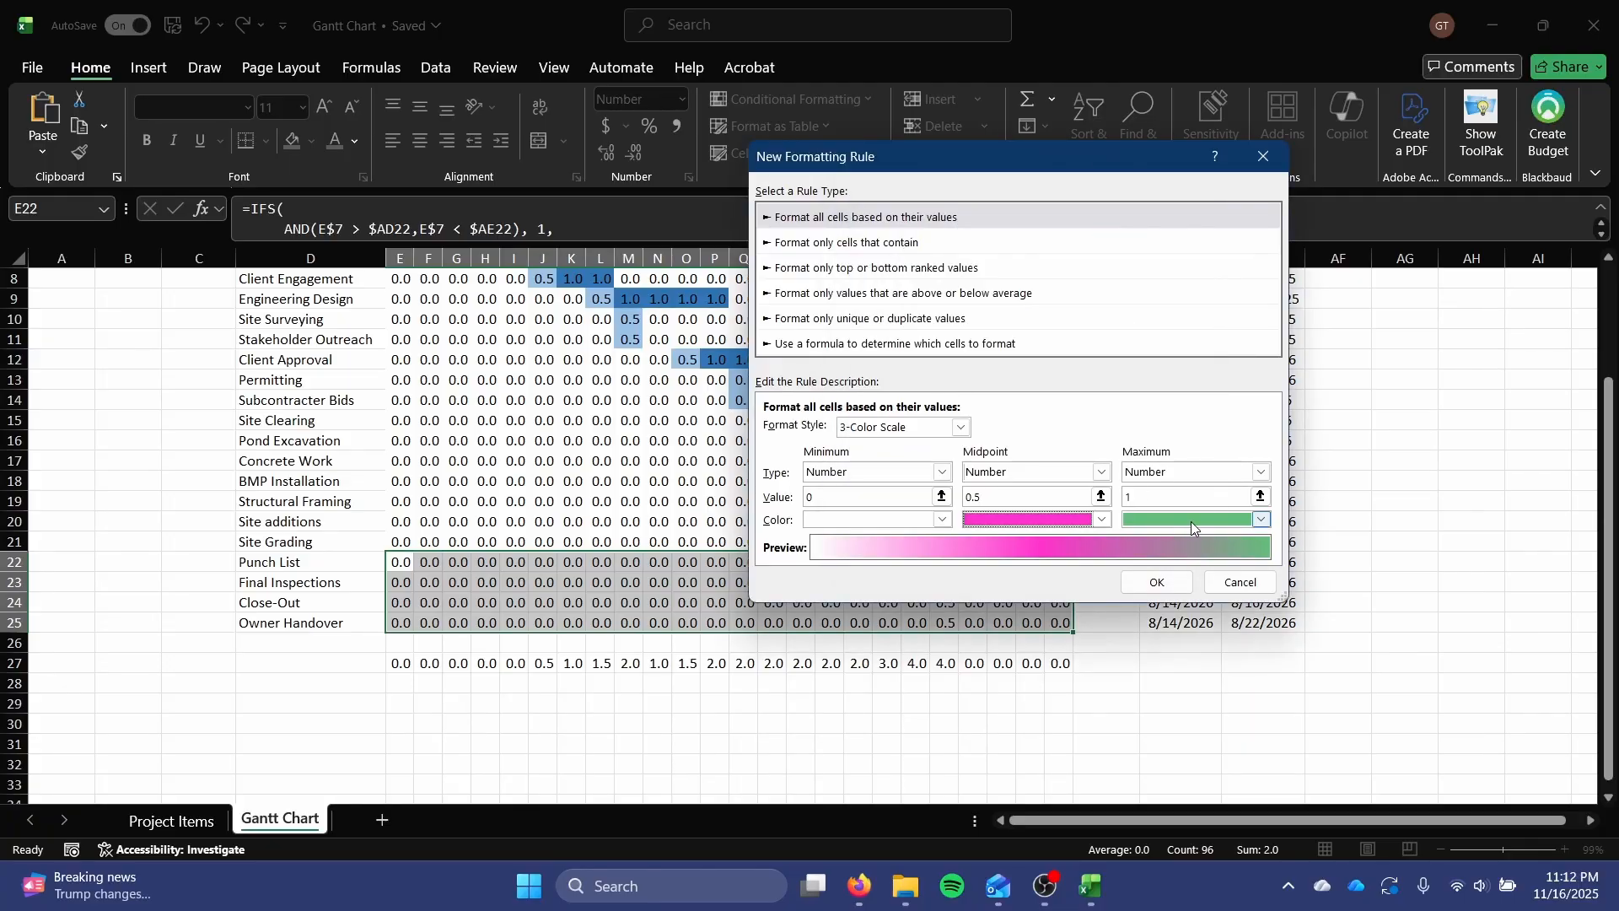
Set the Post-Construction color scale's maximum color to a darker magenta from the standard color palette and apply the rule.
{"action": "left_click", "coordinate": [1191, 520]}
{"action": "left_click", "coordinate": [1158, 494]}
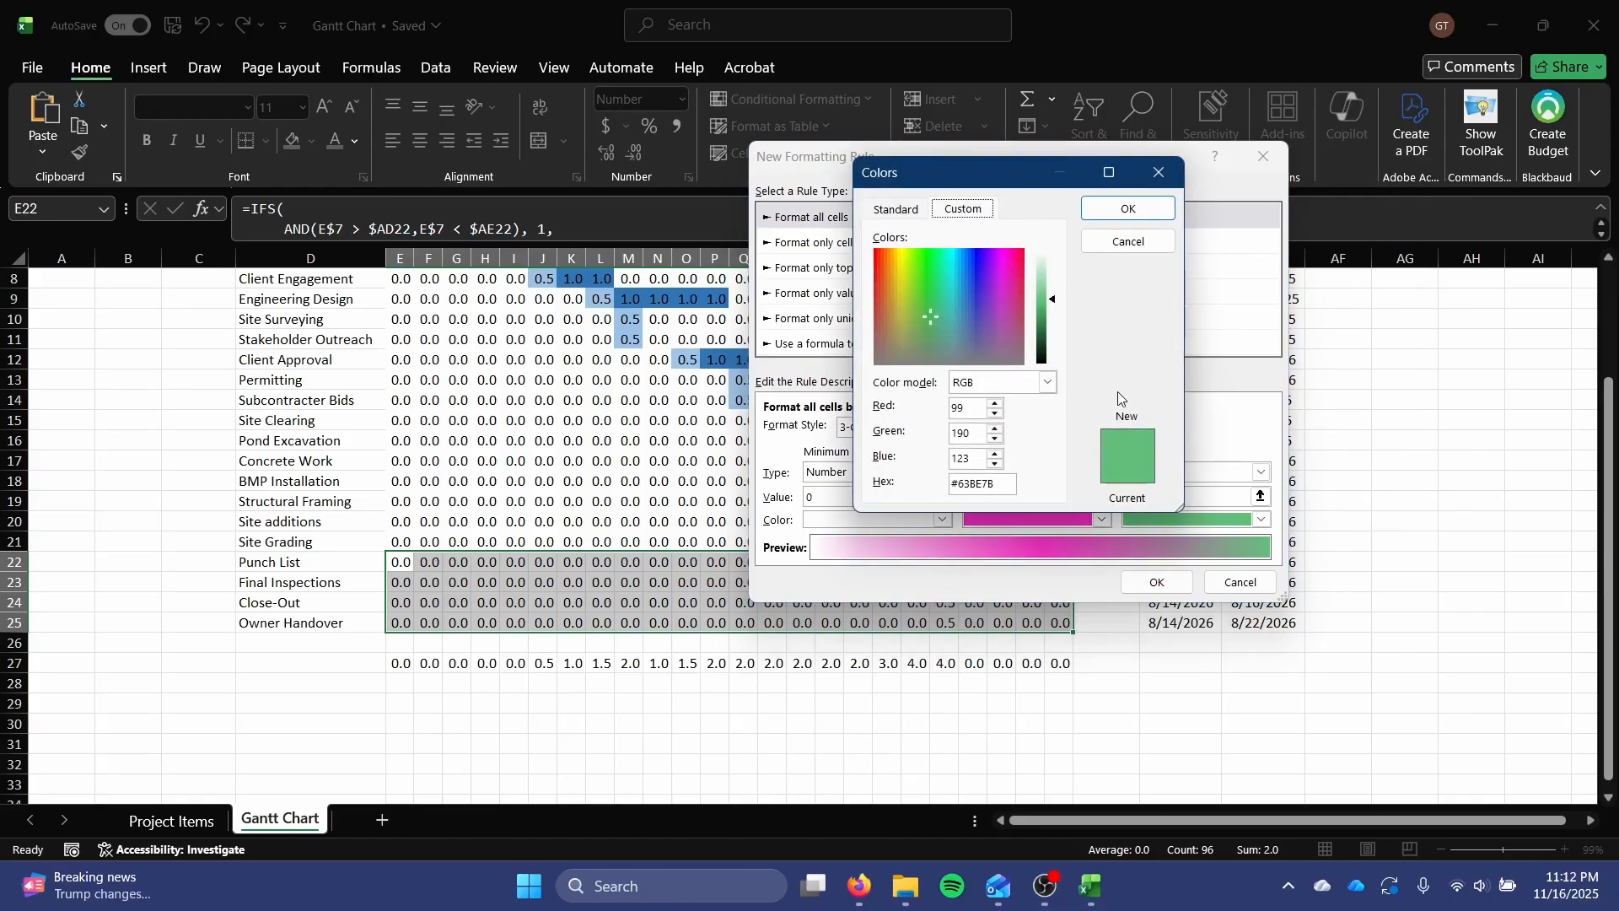
{"action": "left_click", "coordinate": [896, 209]}
{"action": "left_click", "coordinate": [1006, 330]}
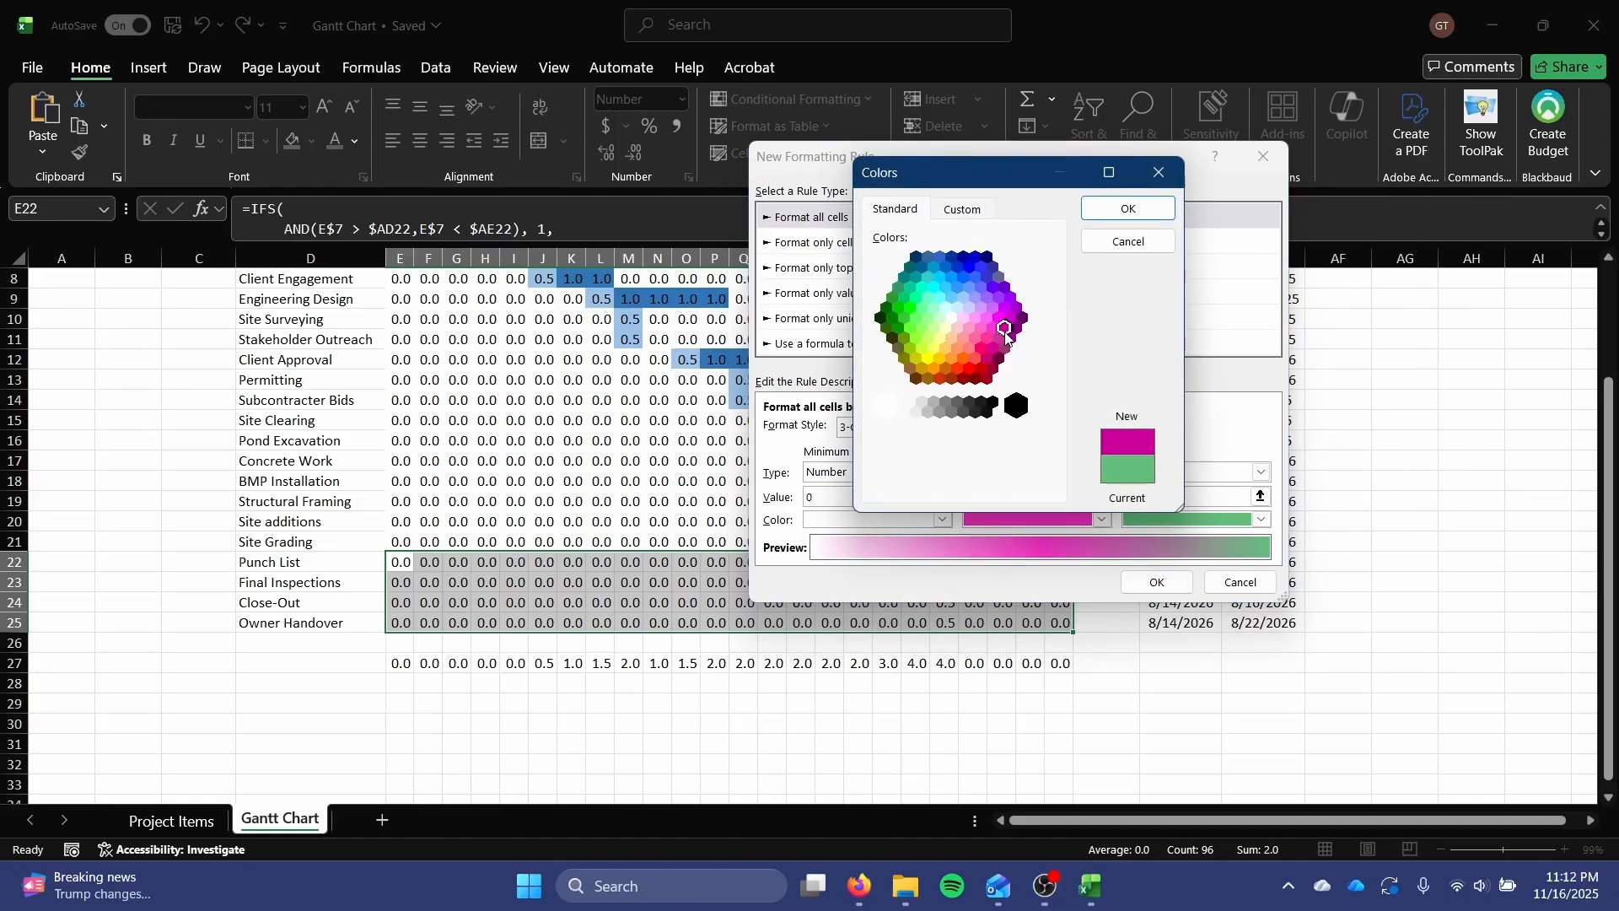
{"action": "left_click", "coordinate": [1002, 345]}
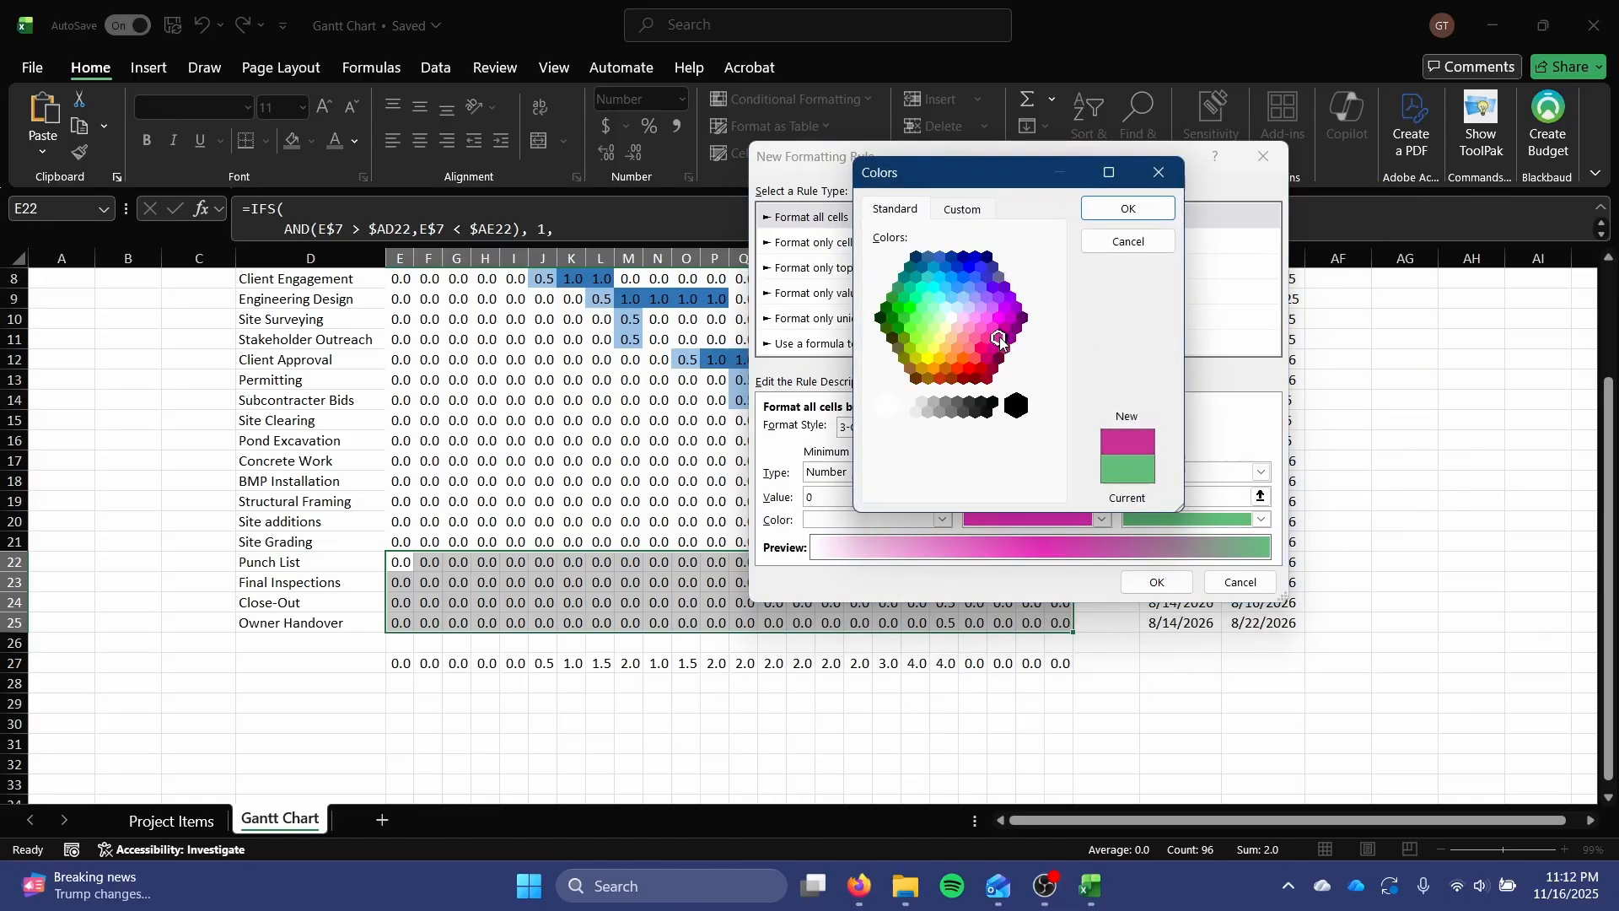
{"action": "left_click", "coordinate": [1121, 209]}
{"action": "left_click", "coordinate": [1149, 581]}
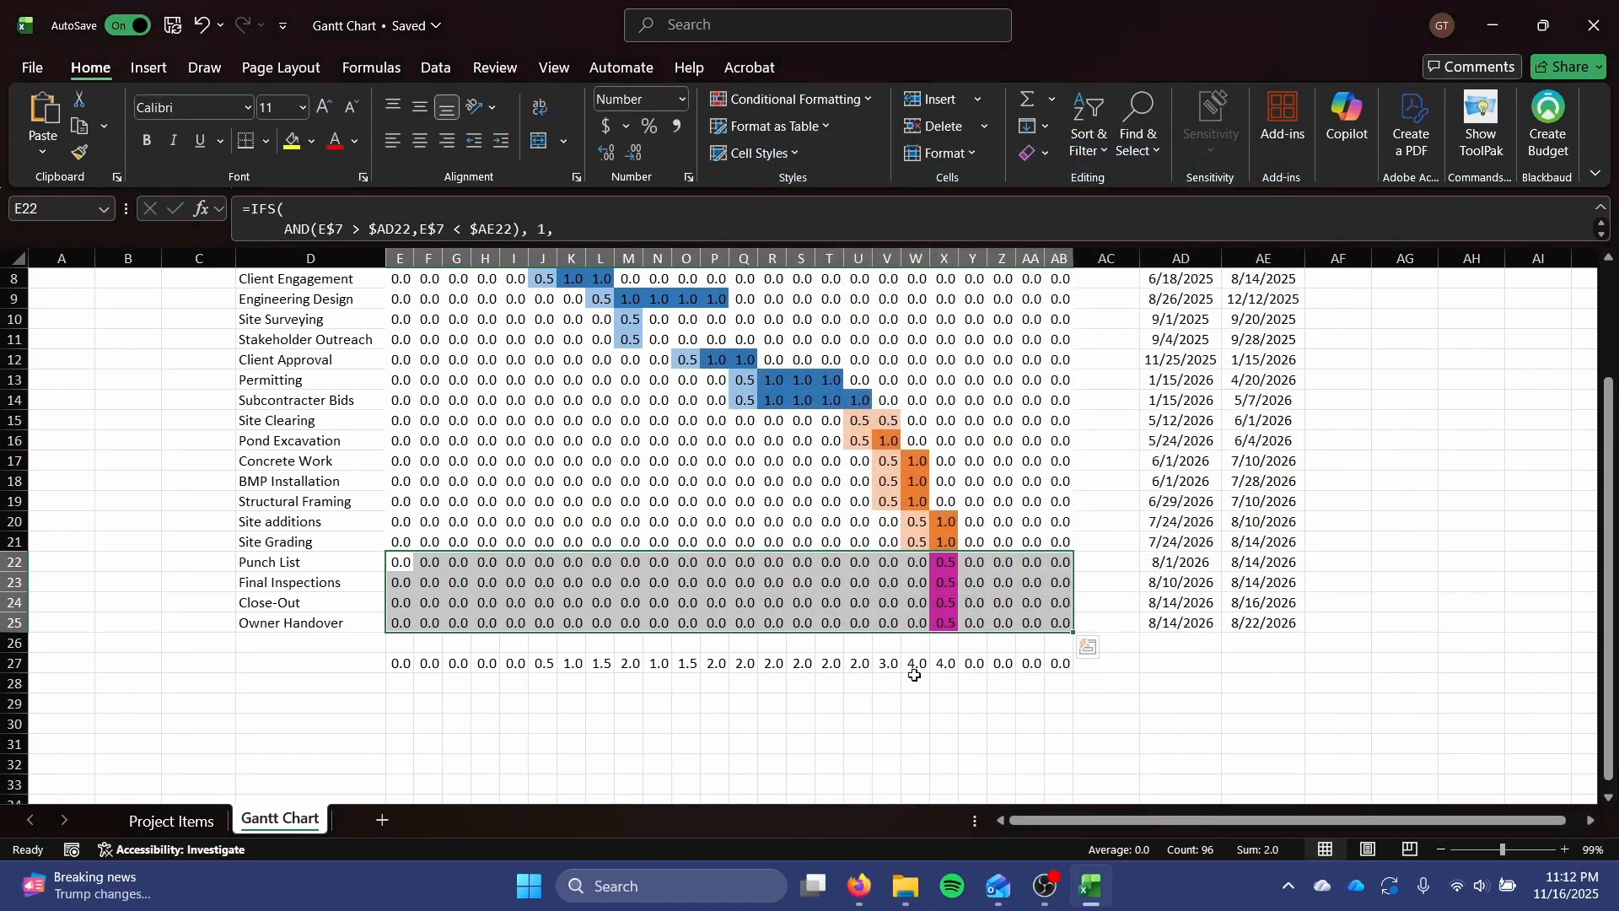
{"action": "left_click", "coordinate": [882, 698]}
{"action": "scroll", "coordinate": [882, 699], "scroll_direction": "up", "scroll_amount": 2}
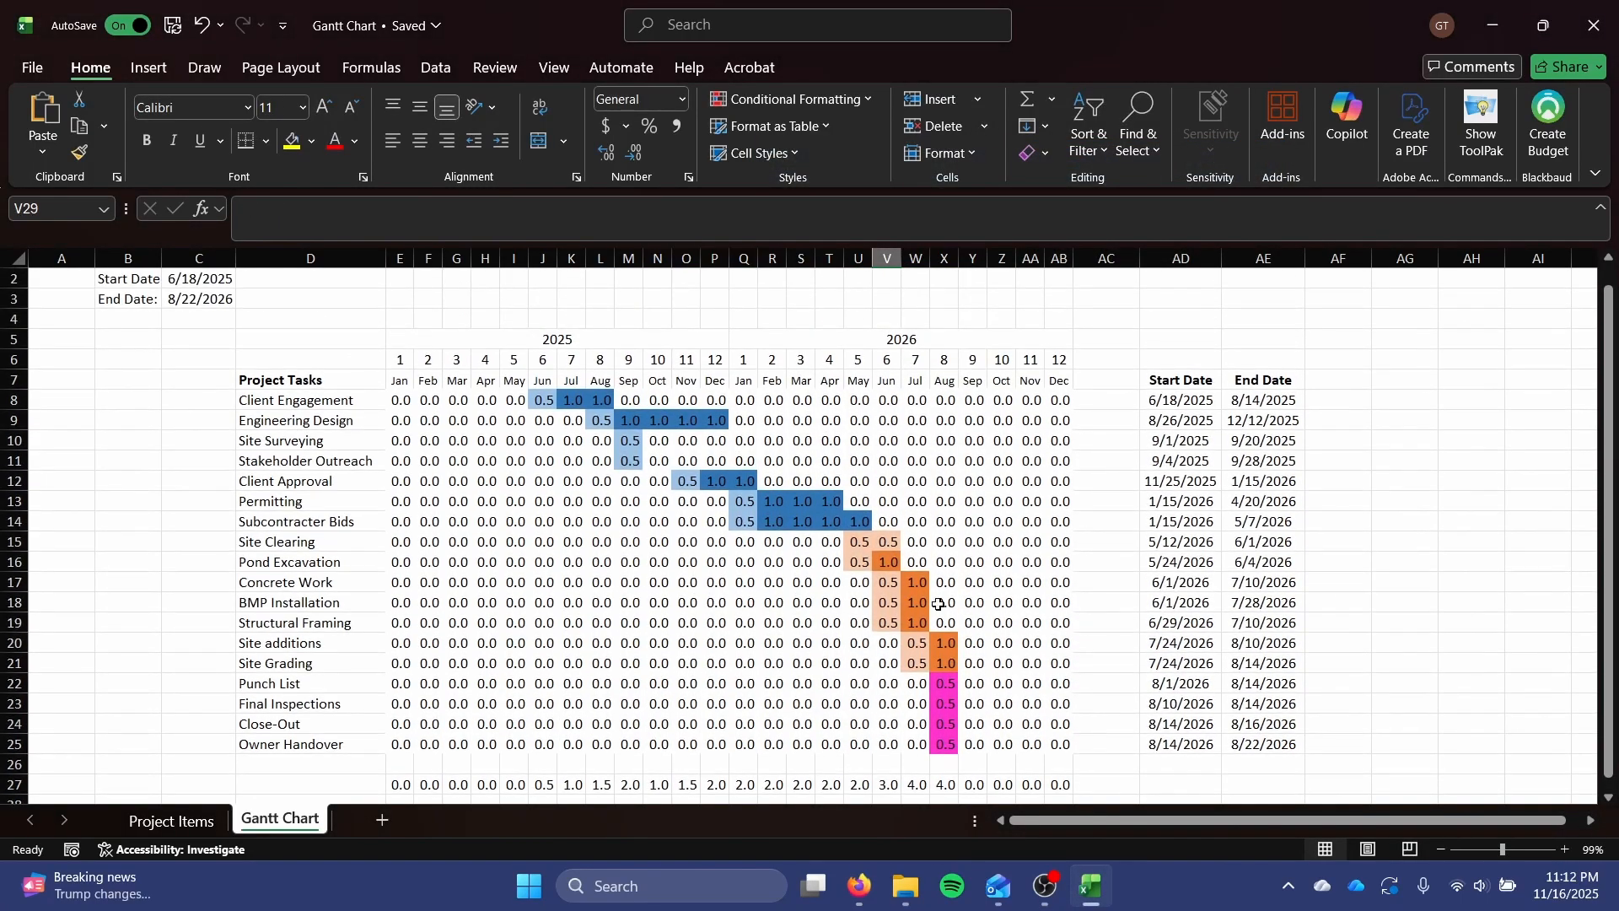
Start a new 2-Color Scale conditional formatting rule for the monthly totals in E27:AB27 with white as the minimum color.
{"action": "scroll", "coordinate": [473, 715], "scroll_direction": "down", "scroll_amount": 1}
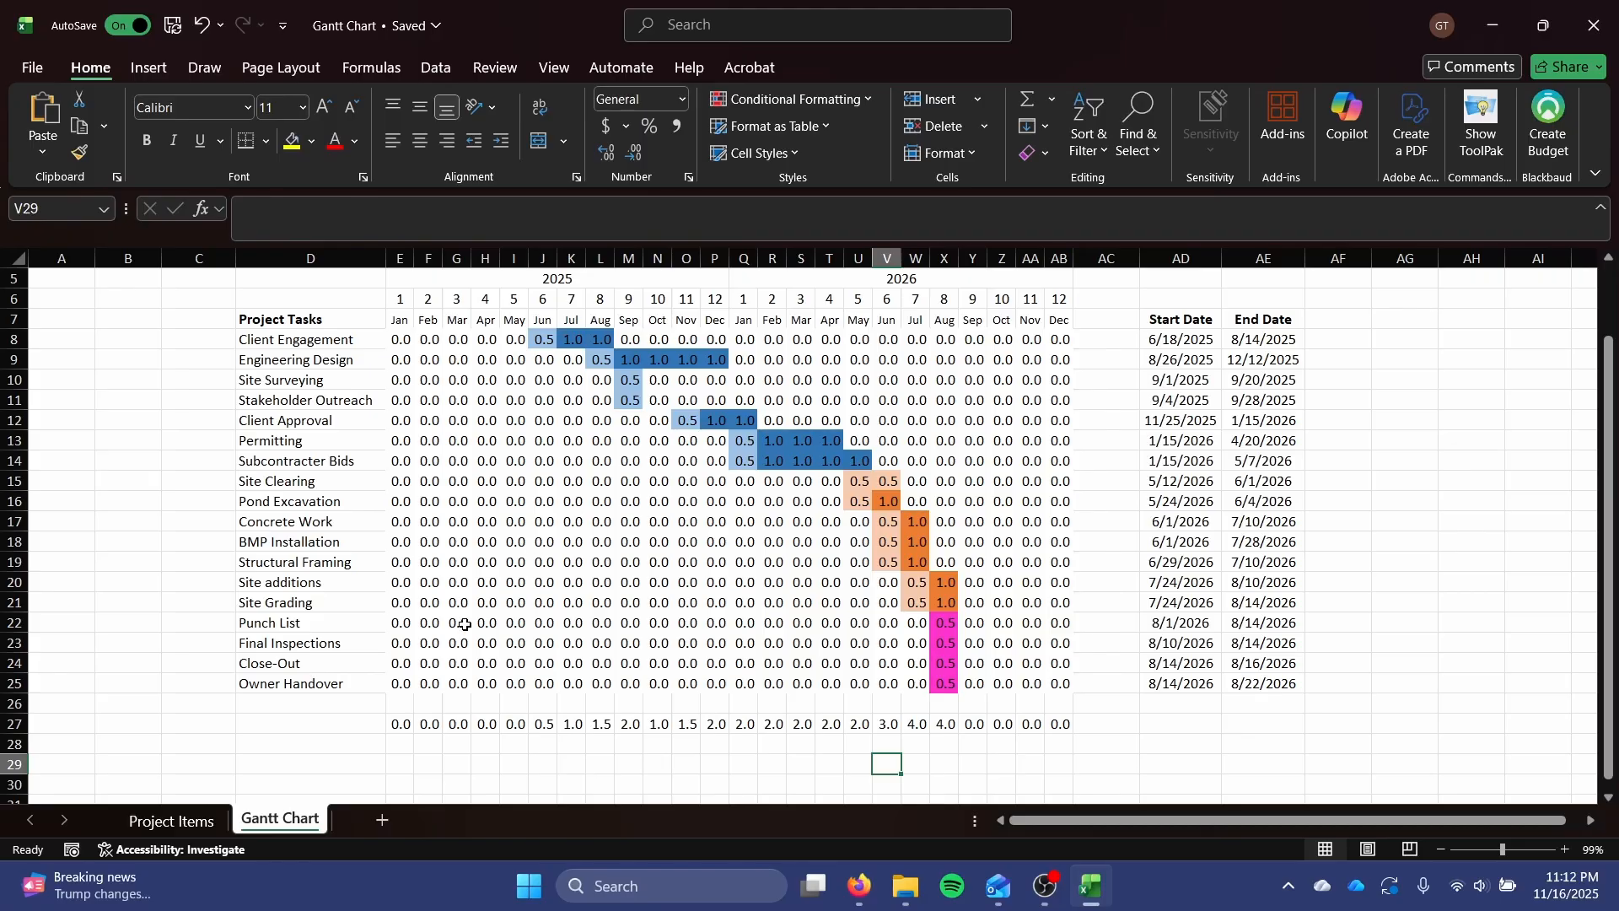
{"action": "left_click_drag", "start_coordinate": [406, 726], "coordinate": [1061, 725]}
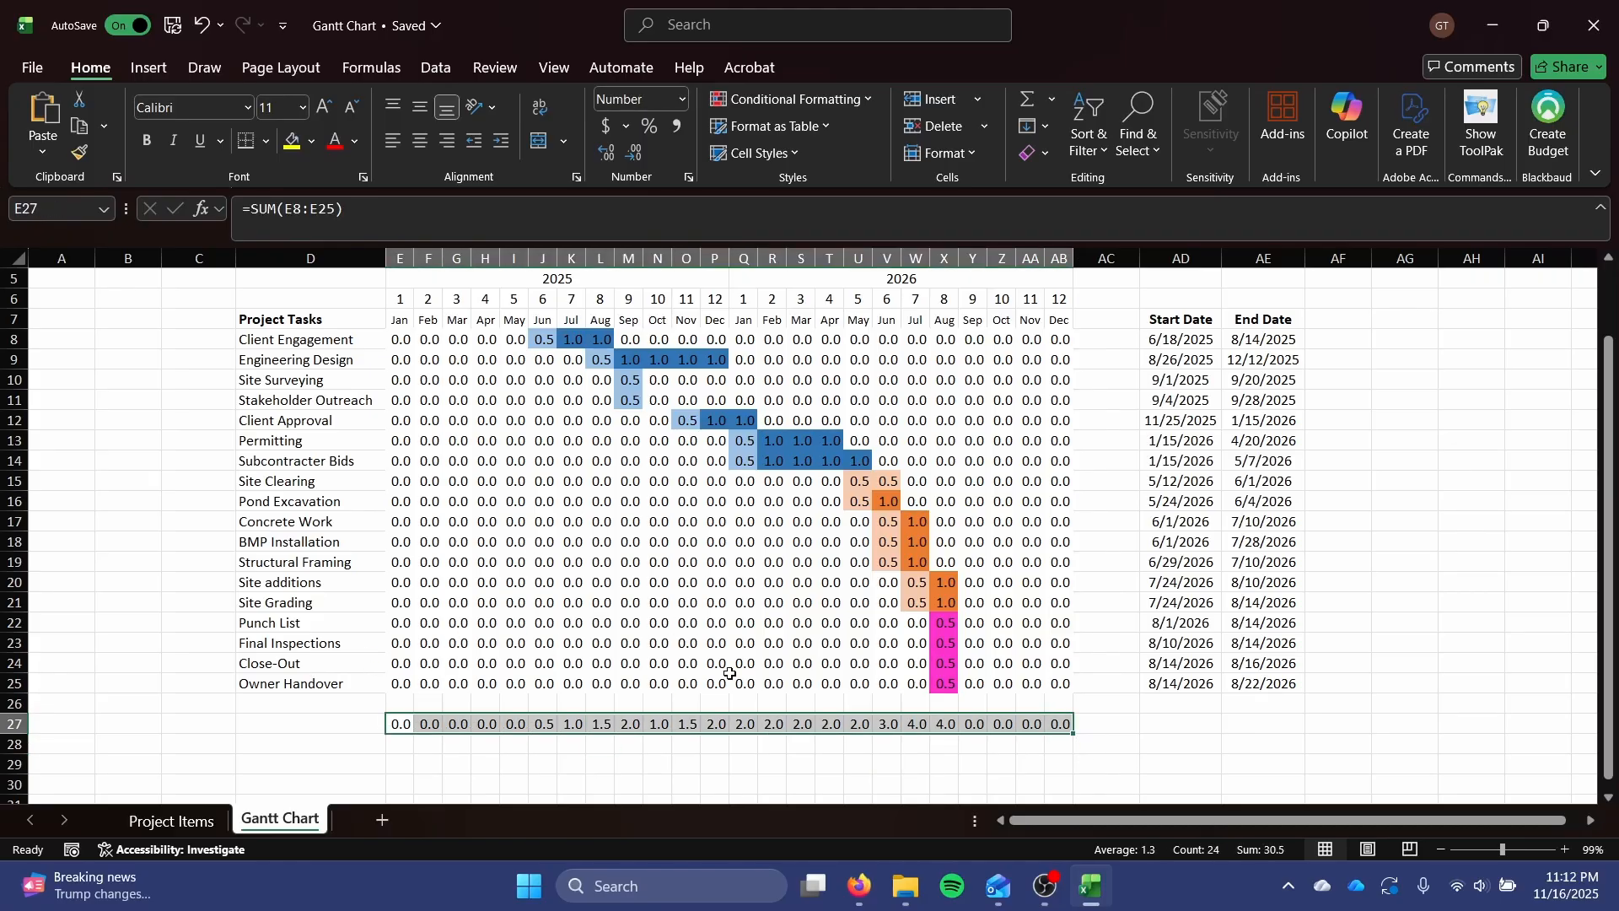
{"action": "left_click", "coordinate": [756, 99]}
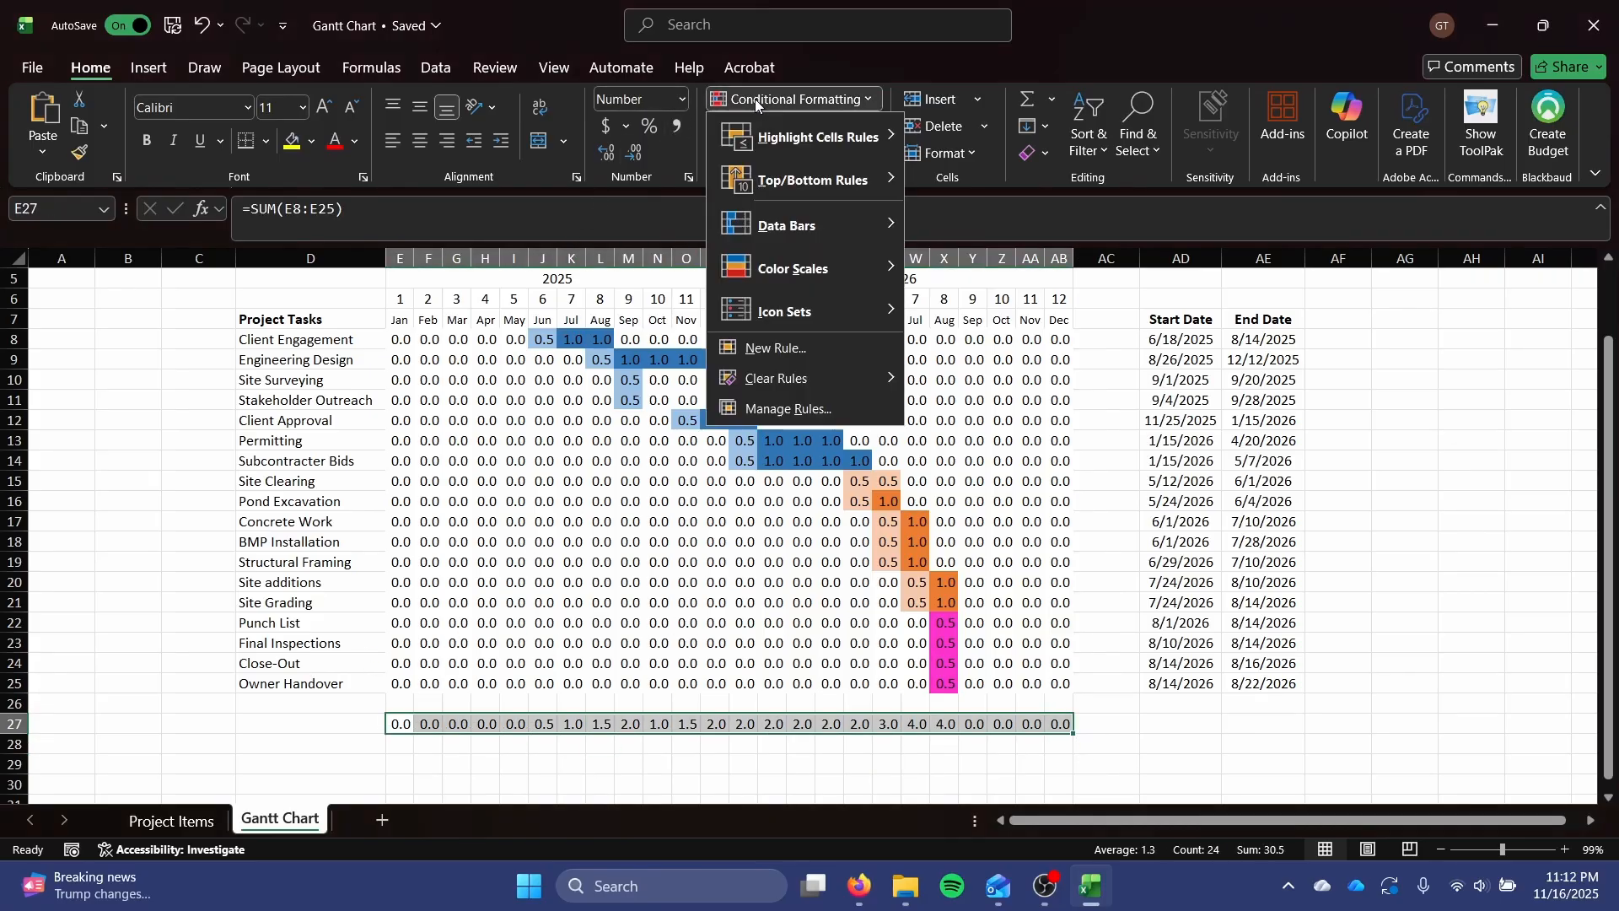
{"action": "left_click", "coordinate": [796, 349]}
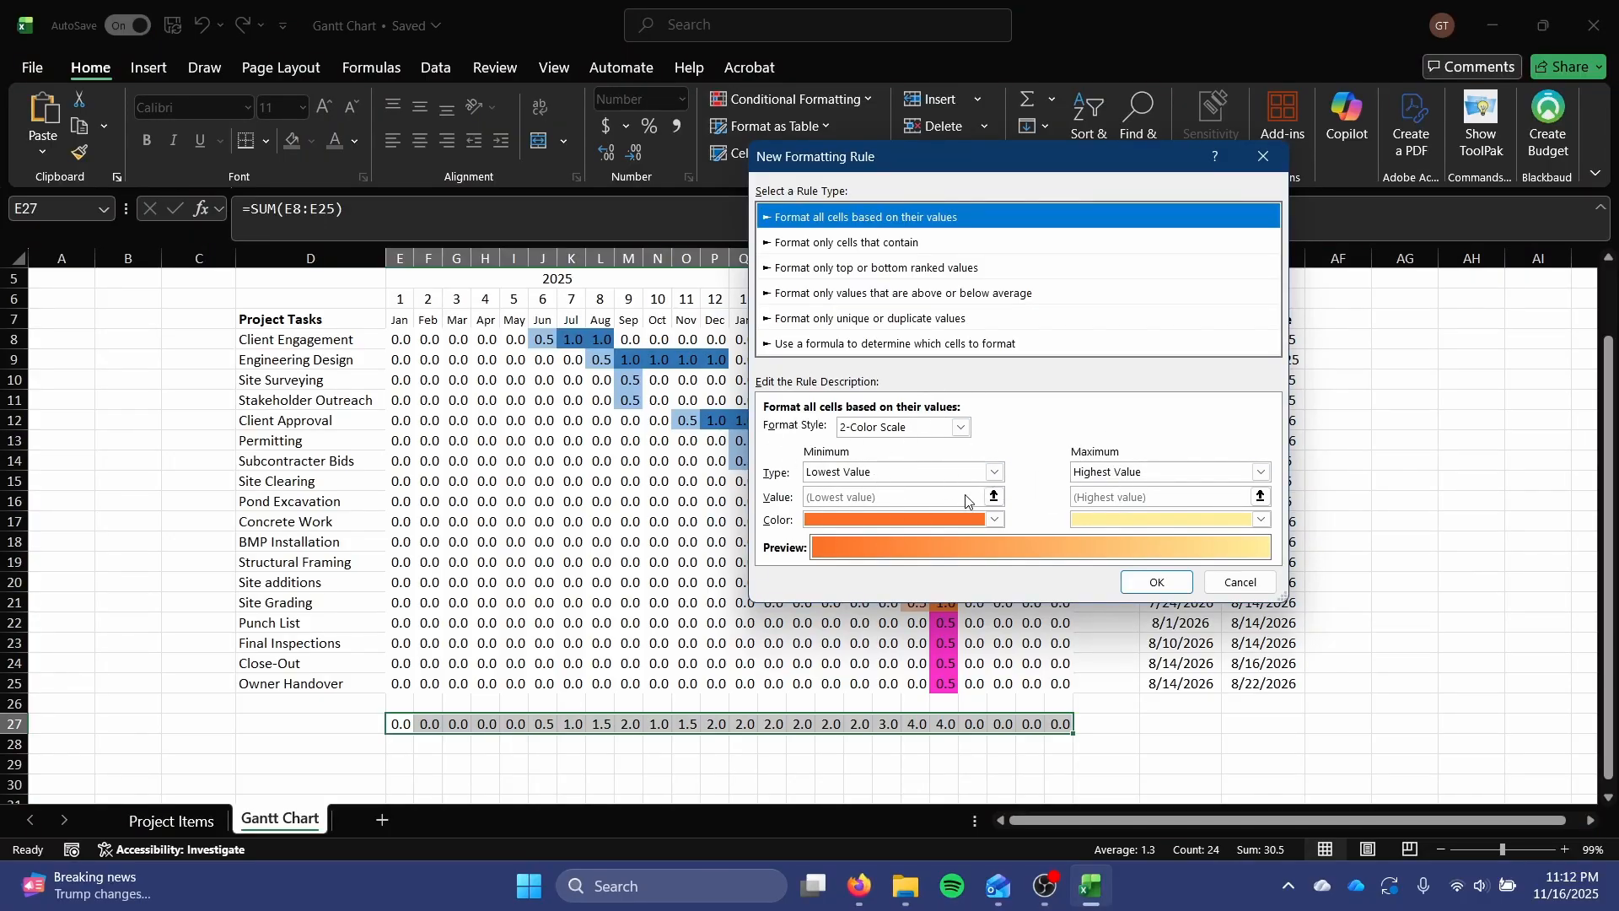
{"action": "left_click", "coordinate": [953, 521]}
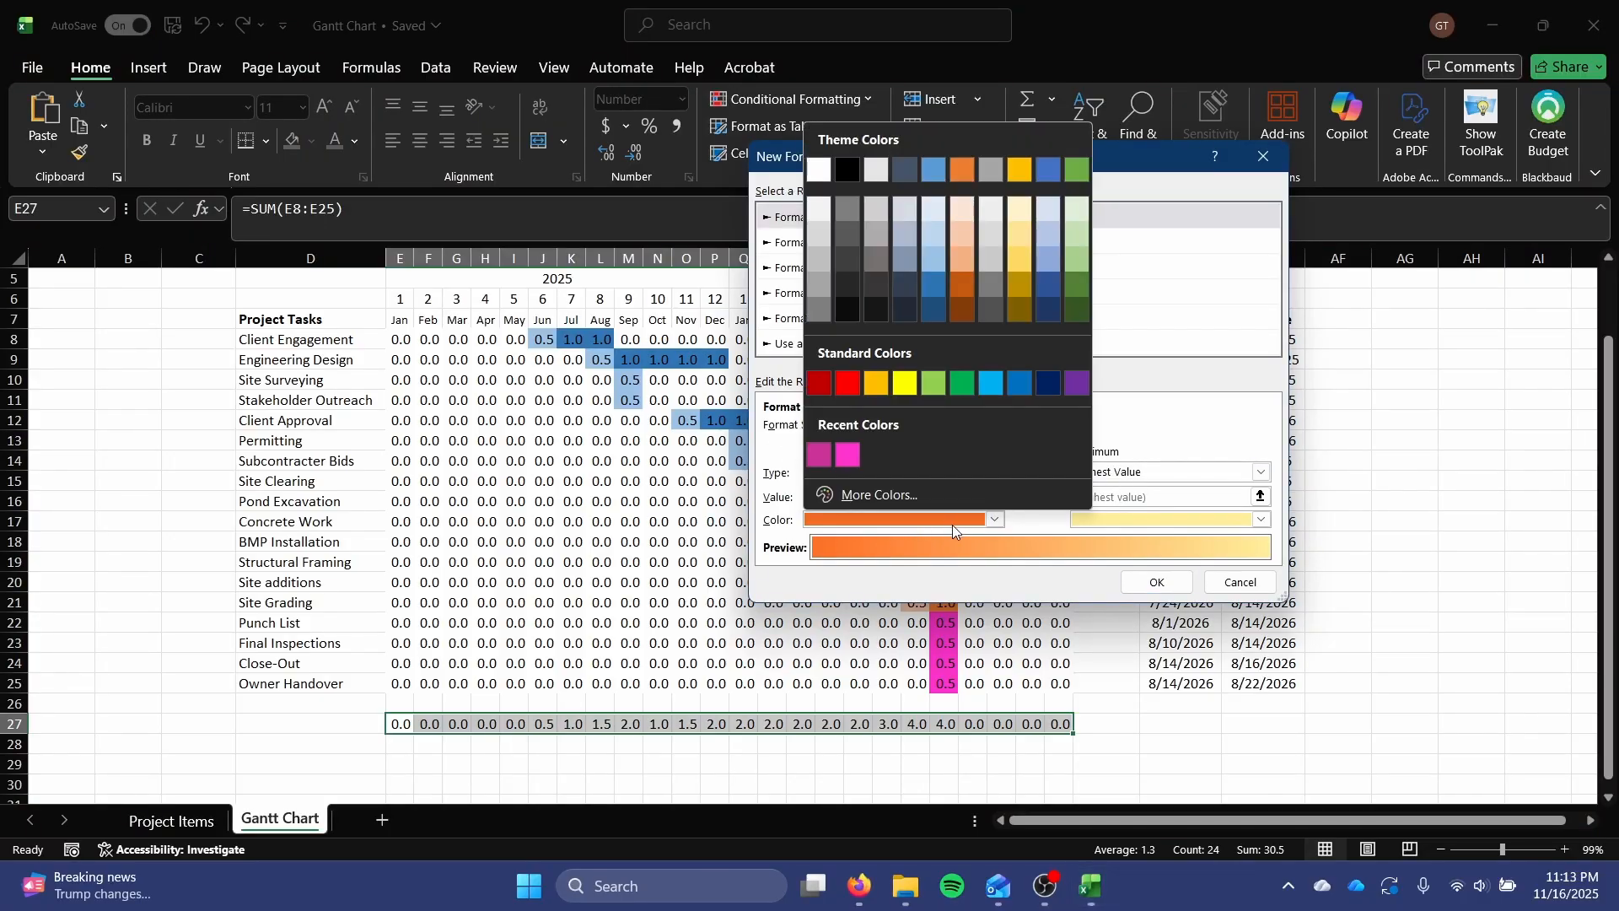
{"action": "left_click", "coordinate": [818, 170]}
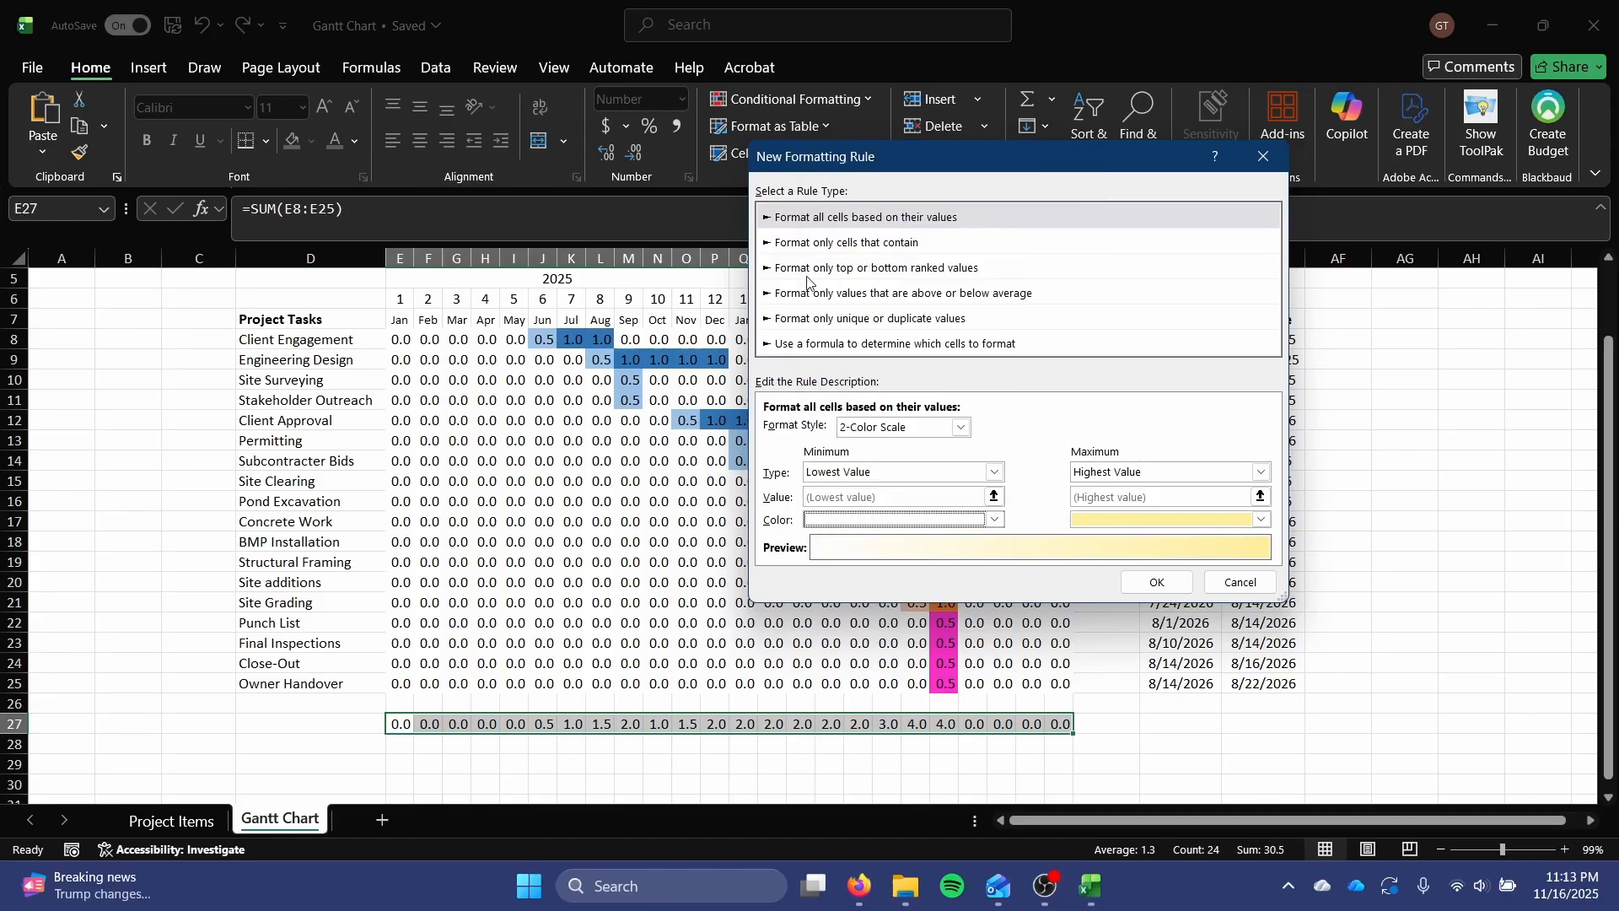
Set the monthly totals color scale's maximum color to a bright green from the standard color palette and apply the rule.
{"action": "left_click", "coordinate": [1237, 518]}
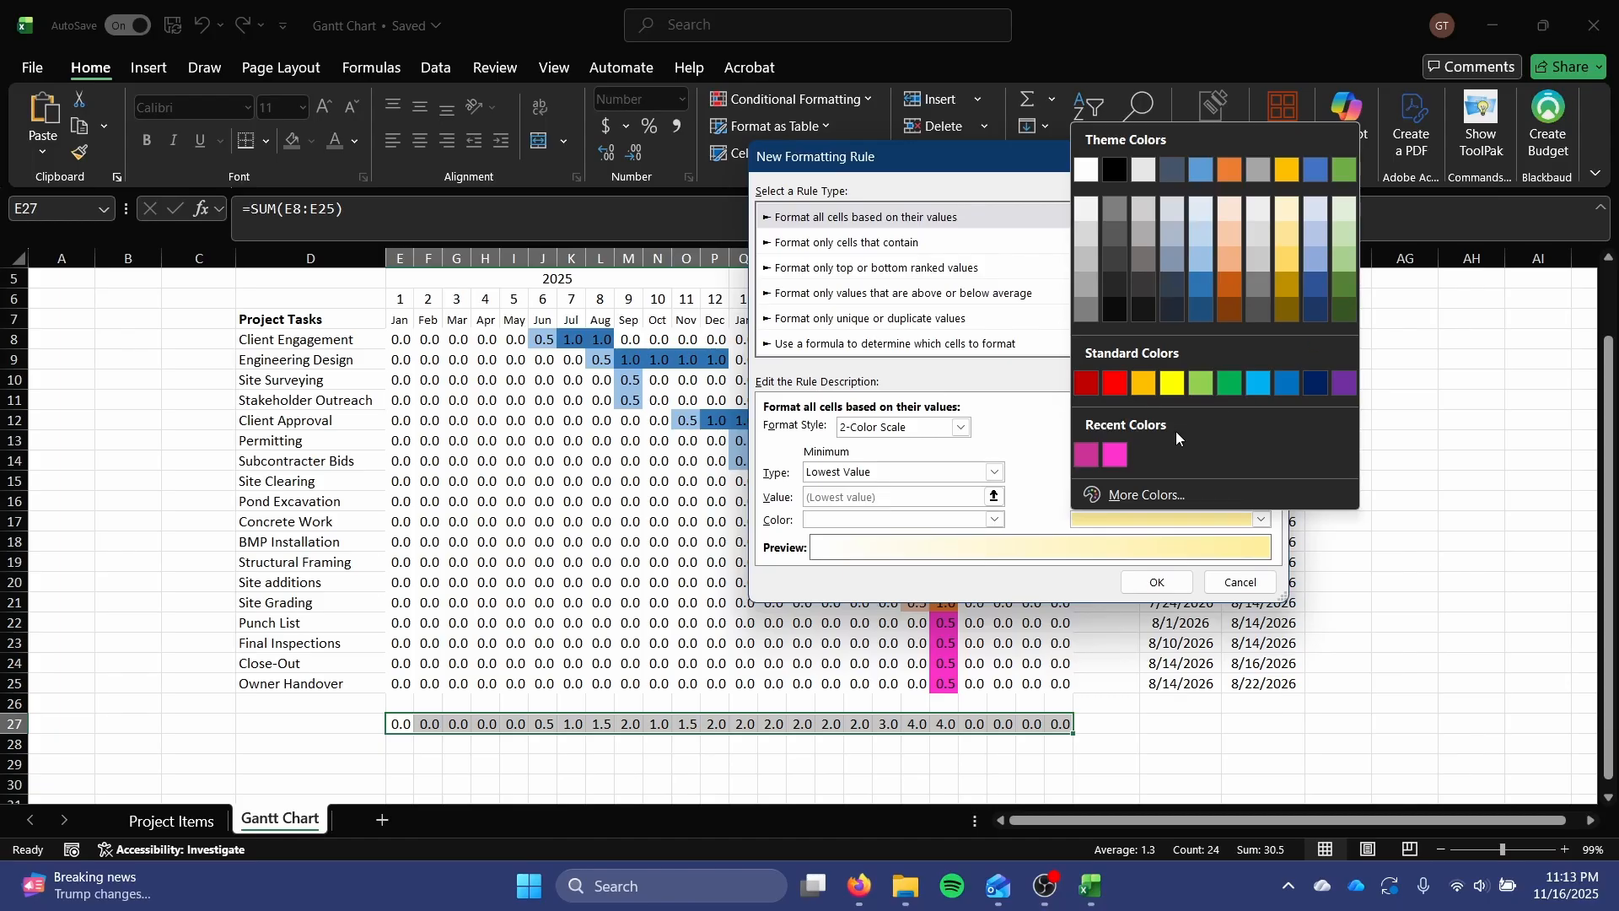
{"action": "left_click", "coordinate": [1147, 495]}
{"action": "left_click", "coordinate": [896, 210]}
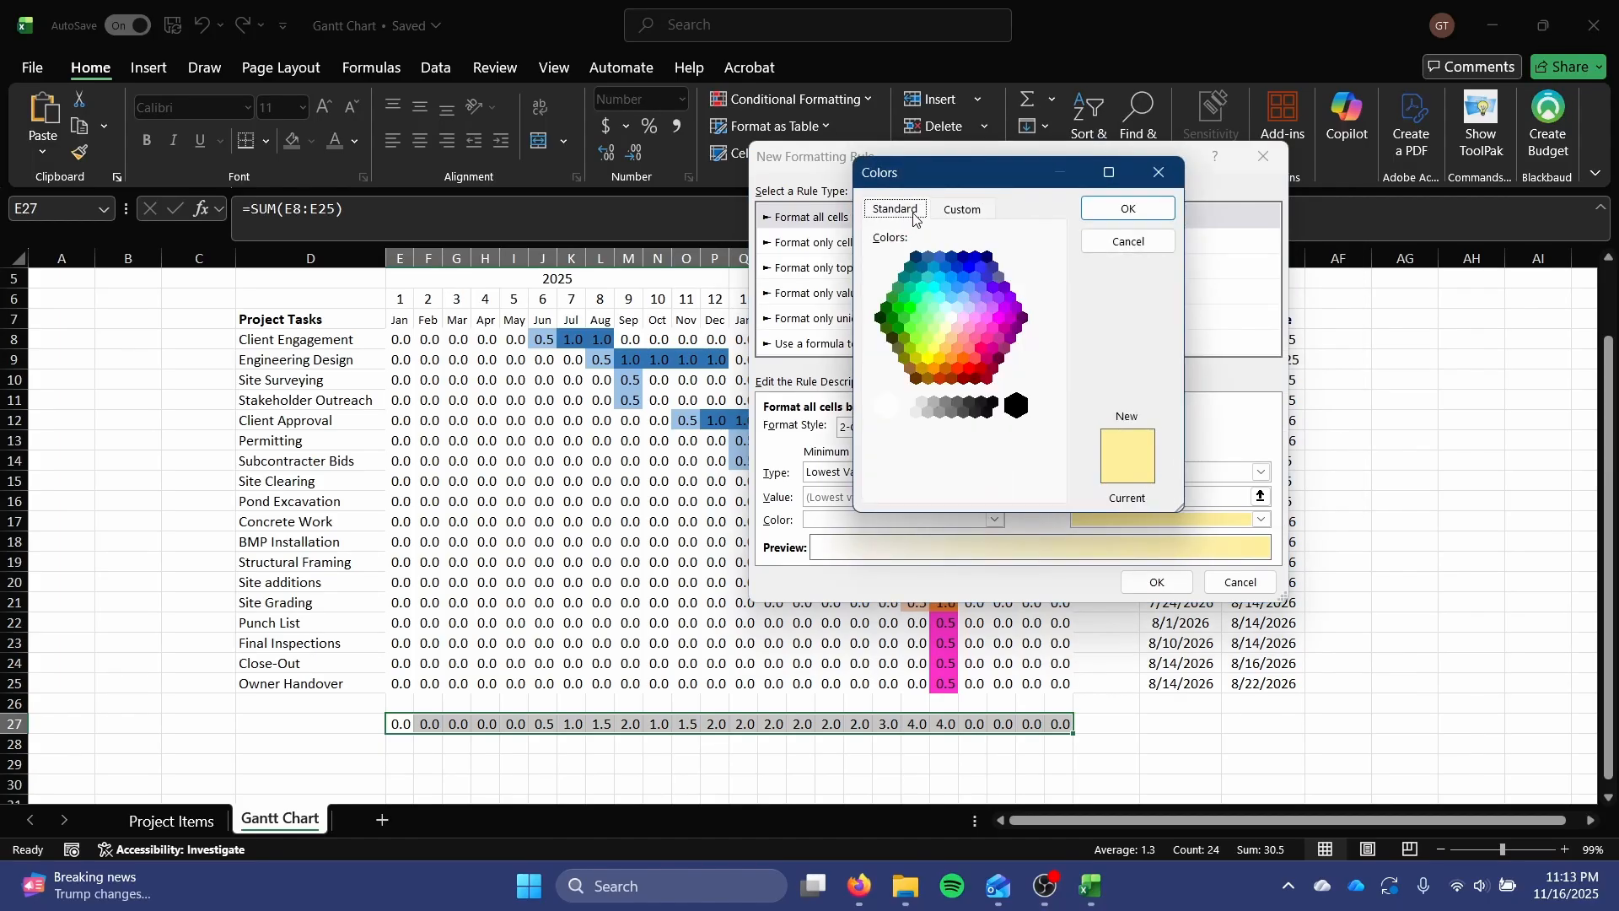
{"action": "left_click", "coordinate": [909, 333]}
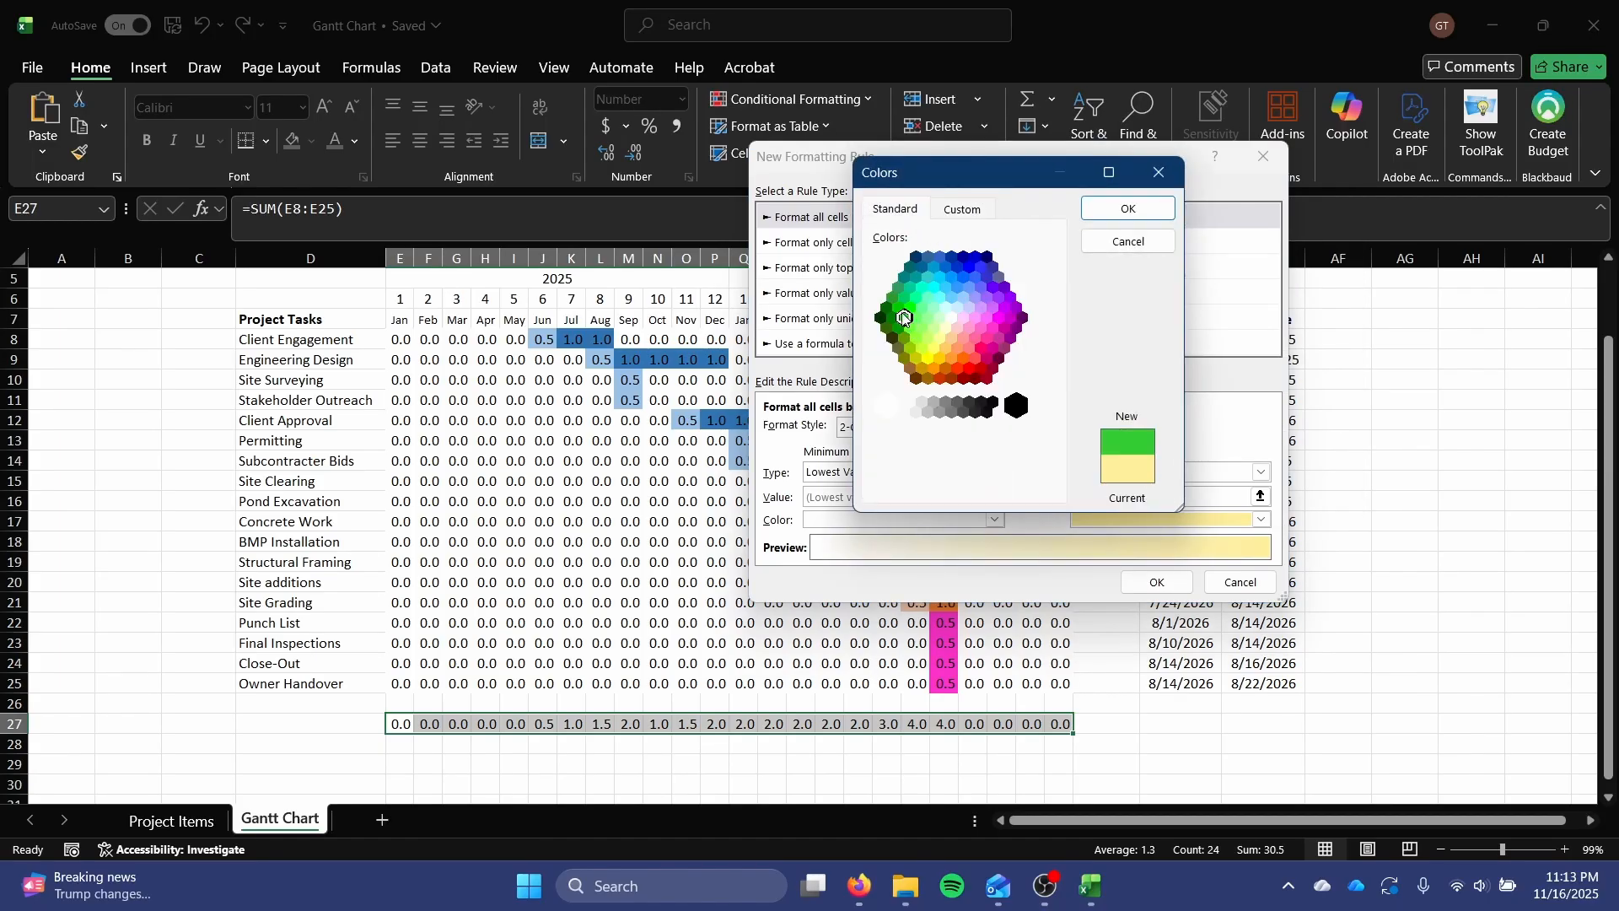
{"action": "left_click", "coordinate": [899, 308]}
{"action": "left_click", "coordinate": [900, 328]}
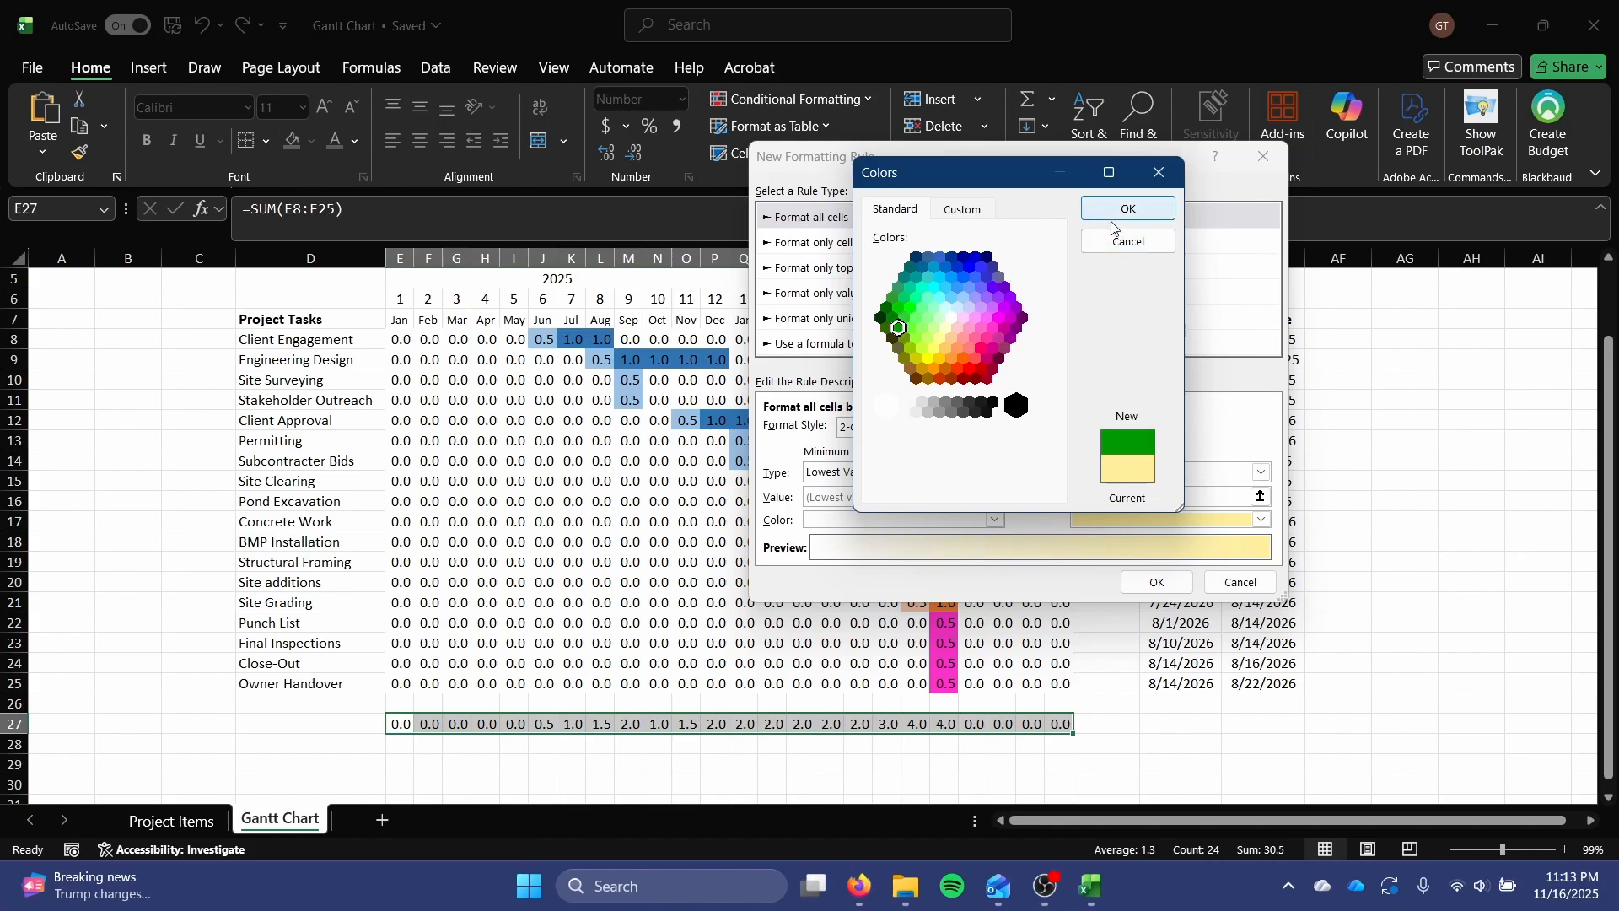
{"action": "left_click", "coordinate": [910, 325]}
{"action": "left_click", "coordinate": [905, 318]}
{"action": "left_click", "coordinate": [895, 319]}
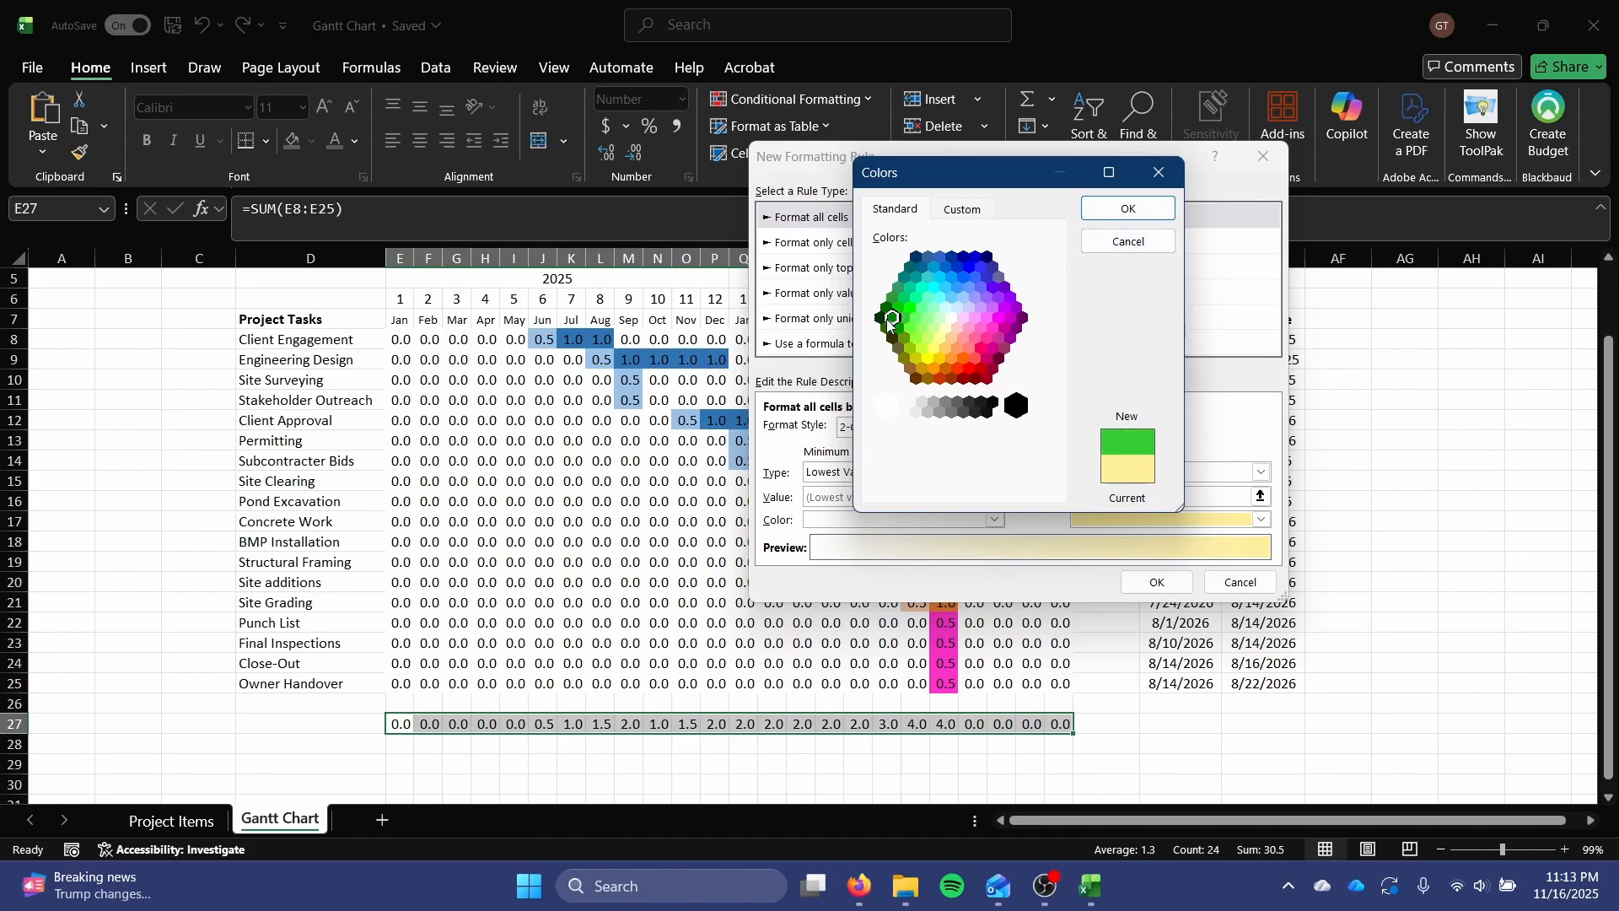
{"action": "left_click", "coordinate": [899, 319]}
{"action": "left_click", "coordinate": [1128, 208]}
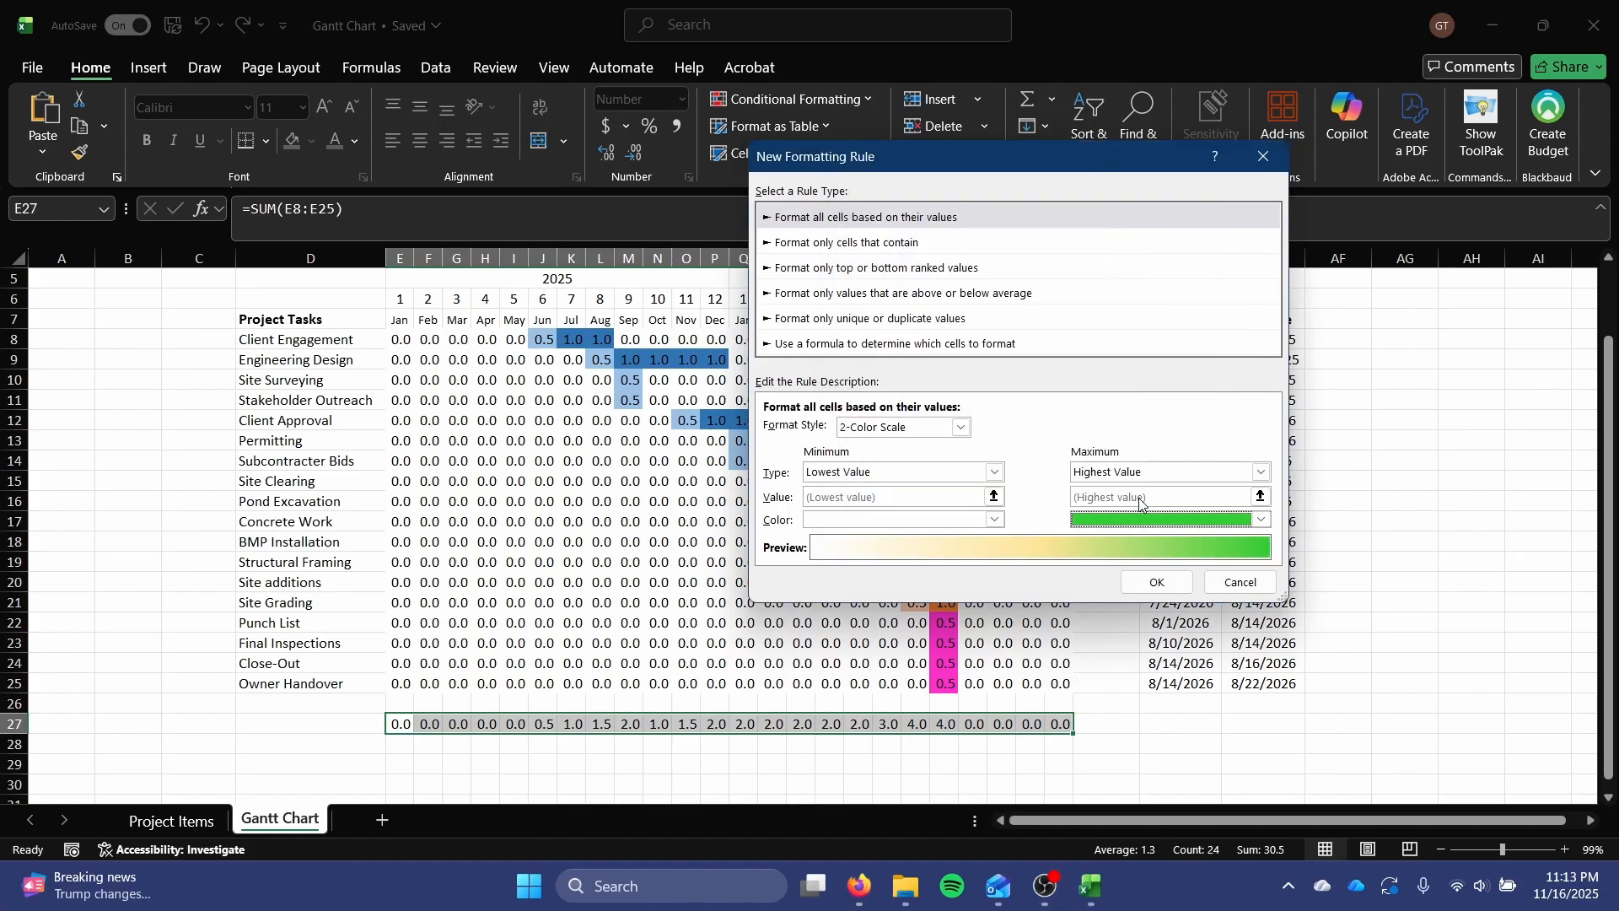
{"action": "left_click", "coordinate": [1140, 579]}
{"action": "left_click", "coordinate": [886, 782]}
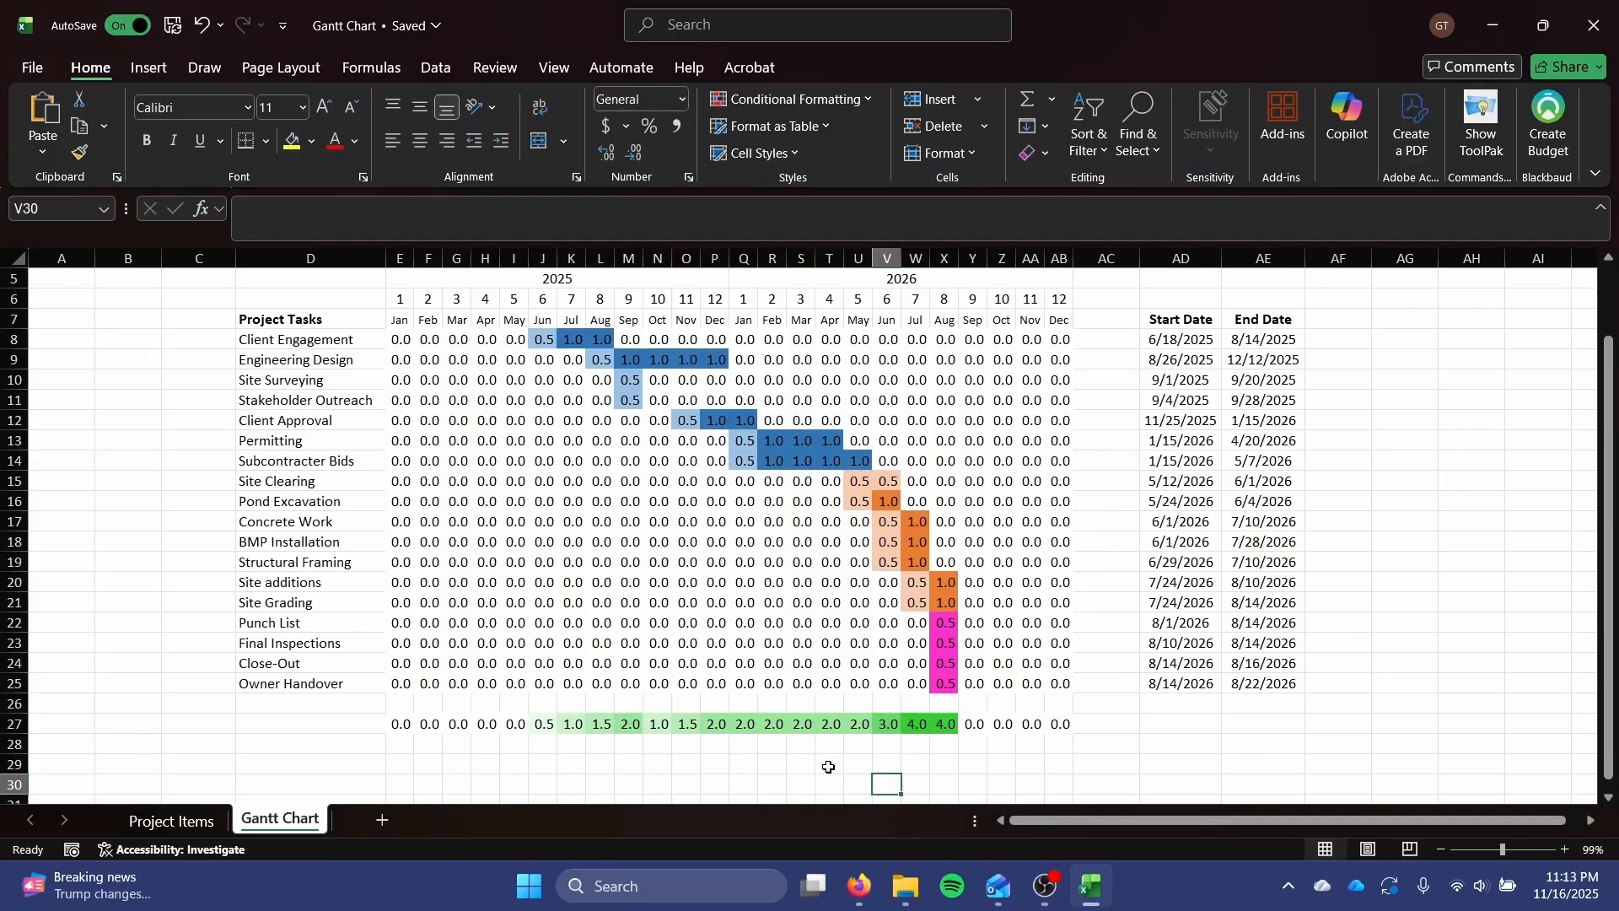
{"action": "scroll", "coordinate": [841, 671], "scroll_direction": "down", "scroll_amount": 1}
{"action": "scroll", "coordinate": [841, 666], "scroll_direction": "up", "scroll_amount": 1}
{"action": "left_click_drag", "start_coordinate": [1059, 723], "coordinate": [397, 341]}
{"action": "left_click", "coordinate": [869, 99]}
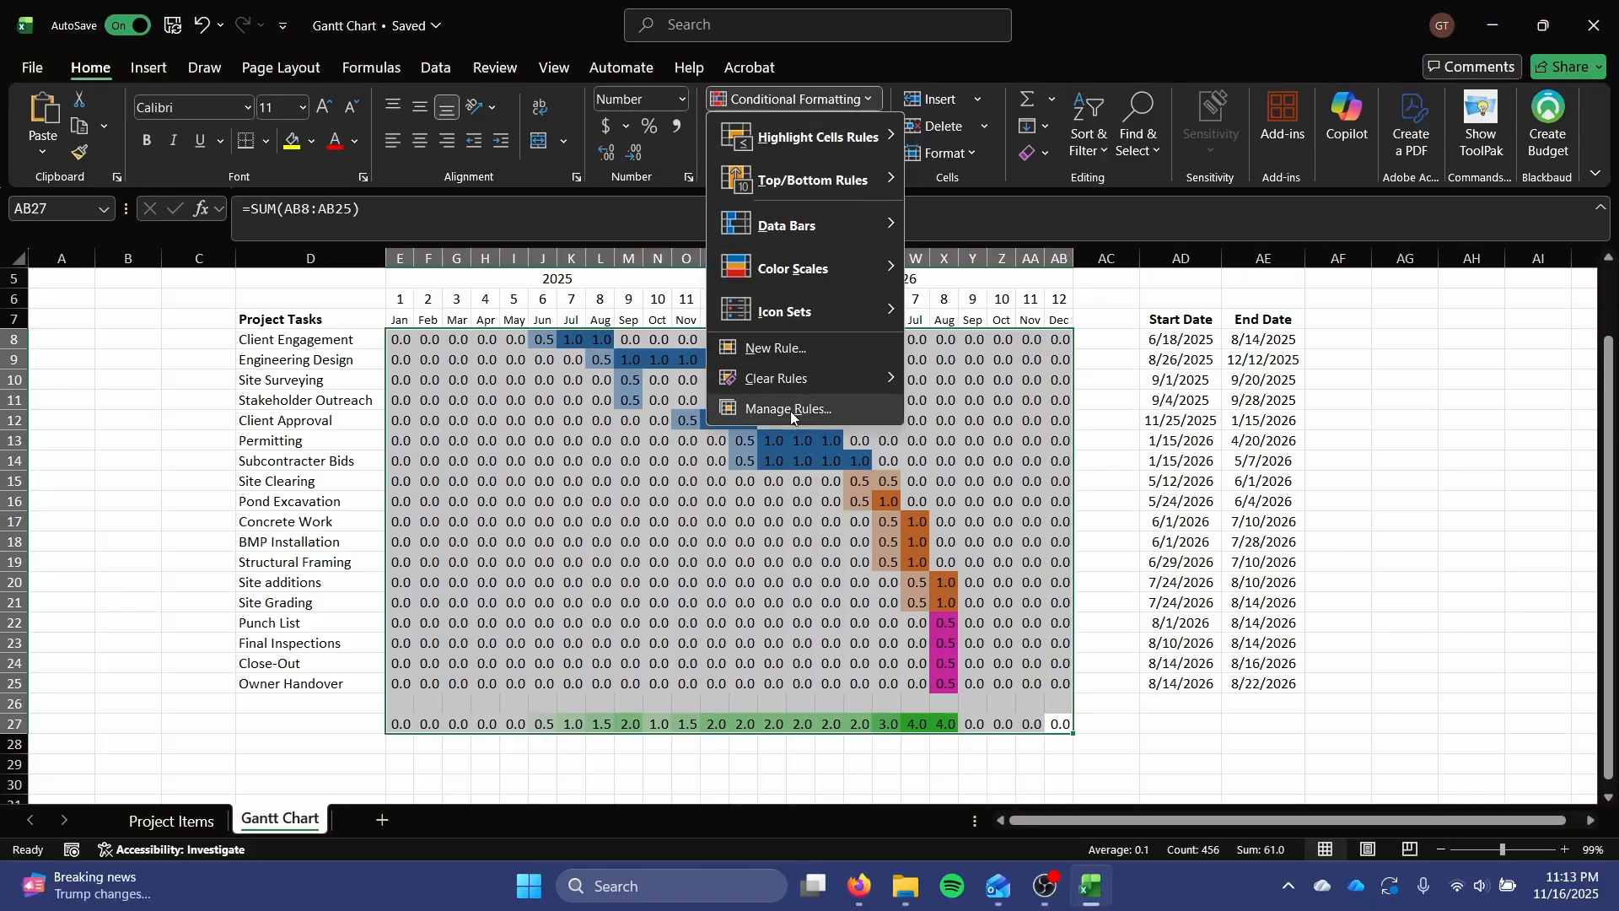
{"action": "left_click", "coordinate": [797, 348]}
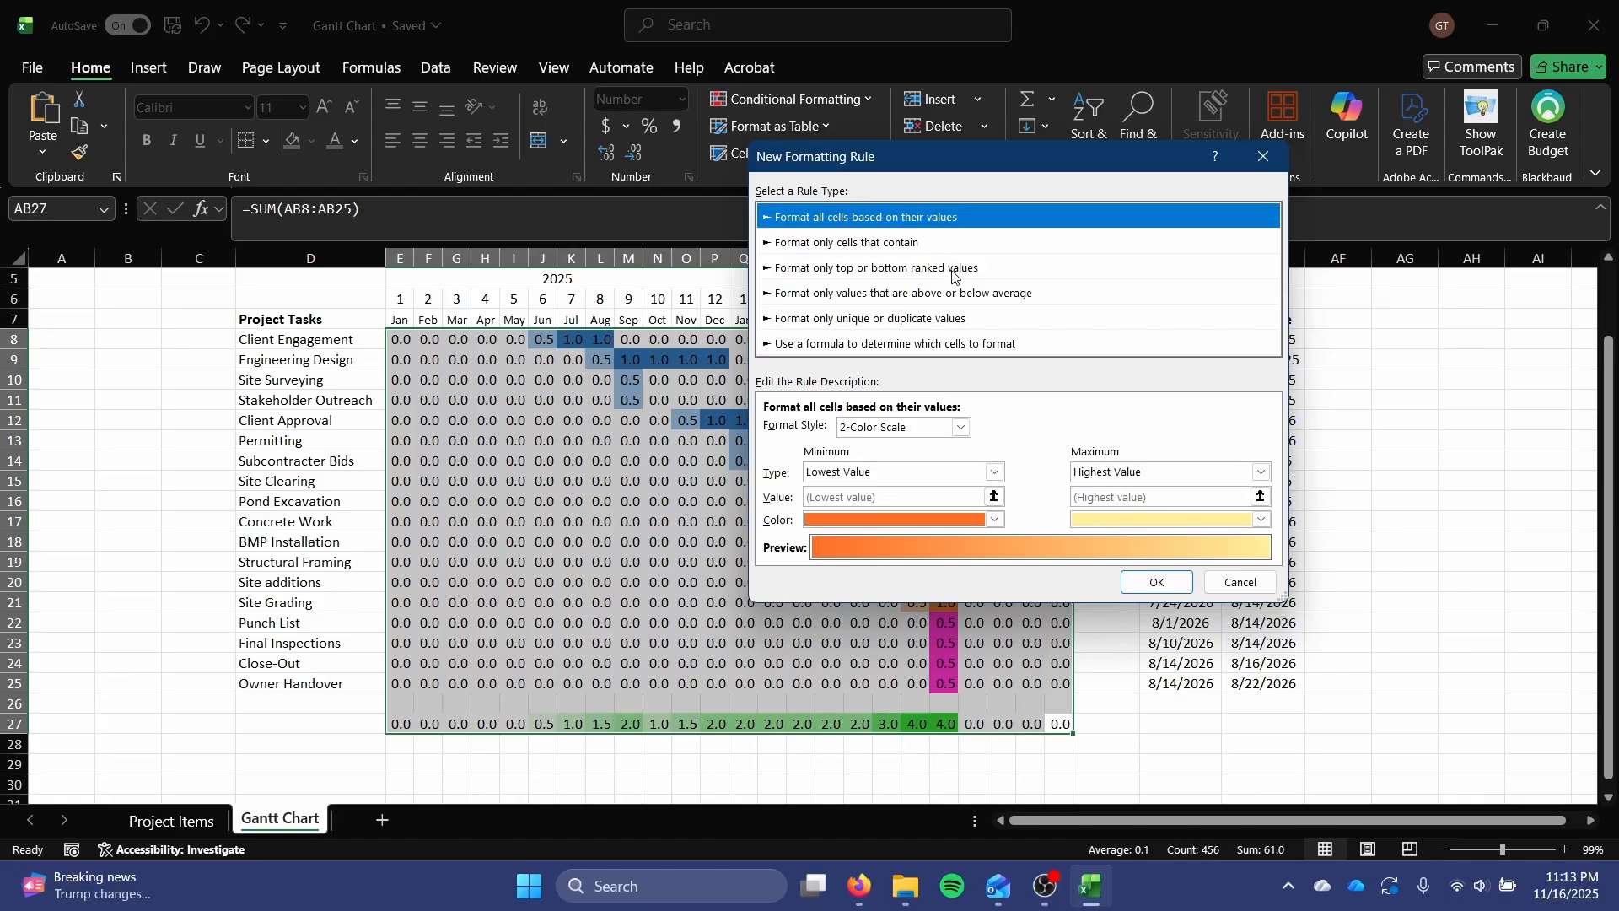
{"action": "left_click", "coordinate": [970, 344]}
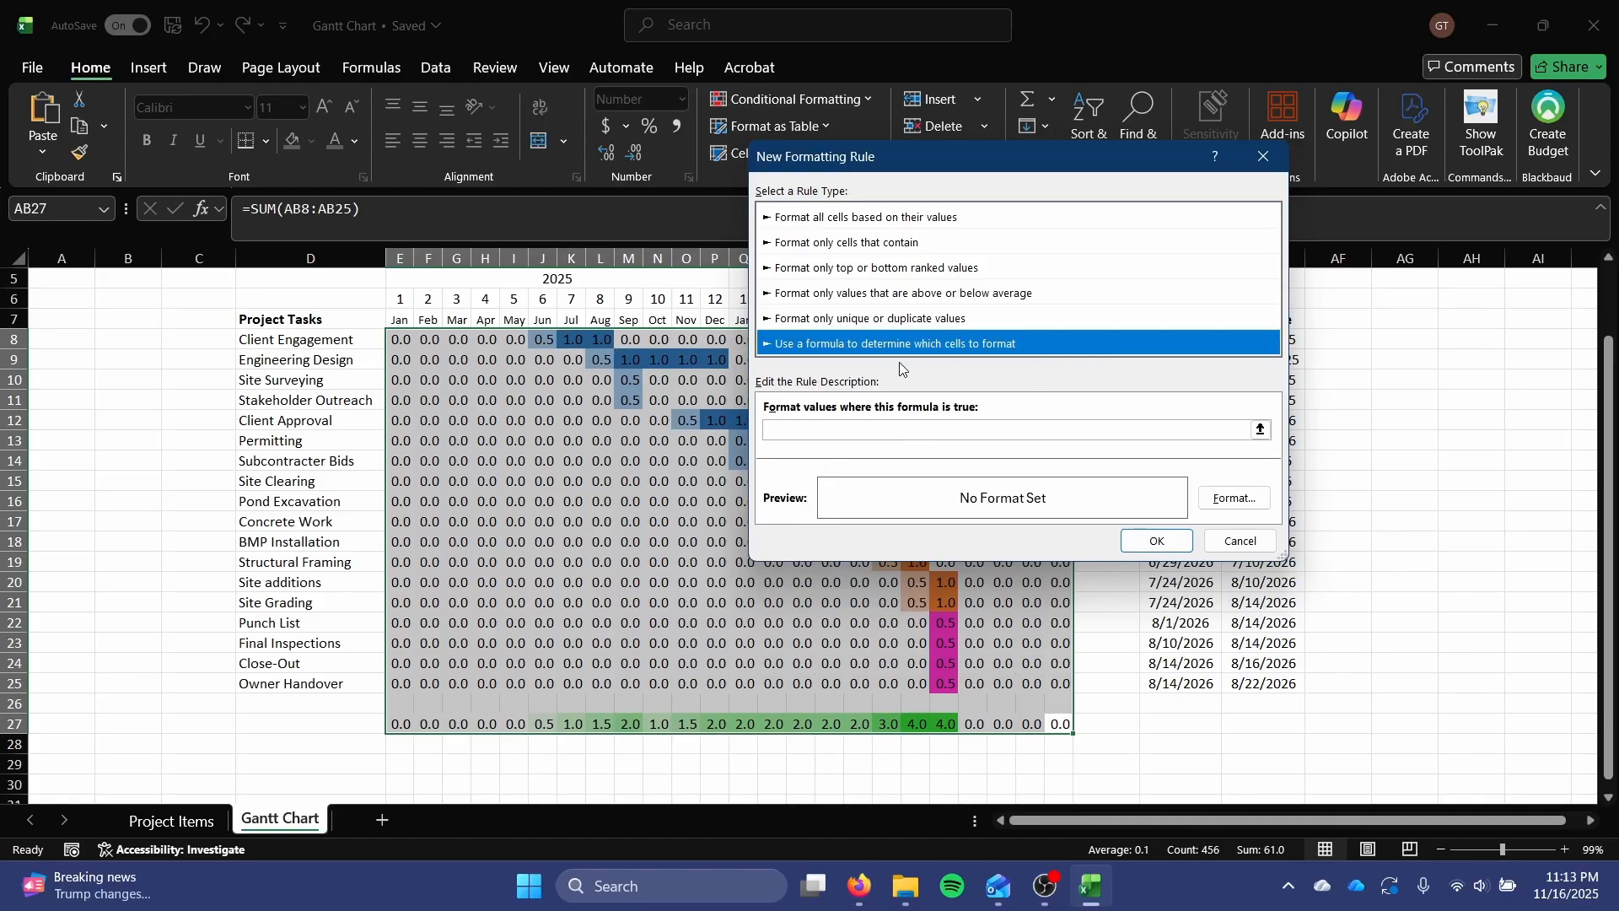
{"action": "left_click", "coordinate": [980, 428]}
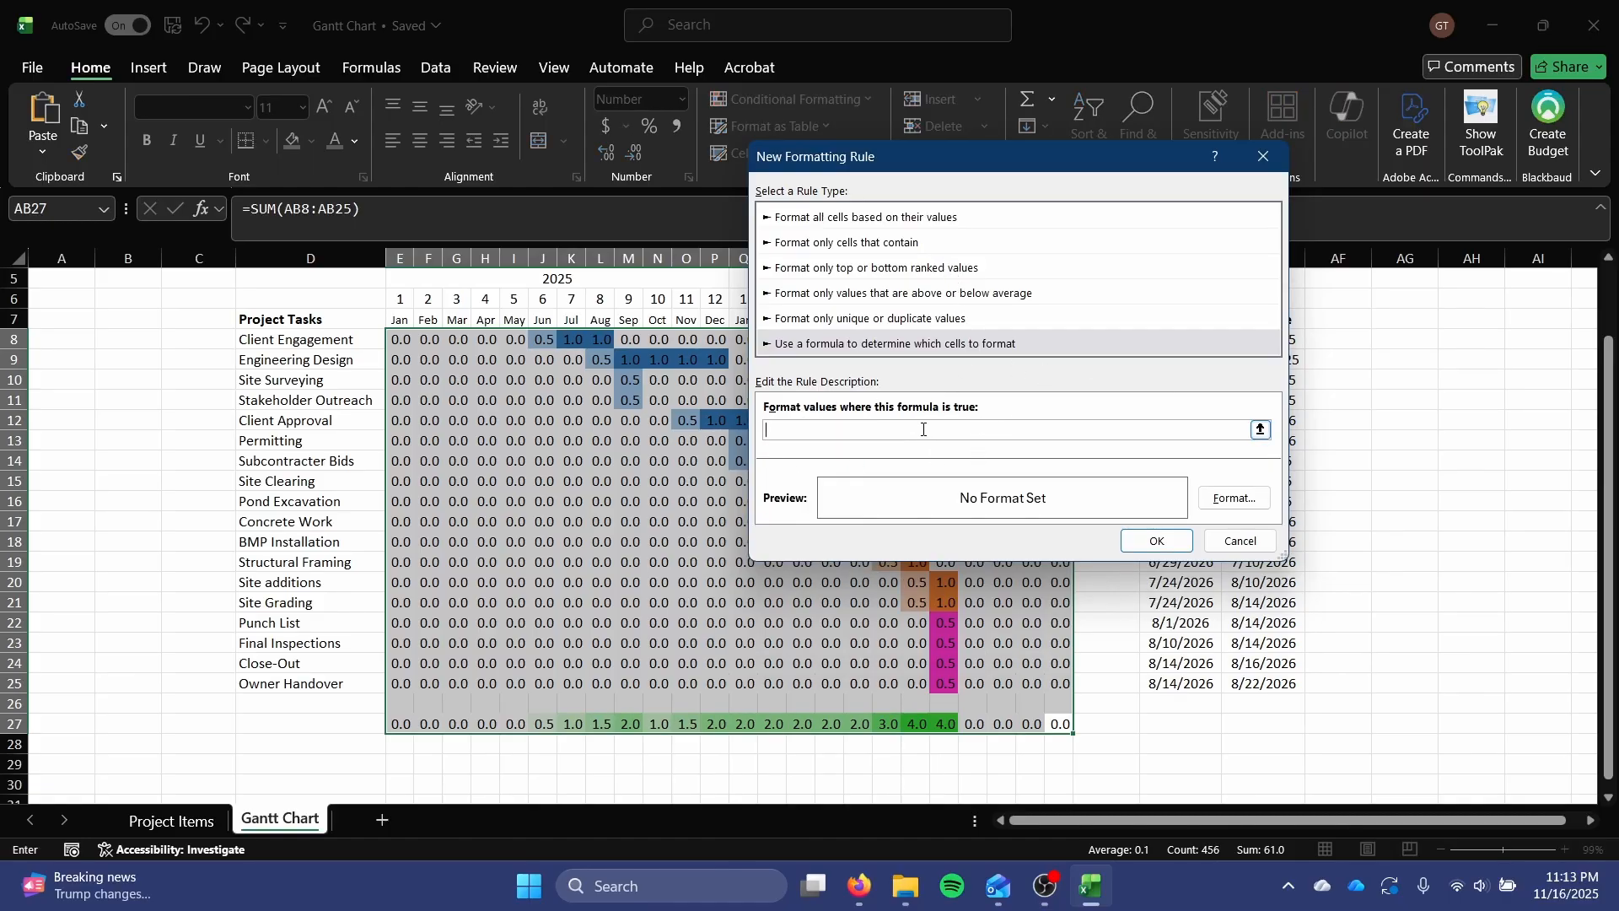
{"action": "left_click", "coordinate": [1241, 542]}
{"action": "left_click", "coordinate": [1002, 521]}
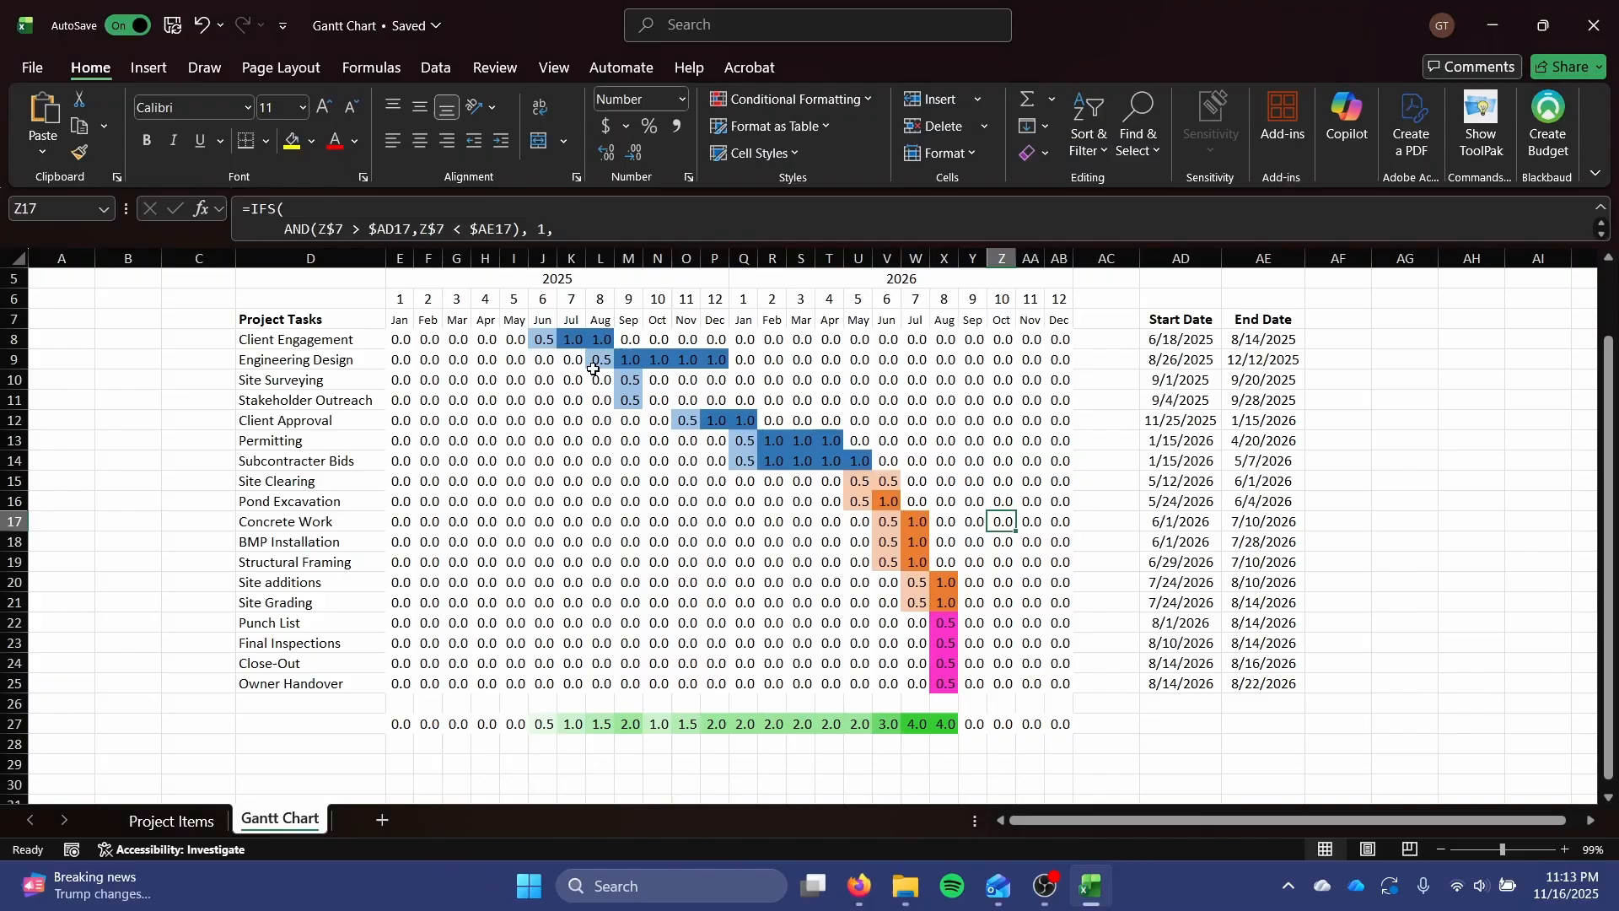
Start a formula-based conditional formatting rule for cell E8 using the formula =$E$8>0.1.
{"action": "left_click", "coordinate": [403, 337]}
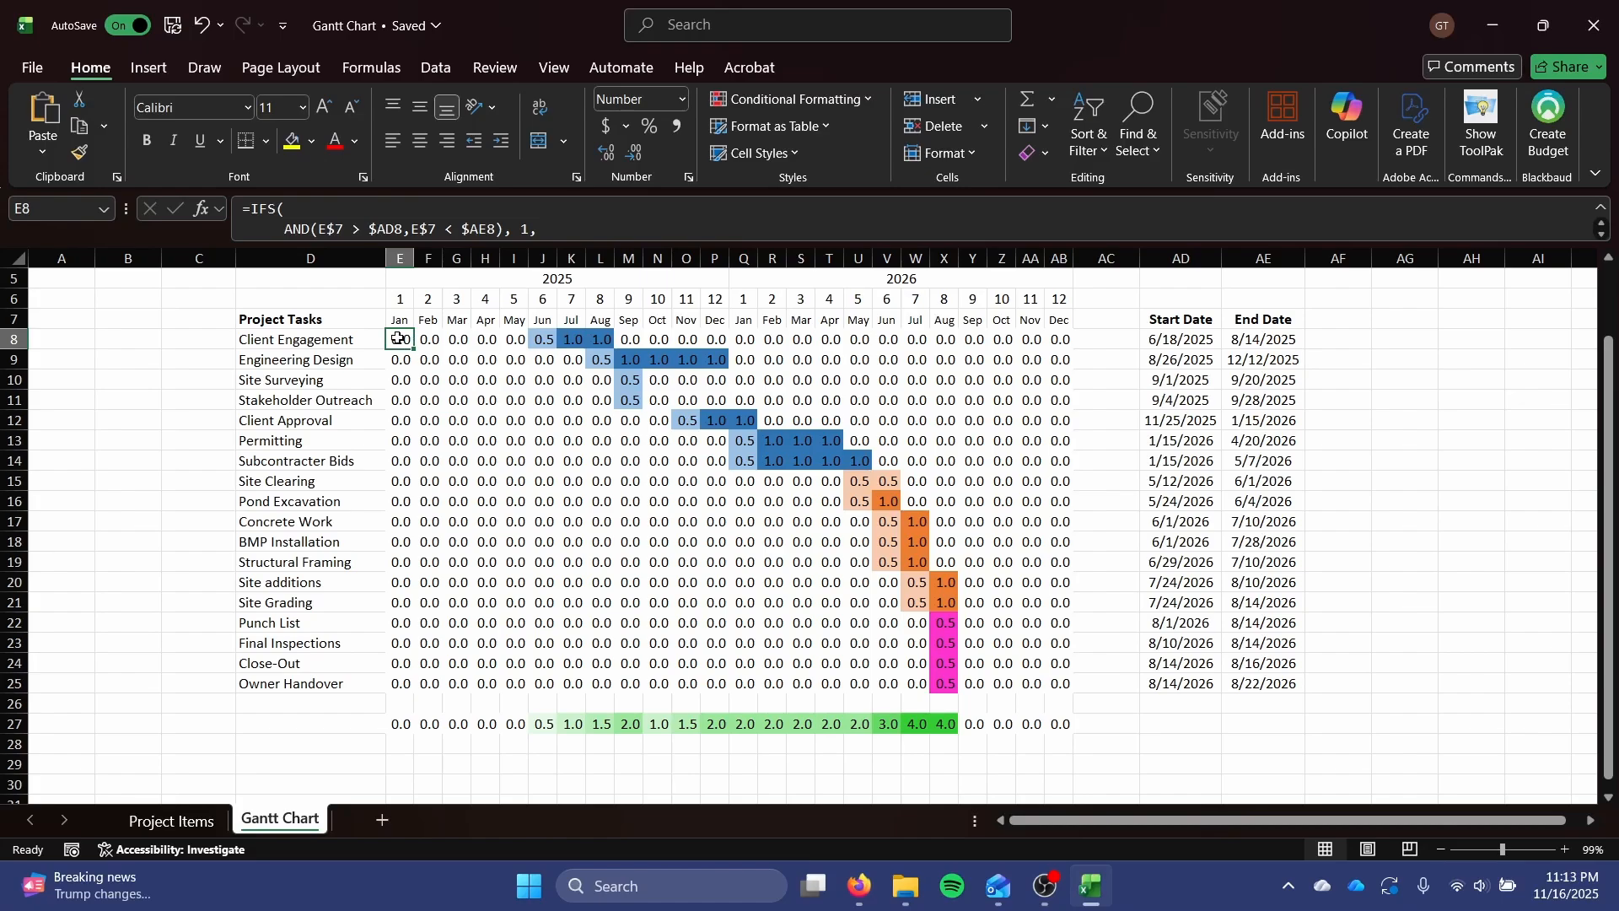
{"action": "scroll", "coordinate": [398, 337], "scroll_direction": "up", "scroll_amount": 1}
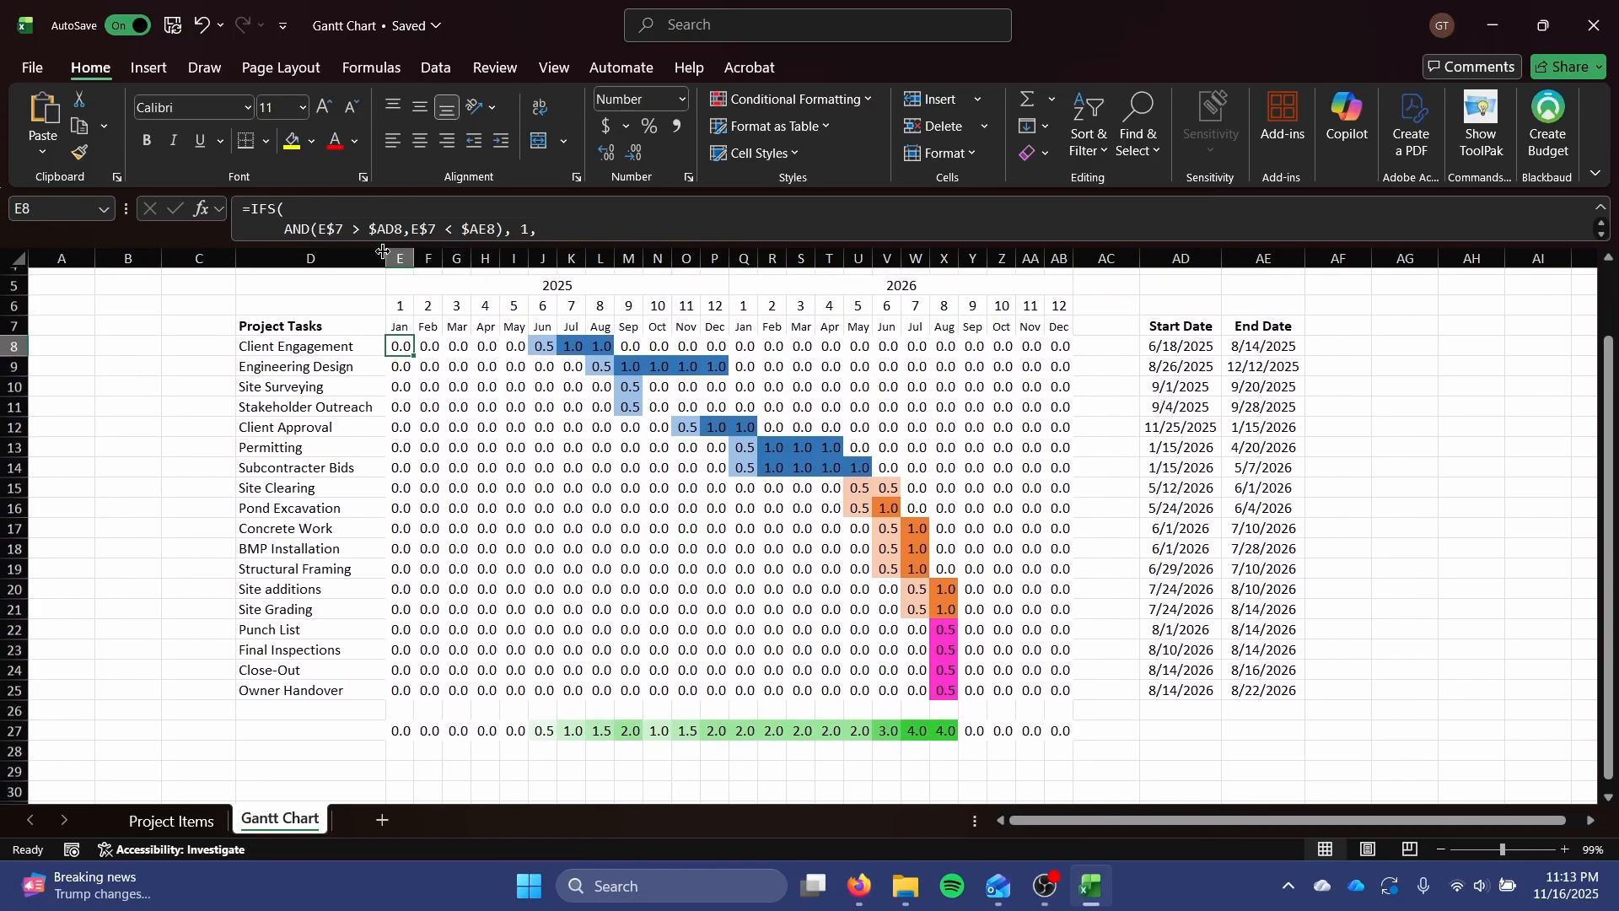
{"action": "left_click", "coordinate": [808, 98]}
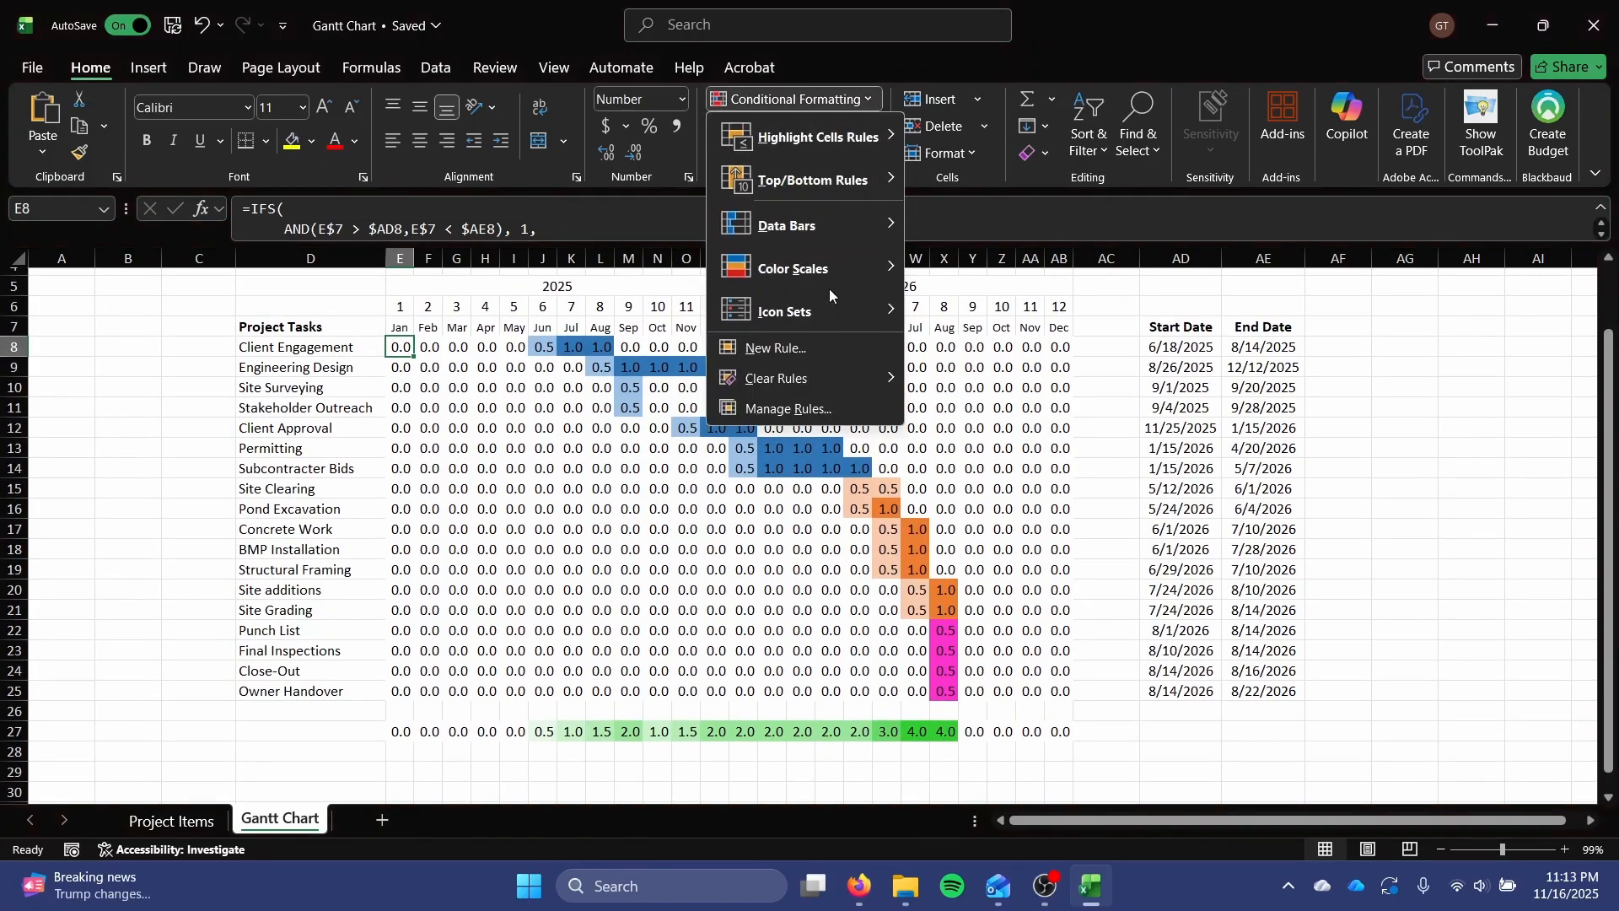
{"action": "left_click", "coordinate": [829, 352]}
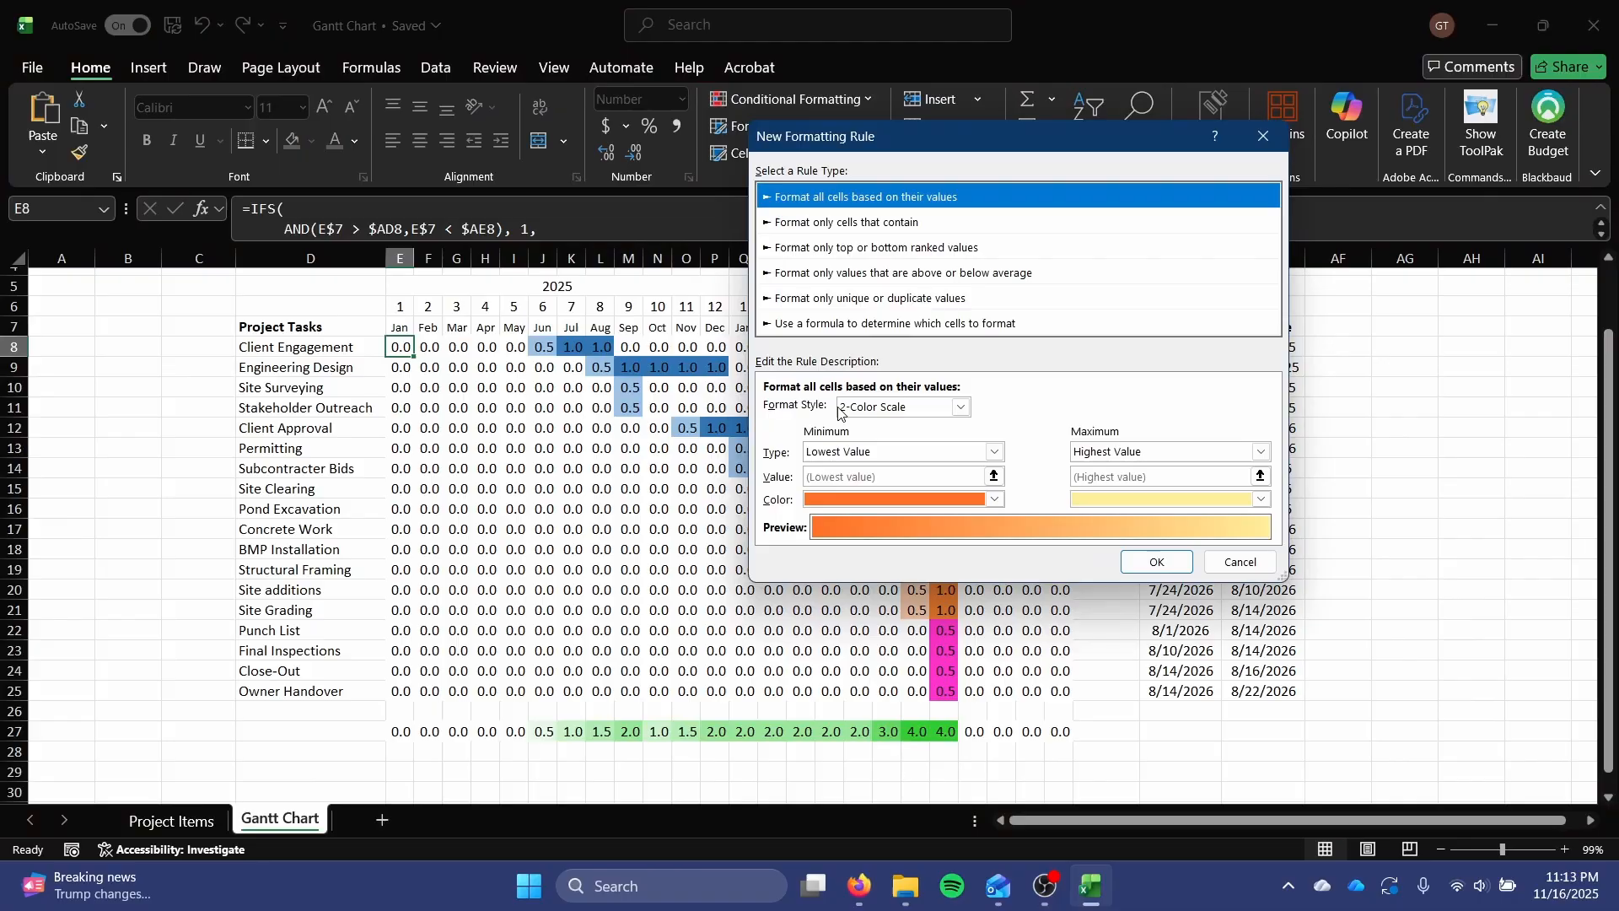
{"action": "left_click", "coordinate": [898, 453]}
{"action": "left_click", "coordinate": [891, 338]}
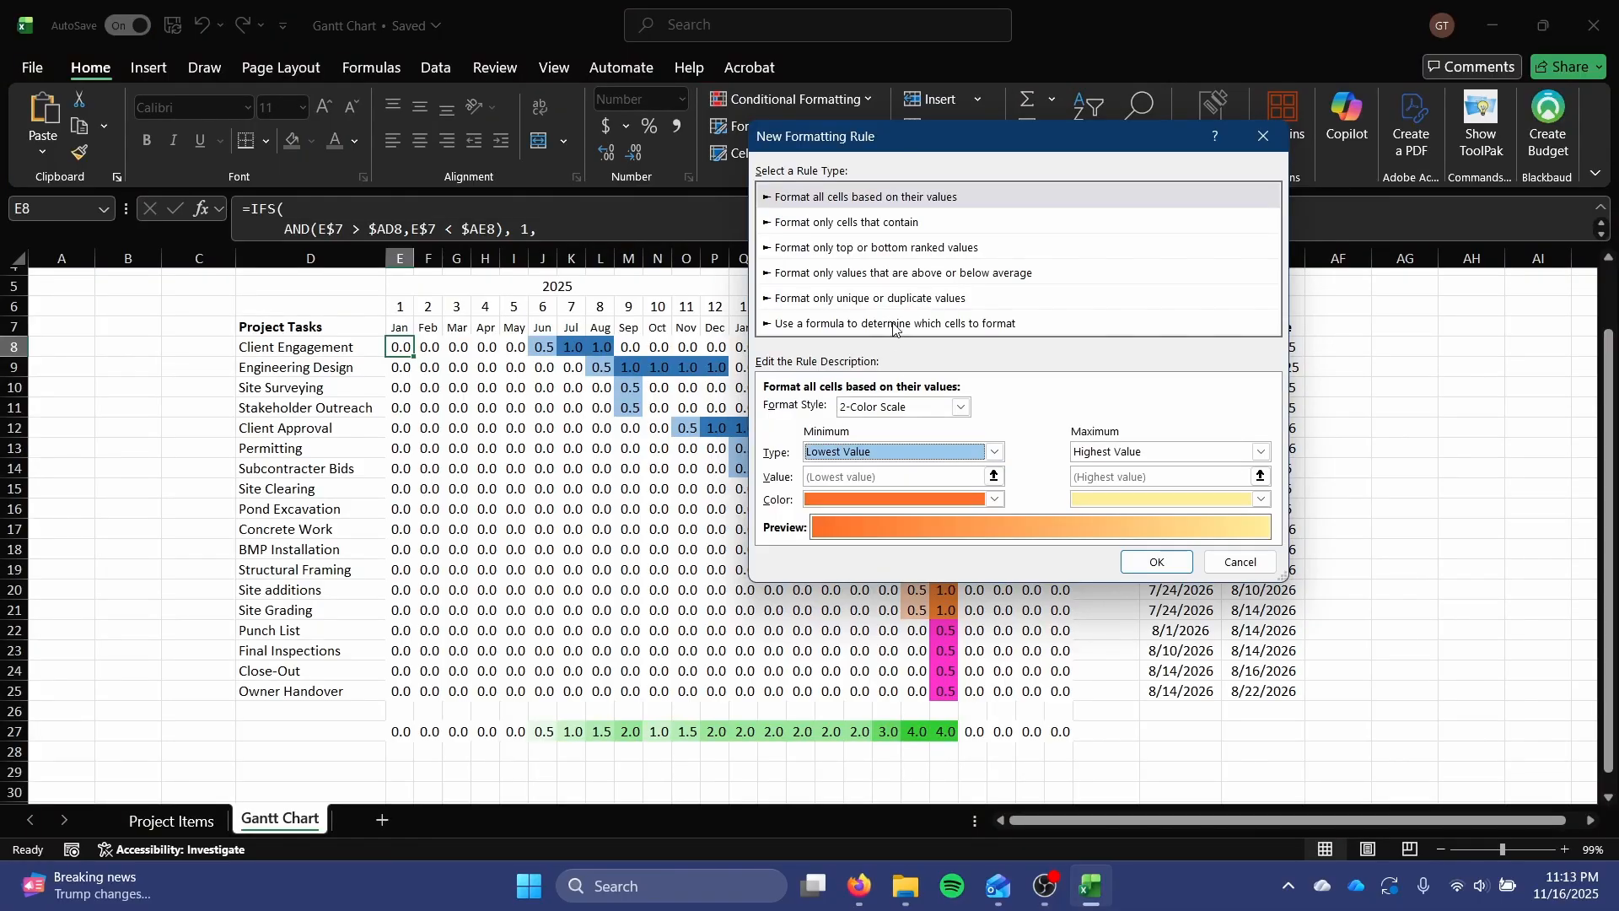
{"action": "left_click", "coordinate": [892, 322]}
{"action": "left_click", "coordinate": [898, 407]}
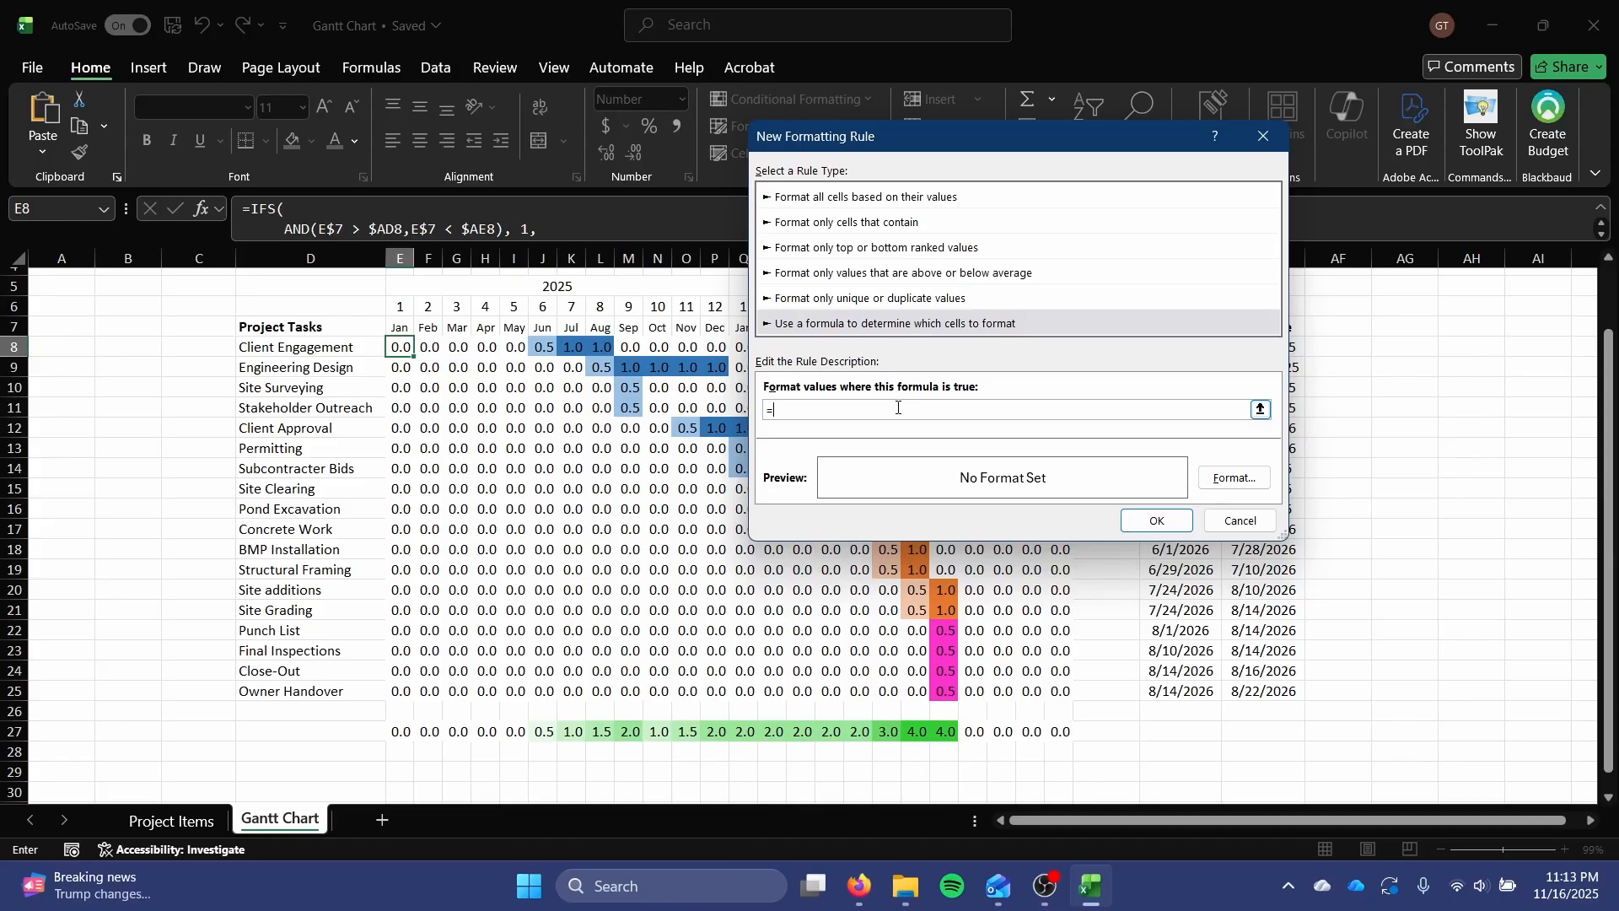
{"action": "left_click", "coordinate": [405, 346]}
{"action": "type", "text": ">0.1"}
Give the formula-based rule for E8 an outline border format and apply the rule.
{"action": "left_click", "coordinate": [1234, 478]}
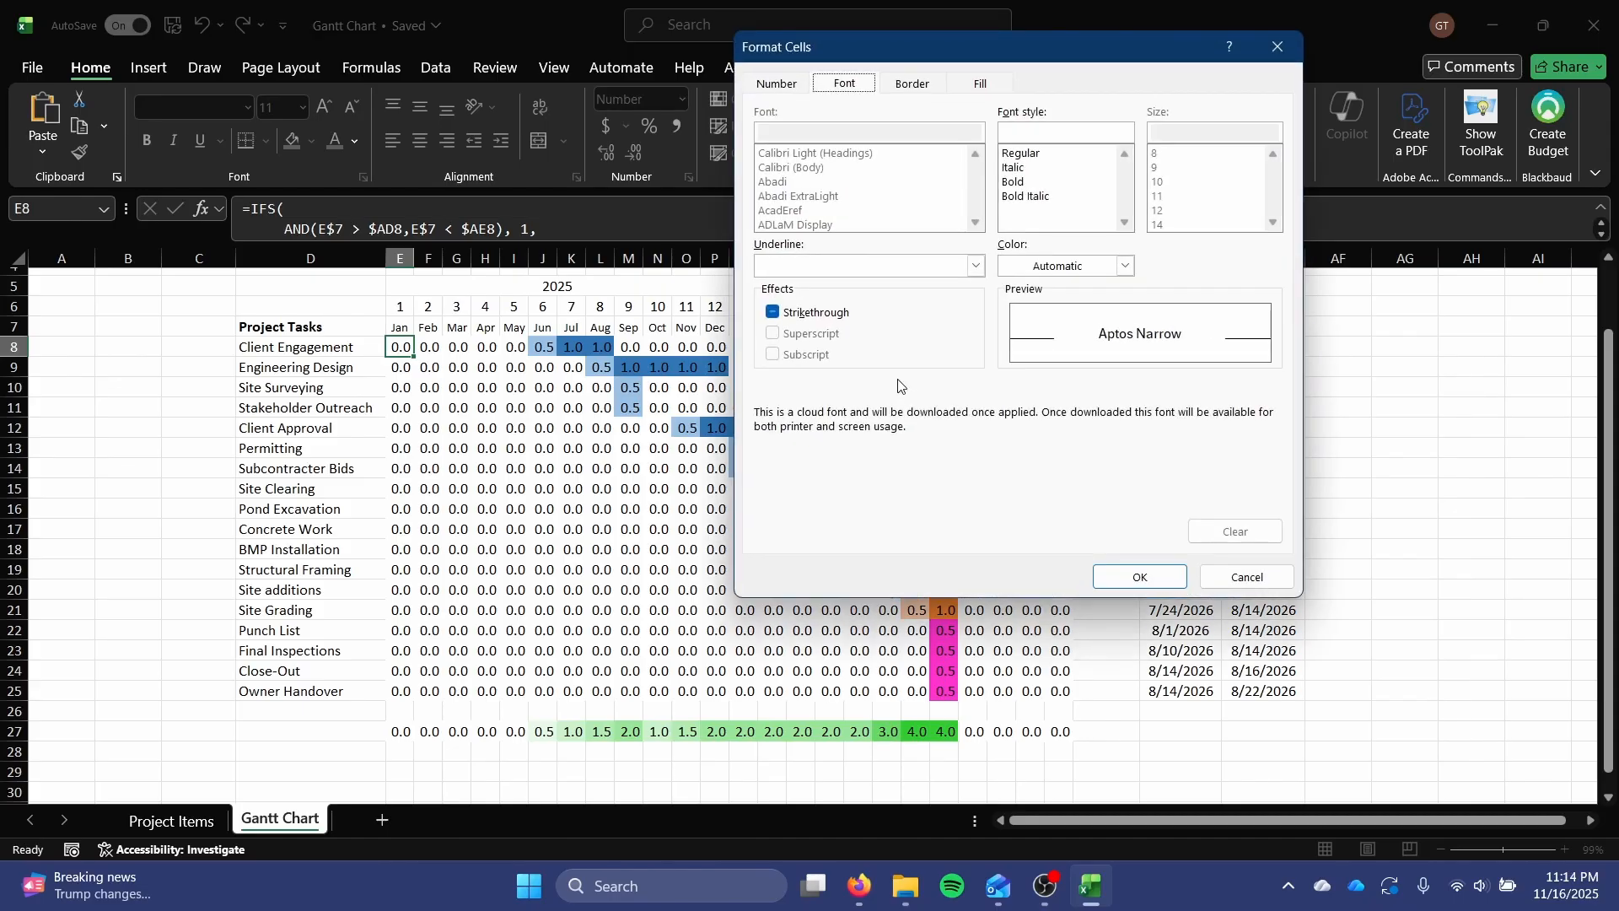
{"action": "left_click", "coordinate": [775, 312]}
{"action": "left_click", "coordinate": [977, 85]}
{"action": "left_click", "coordinate": [911, 83]}
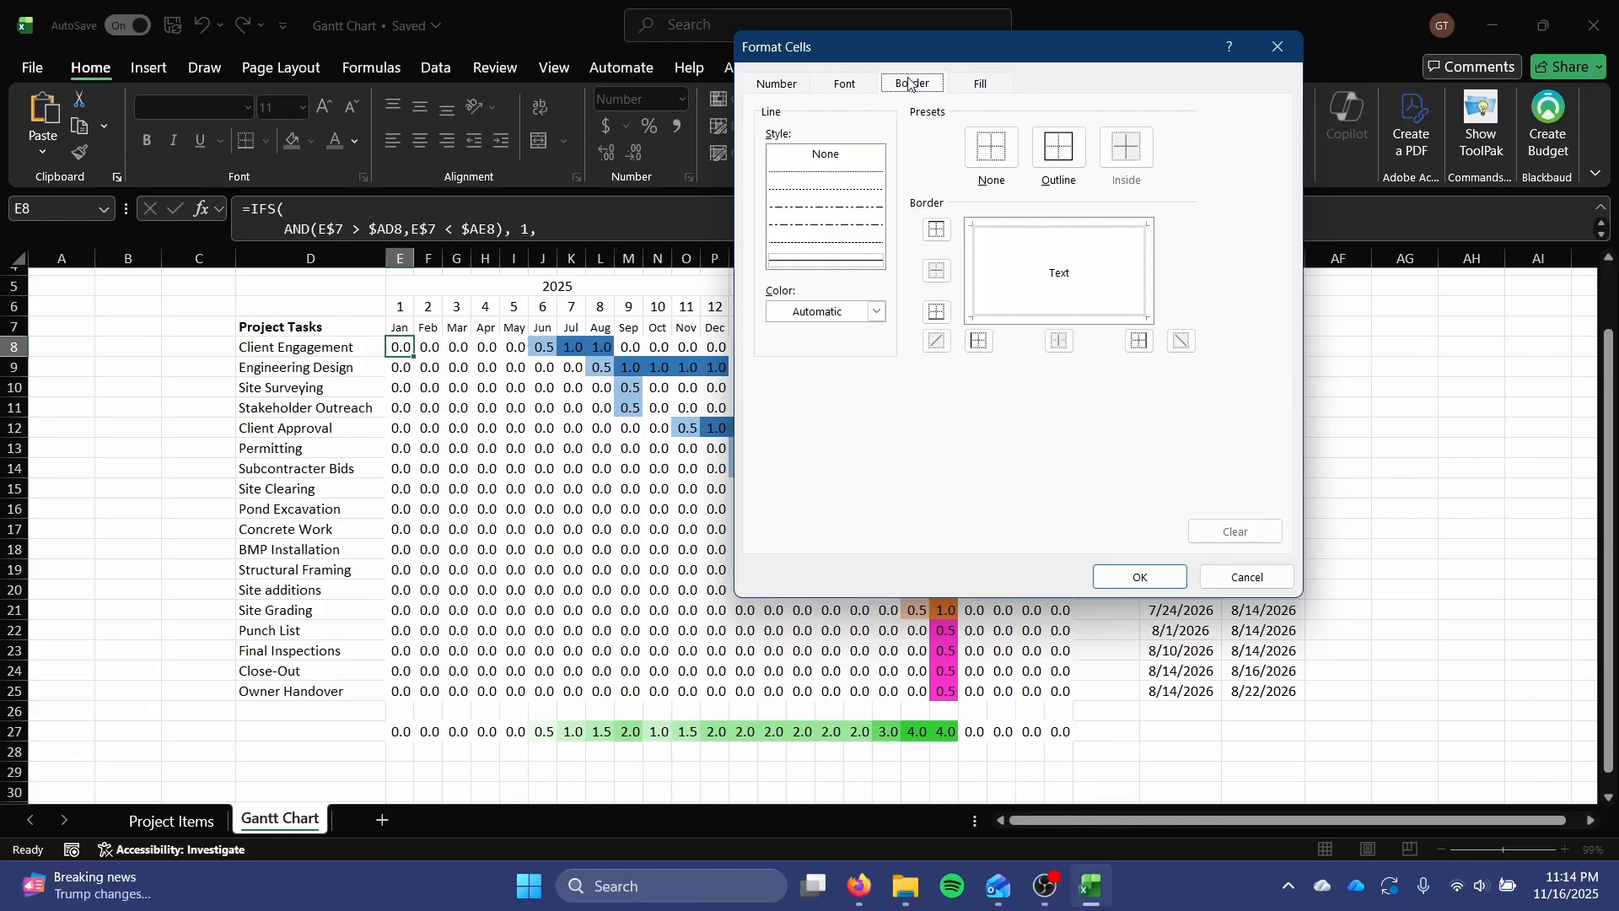
{"action": "left_click", "coordinate": [1056, 148]}
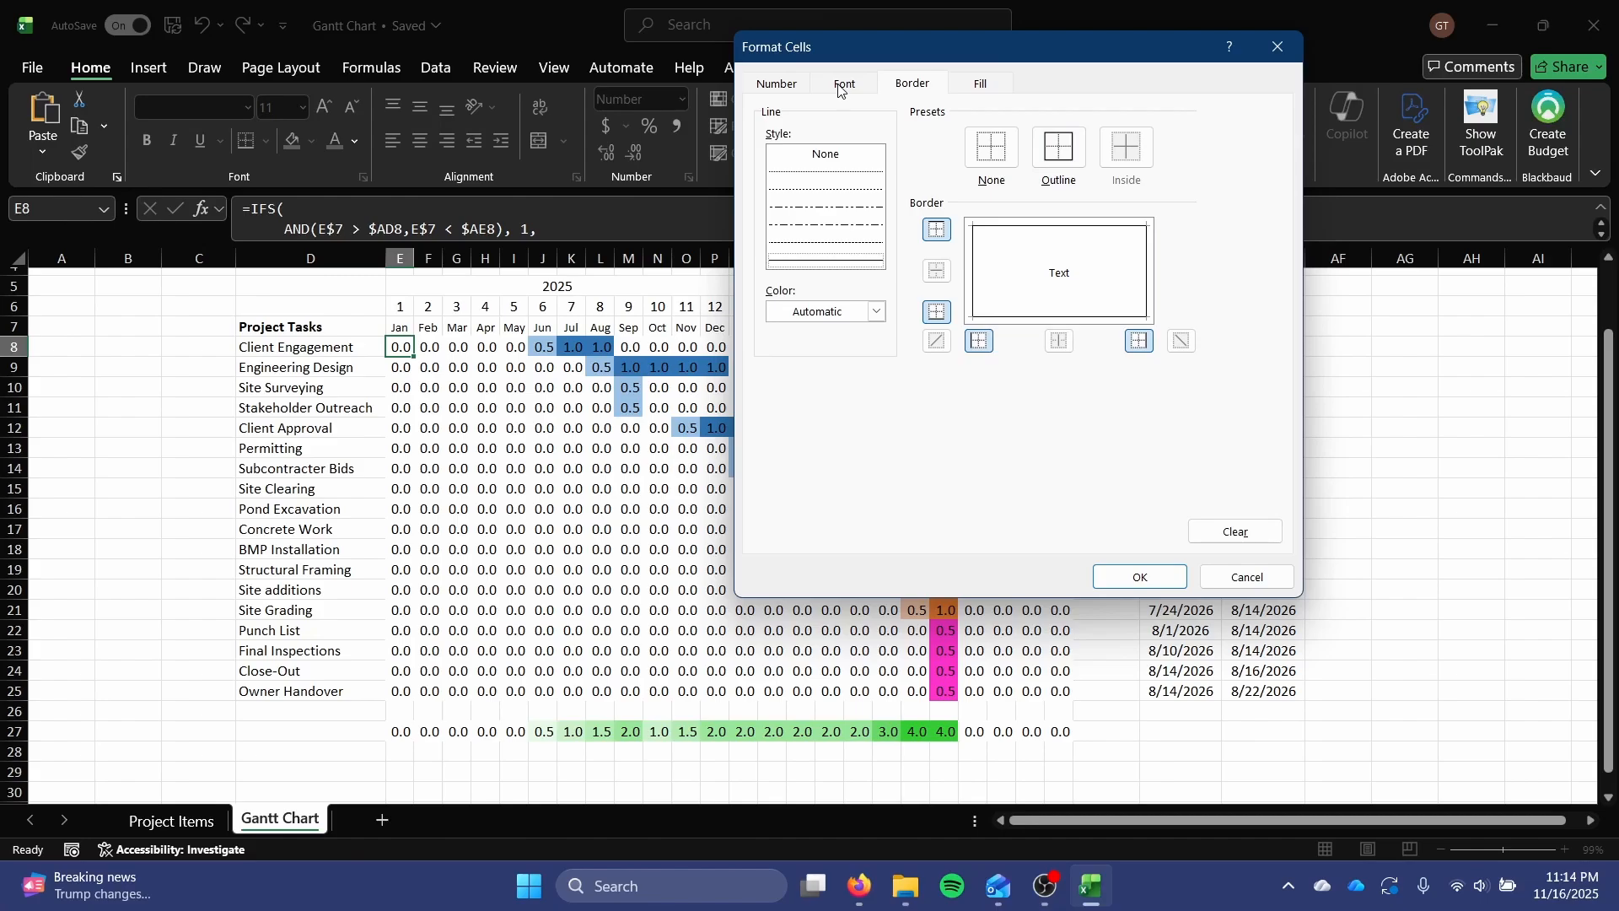
{"action": "left_click", "coordinate": [1139, 577]}
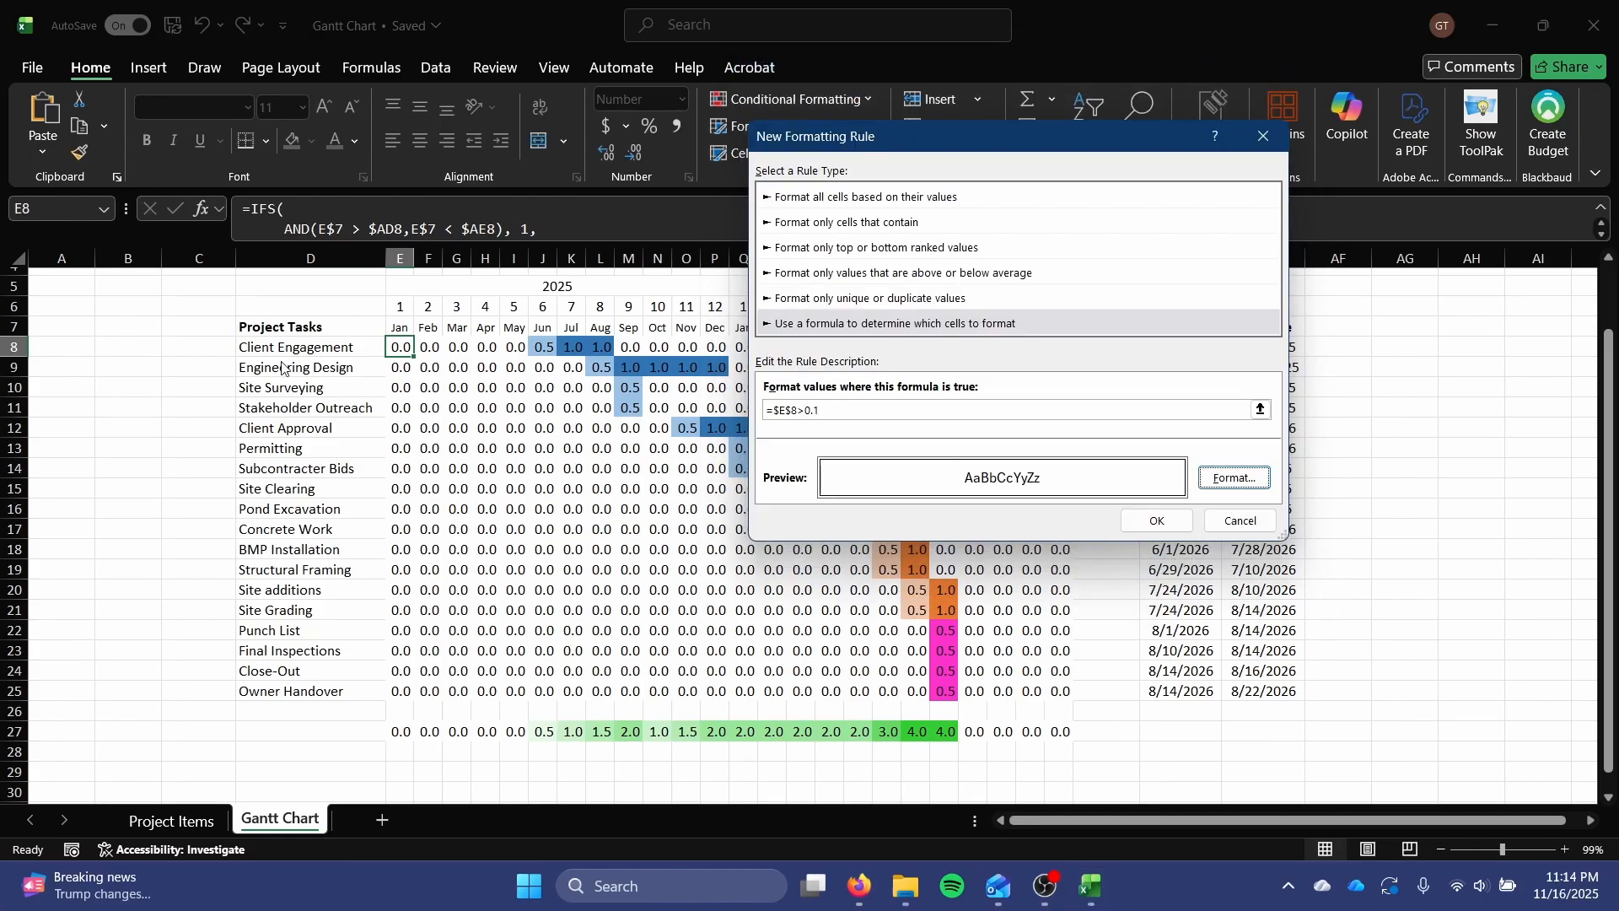
{"action": "left_click", "coordinate": [1156, 521]}
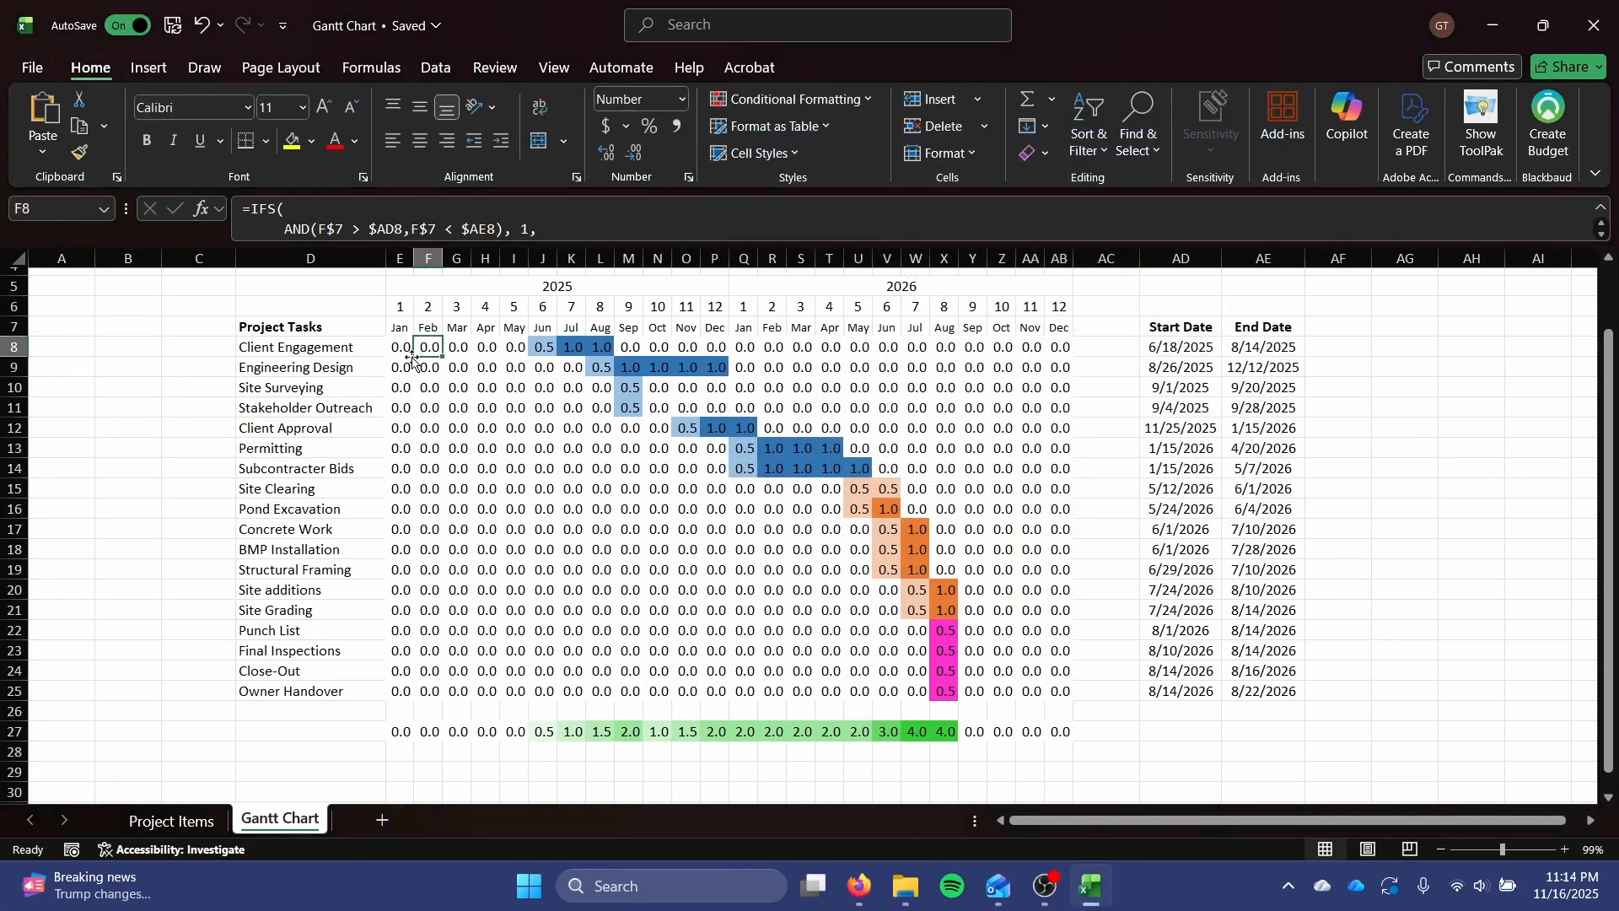
Fill cell E8's formula and formatting across the whole task grid E8:AB25.
{"action": "left_click_drag", "start_coordinate": [414, 357], "coordinate": [1073, 700]}
{"action": "left_click", "coordinate": [1110, 733]}
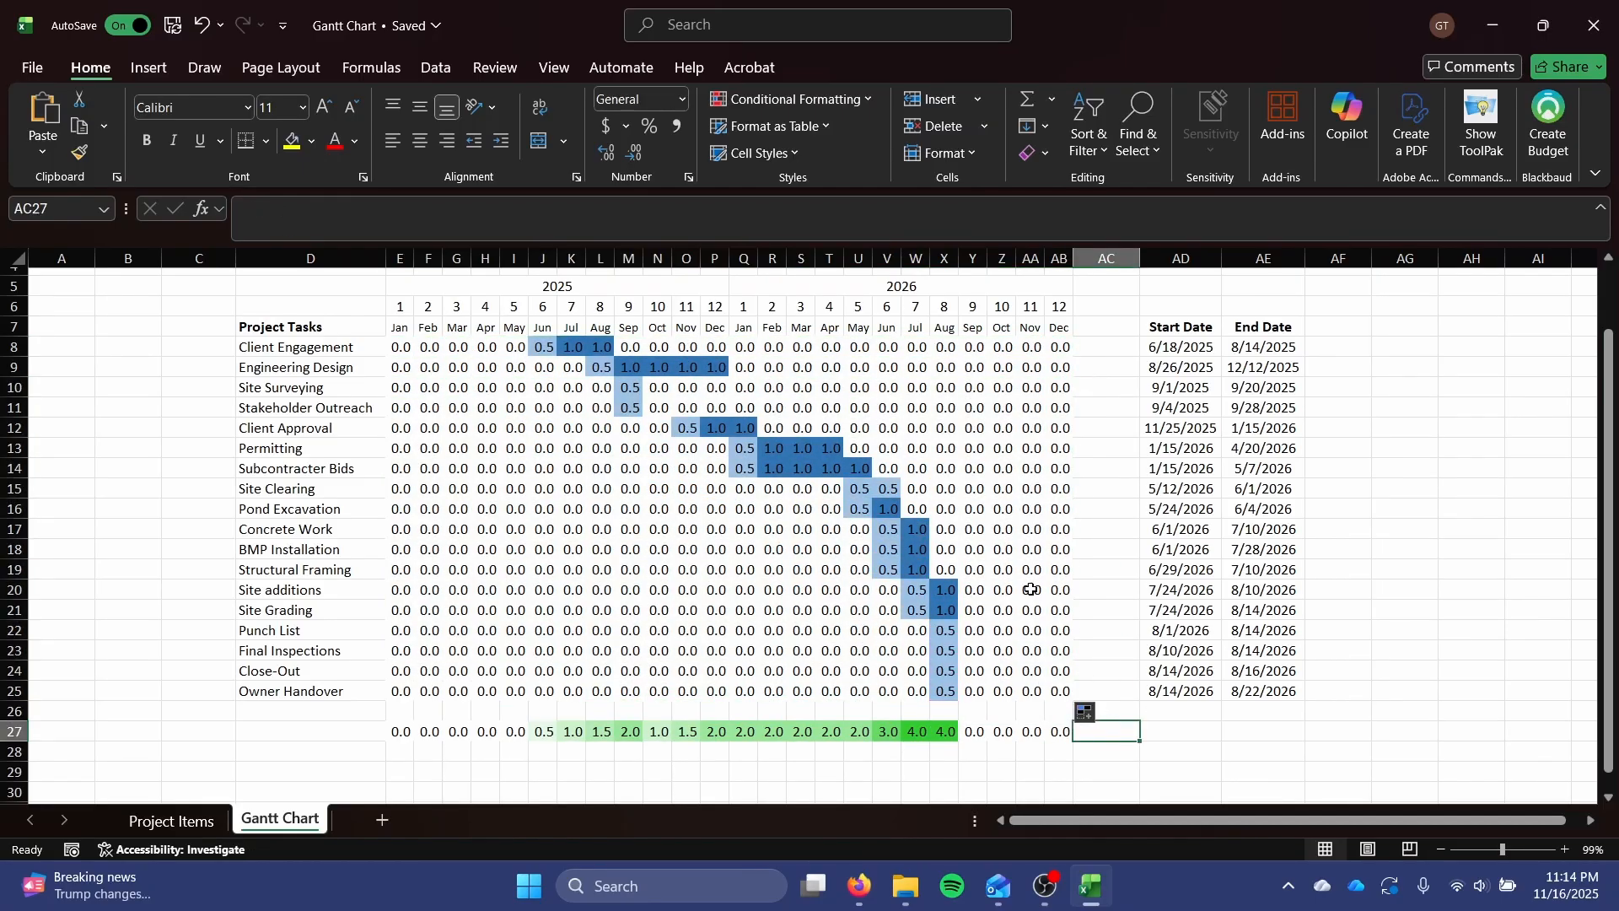
Undo the fill over the whole task grid and fill cell E8 only across row 8 to AB8.
{"action": "key", "text": "ctrl+z"}
{"action": "left_click", "coordinate": [907, 372]}
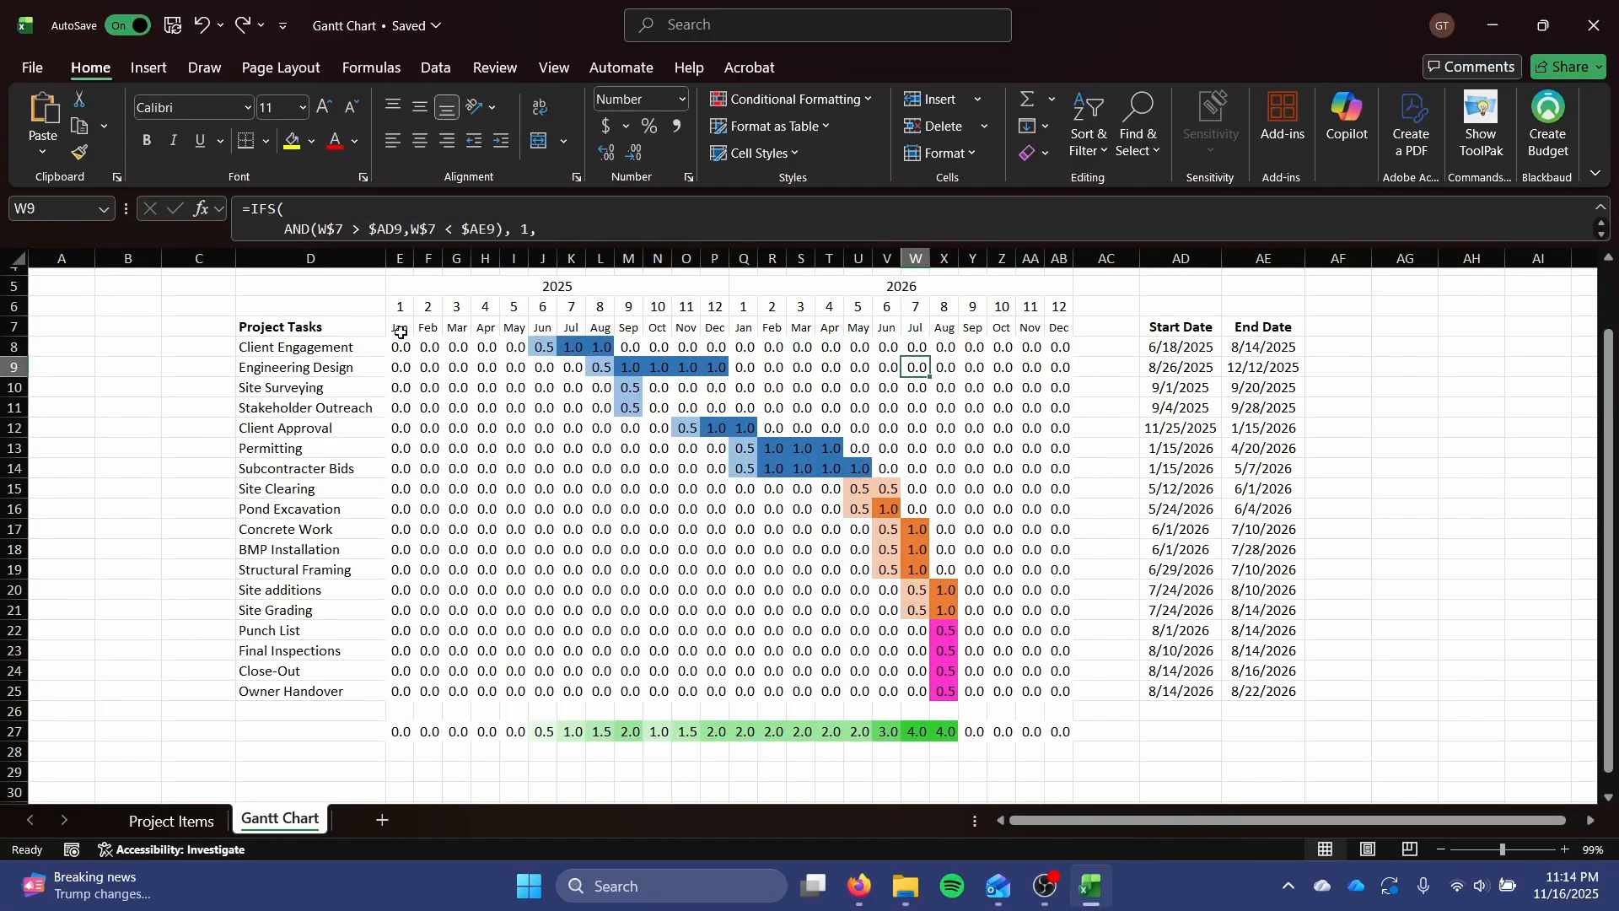
{"action": "left_click", "coordinate": [402, 345]}
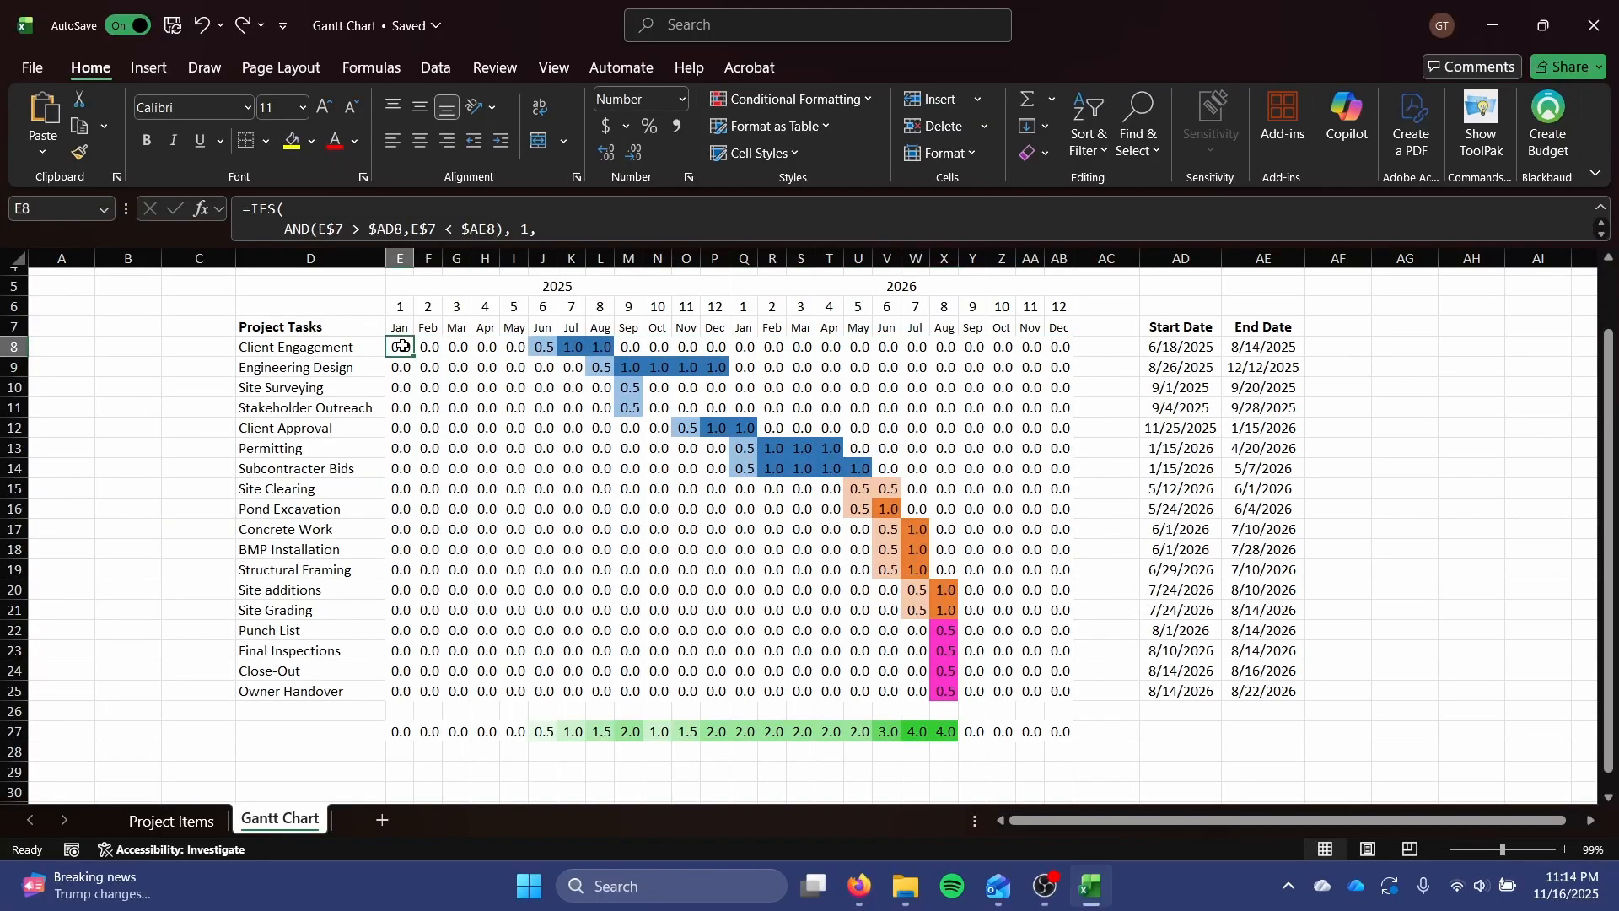
{"action": "left_click_drag", "start_coordinate": [412, 356], "coordinate": [1072, 356]}
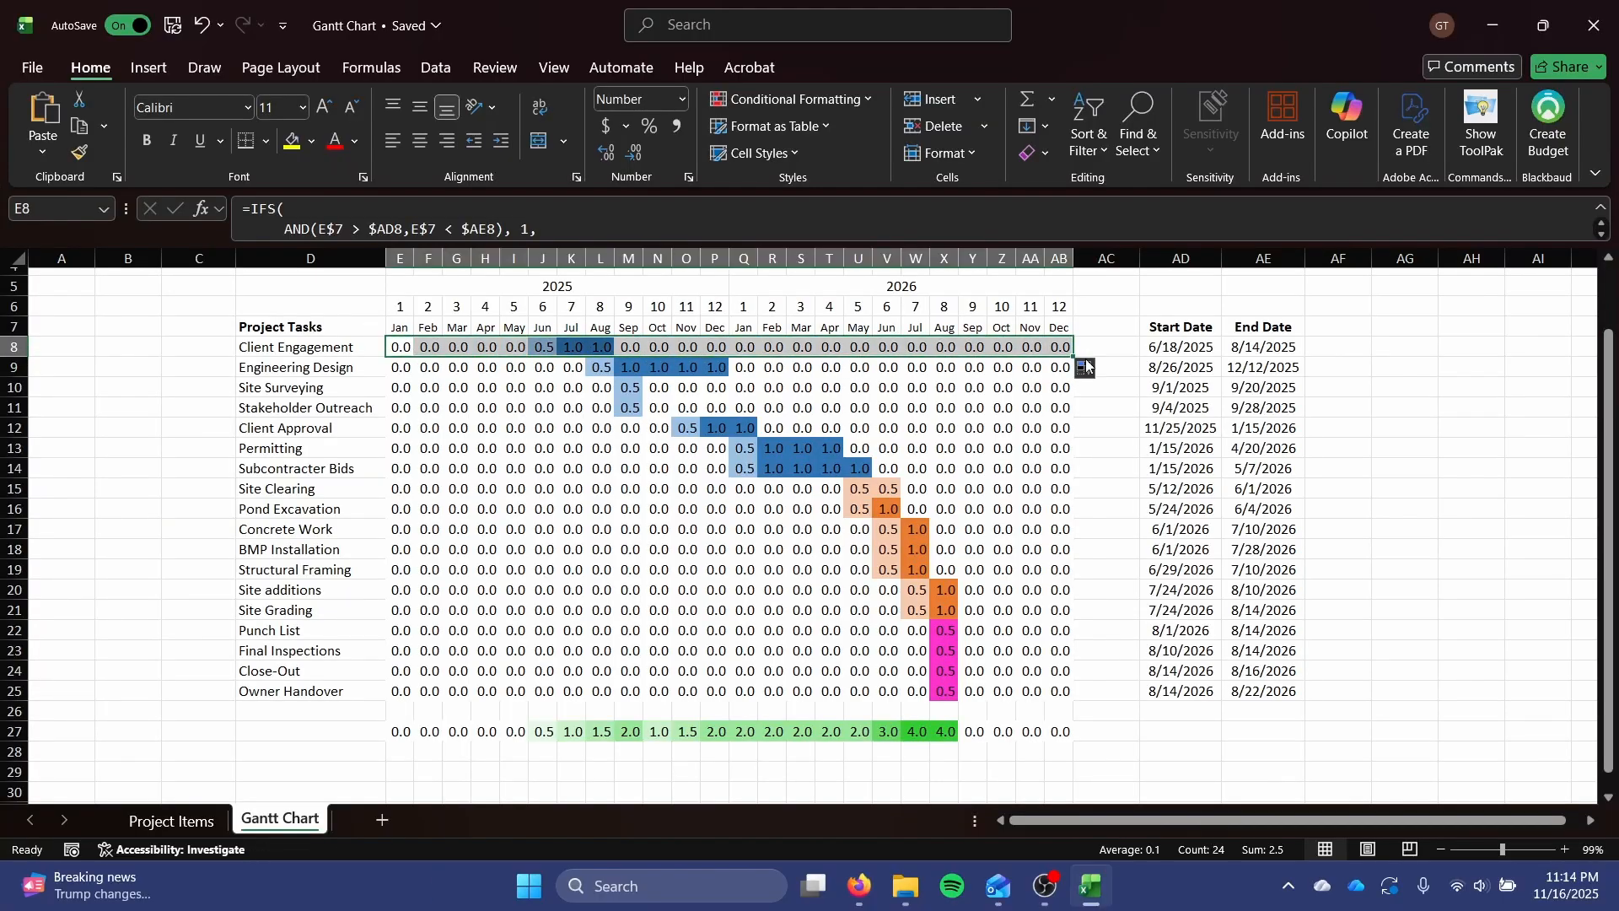
{"action": "left_click", "coordinate": [974, 402]}
Edit E8's formula-based border rule so that its formula uses the relative reference =E8 > 0.1.
{"action": "left_click", "coordinate": [397, 347]}
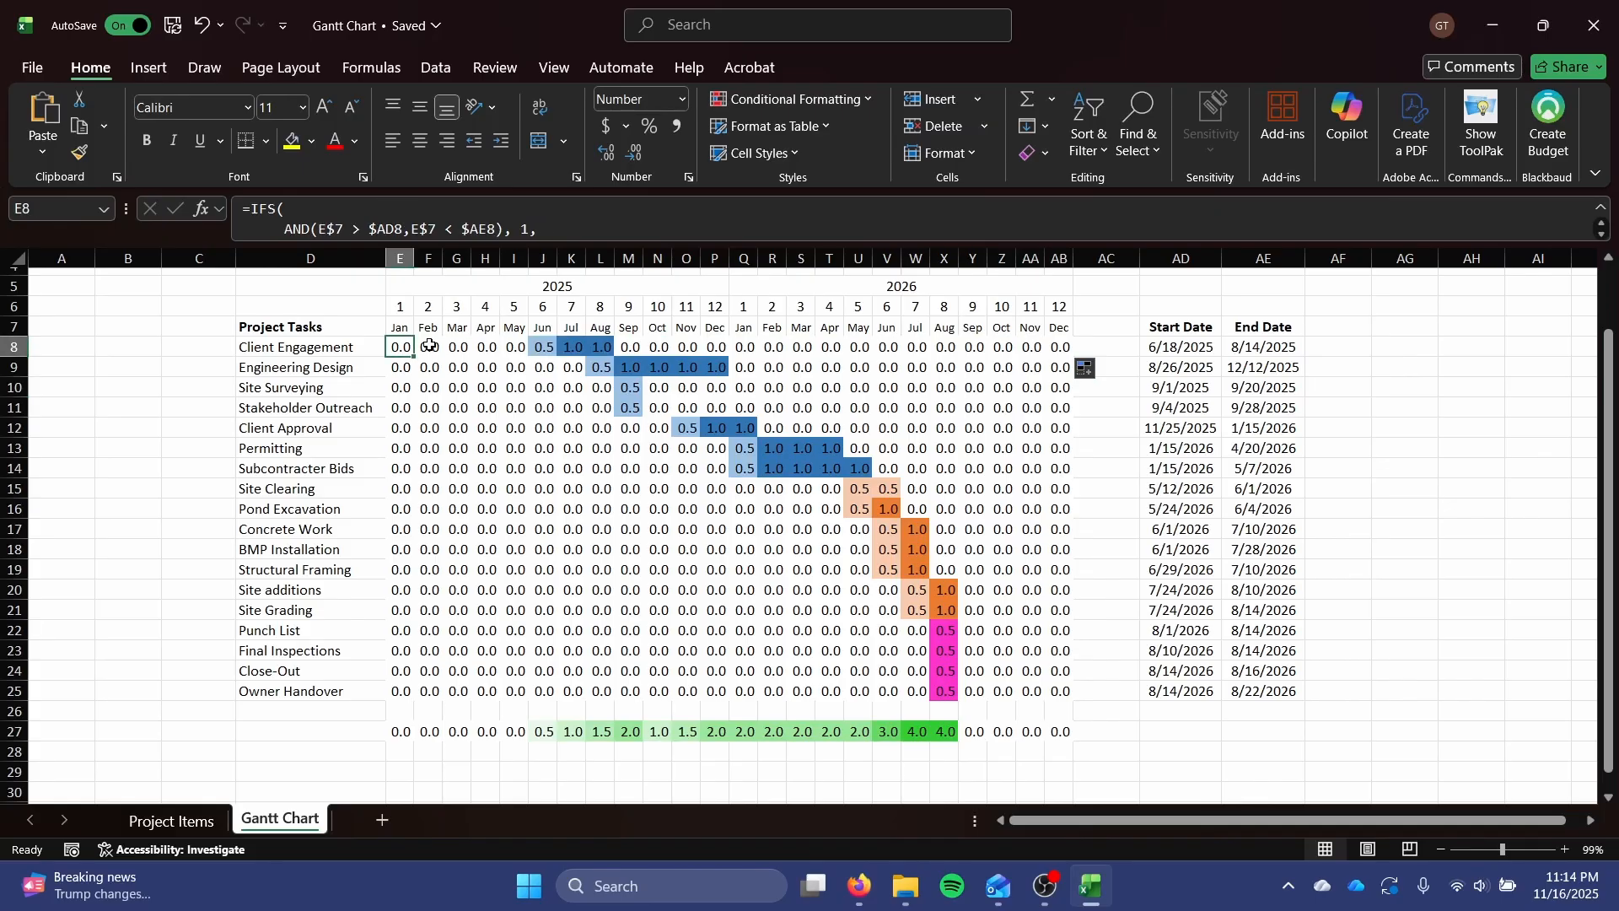
{"action": "left_click", "coordinate": [763, 100]}
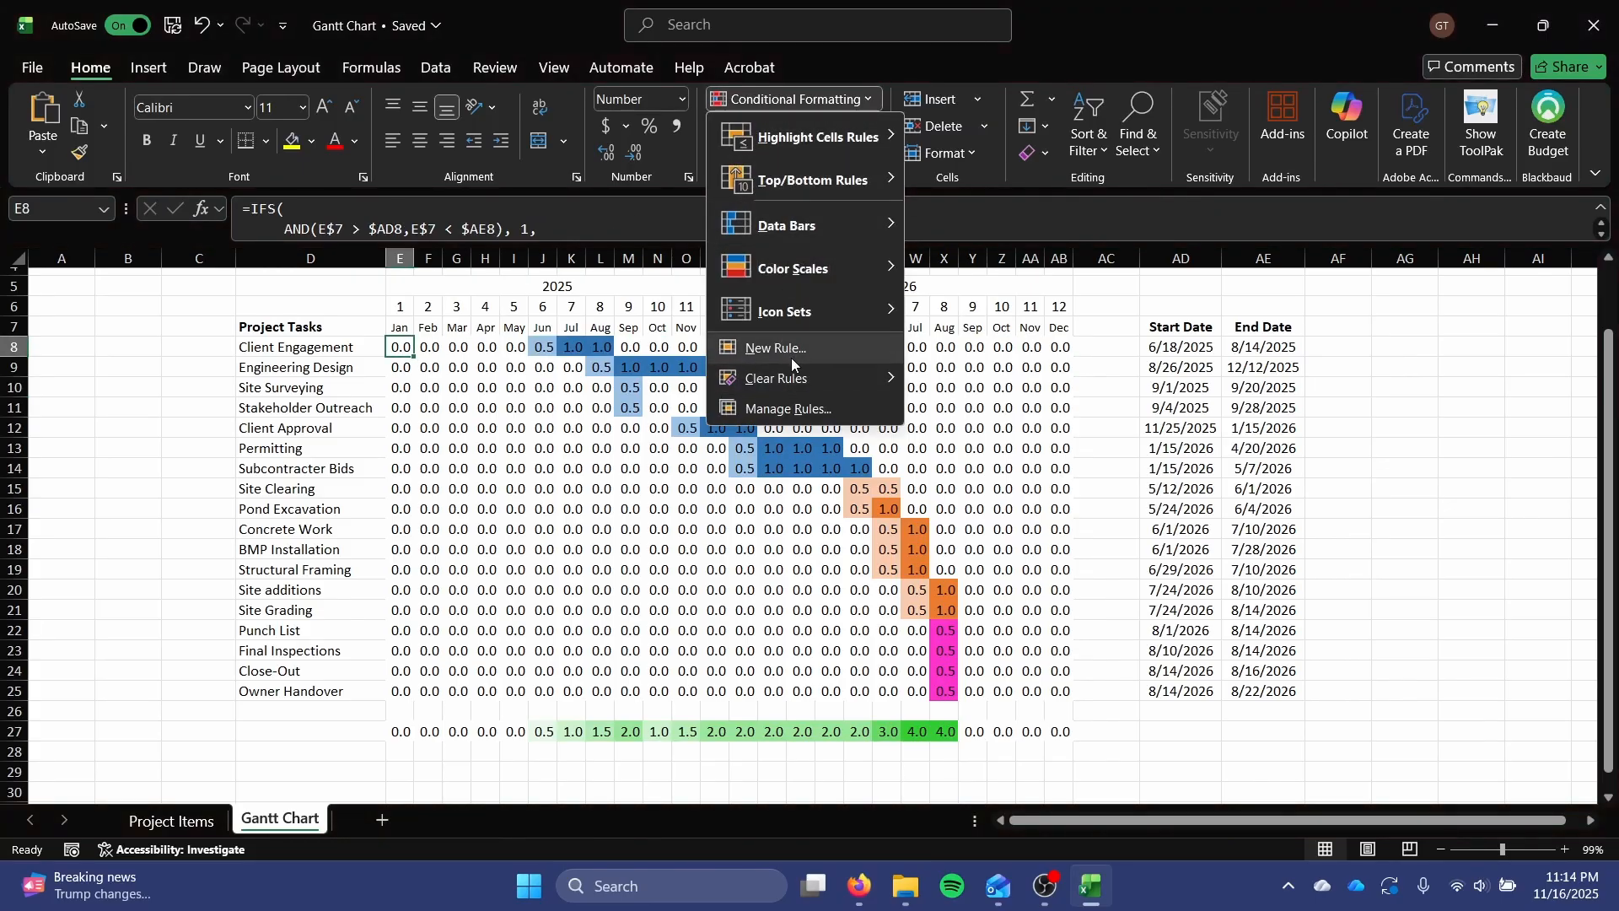
{"action": "left_click", "coordinate": [786, 409]}
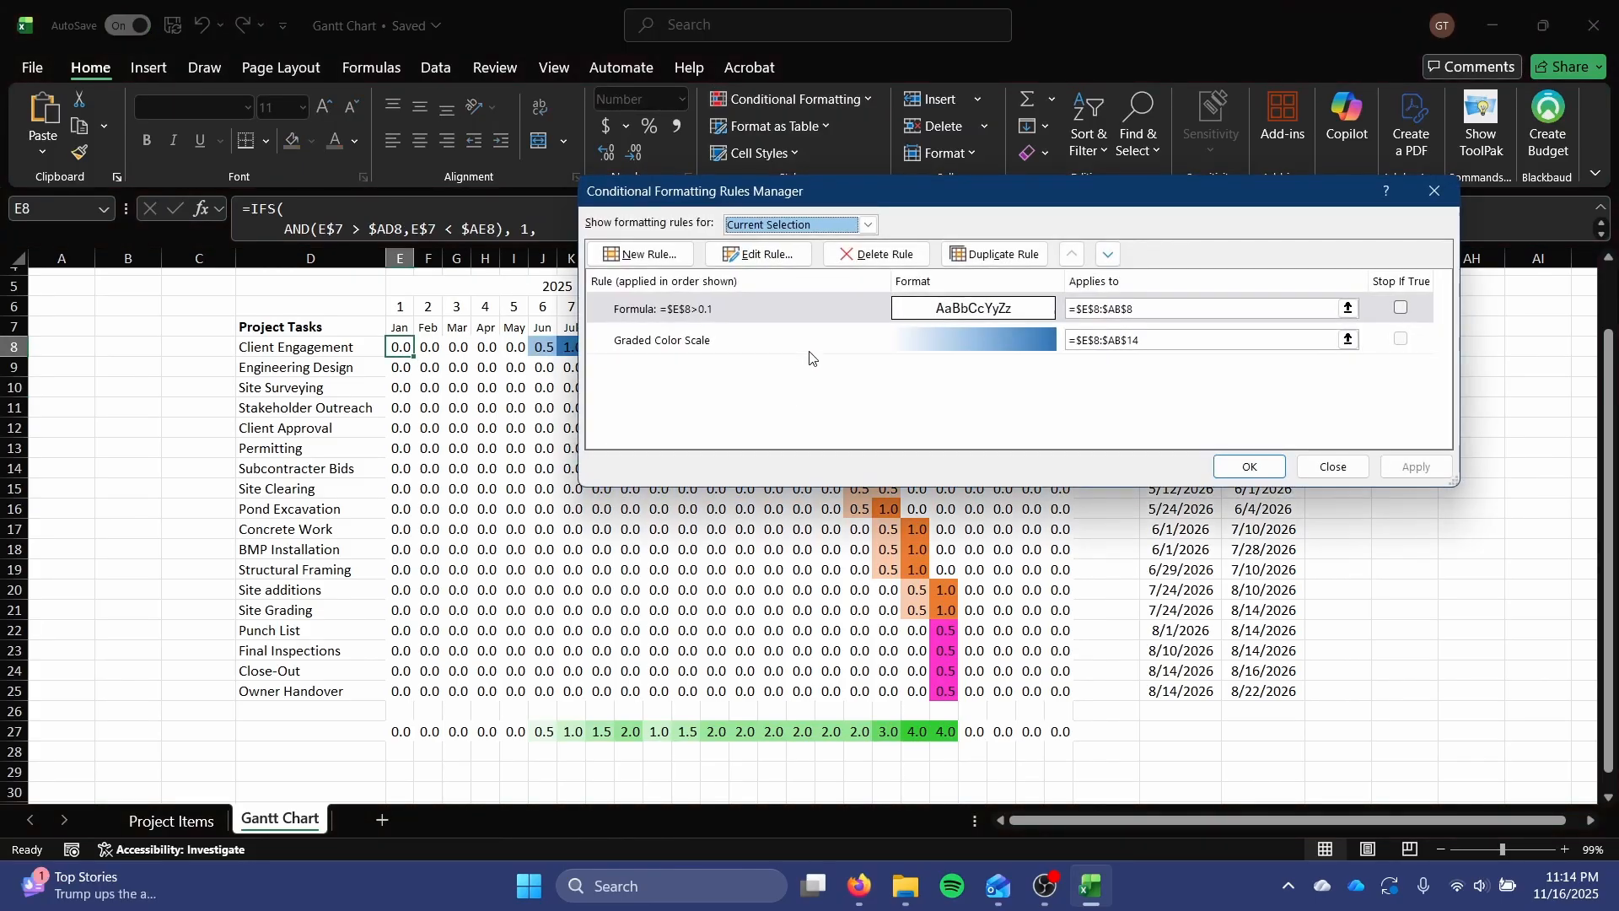
{"action": "left_click", "coordinate": [807, 312]}
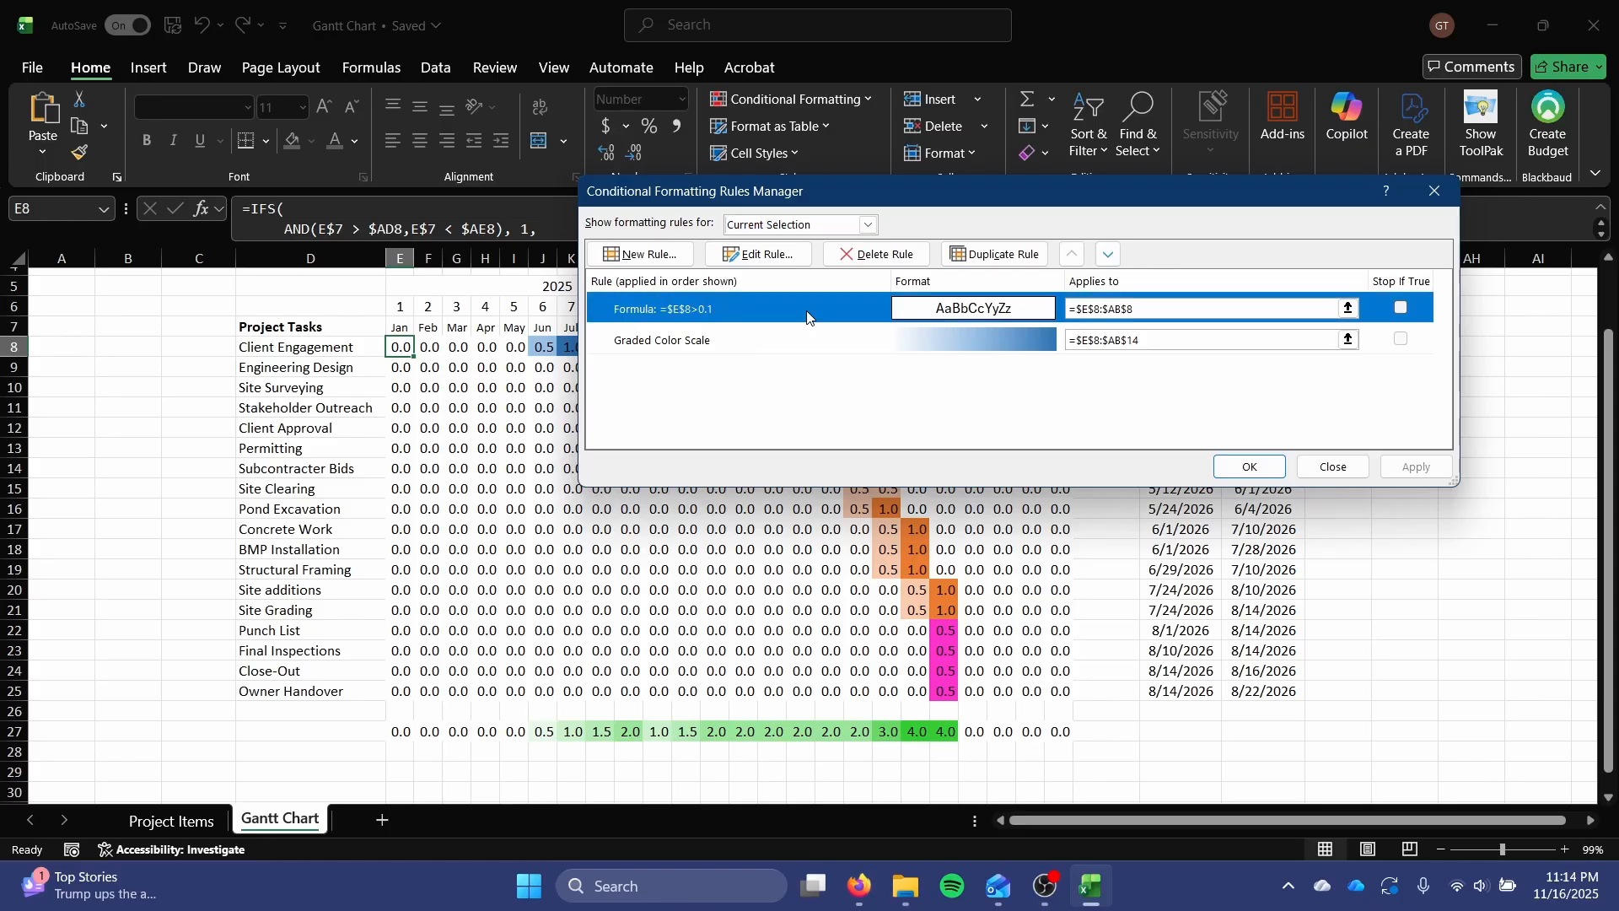
{"action": "left_click", "coordinate": [759, 254]}
{"action": "left_click", "coordinate": [797, 413]}
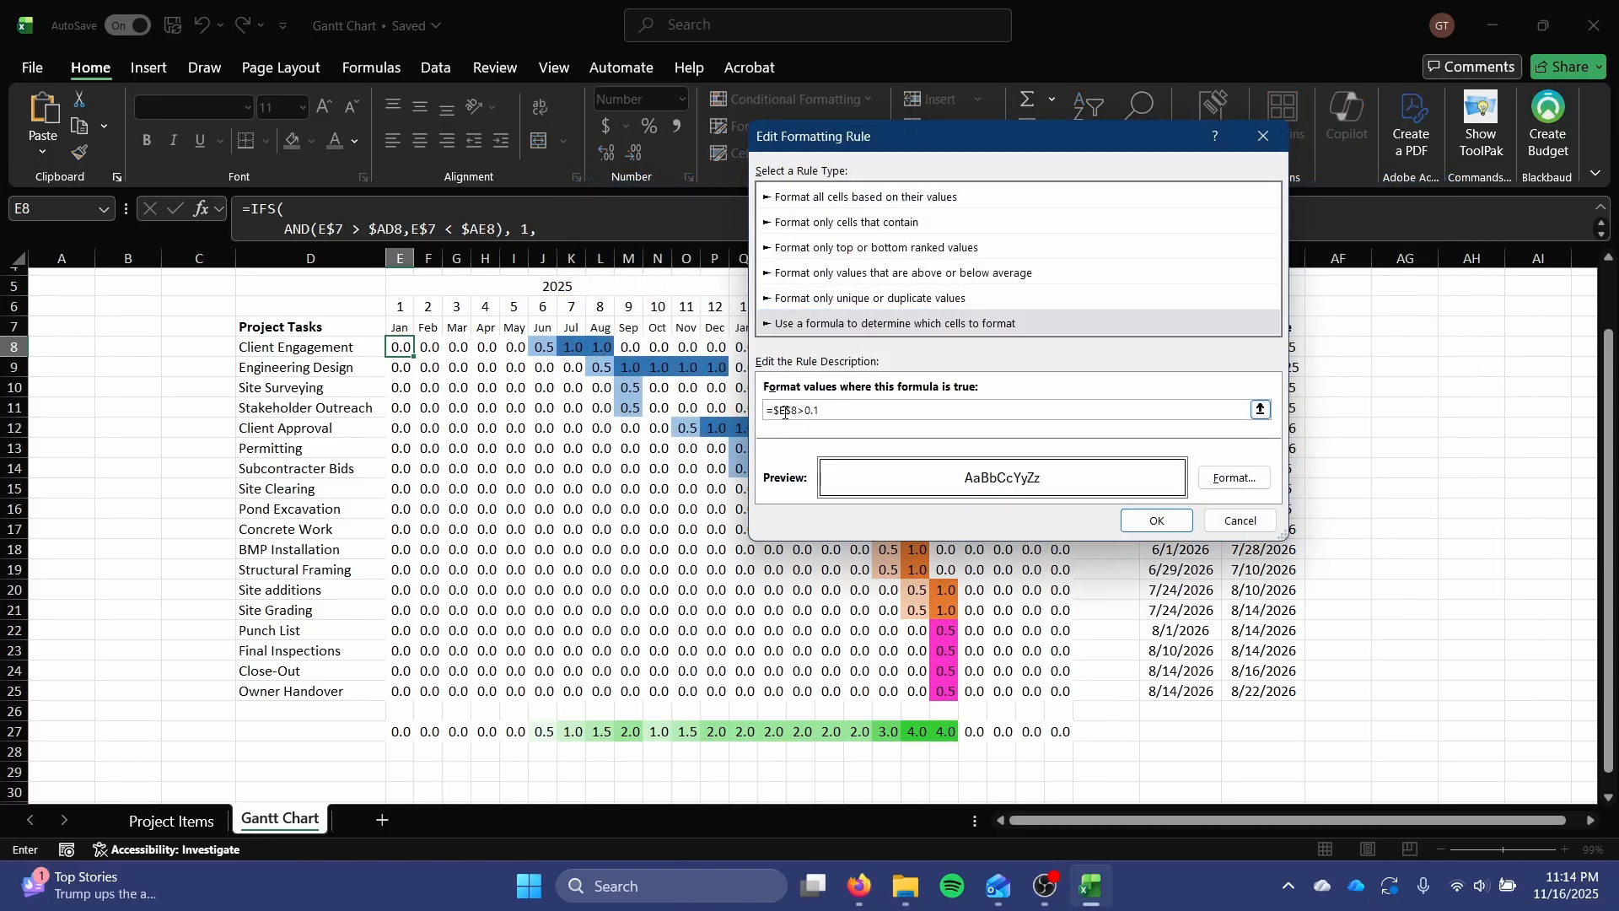
{"action": "type", "text": "+"}
{"action": "key", "text": "Left"}
{"action": "key", "text": "Left"}
{"action": "left_click_drag", "start_coordinate": [1222, 412], "coordinate": [617, 405]}
{"action": "key", "text": "BackSpace"}
{"action": "type", "text": "="}
{"action": "left_click", "coordinate": [401, 346]}
{"action": "type", "text": "=="}
{"action": "type", "text": "1"}
{"action": "key", "text": "Return"}
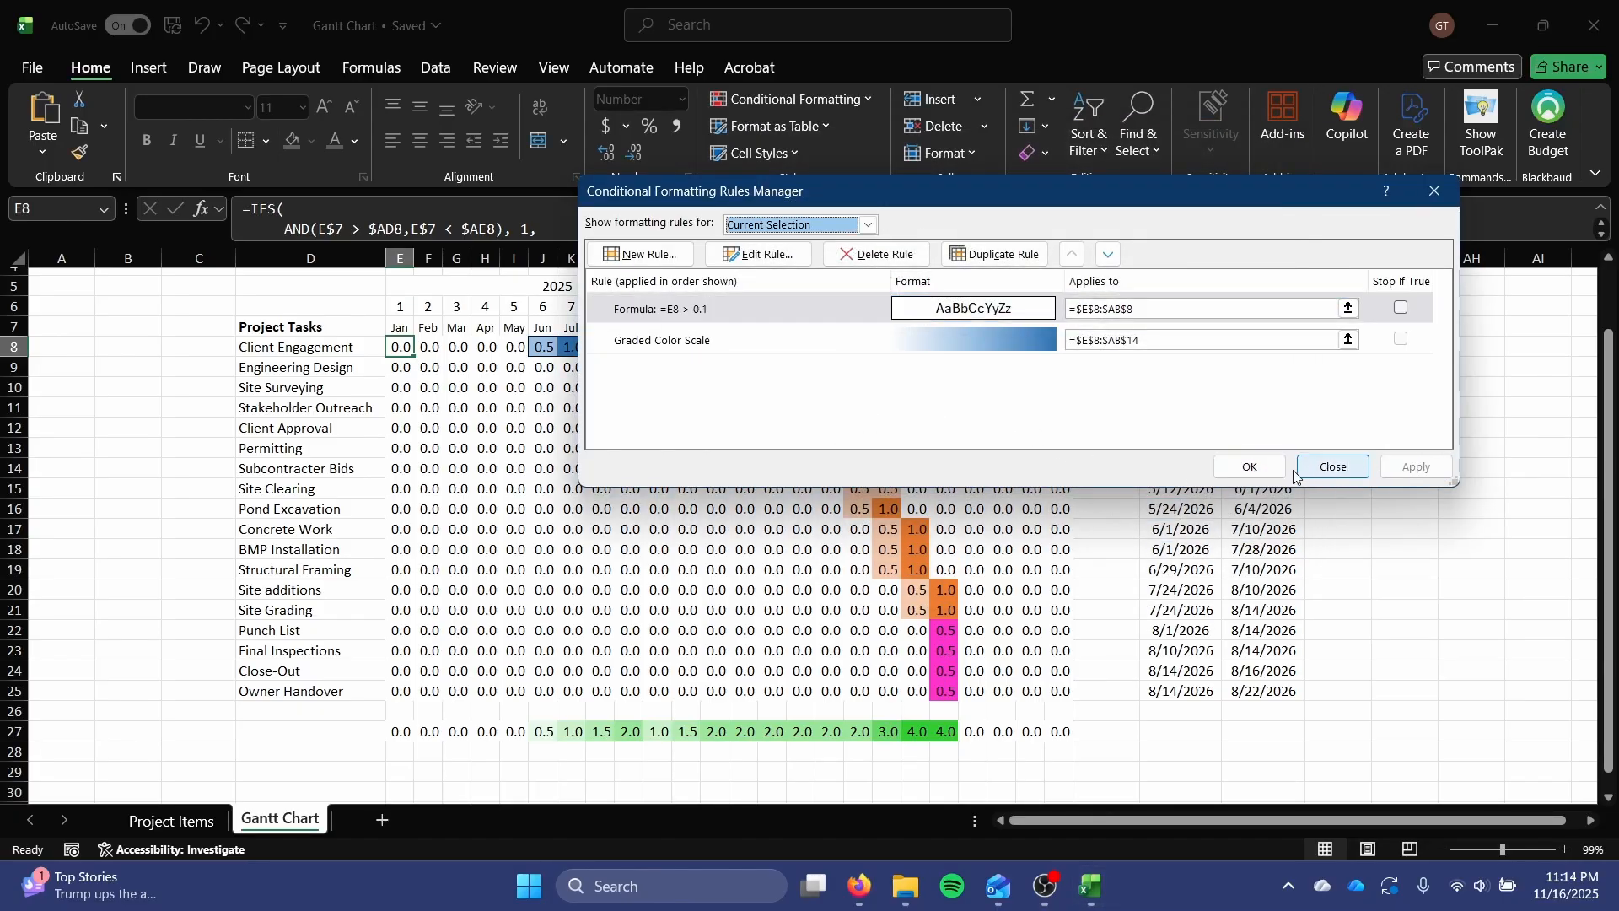
{"action": "left_click", "coordinate": [1303, 469]}
Fill cell E8's formula and formatting over the planning task rows E8:AB14.
{"action": "left_click_drag", "start_coordinate": [414, 357], "coordinate": [1043, 474]}
{"action": "left_click", "coordinate": [1004, 549]}
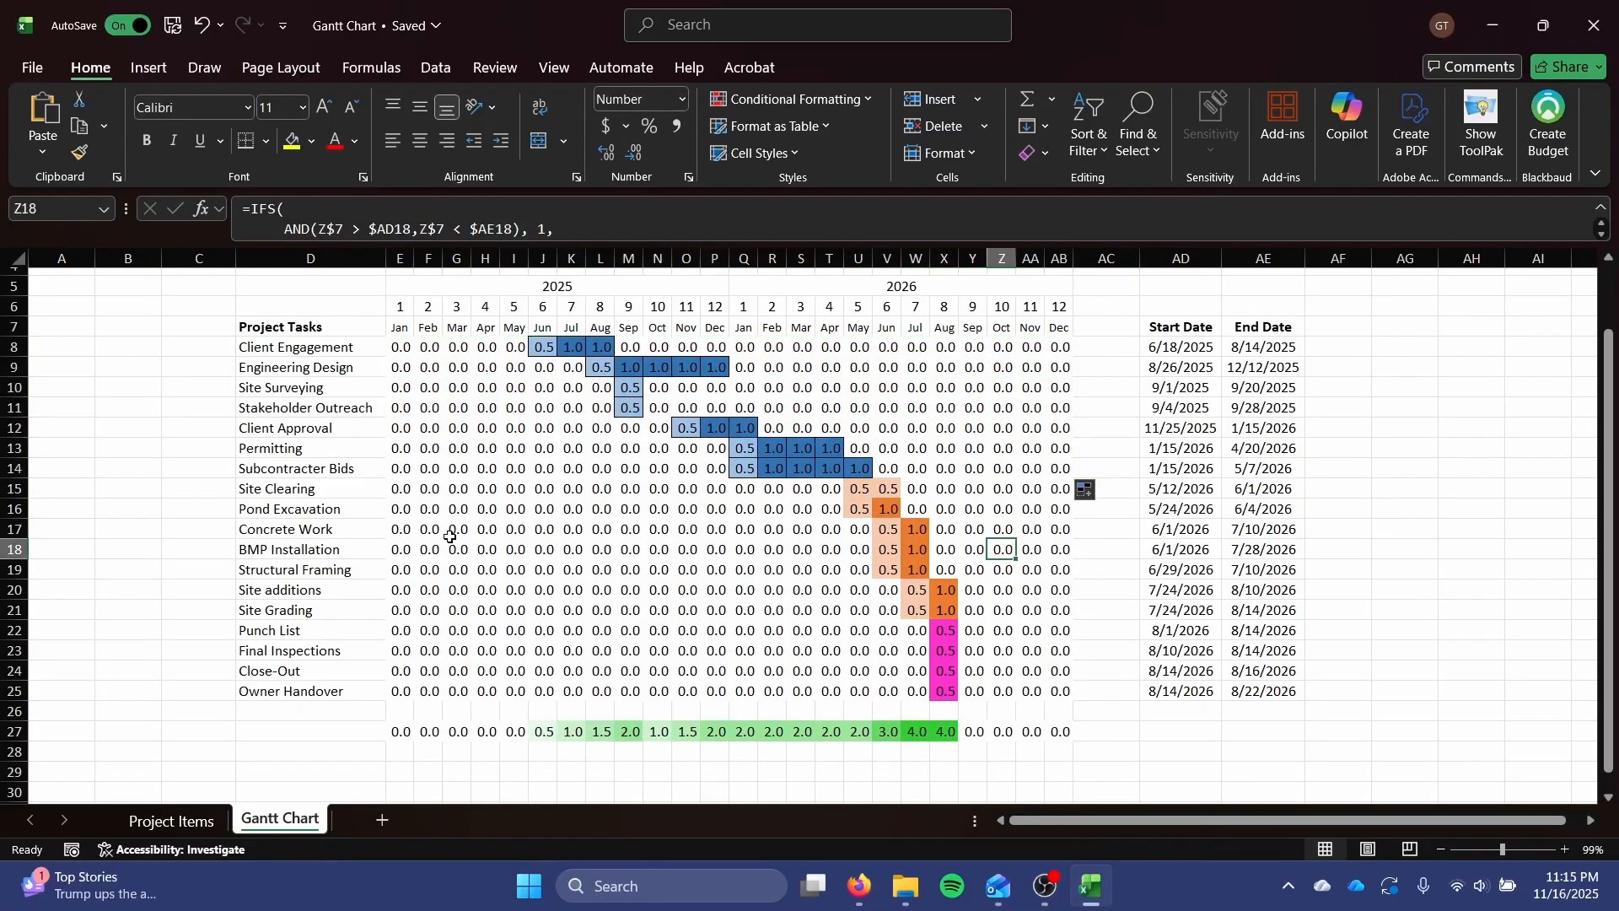
Add a formula-based rule =E15 > 0 with an outline border to E15 and fill the cell over the construction rows E15:AB21.
{"action": "left_click", "coordinate": [400, 490]}
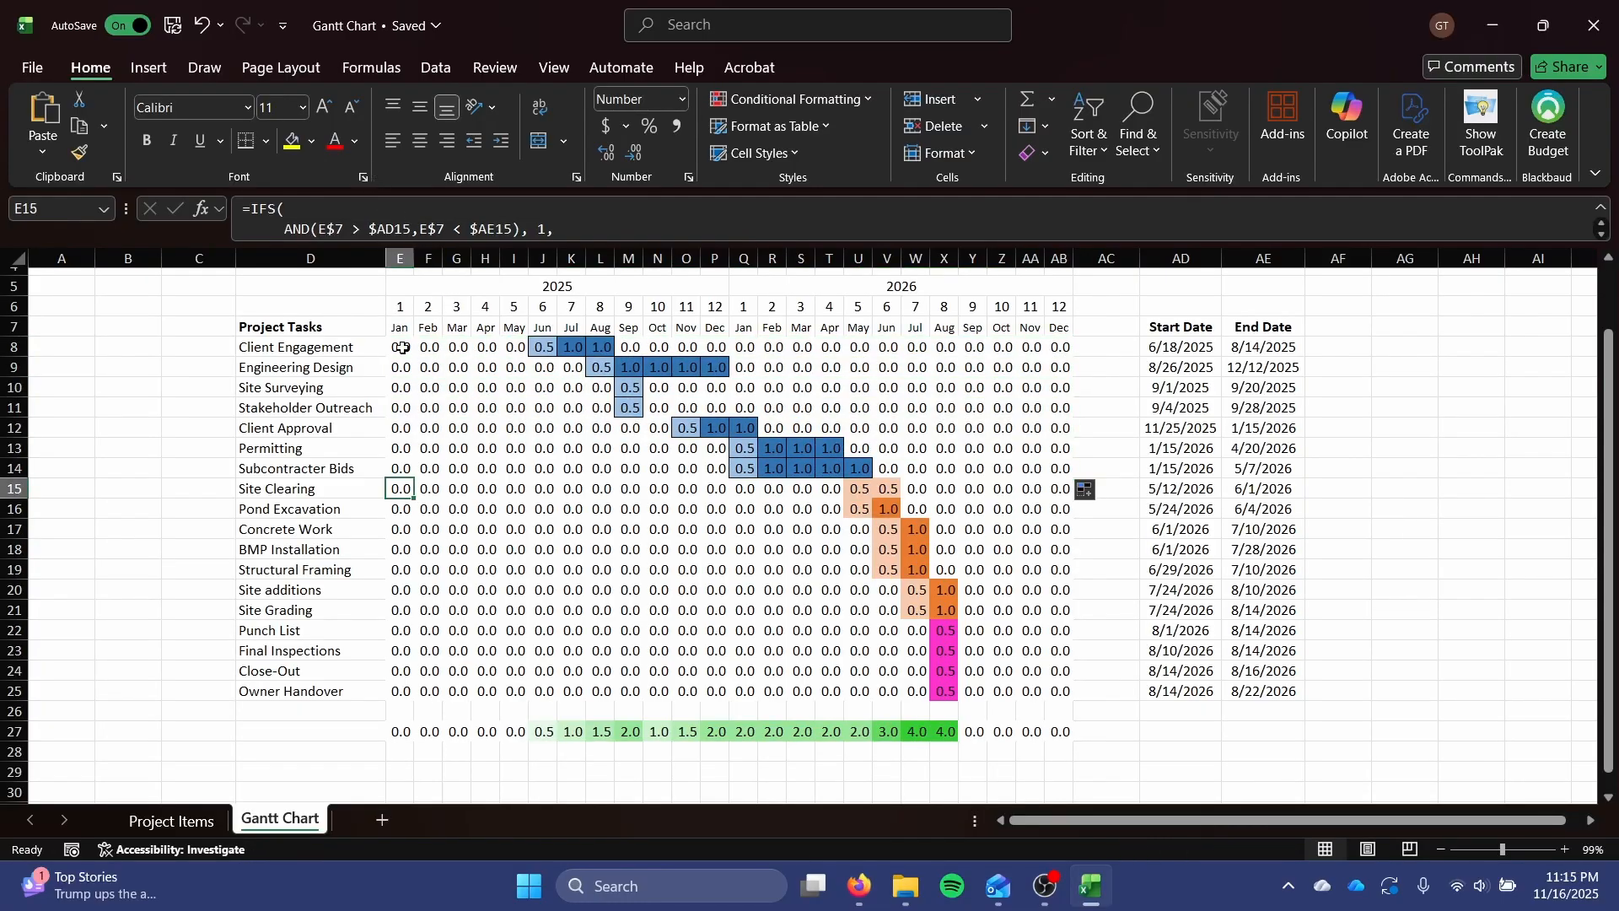
{"action": "left_click", "coordinate": [823, 103]}
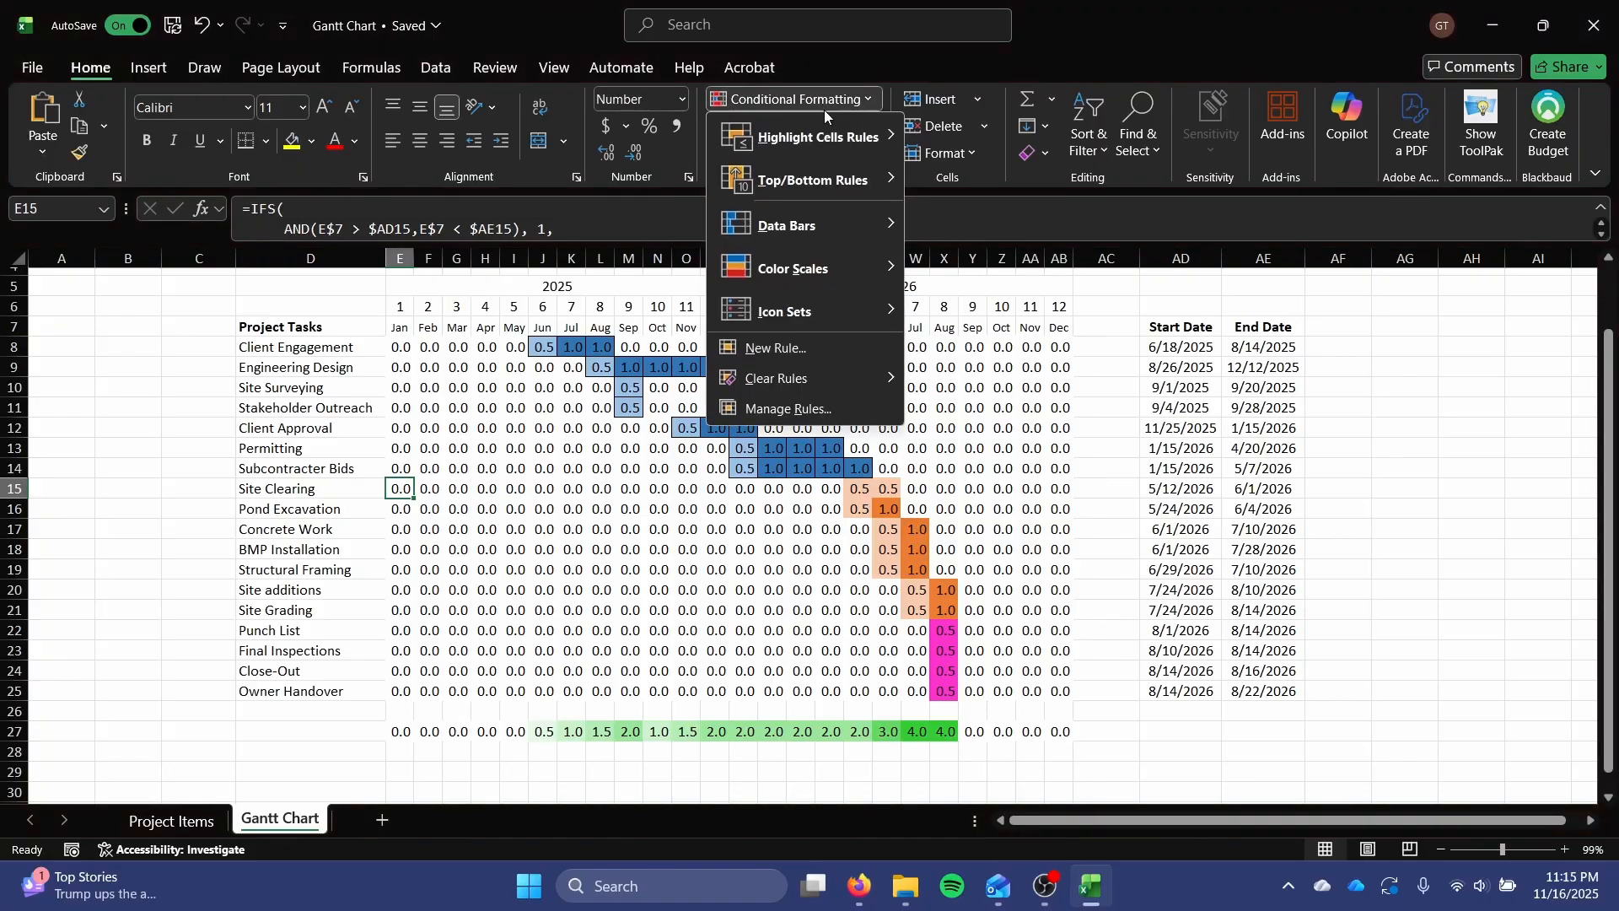
{"action": "left_click", "coordinate": [799, 355]}
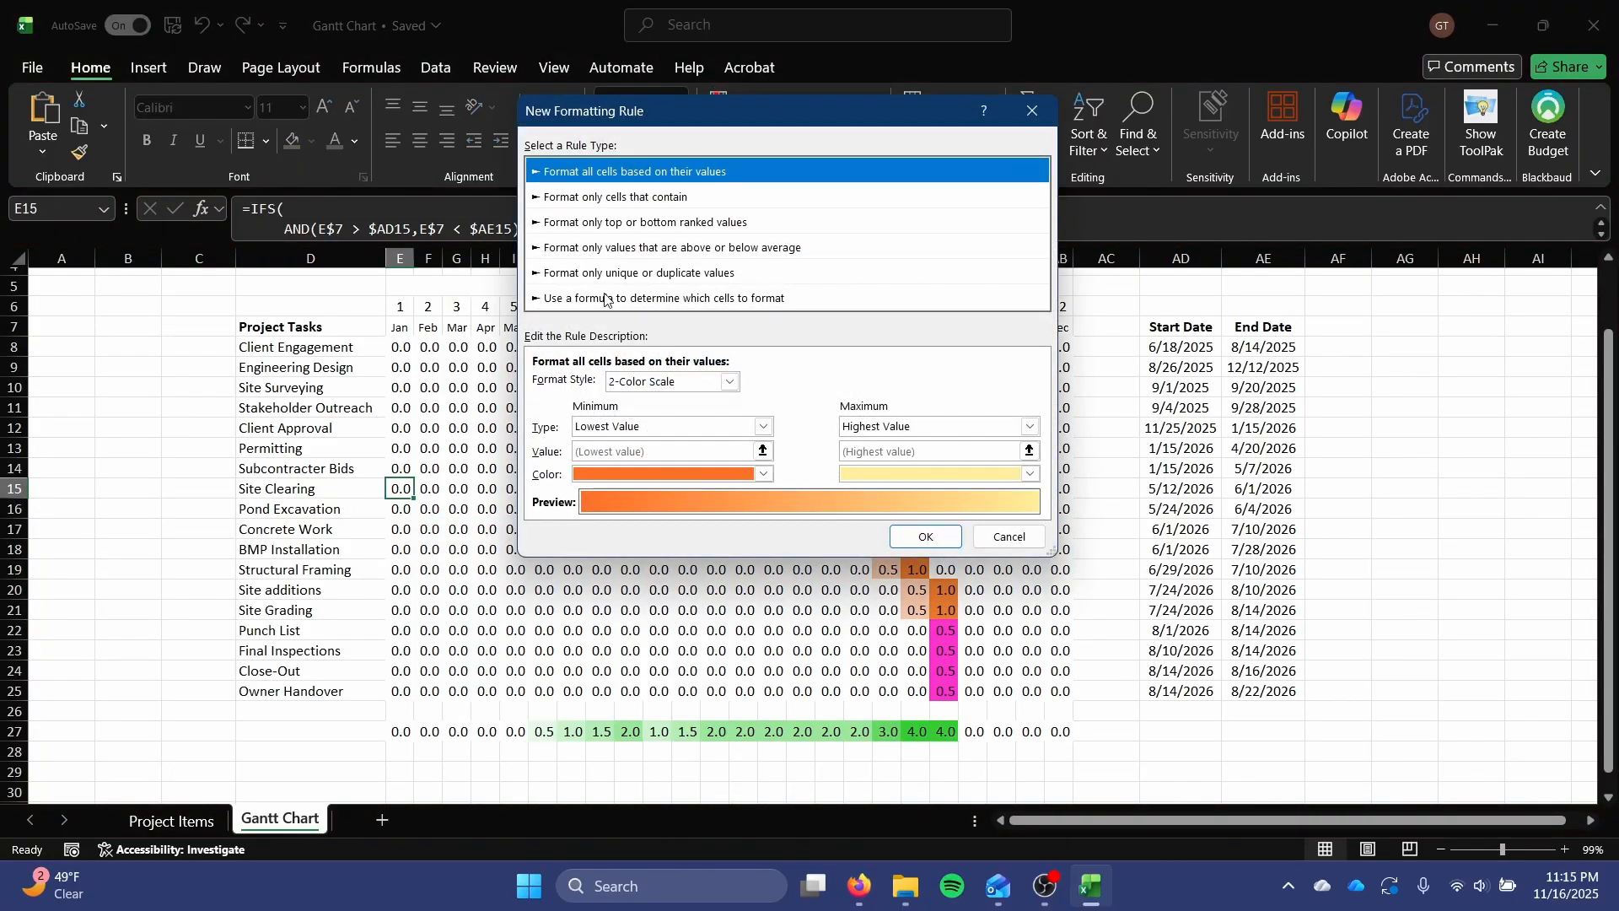
{"action": "left_click", "coordinate": [664, 298]}
{"action": "left_click", "coordinate": [641, 388]}
{"action": "type", "text": "=E15 > 0"}
{"action": "left_click", "coordinate": [1002, 452]}
{"action": "left_click", "coordinate": [828, 125]}
{"action": "left_click", "coordinate": [907, 551]}
{"action": "left_click", "coordinate": [925, 495]}
{"action": "left_click_drag", "start_coordinate": [414, 498], "coordinate": [1065, 613]}
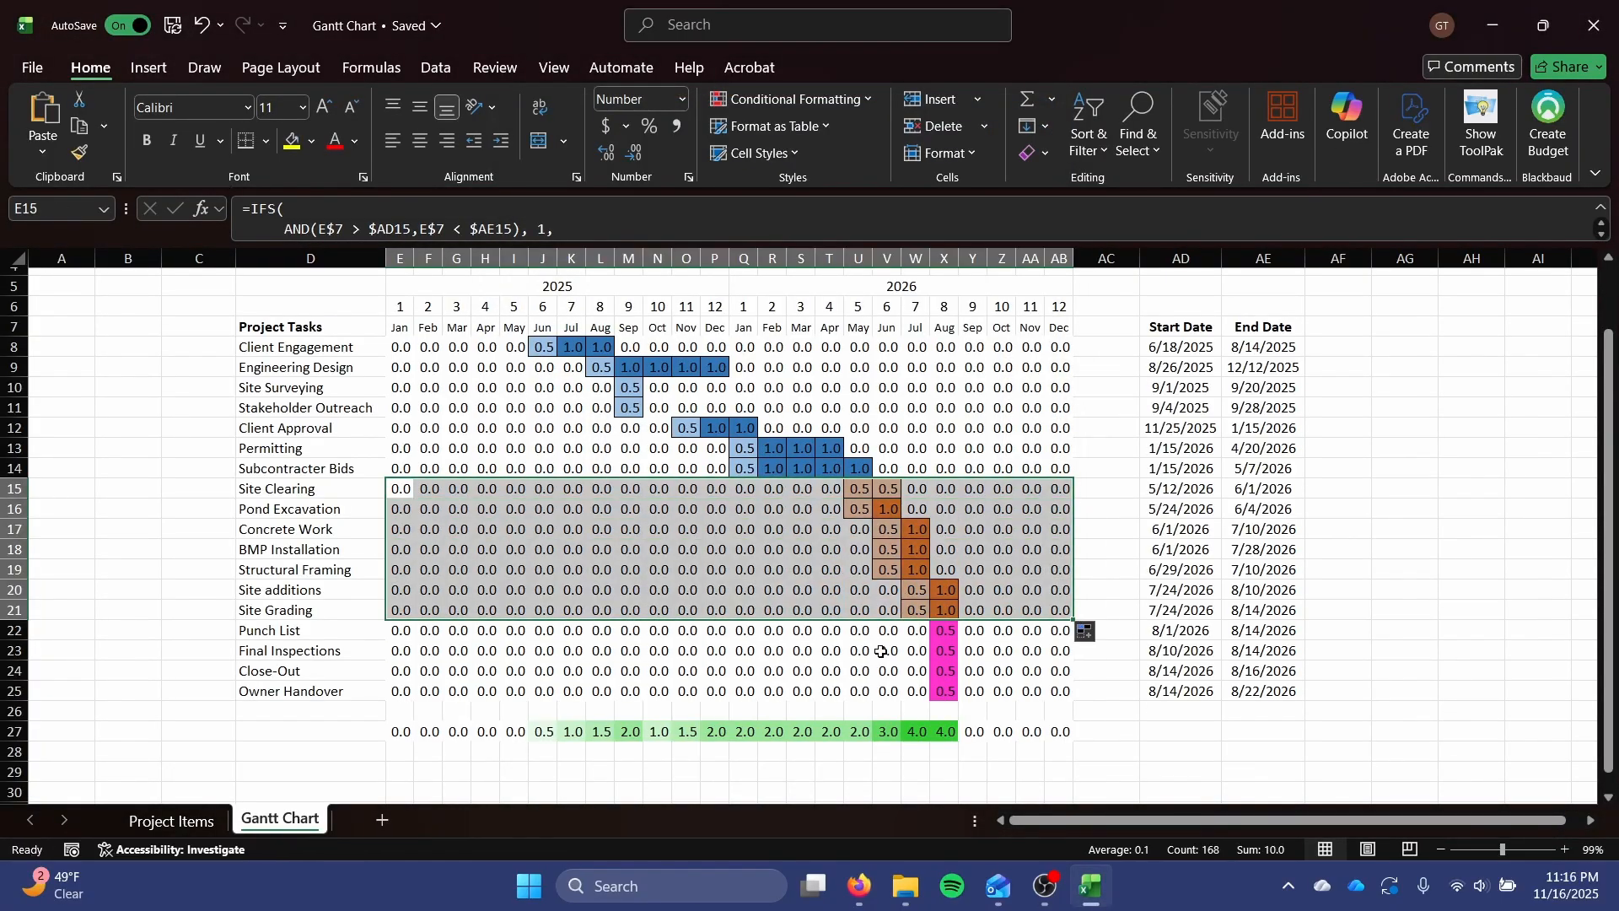
Add a formula-based rule =E22 > 0.1 with an outline border to E22 and fill the cell over the post-construction rows E22:AB25.
{"action": "left_click", "coordinate": [402, 633]}
{"action": "left_click", "coordinate": [801, 100]}
{"action": "left_click", "coordinate": [771, 348]}
{"action": "left_click", "coordinate": [664, 278]}
{"action": "left_click", "coordinate": [659, 362]}
{"action": "type", "text": "=E22 >$22:$22 0.1"}
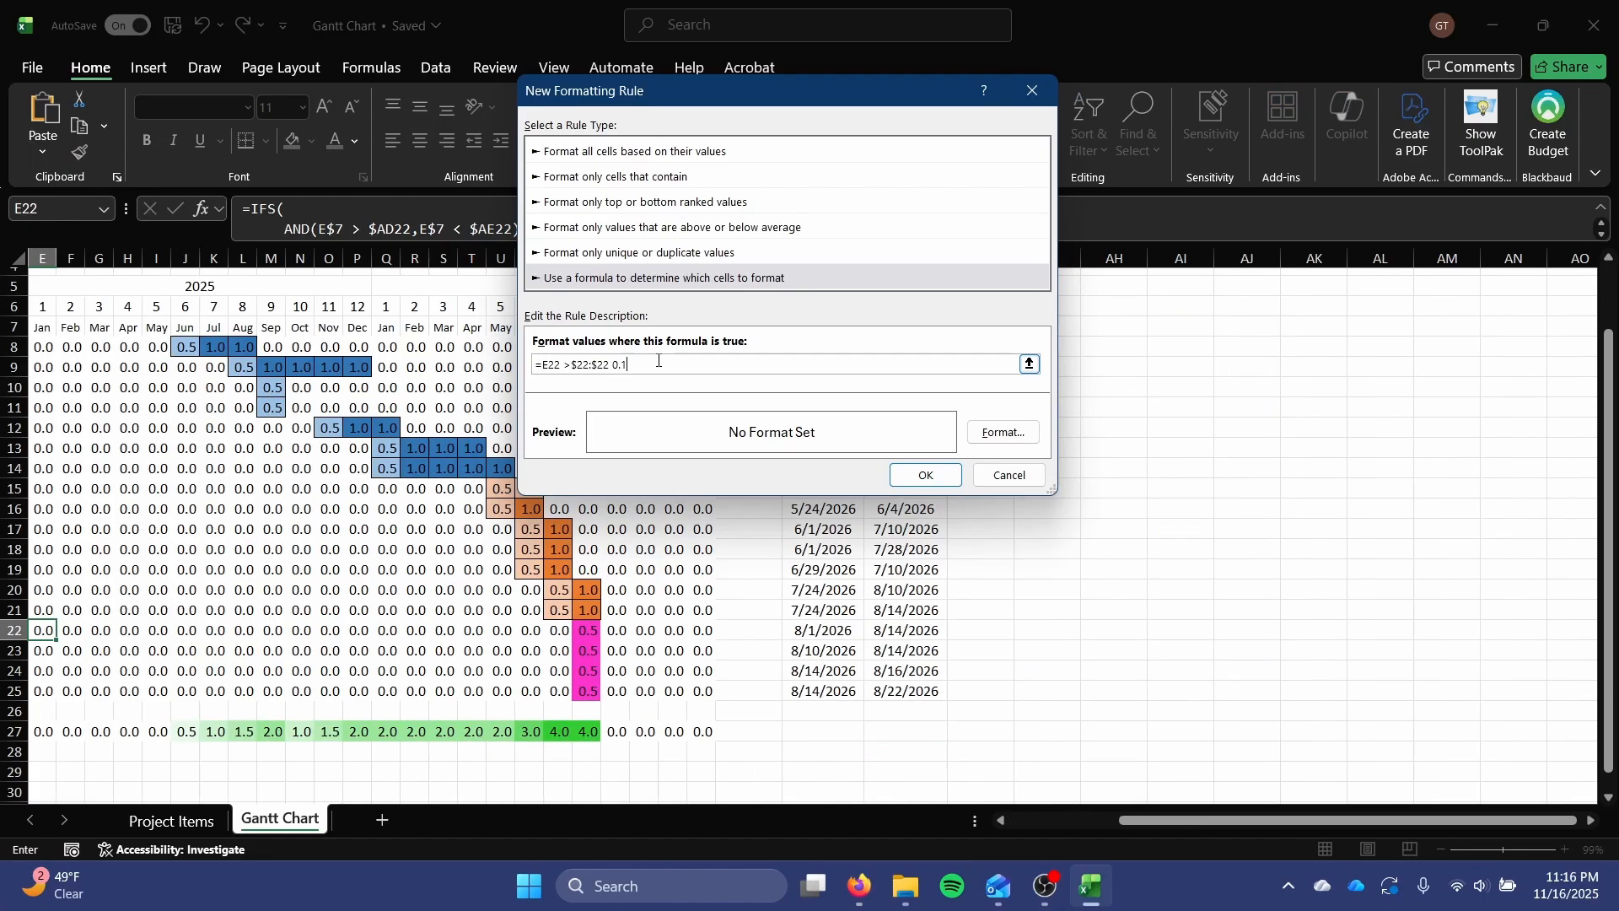
{"action": "key", "text": "BackSpace"}
{"action": "key", "text": "BackSpace"}
{"action": "key", "text": "BackSpace"}
{"action": "key", "text": "BackSpace"}
{"action": "key", "text": "BackSpace"}
{"action": "key", "text": "BackSpace"}
{"action": "key", "text": "BackSpace"}
{"action": "key", "text": "BackSpace"}
{"action": "type", "text": "0.1"}
{"action": "left_click", "coordinate": [1025, 434]}
{"action": "left_click_drag", "start_coordinate": [413, 642], "coordinate": [1064, 639]}
{"action": "left_click_drag", "start_coordinate": [1074, 643], "coordinate": [1071, 695]}
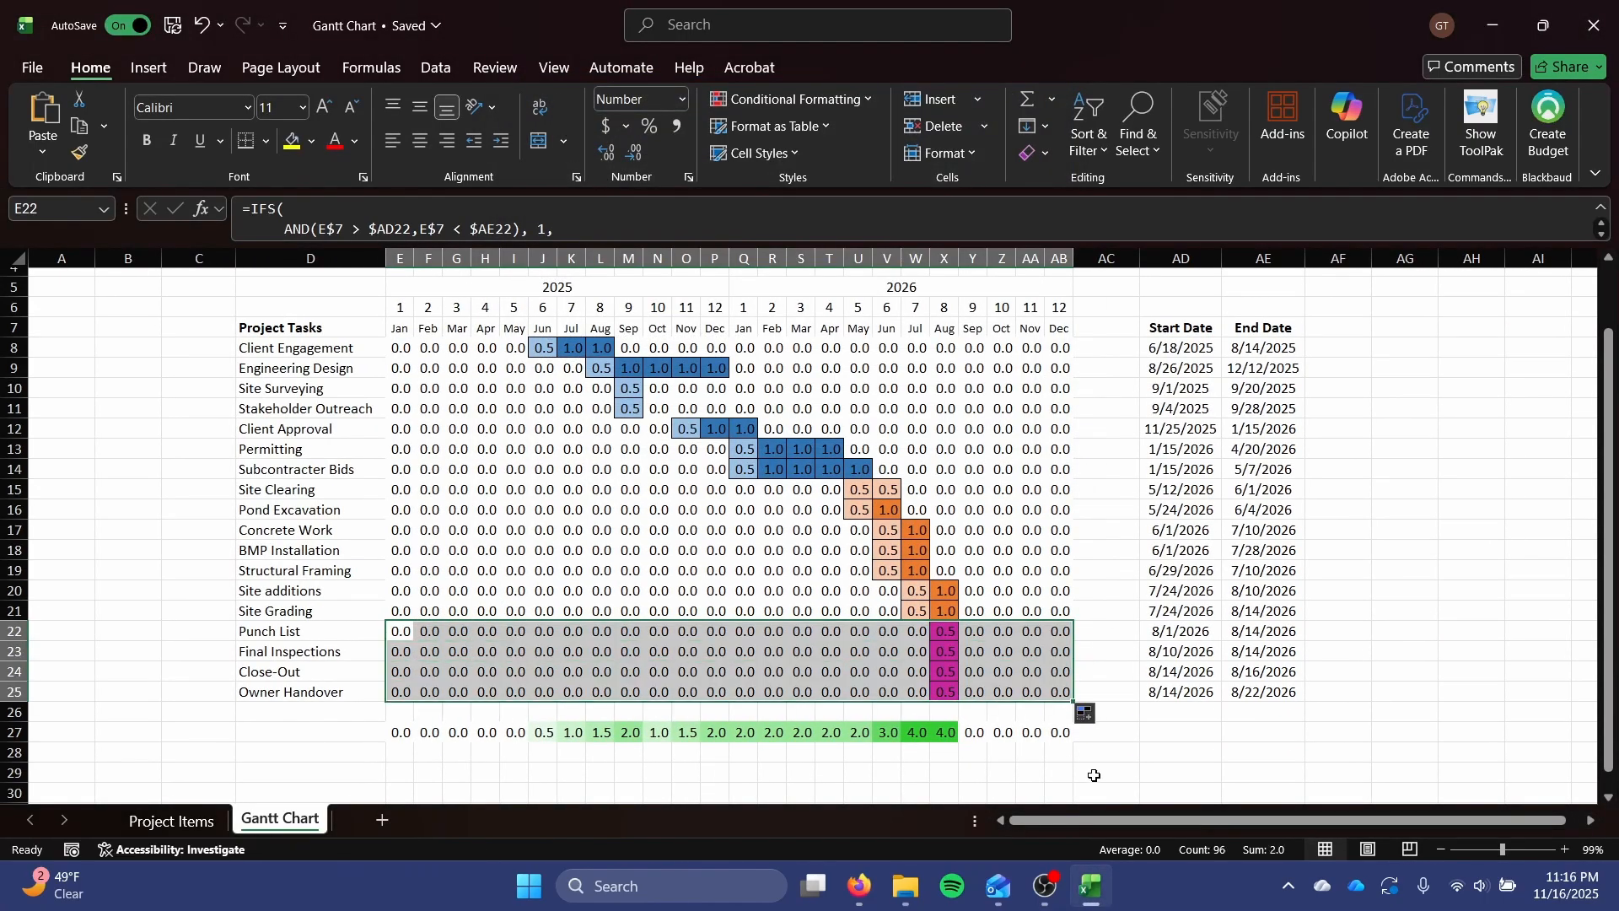
Add a formula-based rule =E27 > 0.1 with an outline border to E27 and fill the cell across the monthly totals to AB27.
{"action": "left_click", "coordinate": [400, 733]}
{"action": "left_click", "coordinate": [791, 100]}
{"action": "left_click", "coordinate": [746, 365]}
{"action": "left_click", "coordinate": [743, 258]}
{"action": "left_click", "coordinate": [625, 342]}
{"action": "type", "text": "=E27 > 0.1"}
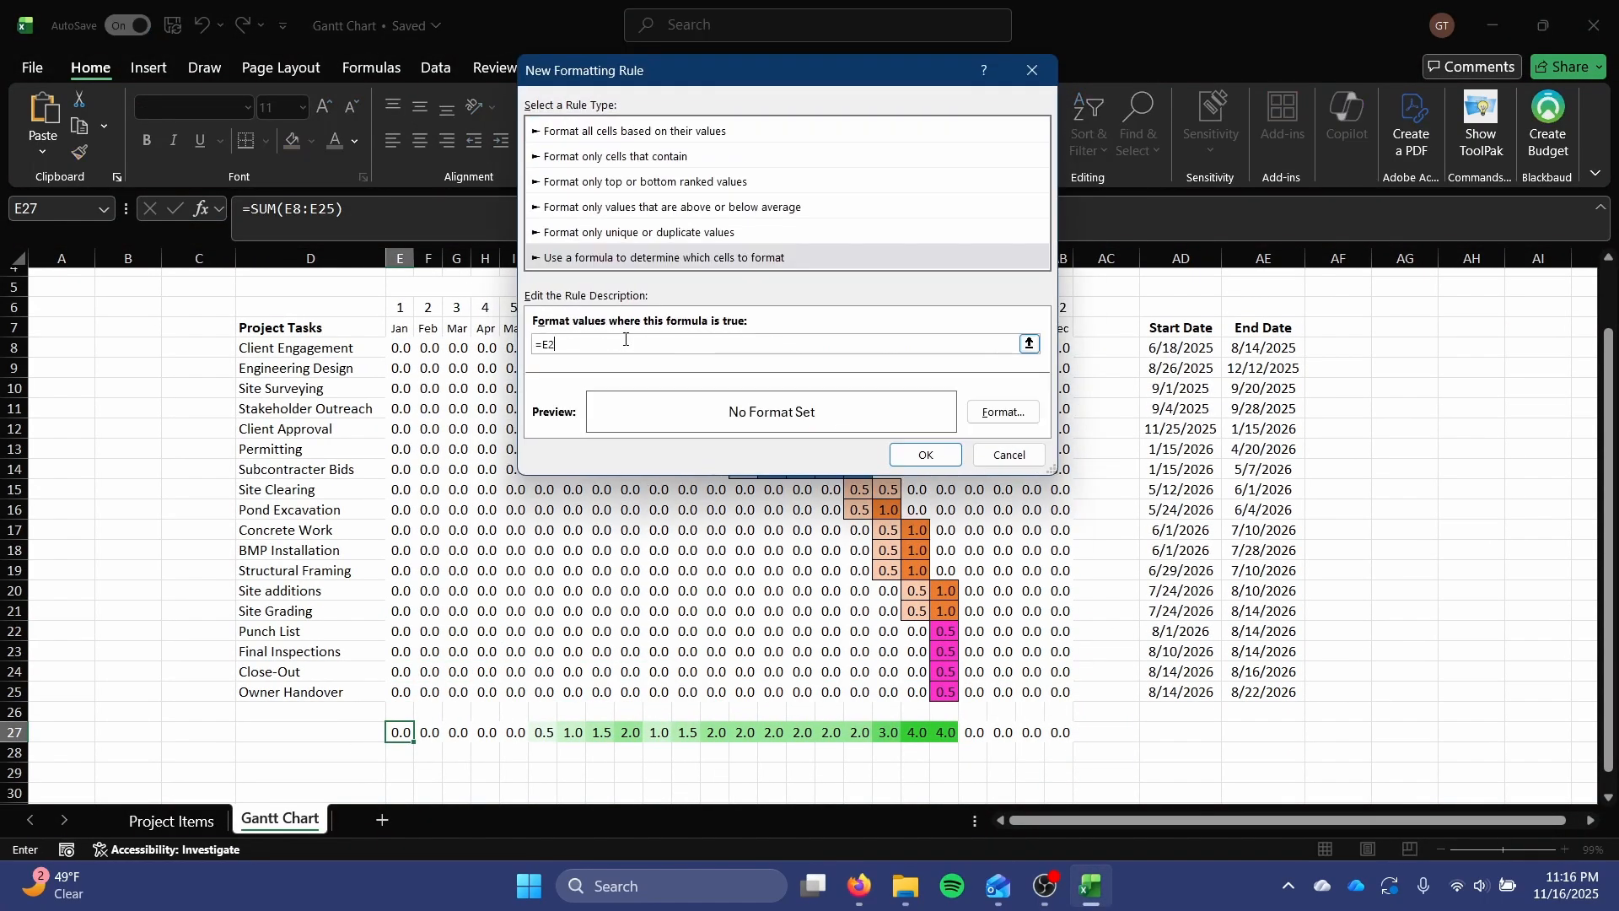
{"action": "left_click", "coordinate": [1017, 411]}
{"action": "left_click", "coordinate": [949, 606]}
{"action": "left_click", "coordinate": [926, 453]}
{"action": "left_click_drag", "start_coordinate": [415, 741], "coordinate": [414, 354]}
{"action": "left_click", "coordinate": [915, 772]}
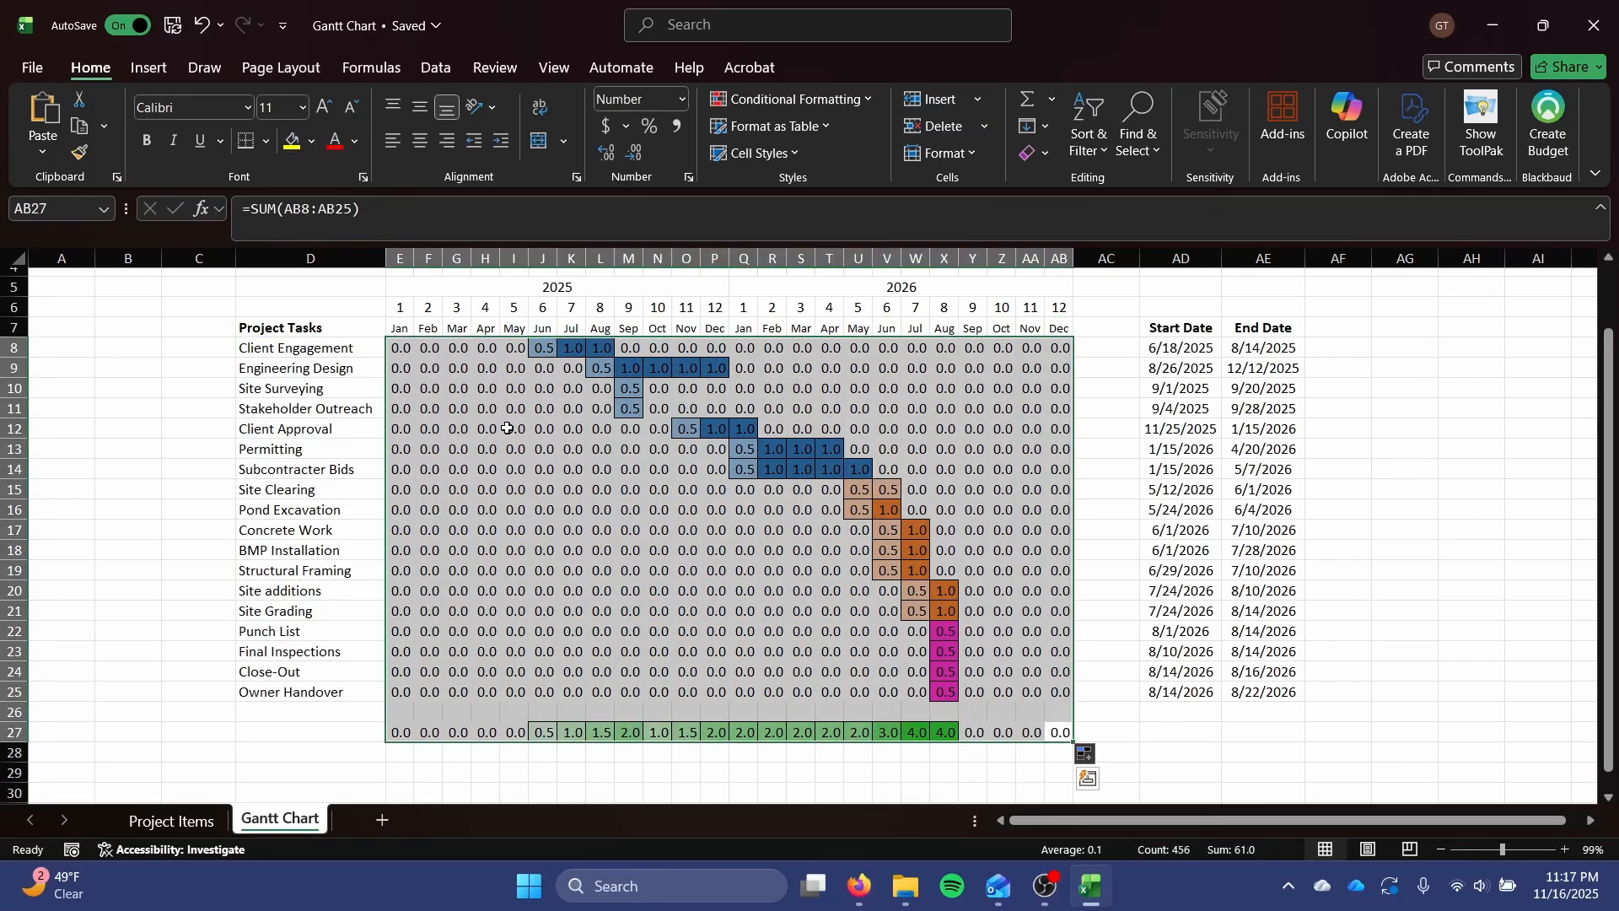
Hide the numbers in the task grid and monthly totals E8:AB27 with the custom number format ";".
{"action": "left_click", "coordinate": [682, 99]}
{"action": "scroll", "coordinate": [729, 334], "scroll_direction": "down", "scroll_amount": 1}
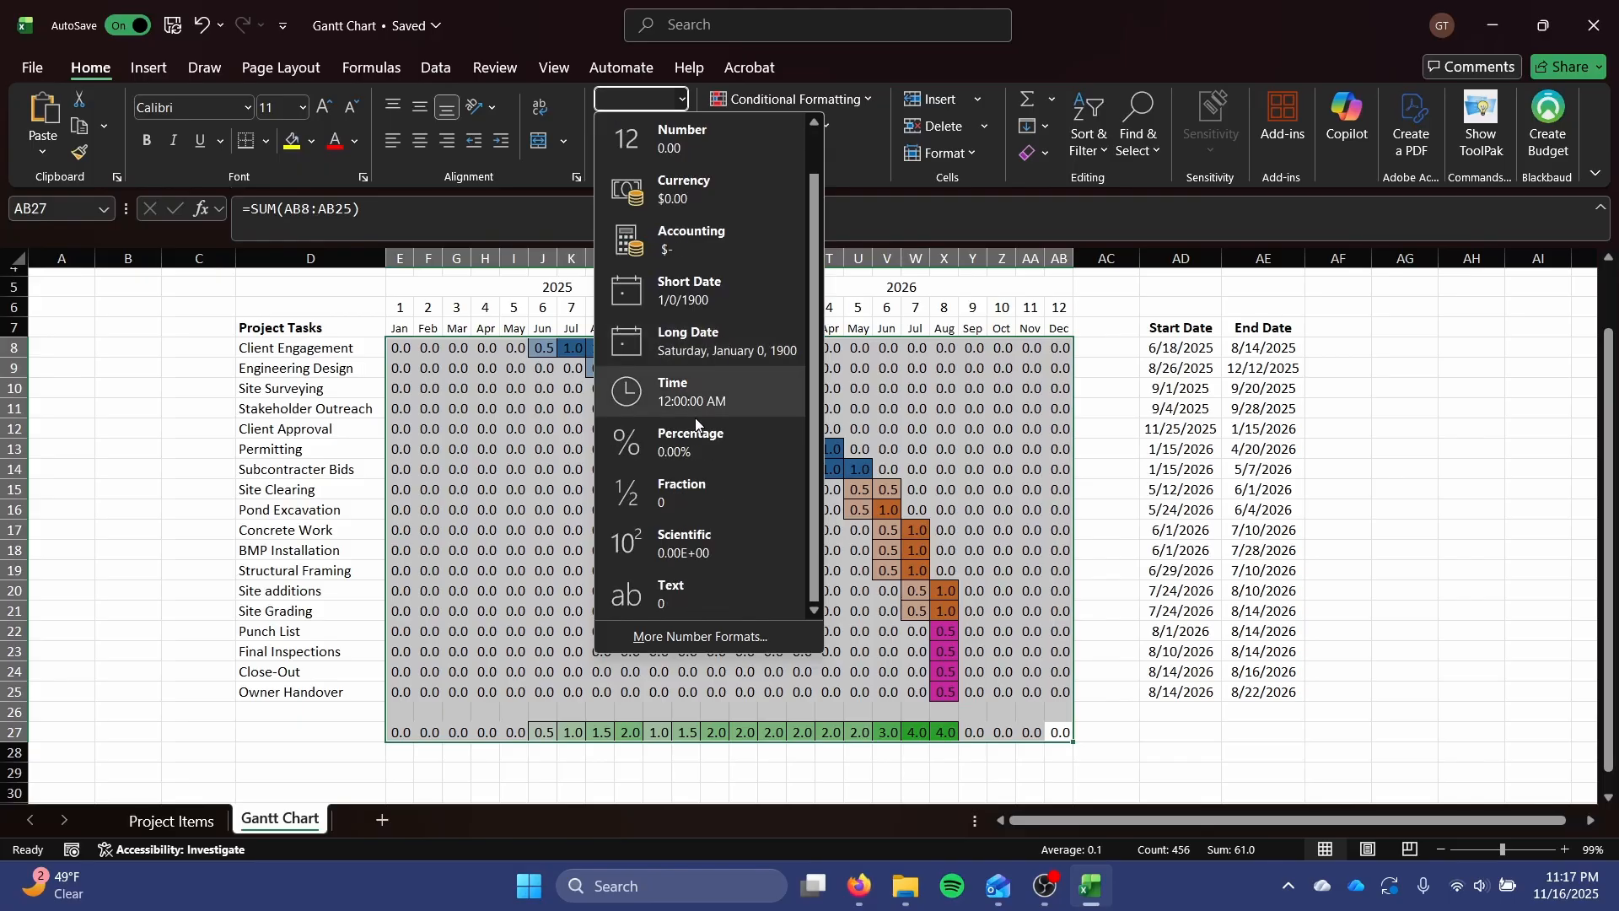
{"action": "left_click", "coordinate": [670, 644]}
{"action": "left_click", "coordinate": [548, 259]}
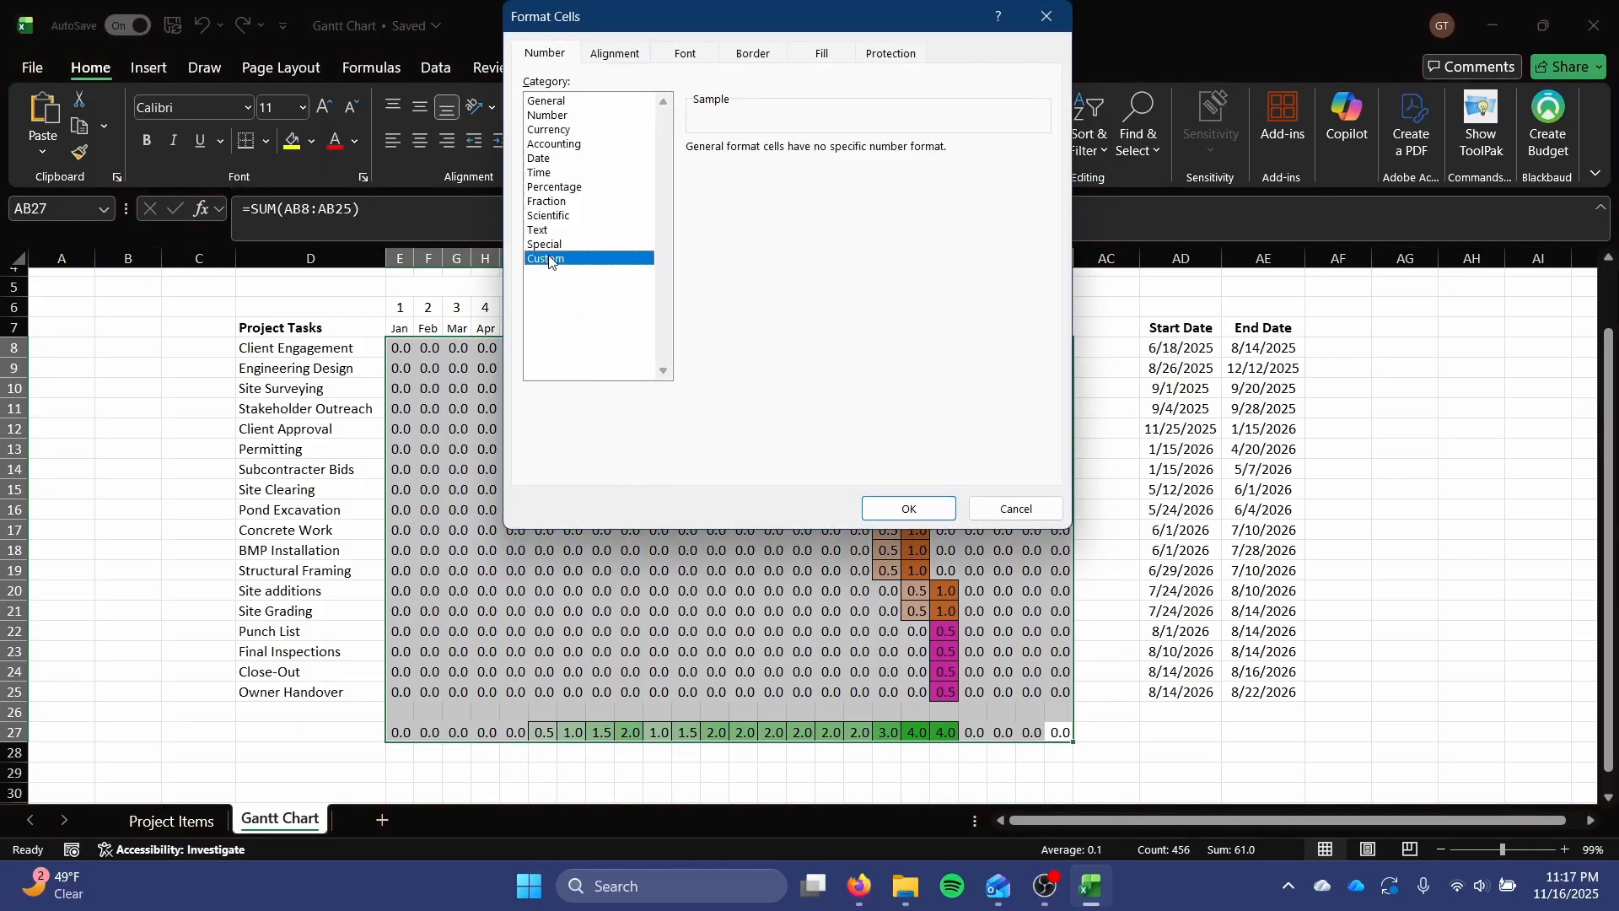
{"action": "left_click_drag", "start_coordinate": [762, 164], "coordinate": [637, 163]}
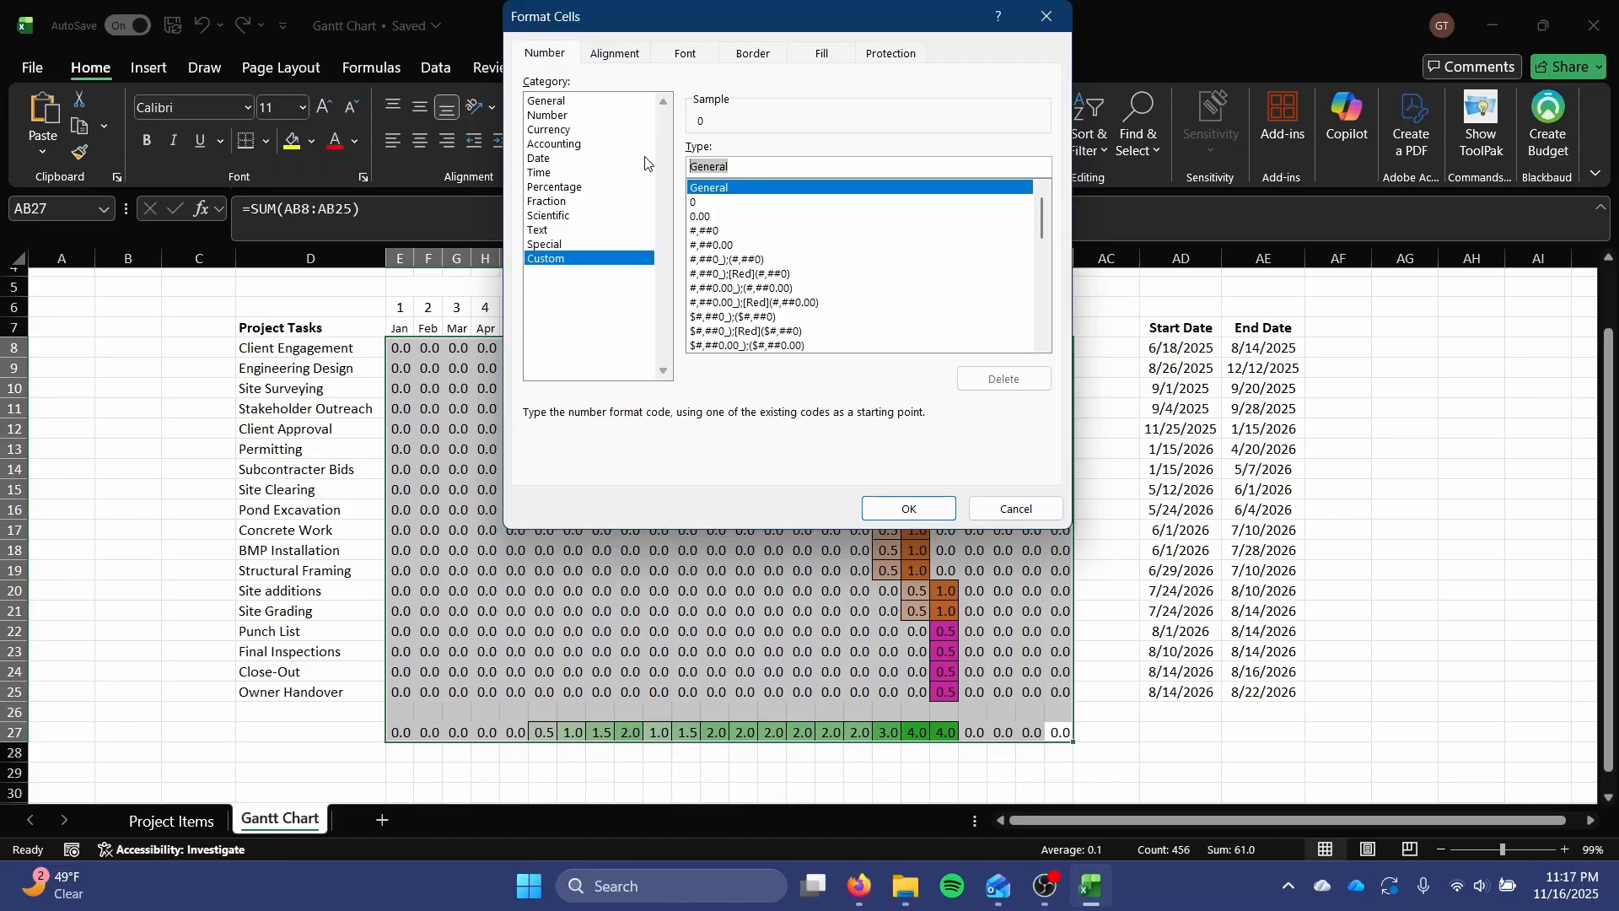
{"action": "type", "text": ";"}
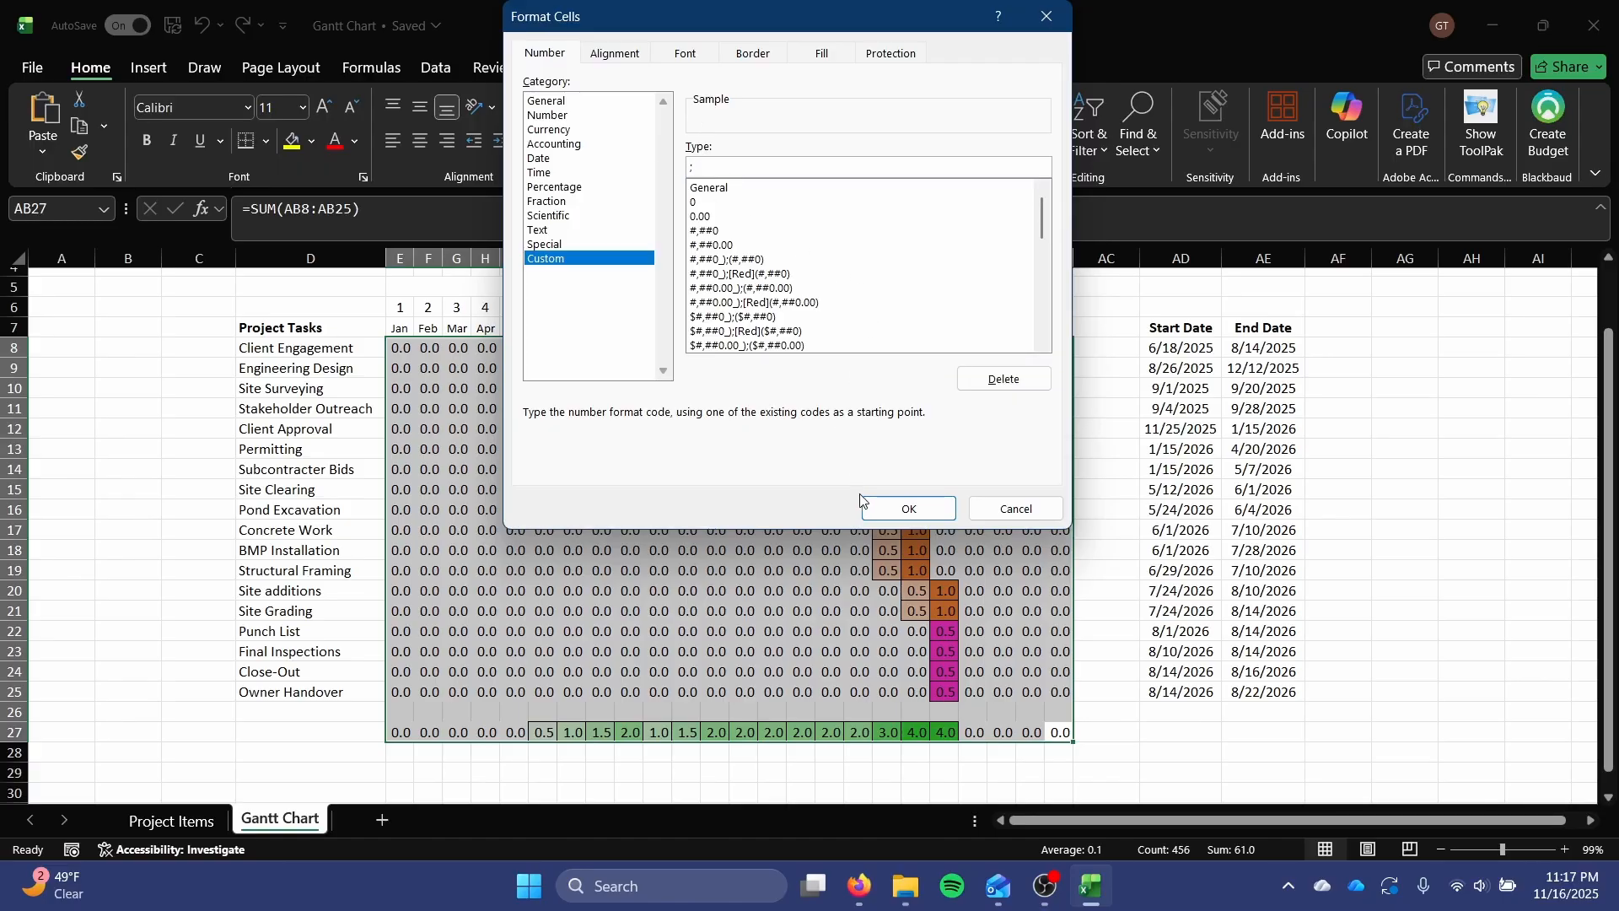
{"action": "left_click", "coordinate": [878, 506]}
{"action": "left_click", "coordinate": [867, 427]}
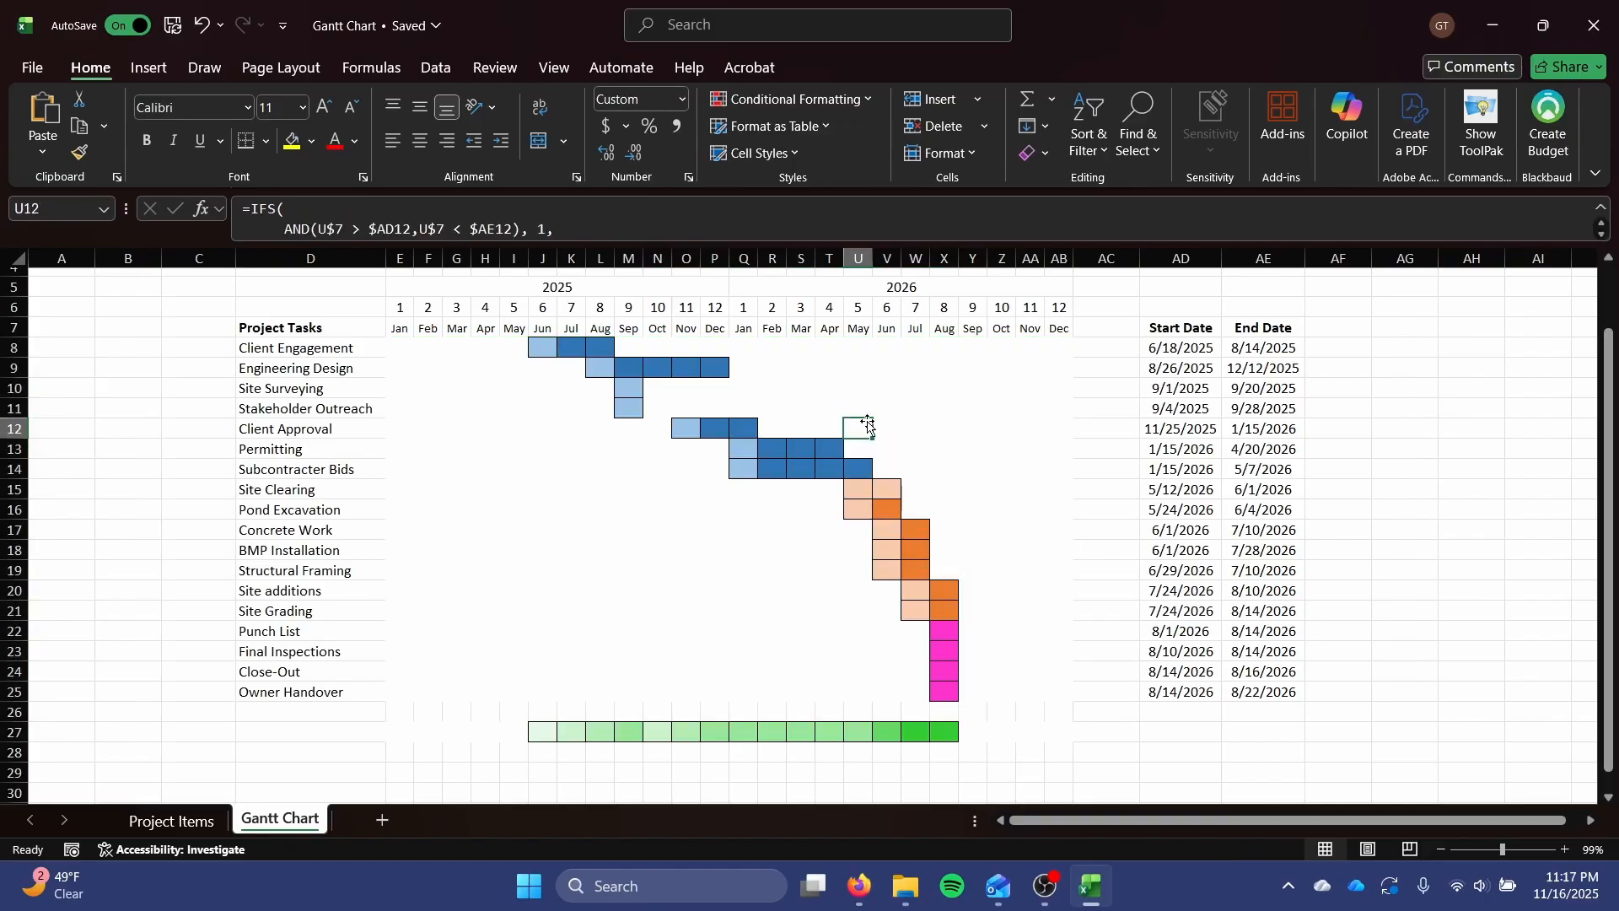
Turn off the gridlines on the Gantt Chart sheet.
{"action": "scroll", "coordinate": [860, 422], "scroll_direction": "up", "scroll_amount": 1}
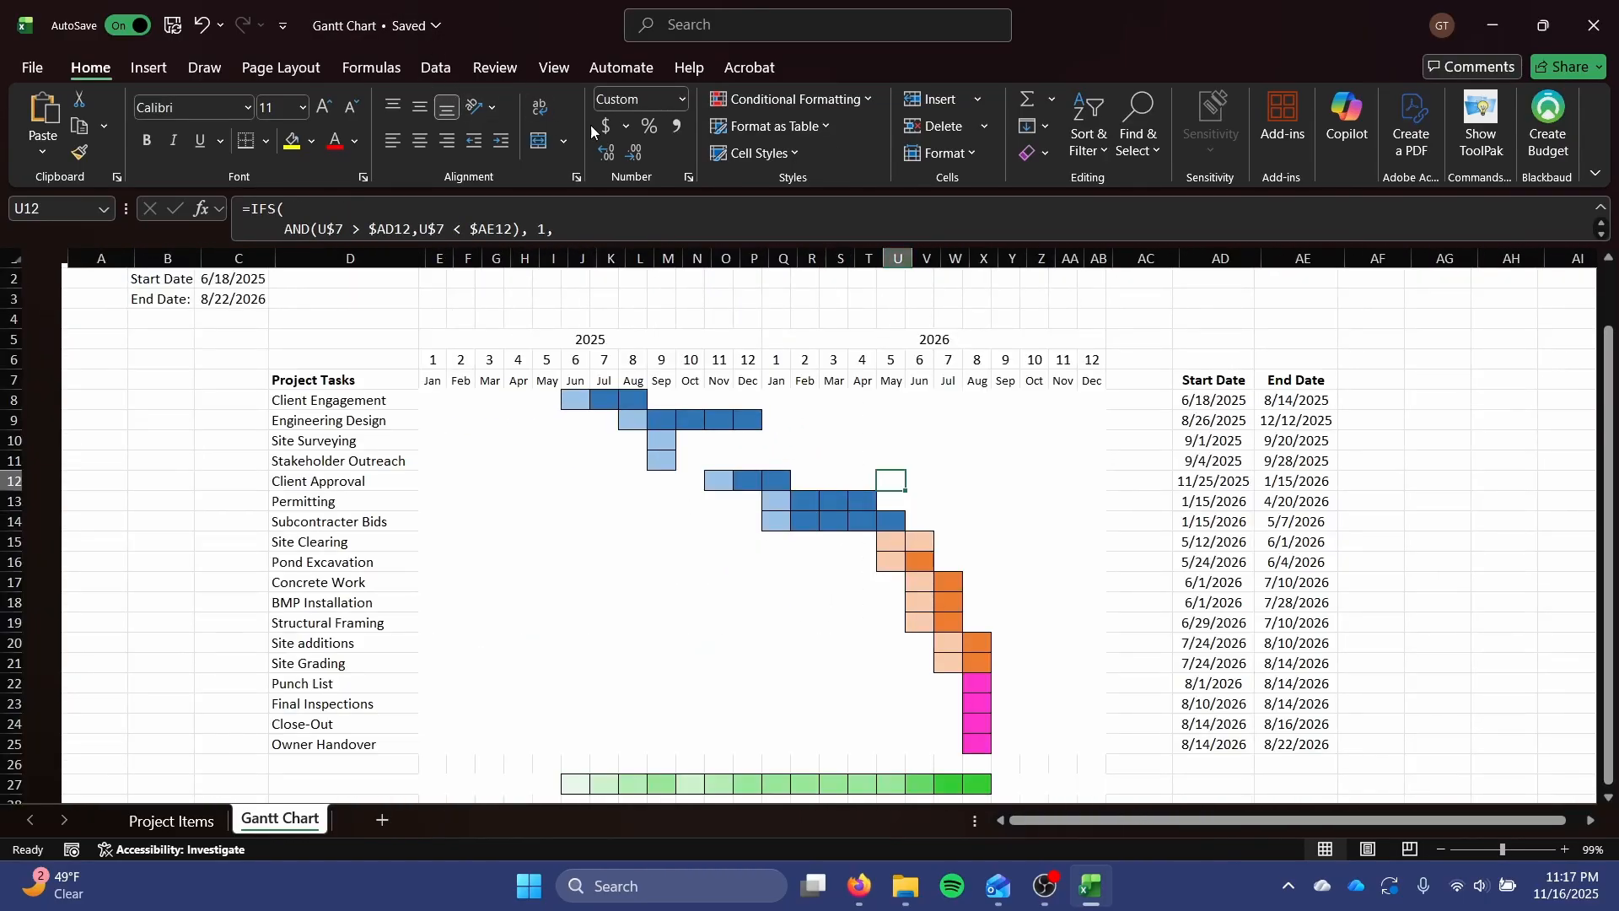
{"action": "left_click", "coordinate": [557, 69]}
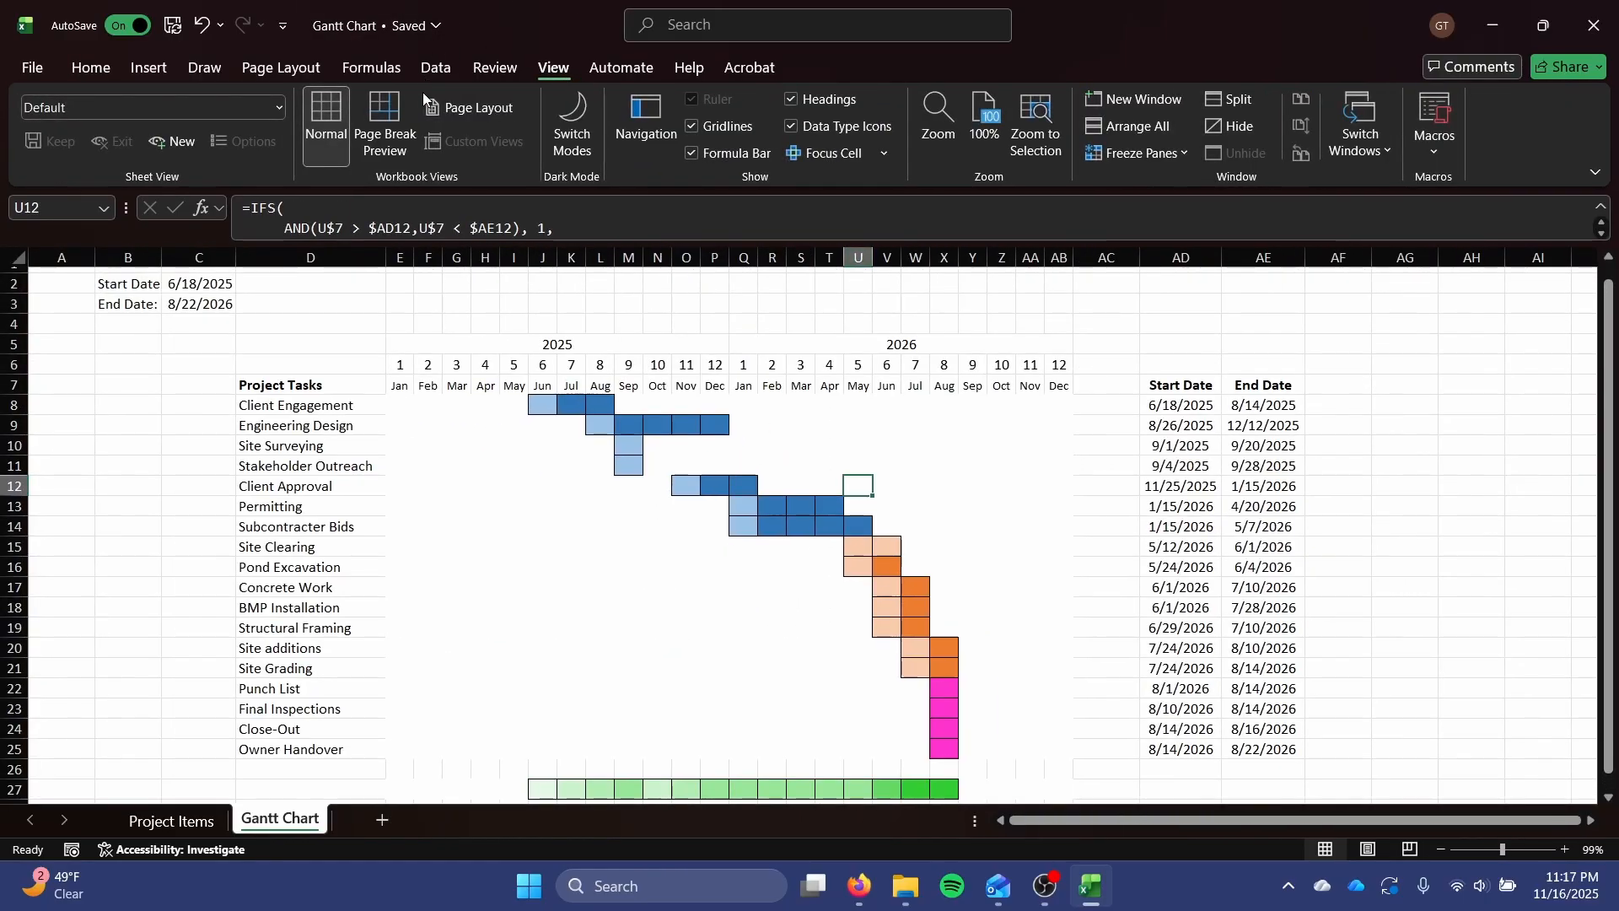
{"action": "scroll", "coordinate": [557, 481], "scroll_direction": "down", "scroll_amount": 4}
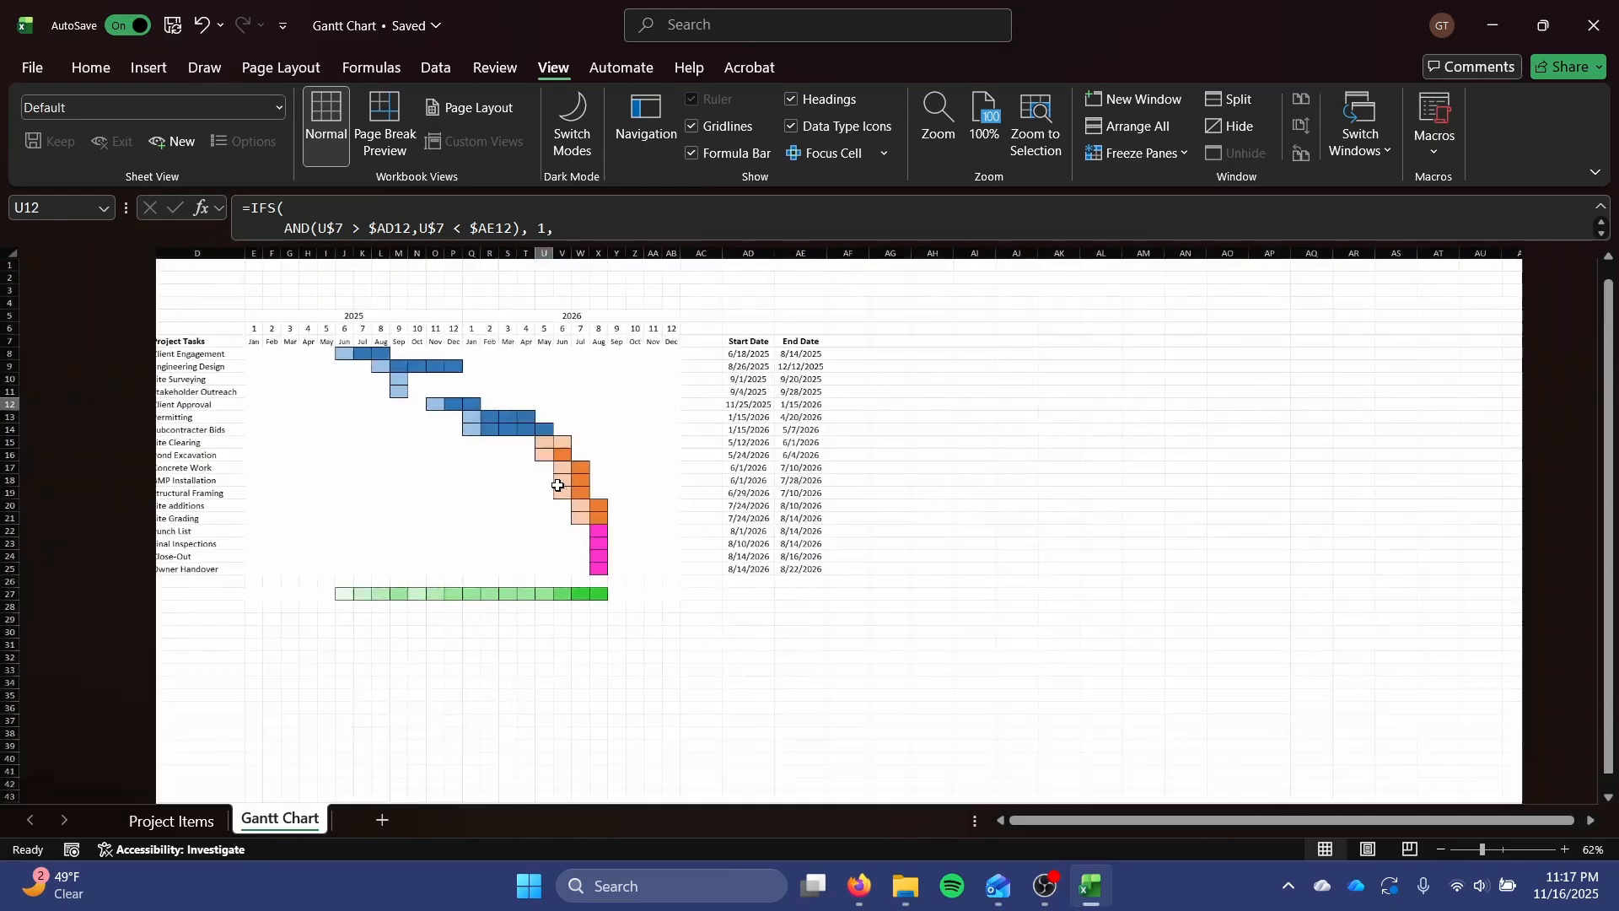
{"action": "left_click", "coordinate": [691, 127]}
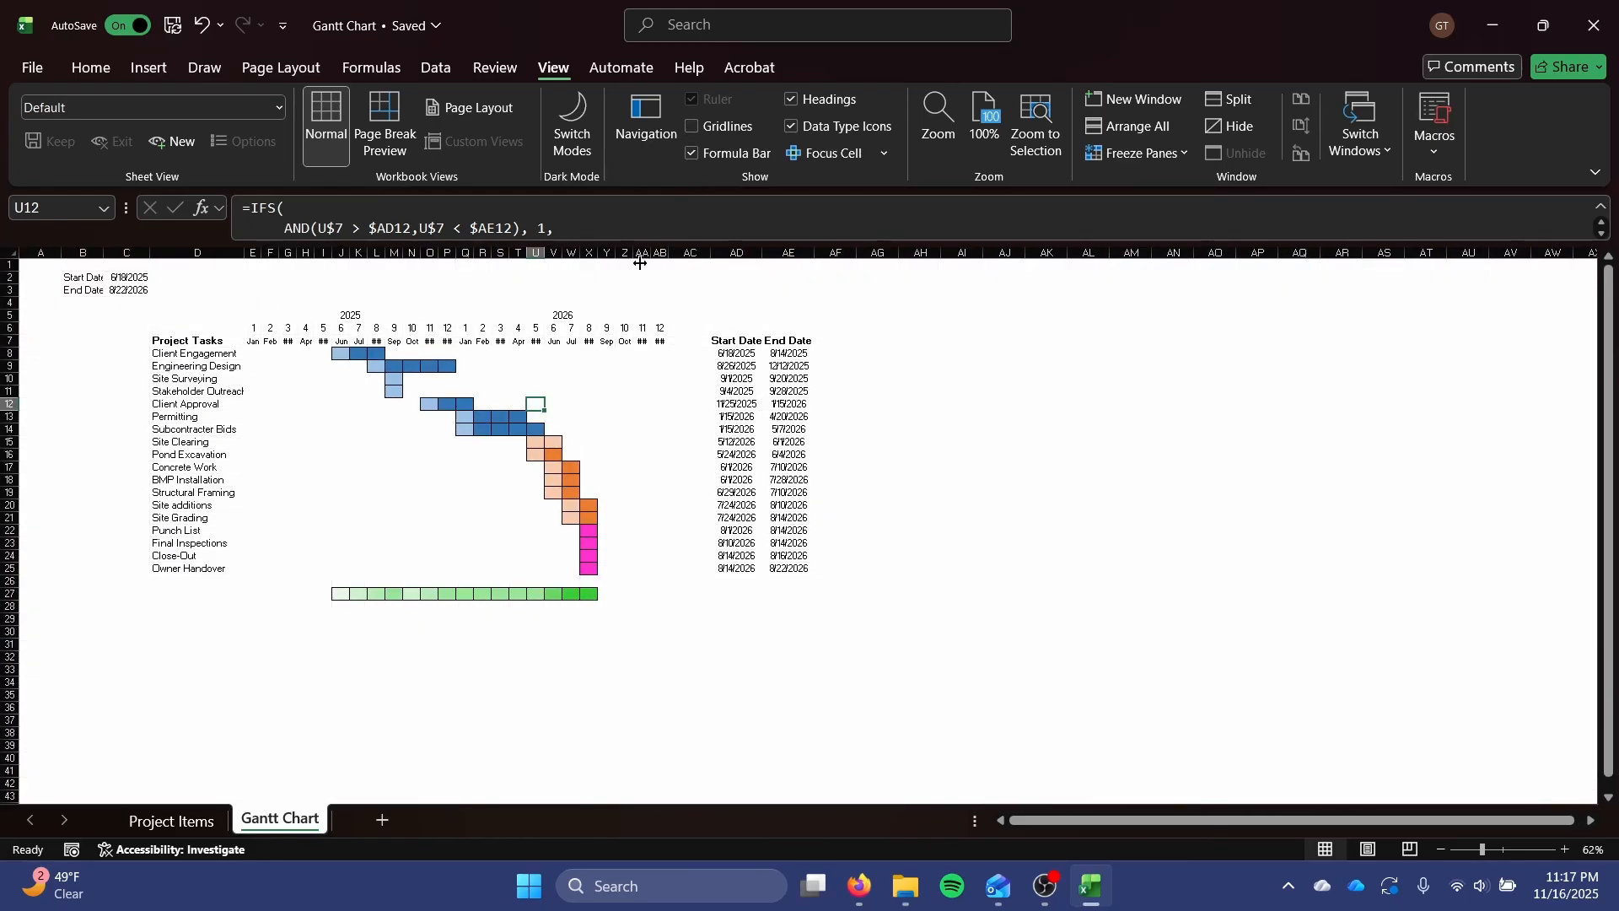
{"action": "scroll", "coordinate": [506, 371], "scroll_direction": "up", "scroll_amount": 3}
{"action": "scroll", "coordinate": [507, 376], "scroll_direction": "up", "scroll_amount": 1}
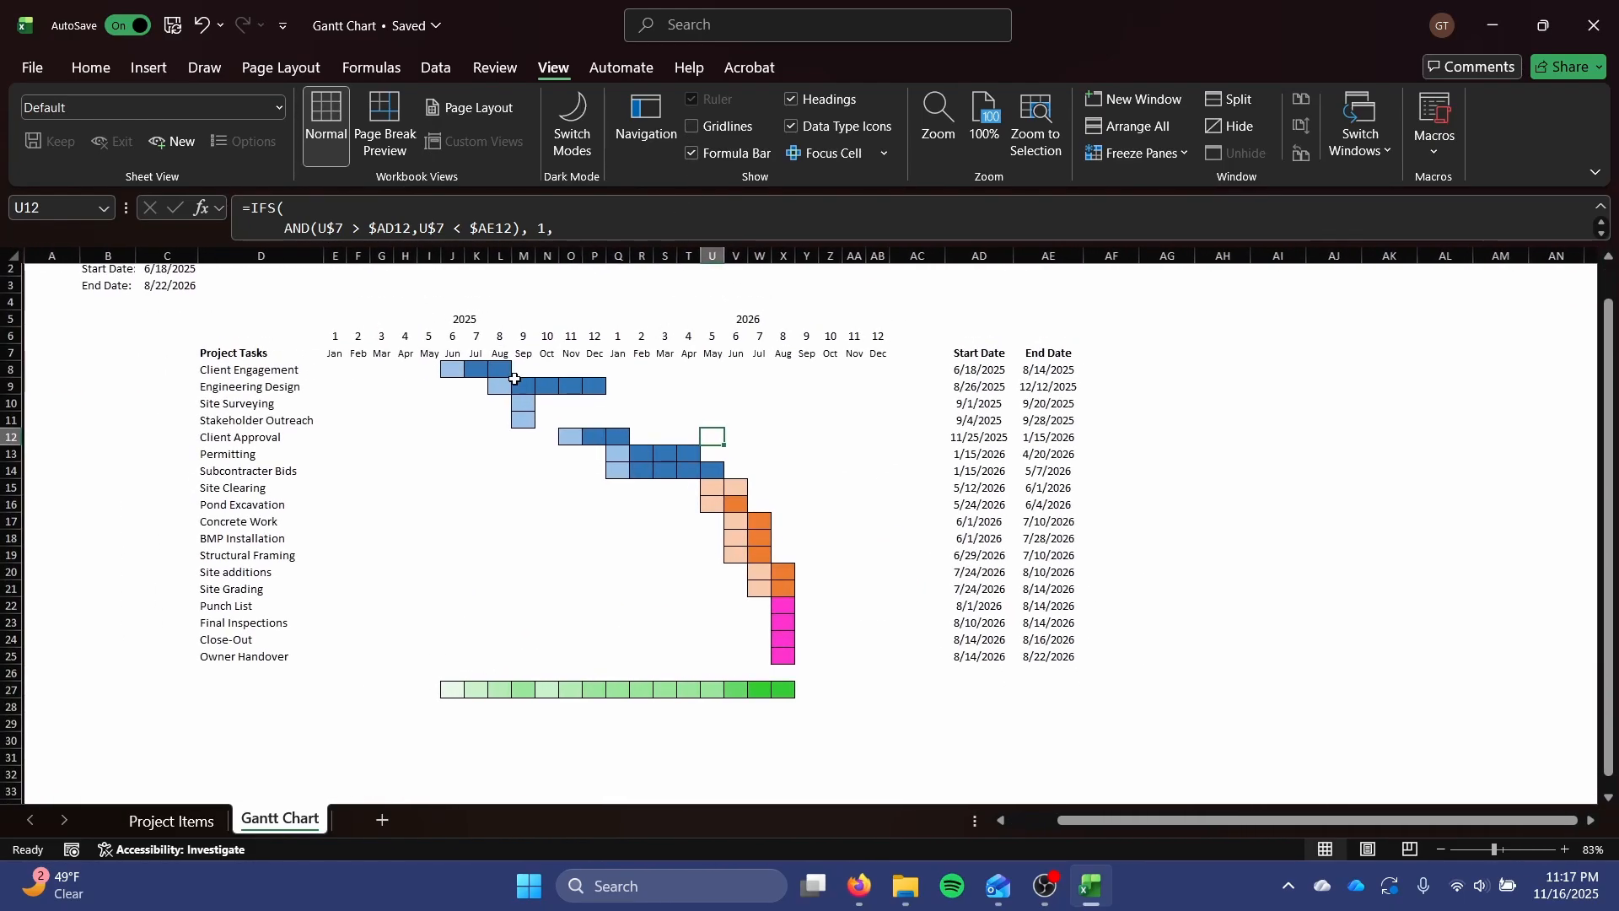
{"action": "left_click", "coordinate": [1217, 727]}
{"action": "scroll", "coordinate": [1215, 715], "scroll_direction": "up", "scroll_amount": 1}
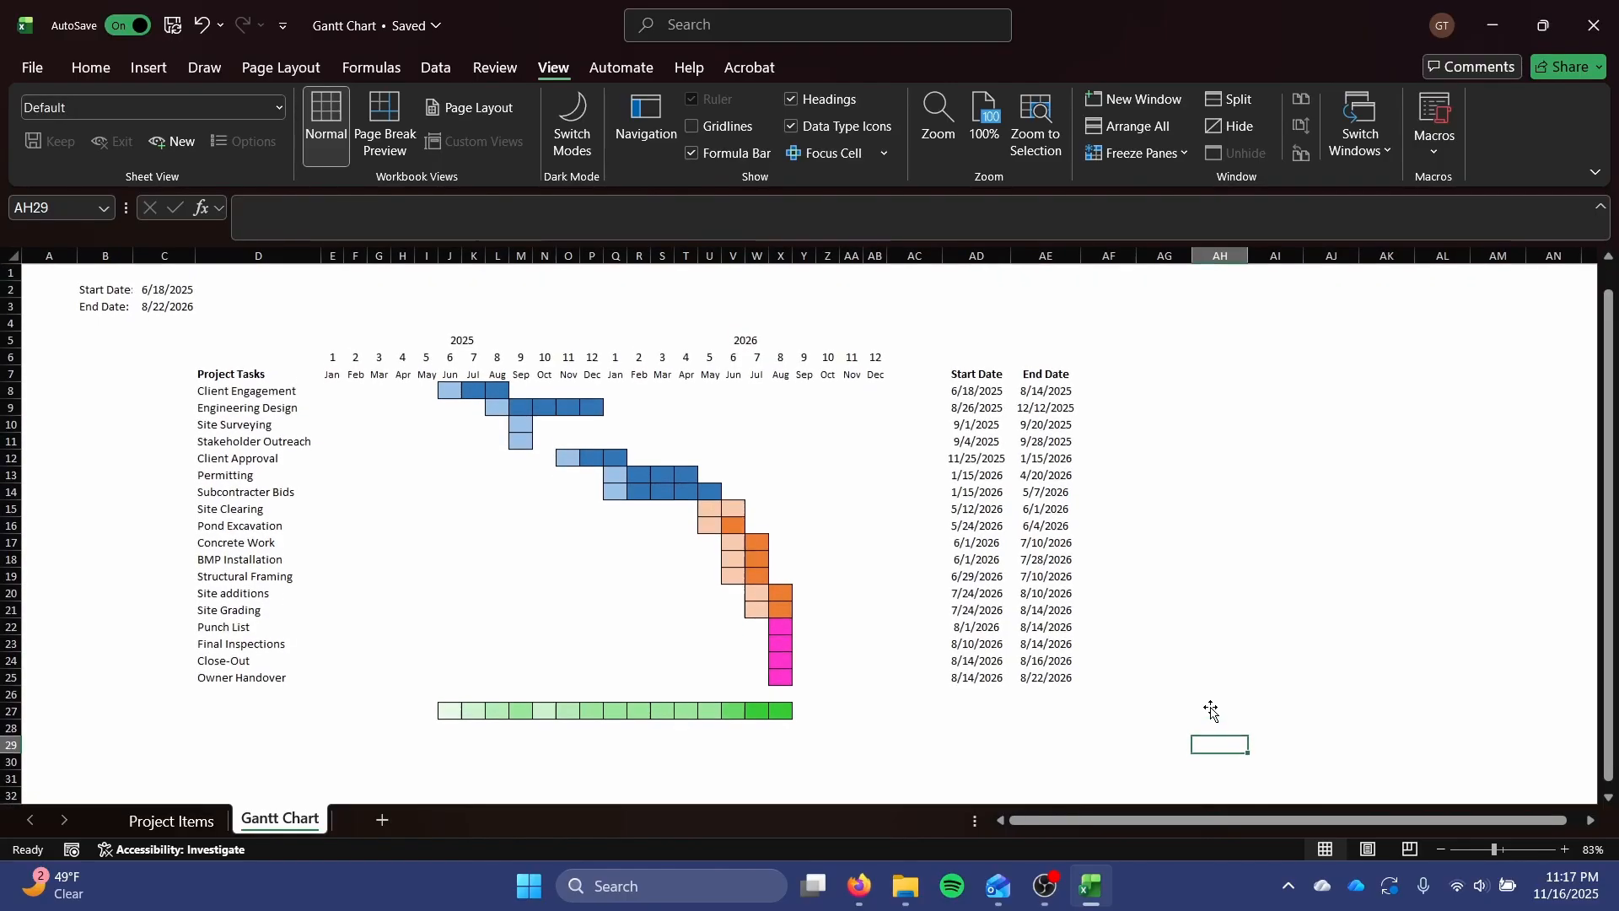
Review the chart's task grid, task names and project dates, and check the source table on the Project Items sheet.
{"action": "left_click", "coordinate": [90, 67]}
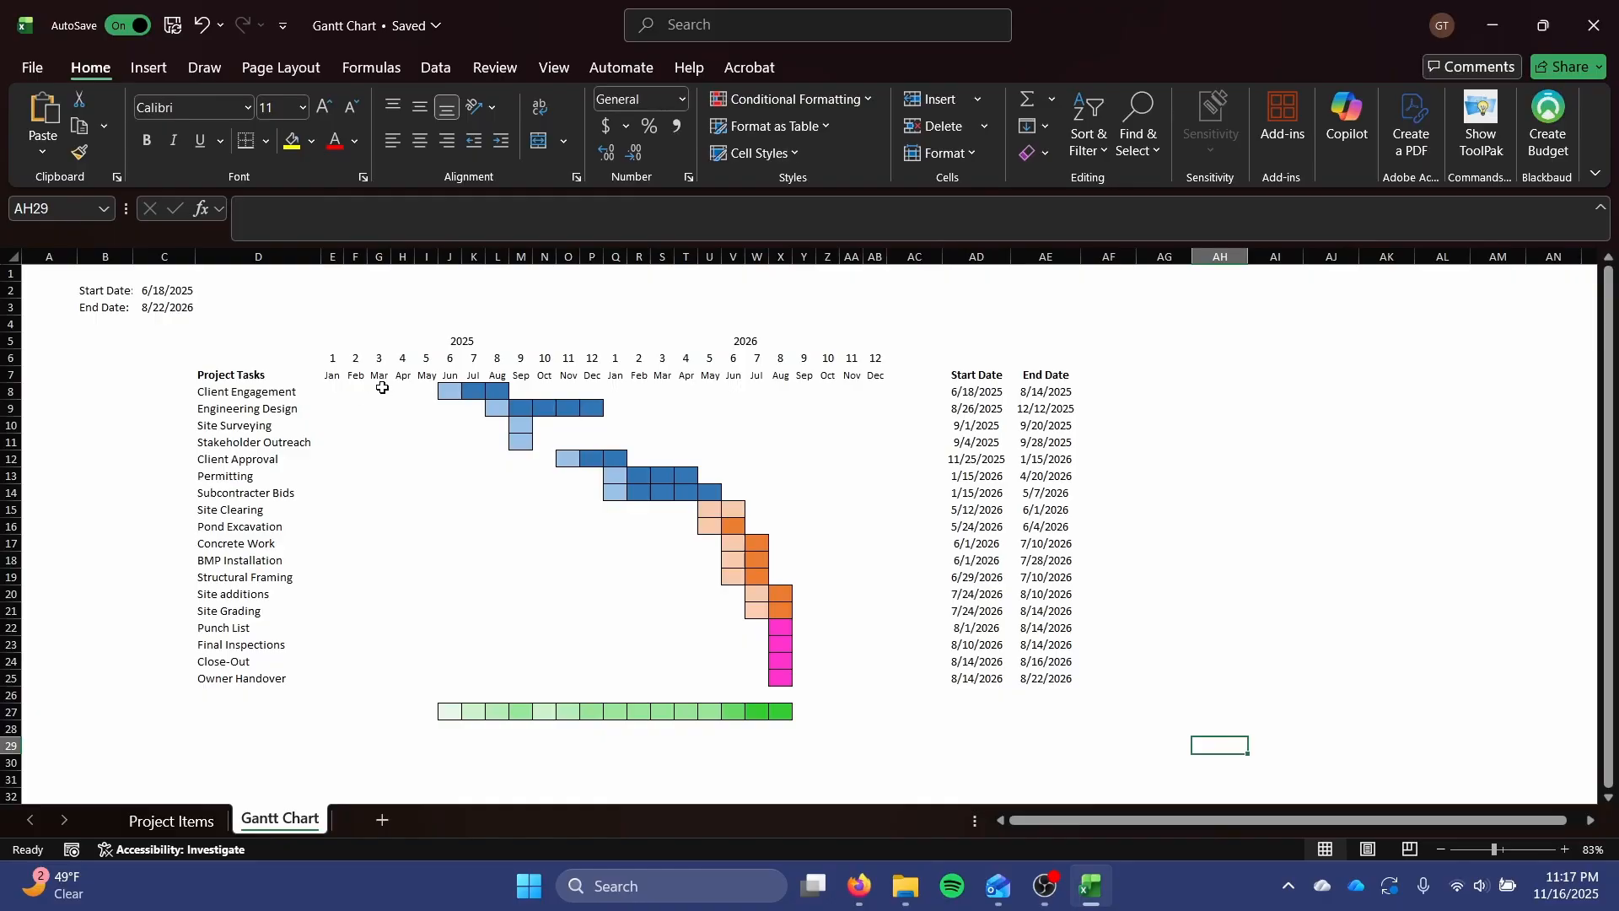
{"action": "left_click_drag", "start_coordinate": [382, 387], "coordinate": [857, 571]}
{"action": "left_click", "coordinate": [852, 577]}
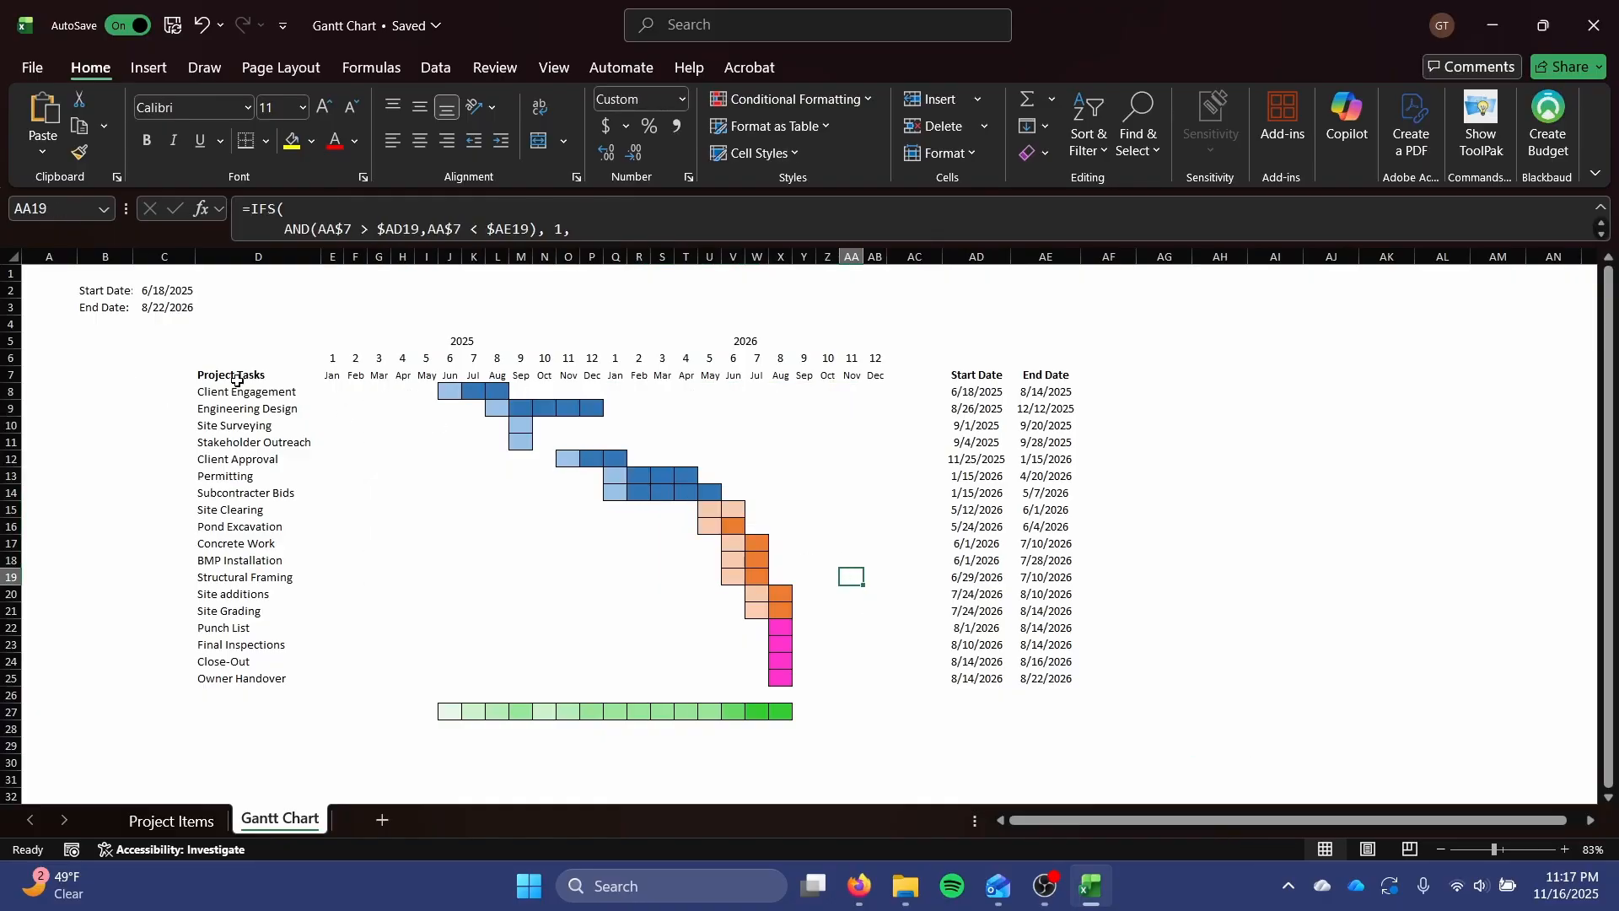
{"action": "left_click_drag", "start_coordinate": [245, 396], "coordinate": [245, 558]}
{"action": "left_click", "coordinate": [245, 558]}
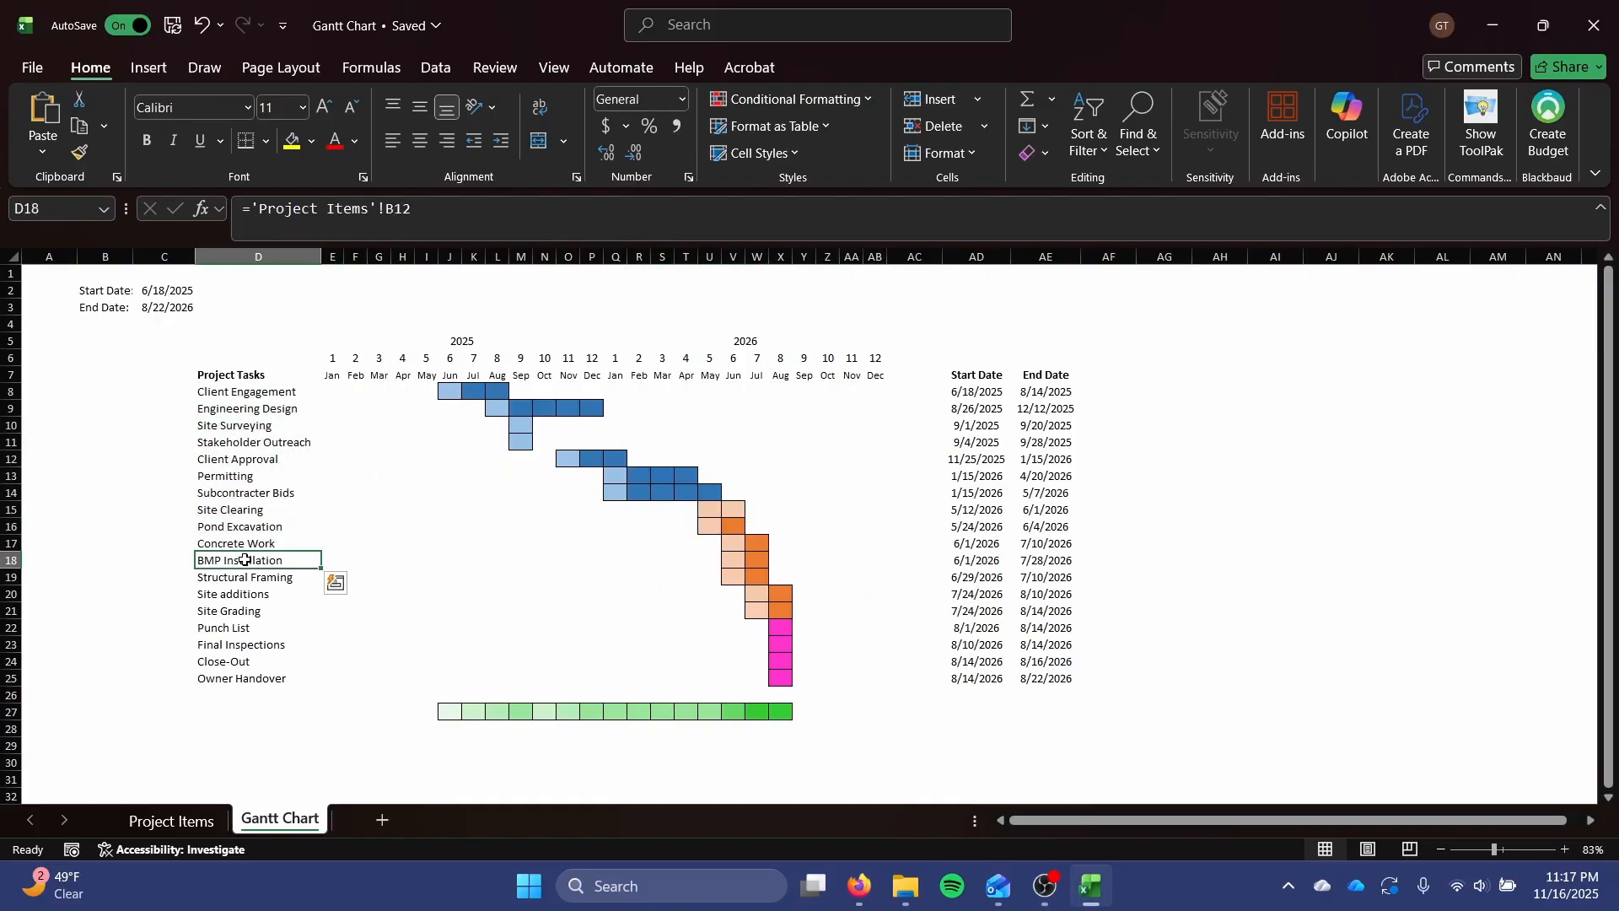
{"action": "left_click", "coordinate": [122, 293]}
{"action": "left_click", "coordinate": [137, 308]}
{"action": "left_click", "coordinate": [171, 821]}
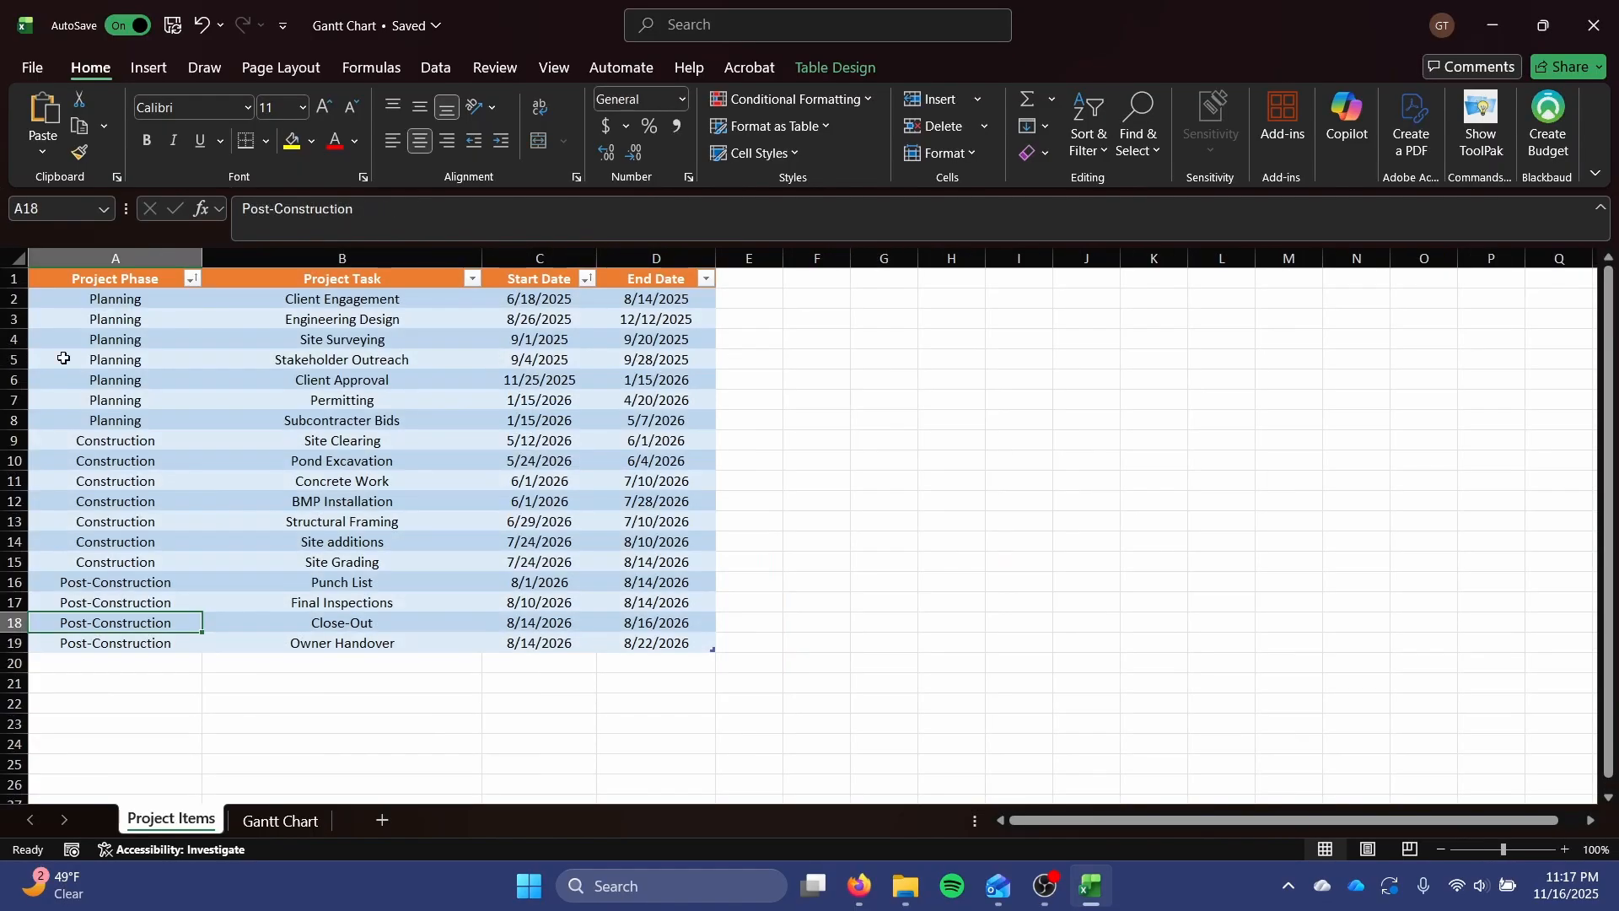
{"action": "left_click", "coordinate": [281, 821]}
Examine the Gantt chart's task list, year and month headers, colored grid, and start and end date columns.
{"action": "left_click_drag", "start_coordinate": [214, 378], "coordinate": [220, 678]}
{"action": "left_click_drag", "start_coordinate": [392, 337], "coordinate": [791, 386]}
{"action": "left_click", "coordinate": [734, 462]}
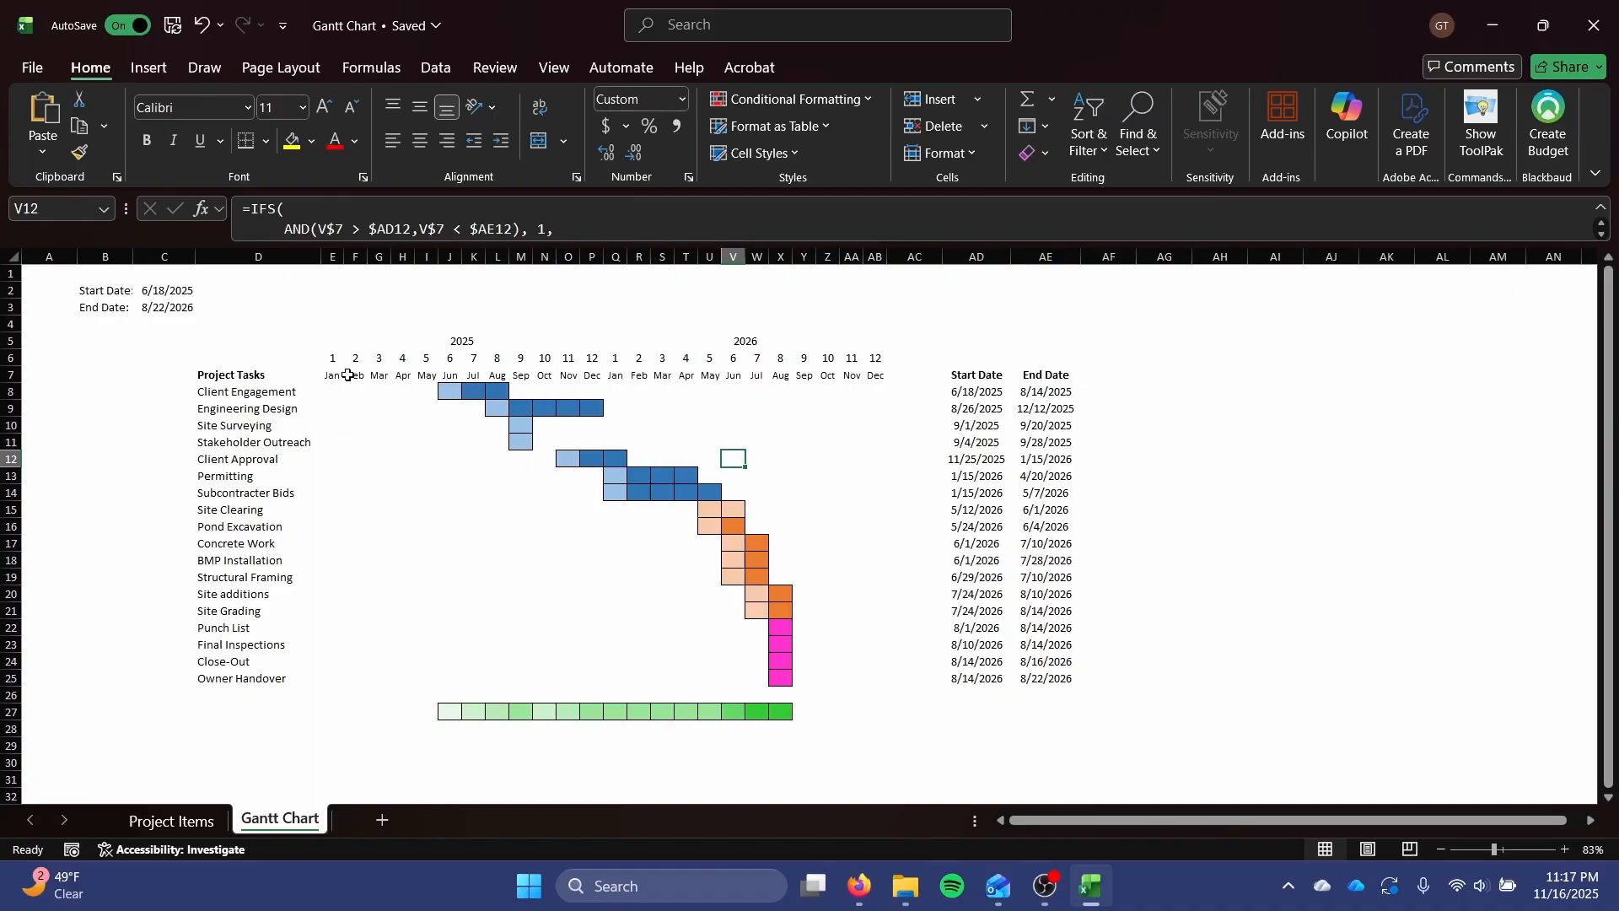
{"action": "left_click_drag", "start_coordinate": [356, 391], "coordinate": [872, 705]}
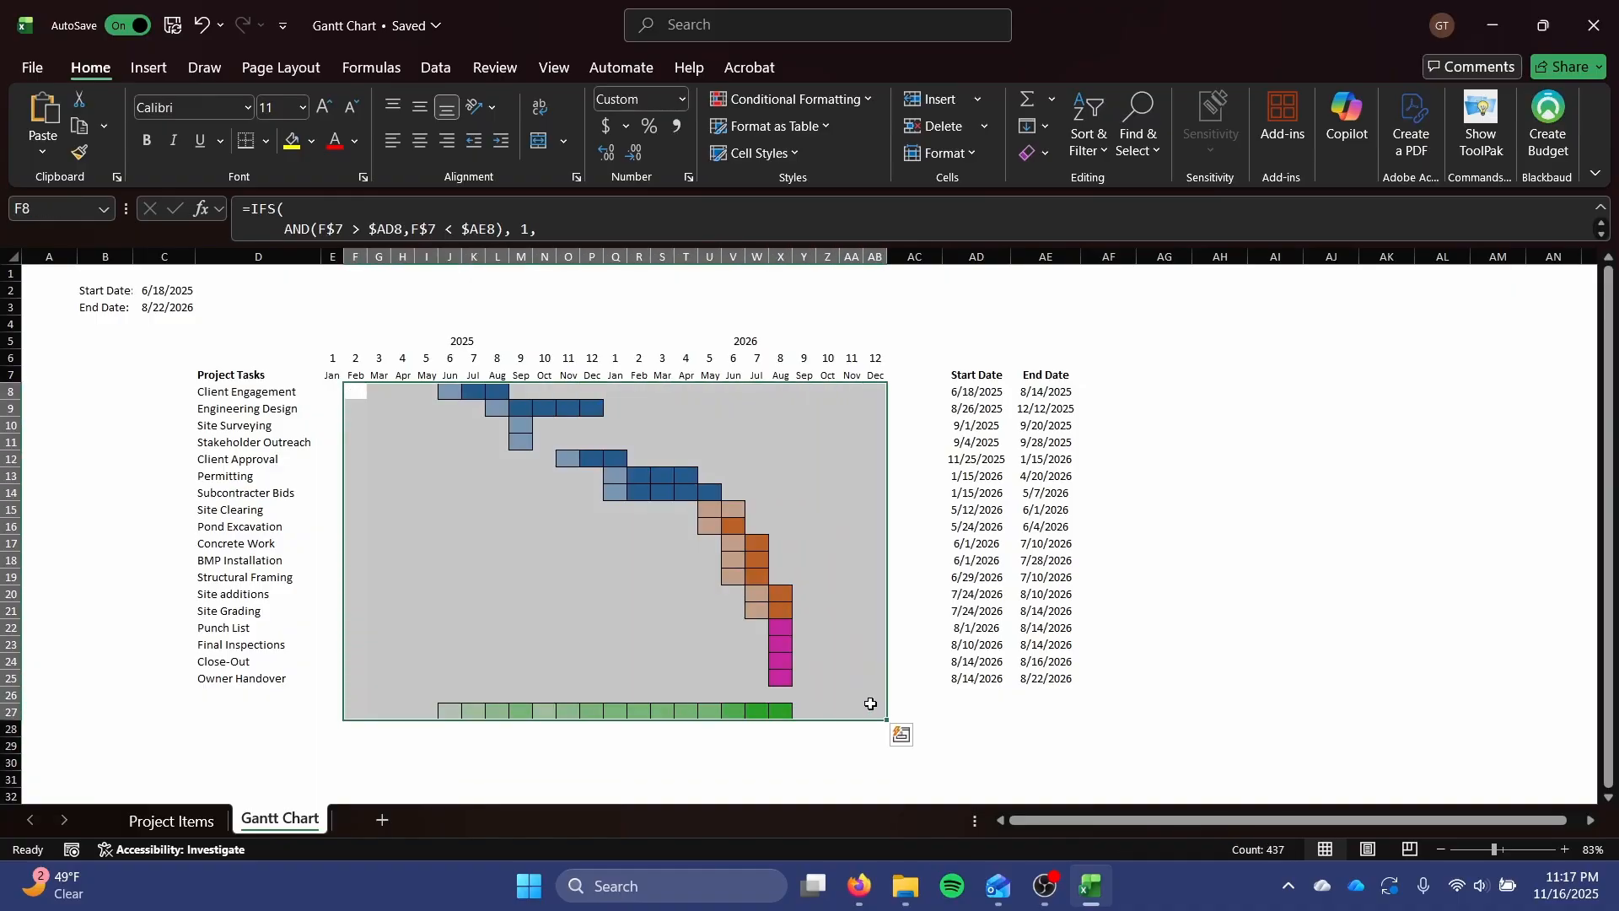
{"action": "left_click_drag", "start_coordinate": [949, 374], "coordinate": [1070, 662]}
{"action": "left_click", "coordinate": [1070, 660]}
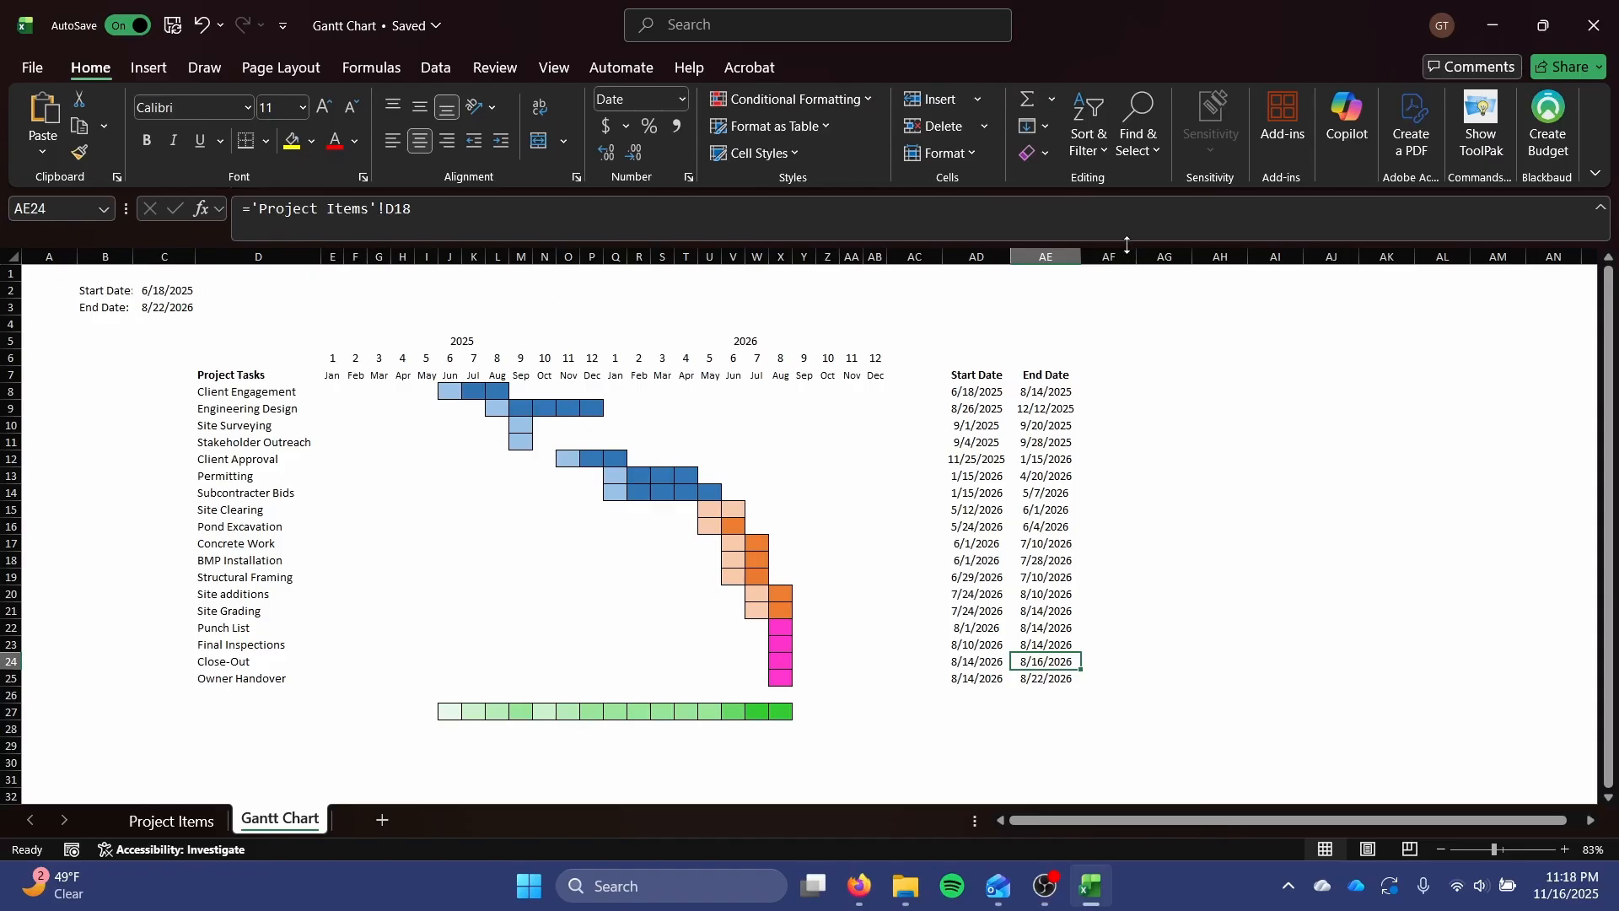
{"action": "left_click_drag", "start_coordinate": [1164, 291], "coordinate": [1173, 520]}
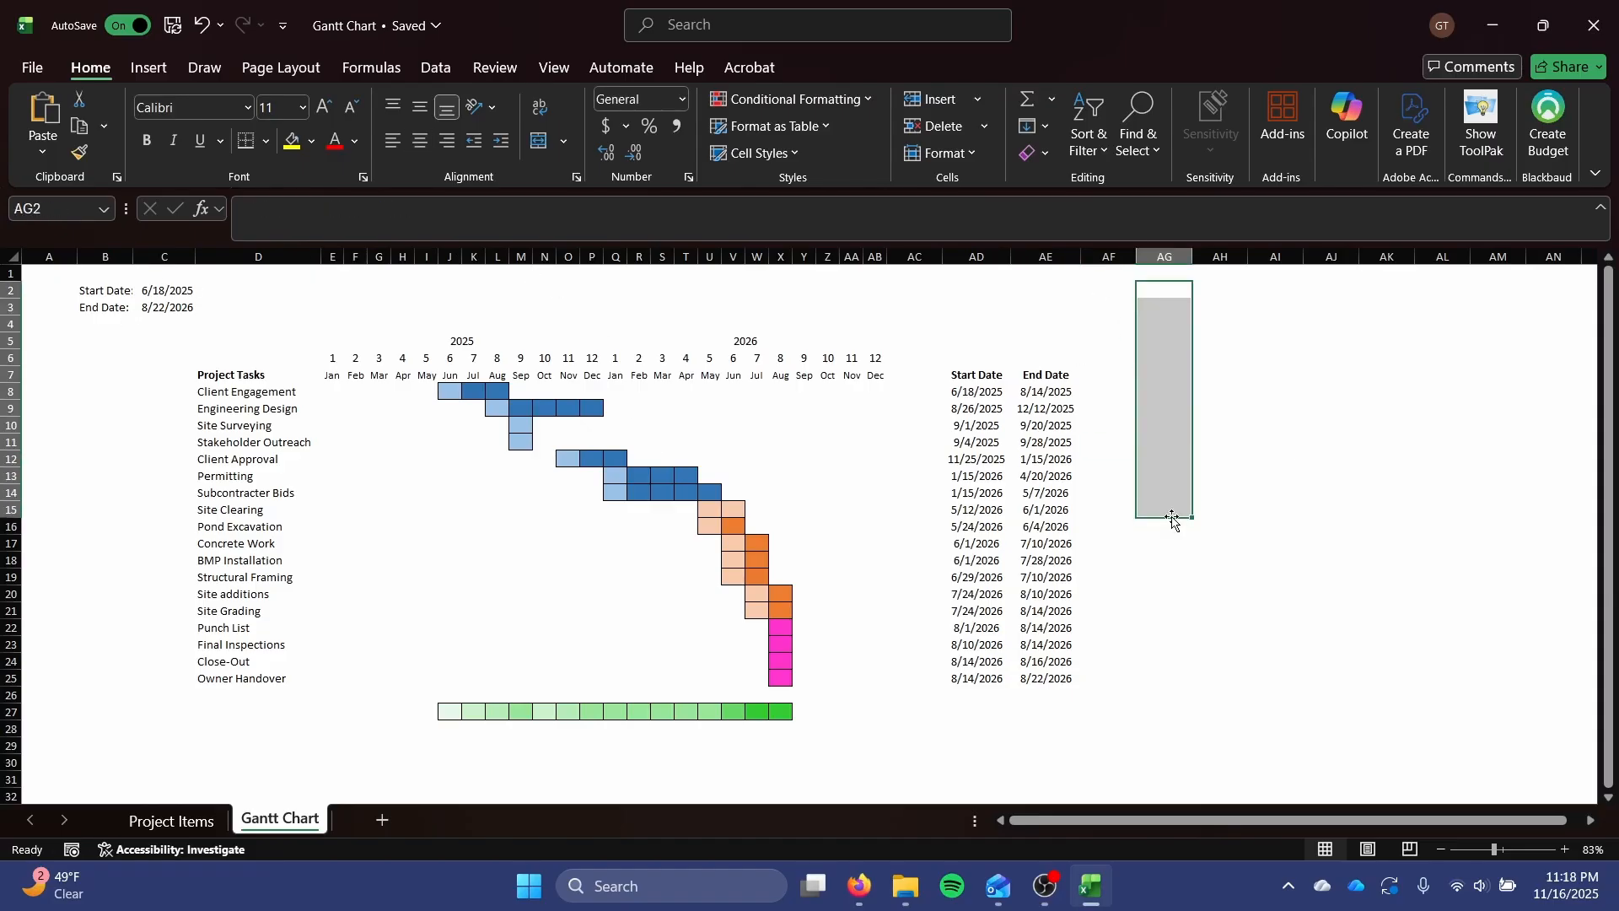
{"action": "left_click", "coordinate": [1175, 528]}
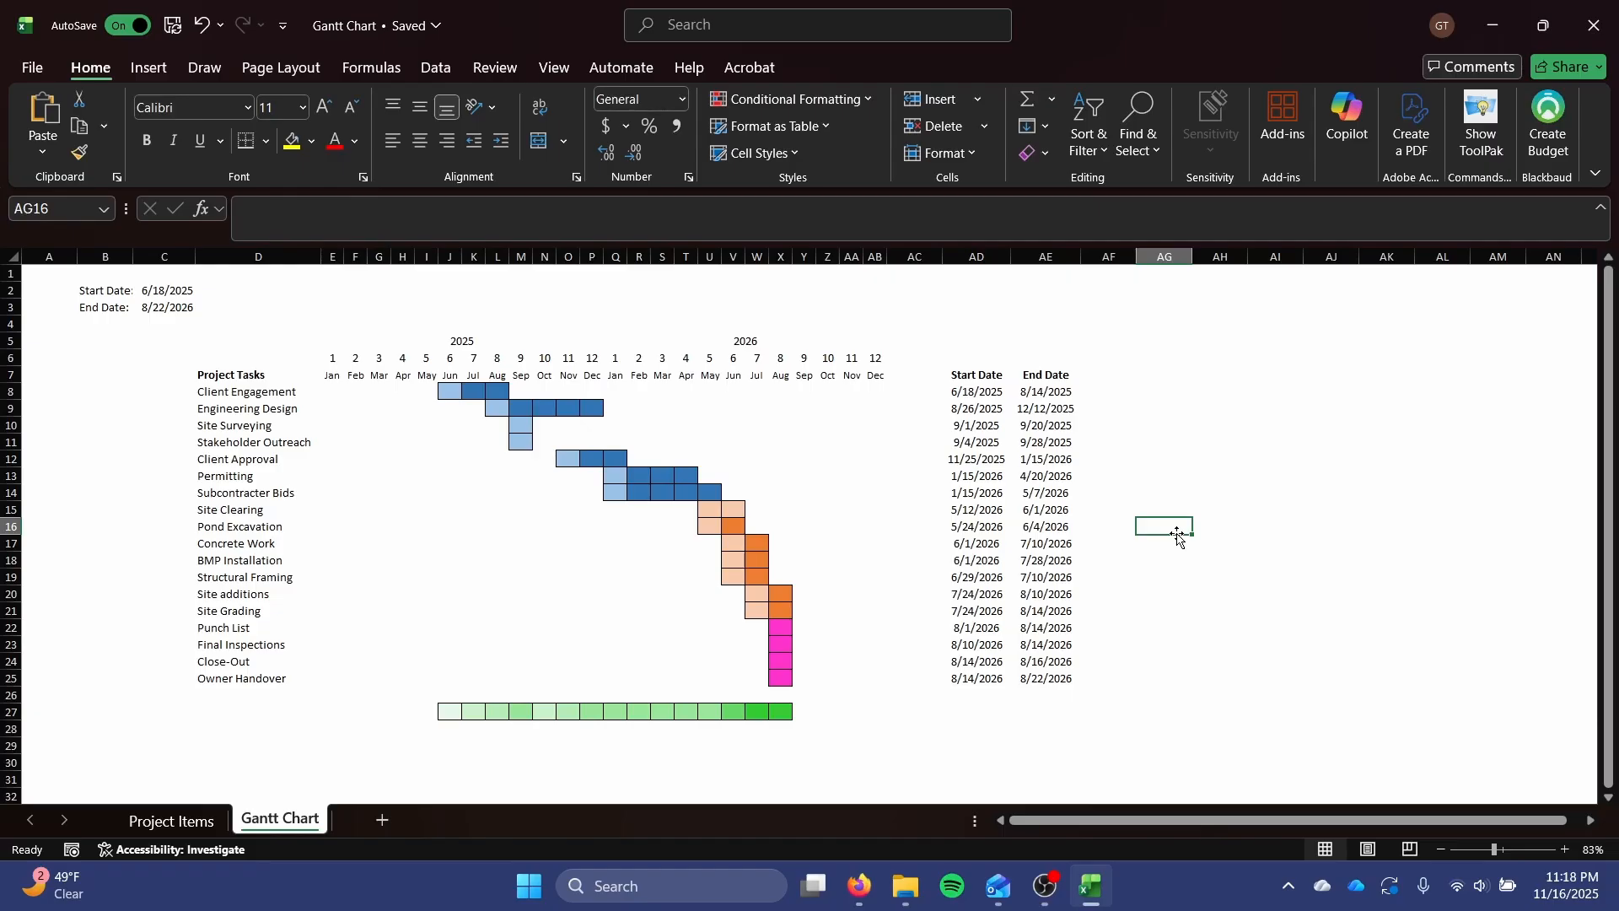